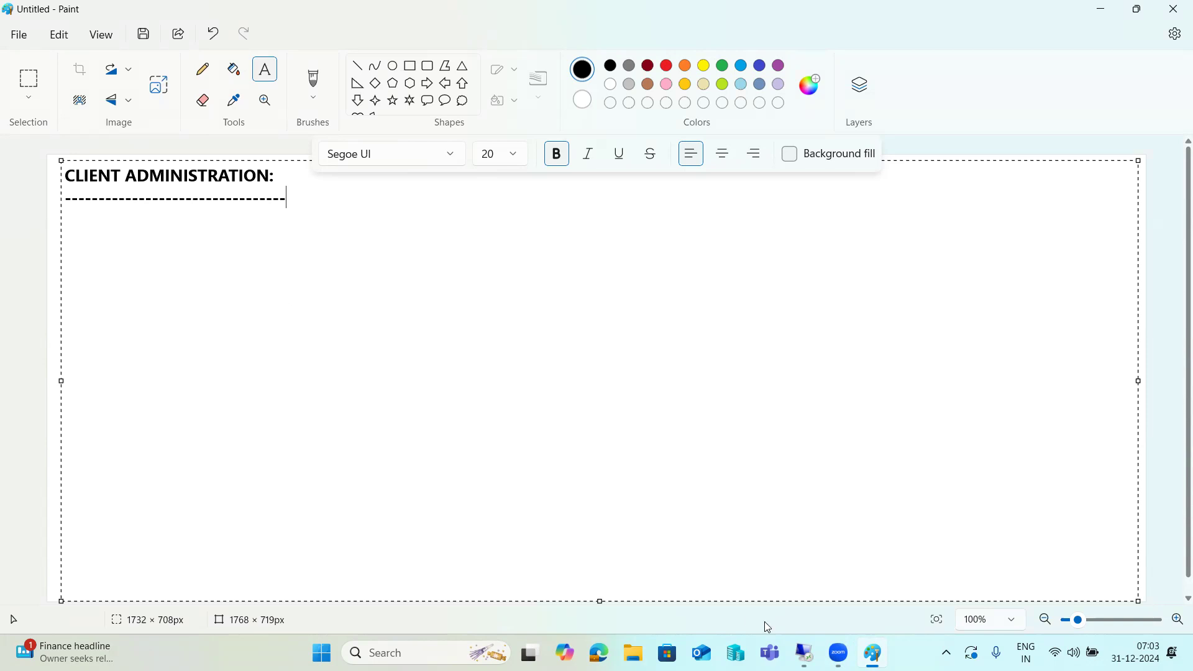
Switch to the remote PuTTY session and bring the SAP Logon connection list forward.
click(805, 654)
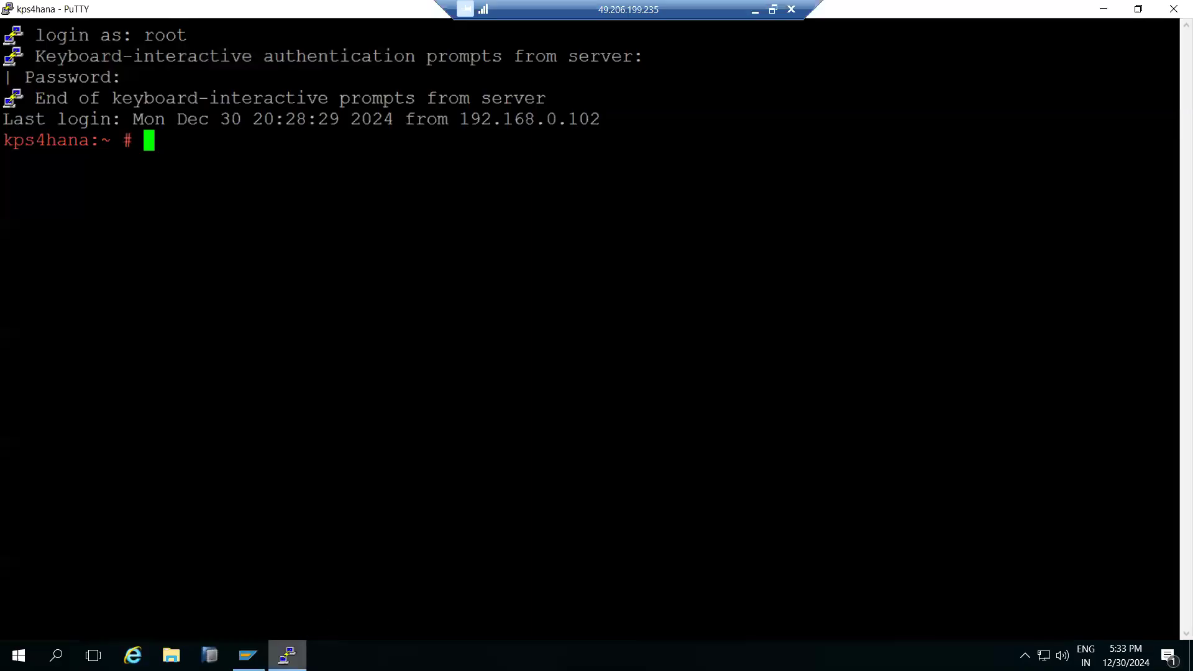
mouse_move(248, 656)
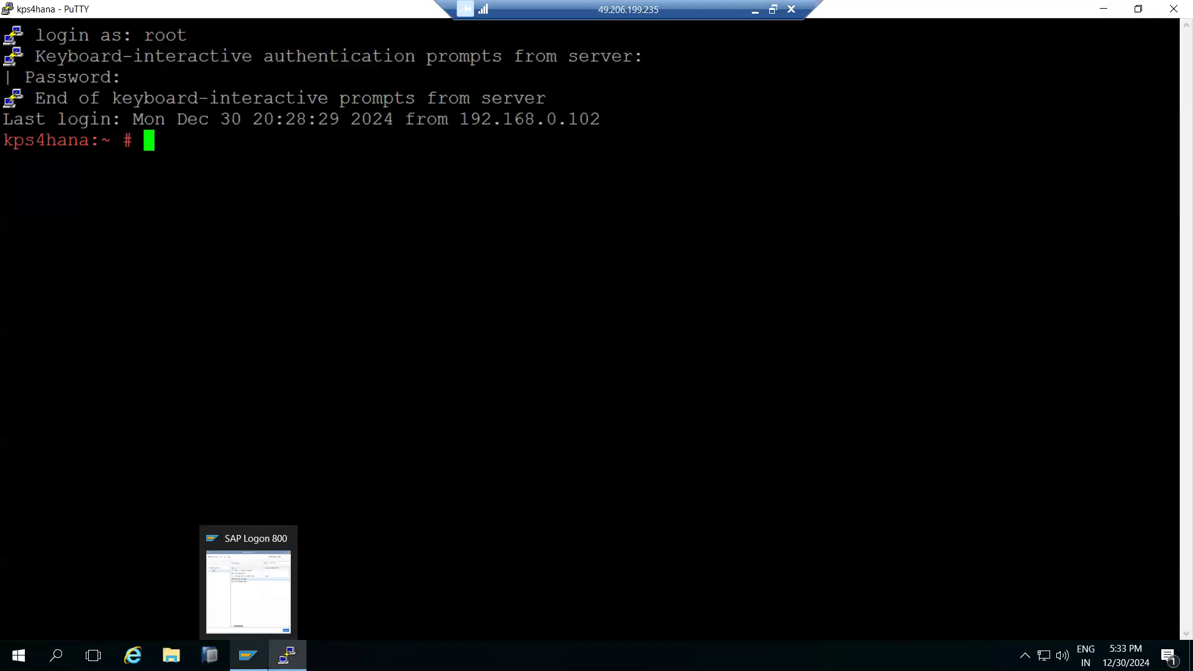
click(248, 656)
Attempt logon to SAP NW ON HANA, decline the refused-connection details, and minimize SAP Logon.
click(497, 190)
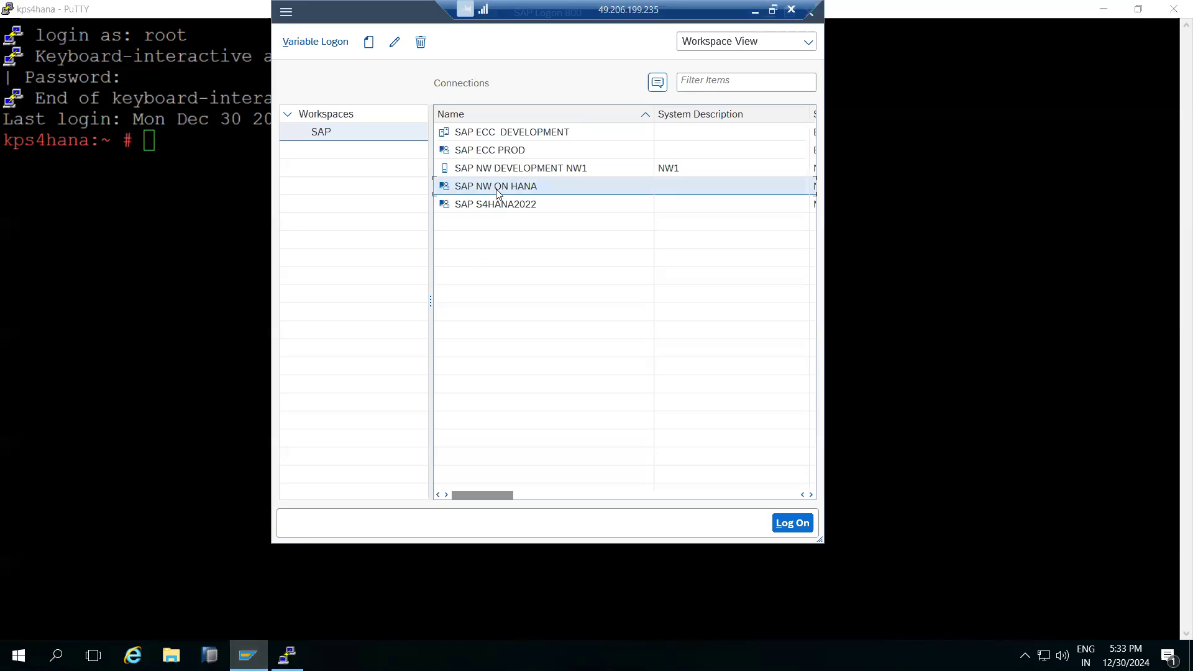
double_click(497, 192)
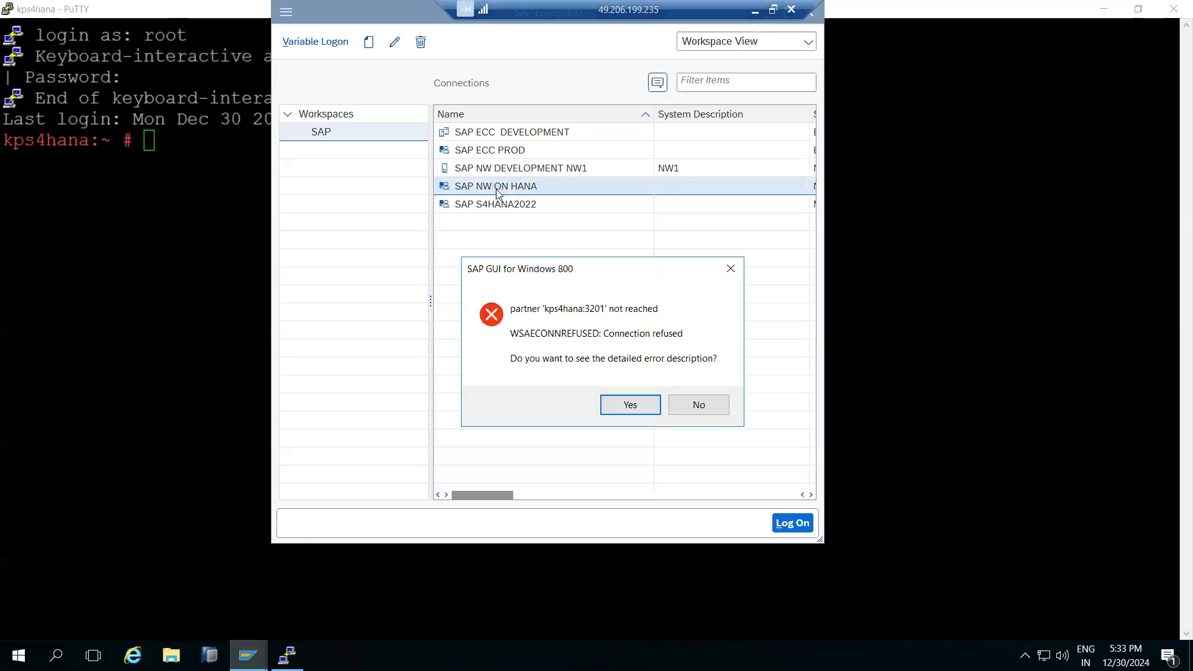
click(688, 408)
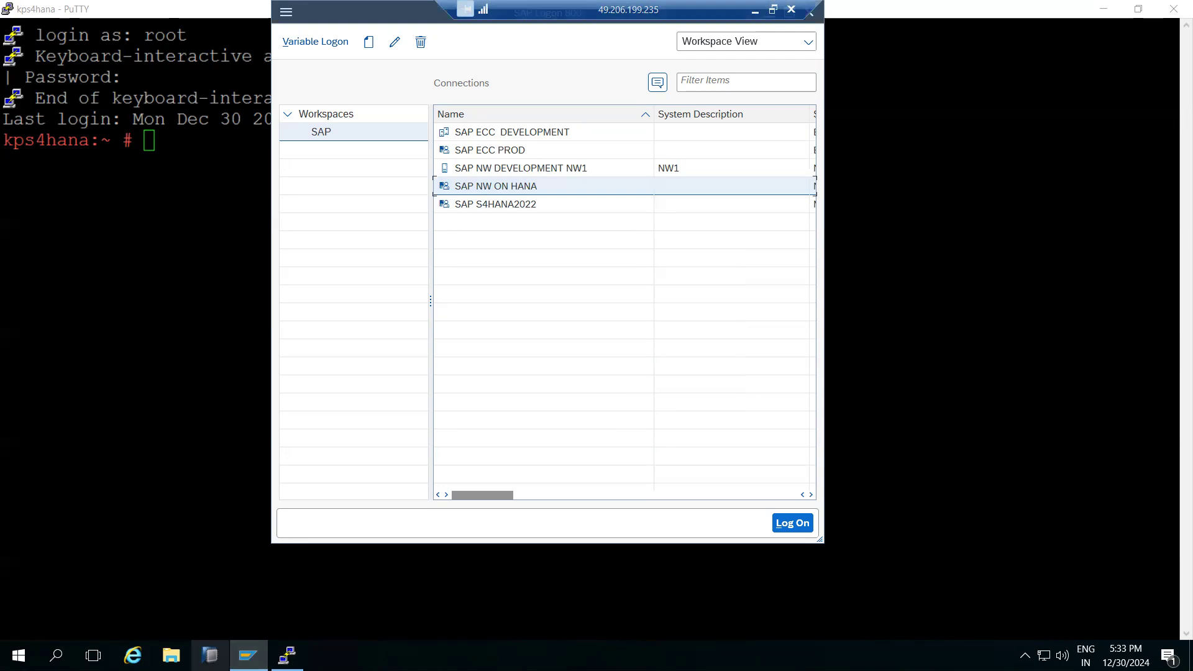
click(248, 656)
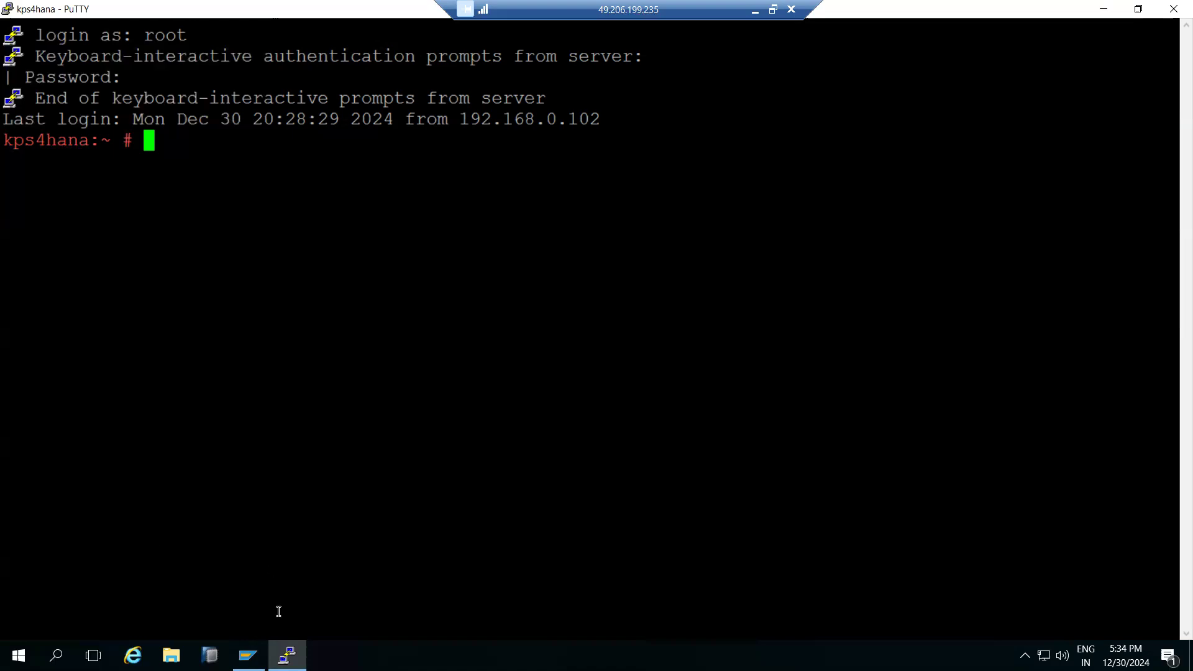
Minimize PuTTY and minimize the Remote Desktop session to return to the local screen.
click(287, 655)
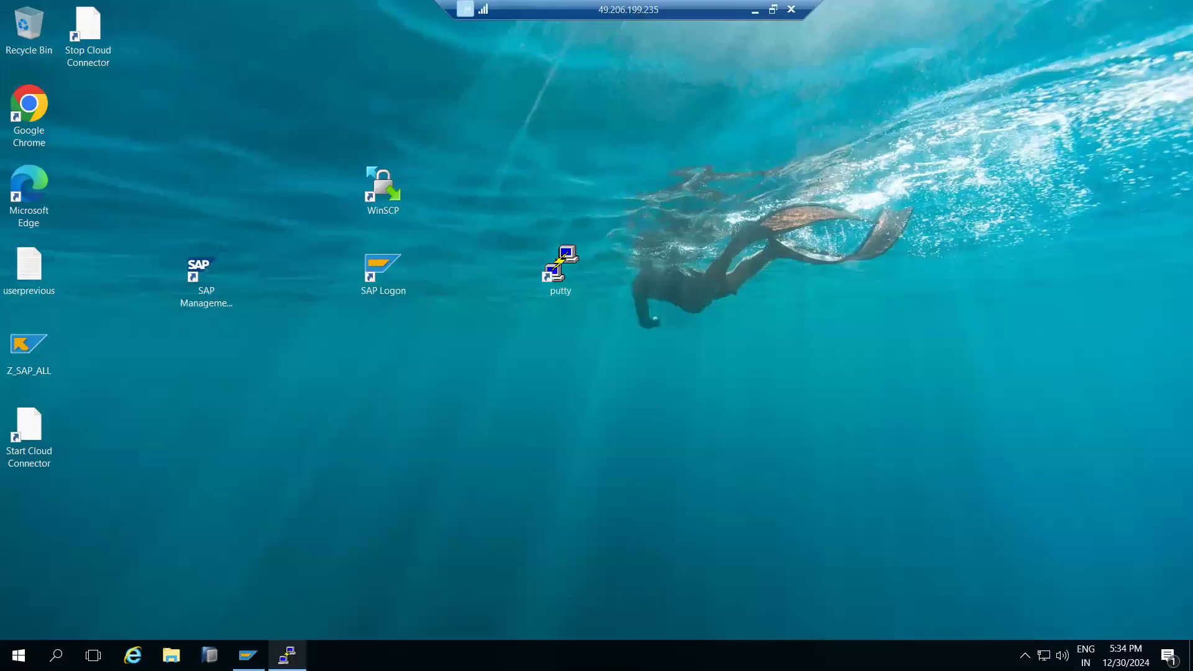
mouse_move(248, 655)
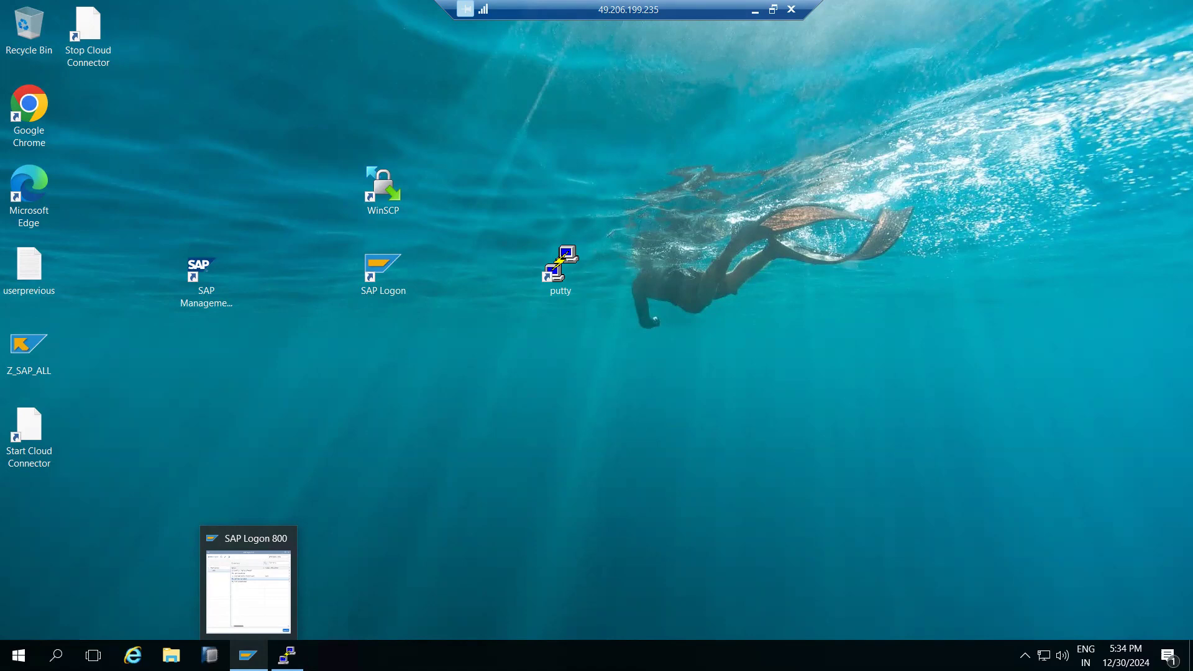
click(756, 10)
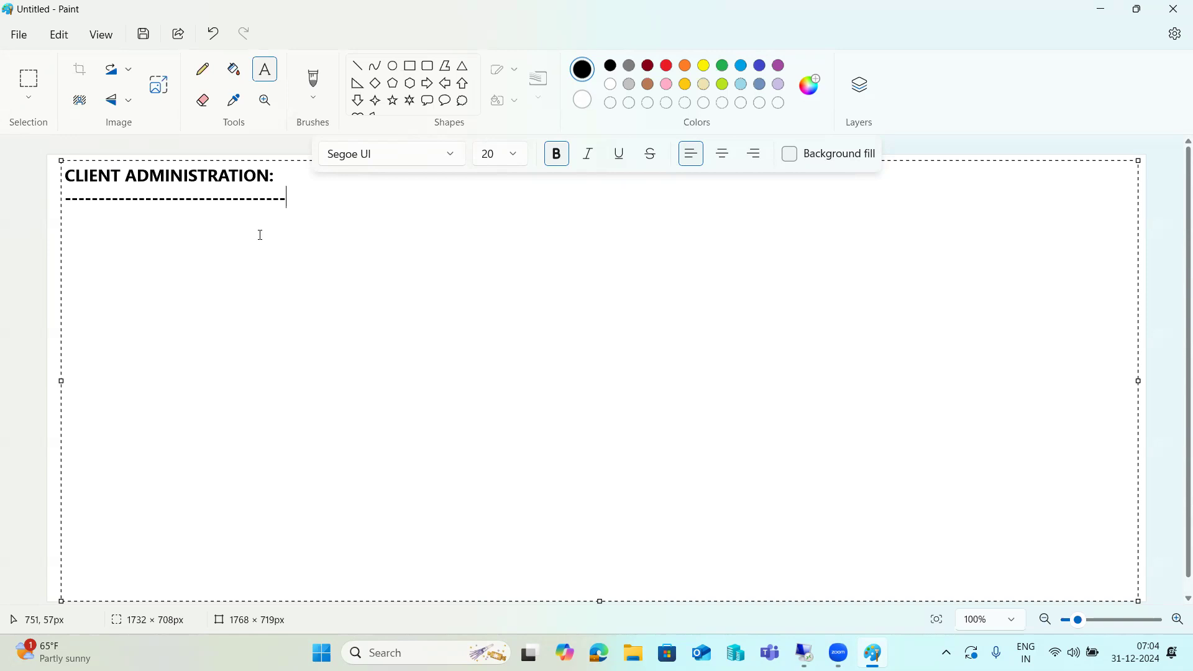
Add client lines 000 and 001 below the dashes in the Paint notes.
key(Return)
key(Return)
text(000)
key(Return)
text(001)
key(Up)
key(Up)
drag(92, 264, 56, 242)
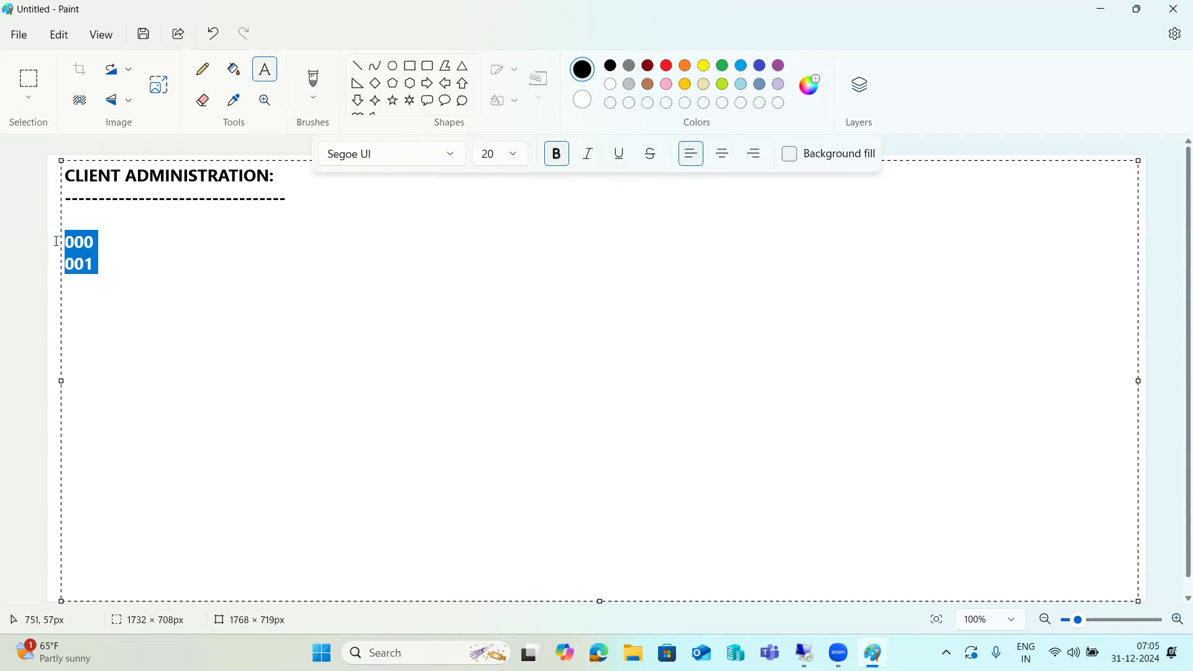
click(100, 260)
Add a client 100 SAP* credentials line and 'login/no_automatic_user_sapstar =0' beneath them.
key(Return)
key(Return)
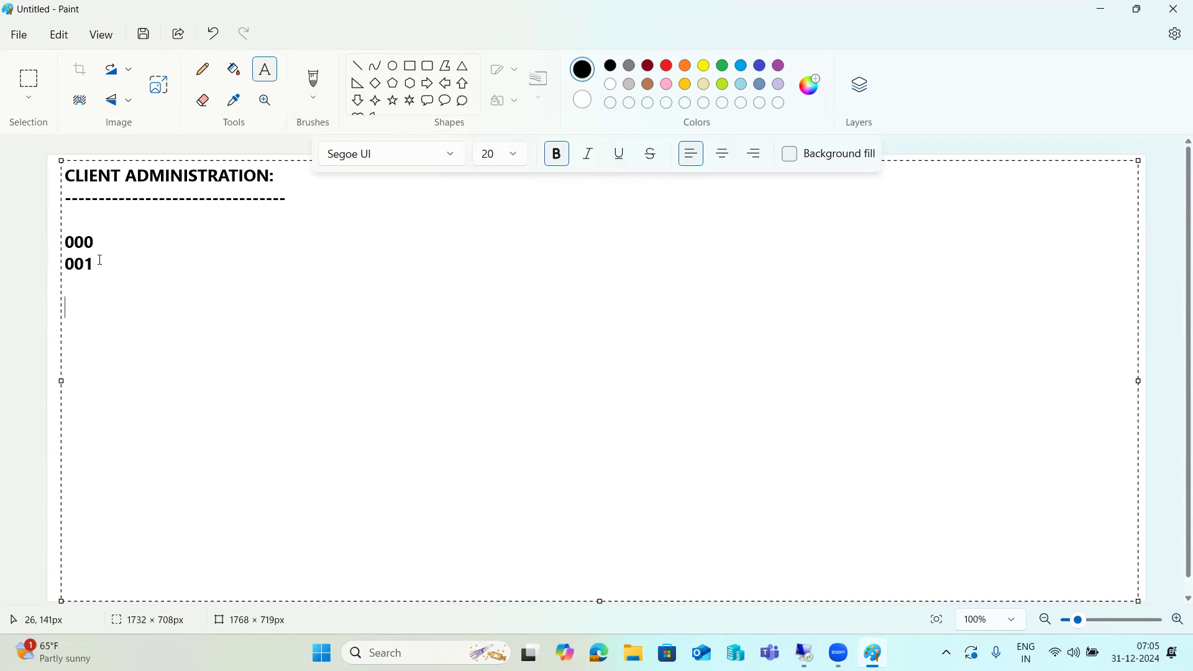
text(100- sap*/ pass)
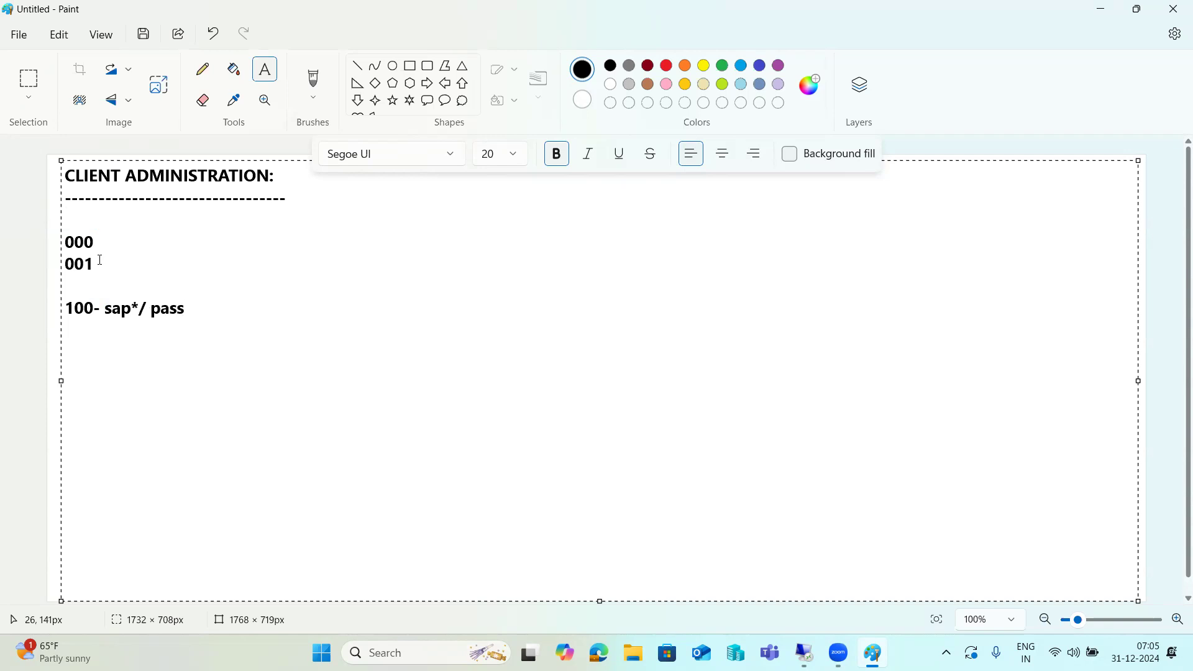
key(Return)
key(Return)
key(BackSpace)
key(Return)
text(login/no_automatic)
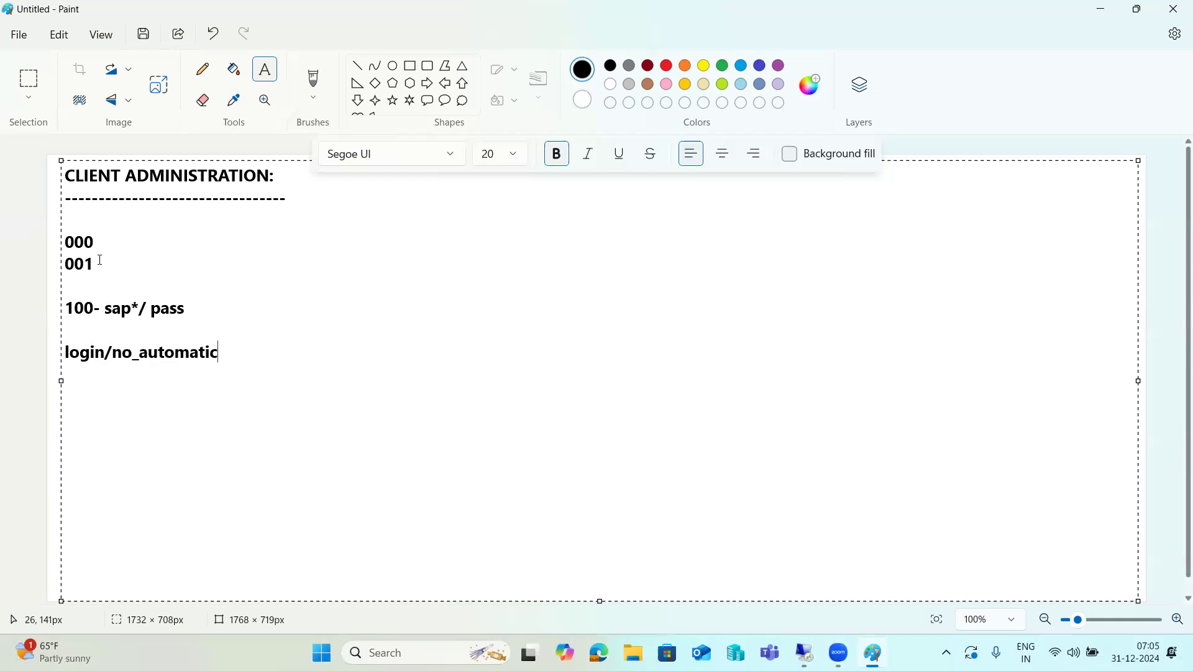
text(_user_sapsta)
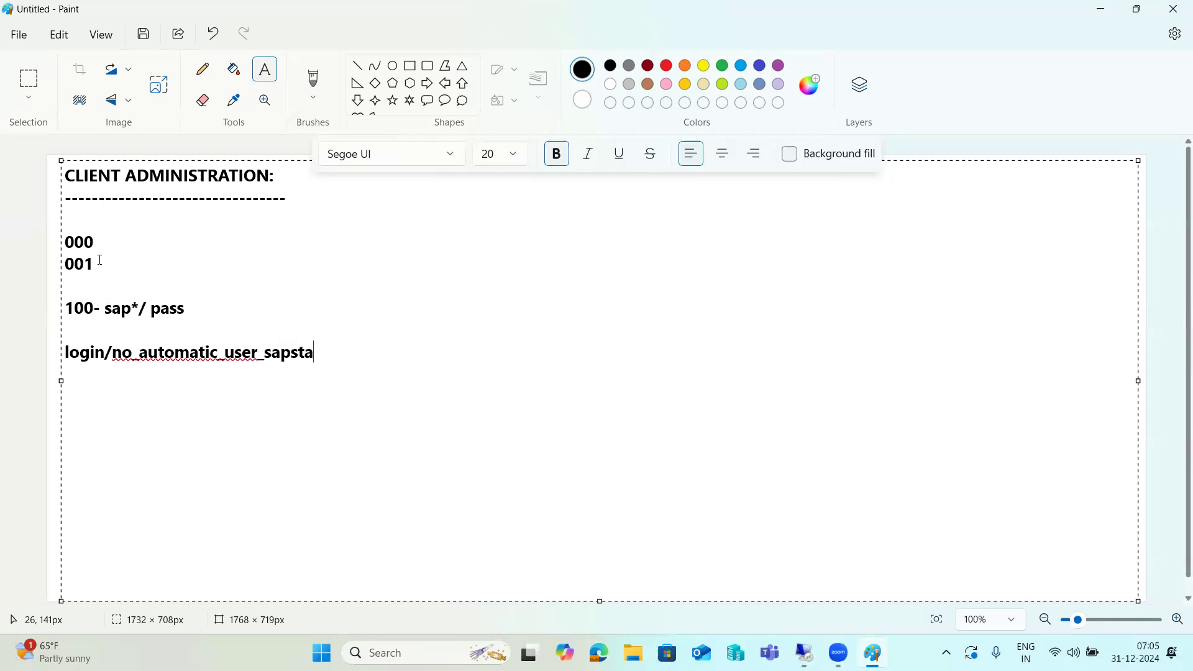
text(r =0)
drag(348, 352, 61, 350)
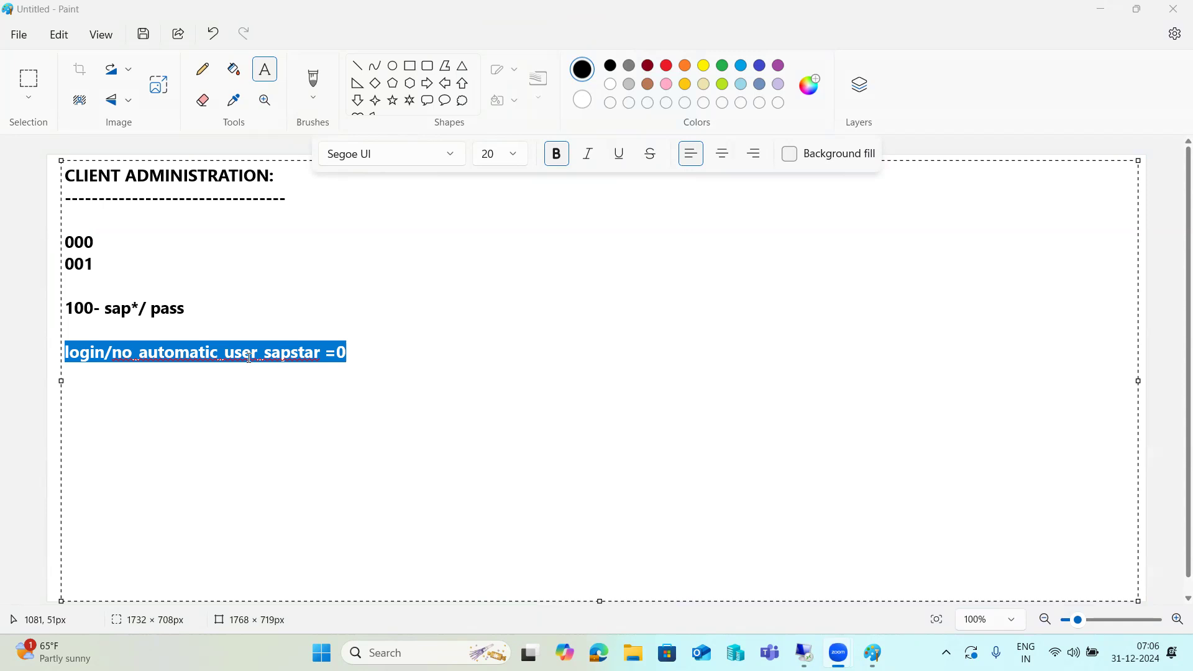
Delete the client lines and stray PROFI text below the dashed line.
click(210, 307)
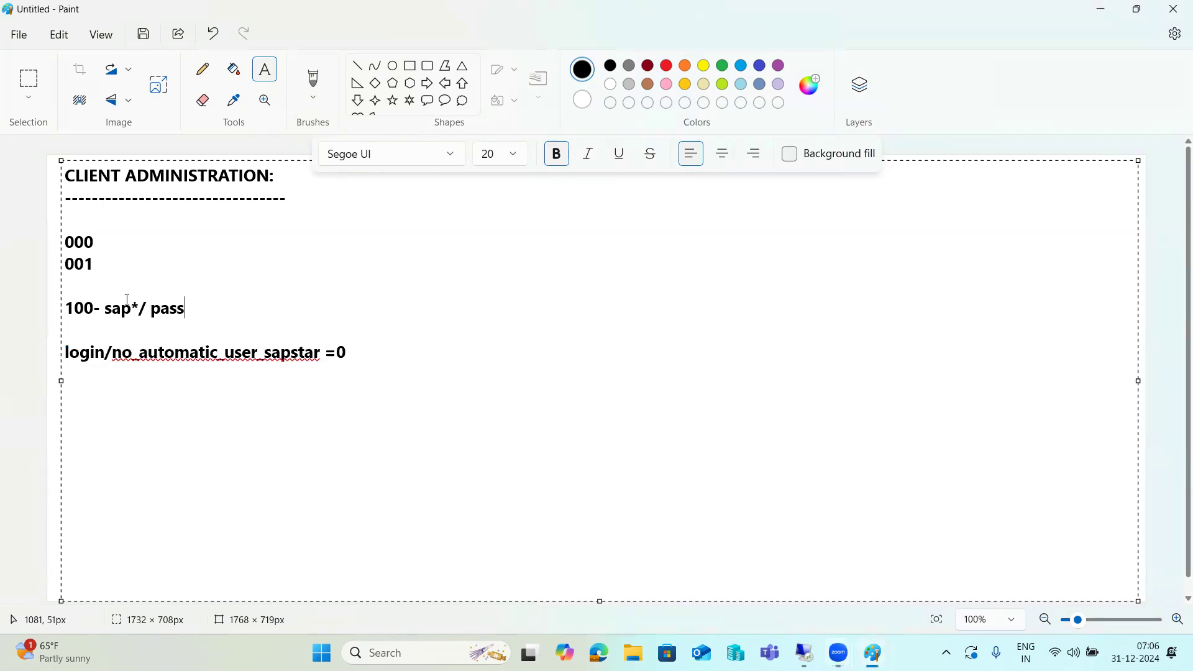
drag(197, 307, 58, 213)
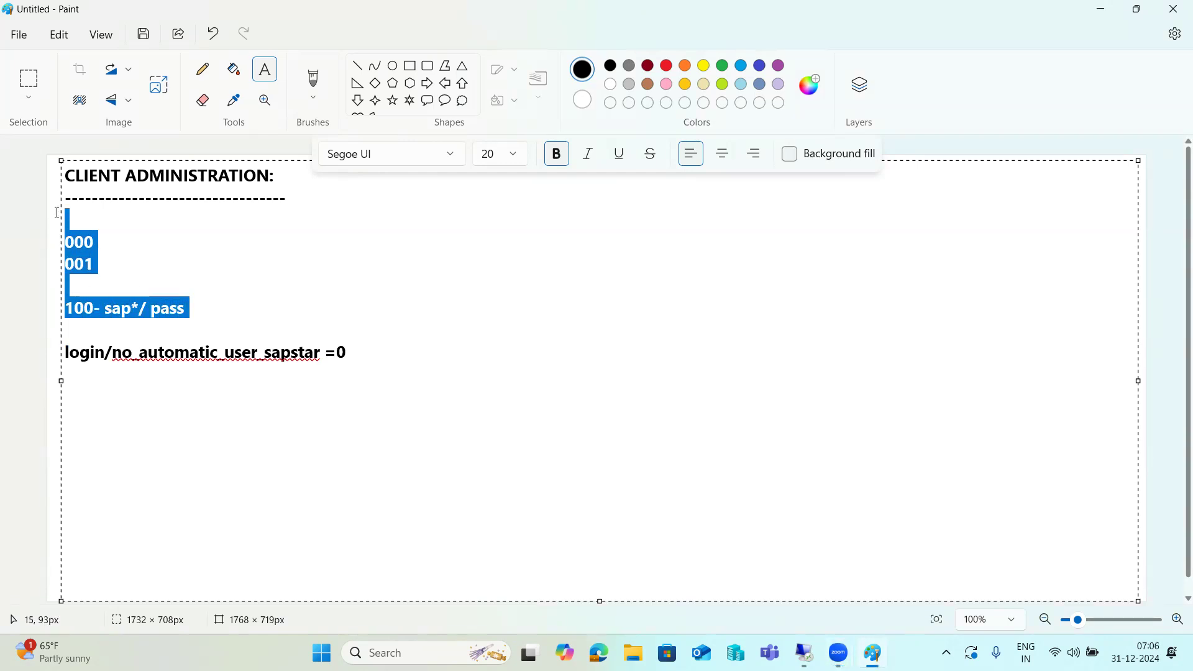
key(BackSpace)
key(Delete)
key(Delete)
key(Delete)
key(Delete)
key(Delete)
key(Delete)
key(Delete)
key(Delete)
key(Delete)
key(Delete)
key(Delete)
key(Delete)
key(Delete)
key(Delete)
key(Delete)
key(Delete)
key(Delete)
key(Delete)
key(Delete)
key(Delete)
key(Delete)
key(Delete)
key(Delete)
key(Delete)
key(Delete)
key(Delete)
key(Delete)
key(Delete)
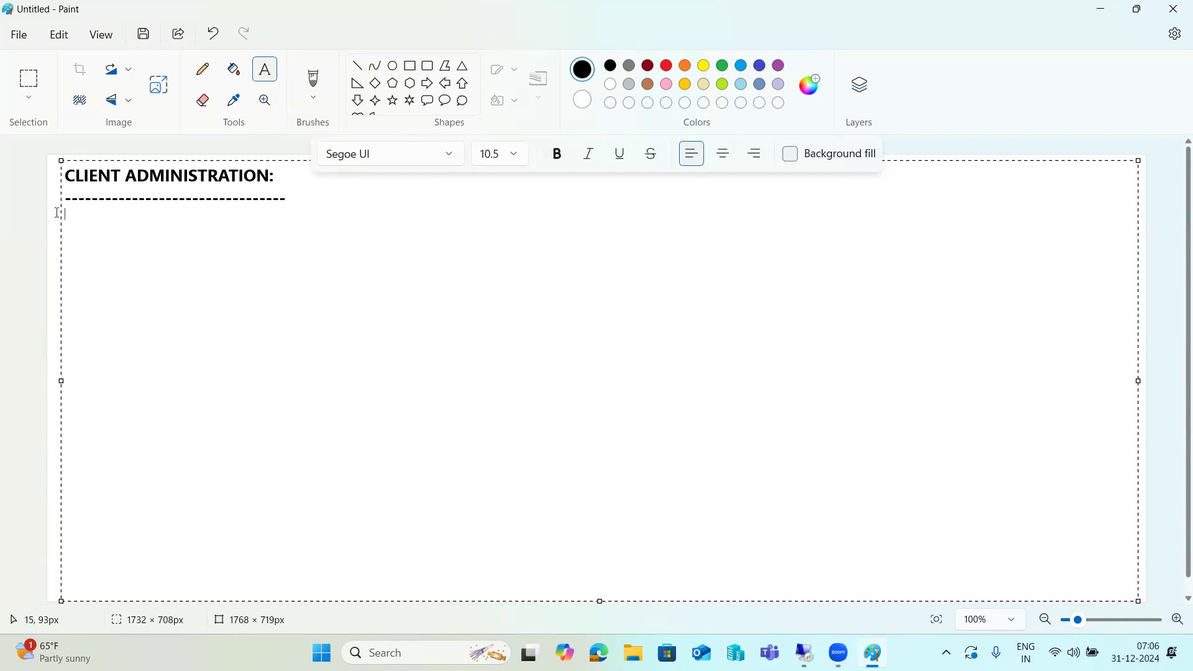
text(PROFI)
click(299, 196)
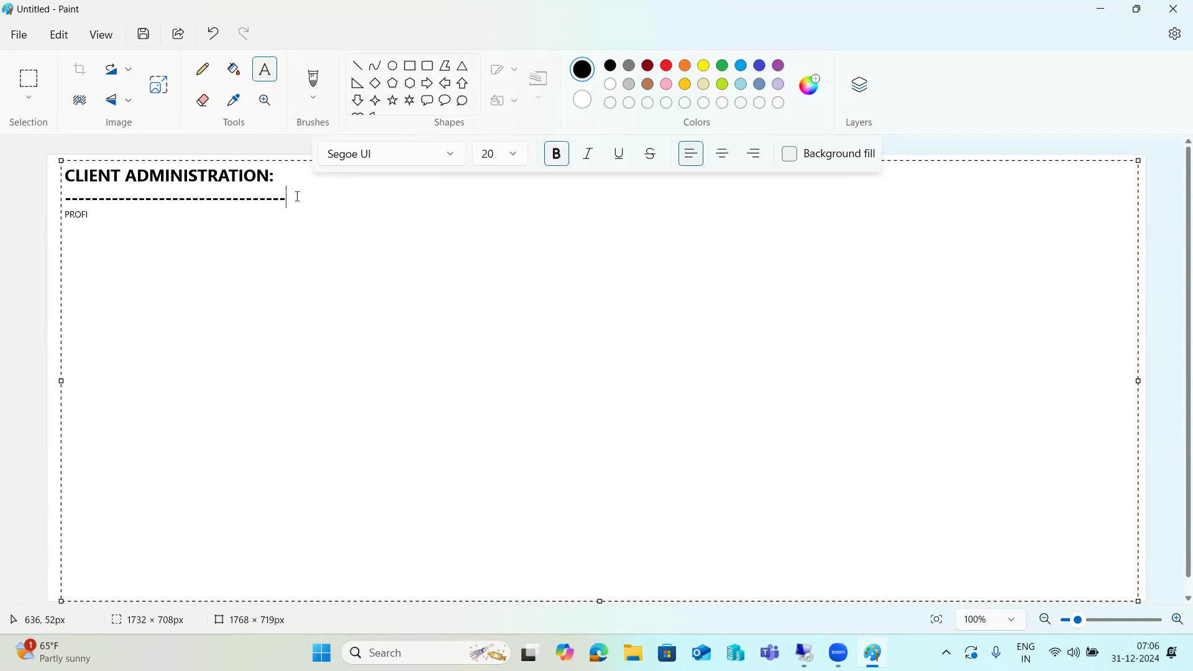
key(Delete)
key(Delete)
key(Delete)
key(Delete)
Type heading 'PROFILES & PARAMETERS -RZ10/RZ11' with corrected spelling, then '2 types of profiles :' lines.
key(Return)
text(PROFILES & PA)
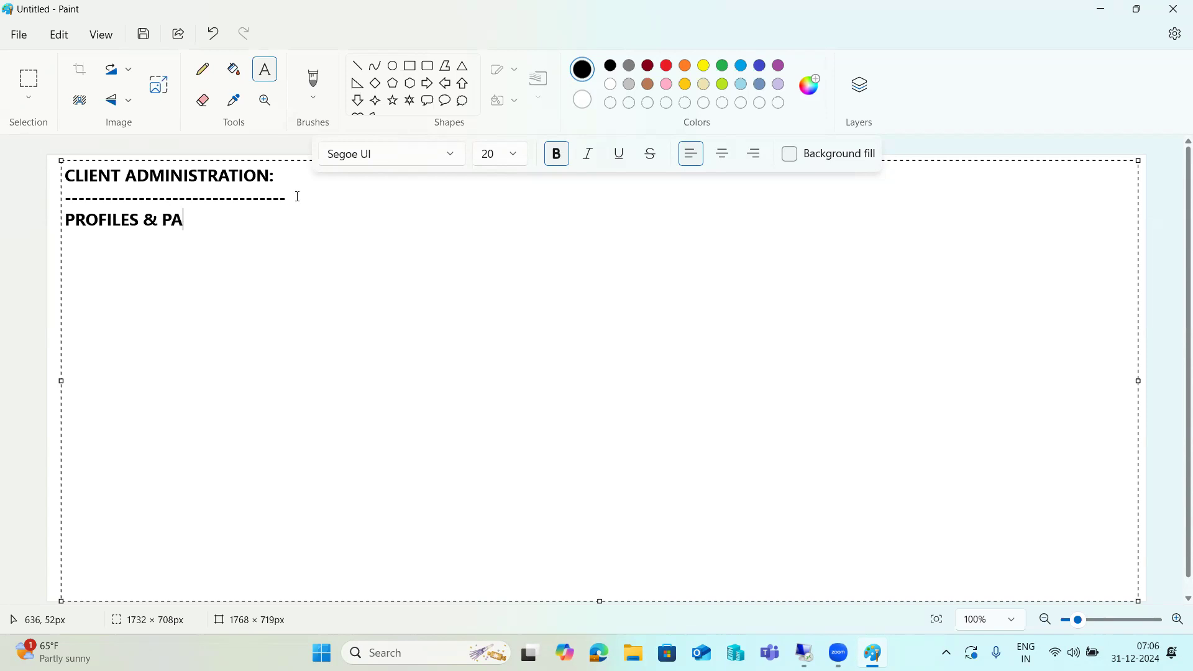
text(RAMTER)
click(223, 221)
text(E)
click(285, 218)
text(S -RZ)
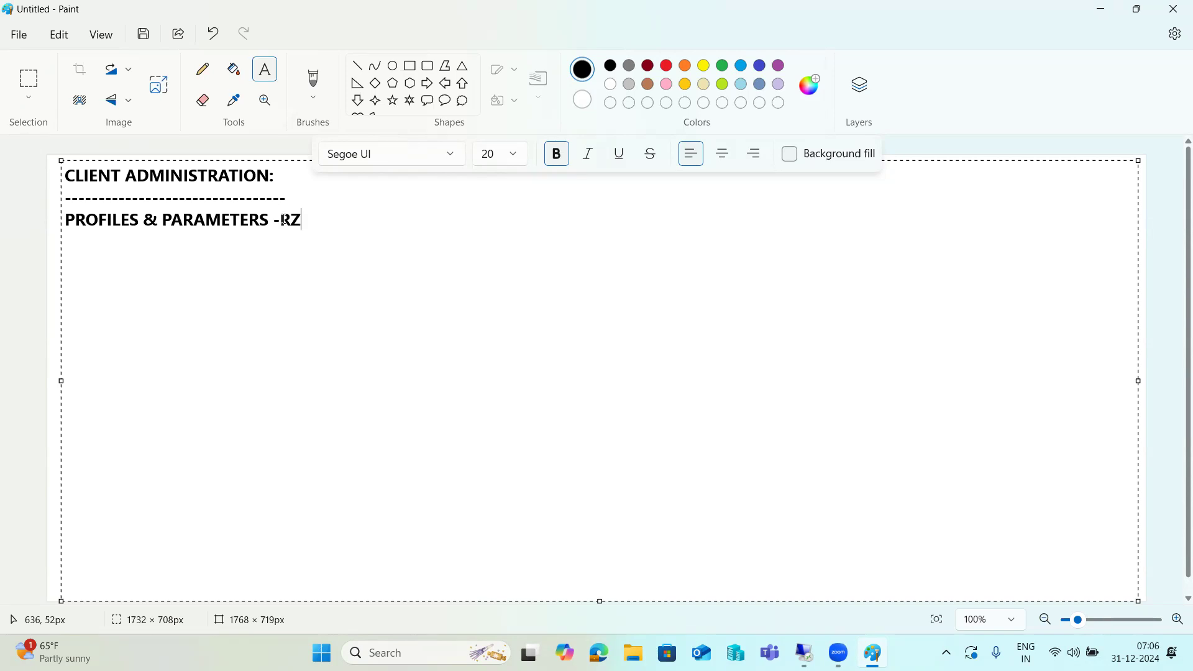
text(10/RZ11)
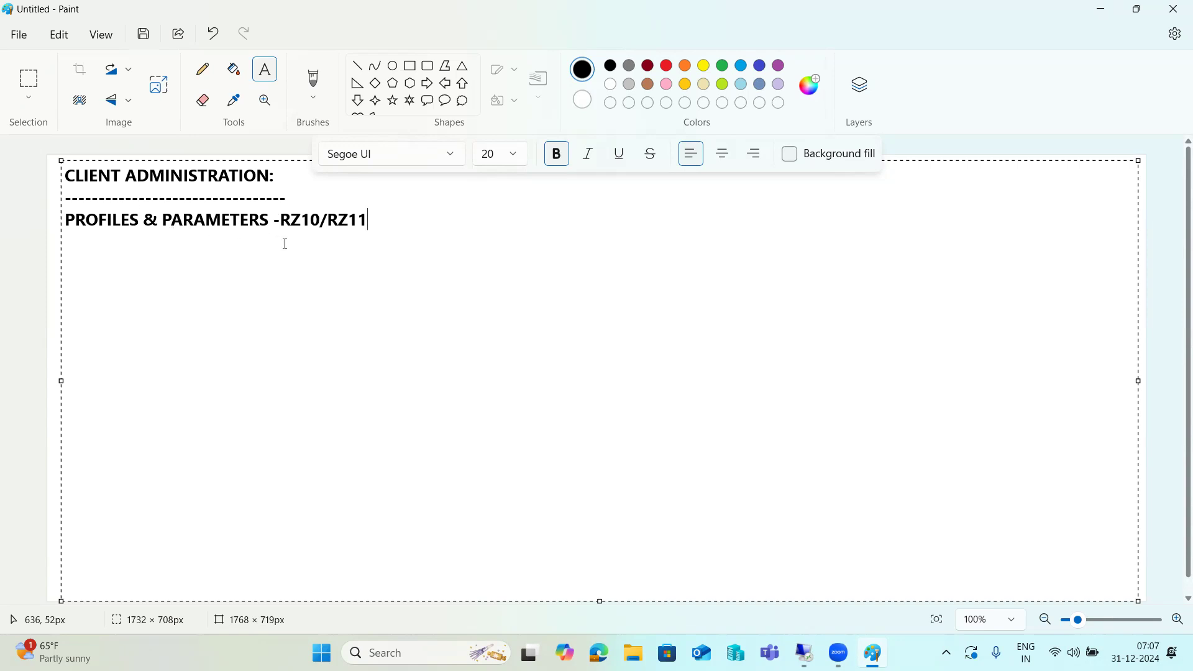
key(Return)
text(2 types of profiles :  )
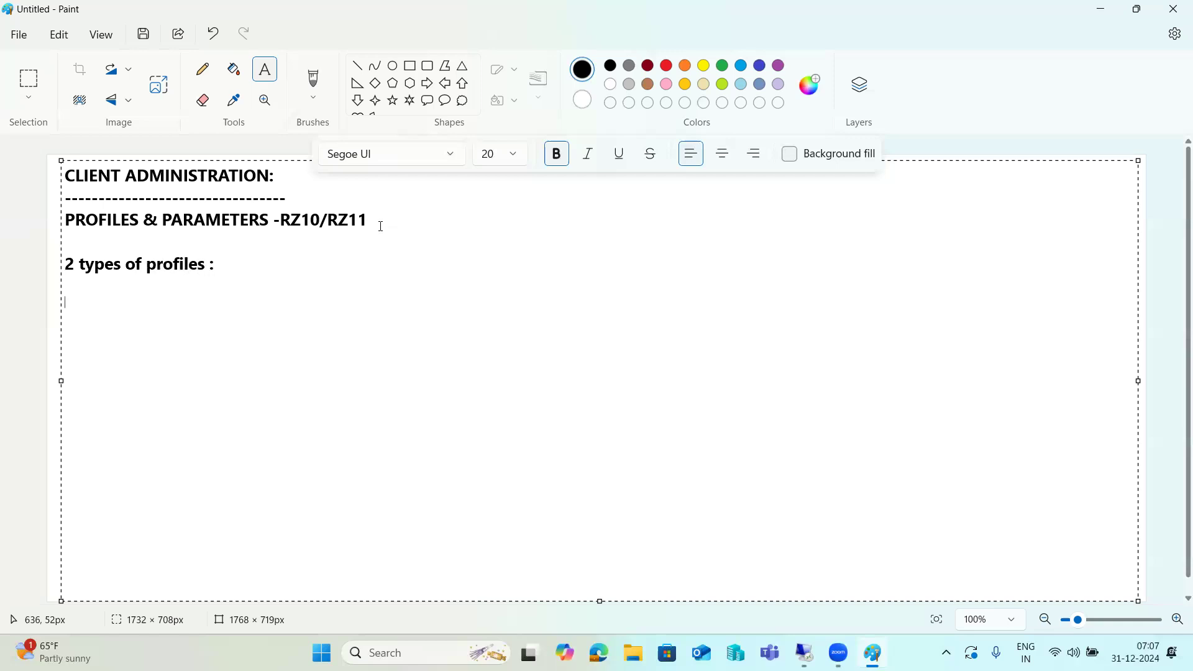
text(INSTANCE PROFILE )
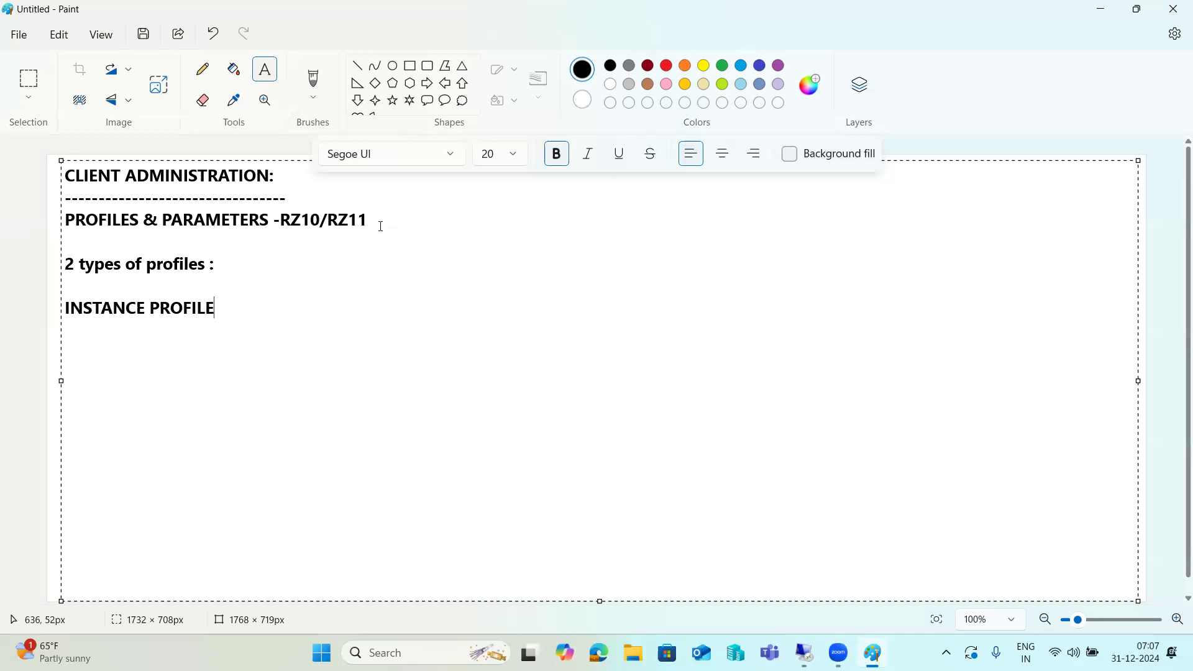
text(DEFAULT PROFILE)
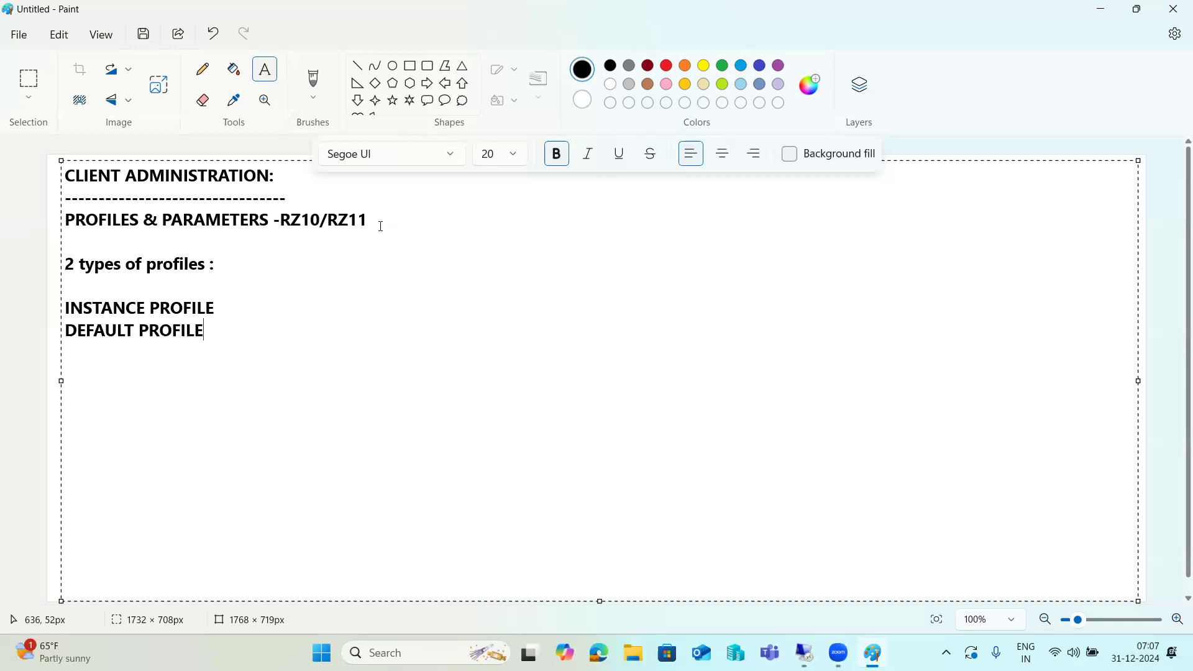
Append ': 1)ASCS 2)PAS profile' to INSTANCE PROFILE and ':DEFAULT PROFILE' to DEFAULT PROFILE.
key(Up)
text(: 1)ASCS 2)PAS )
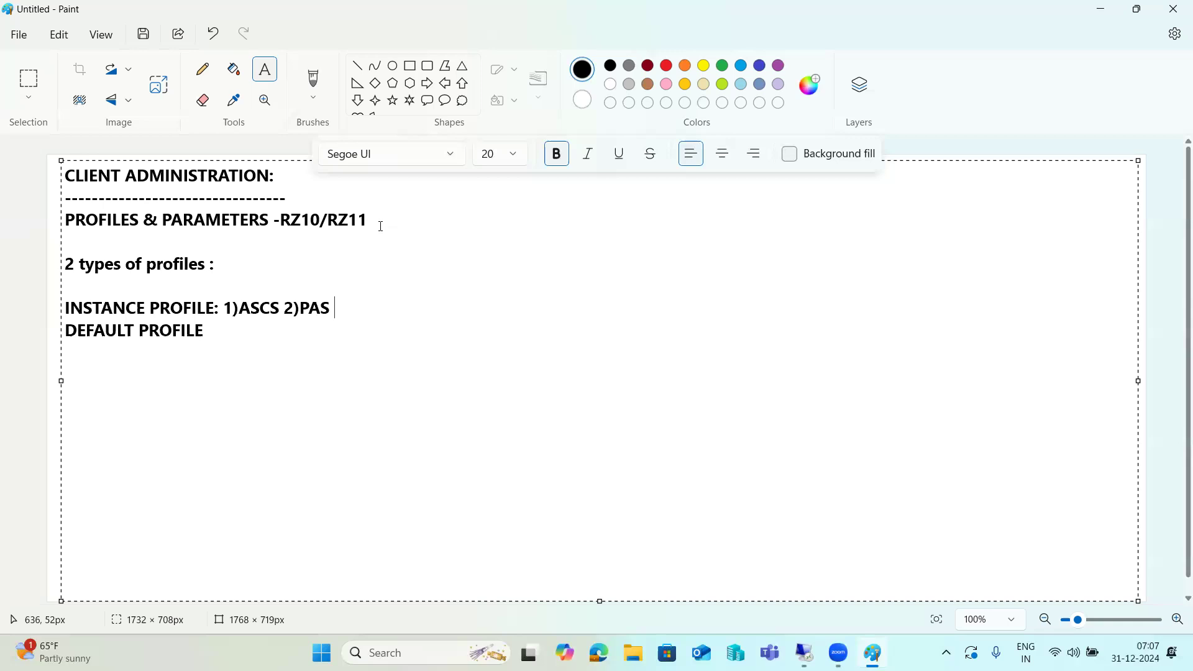
text(profile)
drag(310, 309, 395, 311)
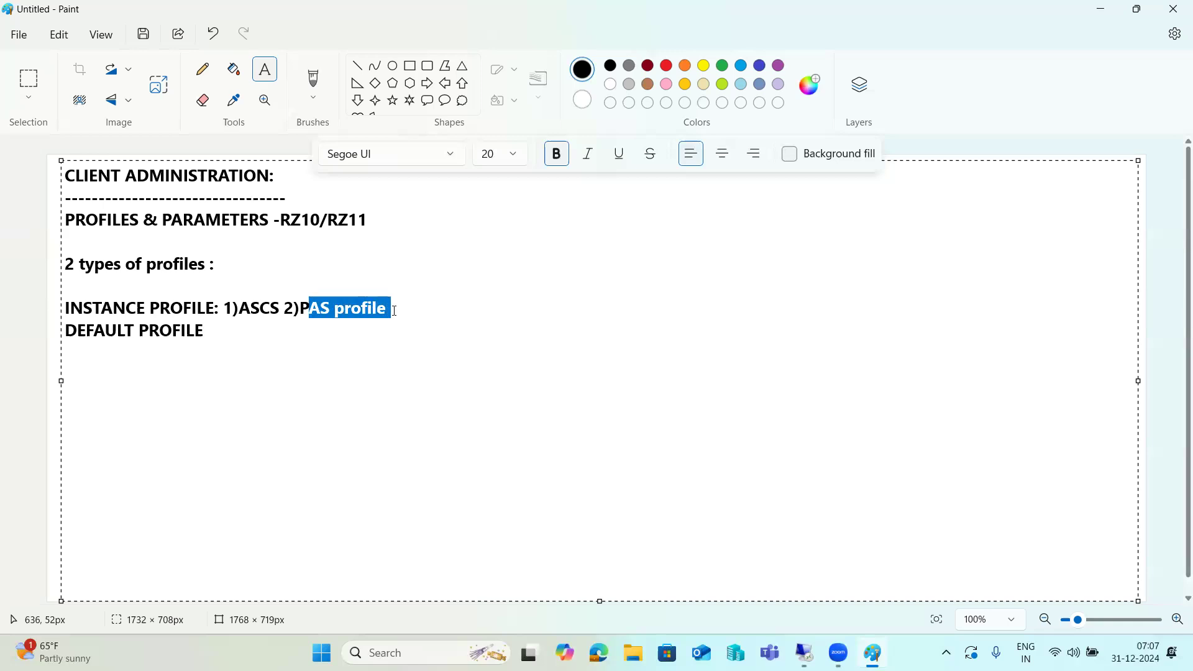
click(363, 312)
click(312, 302)
drag(312, 302, 335, 303)
click(240, 323)
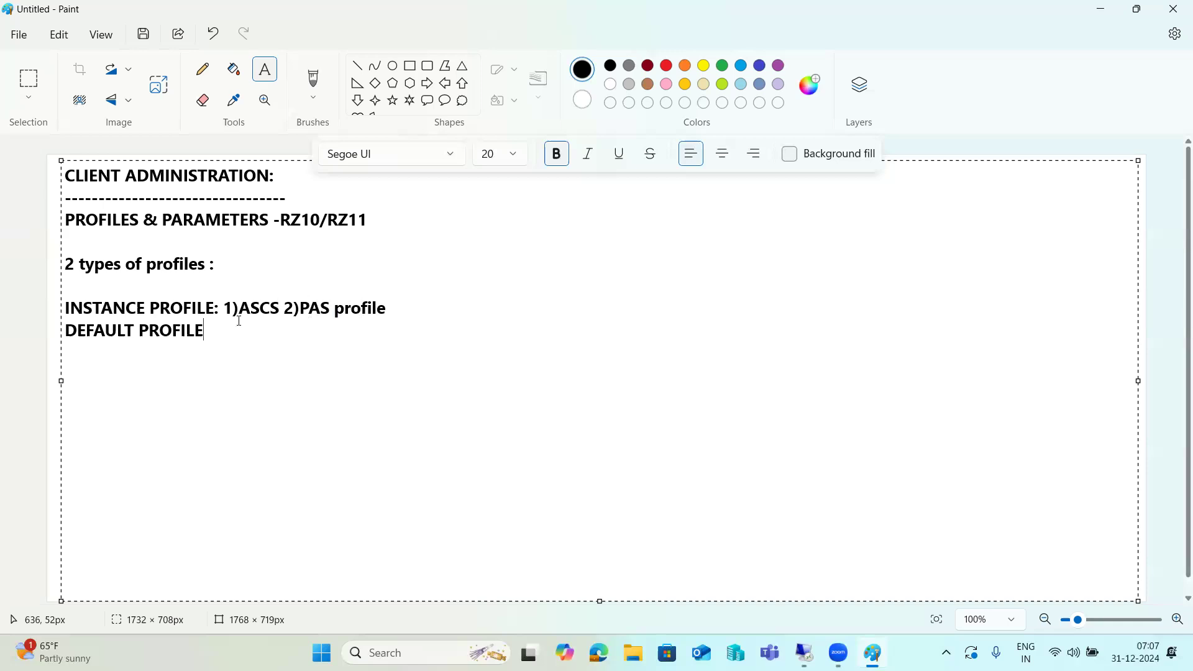
text(:DEFAULT PROFILE)
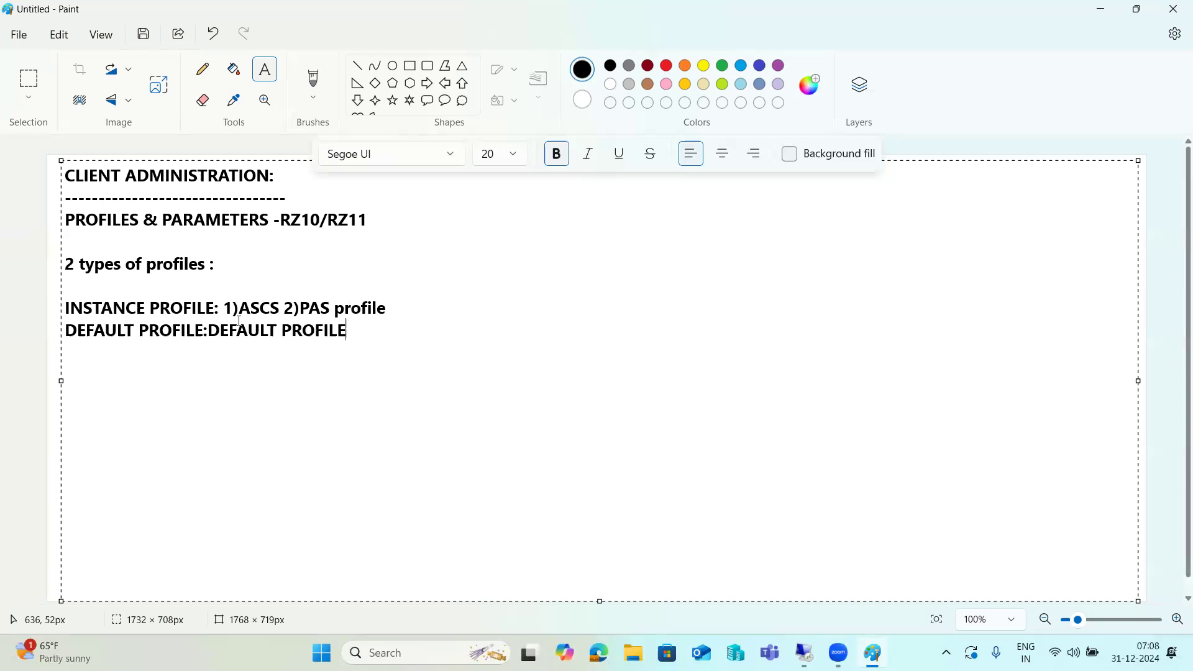
Highlight the ASCS, PAS profile and DEFAULT PROFILE entries in the notes while explaining.
drag(224, 307, 387, 305)
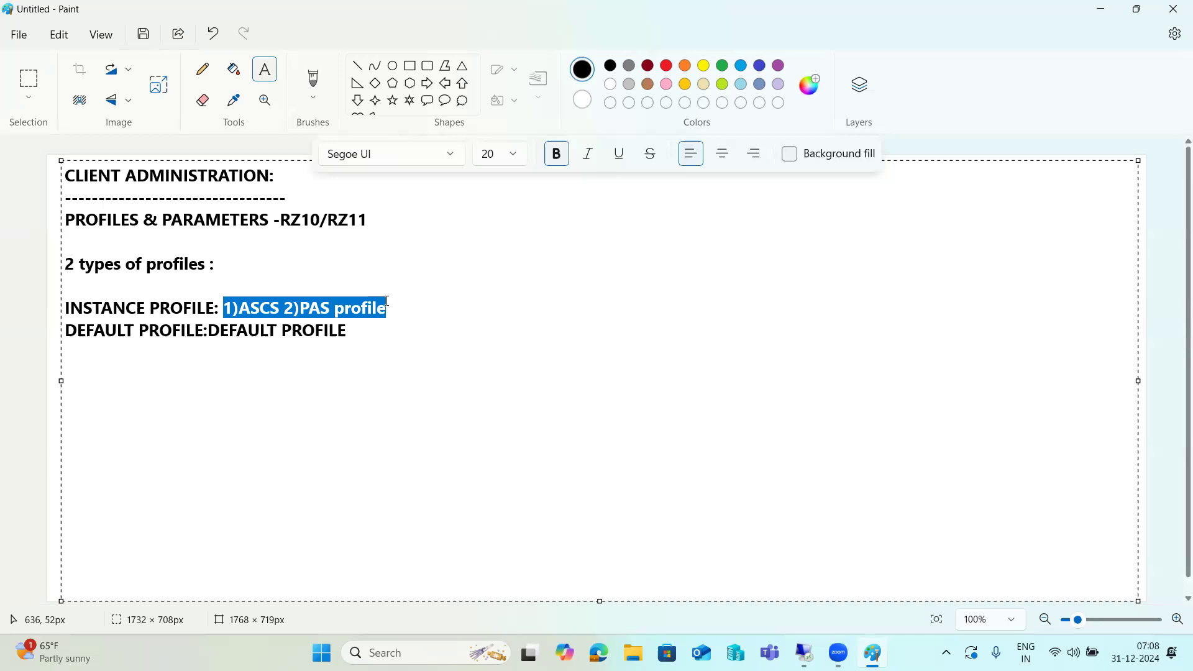
click(278, 309)
drag(278, 308, 225, 311)
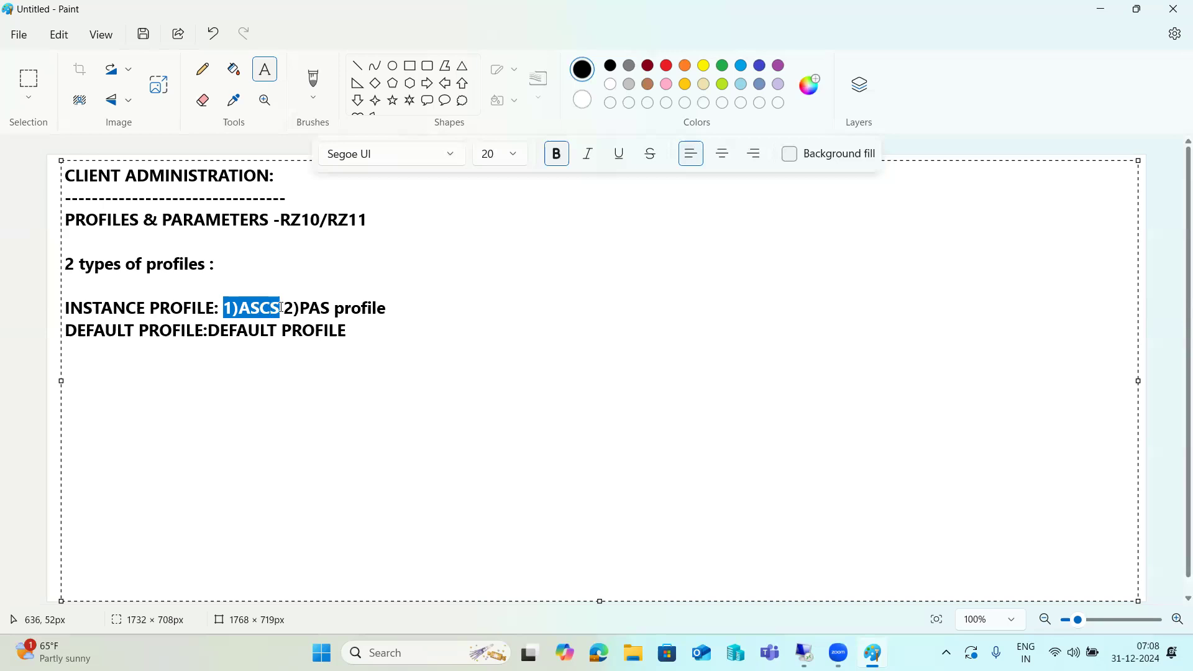
drag(299, 308, 390, 308)
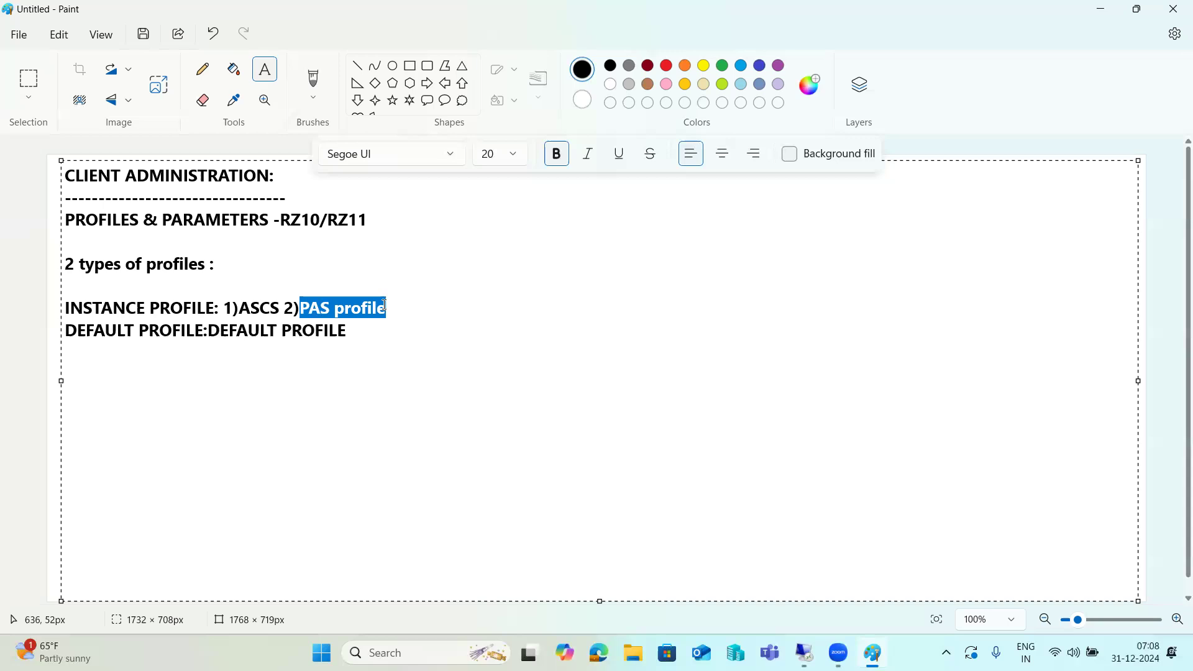
drag(78, 329, 214, 328)
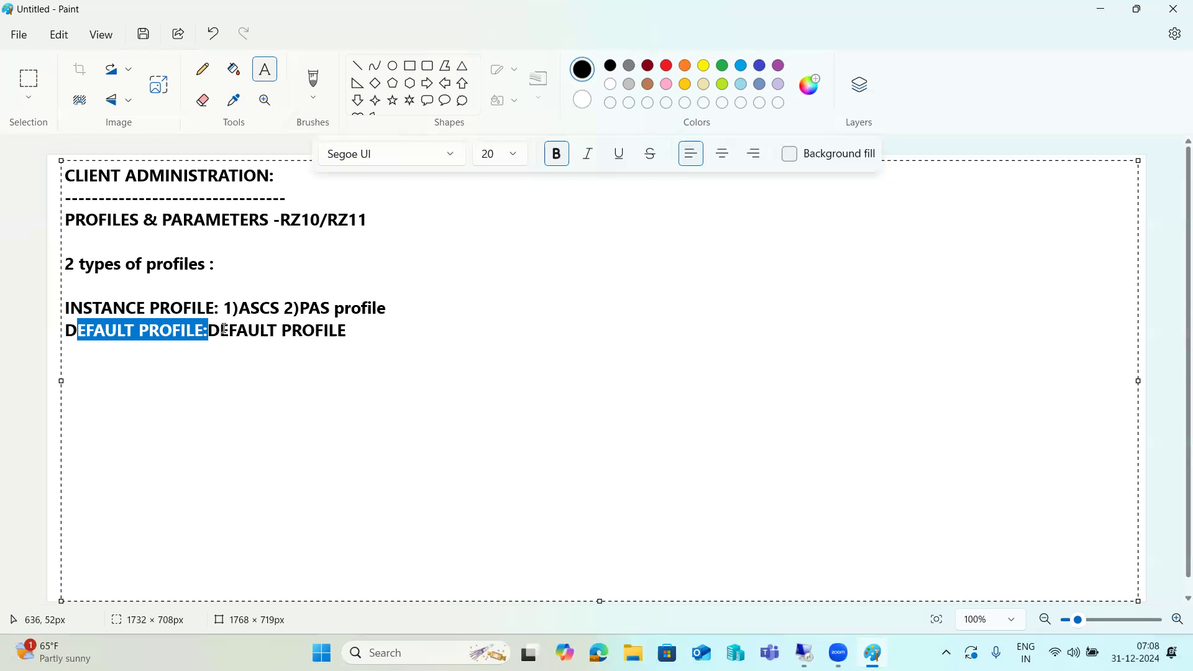
drag(221, 329, 347, 329)
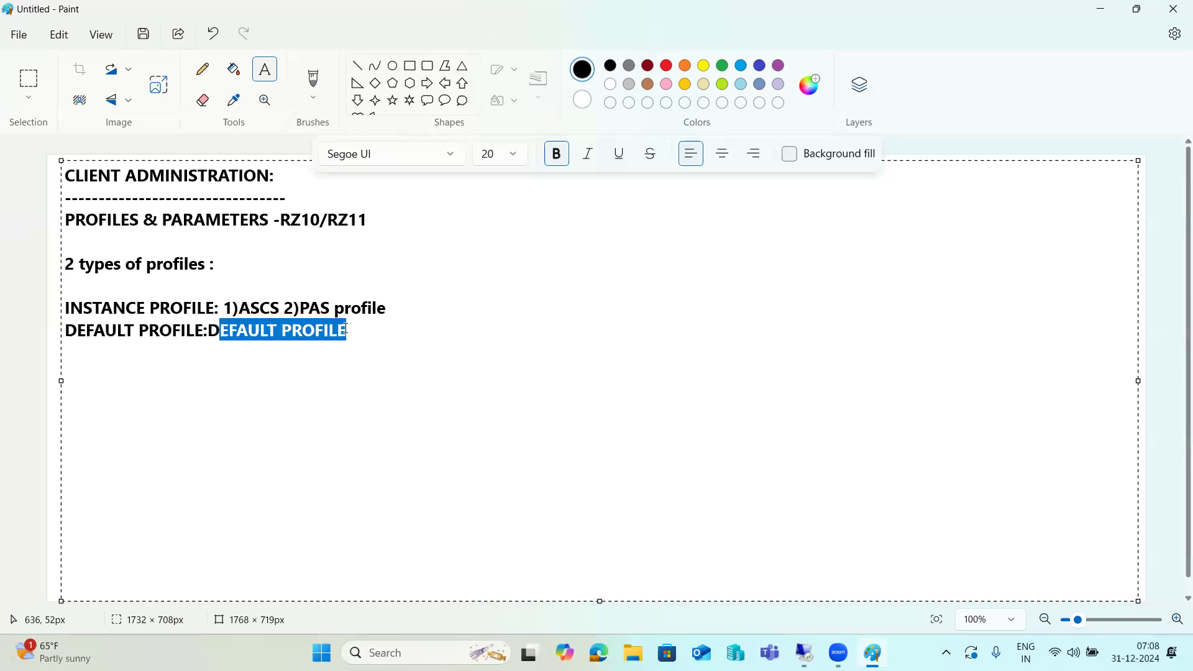
click(346, 330)
drag(347, 330, 216, 337)
Highlight RZ10/RZ11 in the heading, then return to the remote desktop session.
click(292, 219)
click(342, 221)
drag(343, 221, 349, 221)
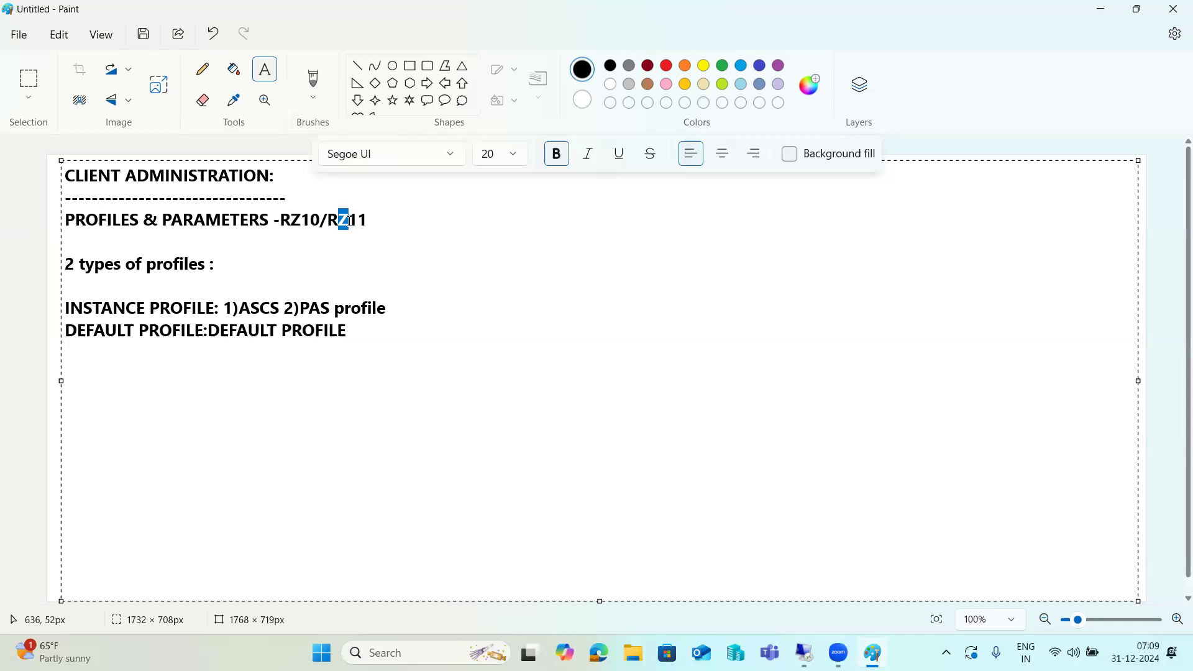
click(355, 330)
click(803, 653)
Retry logon to SAP NW ON HANA, minimize PuTTY, and launch SAP Management Console.
click(249, 655)
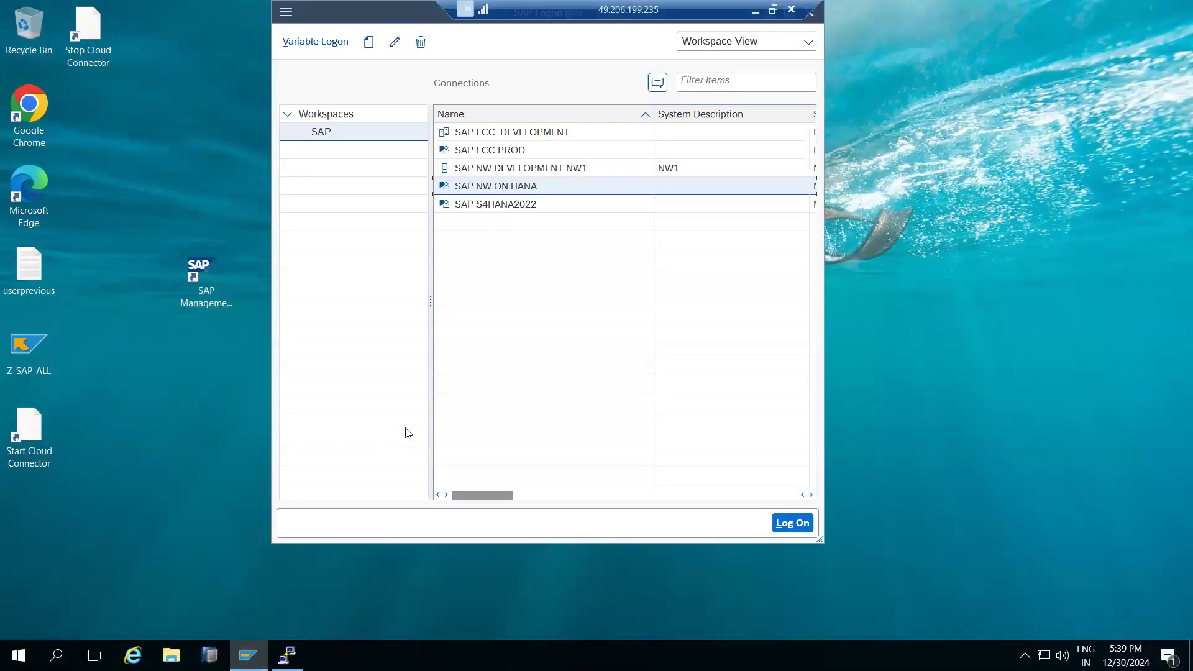
click(473, 193)
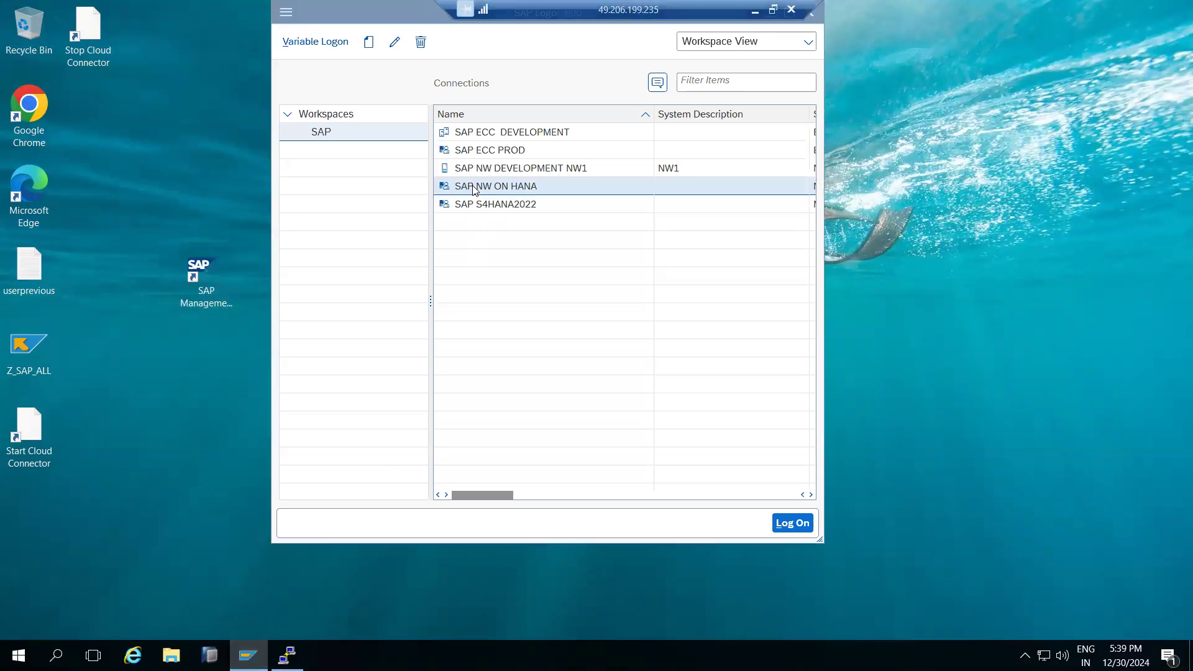
click(699, 407)
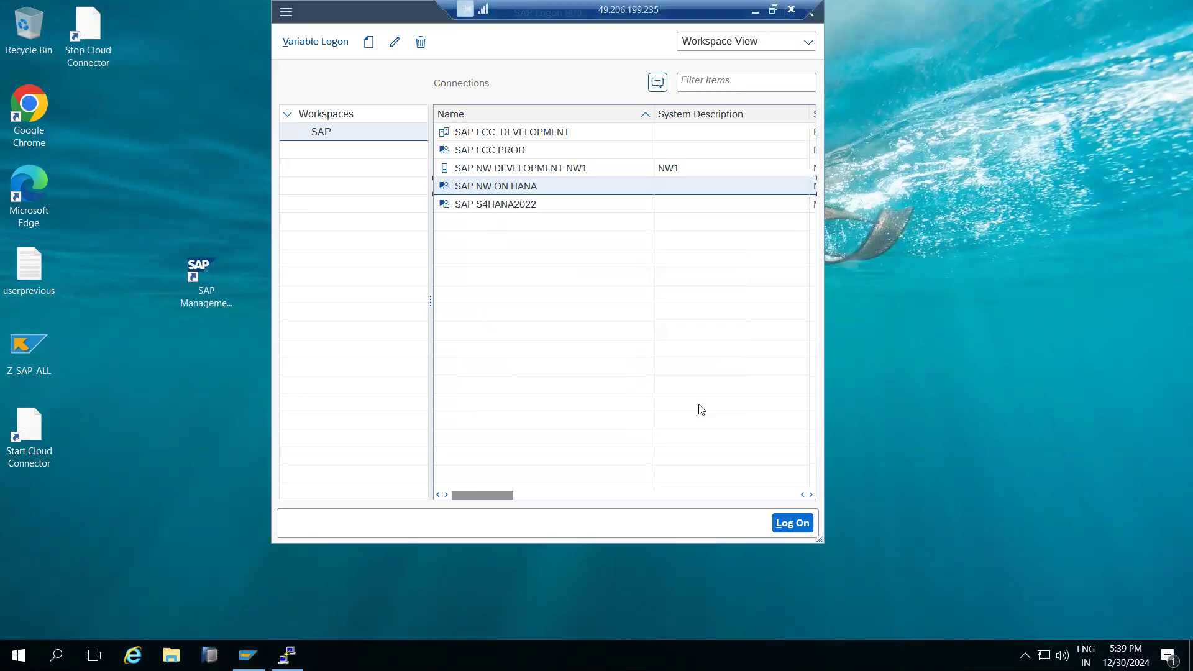
click(287, 654)
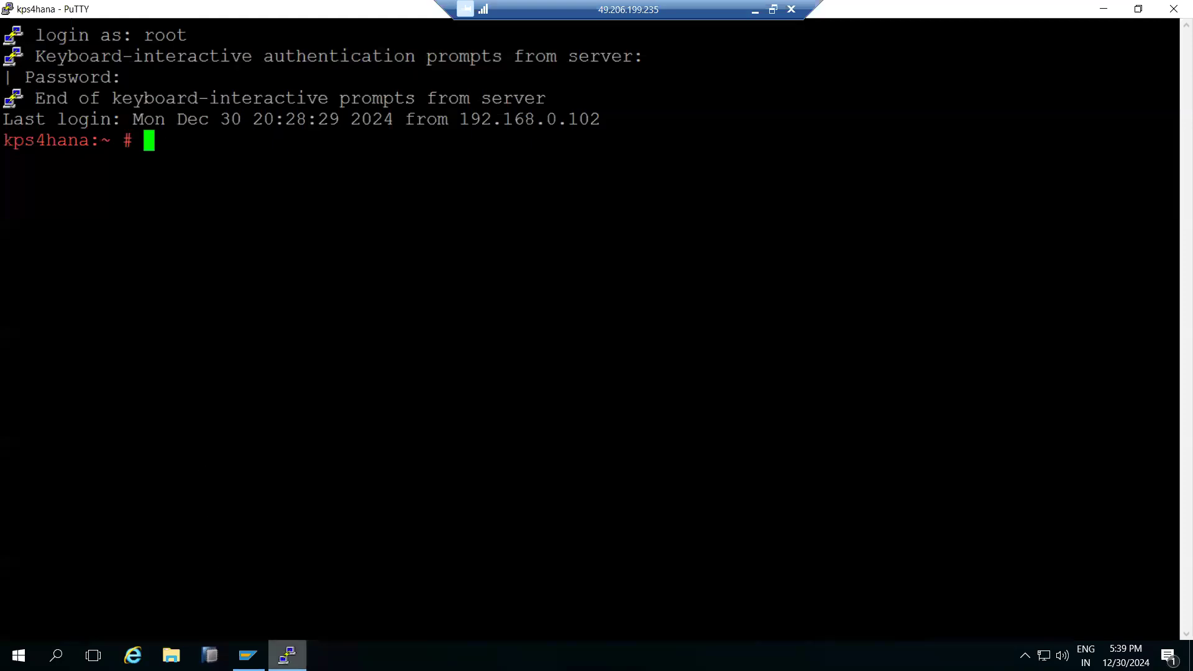
click(288, 654)
double_click(202, 268)
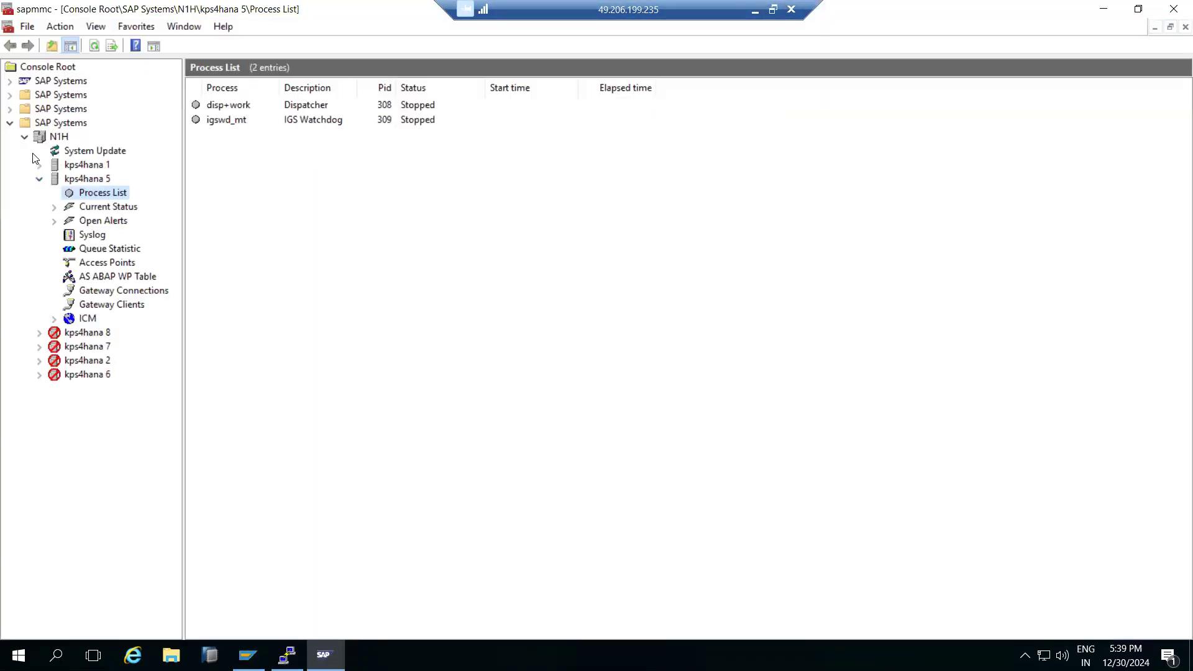
Review N1H's Start/Stop actions, then close the Management Console without saving settings.
right_click(45, 140)
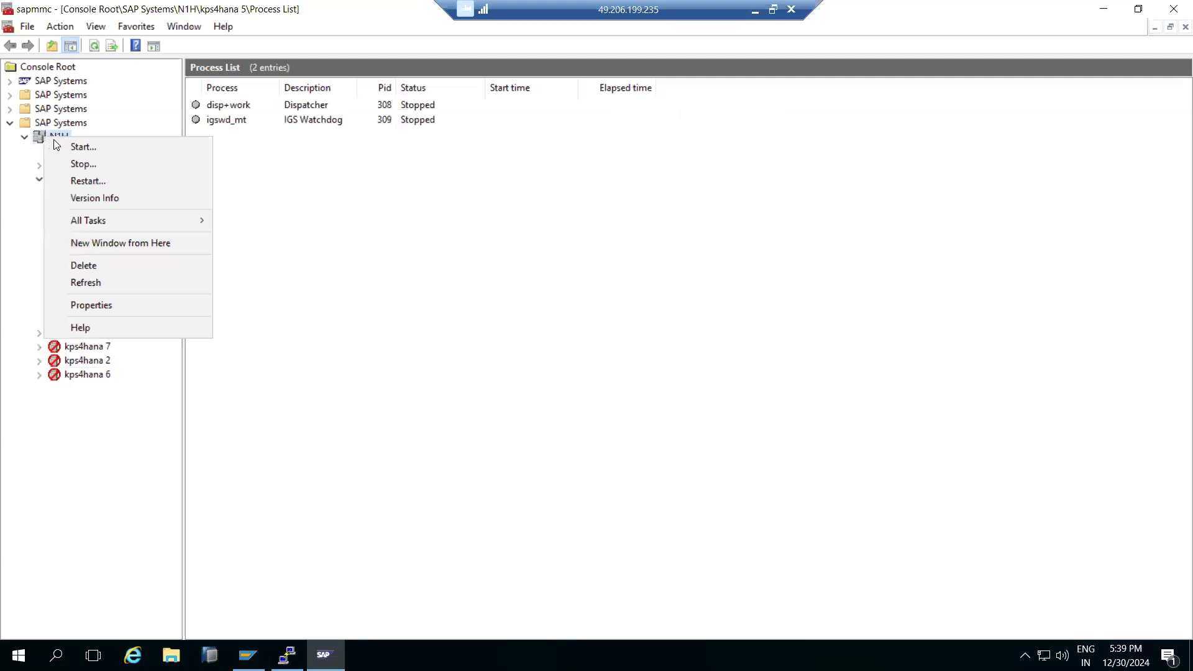
click(38, 180)
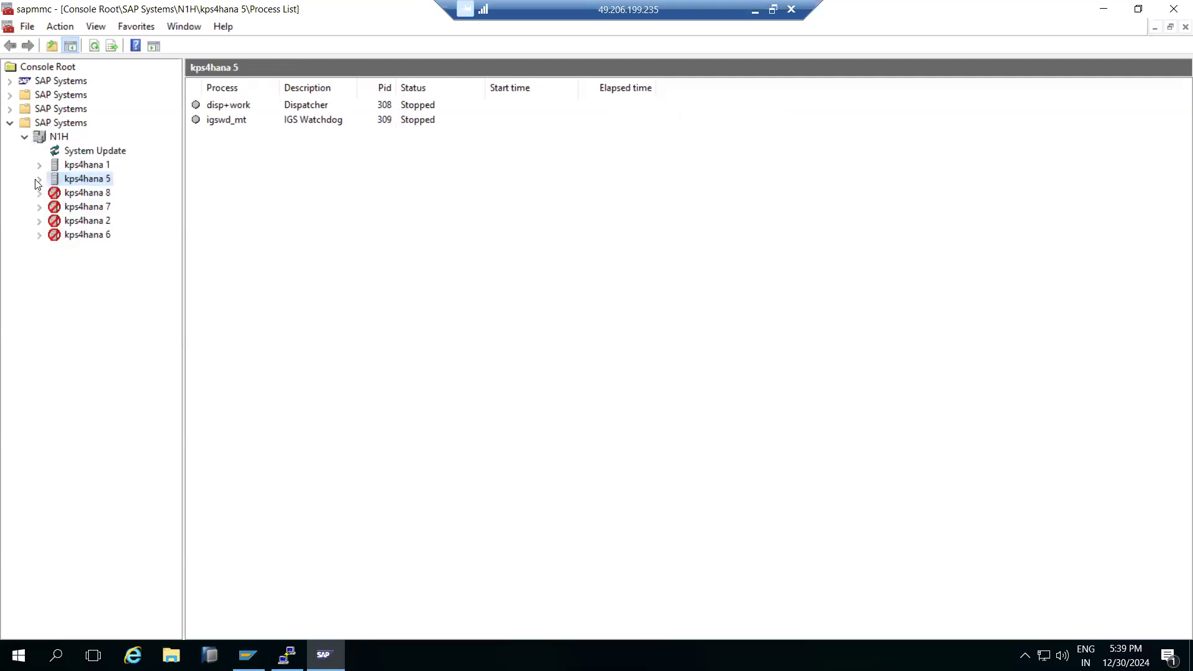
right_click(41, 135)
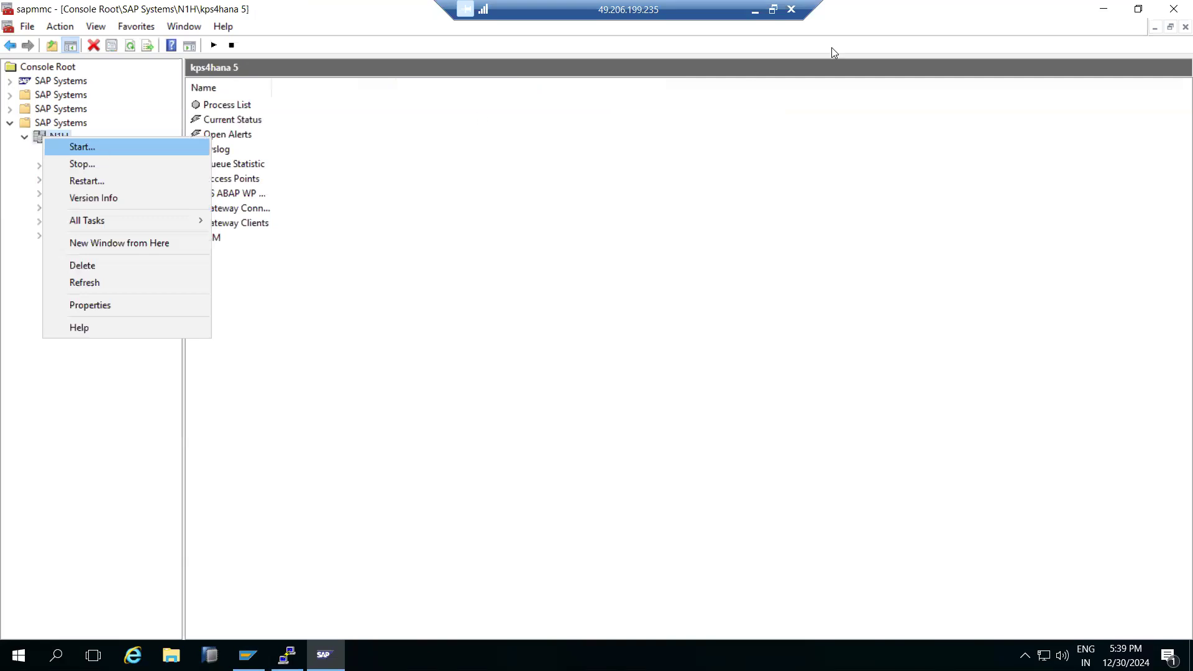
click(1174, 9)
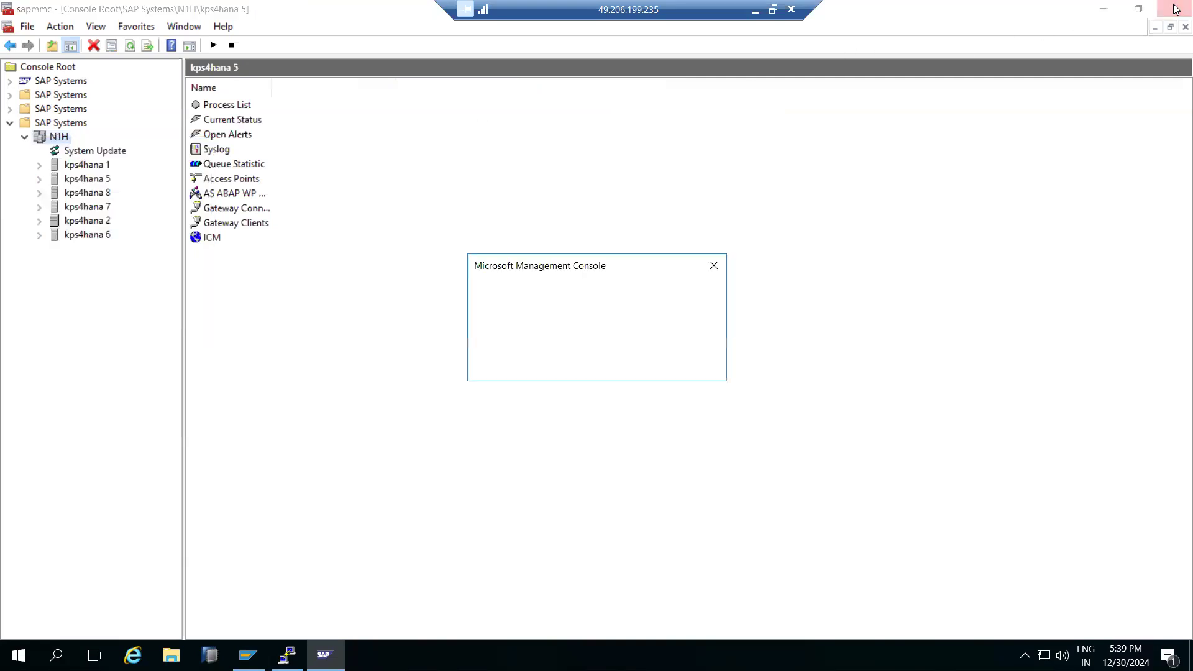
click(601, 363)
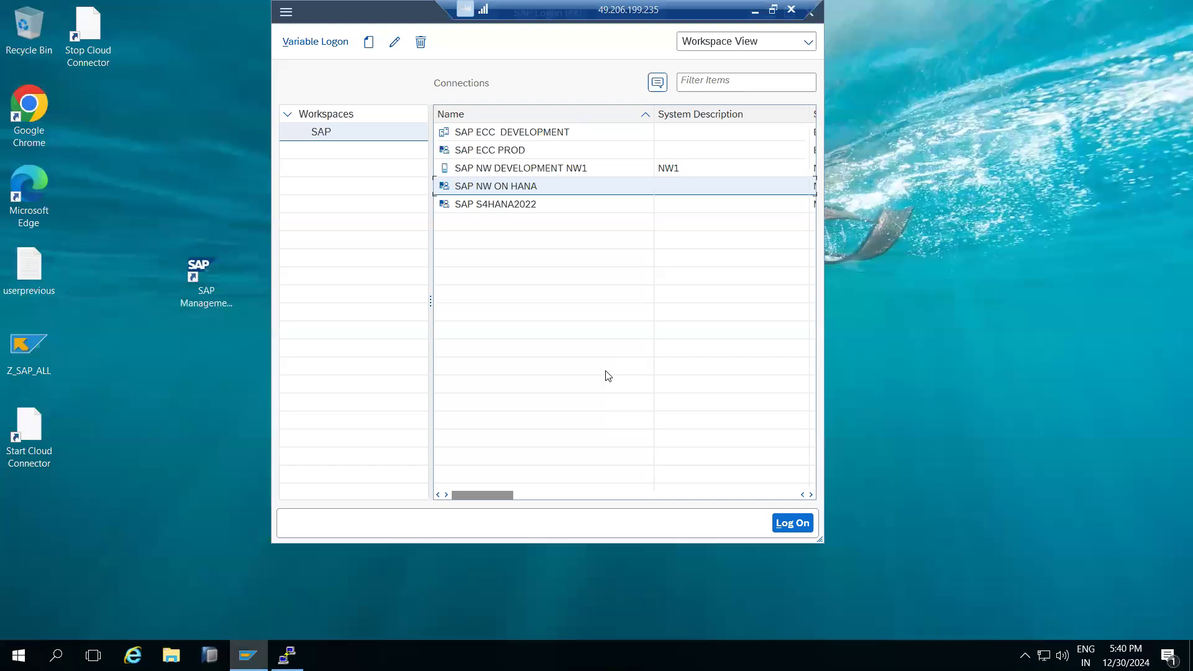
In PuTTY, switch to n1hadm via 'sudo su - n1hadm' and run 'startsap all'.
click(289, 653)
click(289, 653)
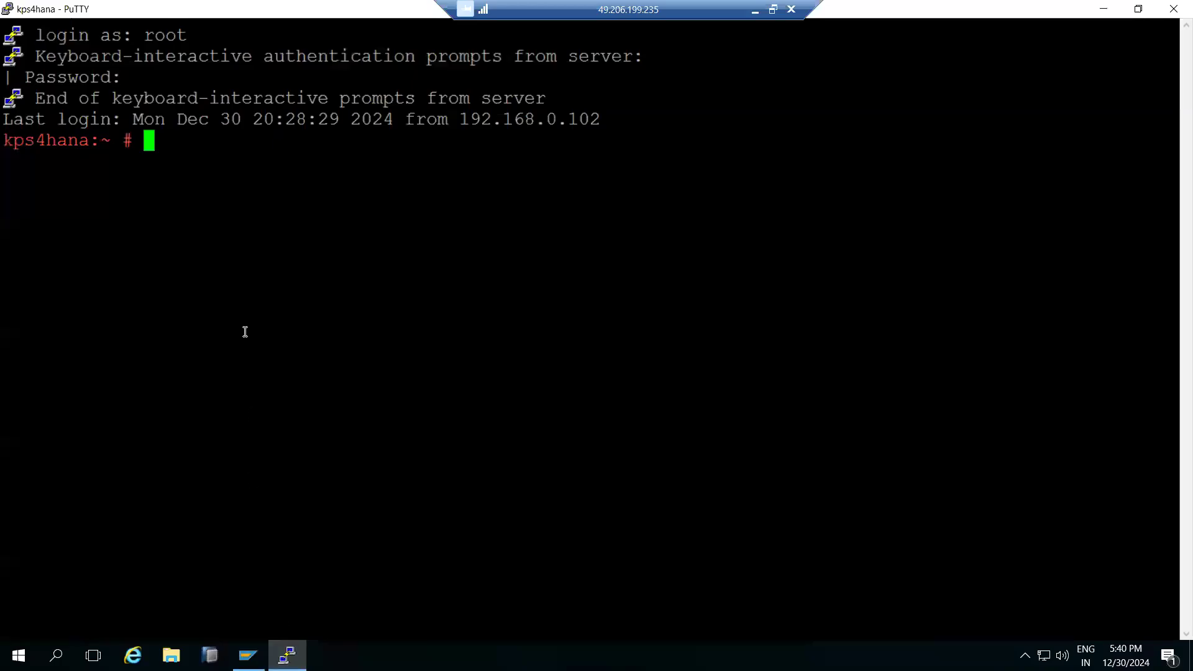
text(sudo su - n1hadm)
key(Return)
text(startsap all)
key(Return)
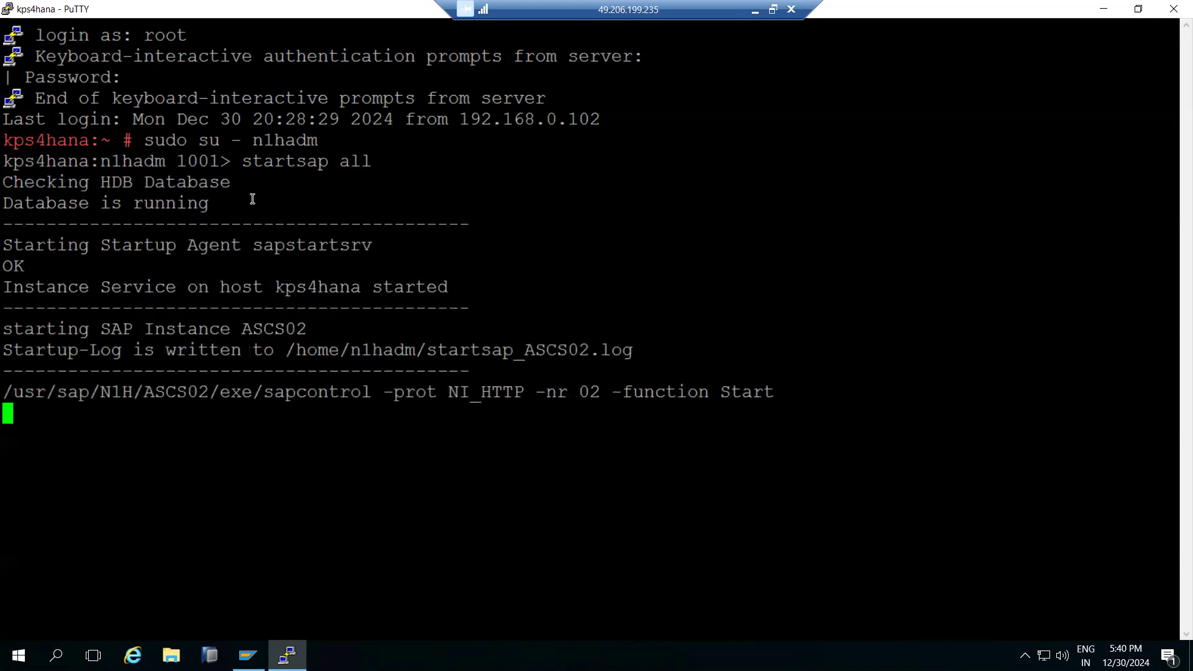
Highlight the ASCS02 and D01 startup output, then minimize PuTTY.
drag(345, 161, 366, 162)
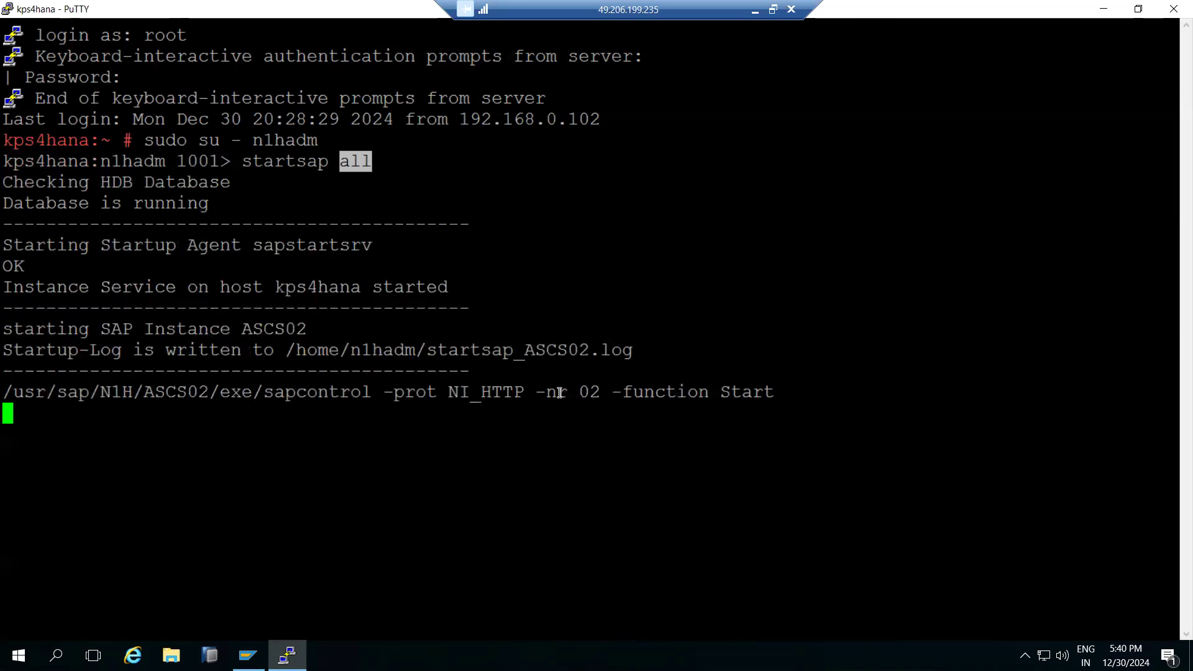
drag(526, 350, 572, 350)
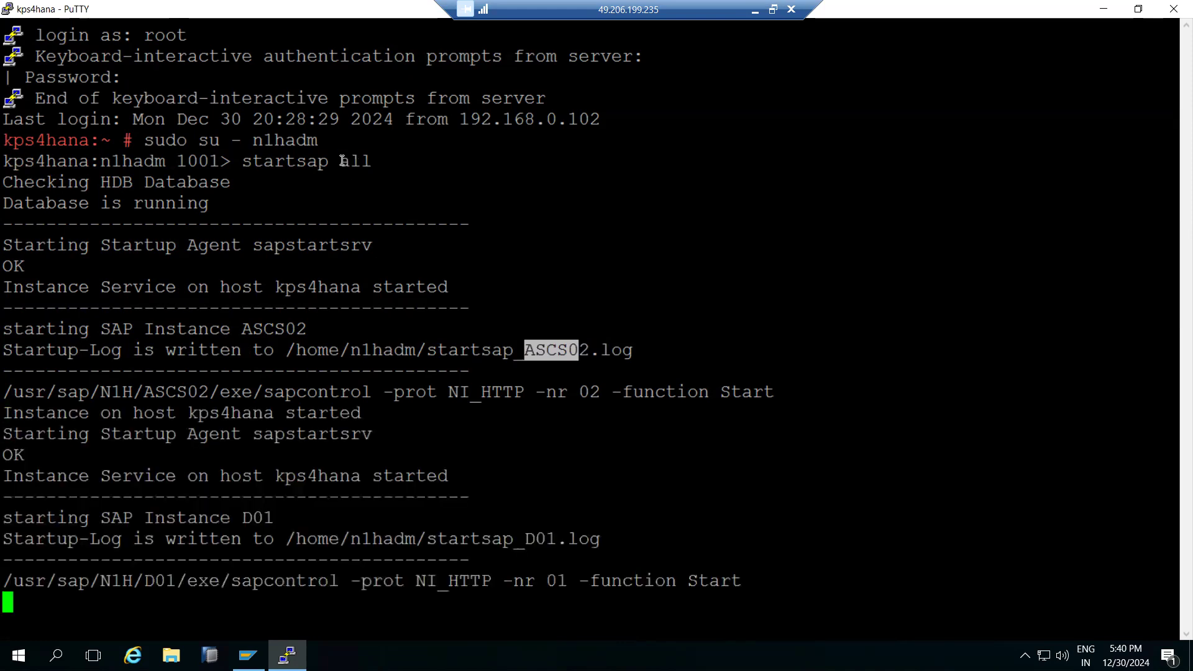
drag(243, 518, 271, 518)
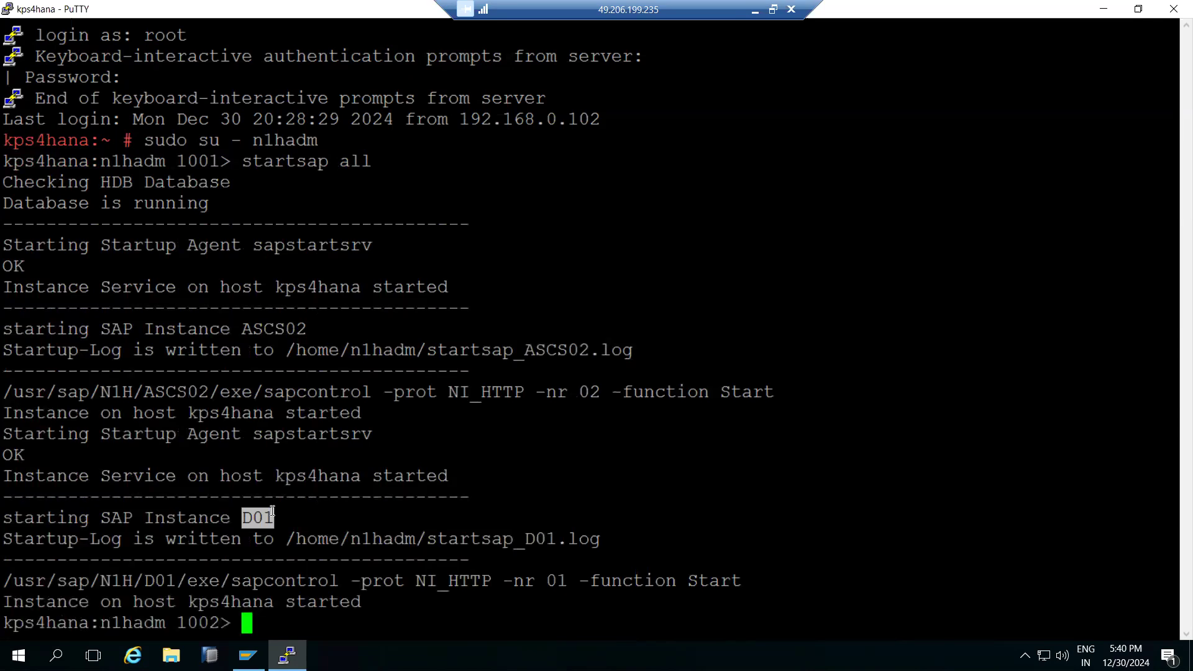
click(287, 656)
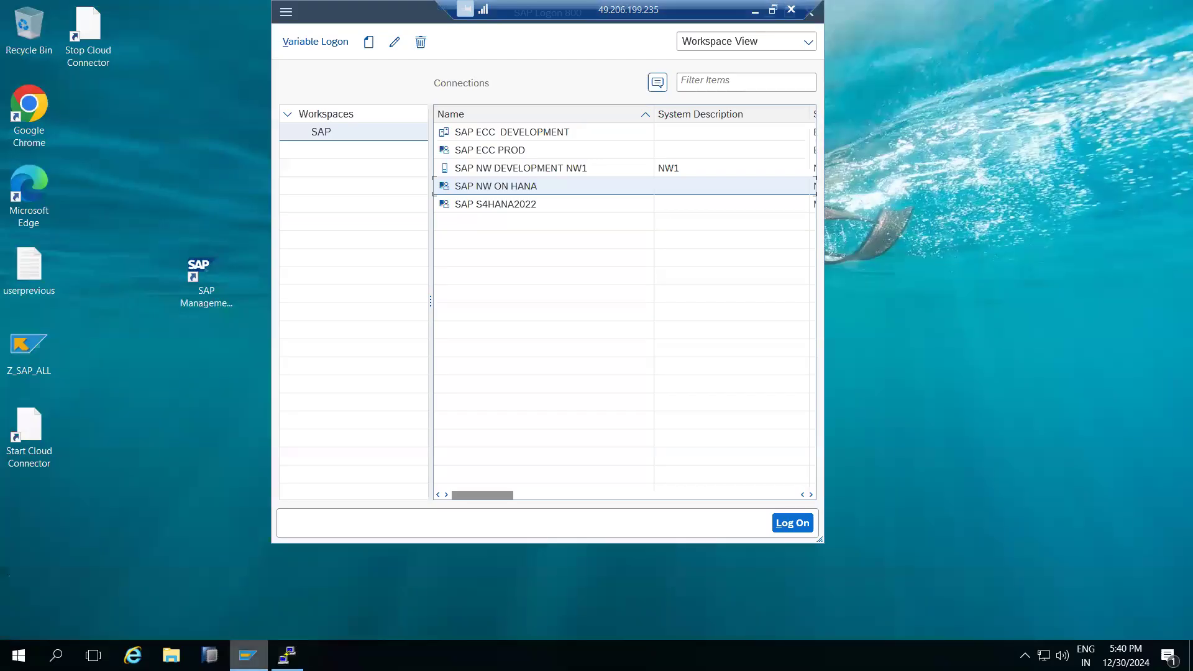
Log on to SAP NW ON HANA (N1H, client 001) with the user name and password.
double_click(501, 188)
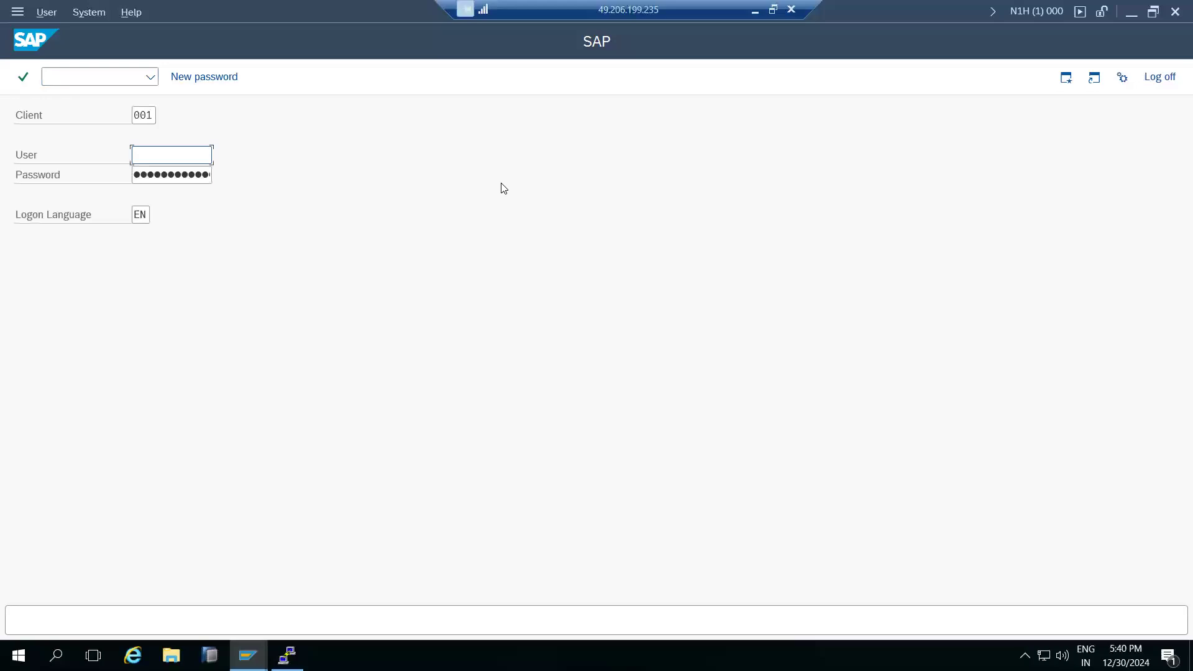
text(basis)
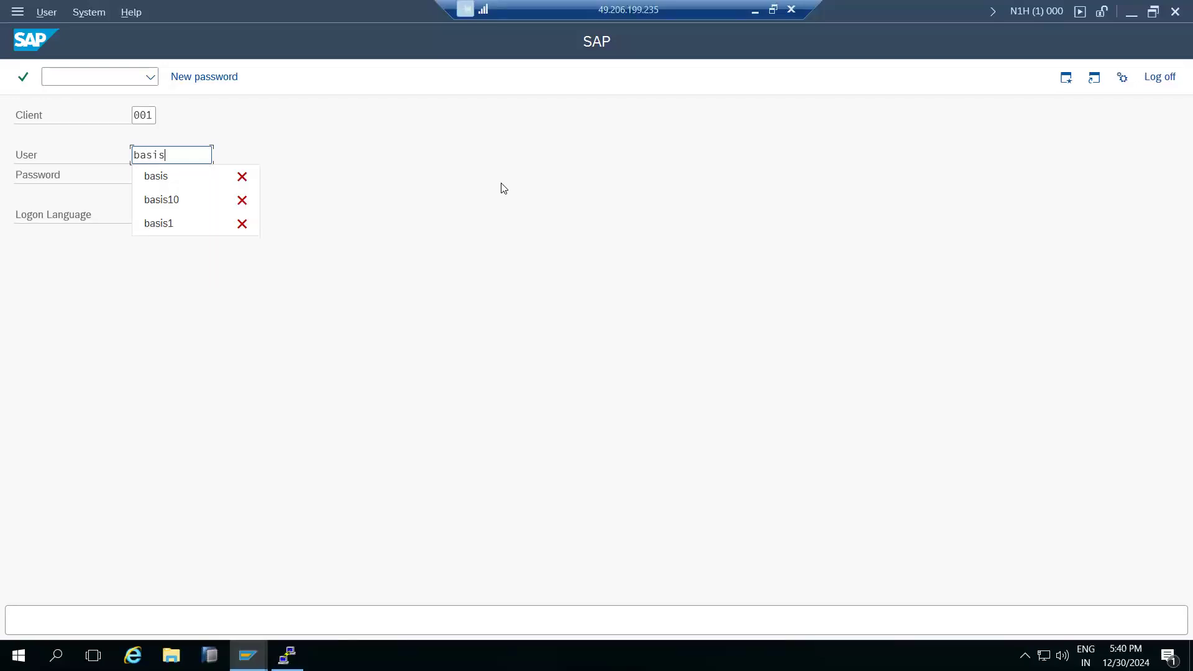
key(Tab)
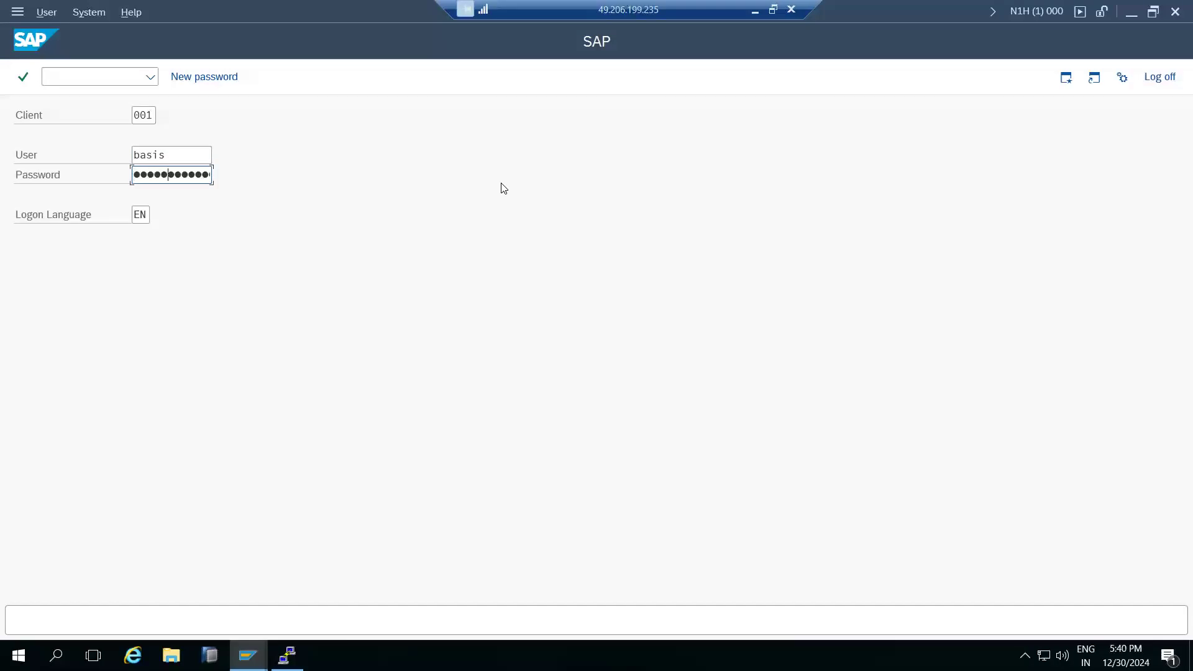
key(Return)
key(Return)
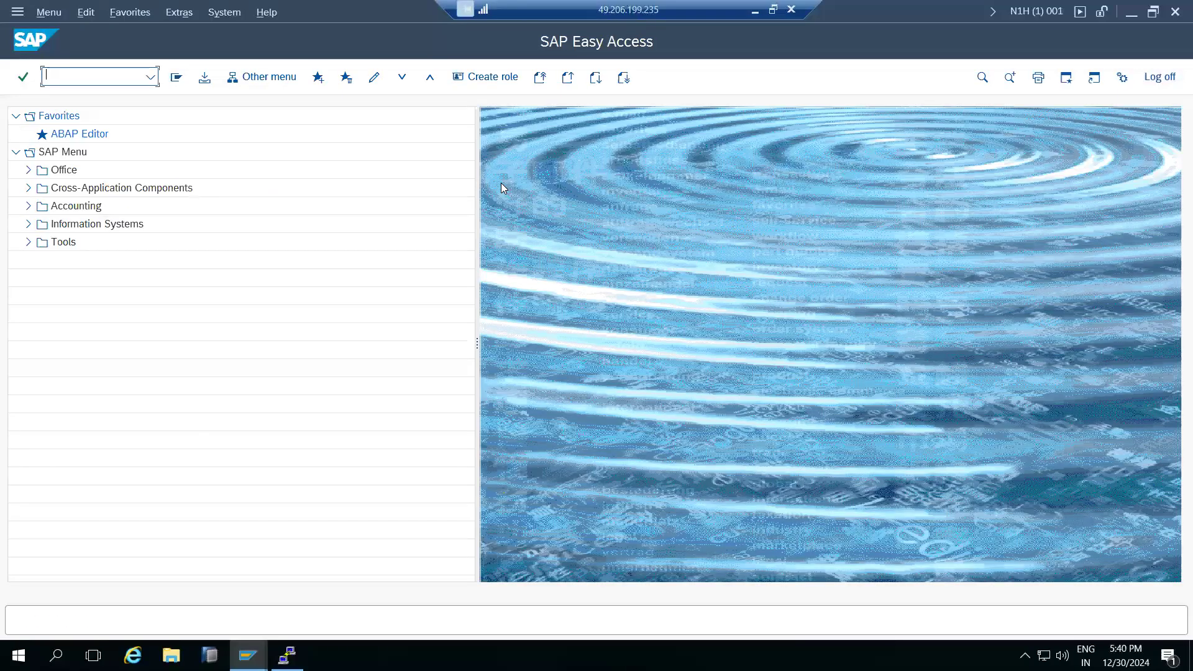
drag(475, 344, 395, 340)
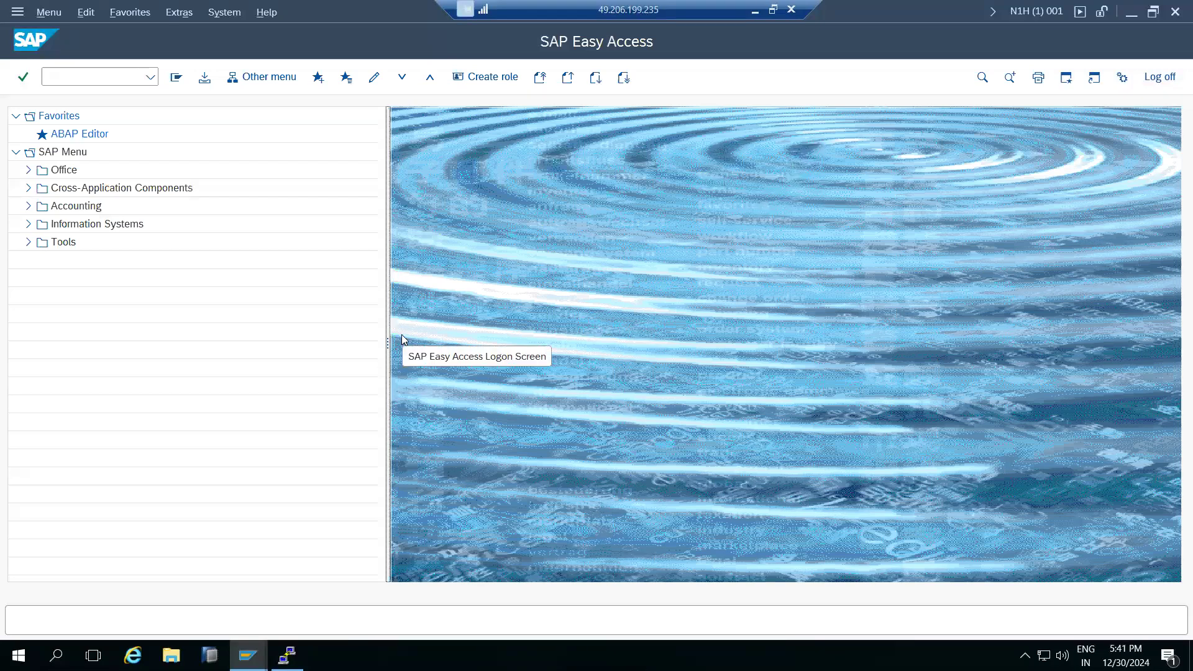
click(90, 77)
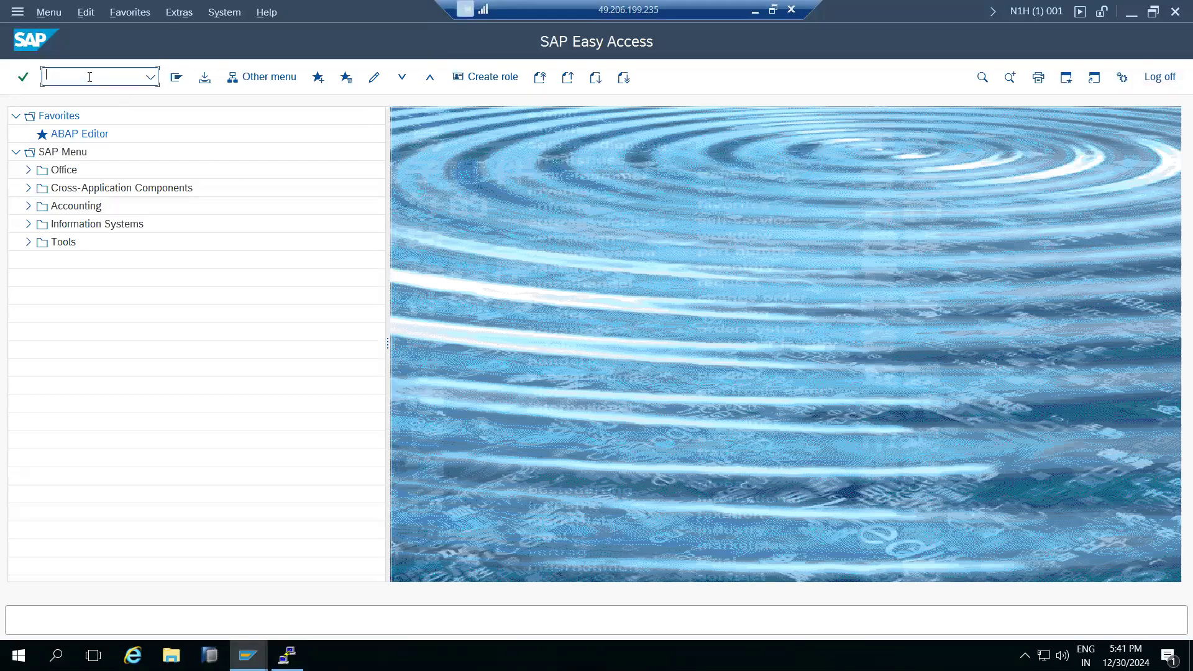
In RZ10, import the profiles from the active servers.
text(rz10)
key(Return)
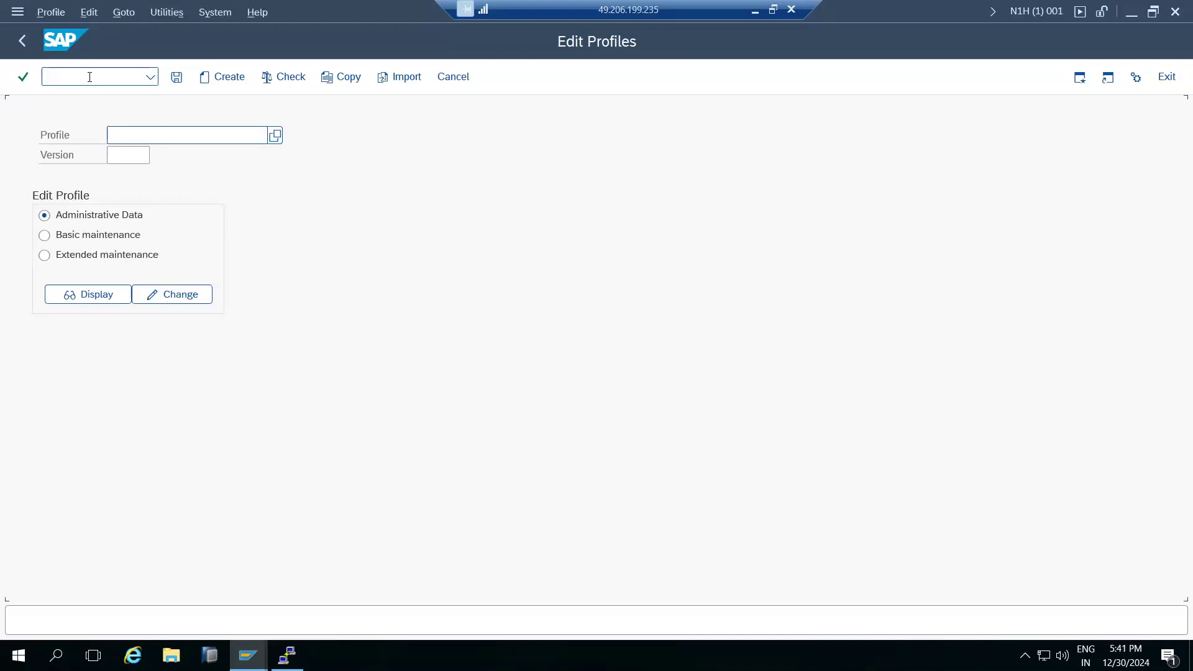
click(275, 136)
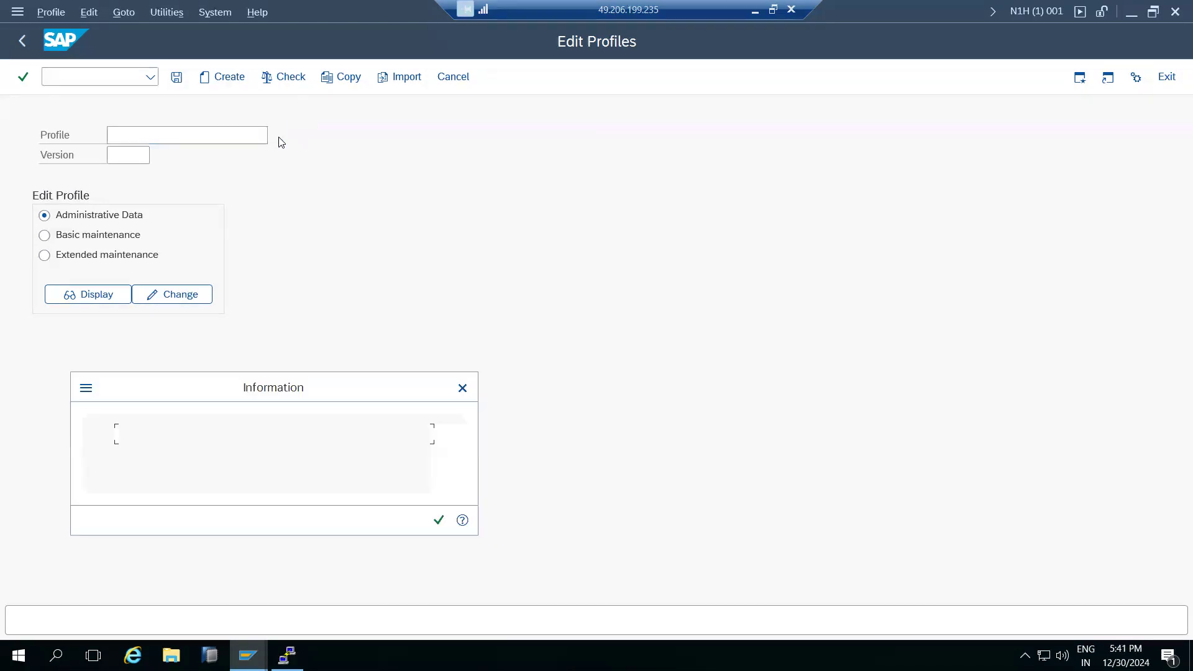
click(439, 521)
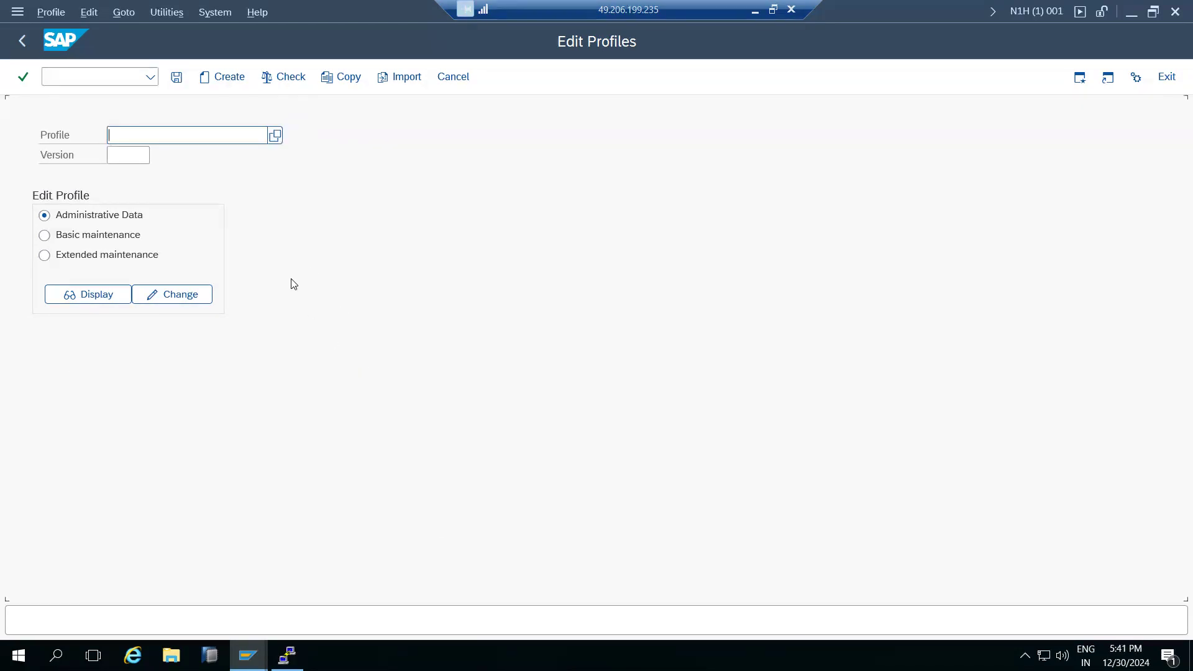
click(121, 15)
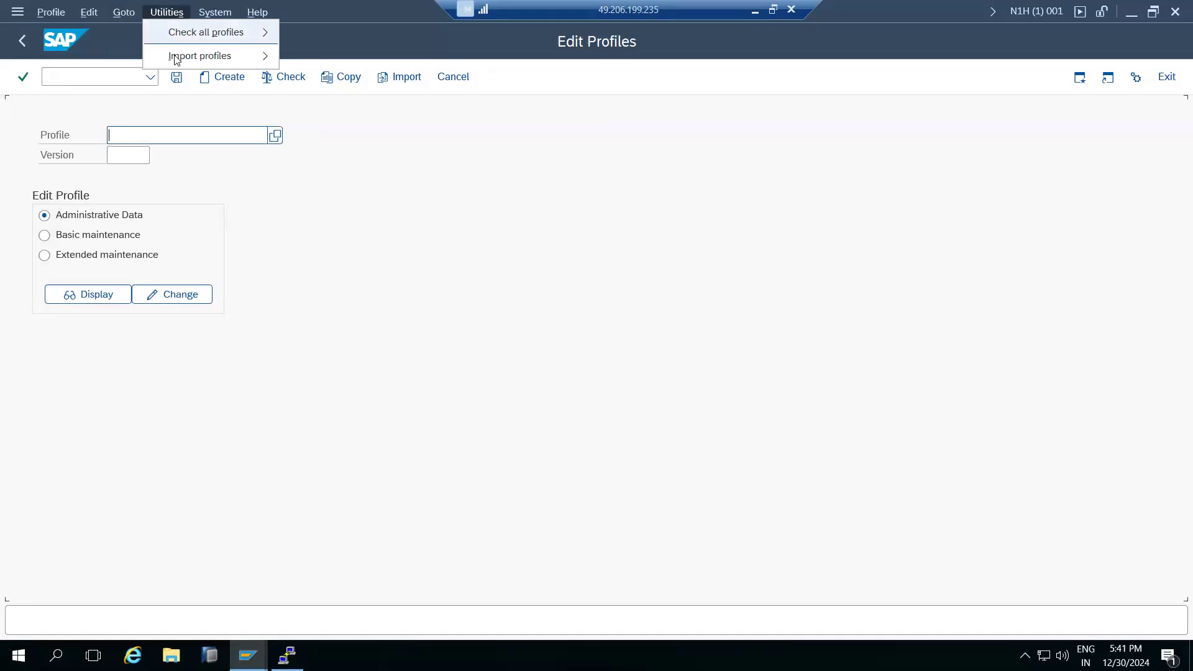
mouse_move(194, 62)
click(107, 57)
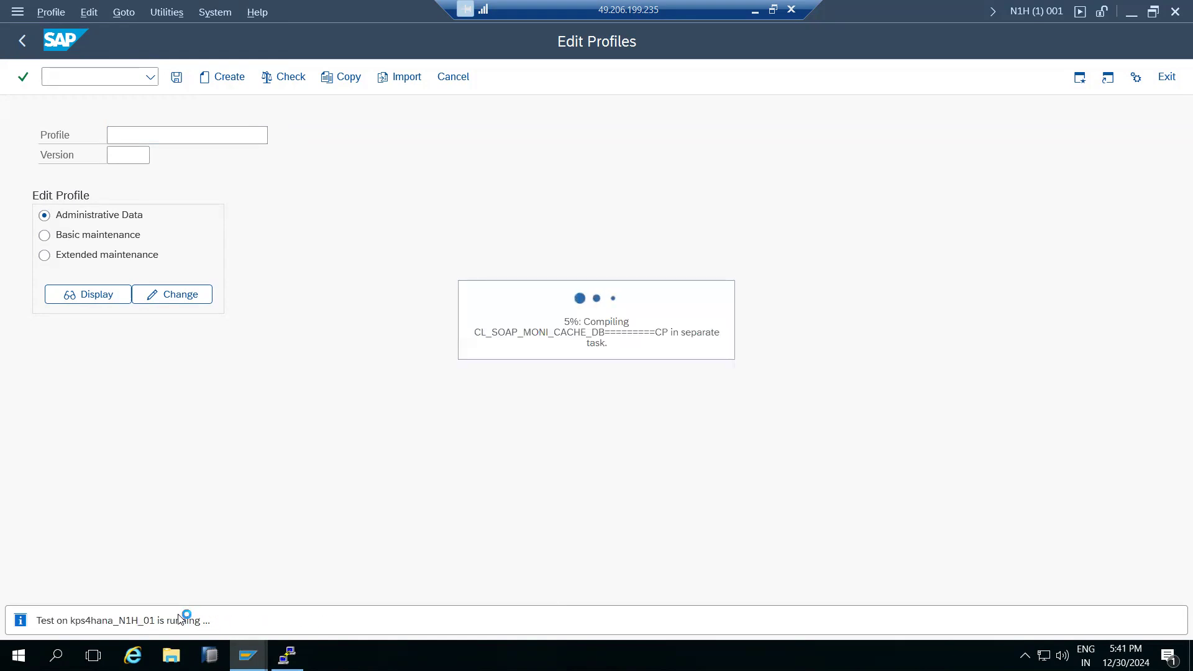
click(22, 41)
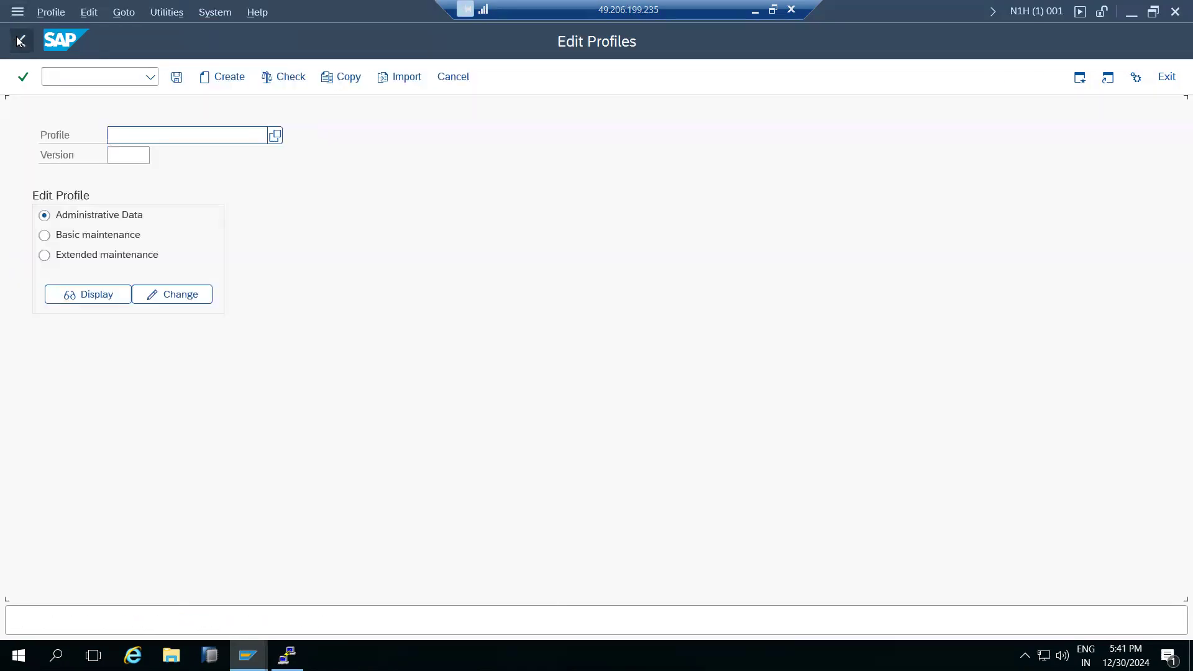
Load the DEFAULT profile, version 000001, for extended maintenance.
click(277, 138)
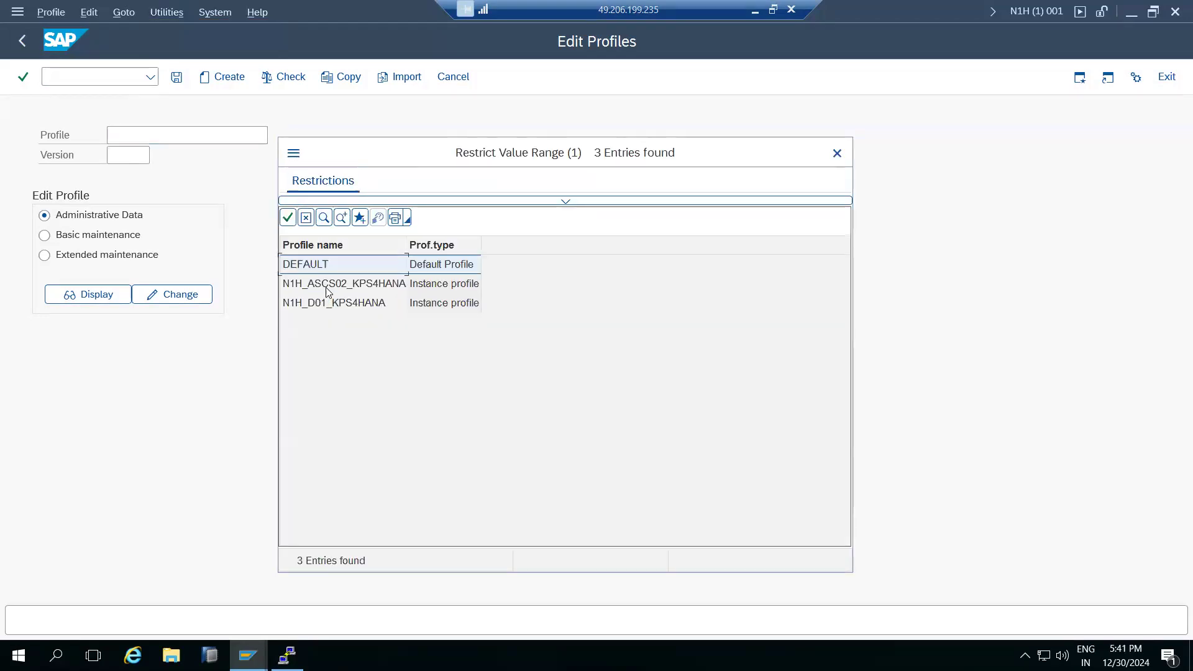
click(430, 269)
click(318, 267)
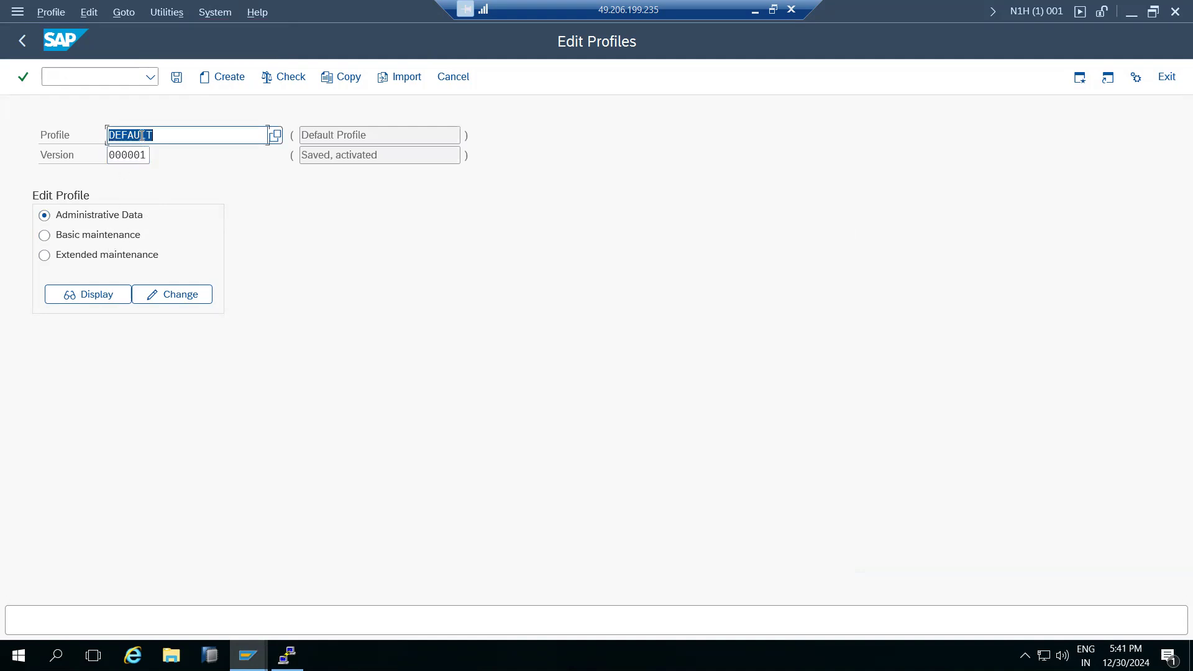
click(62, 260)
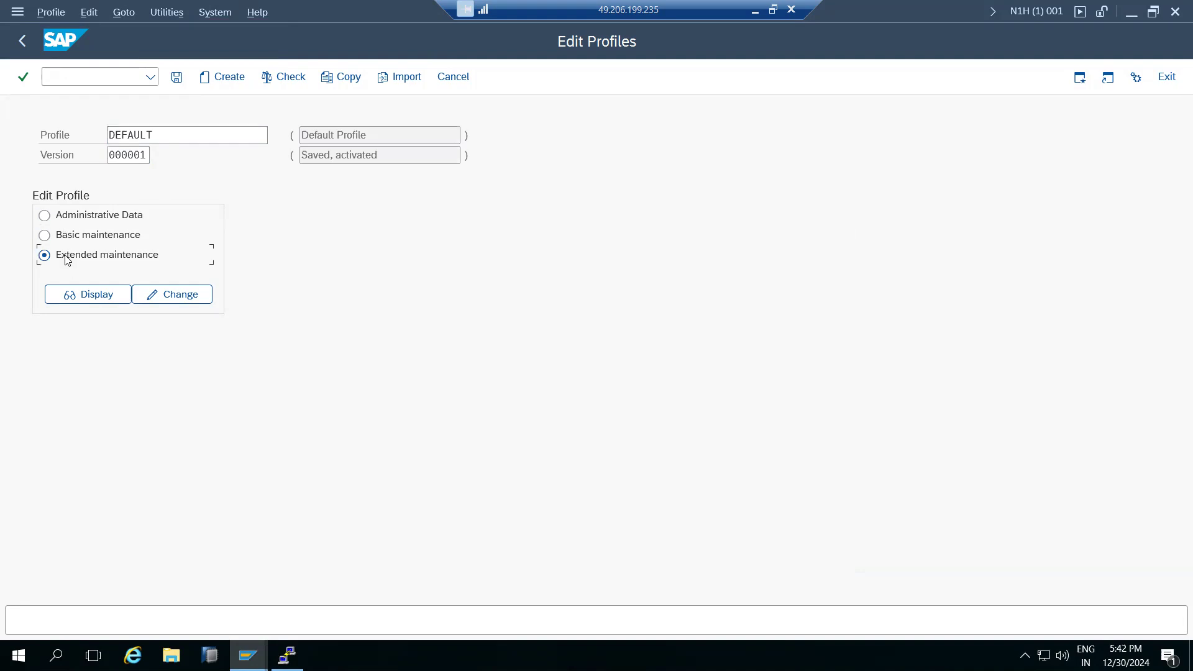
Create a new DEFAULT parameter, choosing login/fails_to_user_lock from a *login* name search.
click(172, 294)
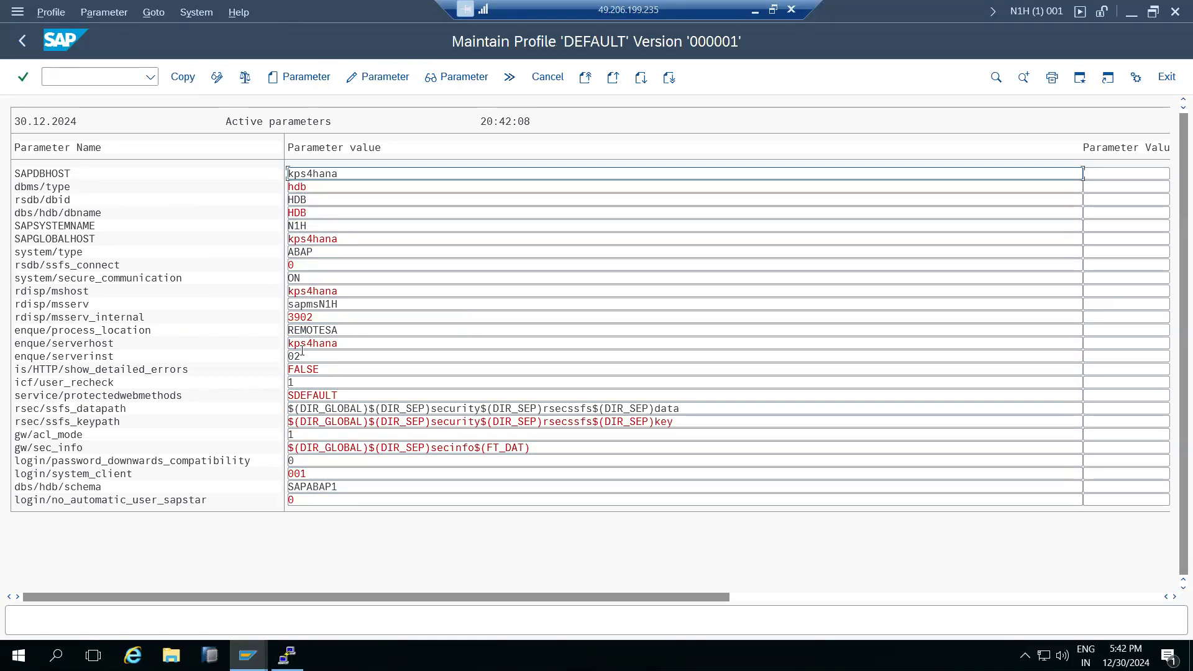
click(305, 81)
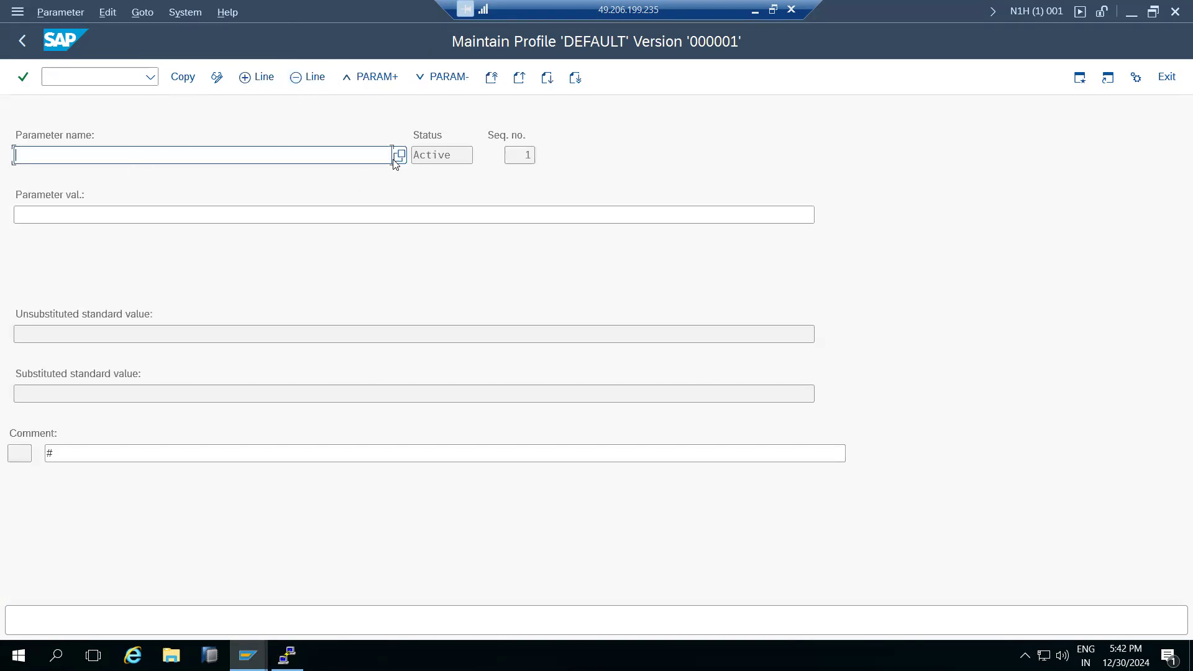
click(399, 156)
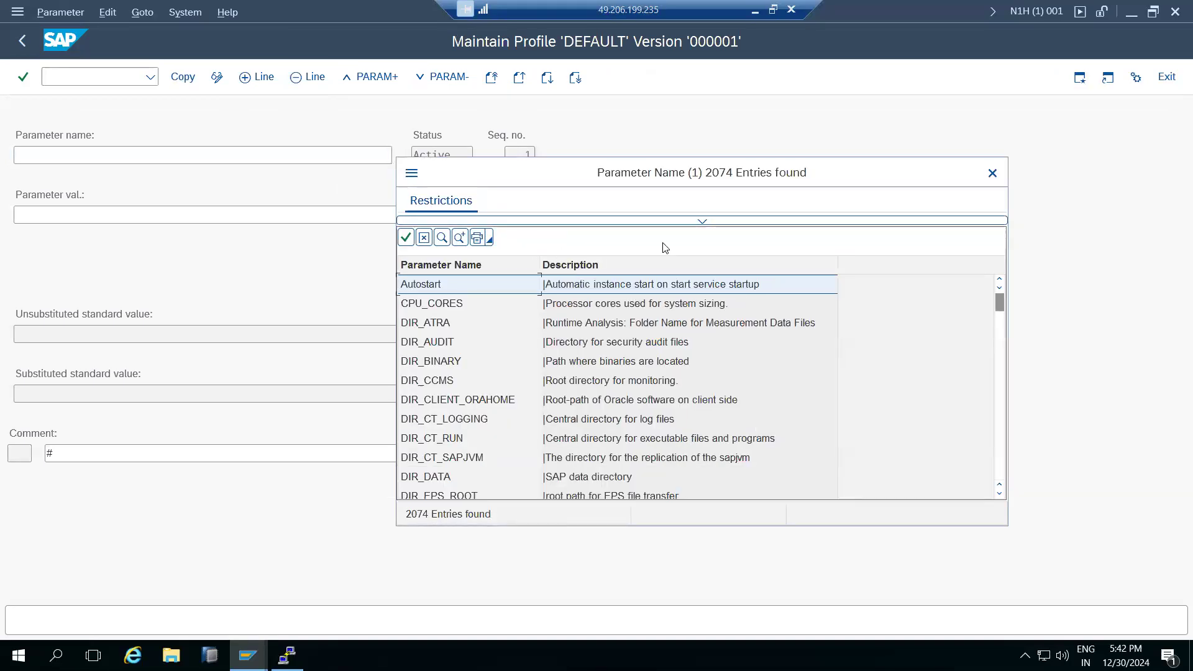
click(702, 221)
text(*login*)
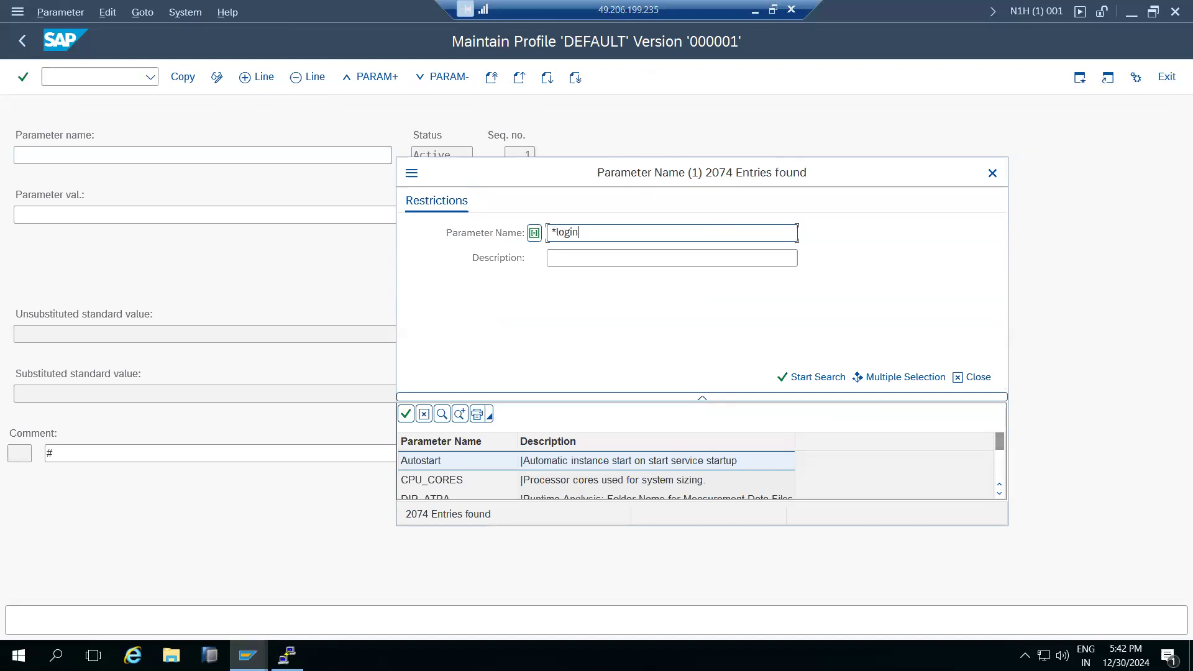
key(Return)
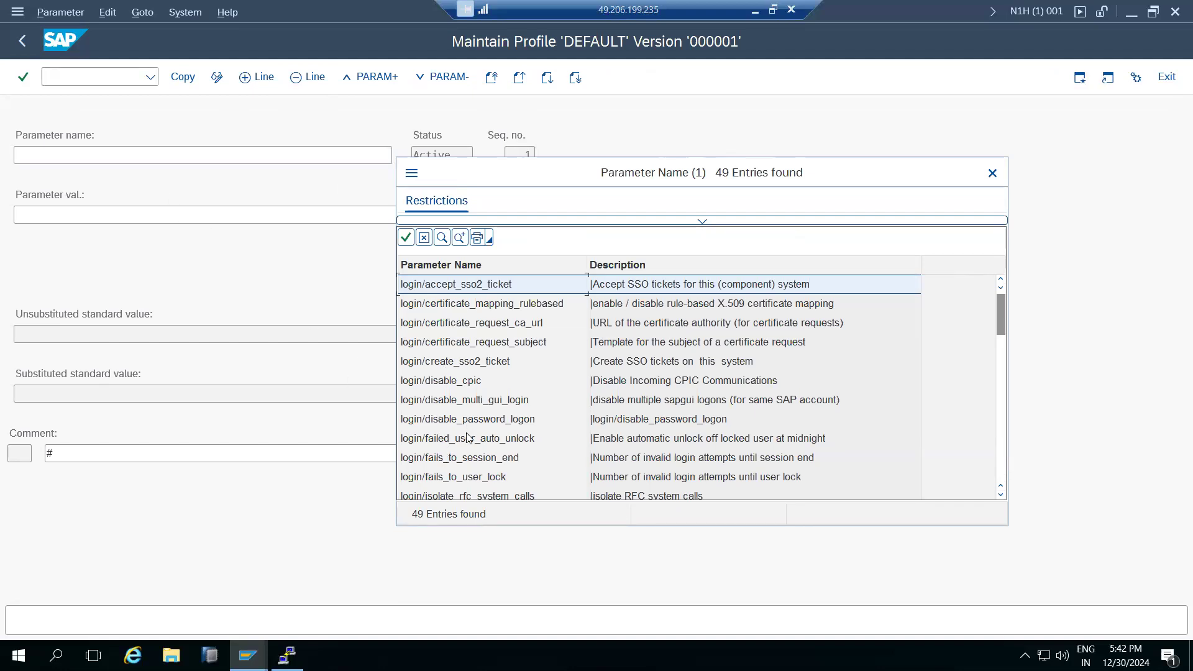
double_click(463, 477)
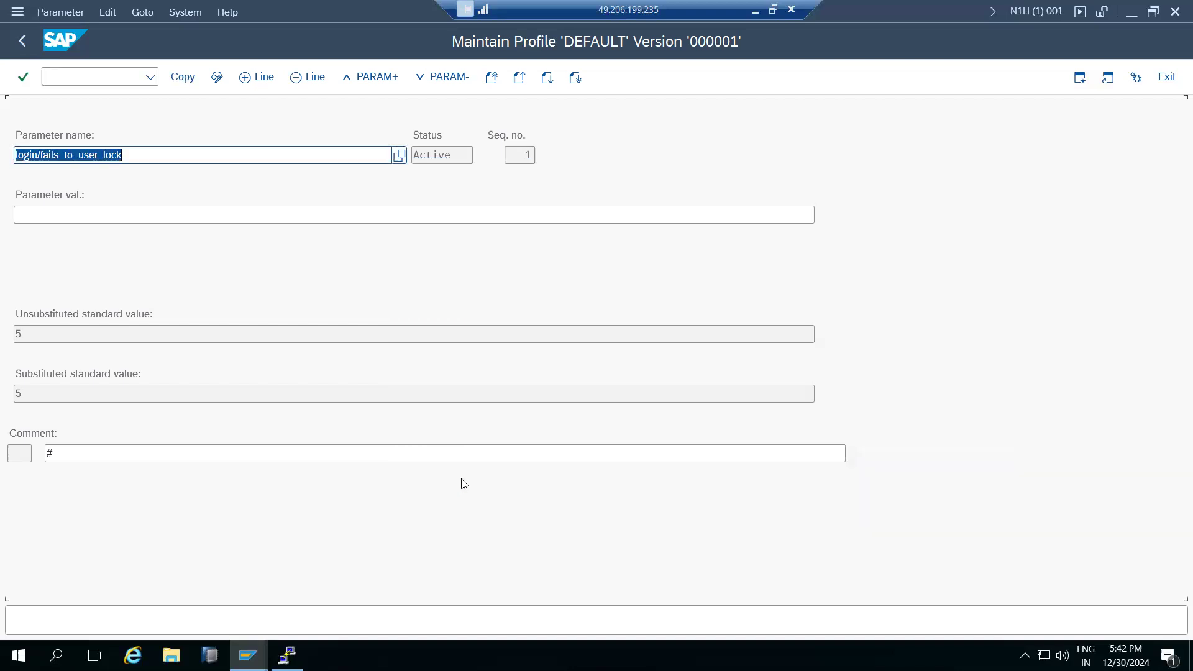
Set login/fails_to_user_lock to 8, overriding the standard value 5, and copy it into the profile.
click(19, 336)
double_click(17, 334)
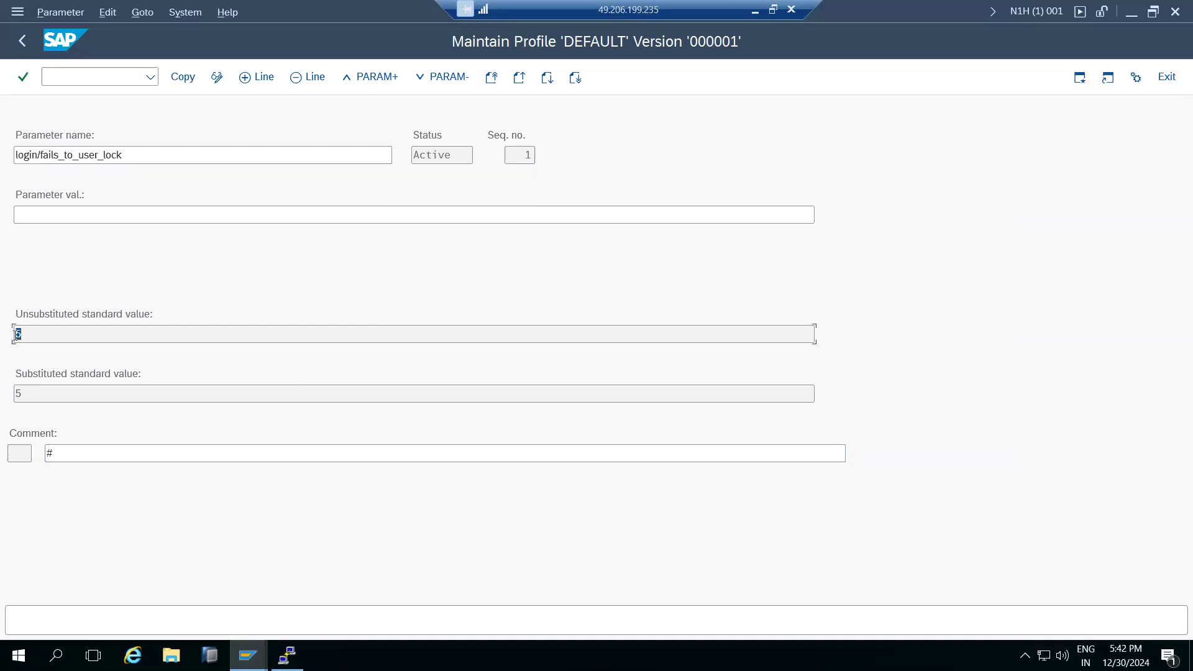
click(25, 337)
click(33, 217)
text(8)
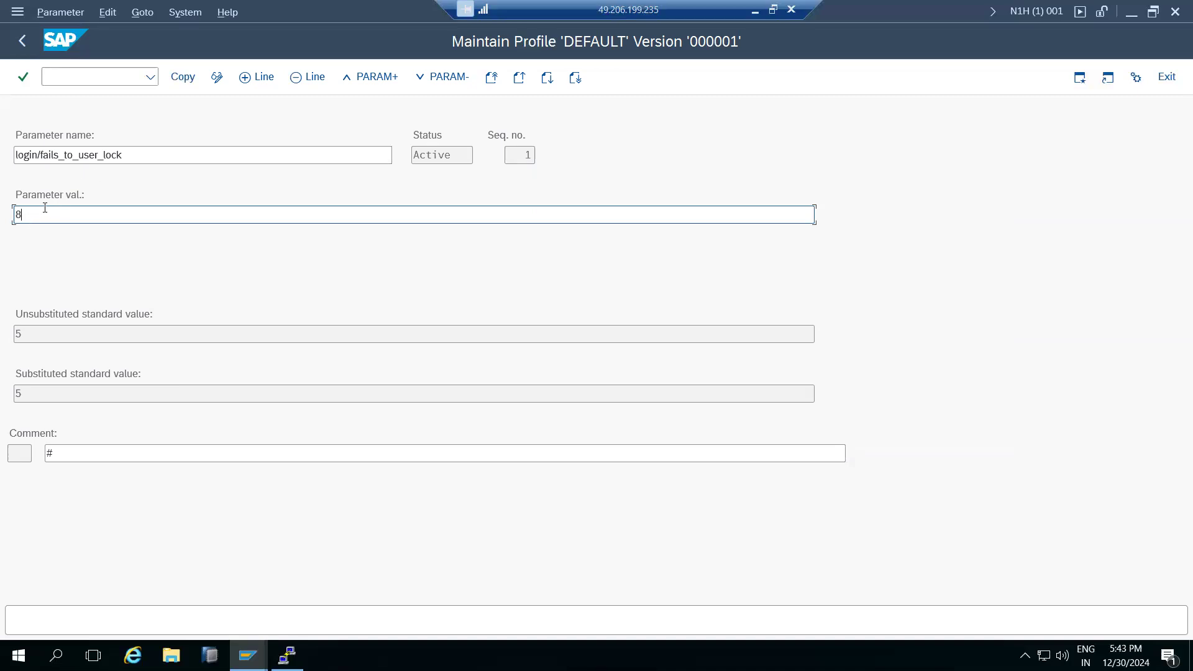
drag(38, 211, 7, 217)
drag(118, 155, 11, 161)
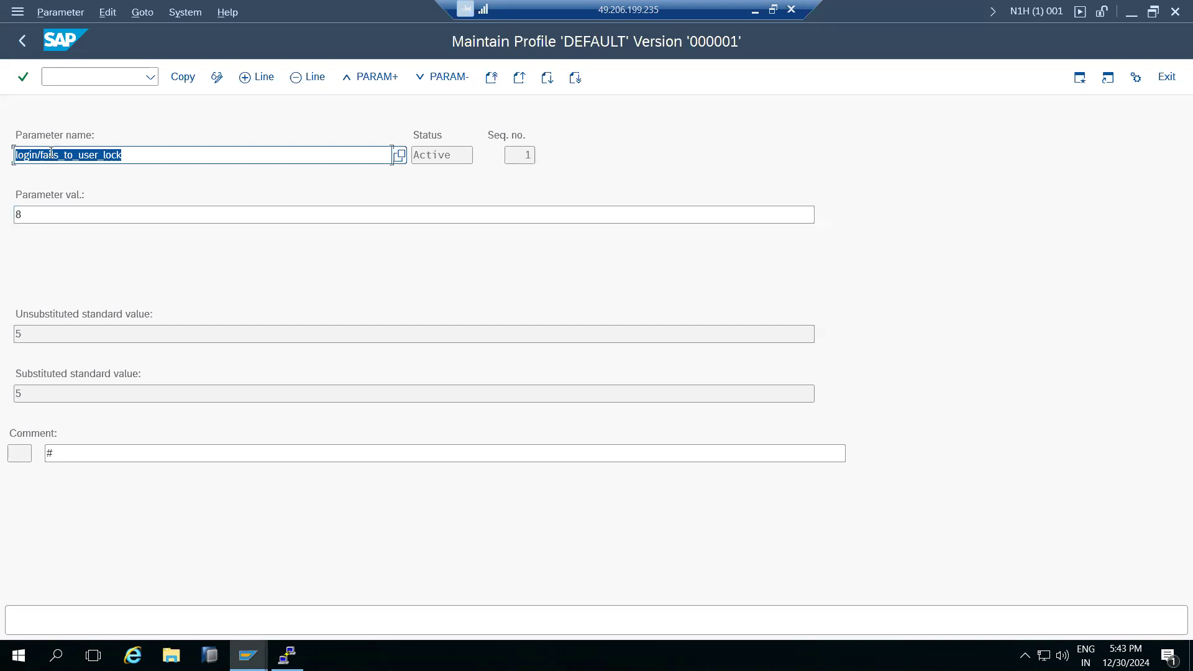
double_click(19, 336)
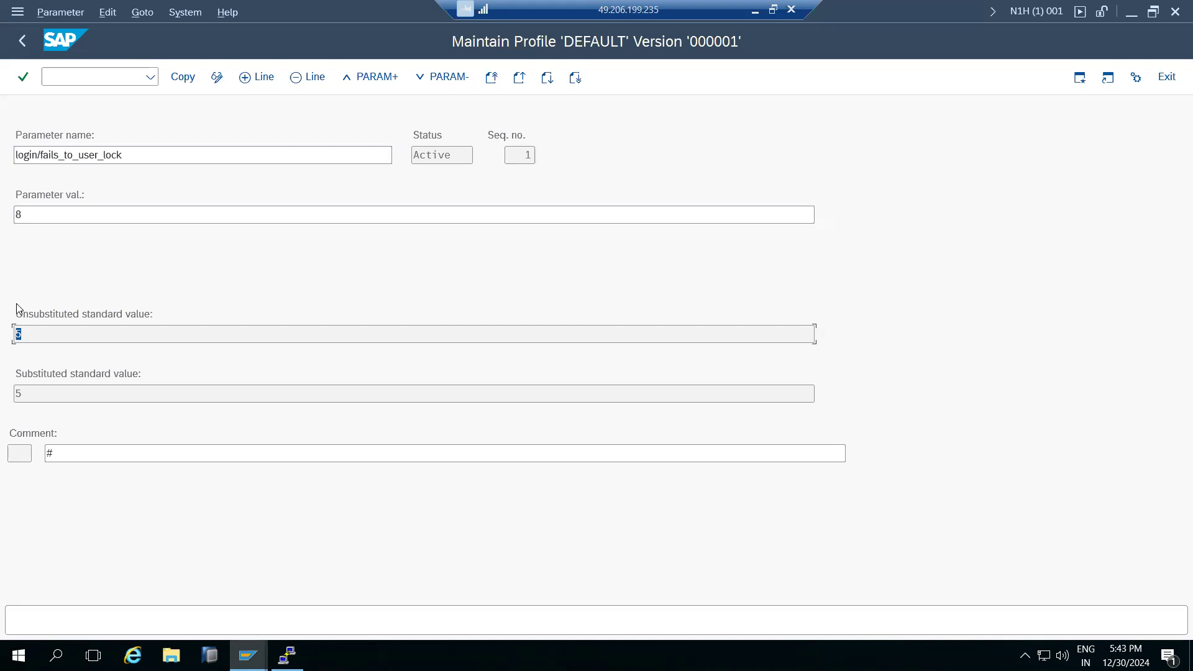
drag(40, 155, 138, 156)
click(67, 209)
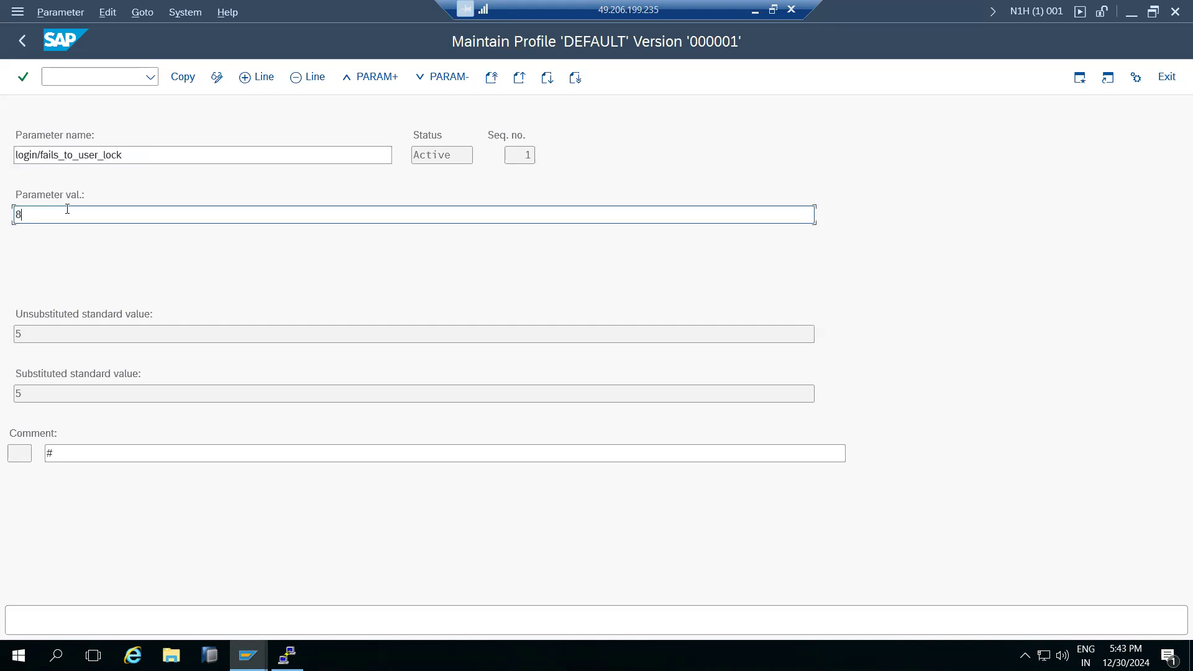
click(179, 78)
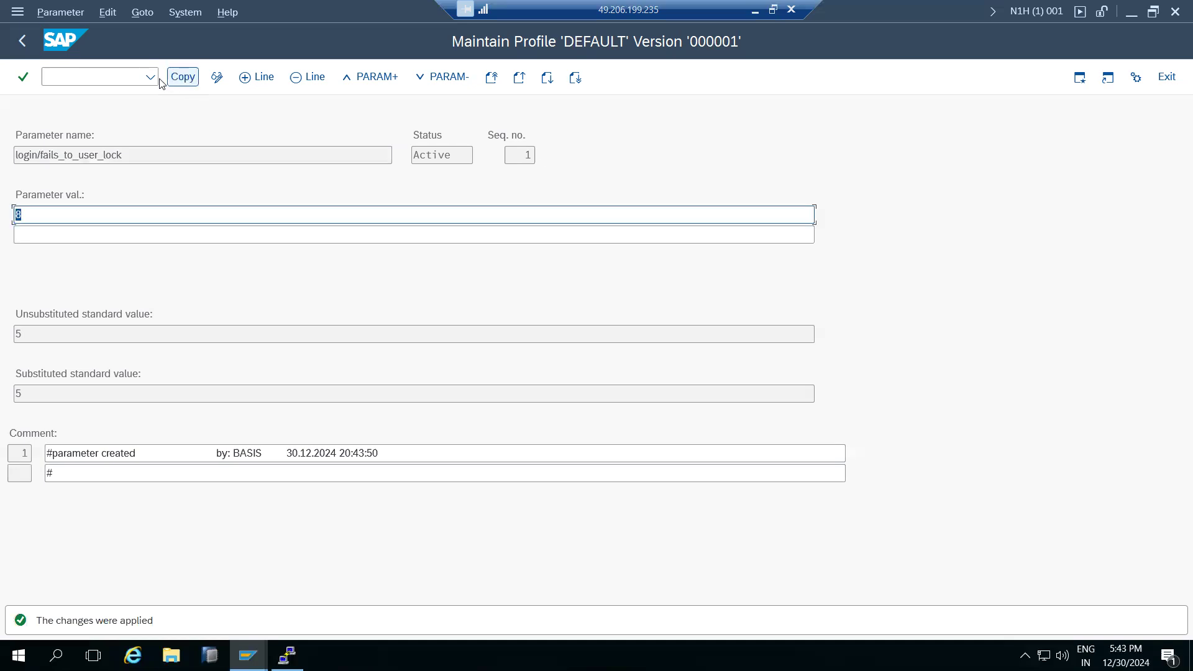
click(14, 47)
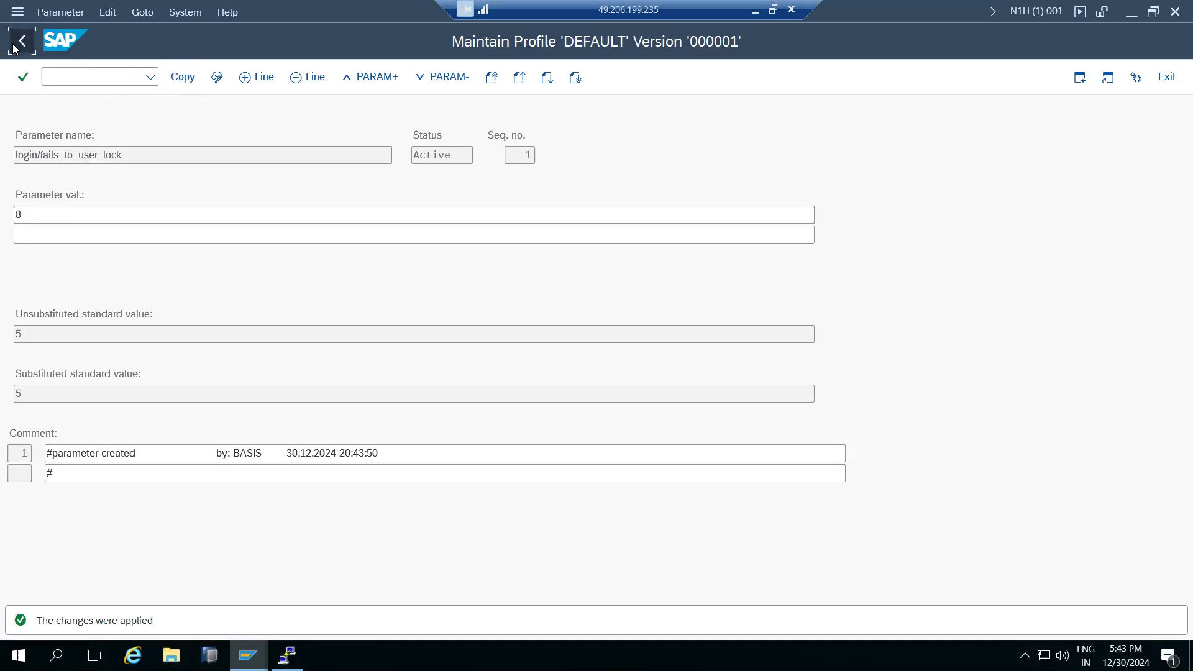
Save and activate the DEFAULT profile as version 000002, noting the restart requirement.
click(183, 77)
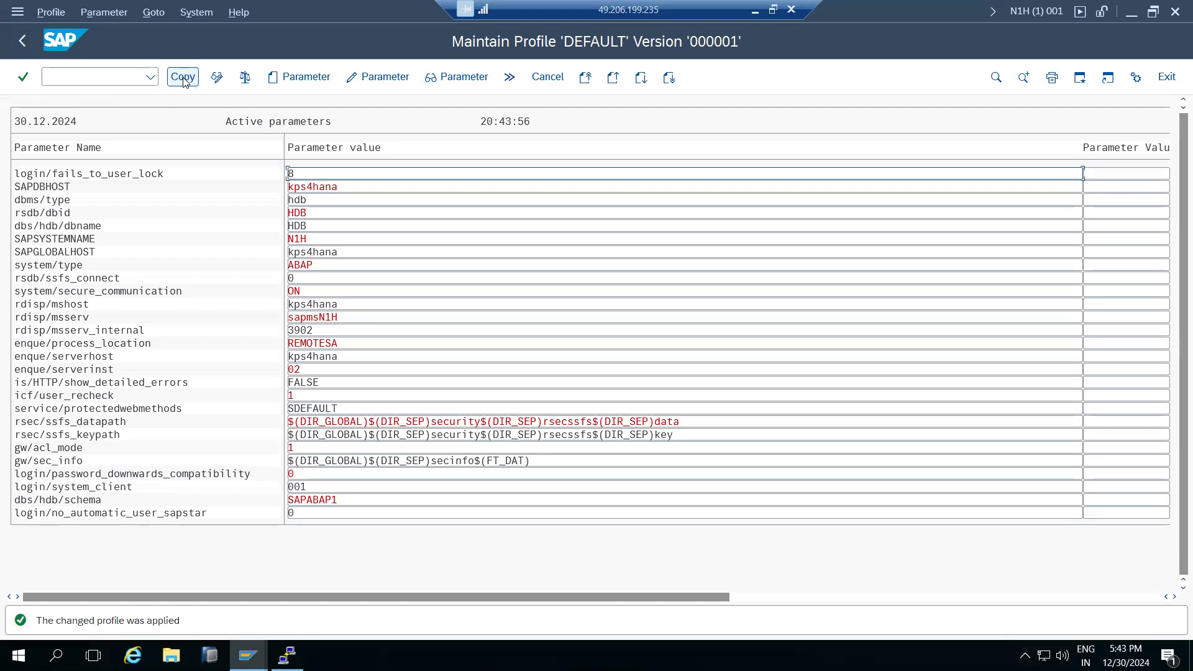
click(21, 49)
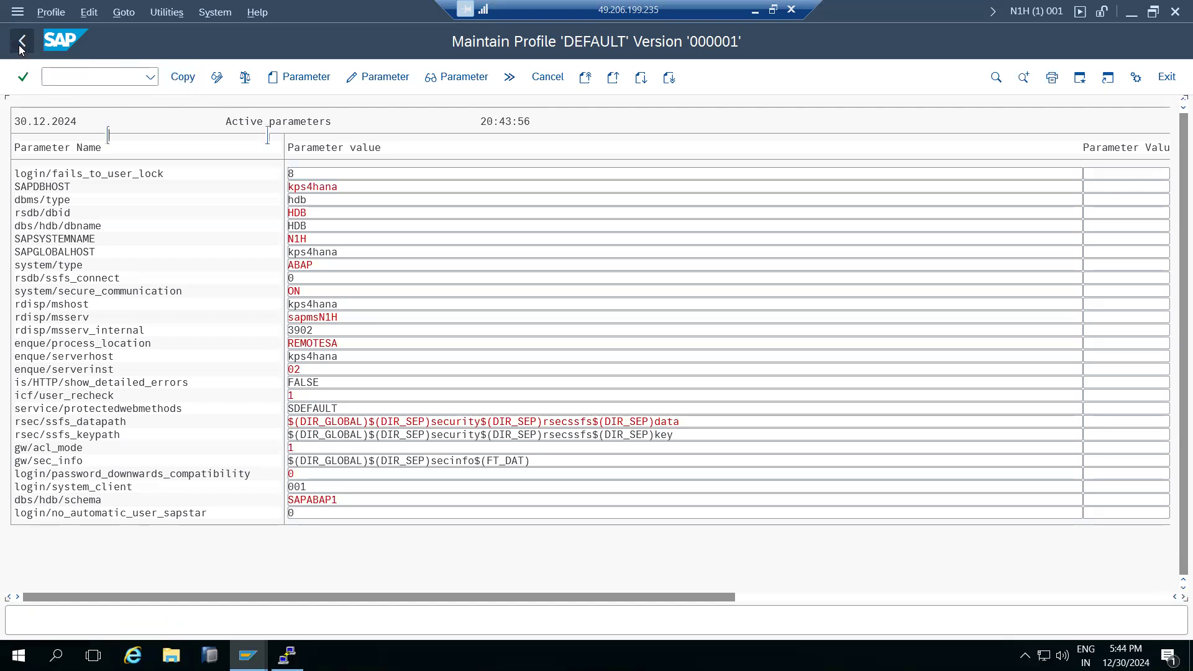
click(177, 79)
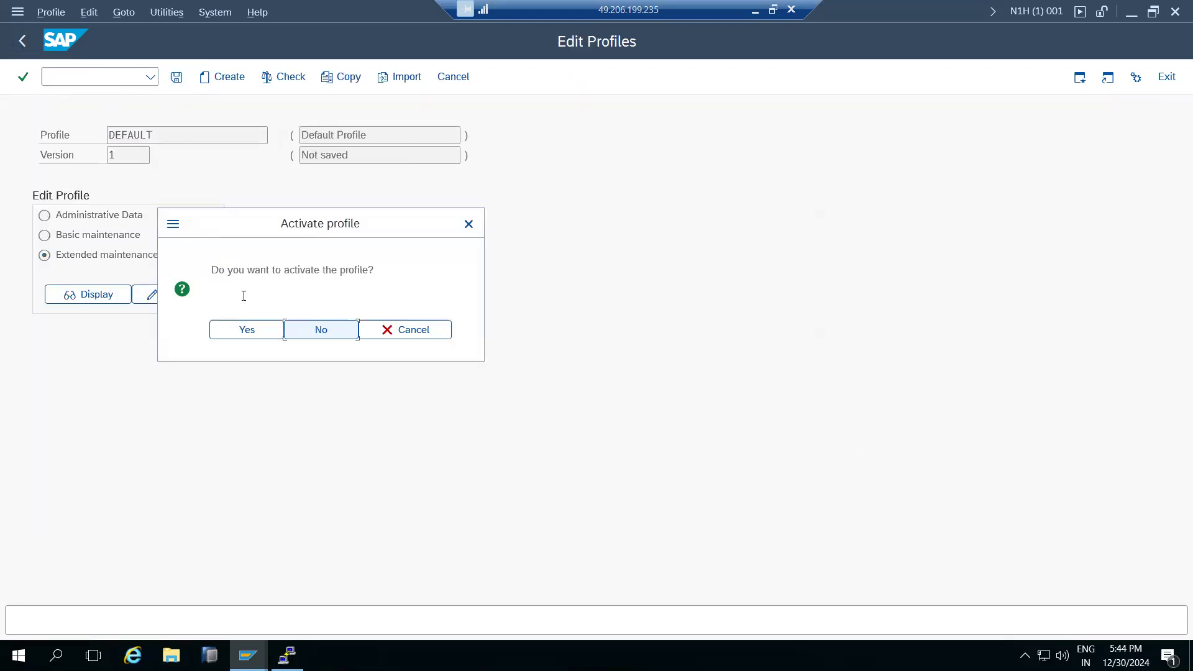
click(260, 329)
click(439, 539)
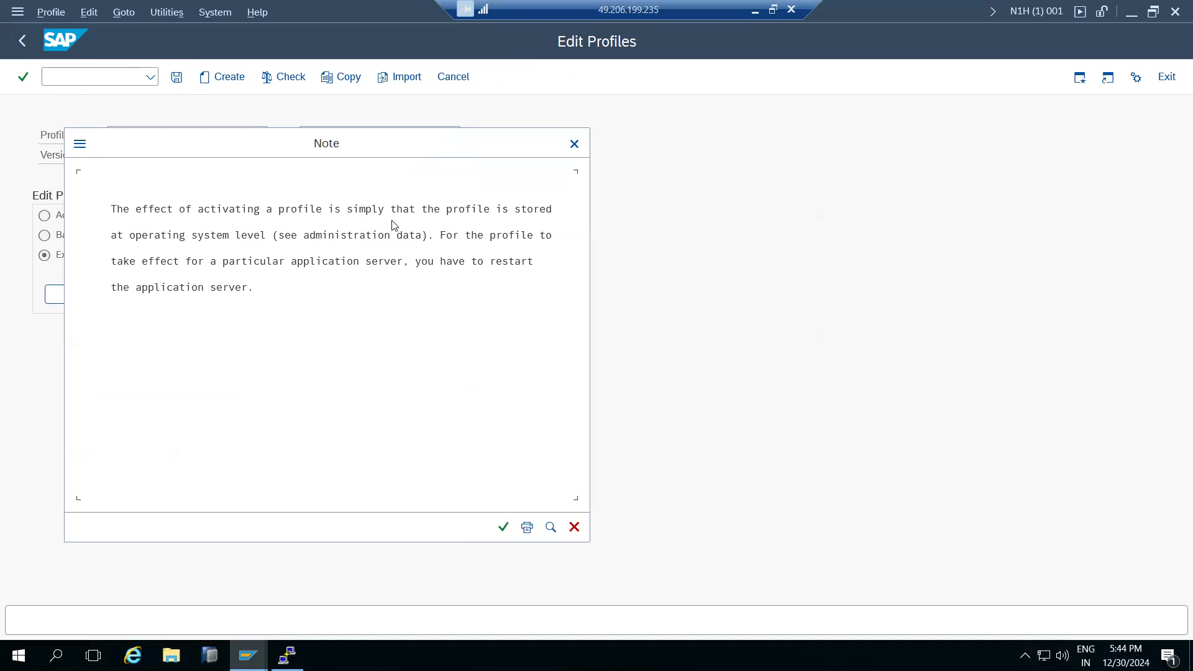
click(443, 263)
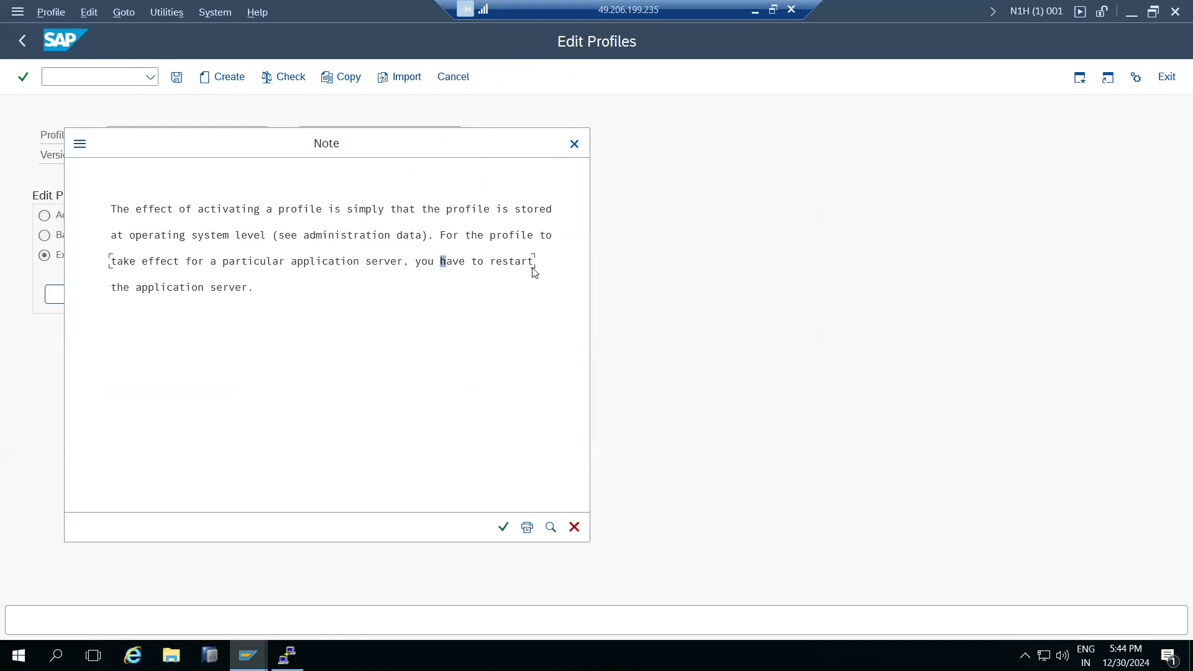
click(755, 11)
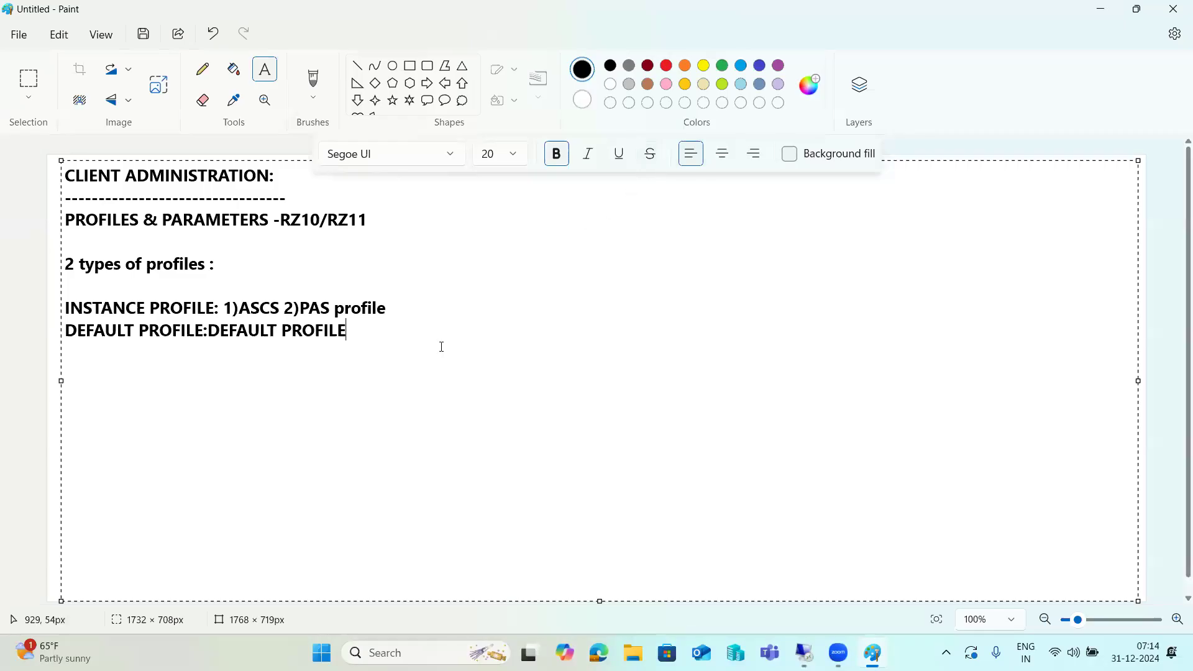
Add Paint notes: RZ10 static parameters need a restart to take effect permanently; begin RZ11 line.
click(331, 224)
click(364, 325)
key(Return)
text(RZ10 - static pa)
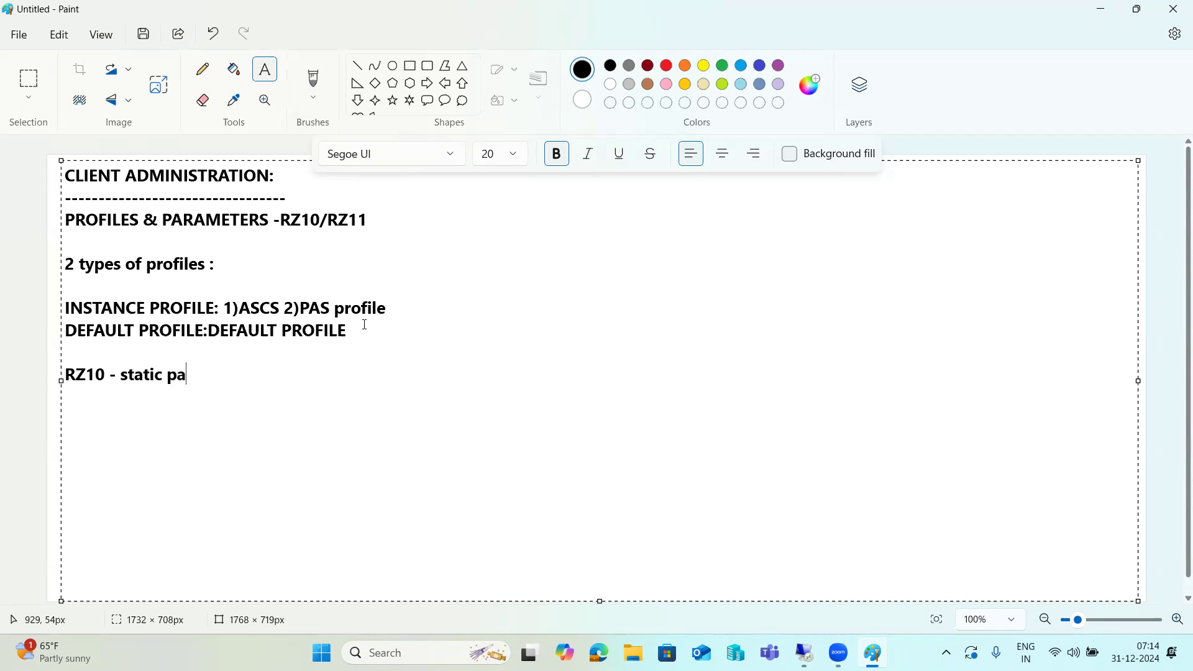
text(rameters we can cha)
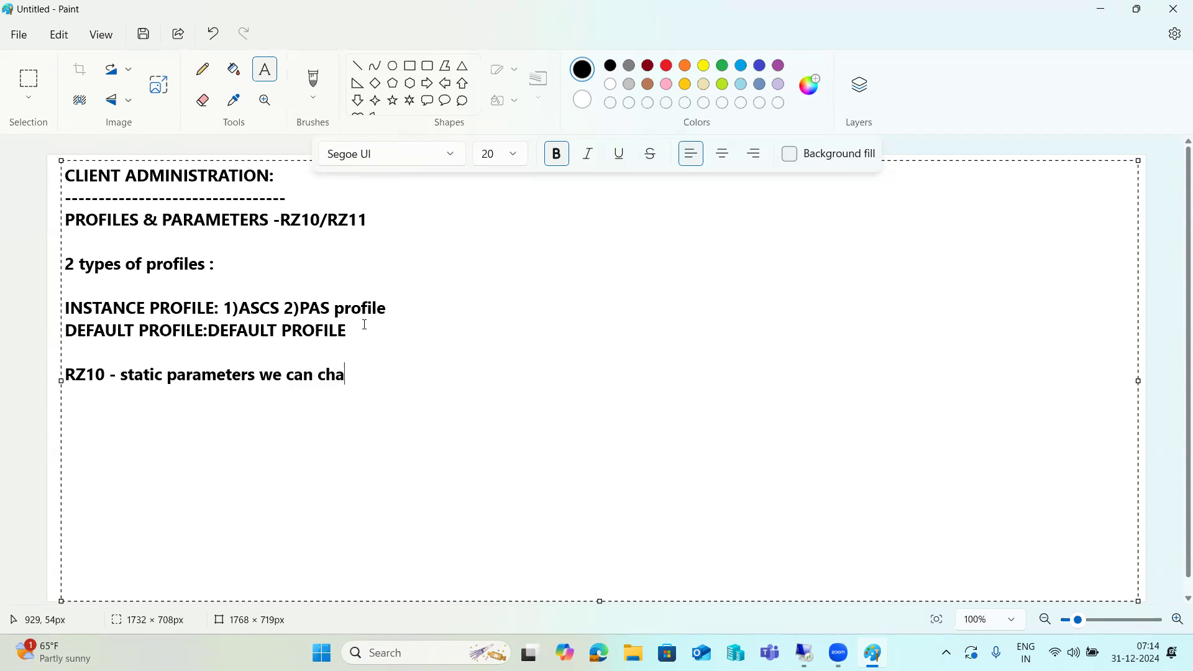
text(nge here ,but you need to )
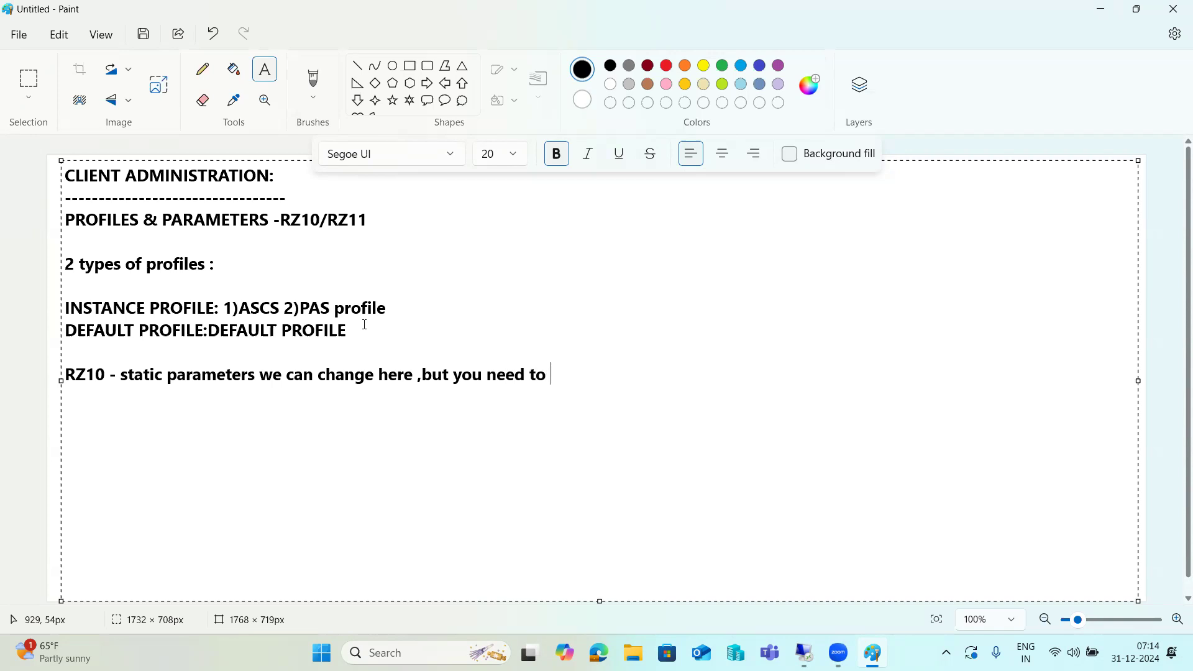
text(restart the system to effect changes ---pera)
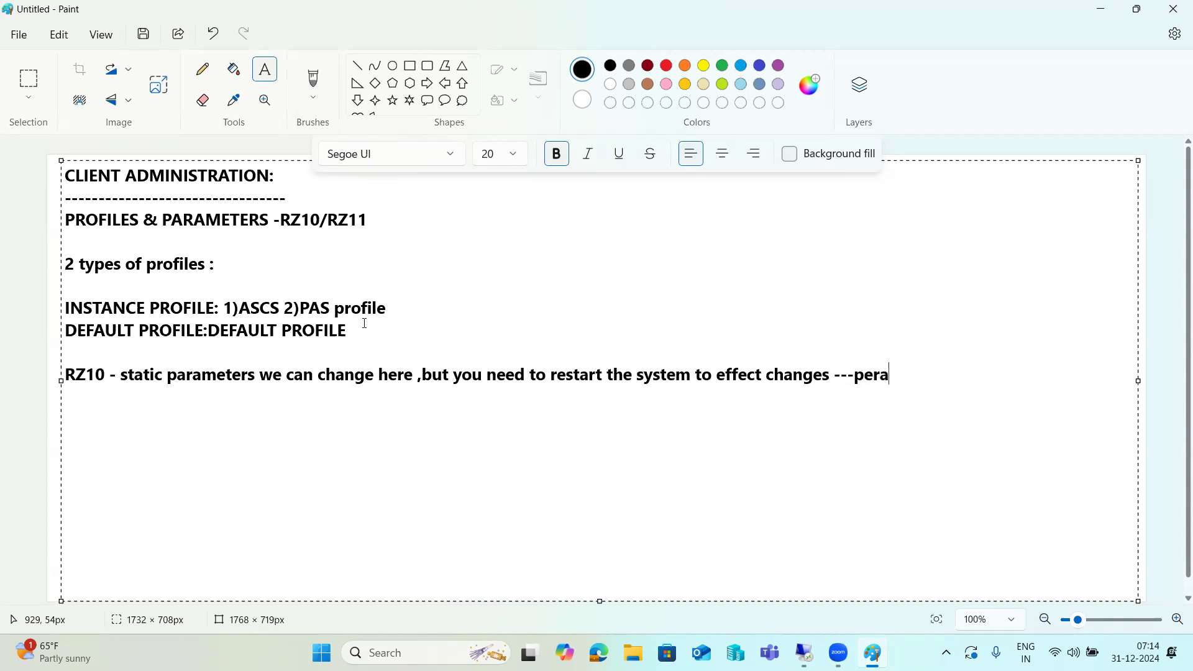
key(BackSpace)
text(ment)
key(BackSpace)
key(BackSpace)
key(BackSpace)
key(BackSpace)
text(anent )
text(RZ11 - )
text(Dynamic)
text( parameter)
text(s , )
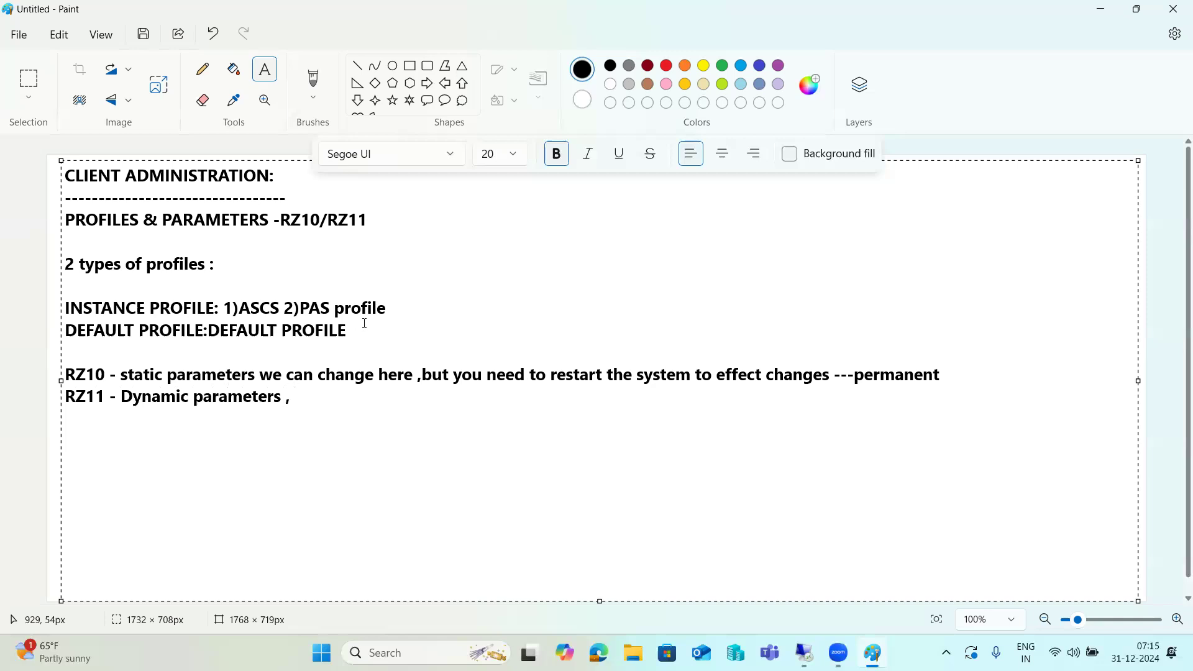
text(we can change h)
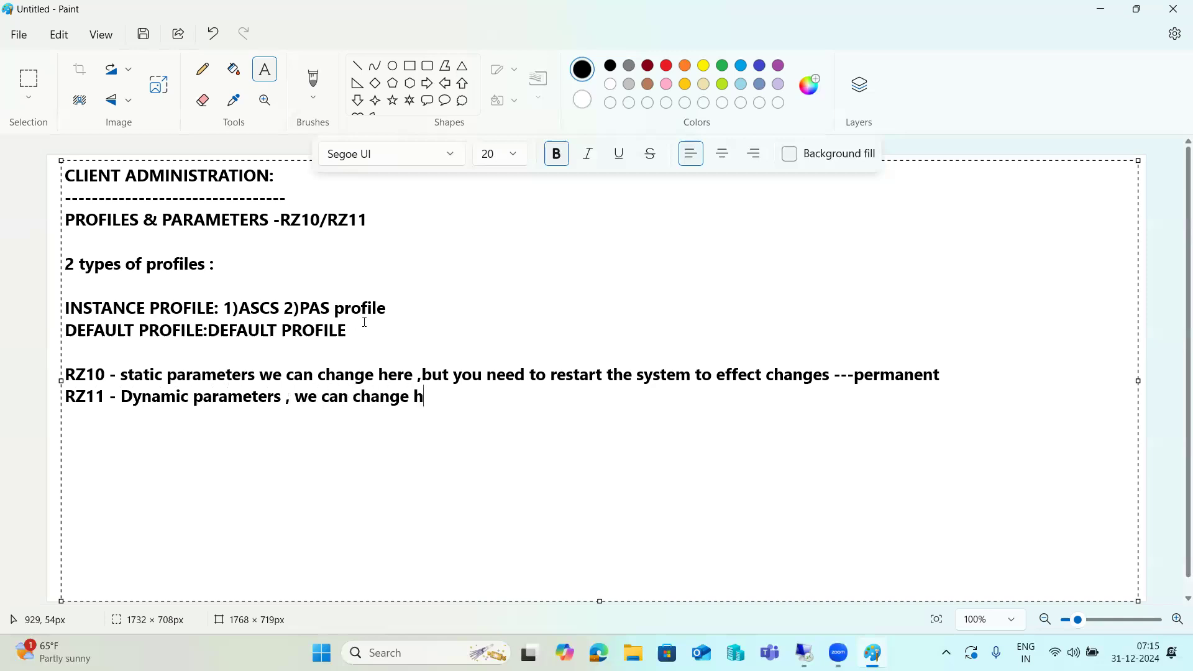
text(ere ,but you no nr)
Finish the RZ11 note: changes need no system restart and are temporary.
key(BackSpace)
text(rrf)
key(BackSpace)
key(BackSpace)
key(BackSpace)
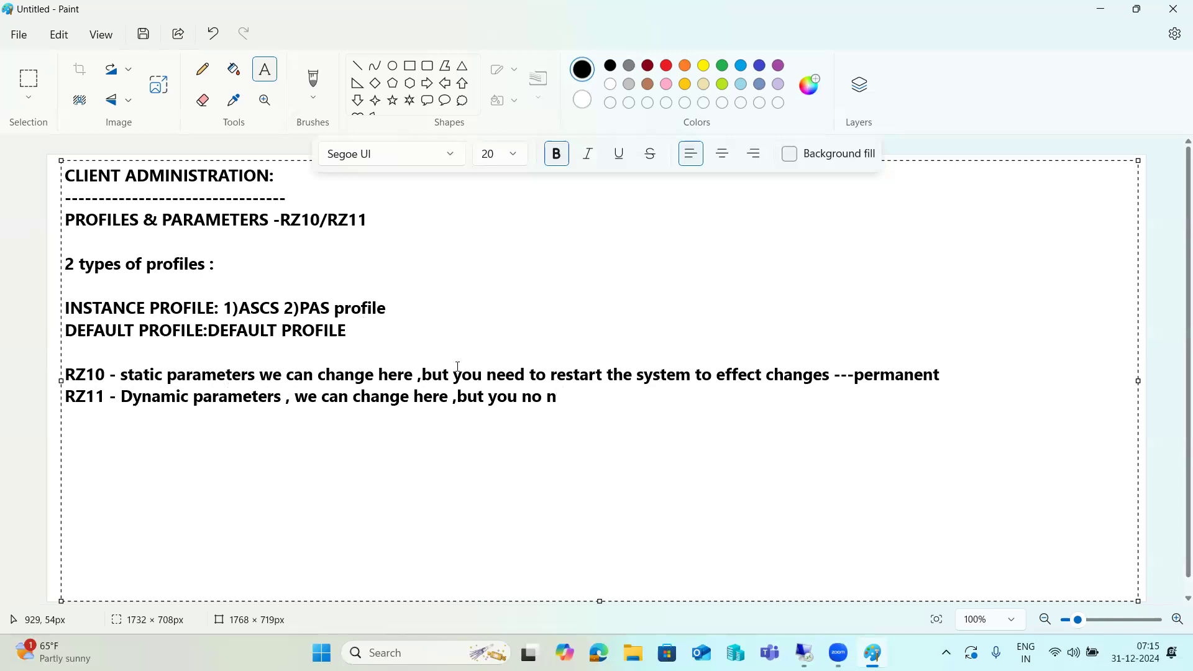
drag(487, 374, 942, 380)
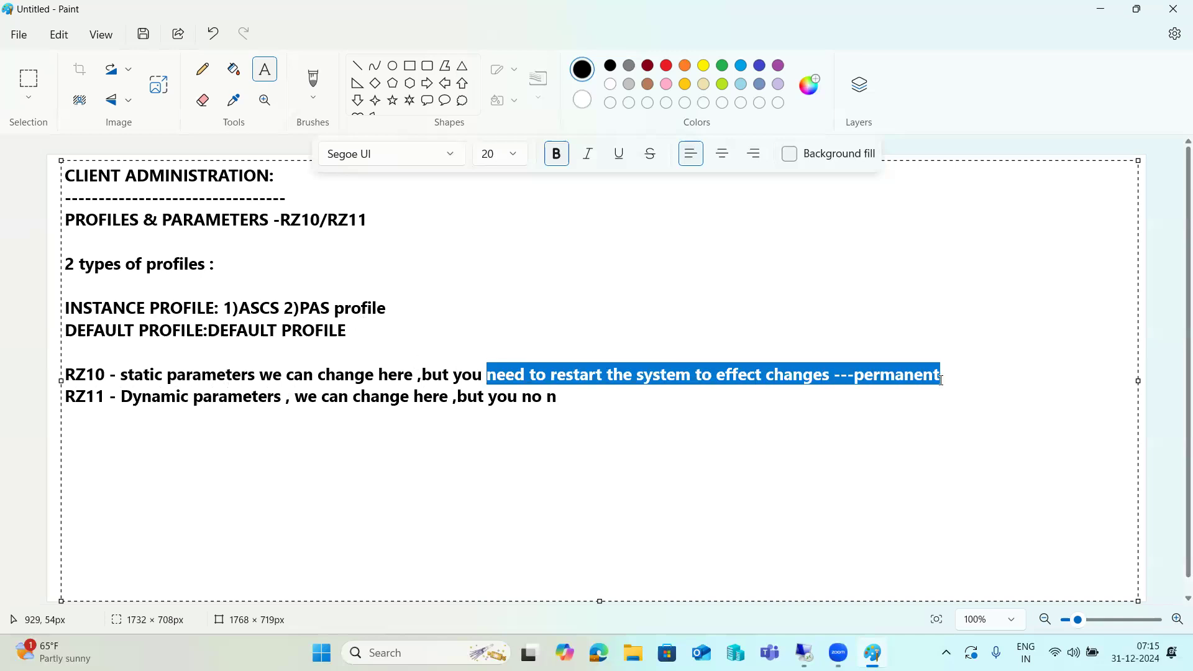
click(630, 398)
key(BackSpace)
key(ctrl+v)
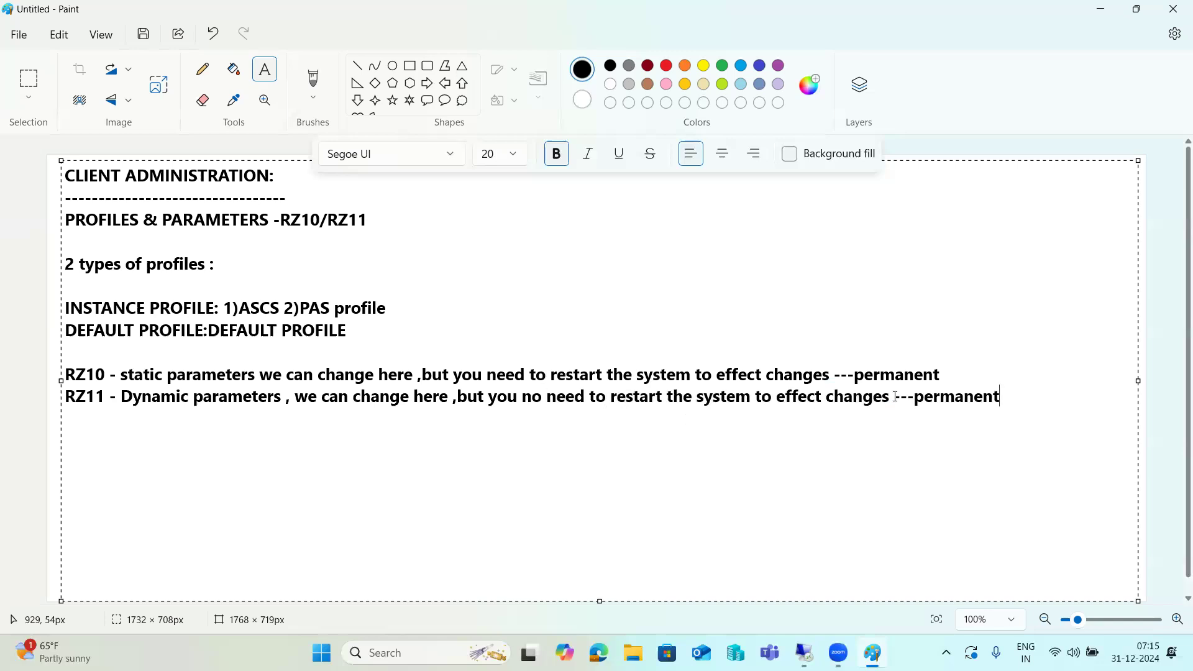
drag(916, 399, 1005, 398)
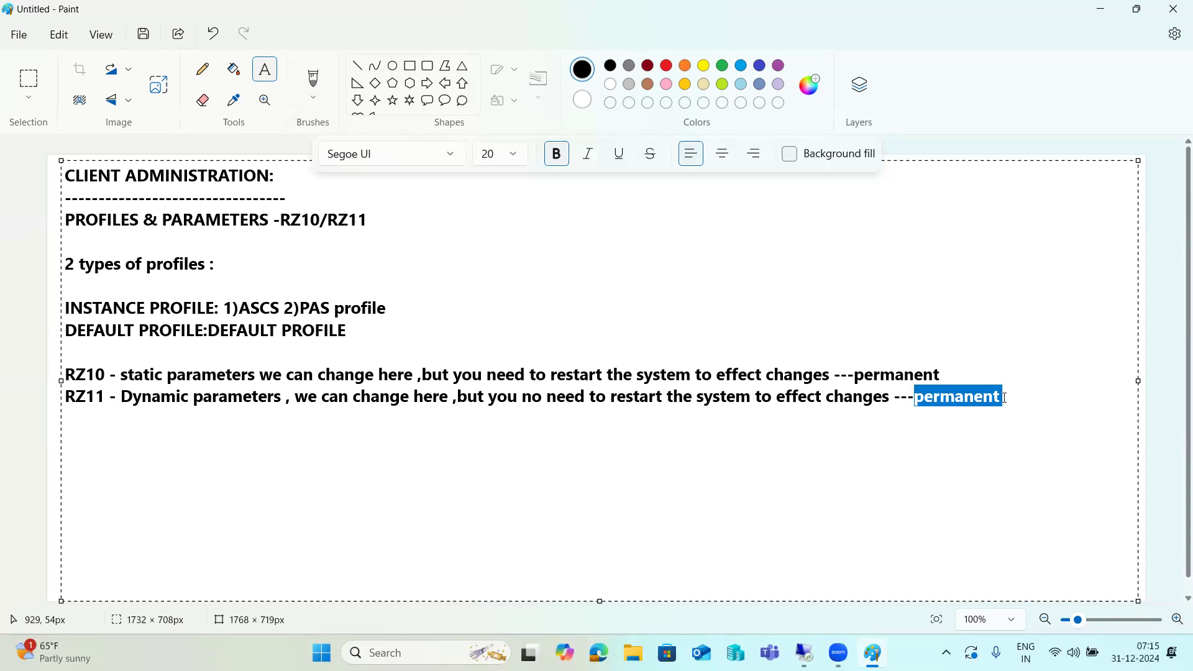
text(tempora)
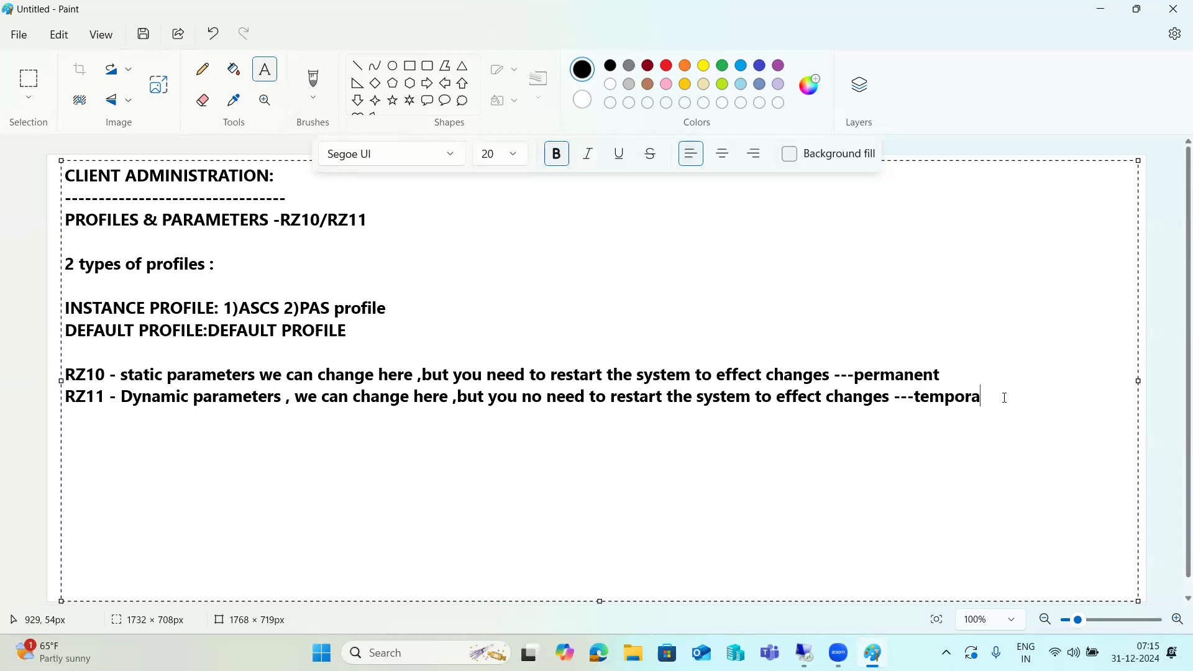
text(ry)
Capitalise 'Static' on the RZ10 line and review both note lines.
drag(1006, 396, 849, 401)
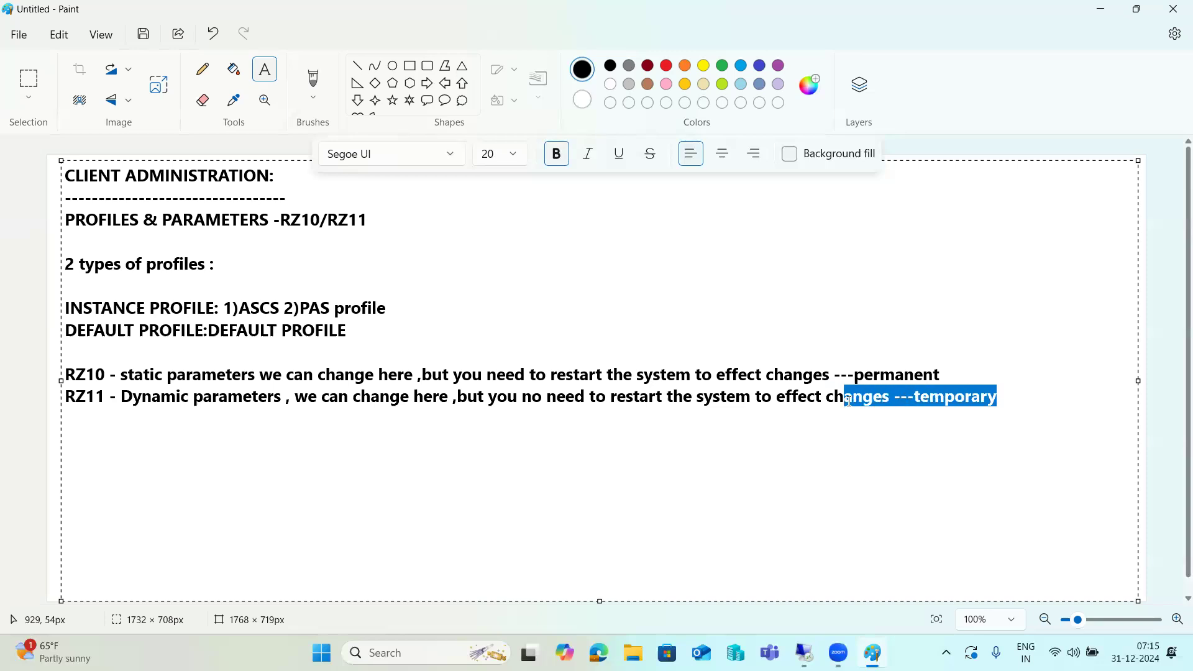
drag(389, 397, 425, 397)
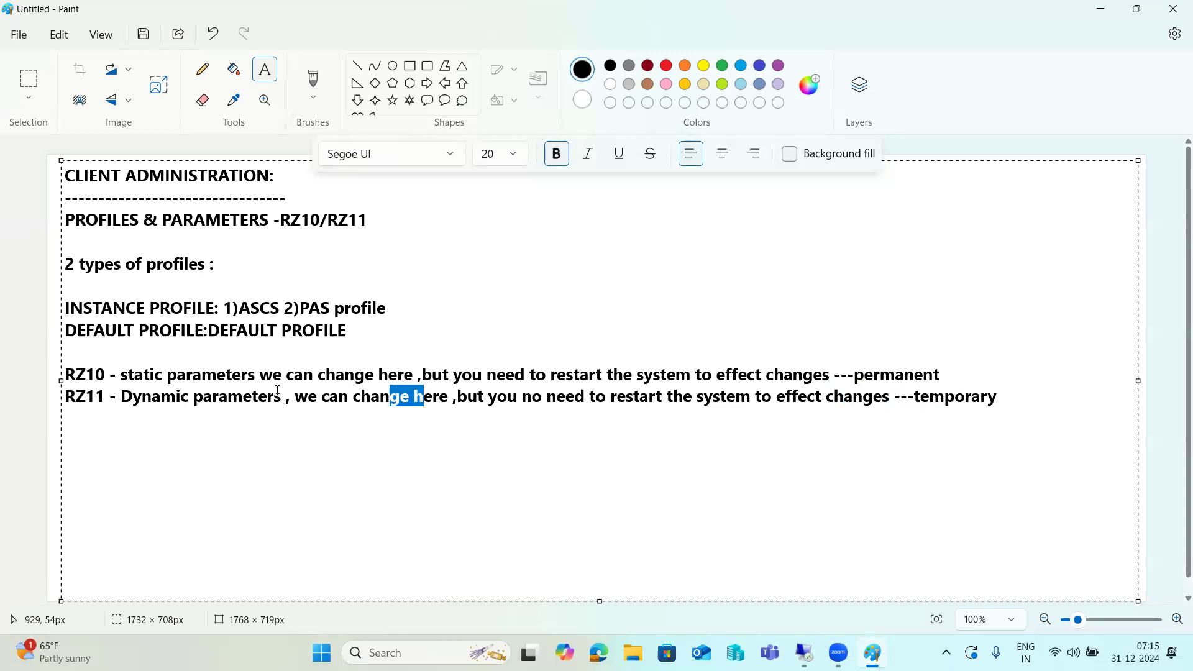
drag(310, 376, 595, 365)
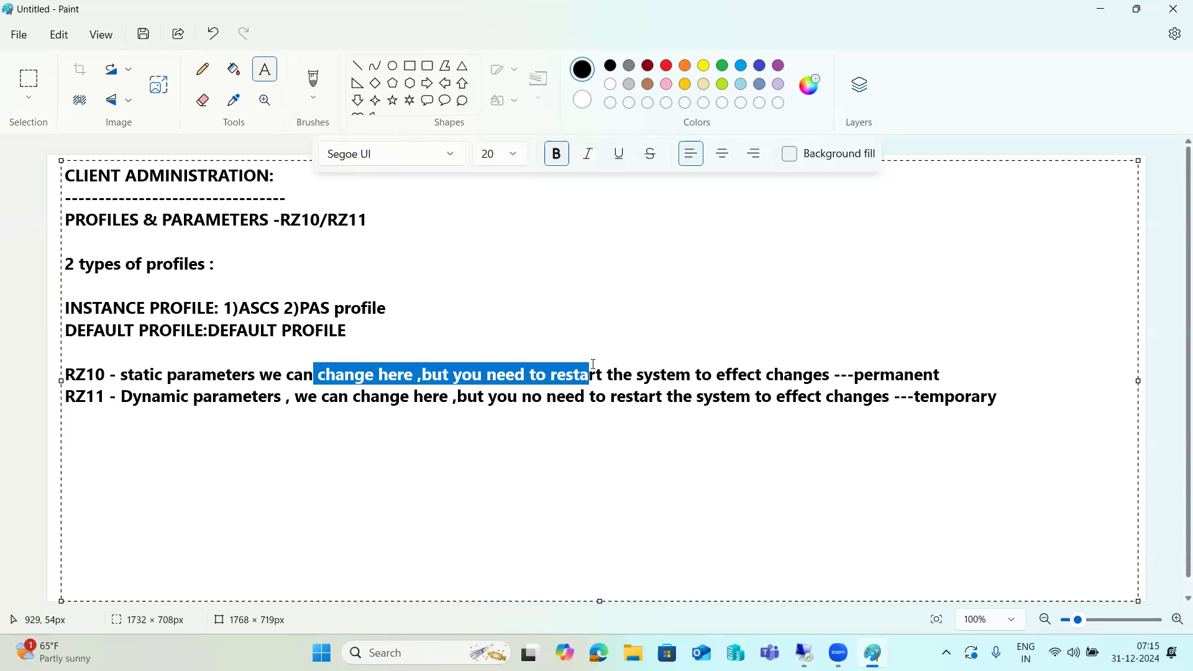
click(123, 375)
key(Delete)
text(S)
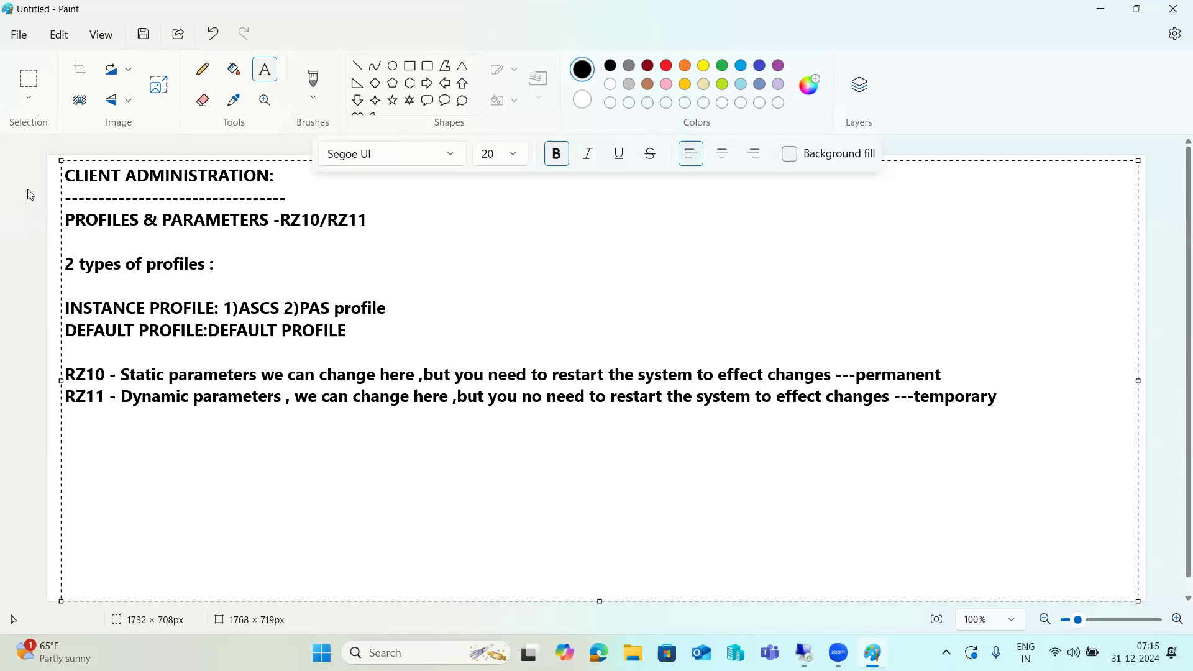
click(99, 376)
drag(859, 376, 944, 371)
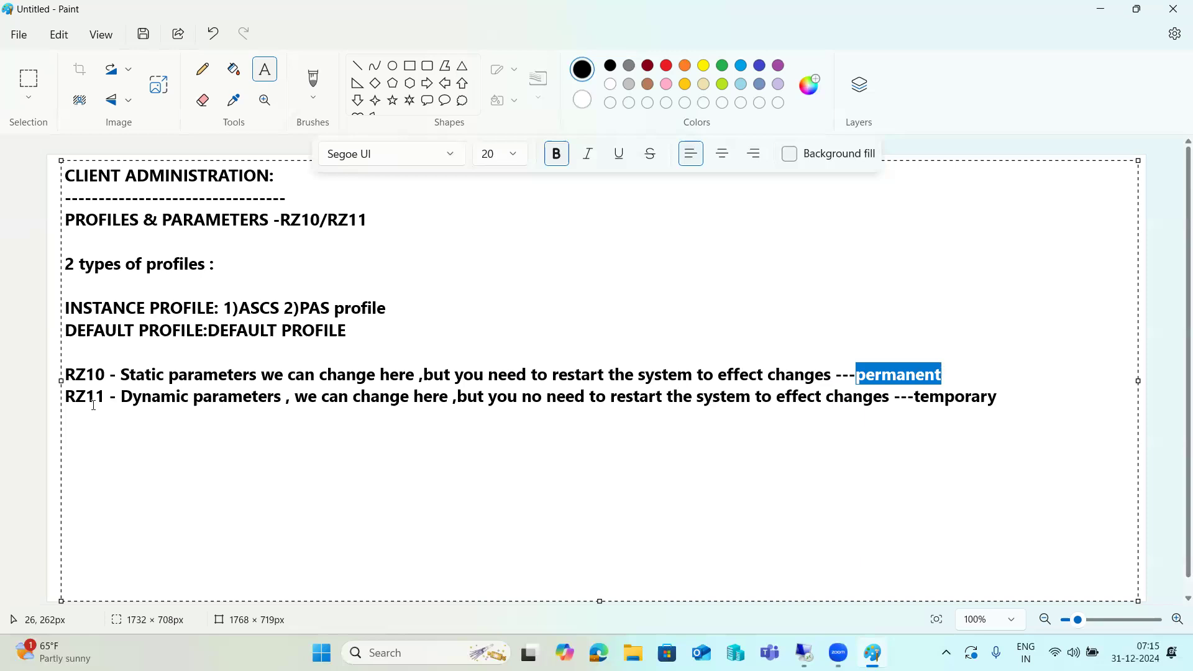
drag(121, 396, 995, 398)
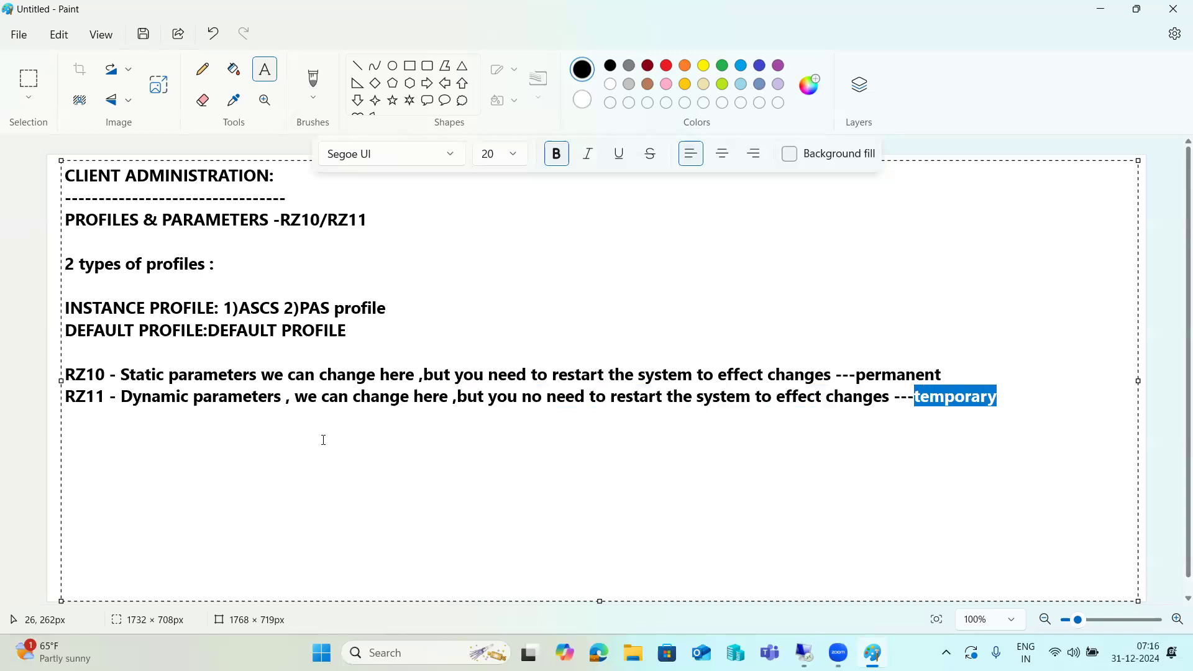
key(alt+Tab)
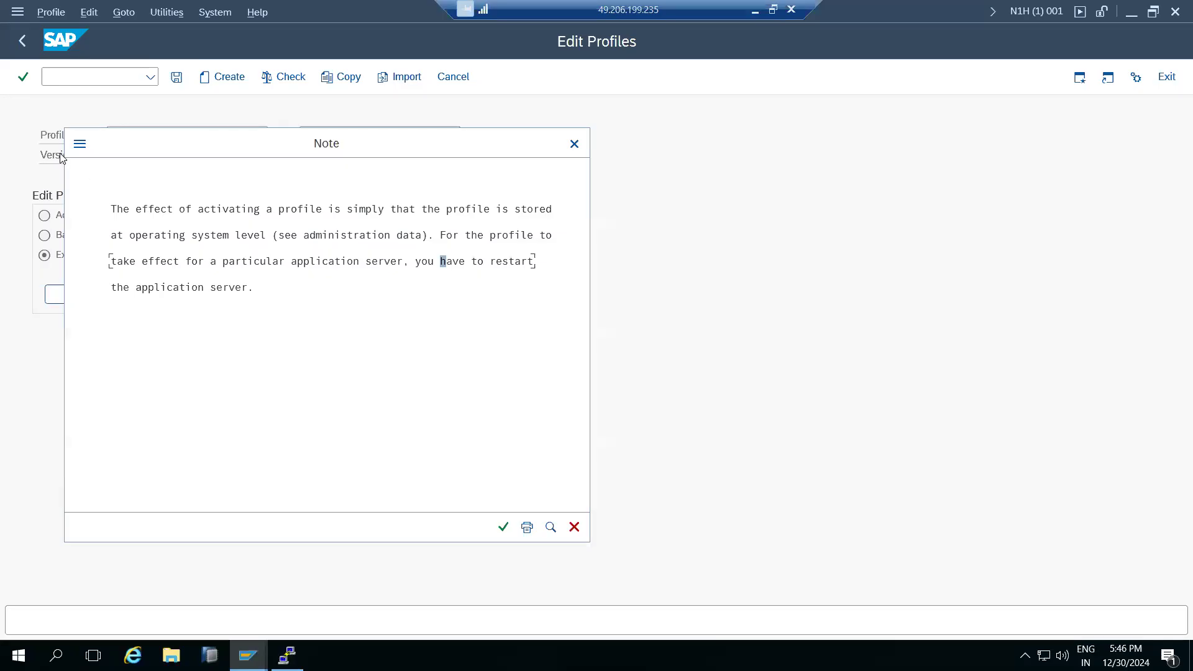
Open instance profile N1H_D01_KPS4HANA and check rdisp/wp_no_dia is 10.
click(505, 529)
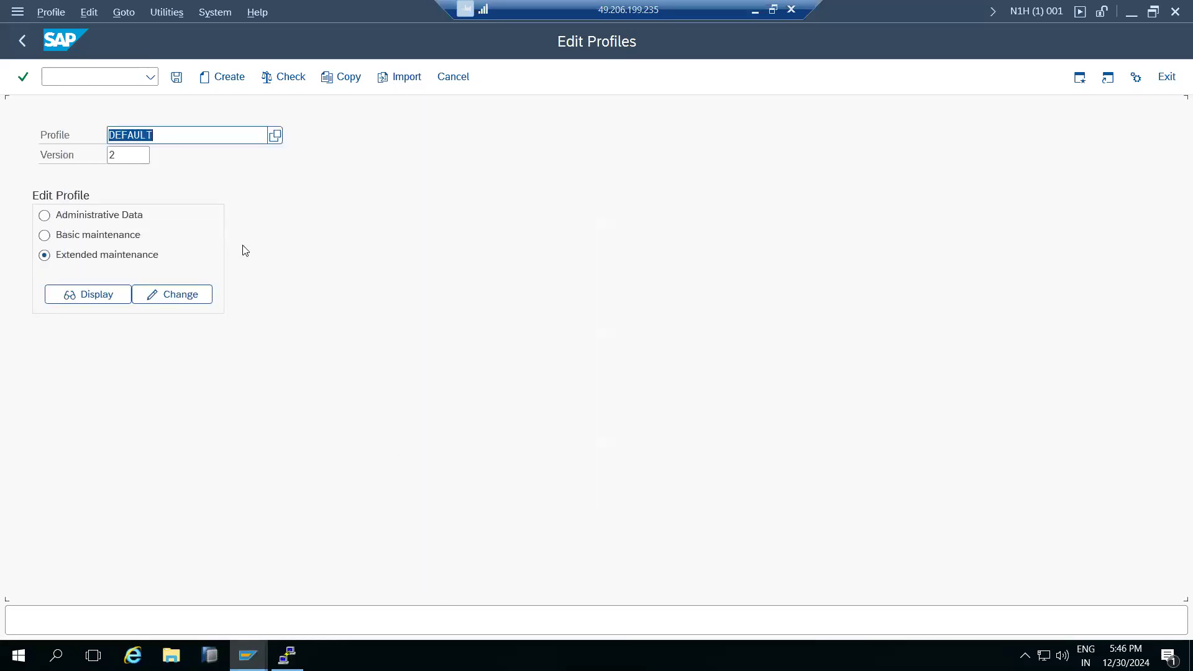
click(274, 135)
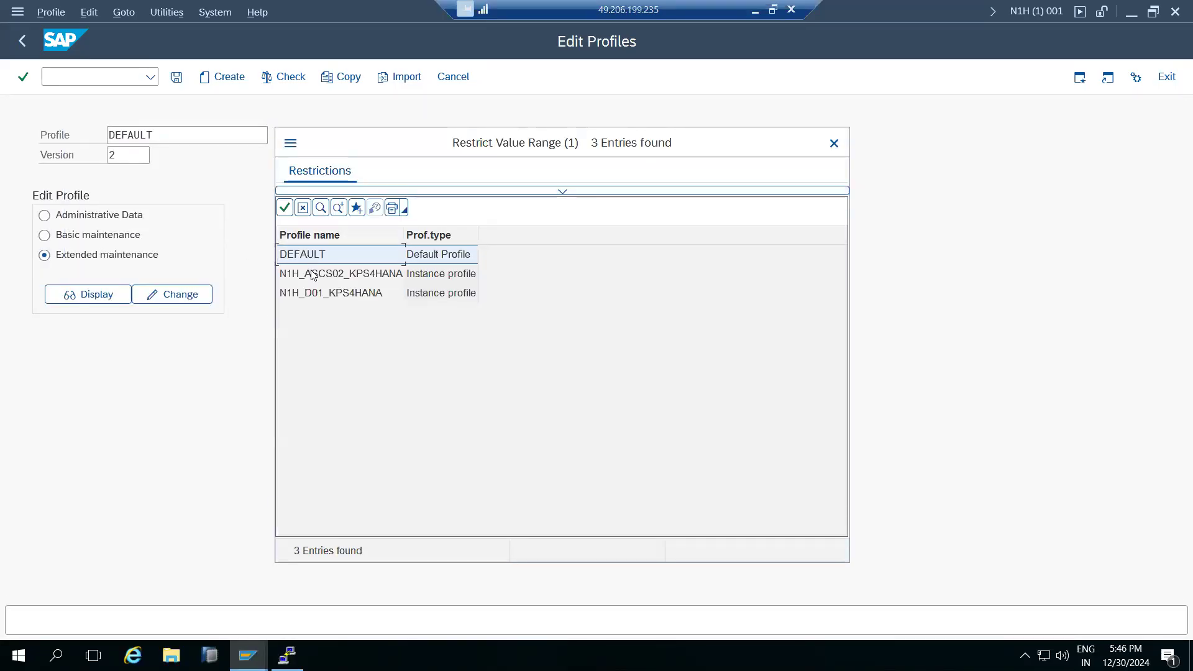
double_click(316, 294)
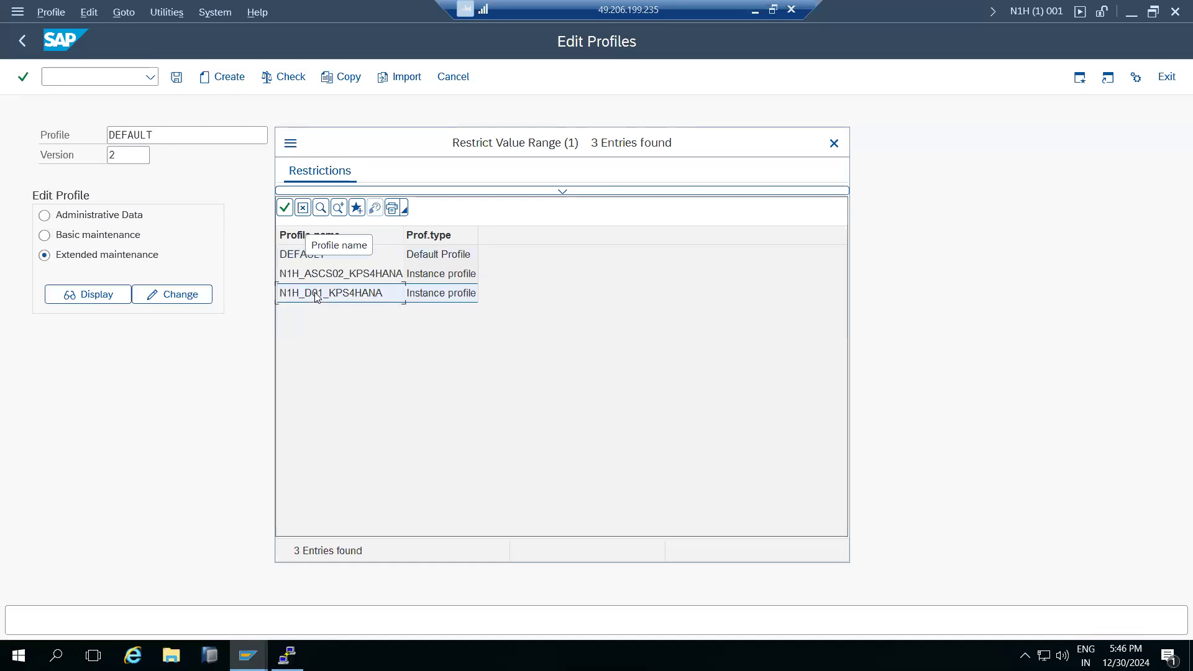
click(158, 296)
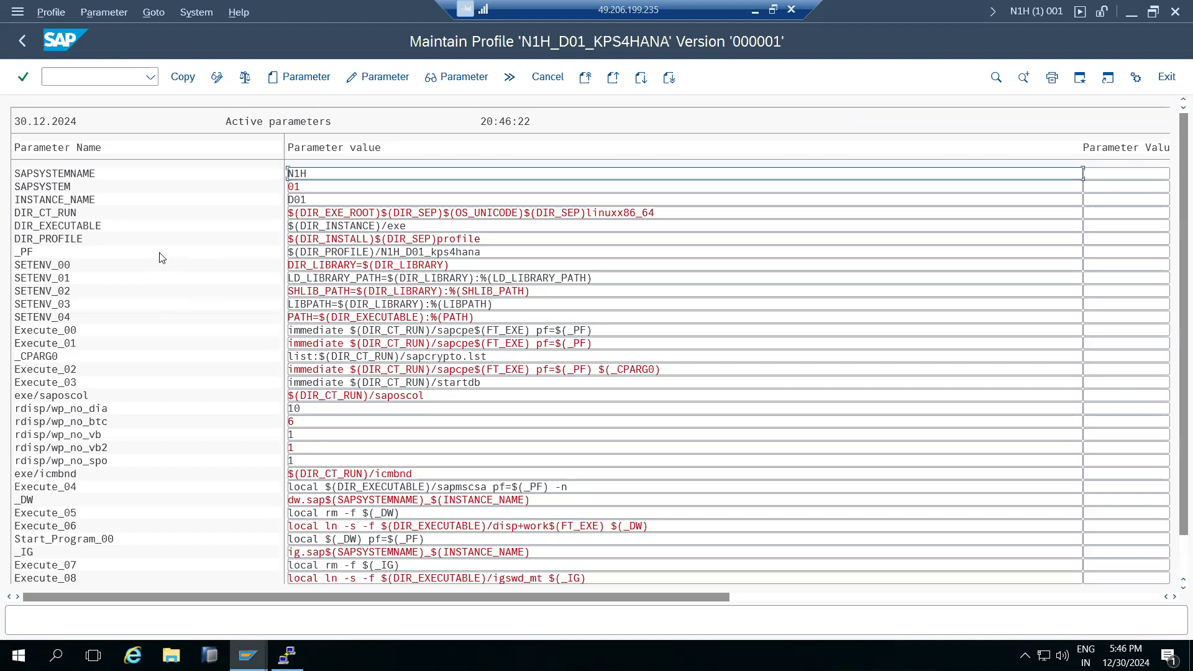
click(103, 413)
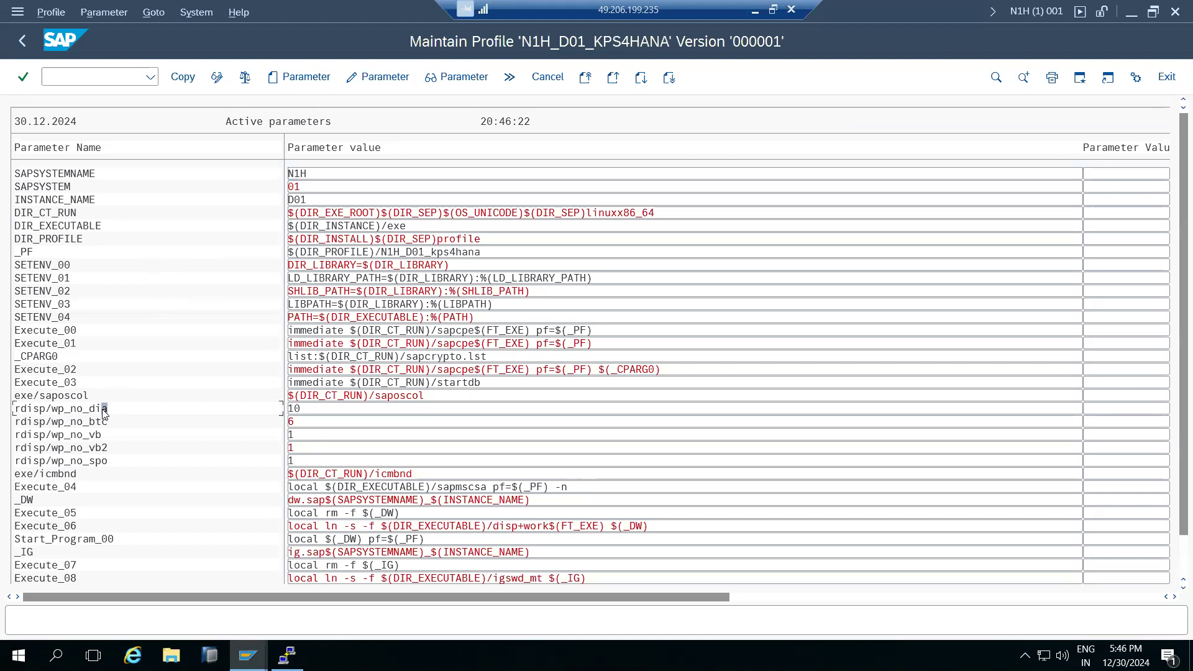
click(300, 410)
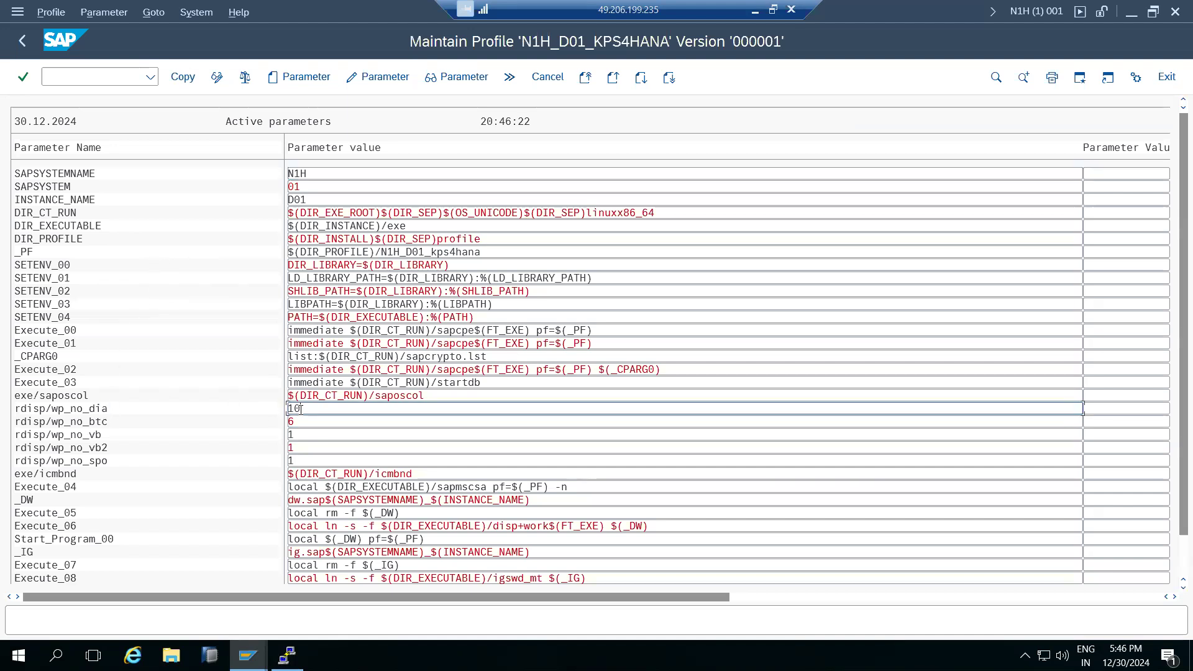
click(23, 41)
click(22, 41)
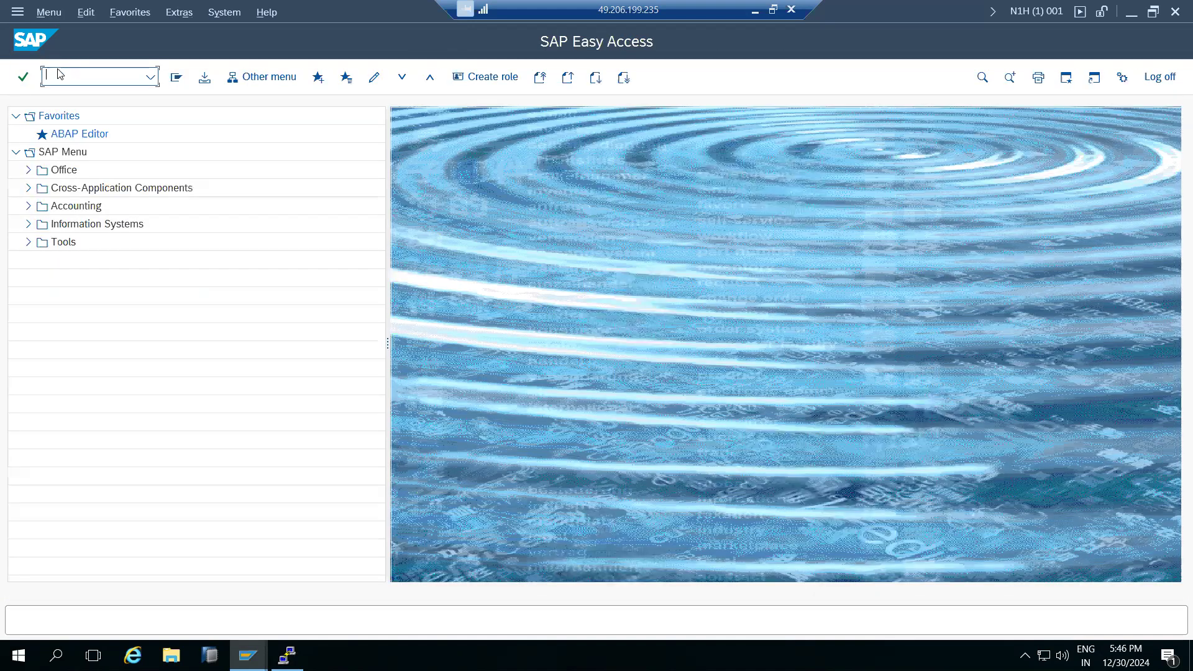
Review SM50: 19 work processes, 10 dialog, then return to SAP Easy Access.
text(sm50)
key(Return)
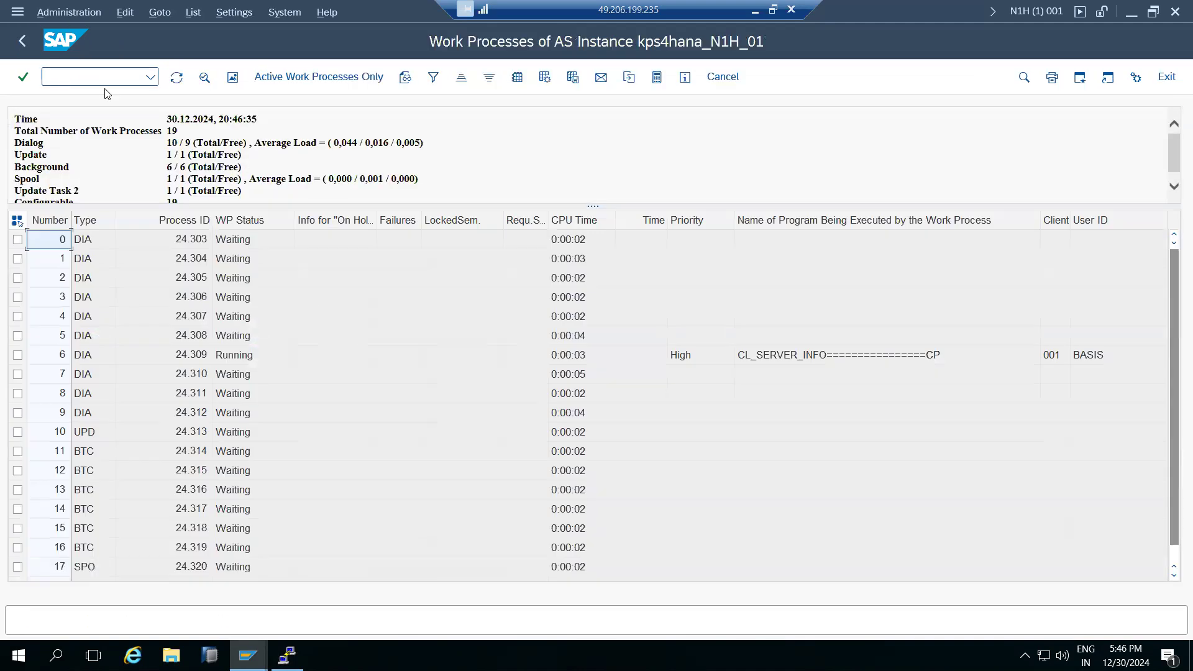
drag(169, 144, 219, 143)
click(169, 168)
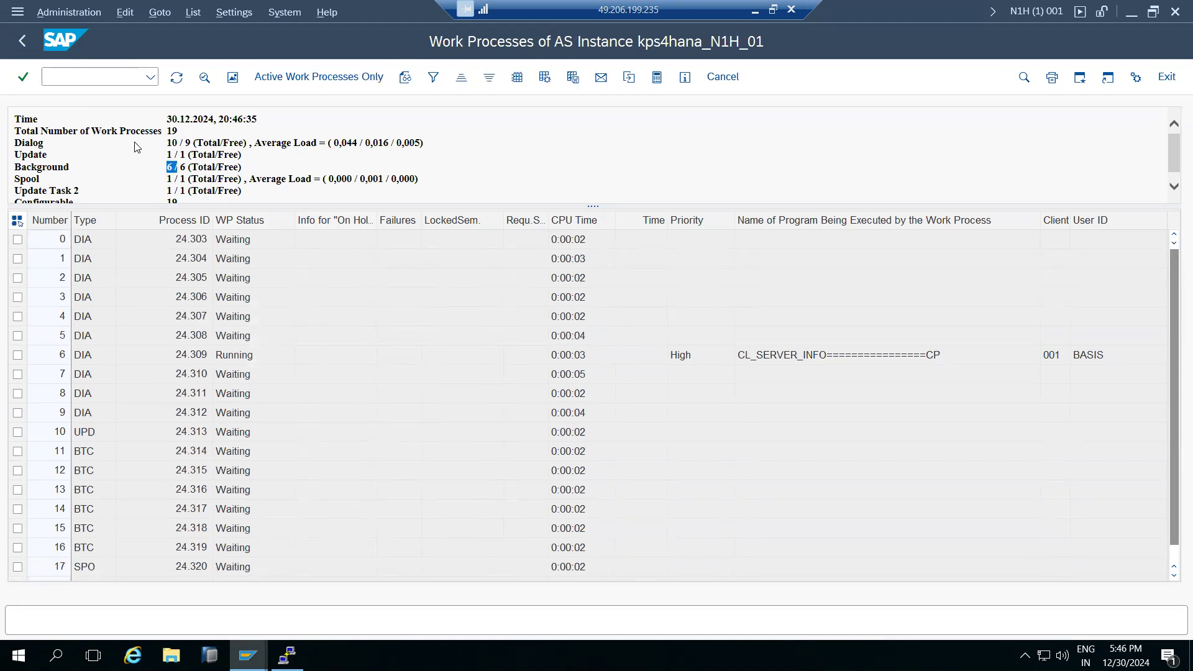
click(22, 40)
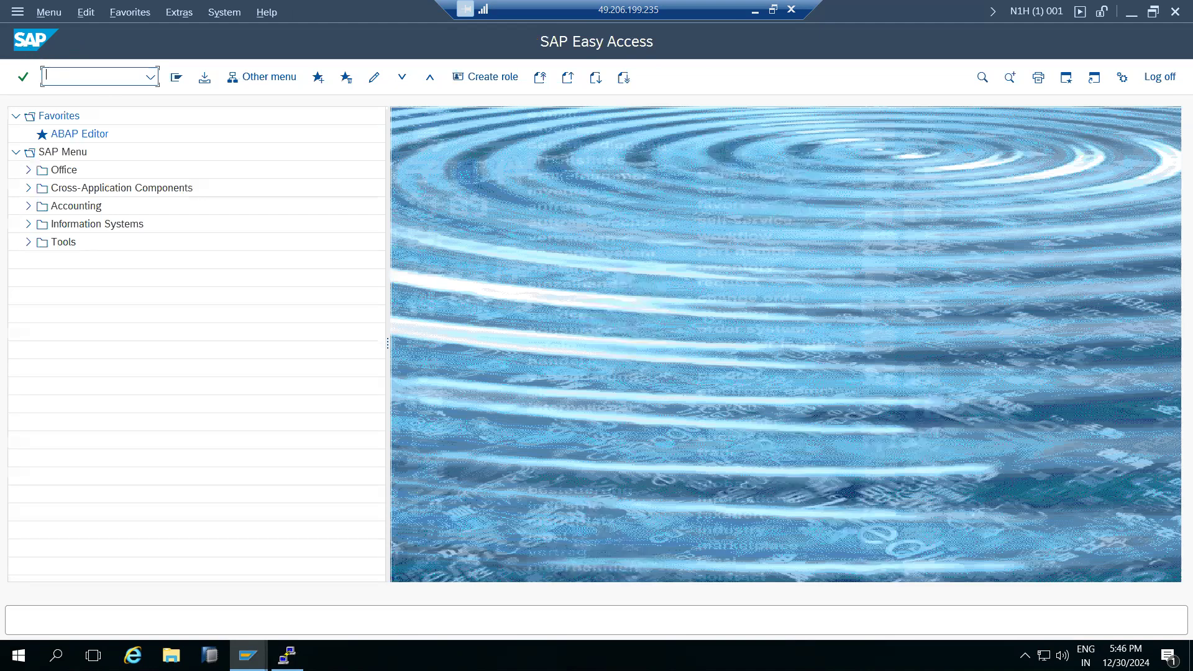
Open N1H_D01_KPS4HANA in RZ10 for extended maintenance of its parameters.
text(rz10)
key(Return)
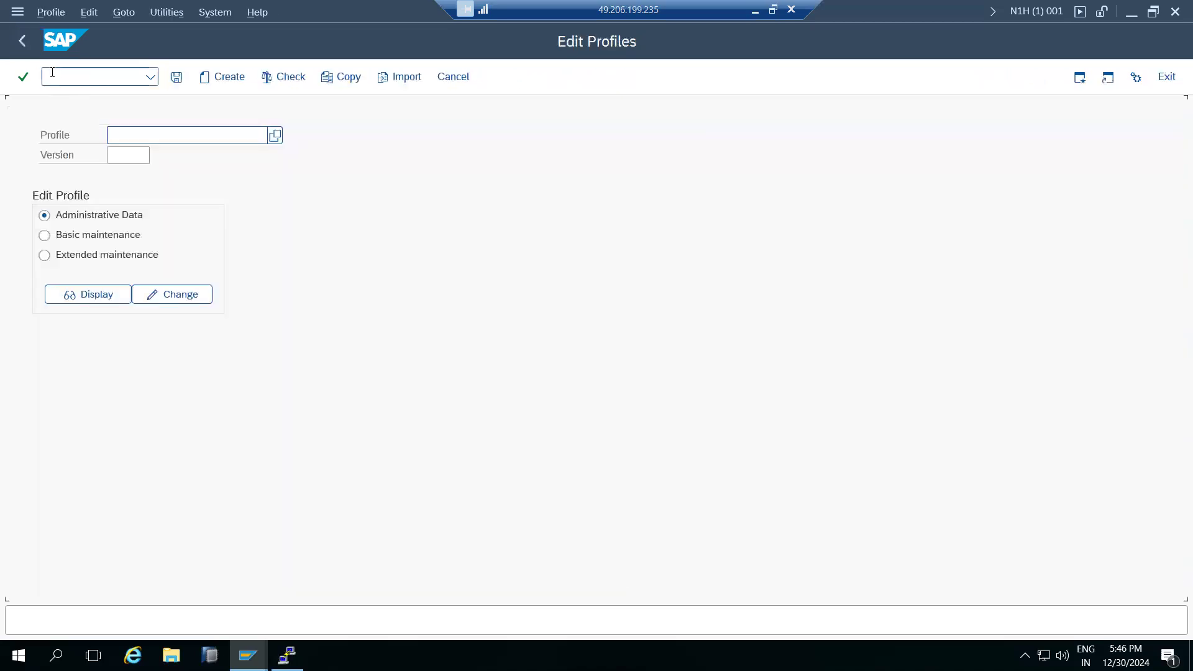
click(276, 136)
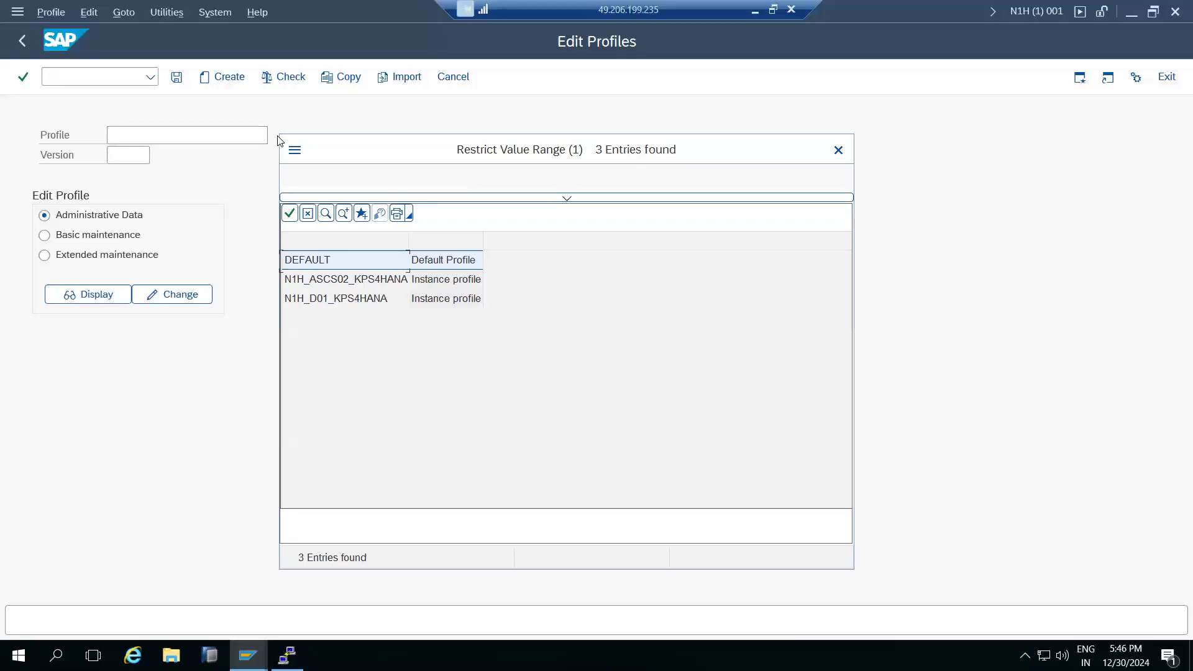
double_click(322, 301)
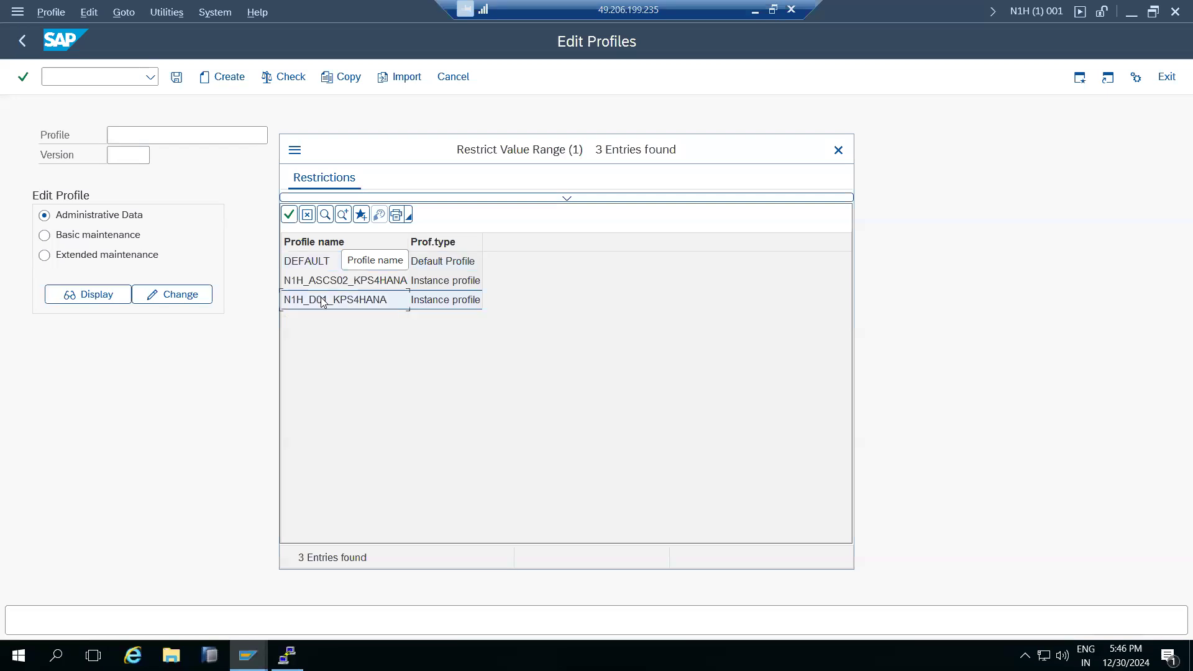
click(87, 261)
click(150, 296)
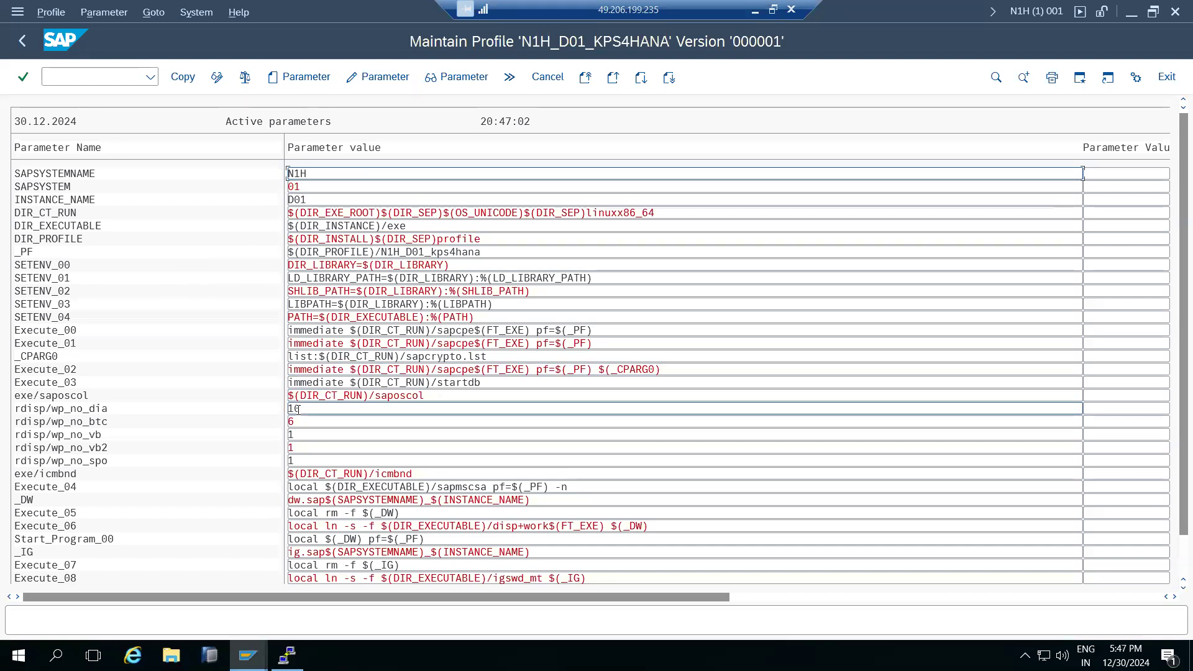
scroll(330, 361, down, 2)
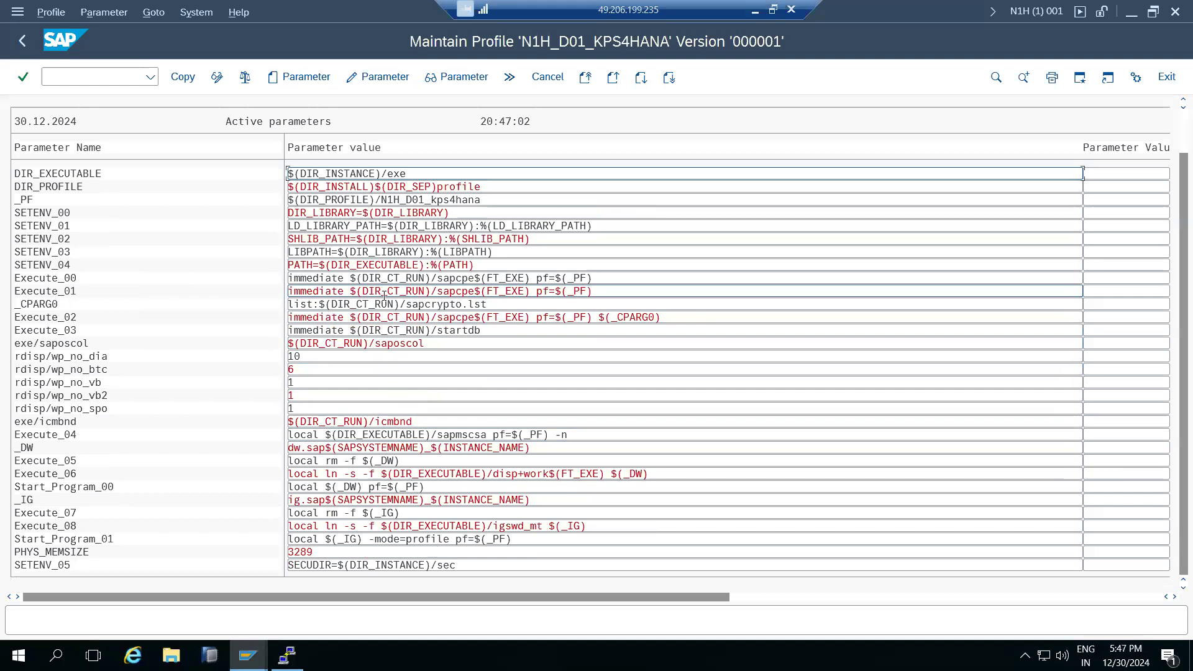
scroll(373, 272, up, 1)
scroll(373, 271, up, 1)
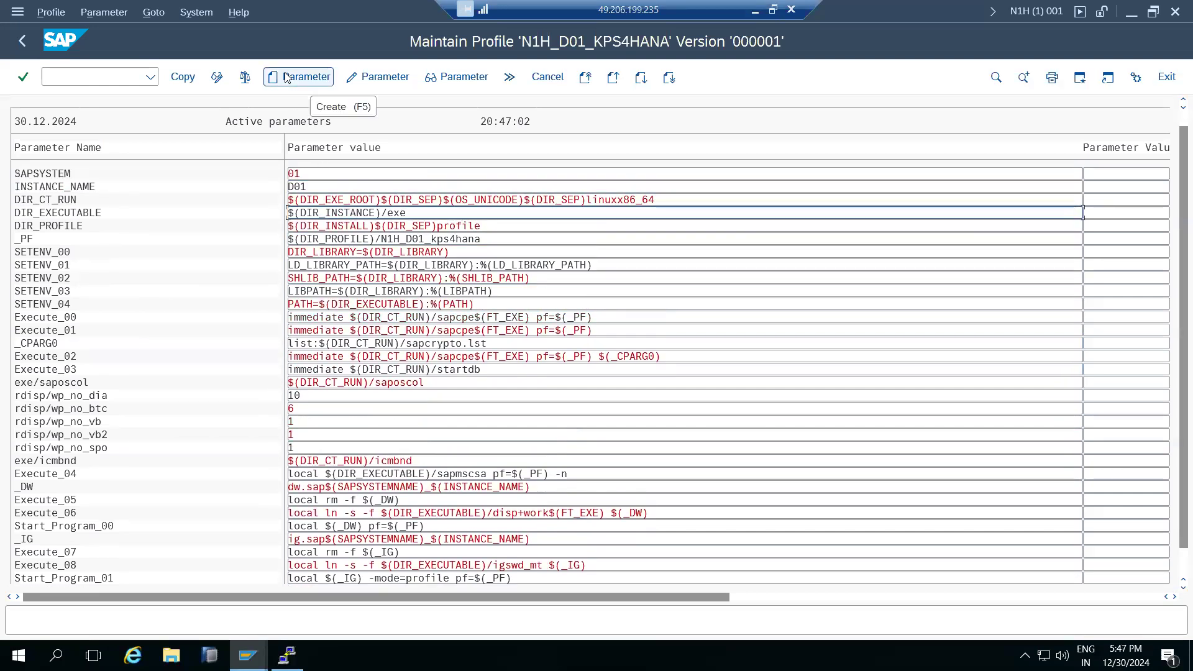
Change rdisp/wp_no_dia from 10 to 4 and background processes from 6 to 4.
click(305, 396)
key(shift+Home)
text(4)
click(305, 408)
key(shift+Home)
text(4)
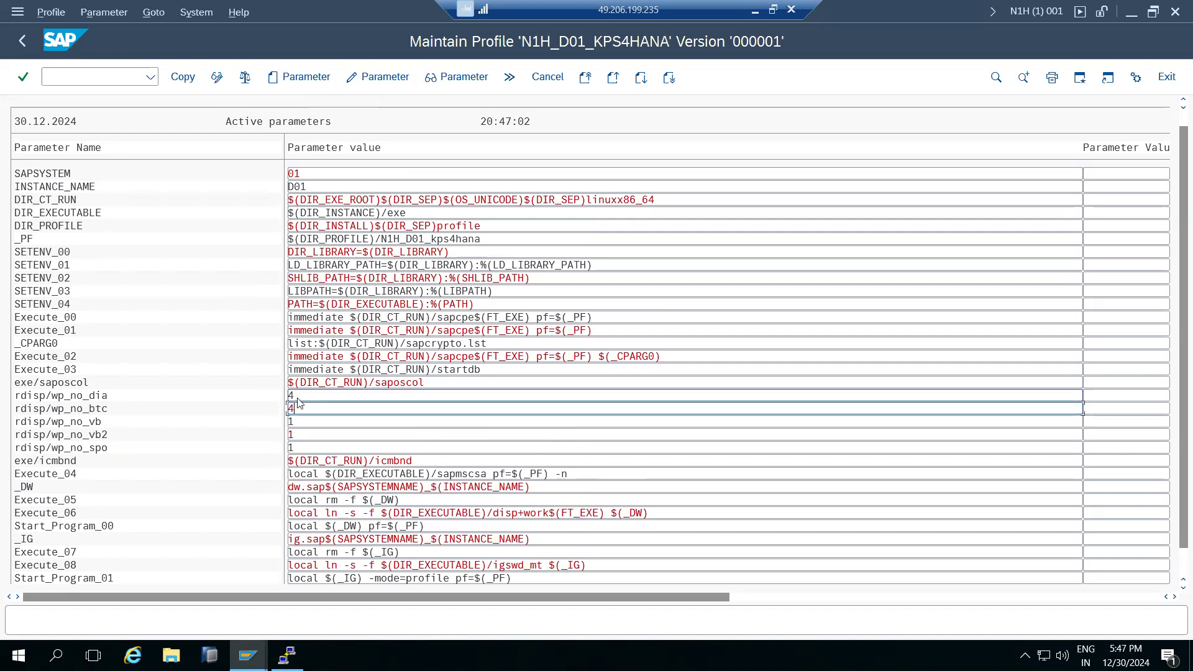
scroll(299, 403, down, 1)
scroll(300, 408, up, 1)
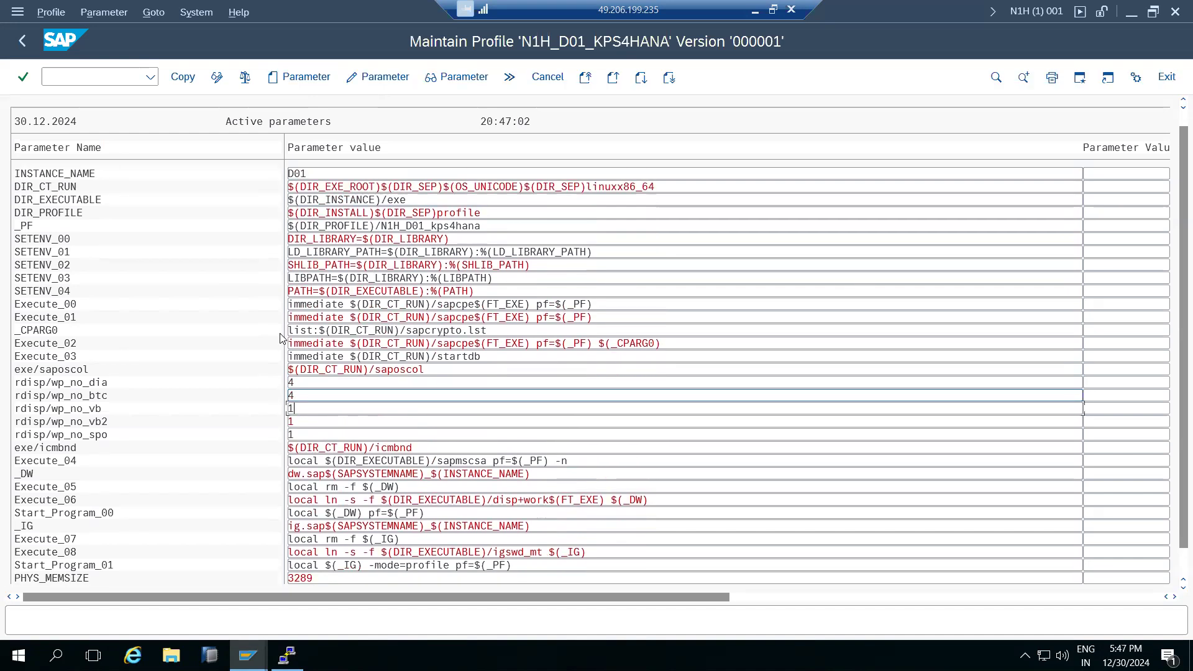
Save and activate the instance profile as version 000002, dismissing the restart note.
click(183, 77)
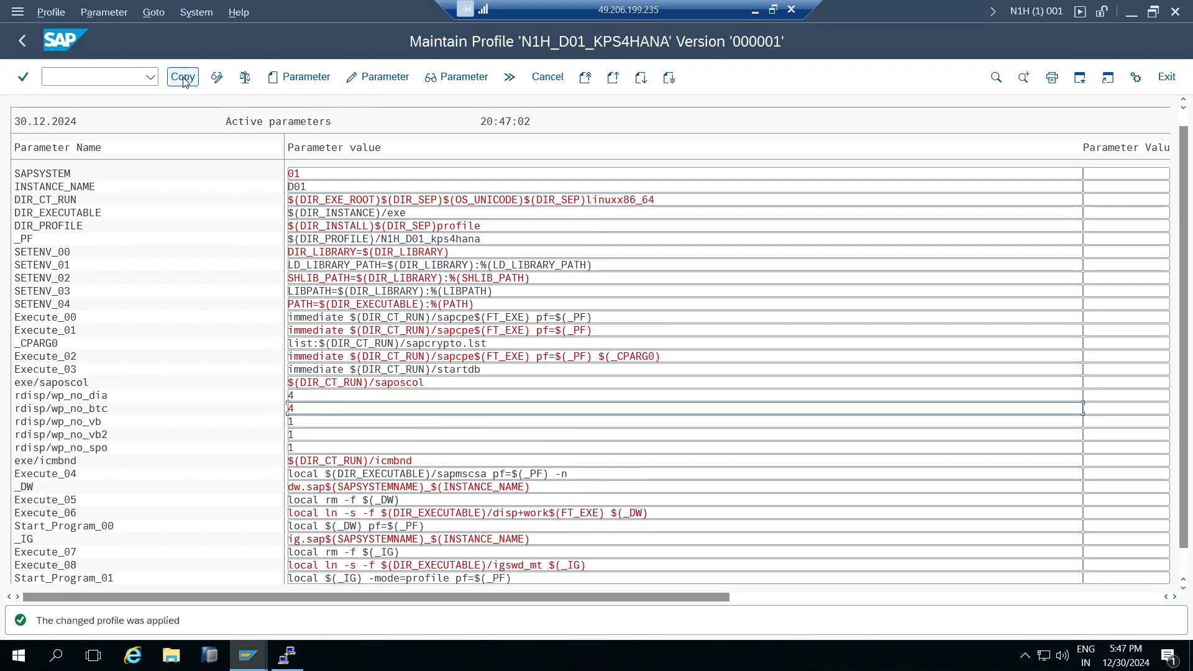
click(26, 43)
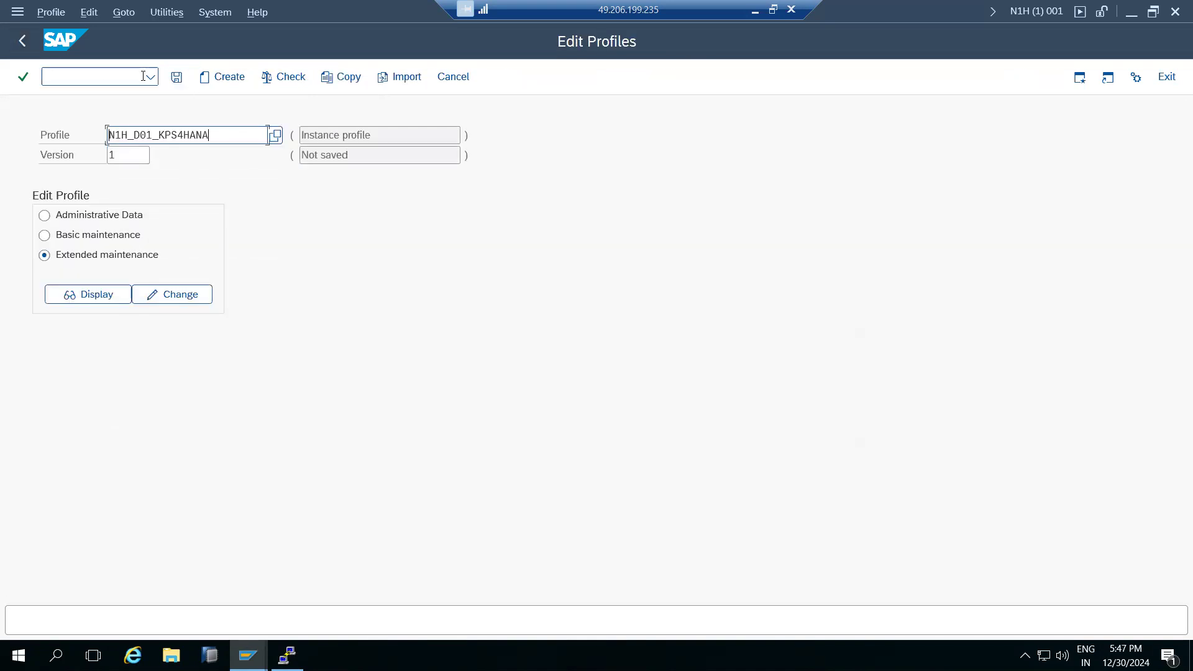
click(179, 78)
click(242, 334)
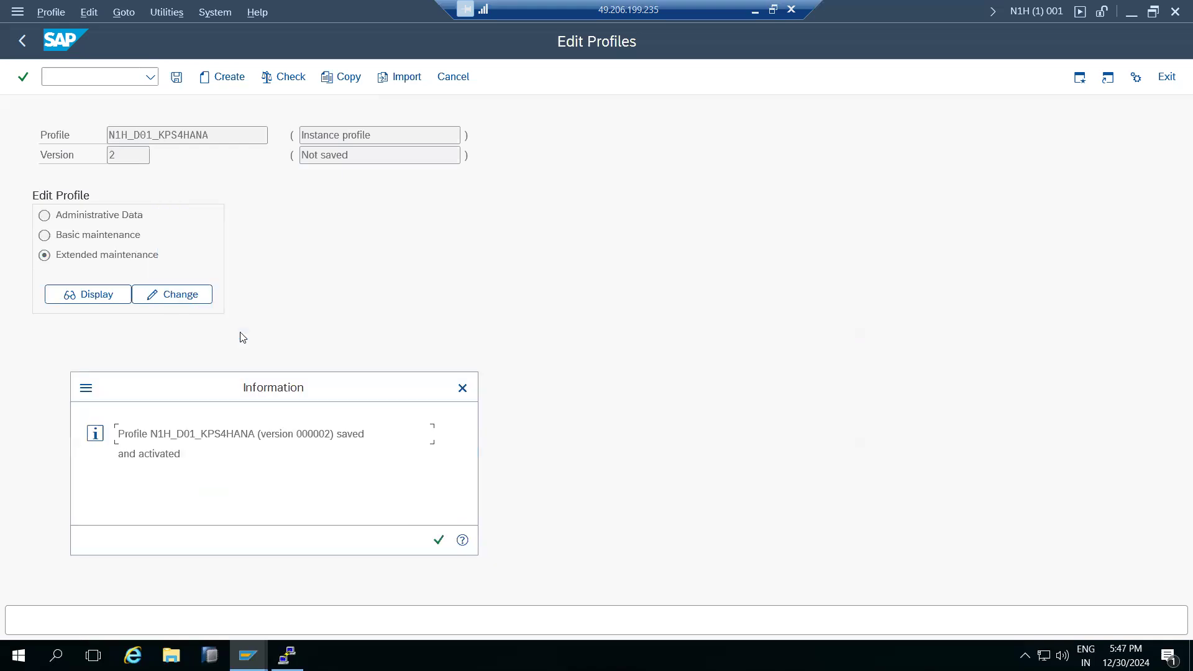
click(439, 540)
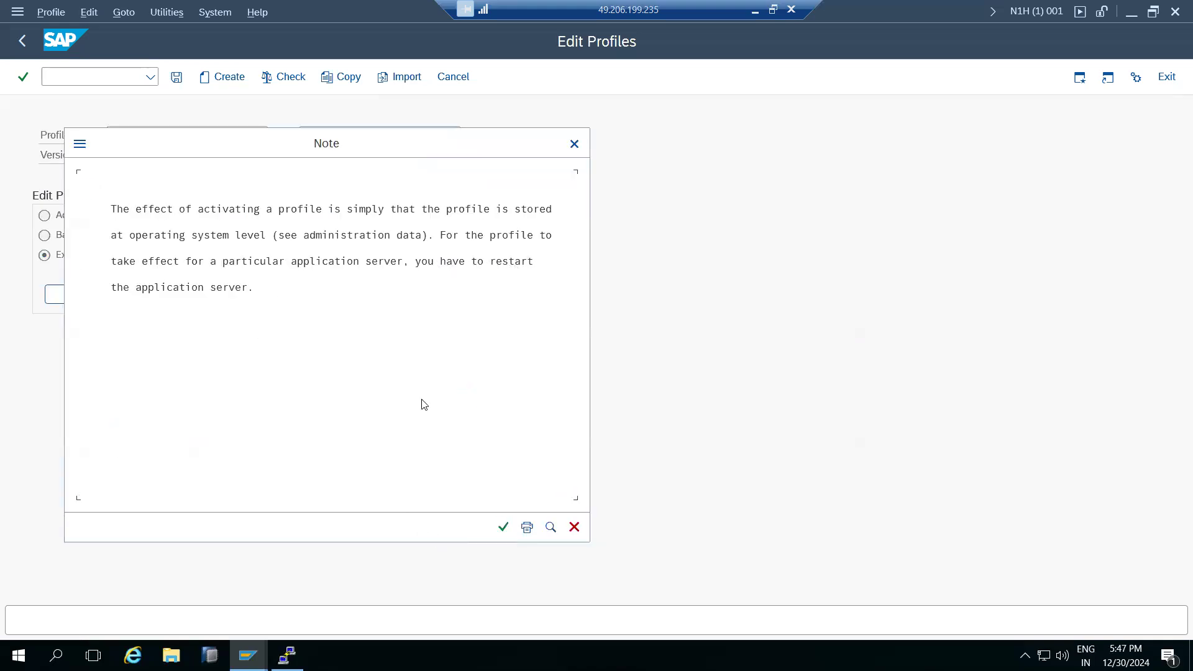
click(504, 527)
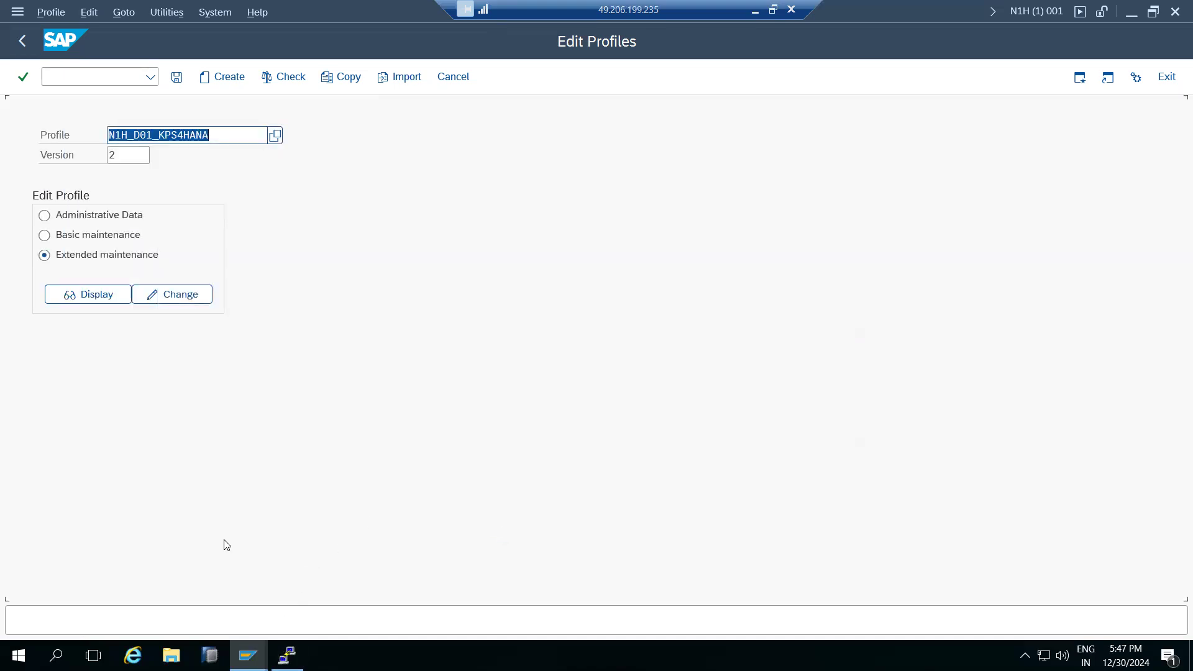
click(53, 82)
Check the work process overview still shows 19 processes with 10 dialog.
text(/nrz10)
key(Return)
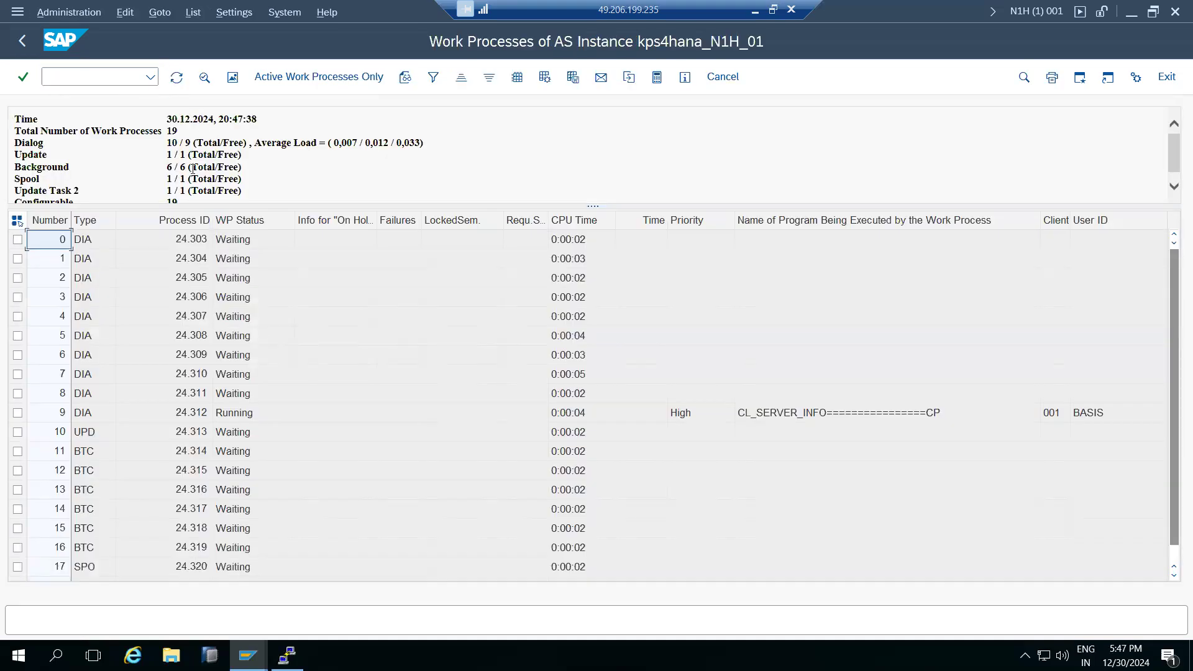
drag(167, 144, 178, 151)
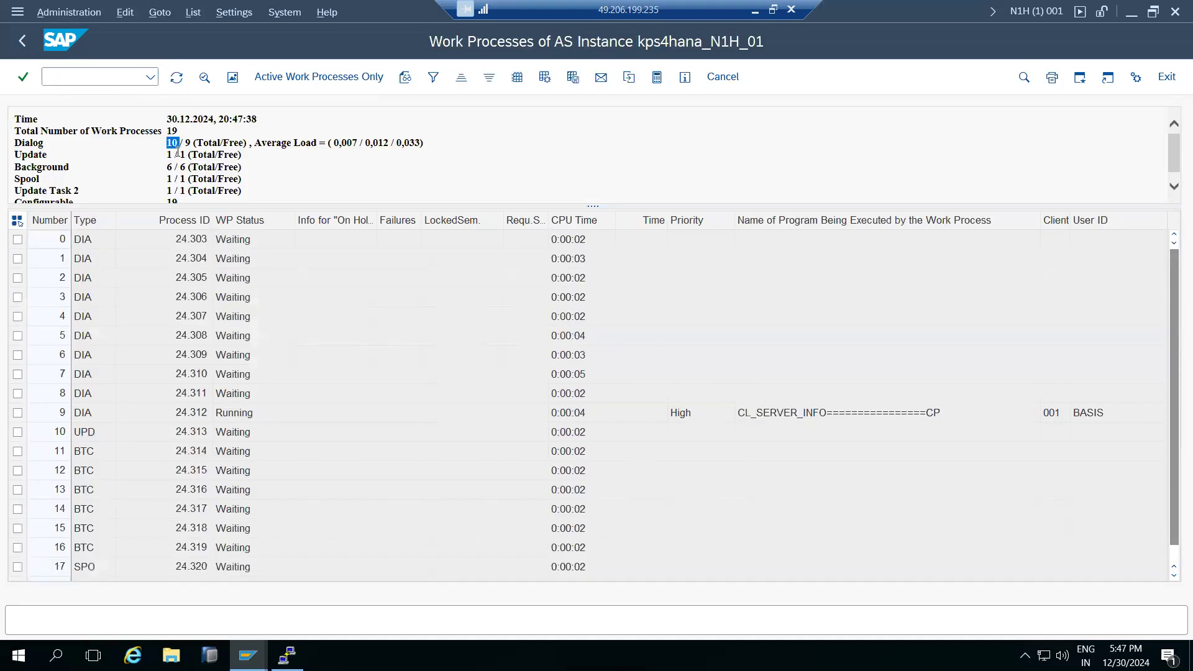
click(175, 166)
Select the RZ10 note line in Paint, then return to the remote session.
click(755, 8)
drag(106, 375, 945, 378)
click(804, 652)
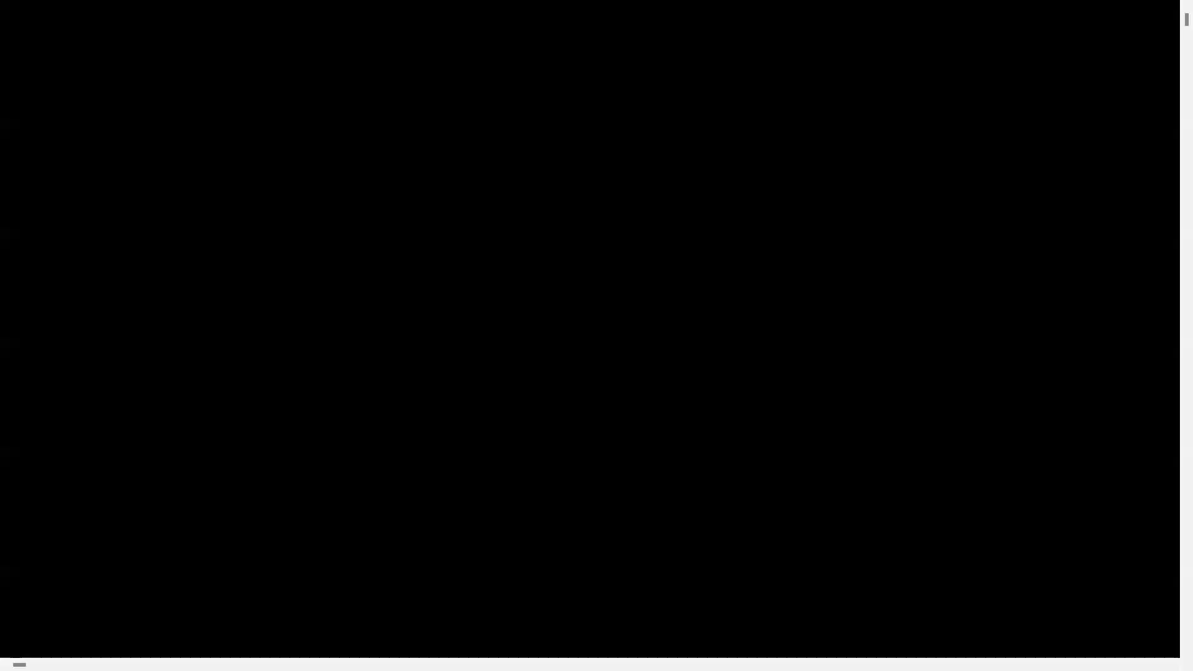
Stop all SAP instances by running 'stopsap all' at the n1hadm prompt in PuTTY.
click(287, 654)
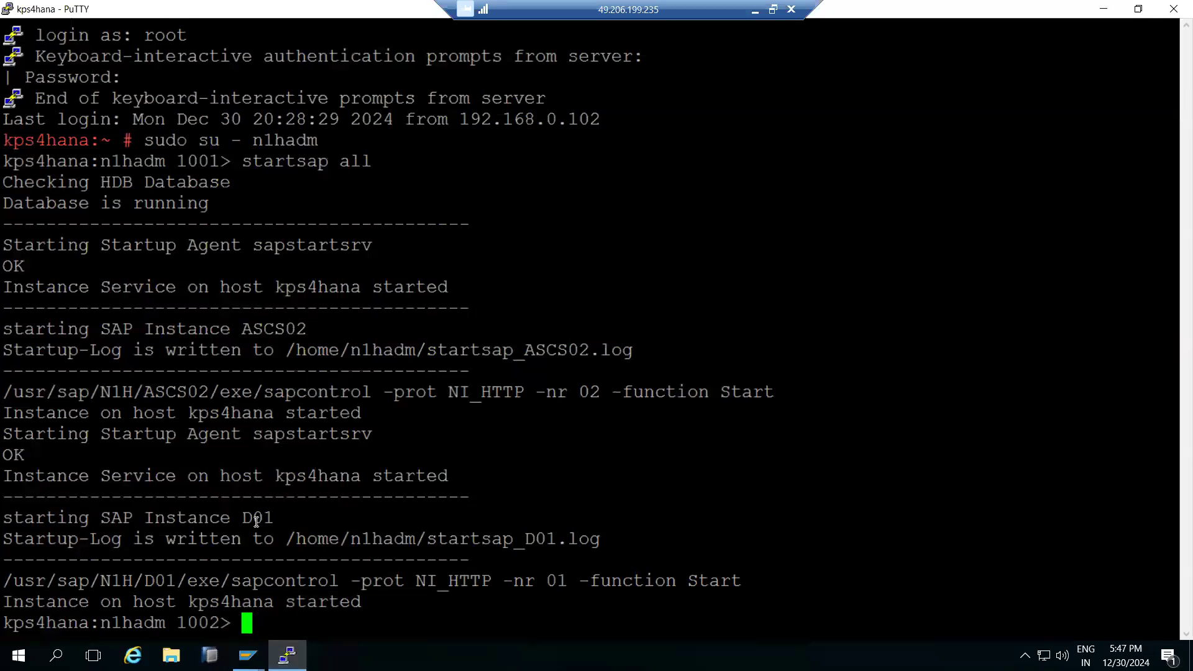
text(stopsap)
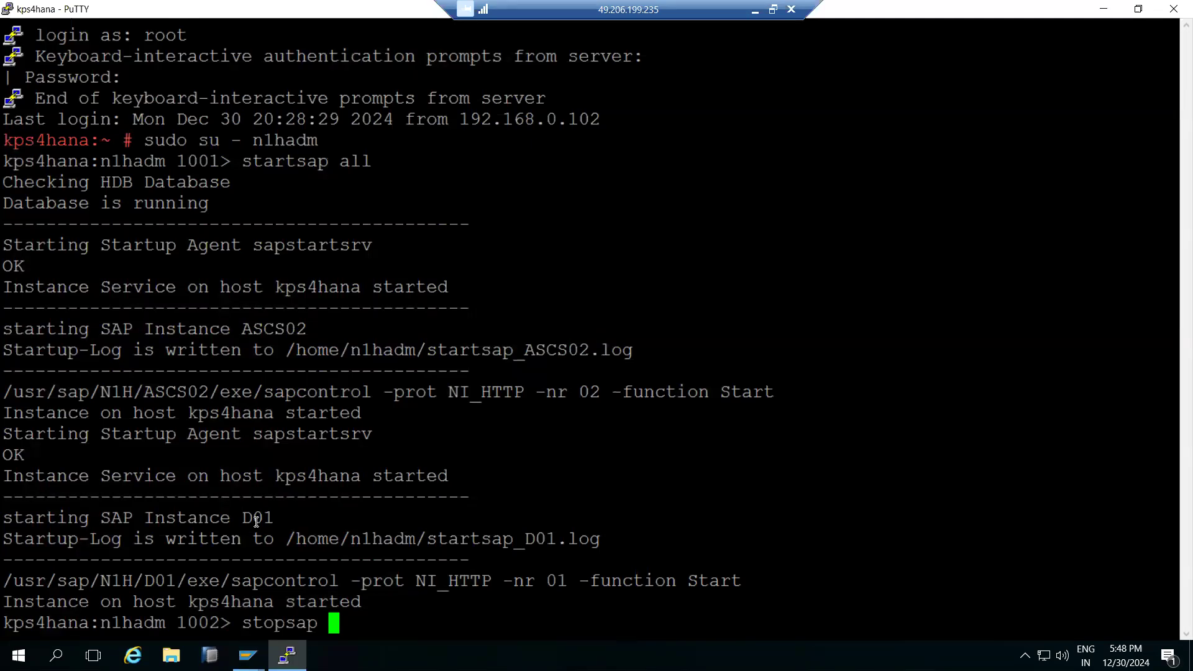
text(all)
key(BackSpace)
key(BackSpace)
key(BackSpace)
text(r3)
key(BackSpace)
key(BackSpace)
text(all)
key(Return)
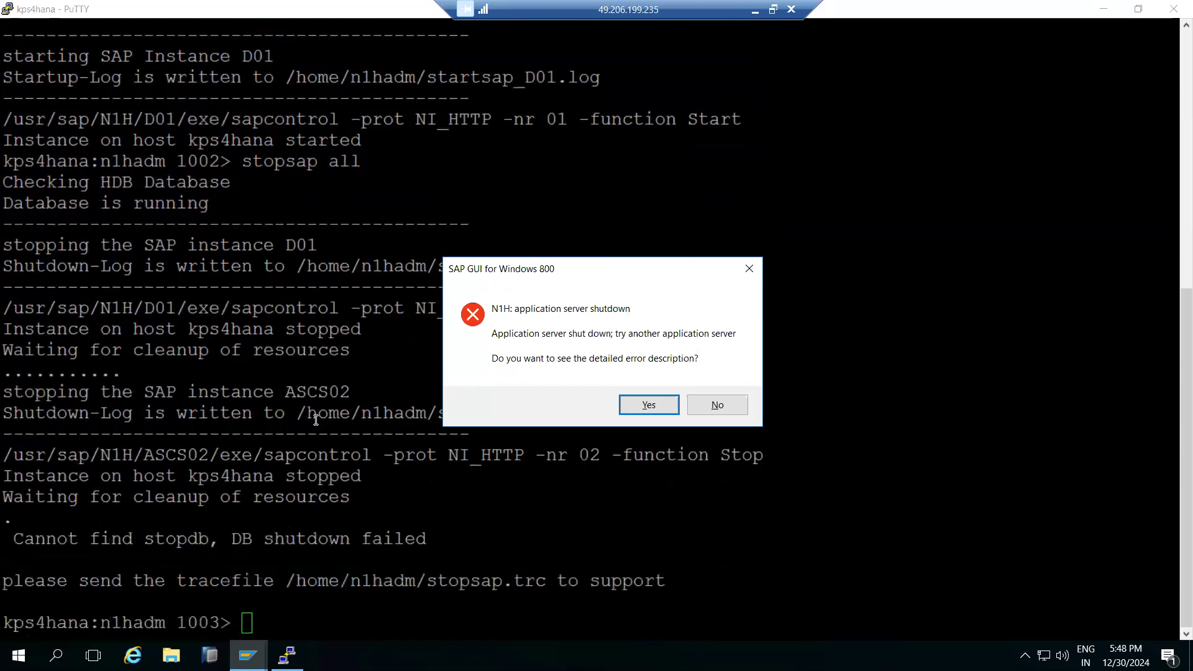
Decline the SAP GUI error details, then run 'startsap all' in PuTTY to bring instances back up.
scroll(316, 420, up, 5)
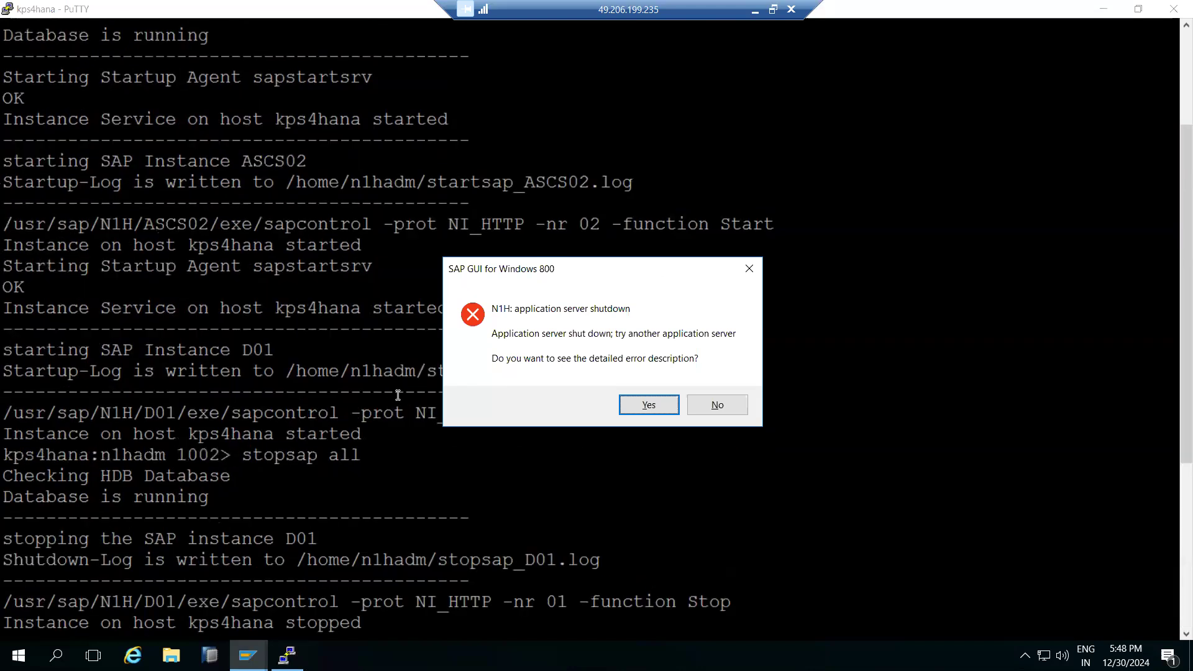
click(716, 405)
scroll(717, 404, down, 5)
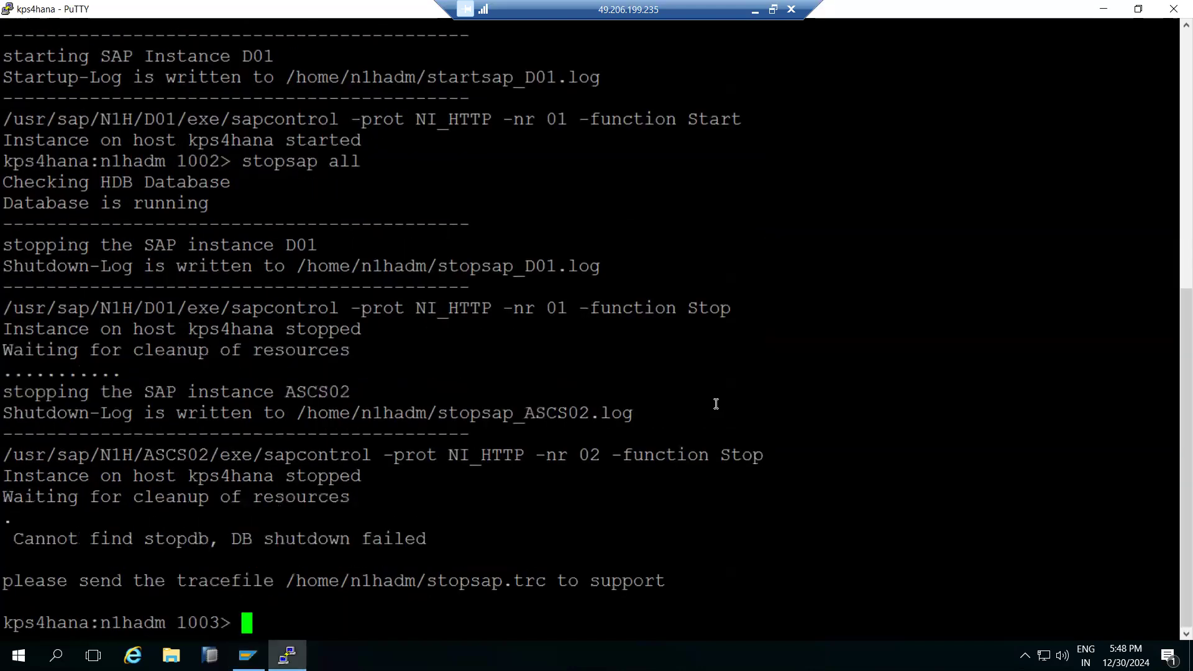
text(startsap all)
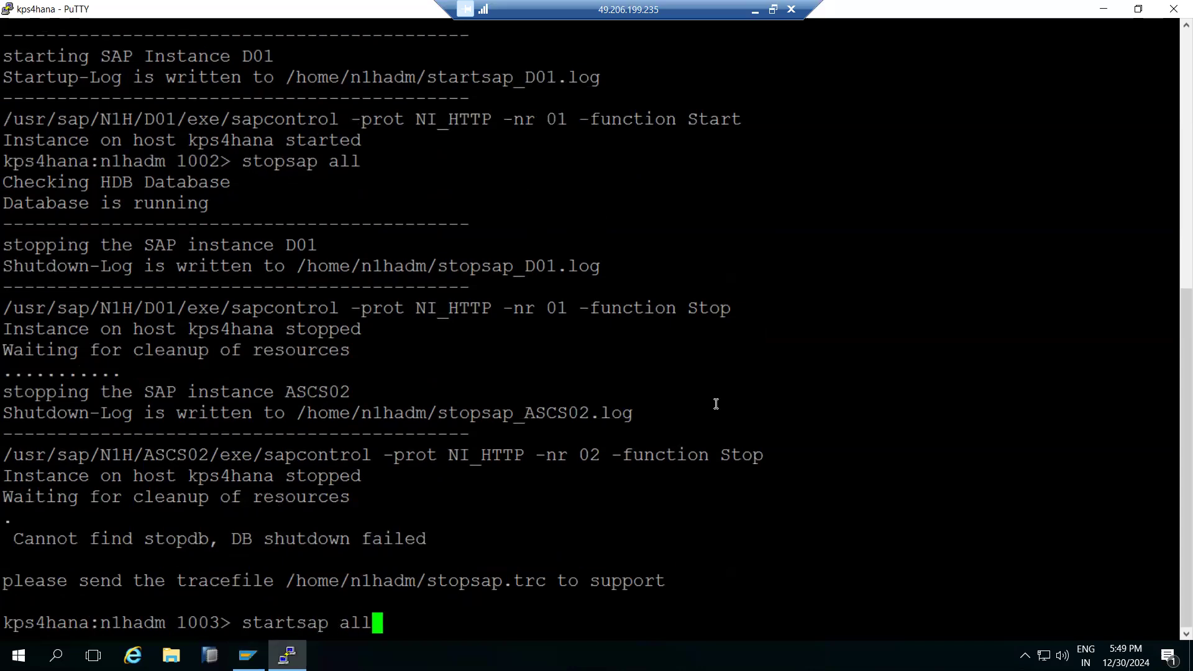
key(Return)
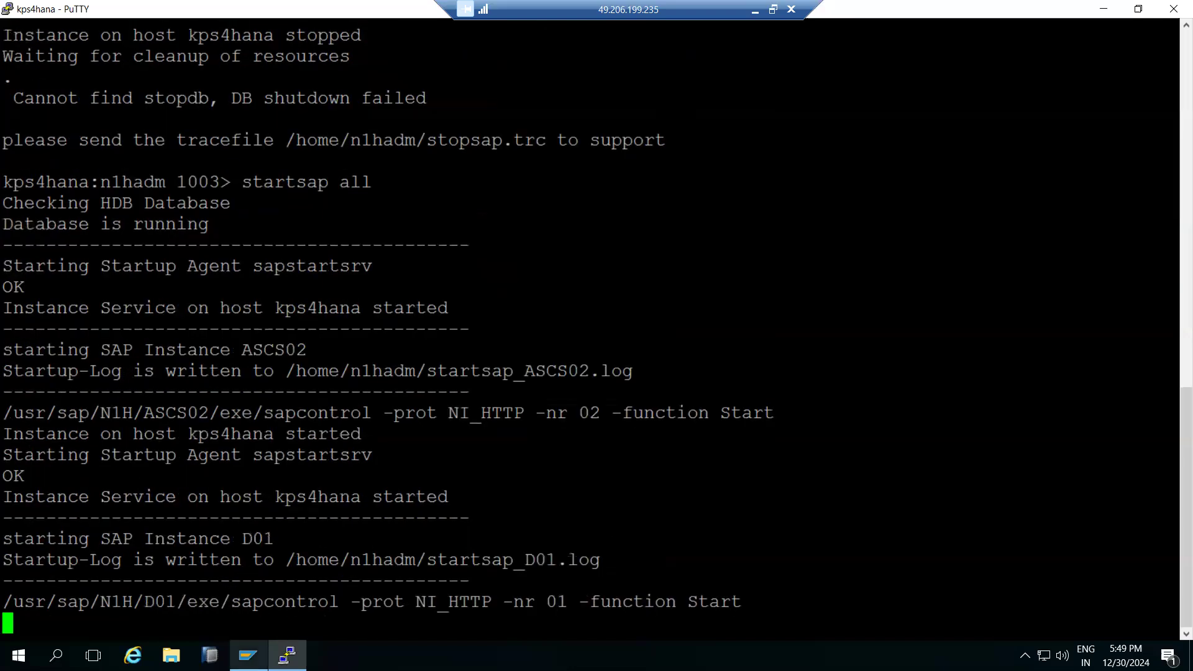
mouse_move(248, 656)
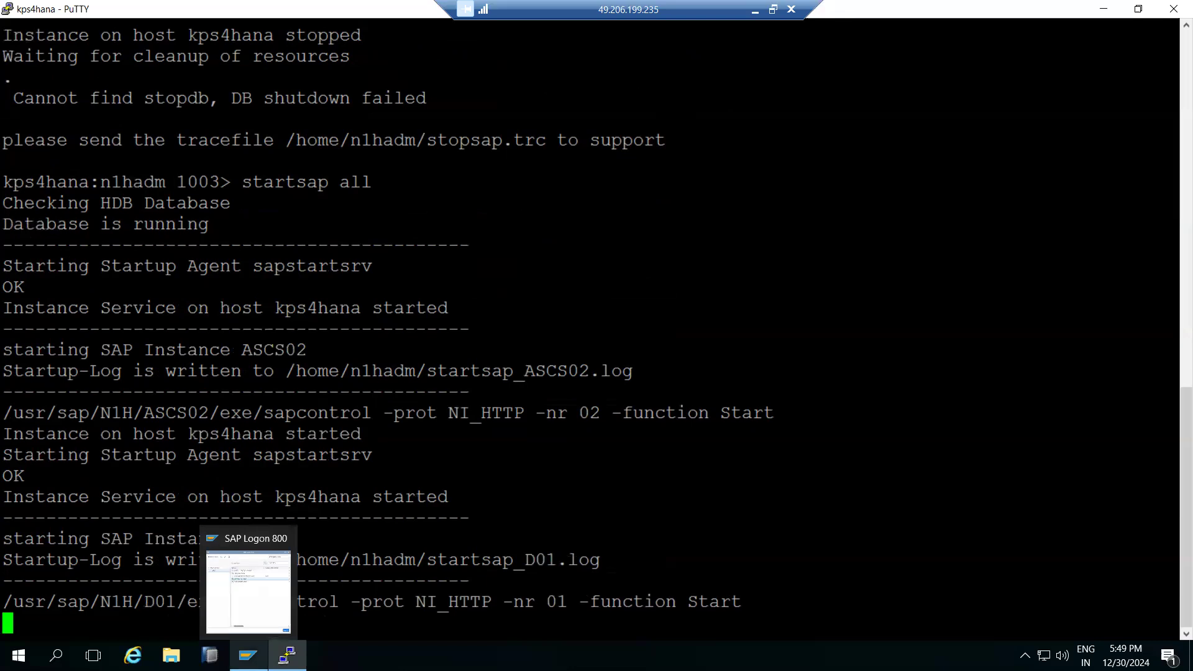
Log back on to the SAP NW ON HANA system from SAP Logon.
click(248, 656)
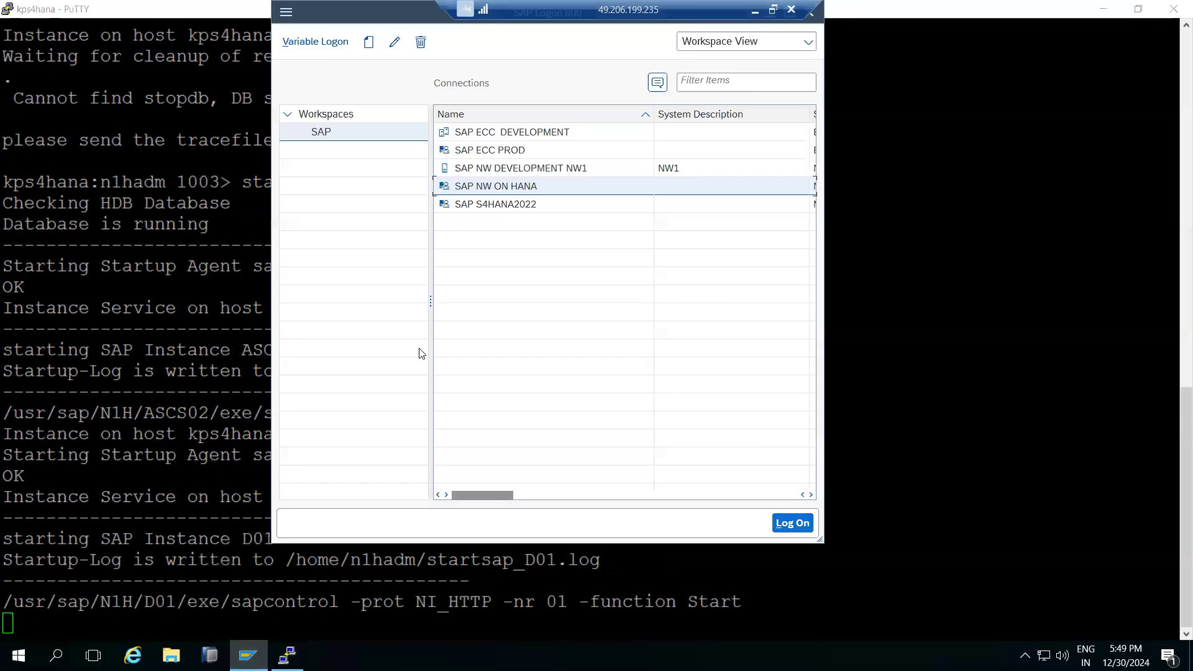
double_click(484, 188)
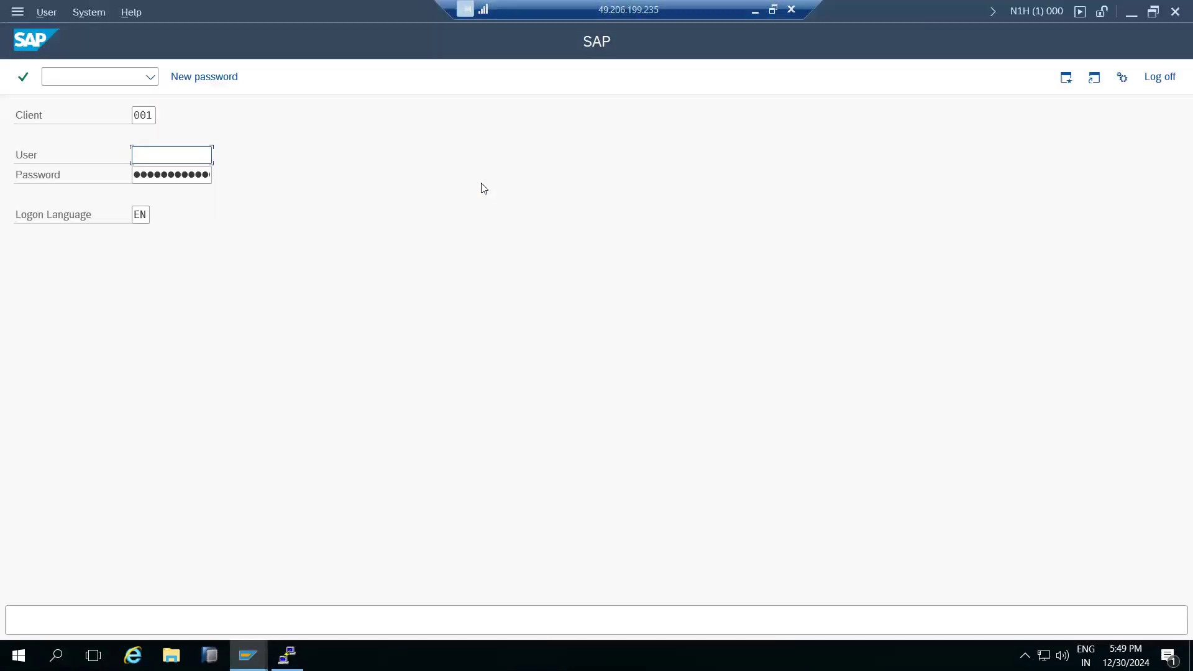
text(basis)
key(Tab)
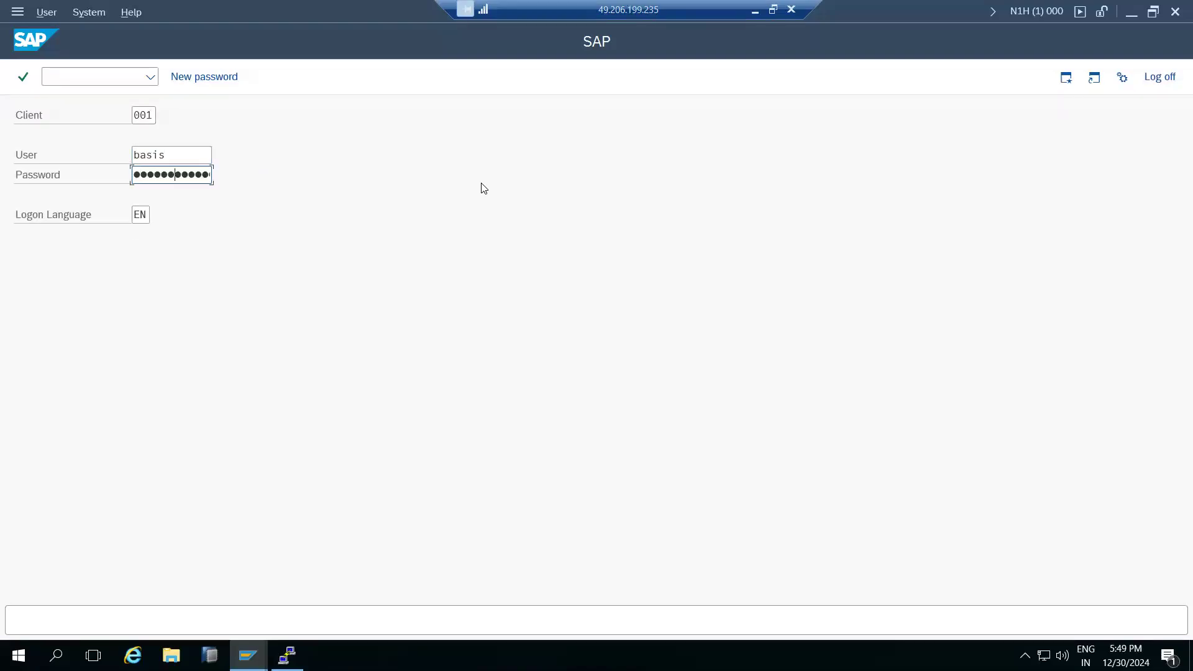
key(Return)
Check SM50 shows 11 work processes (4 dialog, 4 background), then return to Easy Access.
text(sm50)
key(Return)
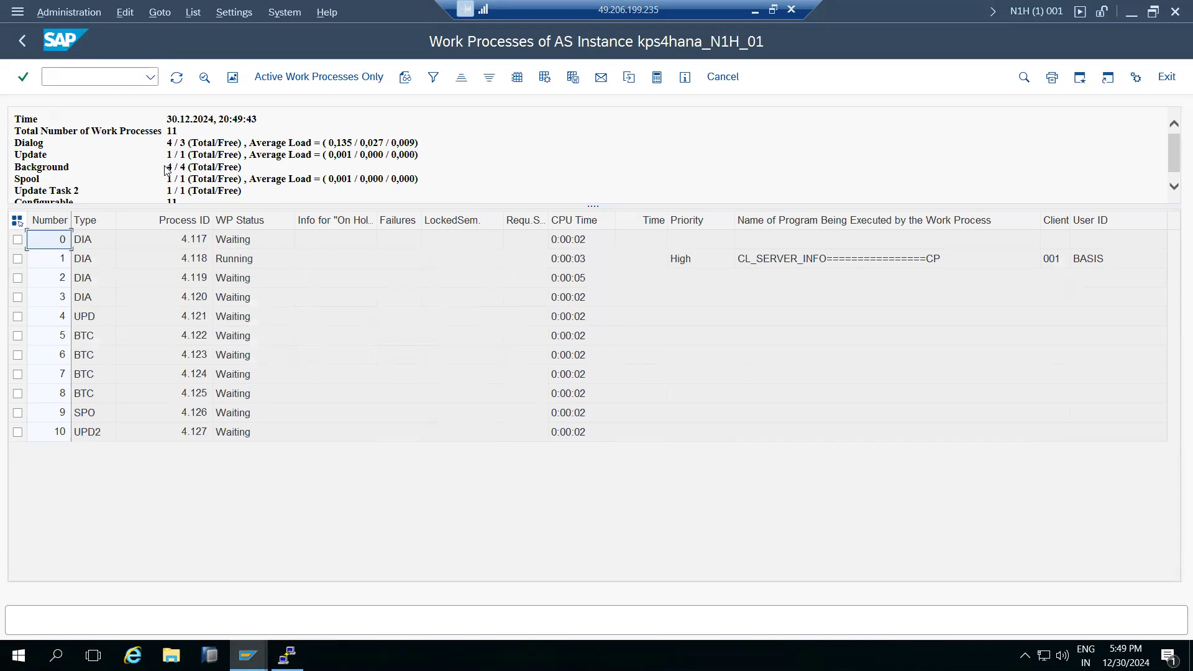
drag(583, 205, 583, 240)
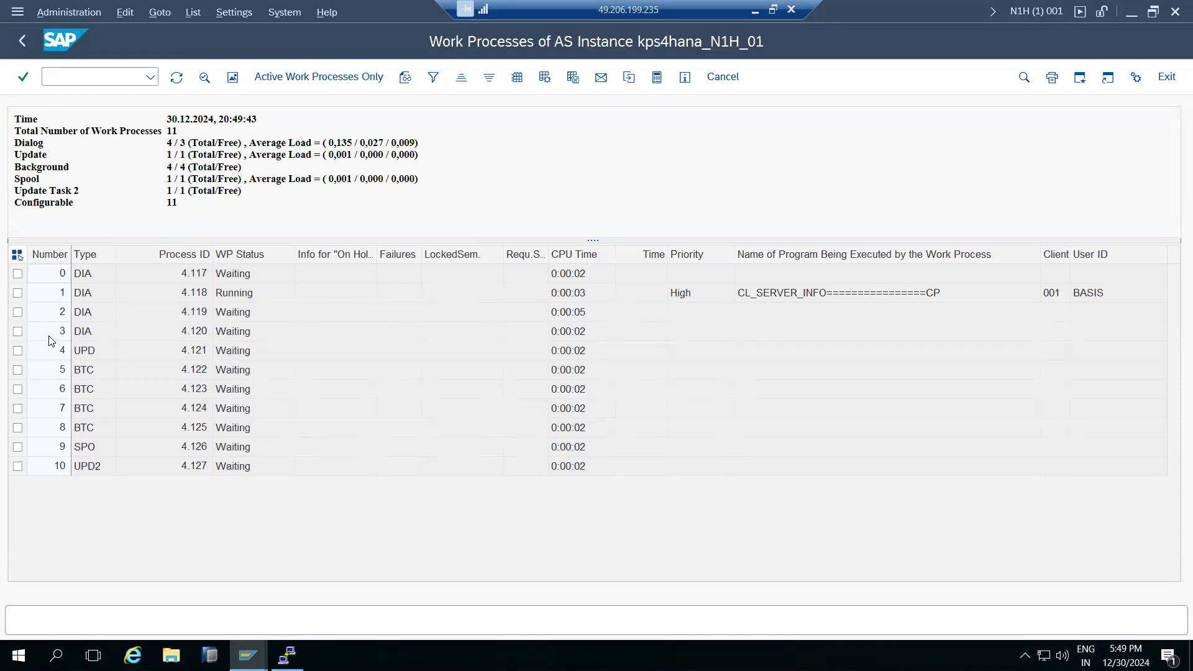
click(22, 41)
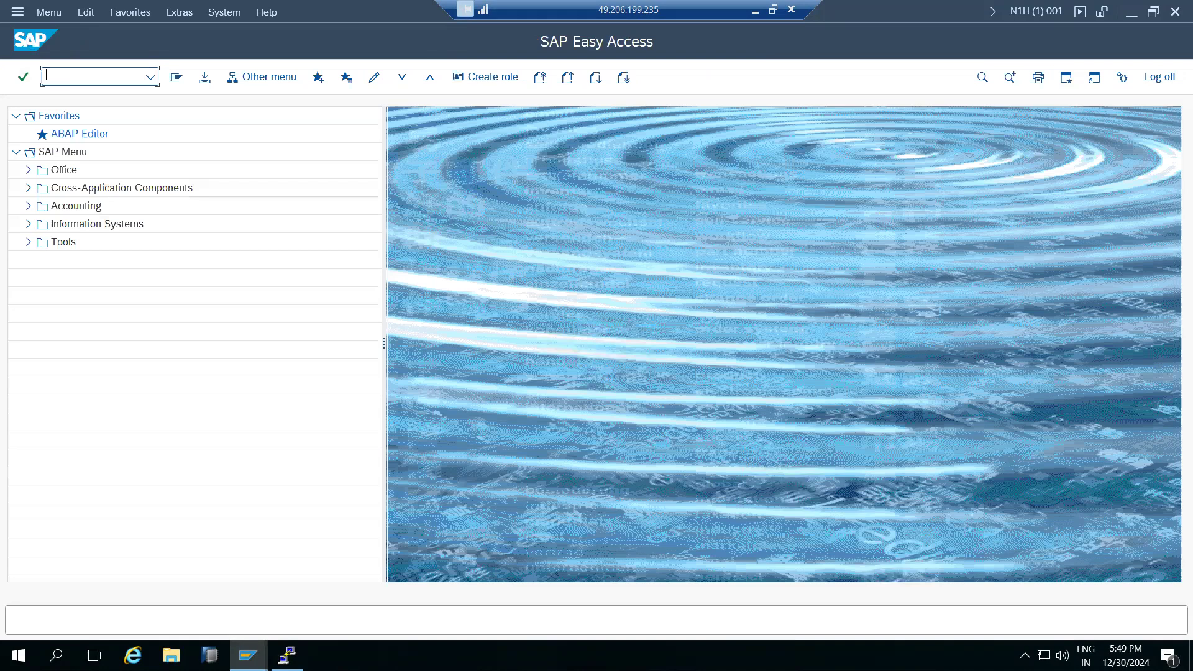
Open profile N1H_D01_KPS4HANA in RZ10 extended maintenance for change and start a new parameter.
text(rz10)
key(Return)
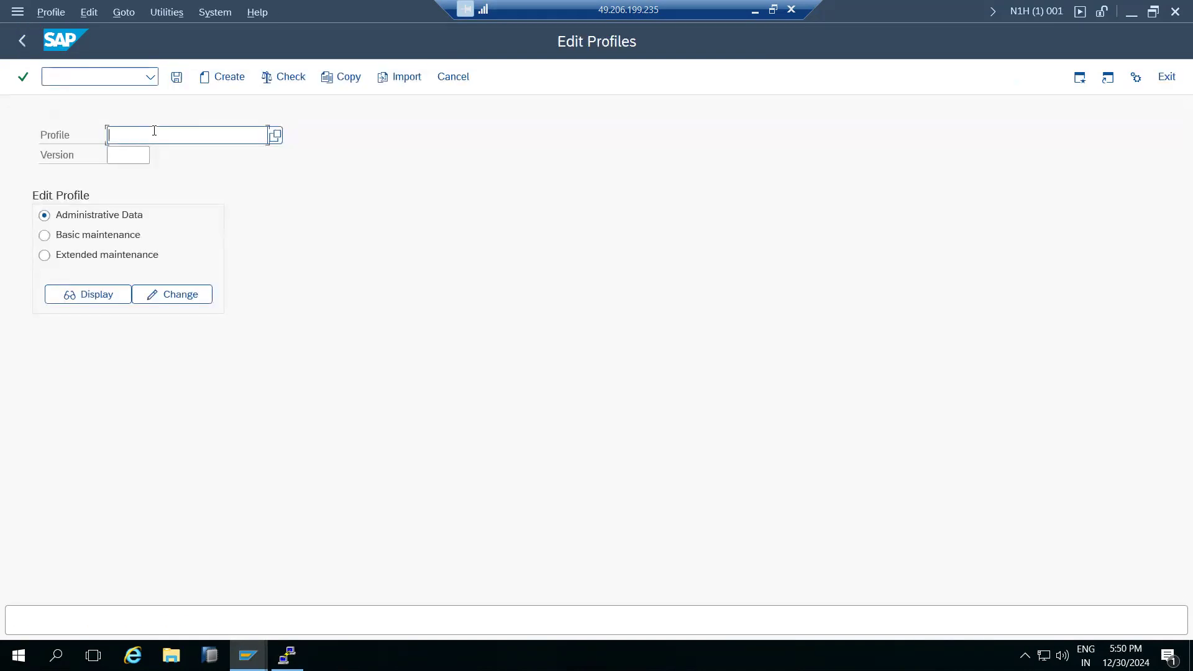
click(274, 136)
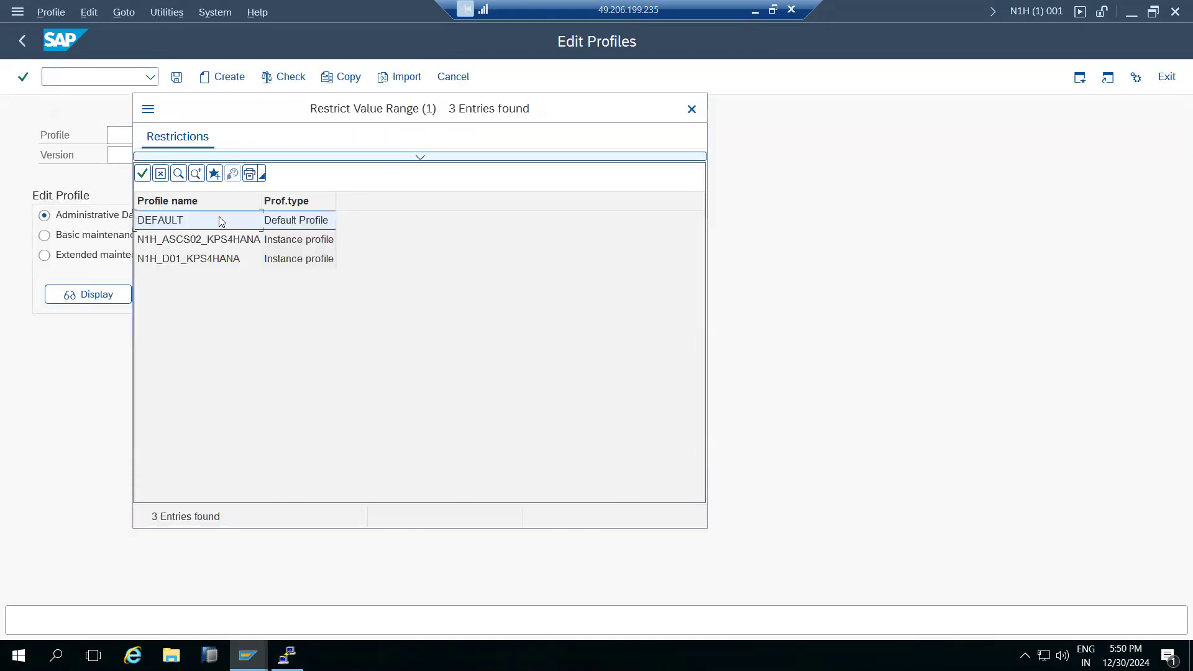
double_click(222, 258)
click(131, 255)
click(163, 296)
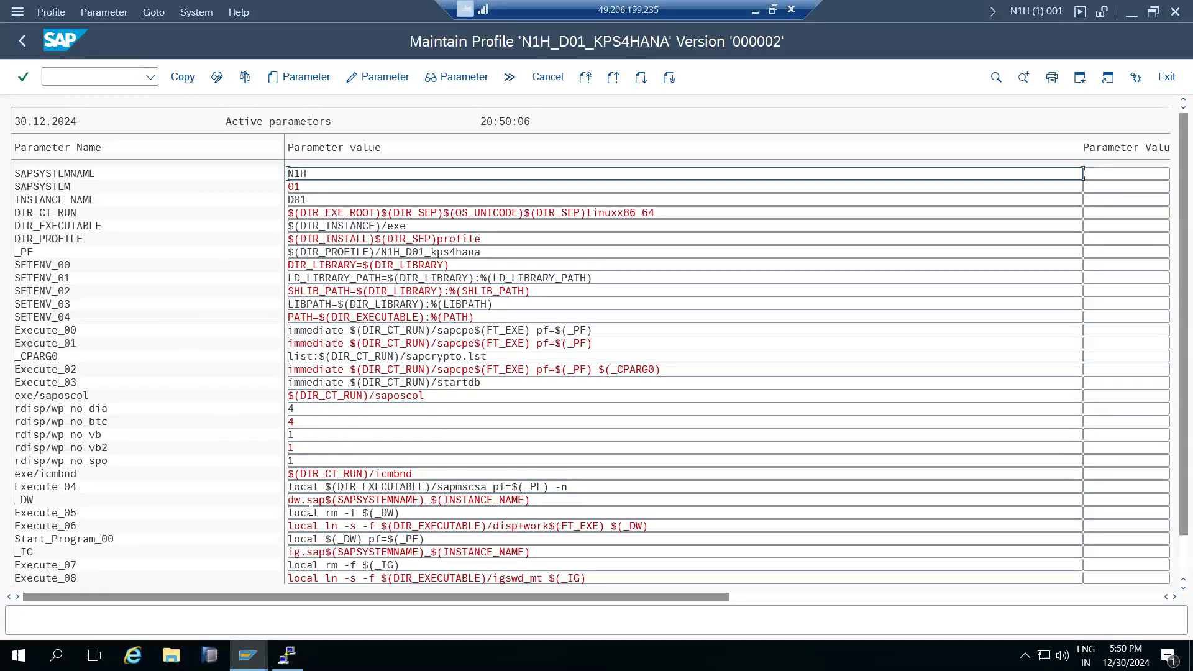
scroll(311, 511, down, 3)
scroll(310, 511, up, 2)
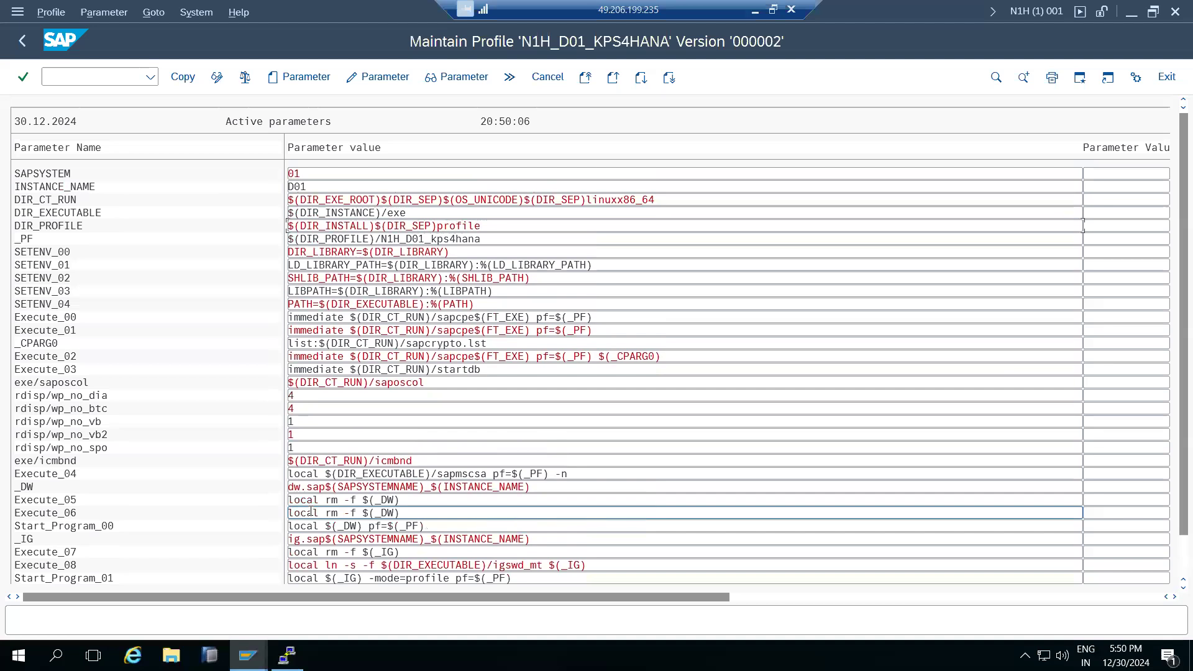
scroll(310, 511, up, 1)
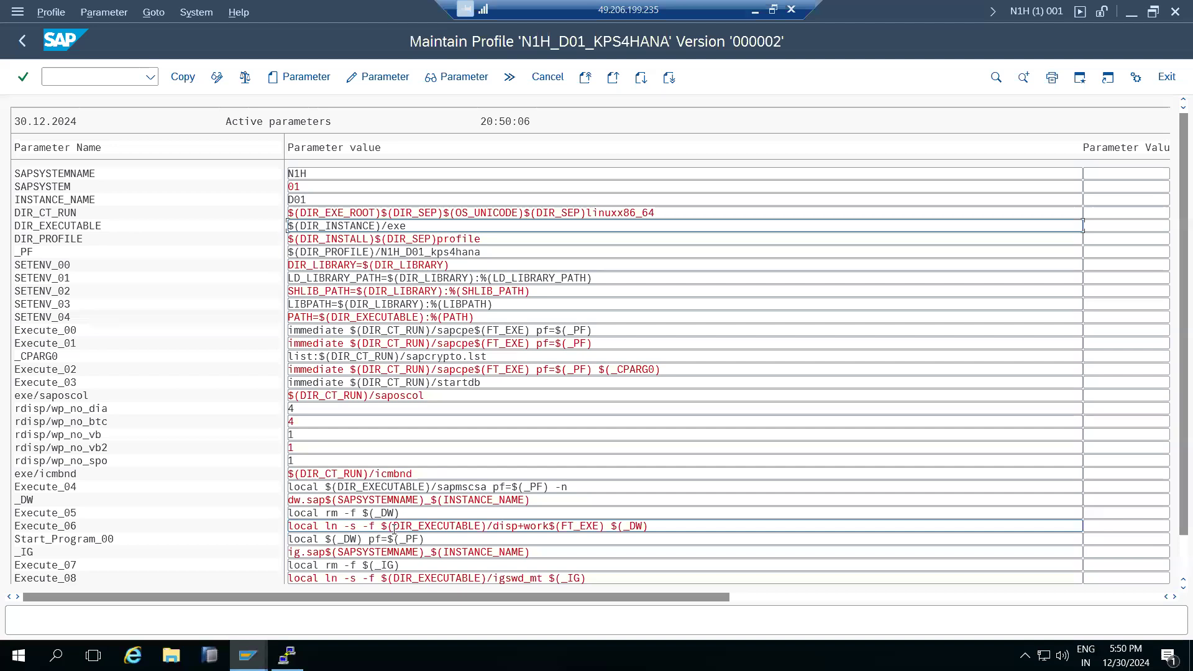
click(285, 78)
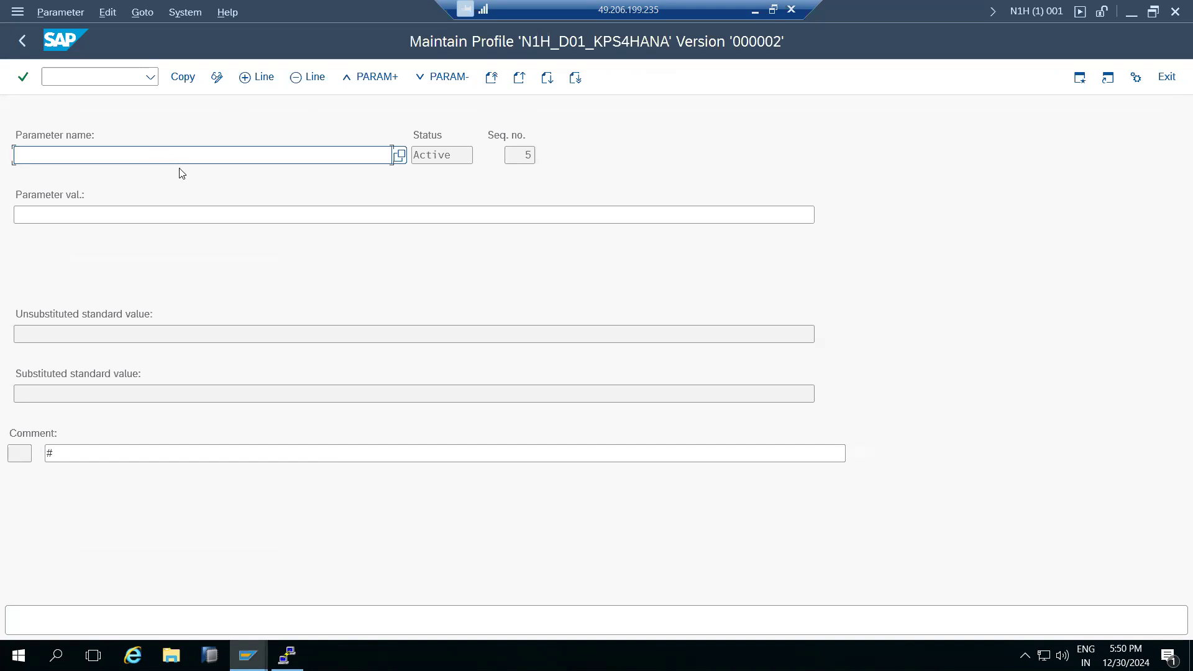
Search parameter names for 'log' and select login/failed_user_auto_unlock.
click(400, 155)
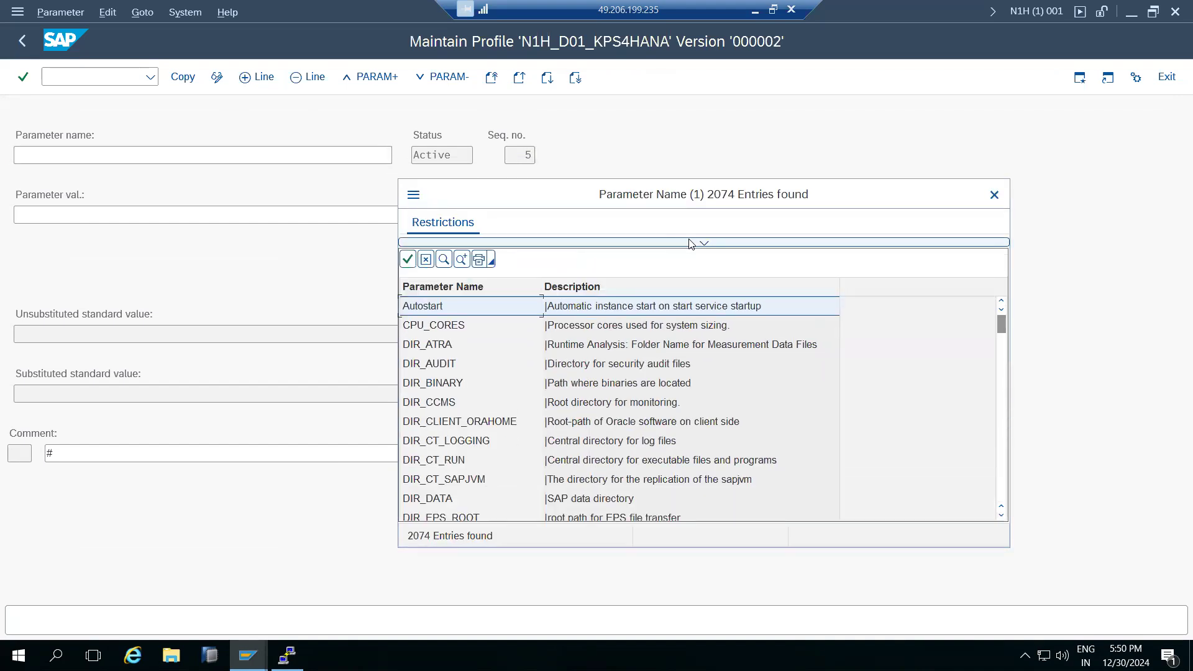
click(703, 244)
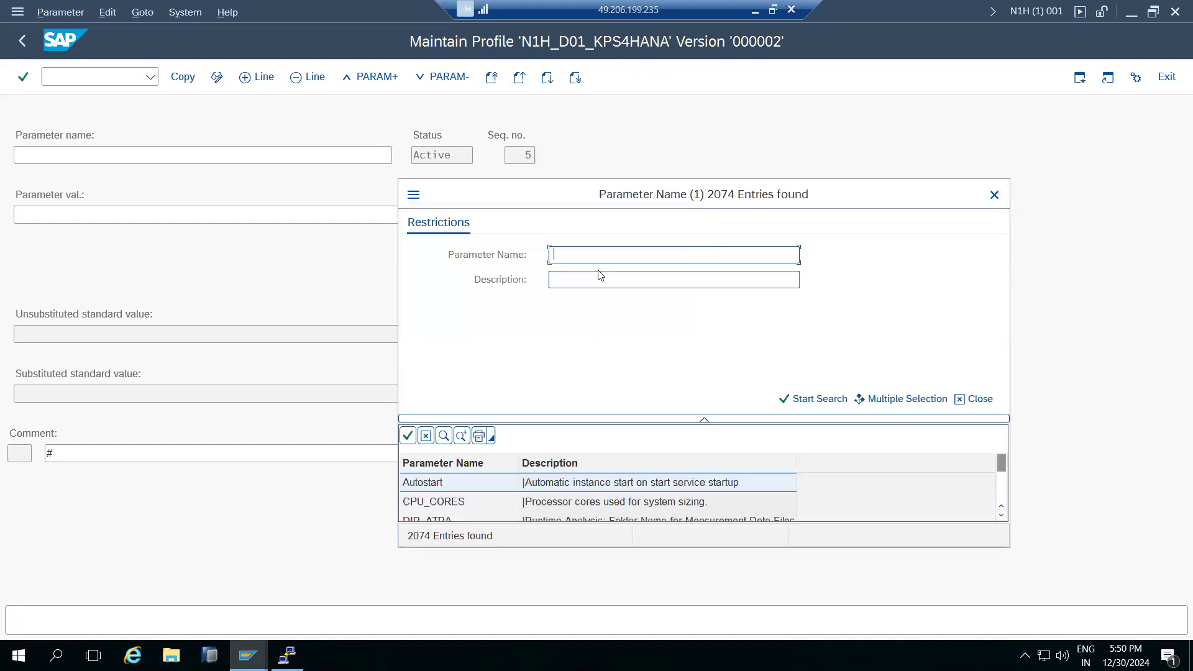
text(login*)
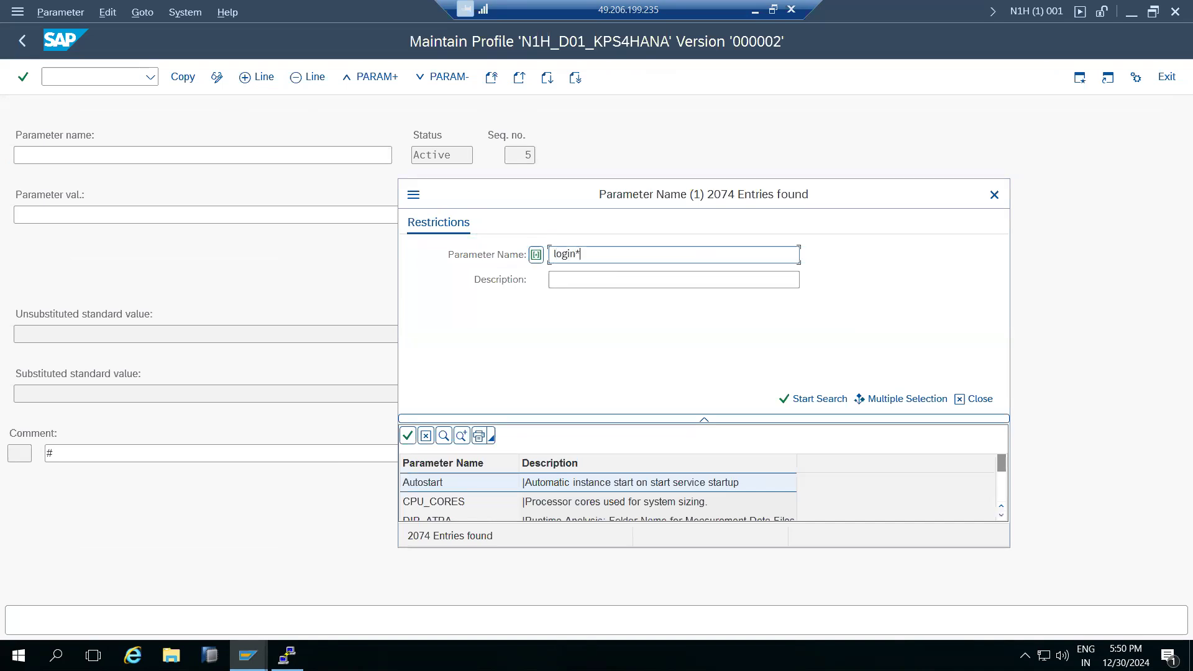
key(Return)
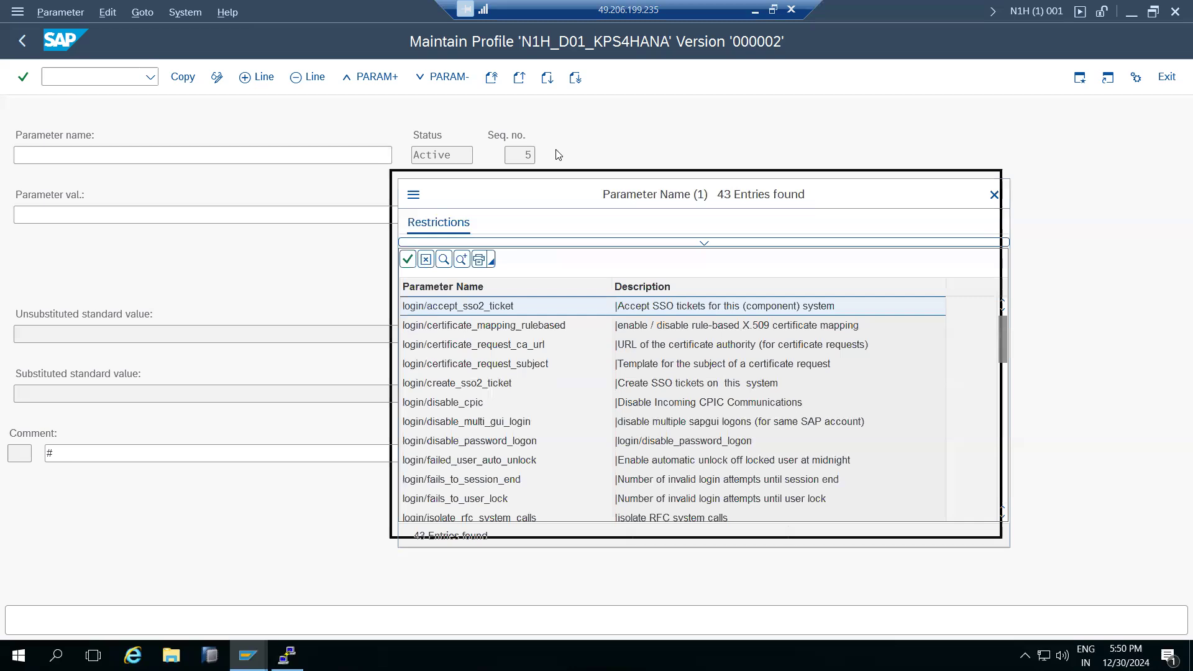
drag(572, 155, 530, 49)
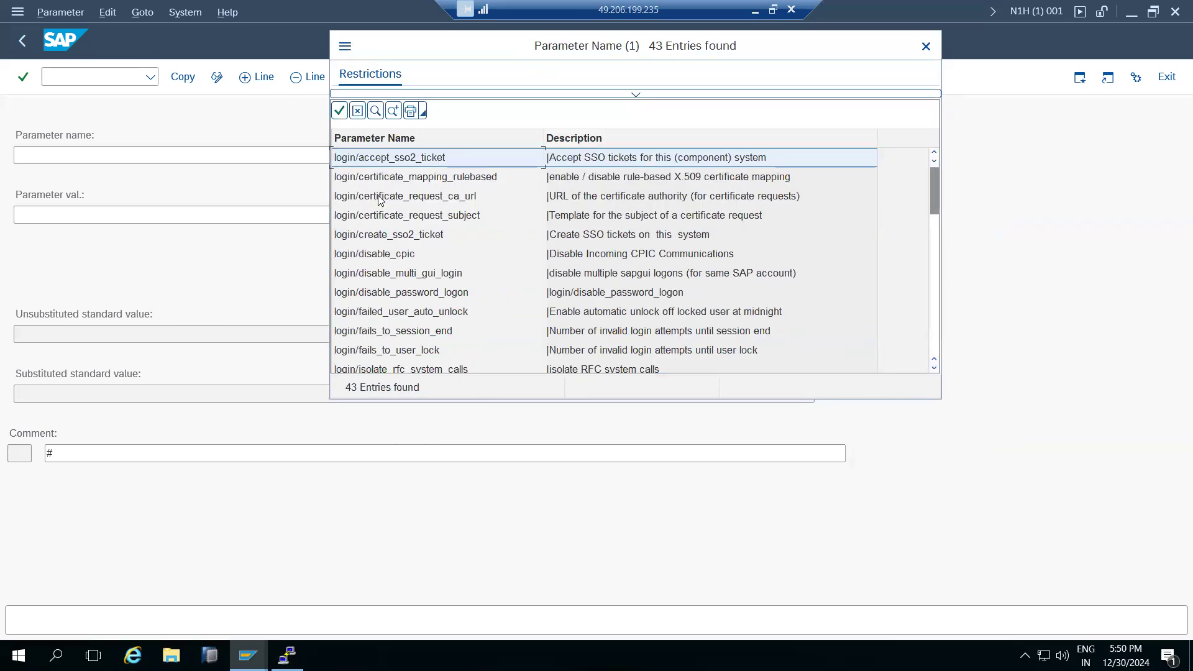
click(393, 314)
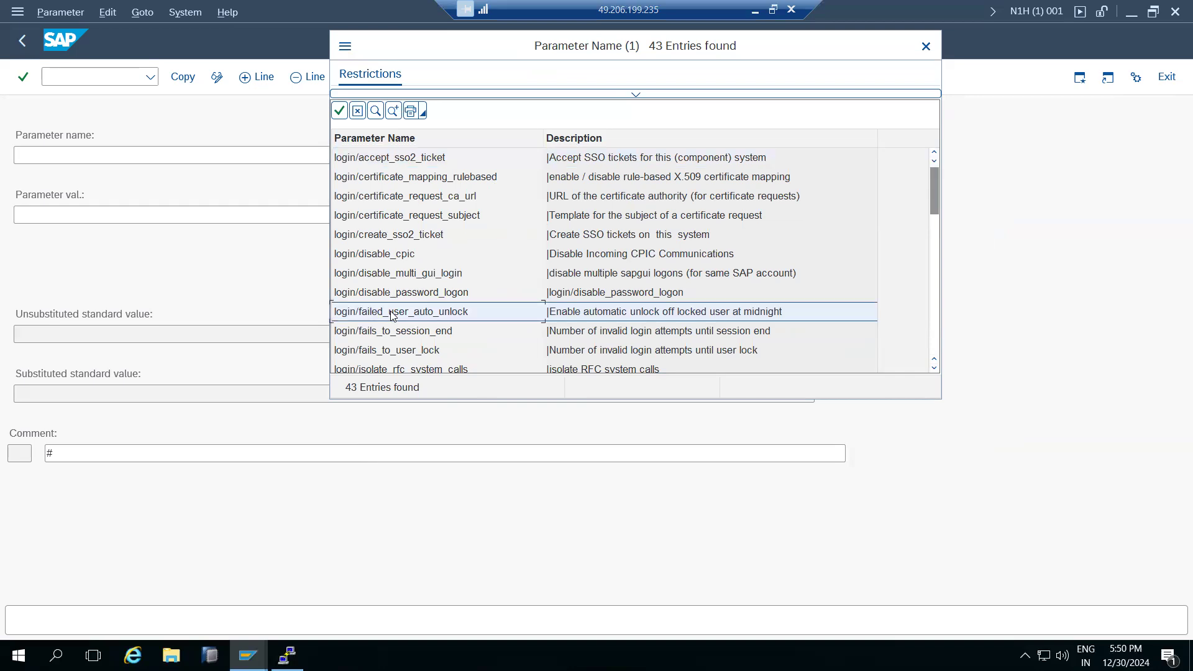
double_click(657, 316)
Give it the value basis and copy it into the profile despite the invalid-boolean warning.
click(66, 208)
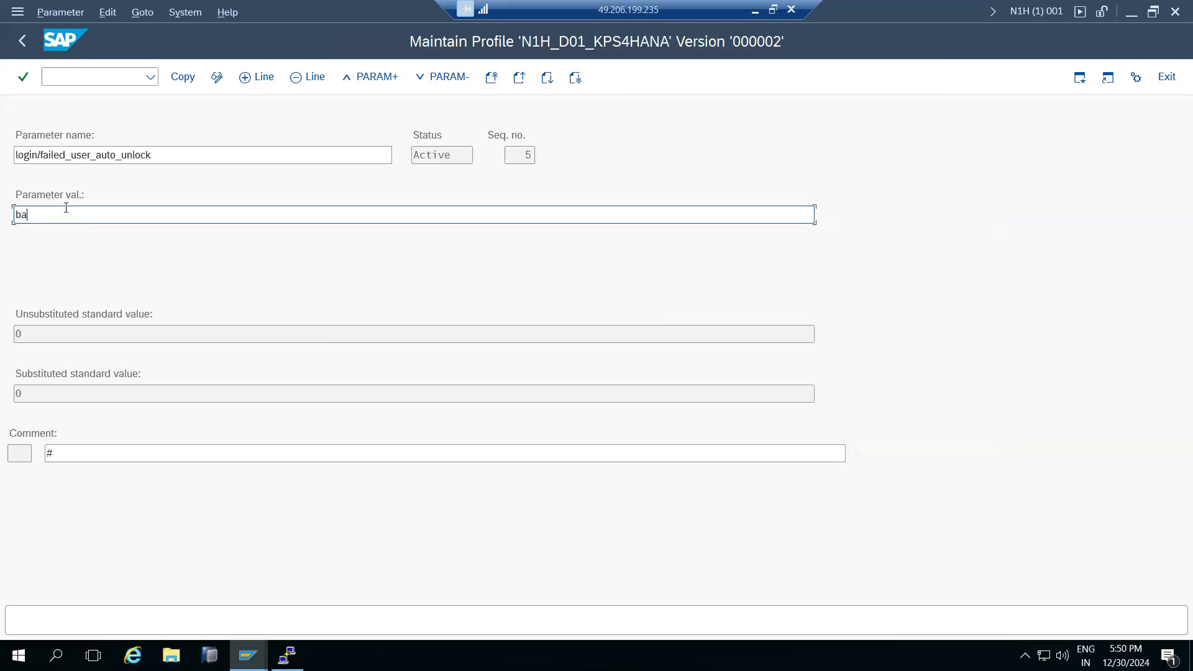
click(181, 80)
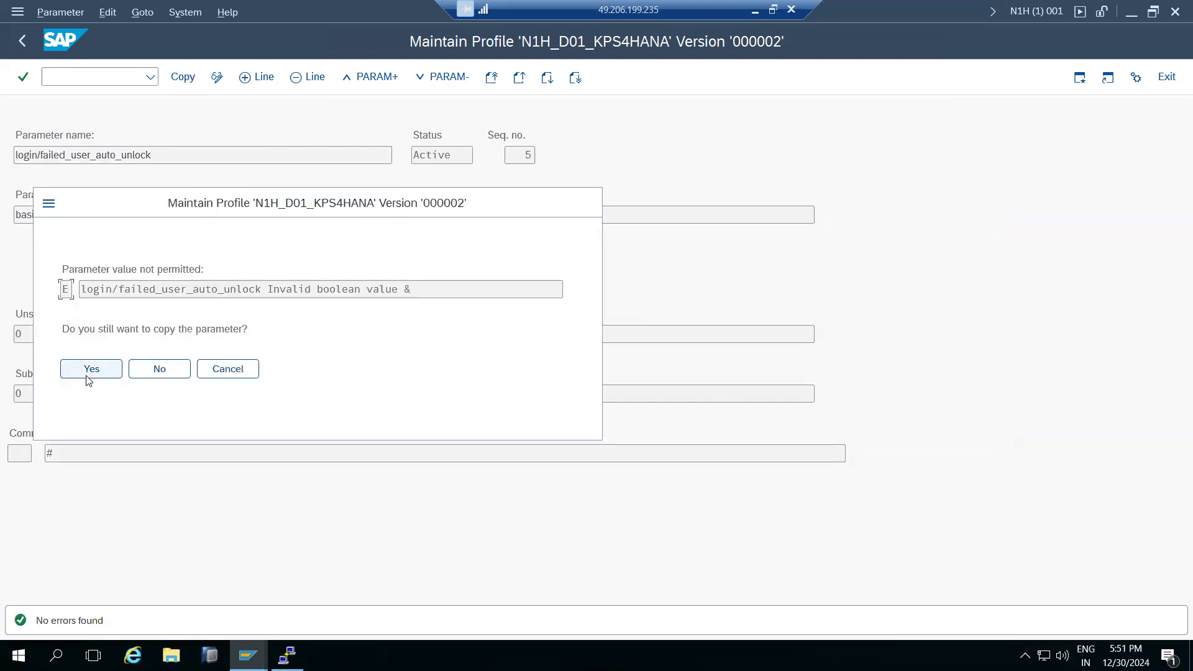
click(91, 369)
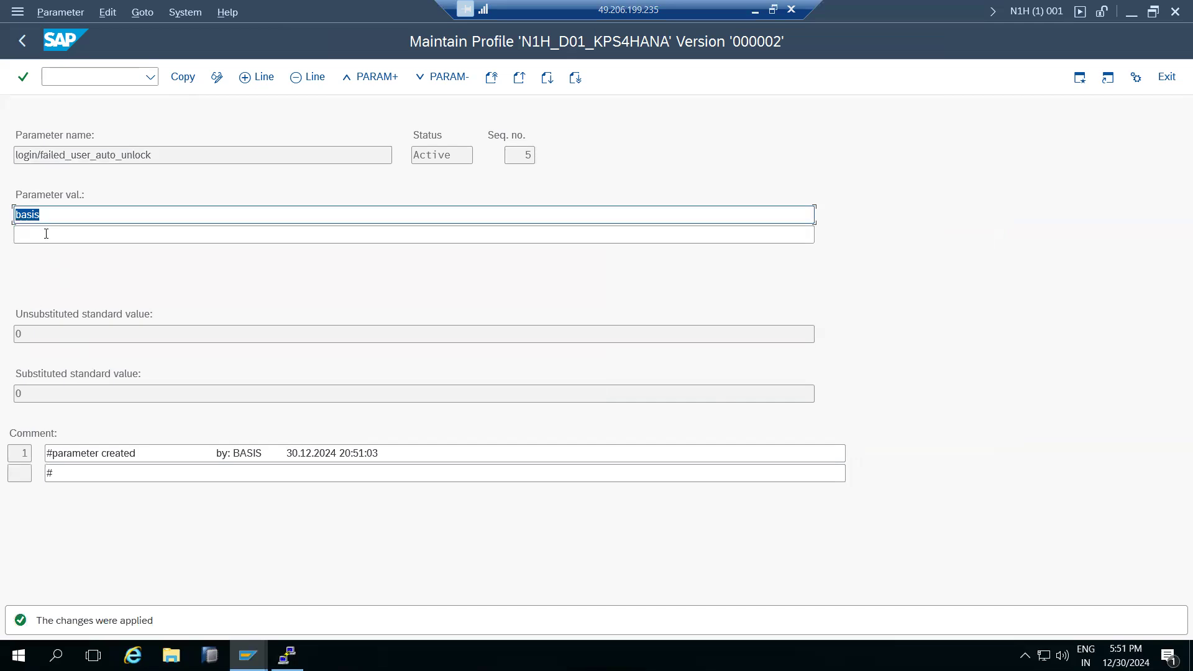
click(180, 89)
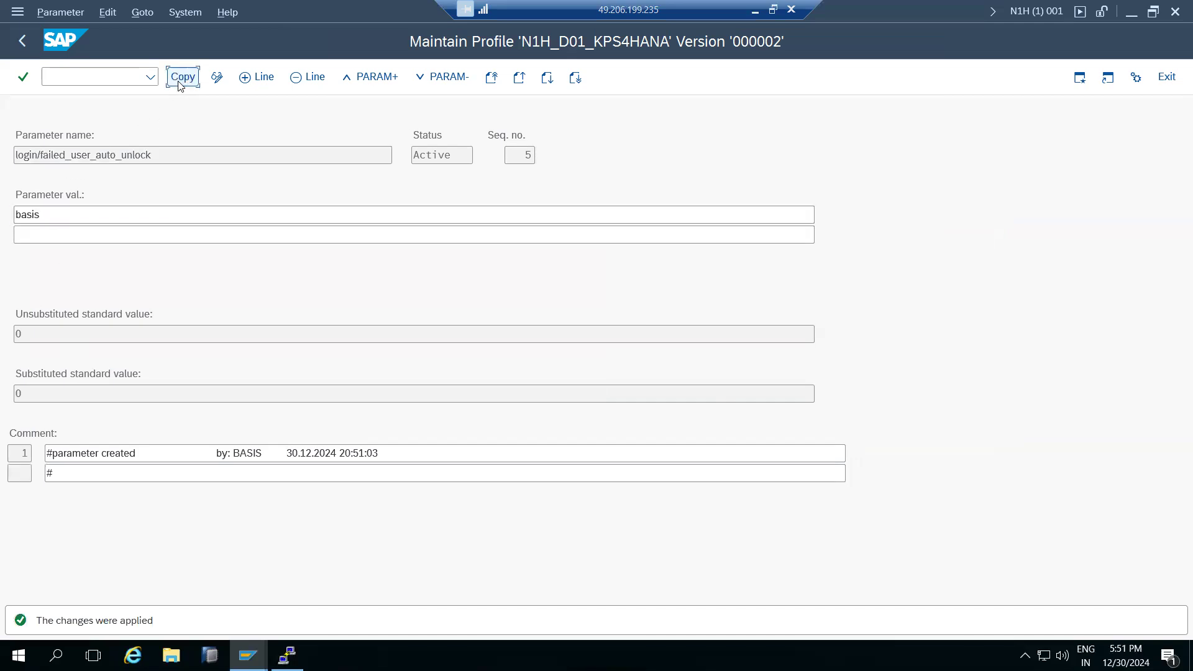
click(87, 368)
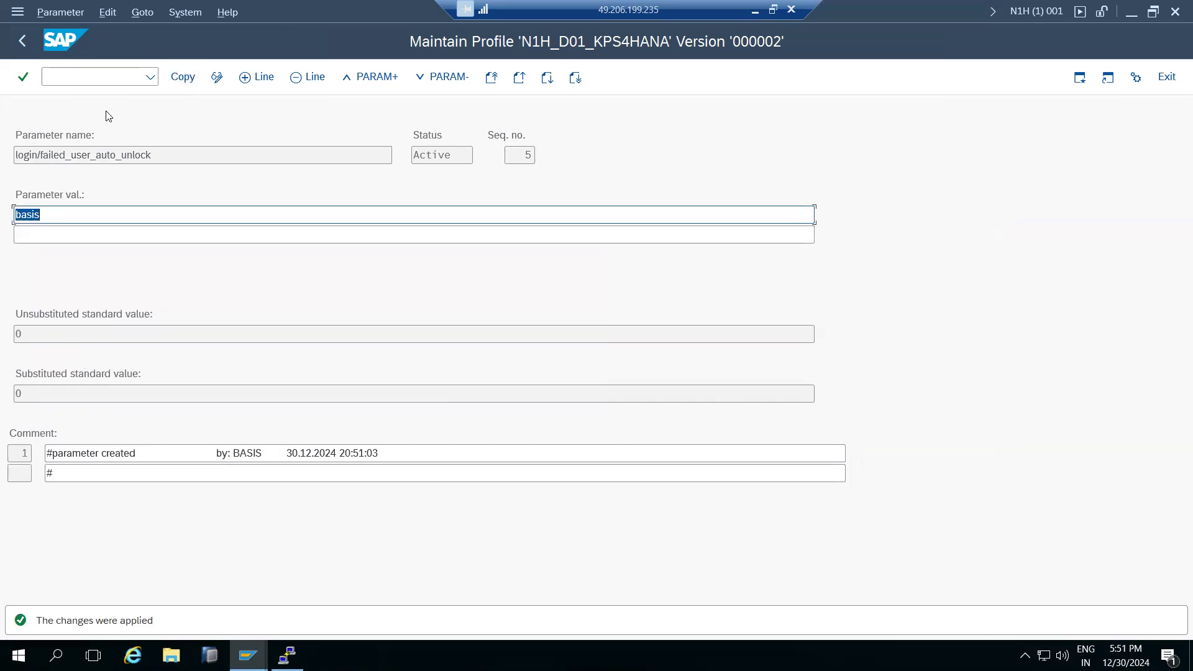
click(24, 48)
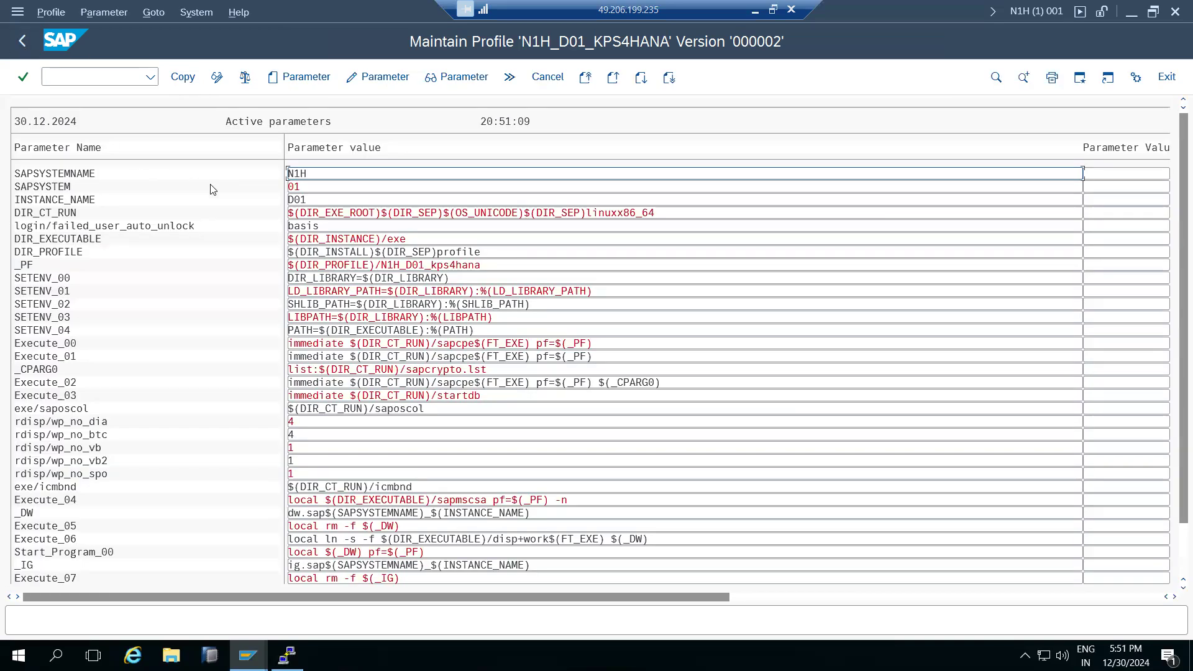
Create another parameter and search parameter names matching logi*.
click(303, 79)
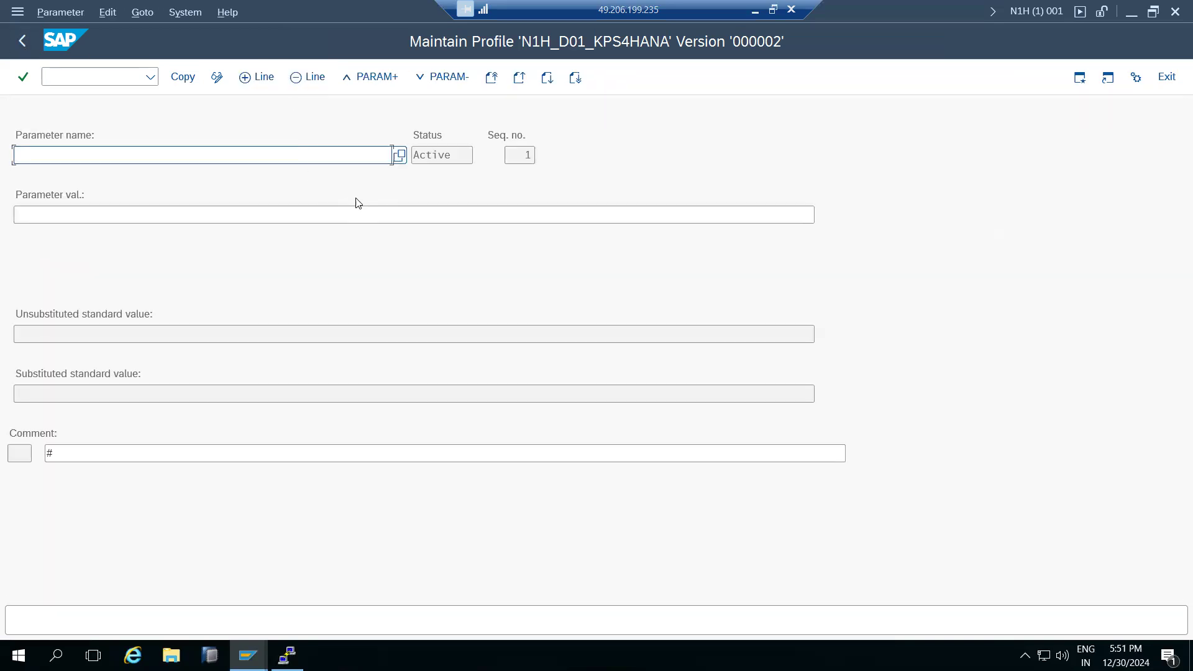
click(401, 156)
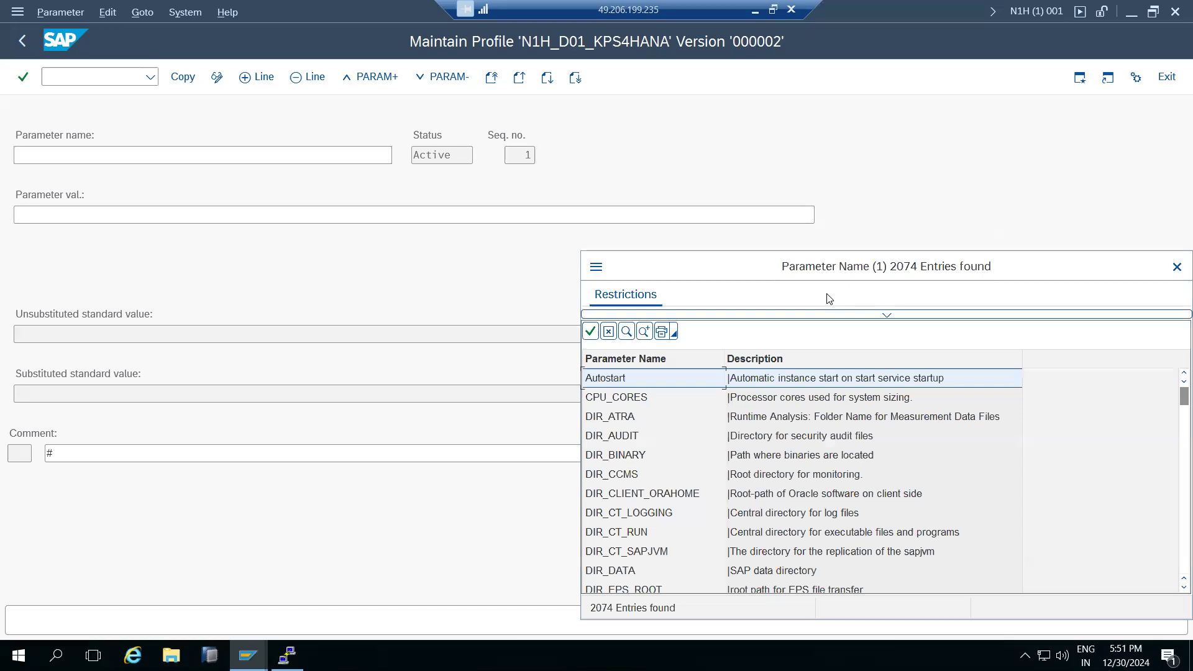
drag(910, 264, 644, 103)
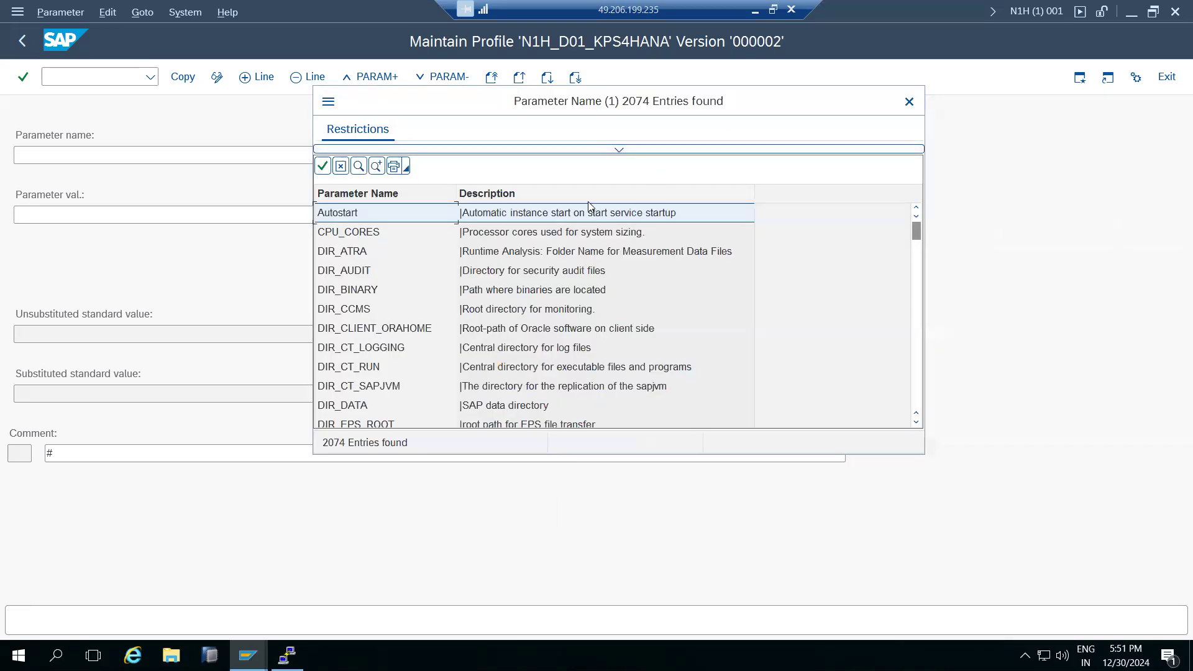
click(619, 149)
text(logi*)
key(Return)
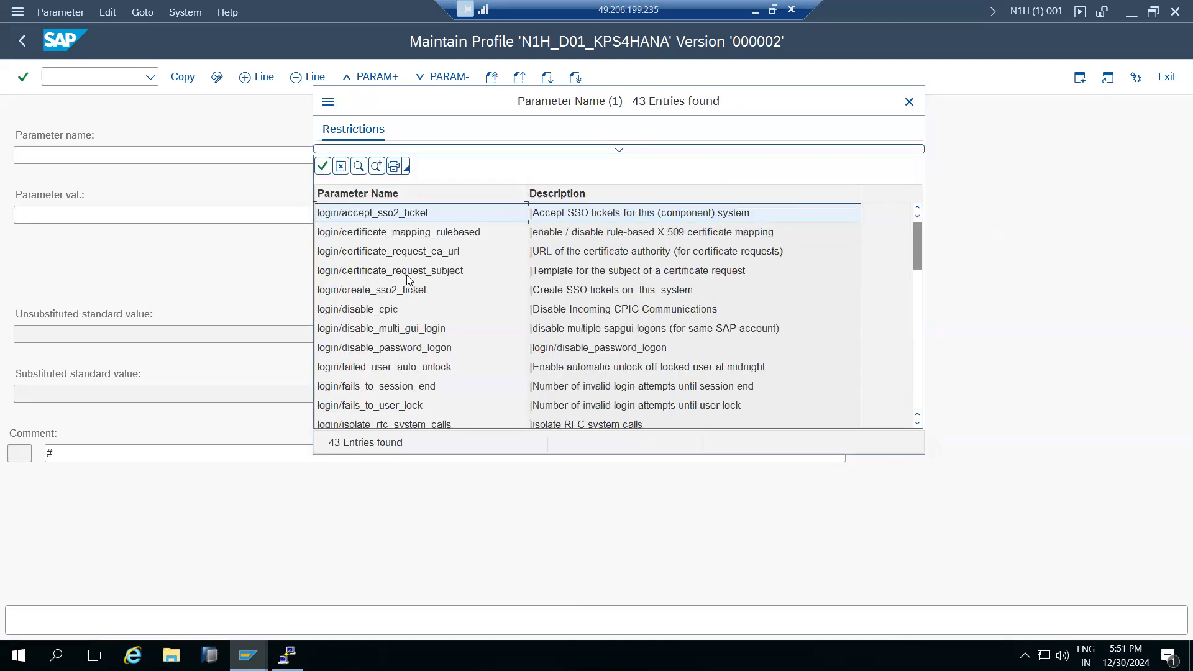
Pick login/no_automatic_user_sapstar from the results, set it to 0 and copy it into the profile.
scroll(393, 348, down, 3)
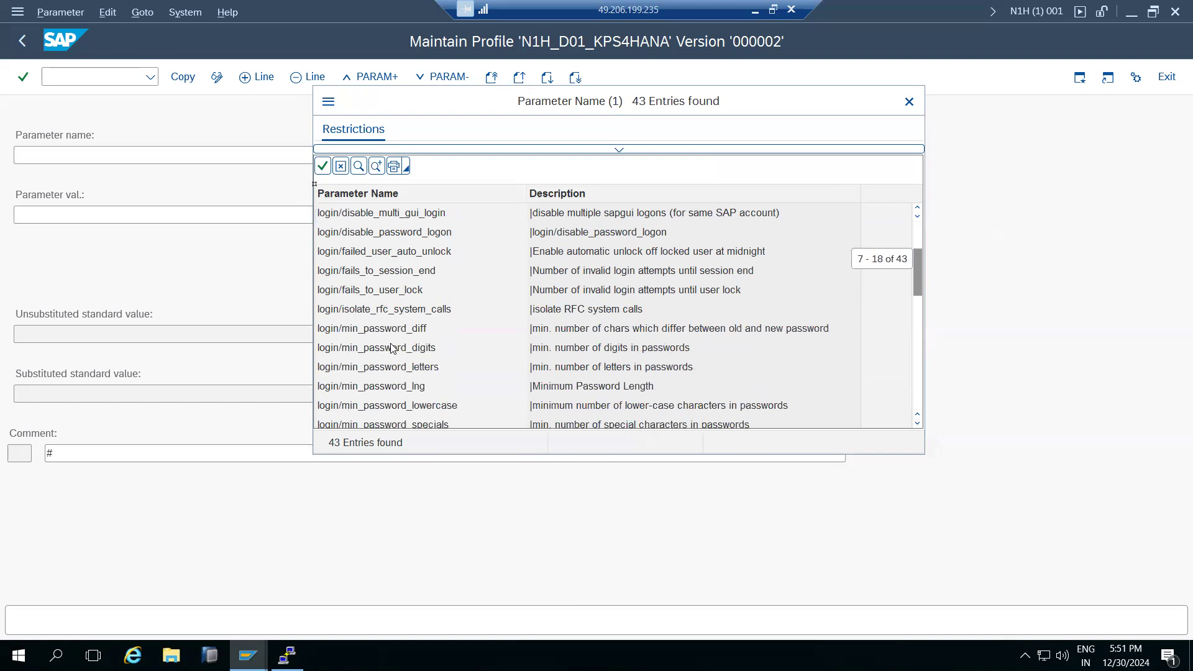
scroll(387, 335, down, 1)
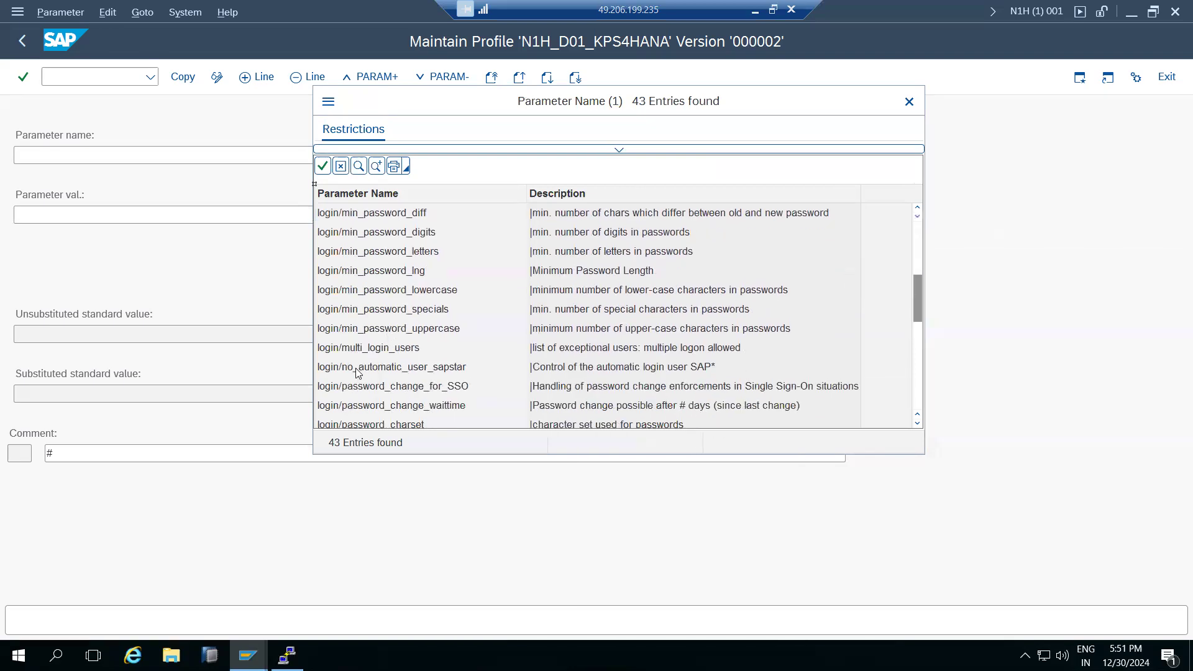
click(653, 370)
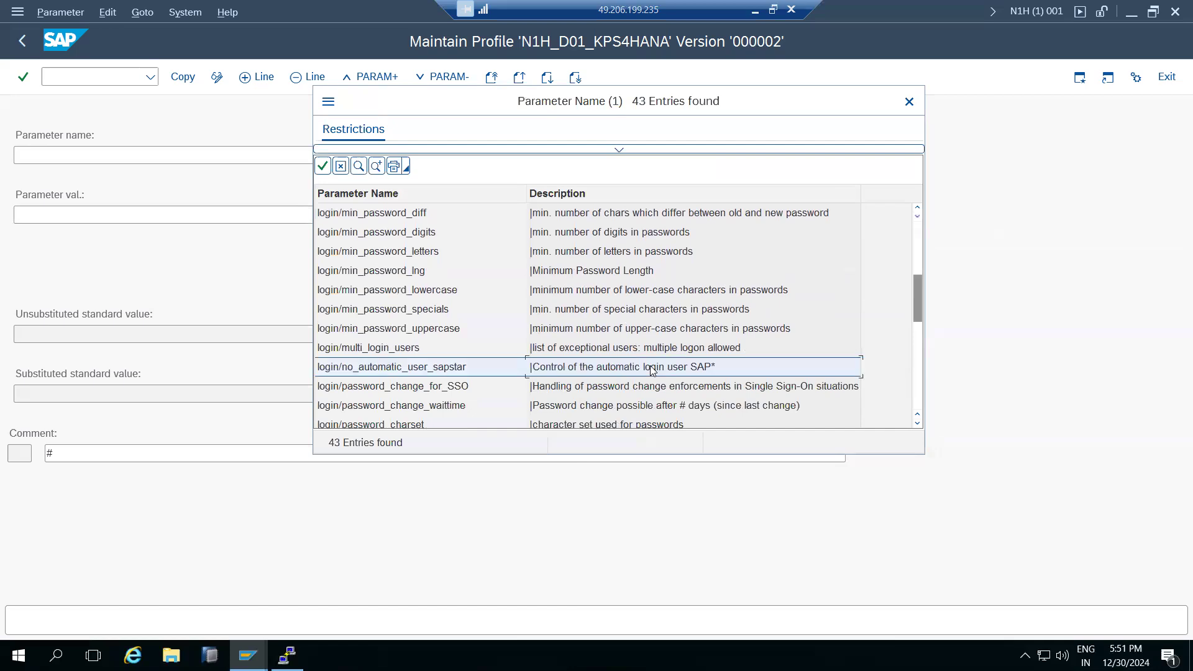
click(590, 330)
click(595, 274)
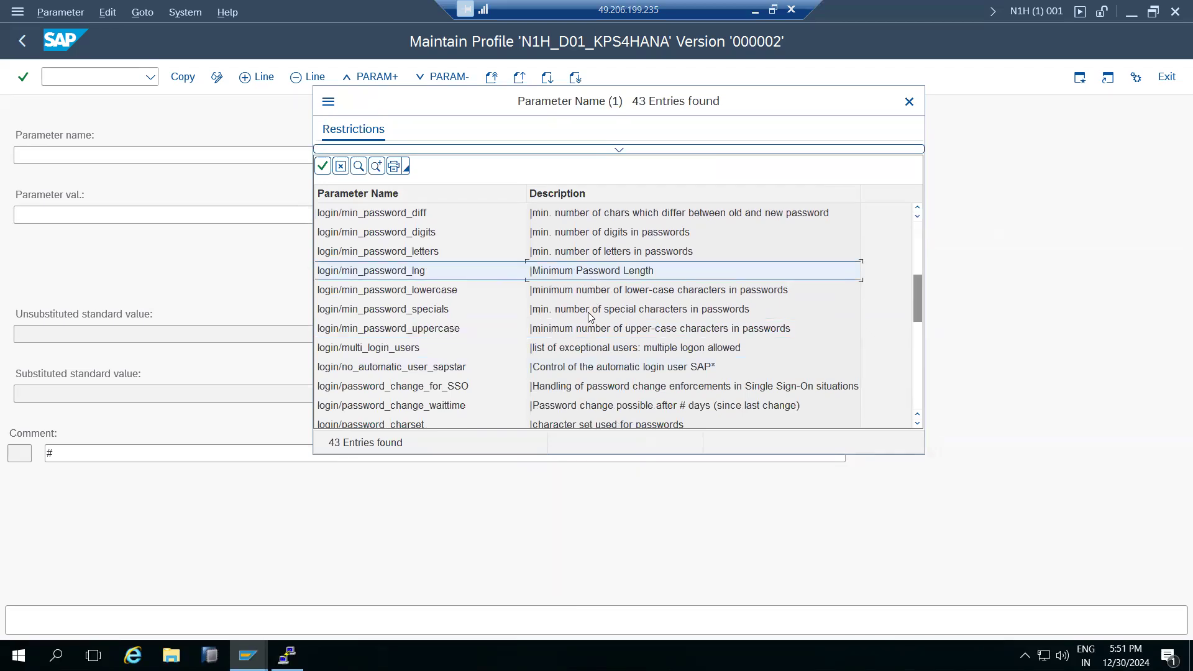
scroll(595, 249, up, 1)
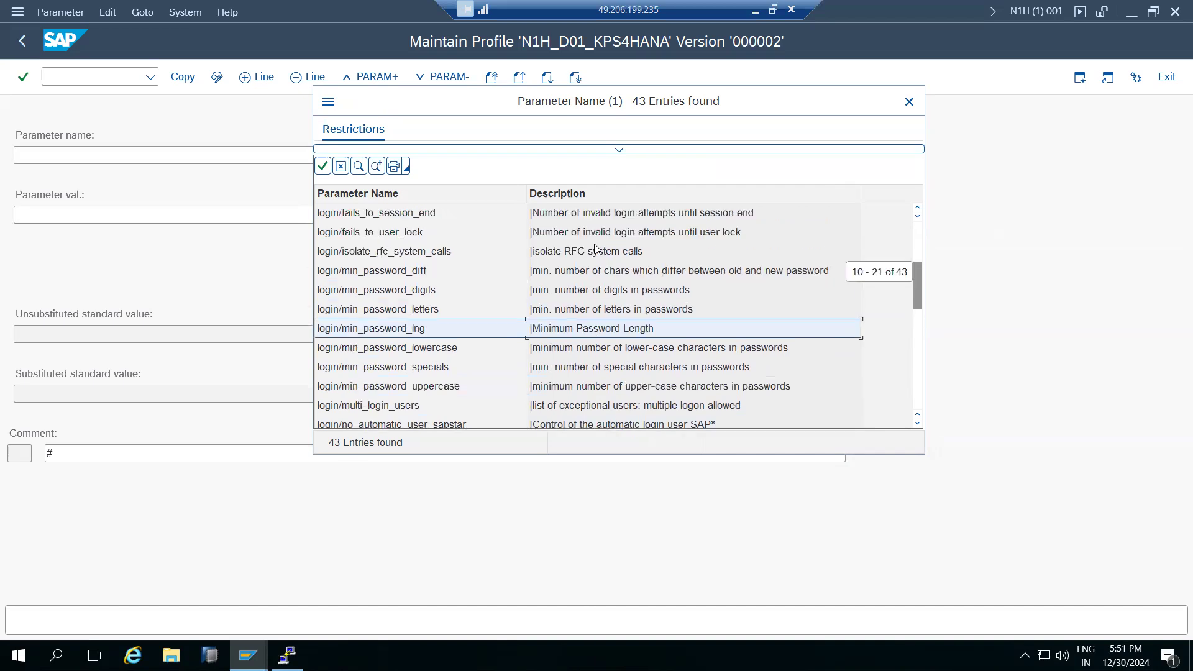
scroll(595, 248, up, 1)
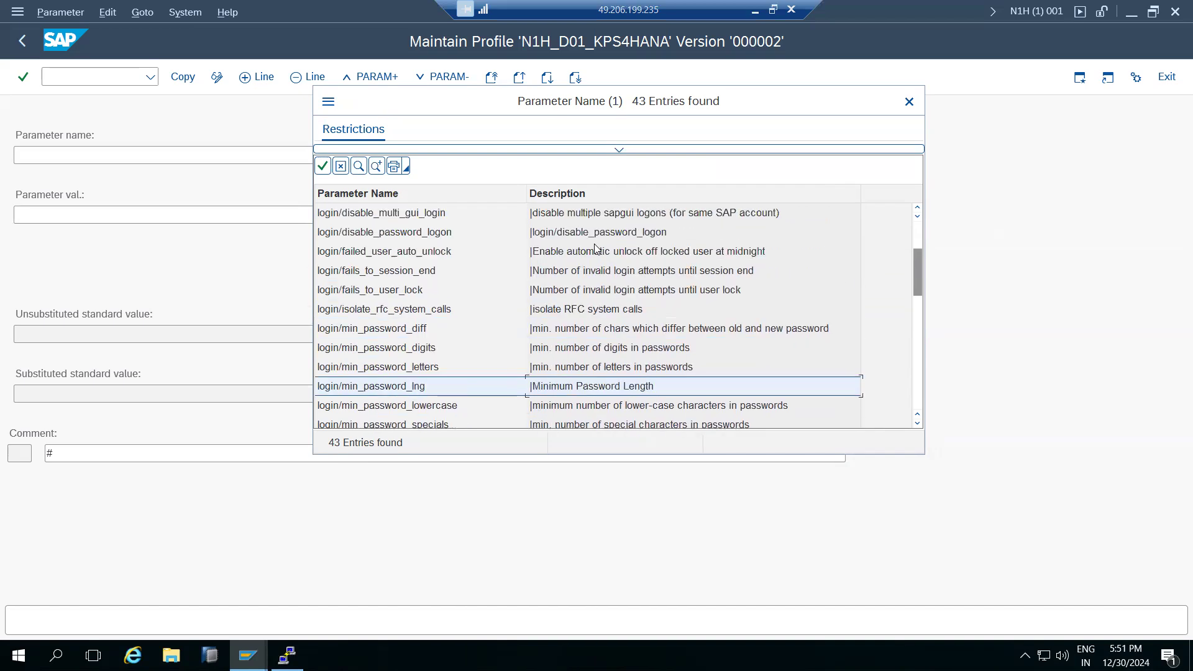
scroll(590, 289, down, 3)
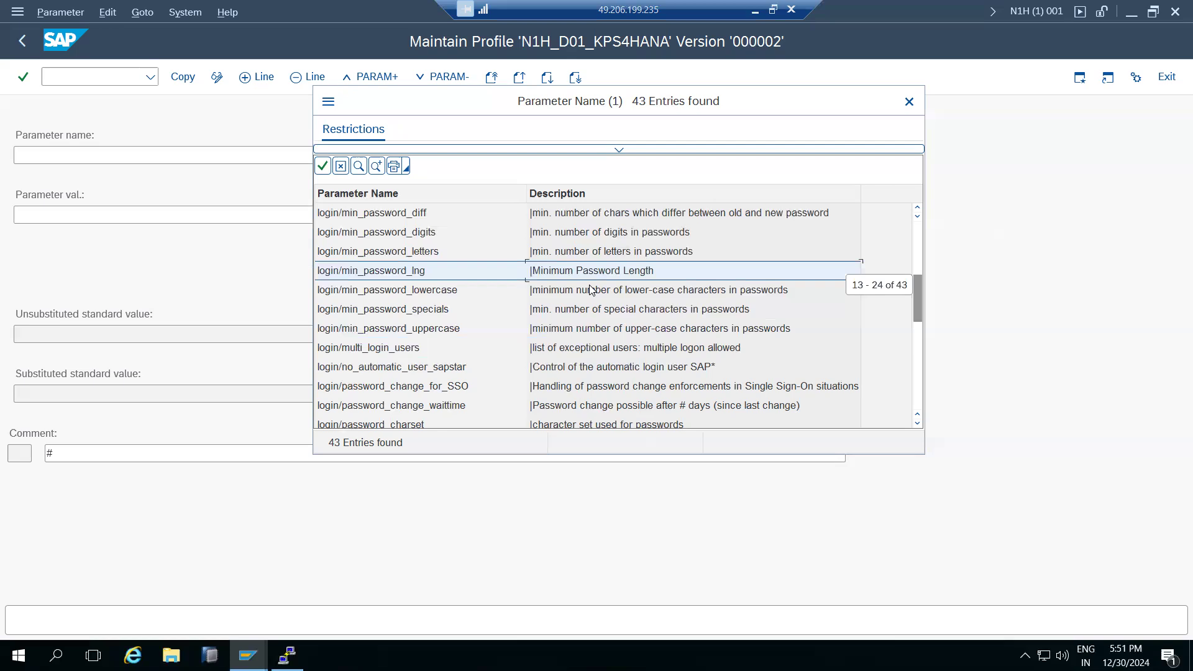
double_click(589, 316)
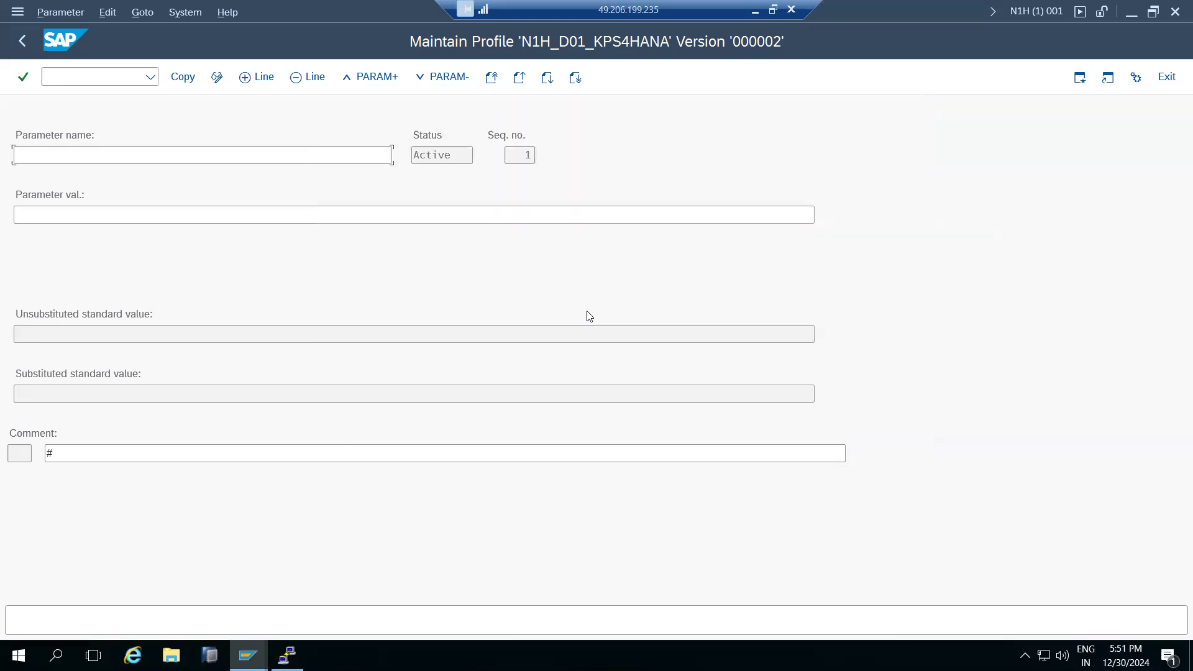
click(26, 215)
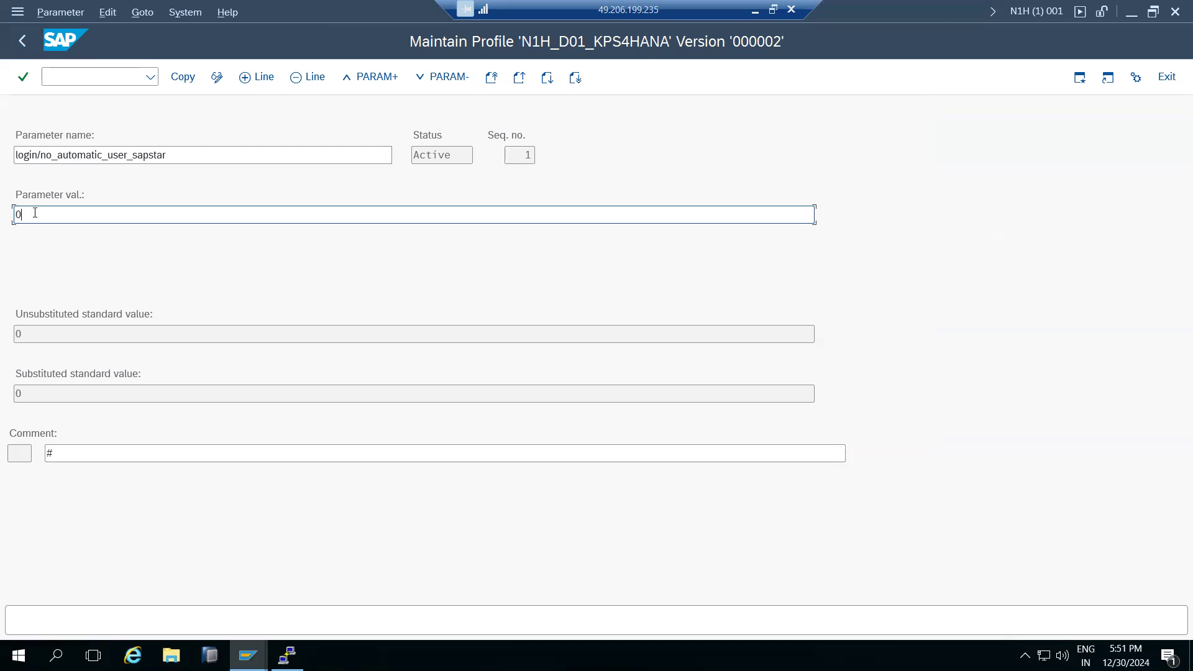
click(183, 77)
click(22, 41)
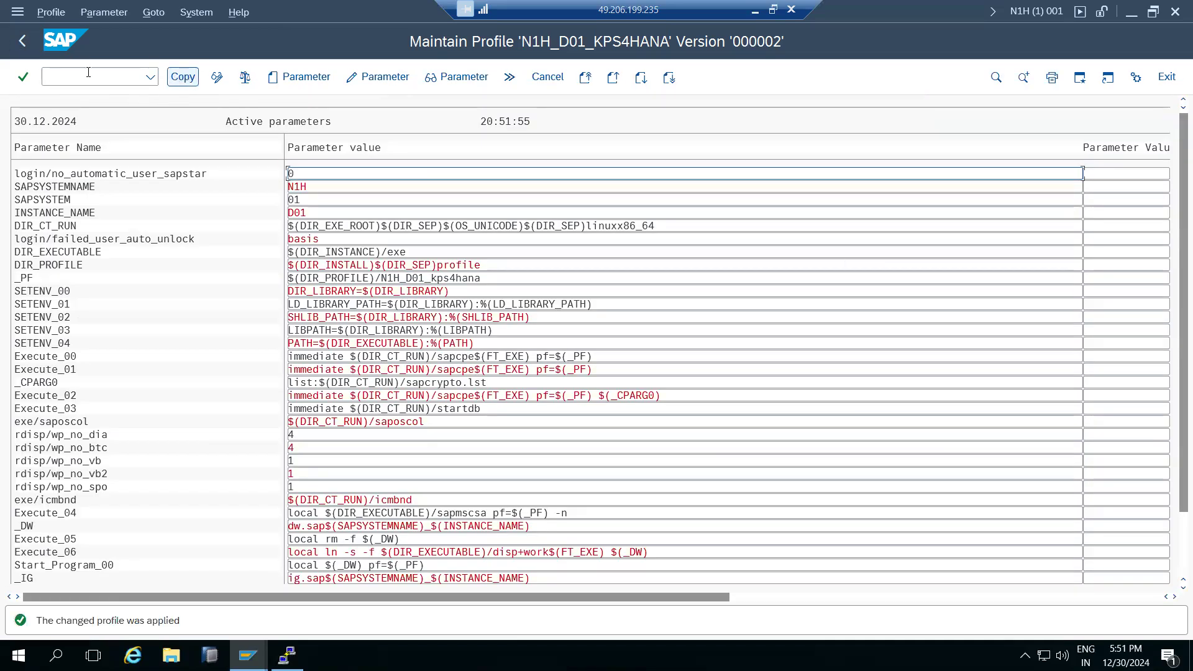
Save and activate profile N1H_D01_KPS4HANA despite parameter errors, acknowledging the restart-required note.
click(21, 41)
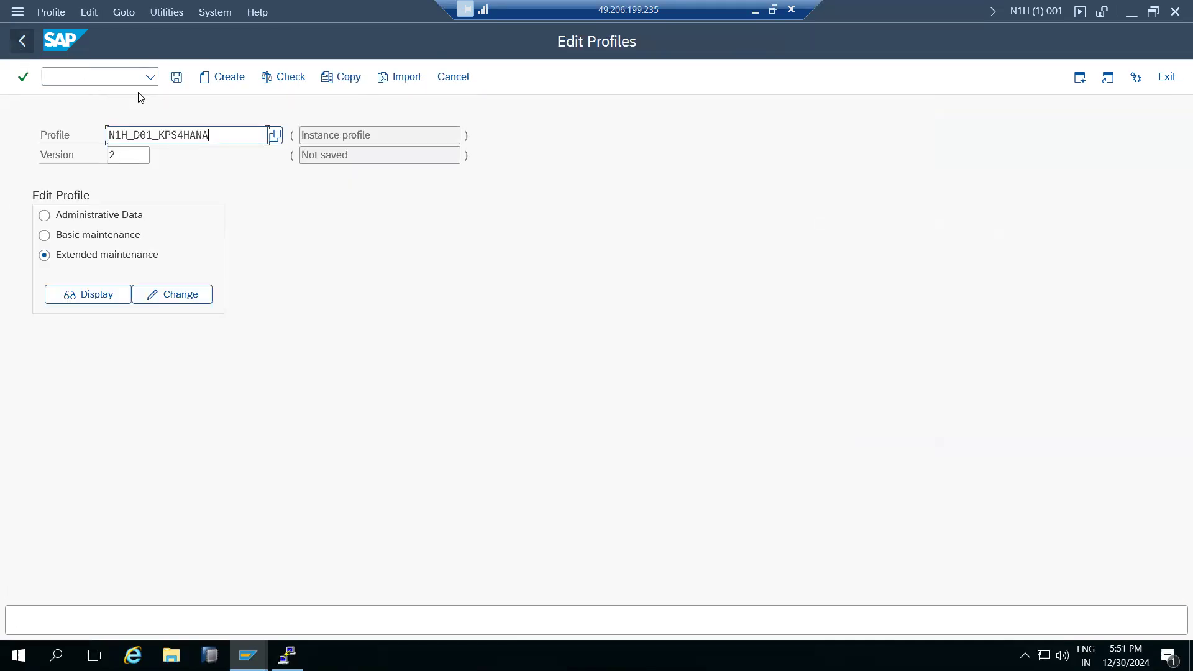
click(176, 79)
click(245, 327)
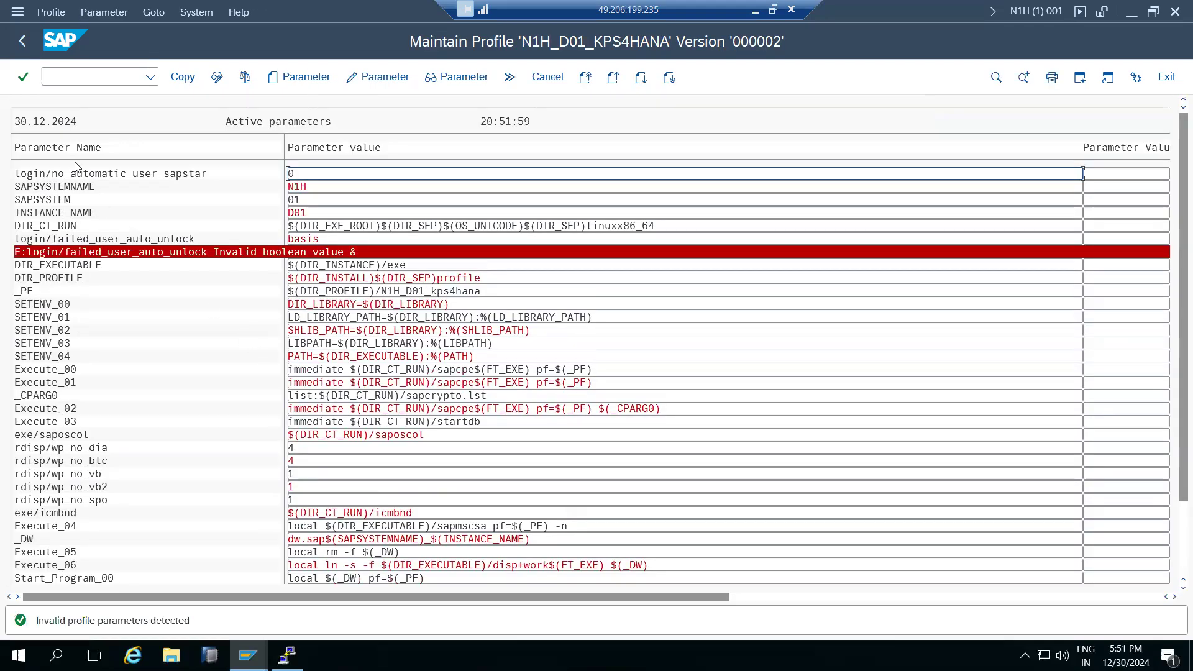
click(22, 41)
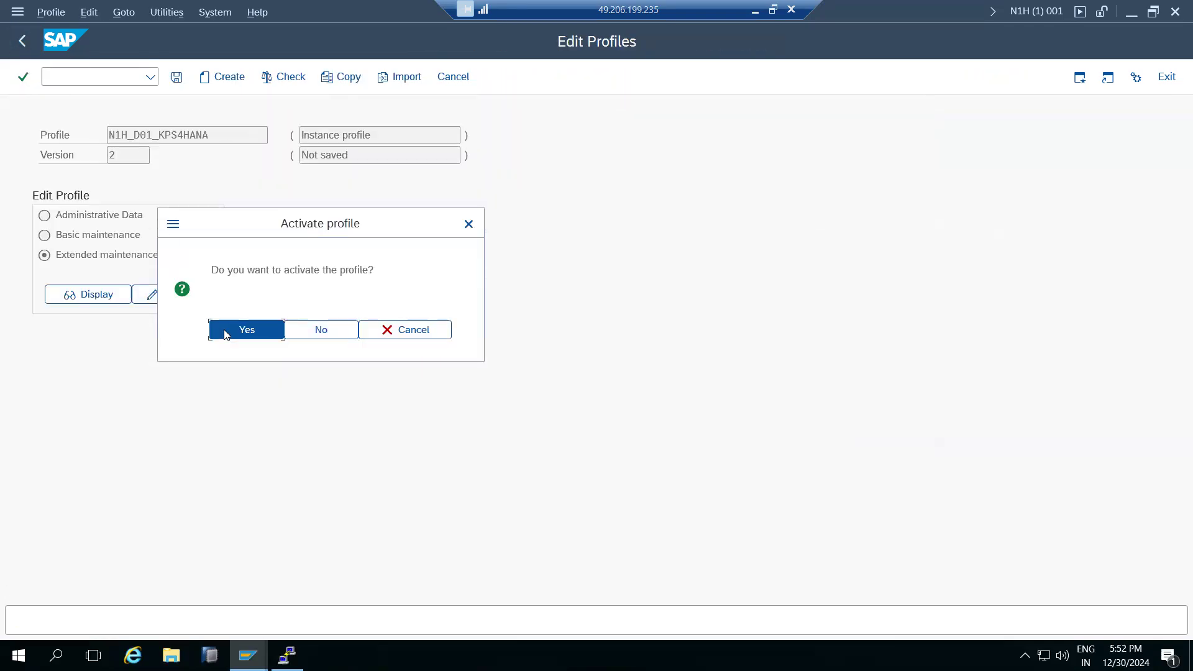
click(225, 334)
click(440, 539)
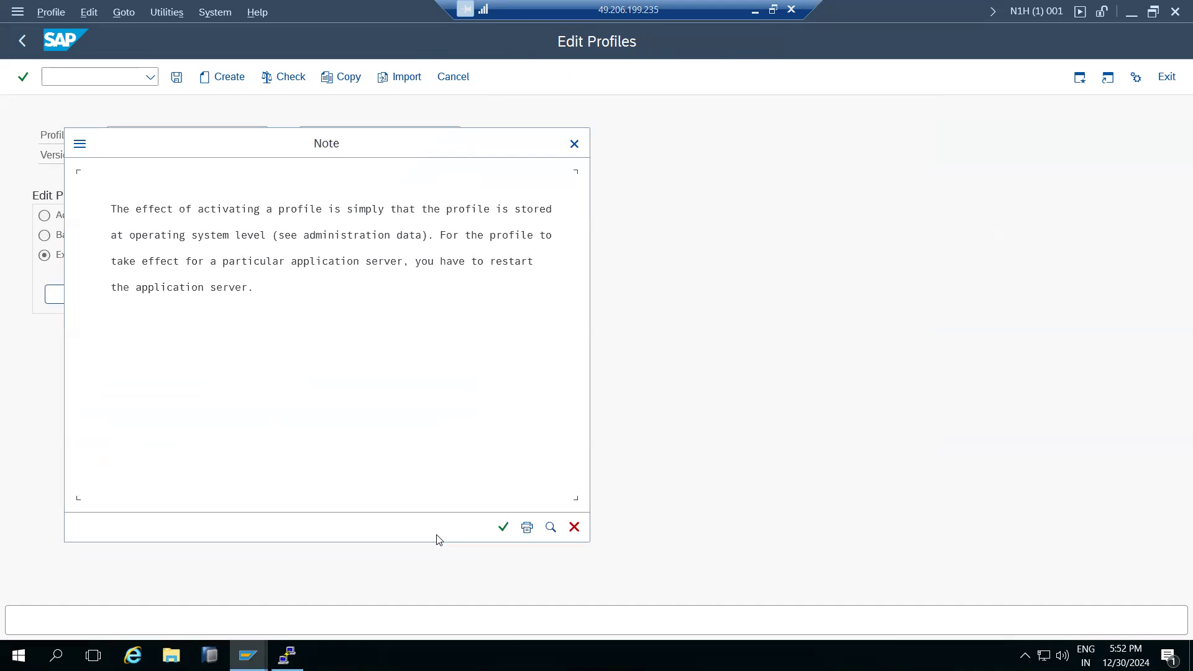
click(431, 261)
click(503, 528)
right_click(369, 655)
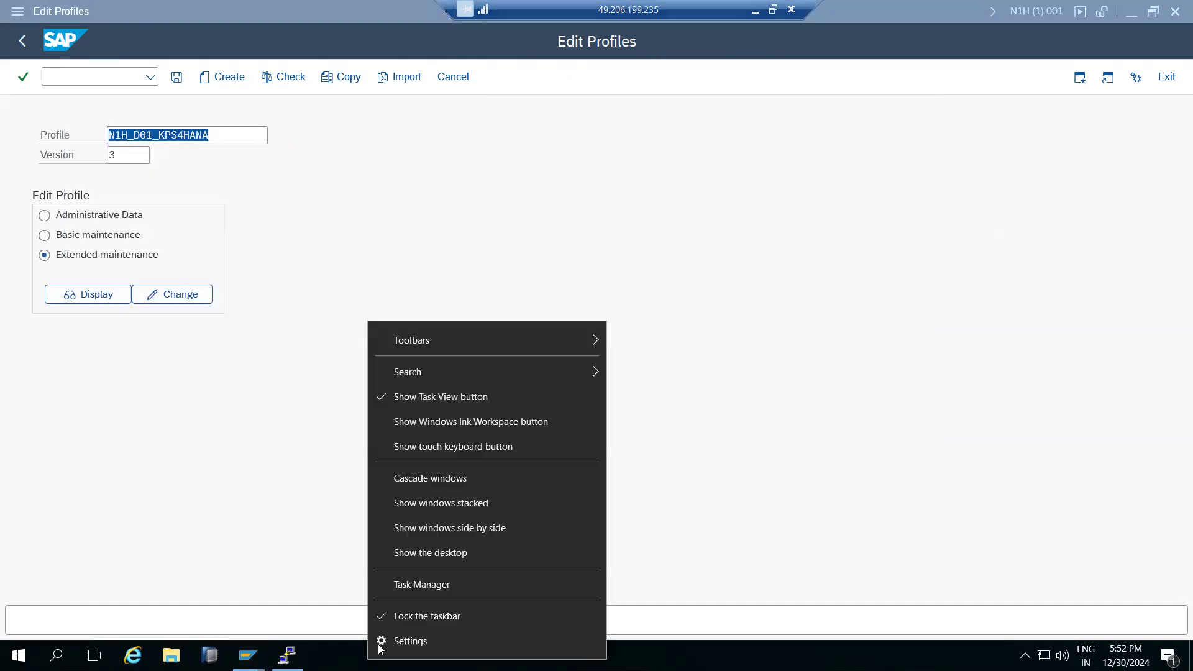
Launch SAP Management Console from the desktop and select instance kps4hana 1 in the N1H tree.
click(403, 553)
double_click(202, 266)
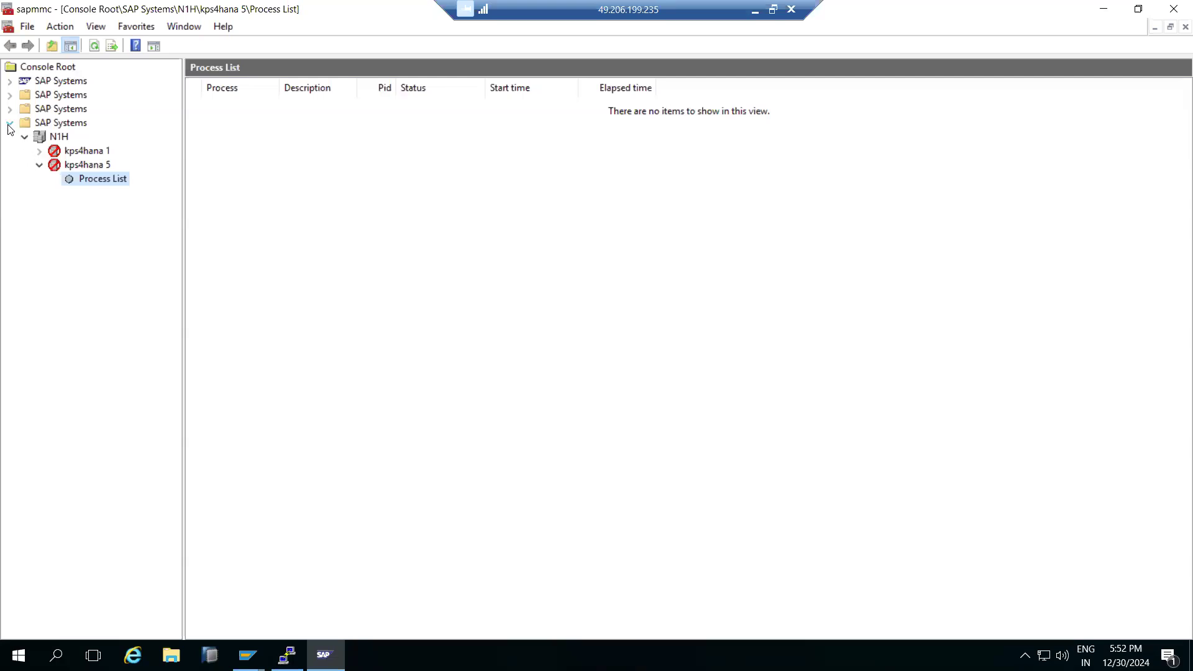
click(38, 153)
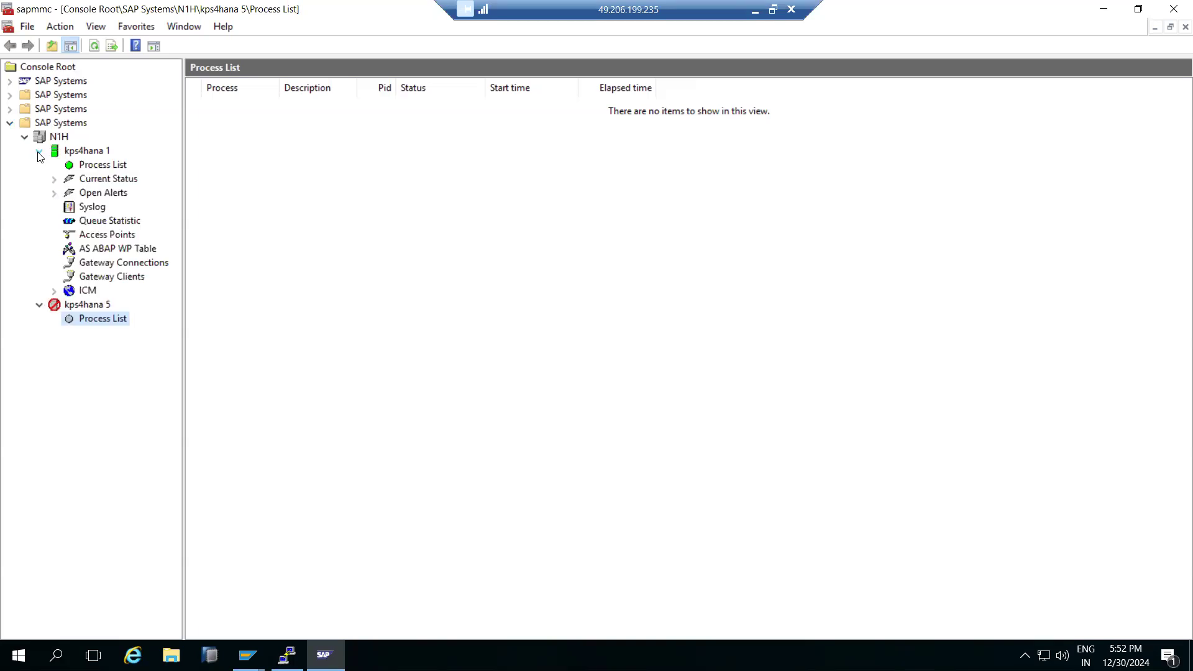
click(40, 305)
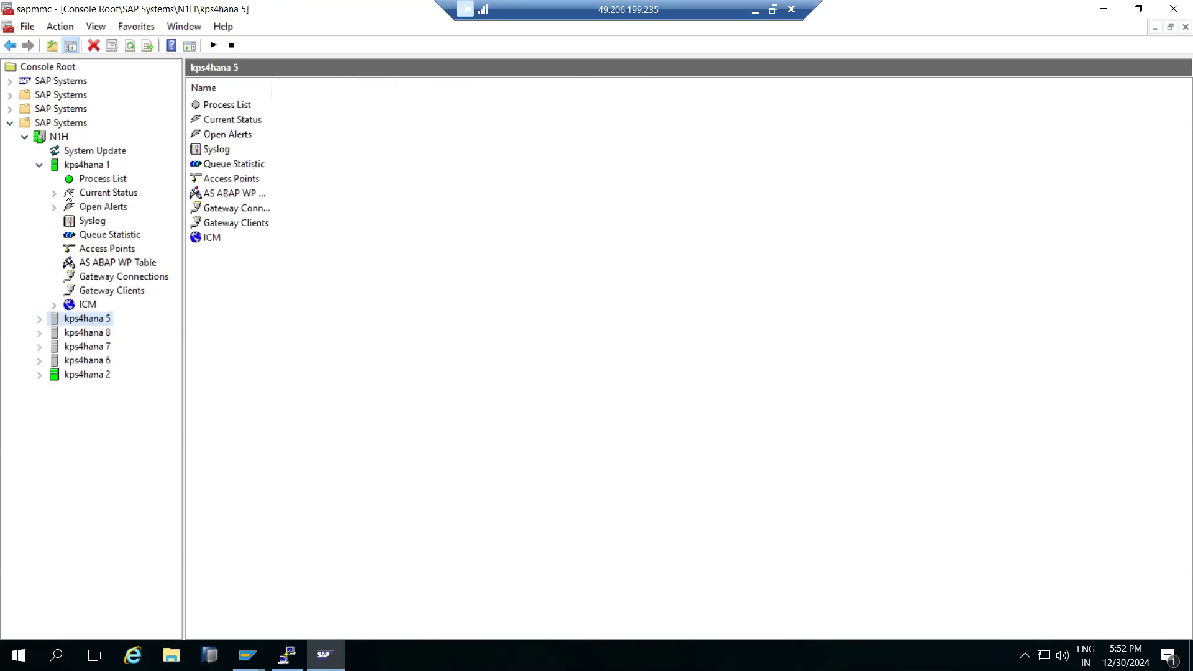
click(66, 165)
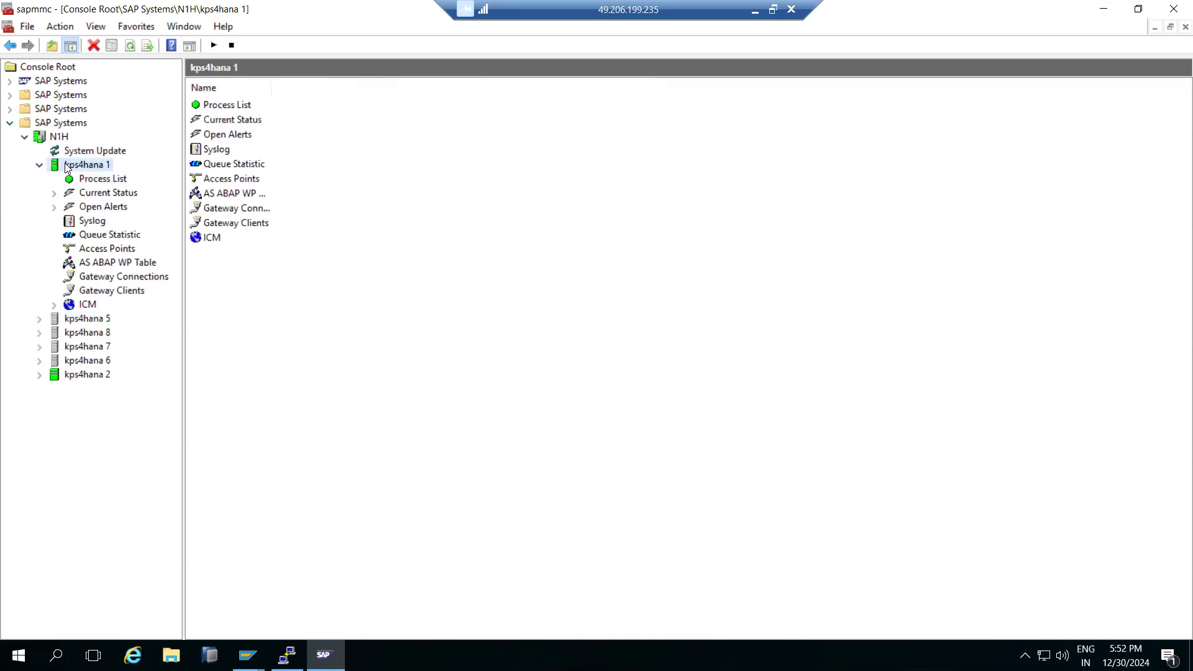
Request a restart of kps4hana 1 with OS credentials and dismiss the invalid-credentials errors.
right_click(66, 164)
click(99, 207)
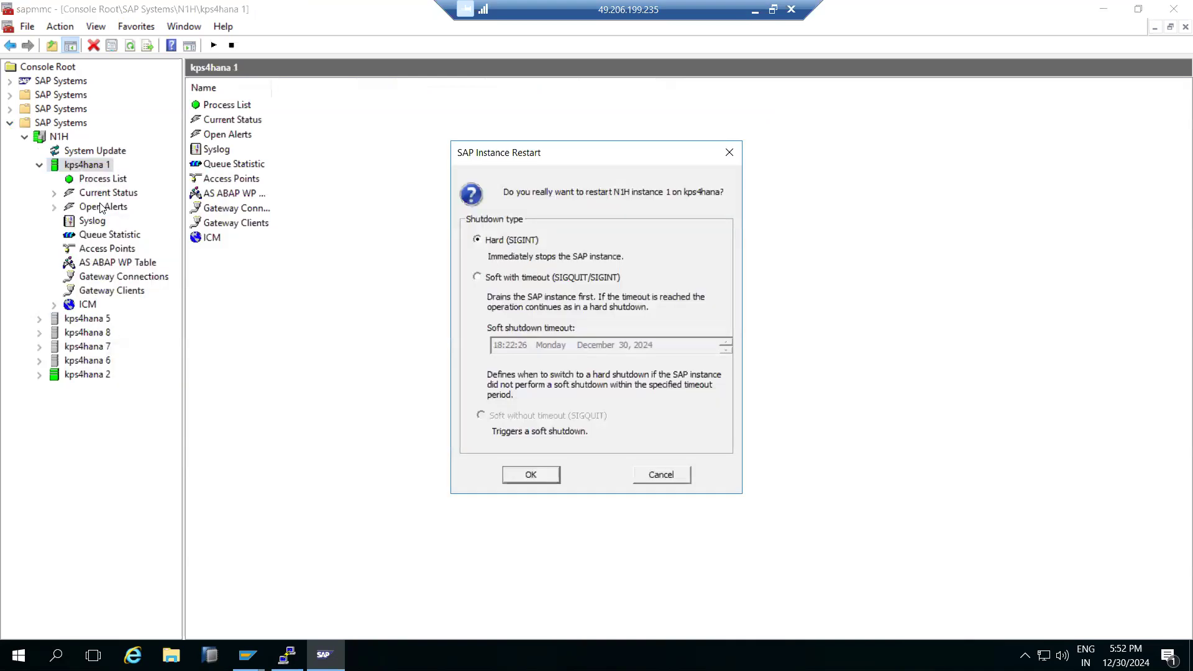
click(514, 475)
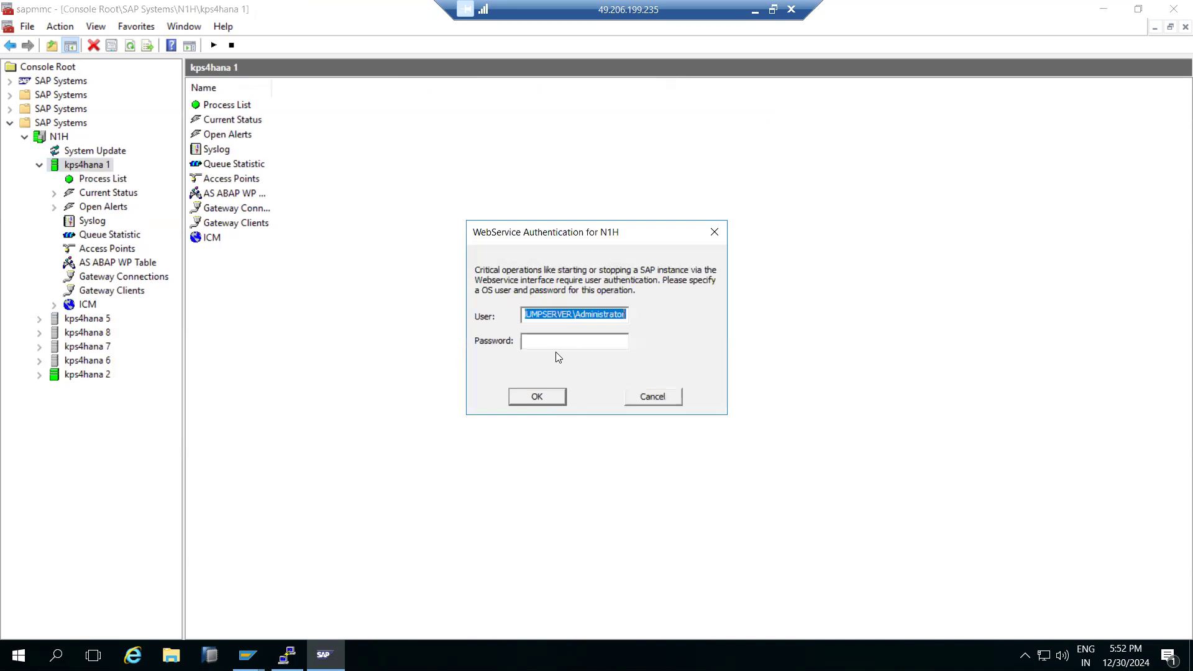
text(n1hadm)
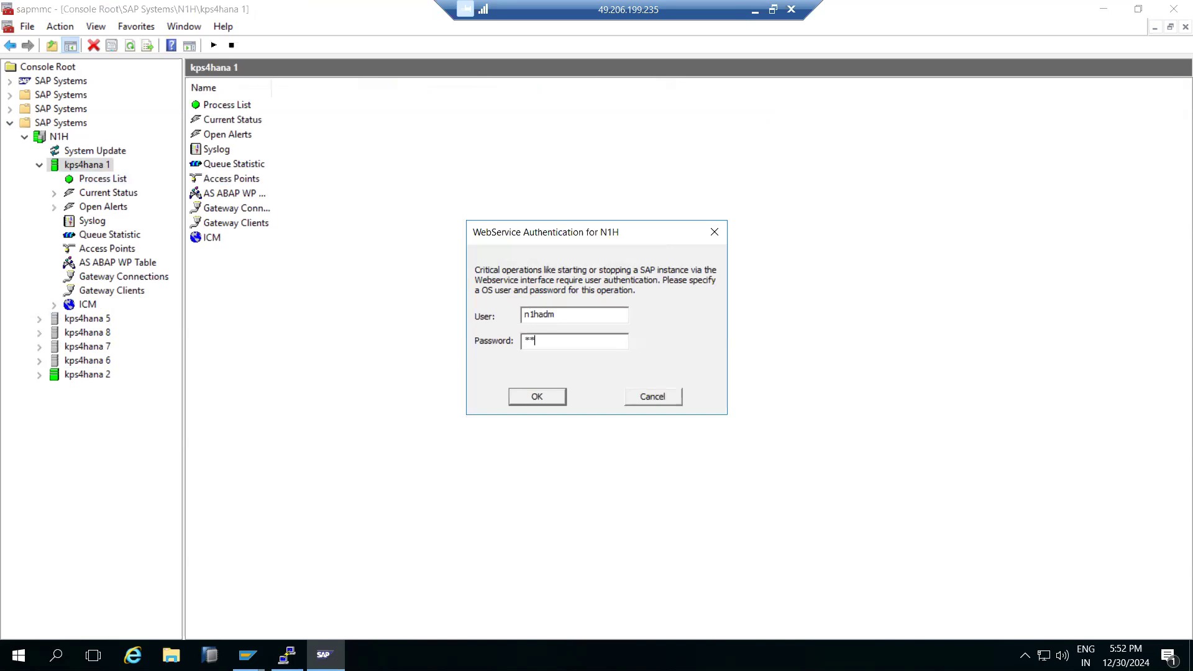
text(*****)
key(Return)
click(645, 398)
click(618, 368)
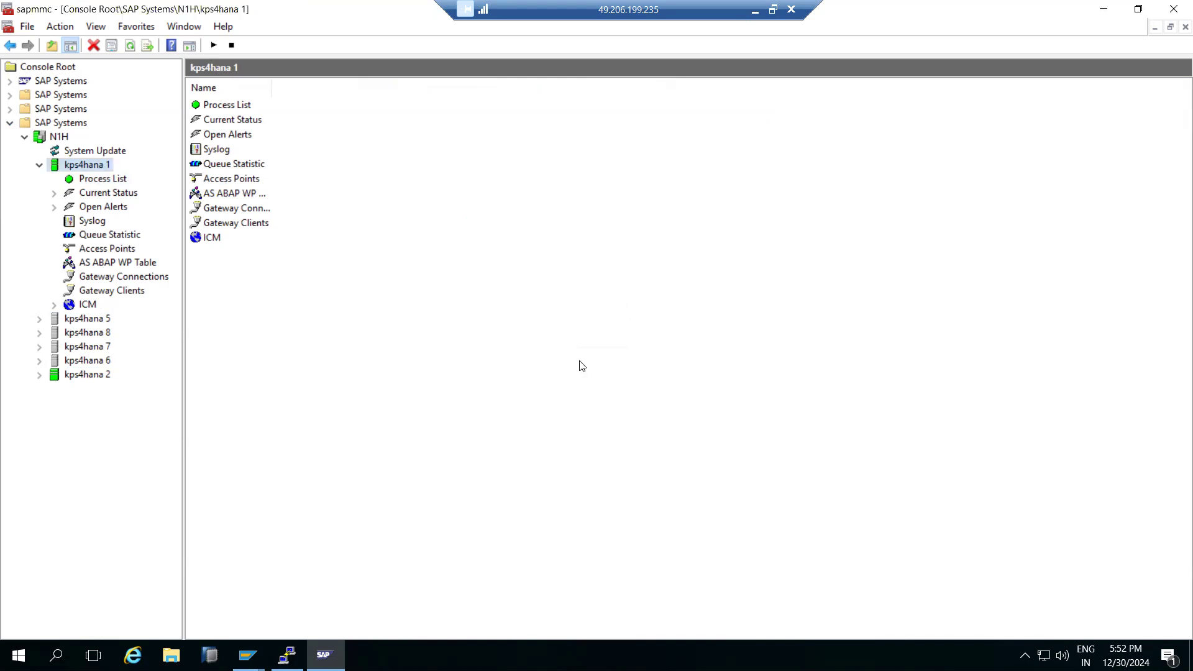
Stop the SAP system again by rerunning 'stopsap all' in PuTTY.
click(287, 655)
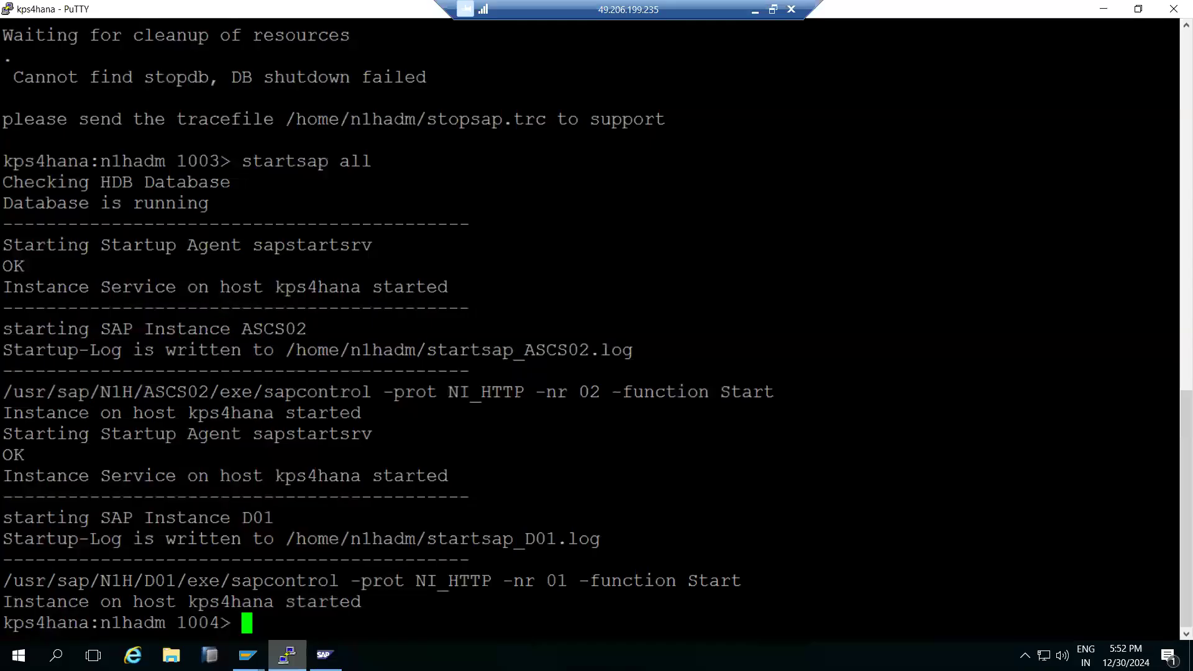
key(Up)
key(Up)
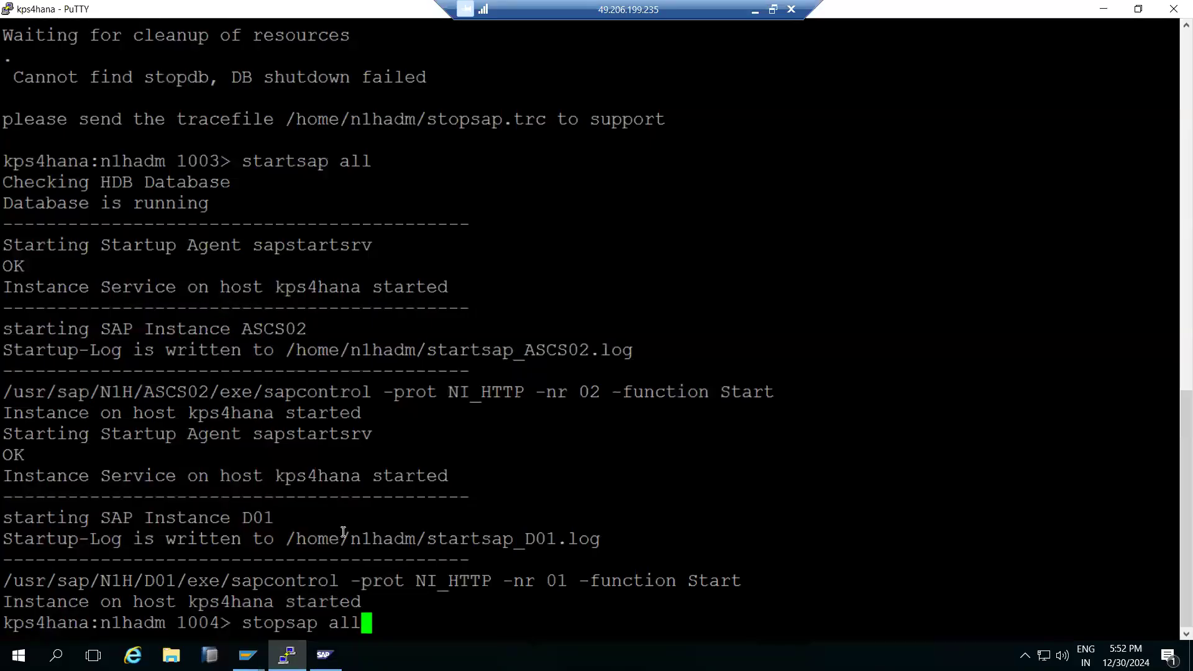
key(Return)
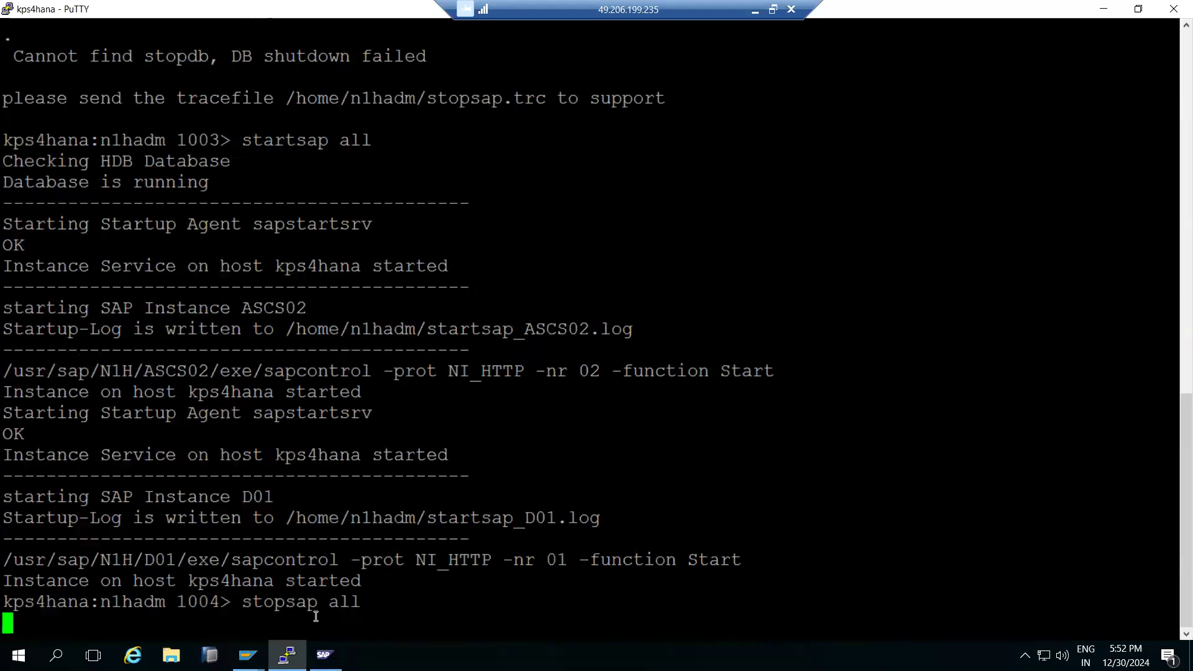
Close the SAP GUI Edit Profiles session and confirm logging off.
mouse_move(324, 655)
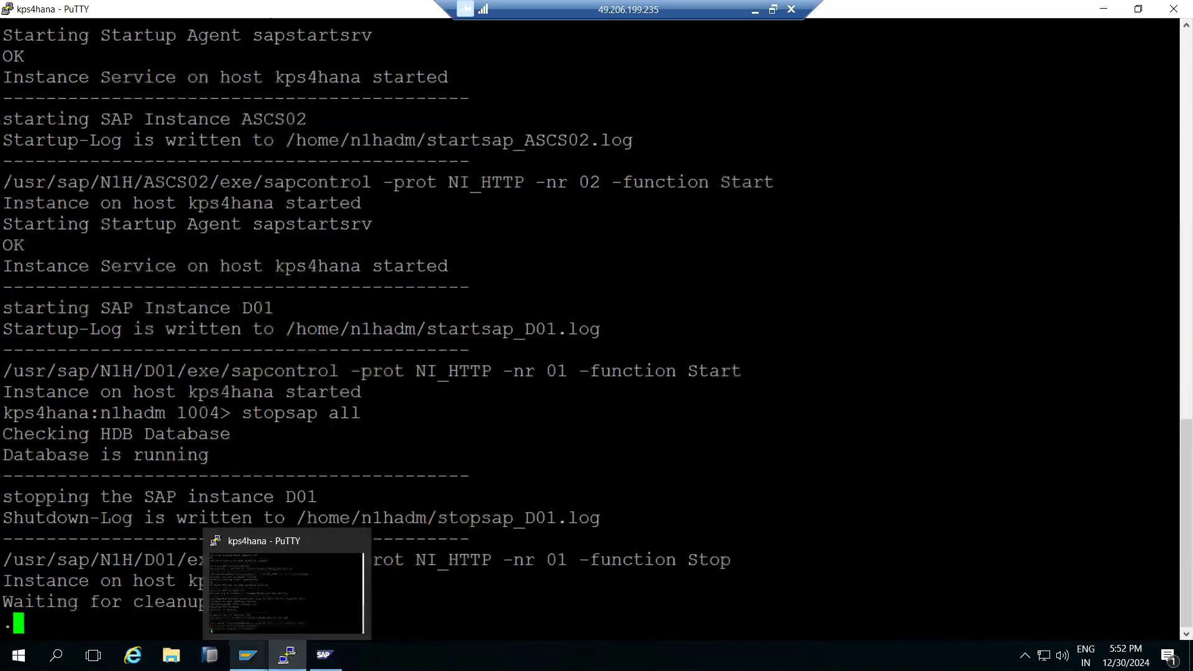
mouse_move(248, 655)
click(265, 632)
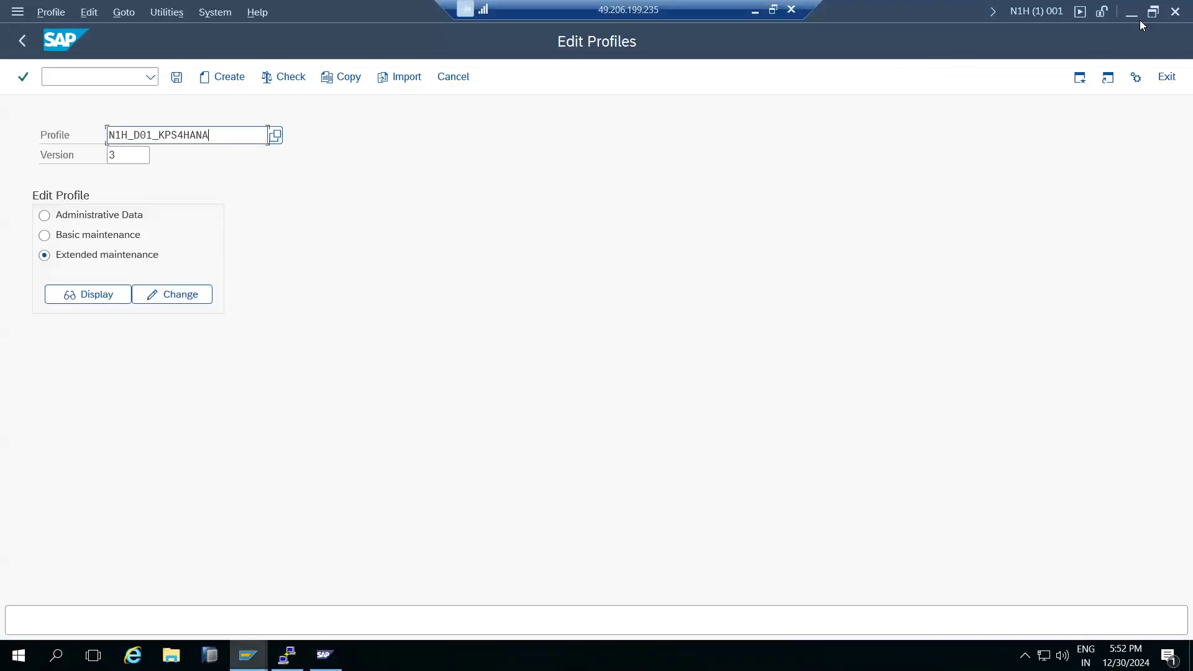
click(1176, 11)
click(183, 330)
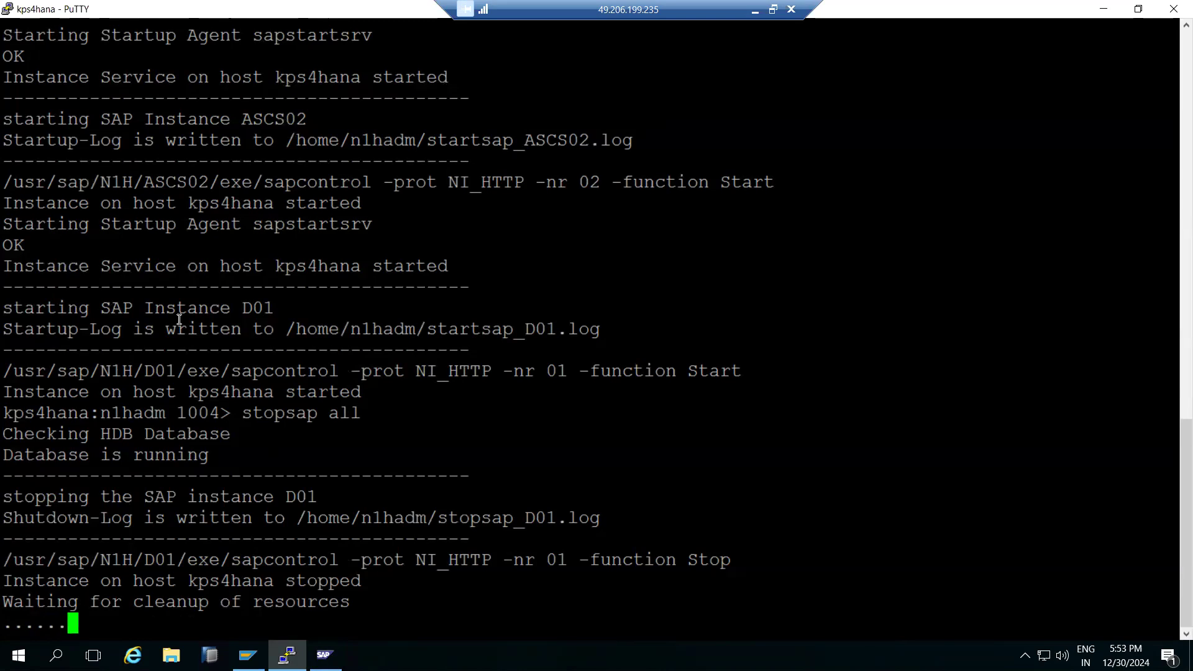
Highlight the local note about RZ11 dynamic parameters through 'temporary'.
click(754, 8)
drag(74, 397, 755, 387)
drag(968, 399, 1010, 399)
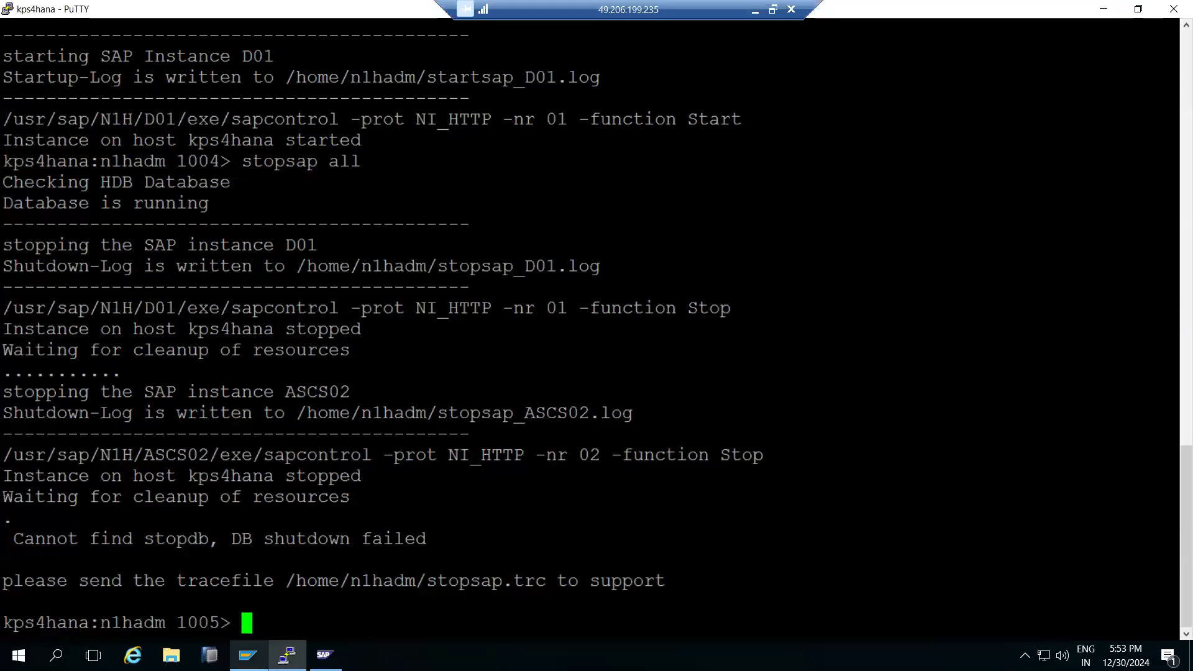
click(249, 656)
After the SAP logon fails with partner not reached, run 'startsap all' in PuTTY to restart the system.
double_click(473, 189)
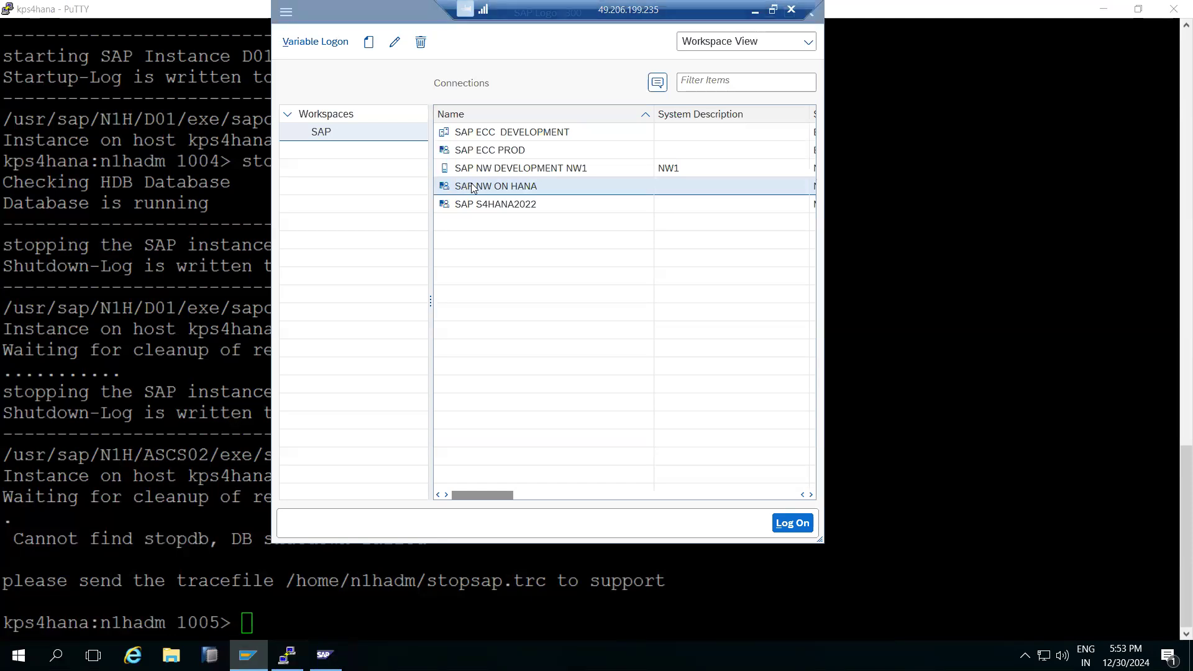
click(684, 405)
click(217, 422)
text(startsap all)
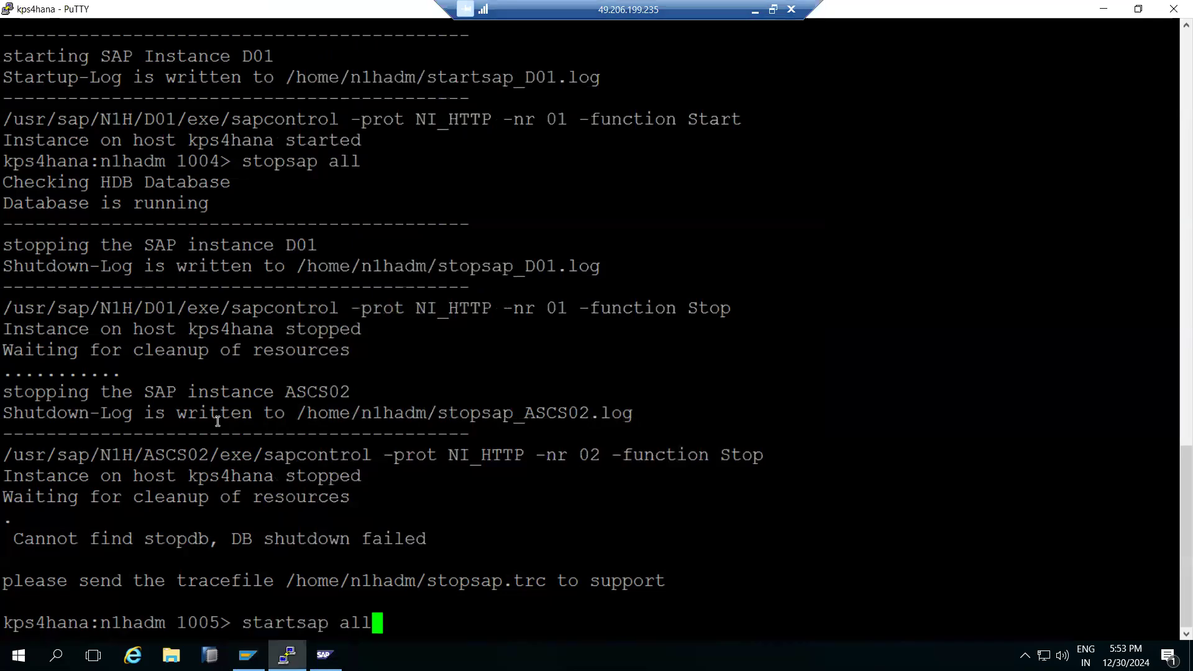
key(Return)
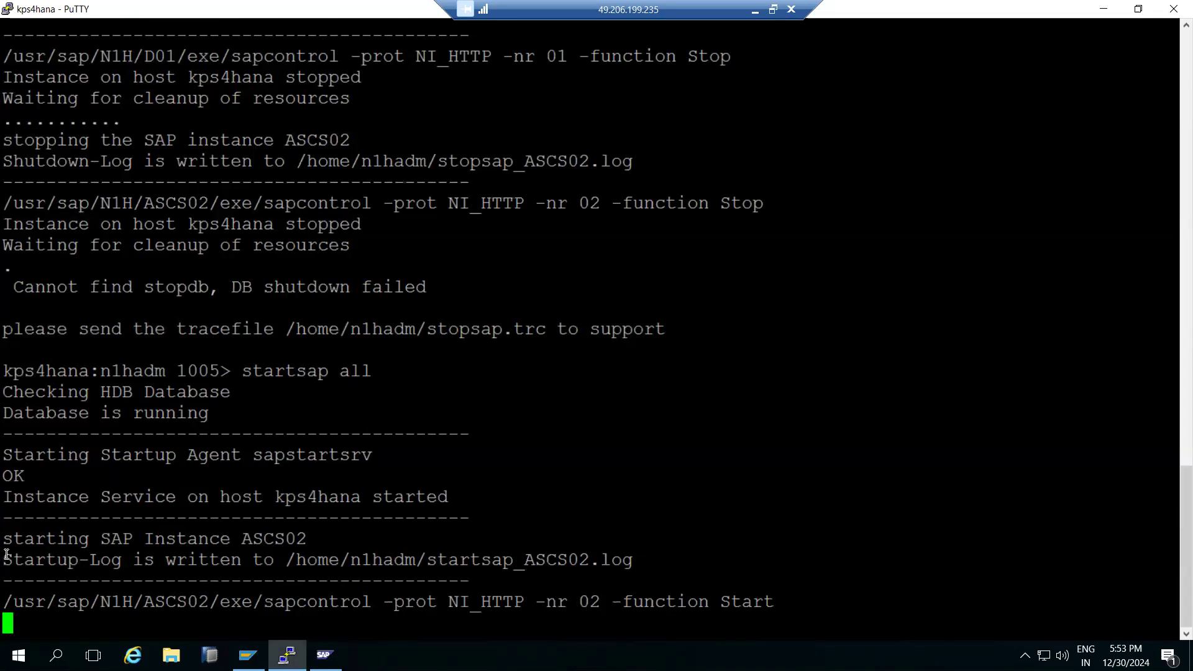
click(325, 655)
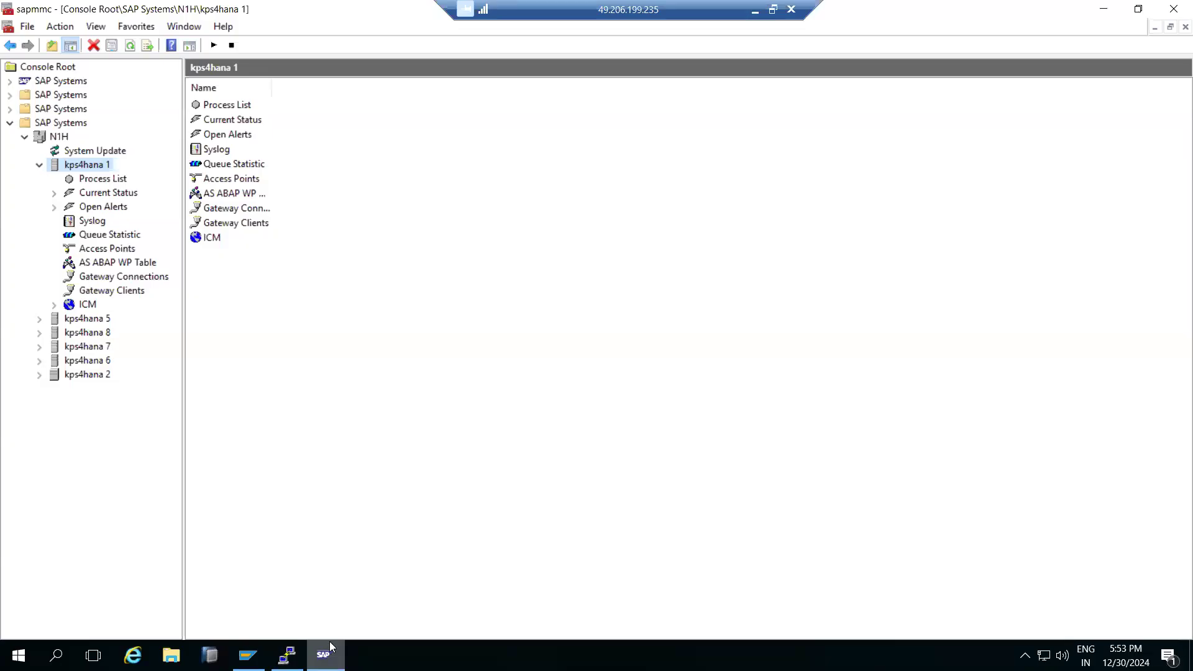
click(9, 123)
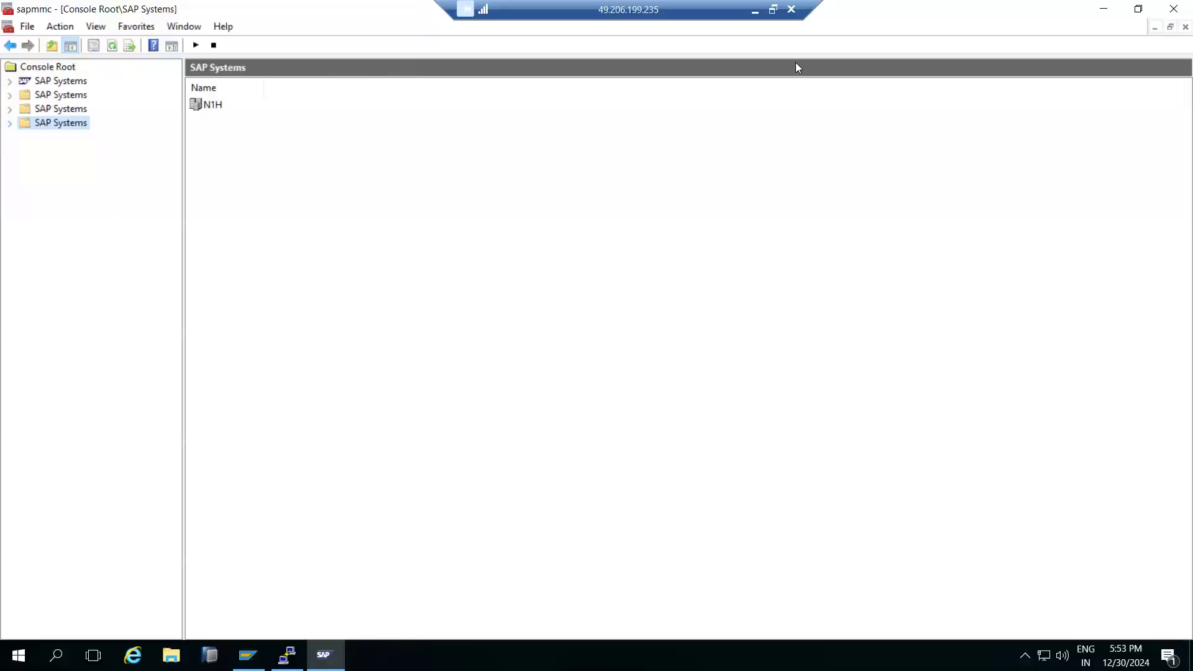
Close the SAP Management Console without saving, then confirm in PuTTY that startsap all brought up D01.
click(1170, 10)
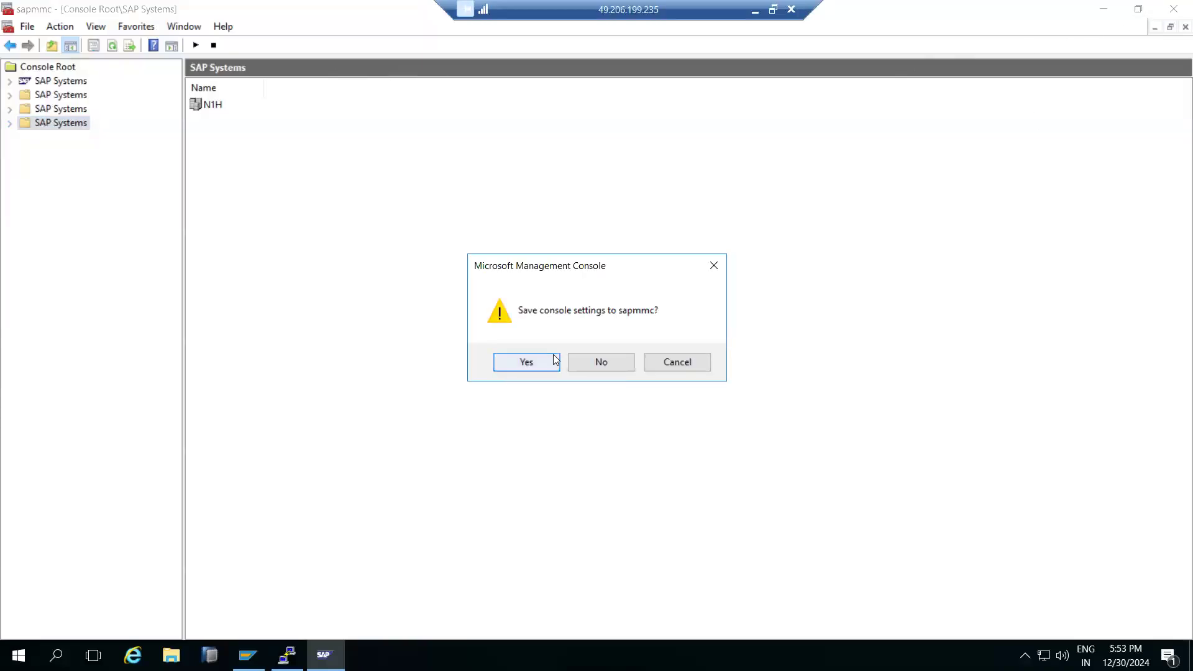
click(598, 362)
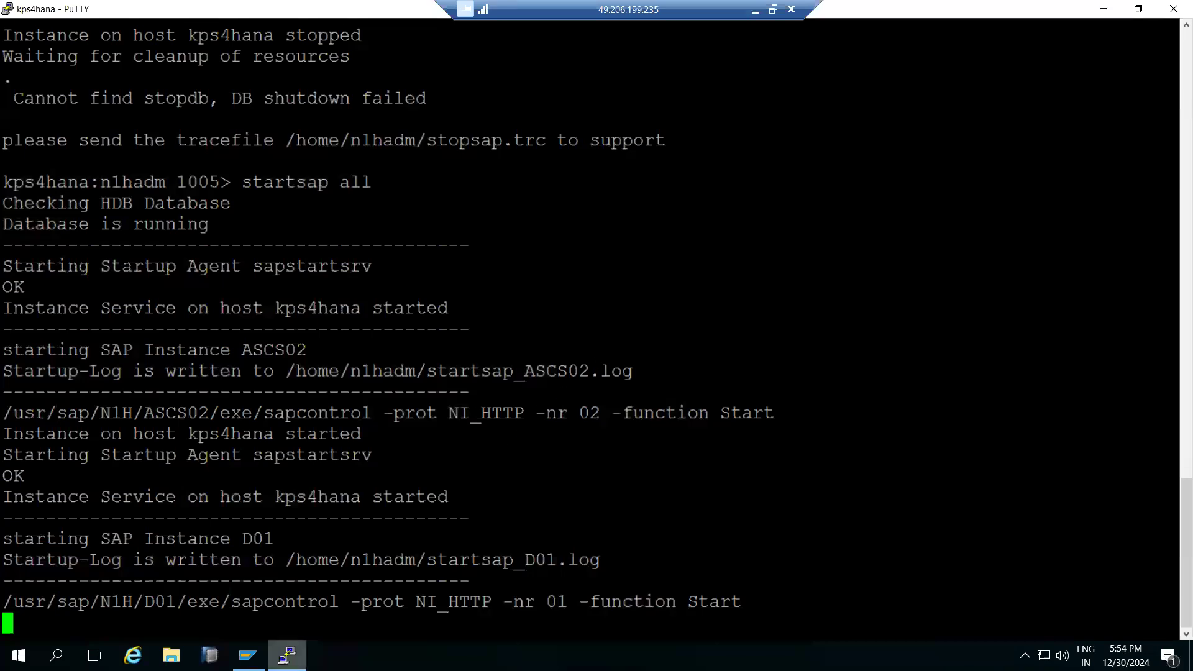
mouse_move(288, 654)
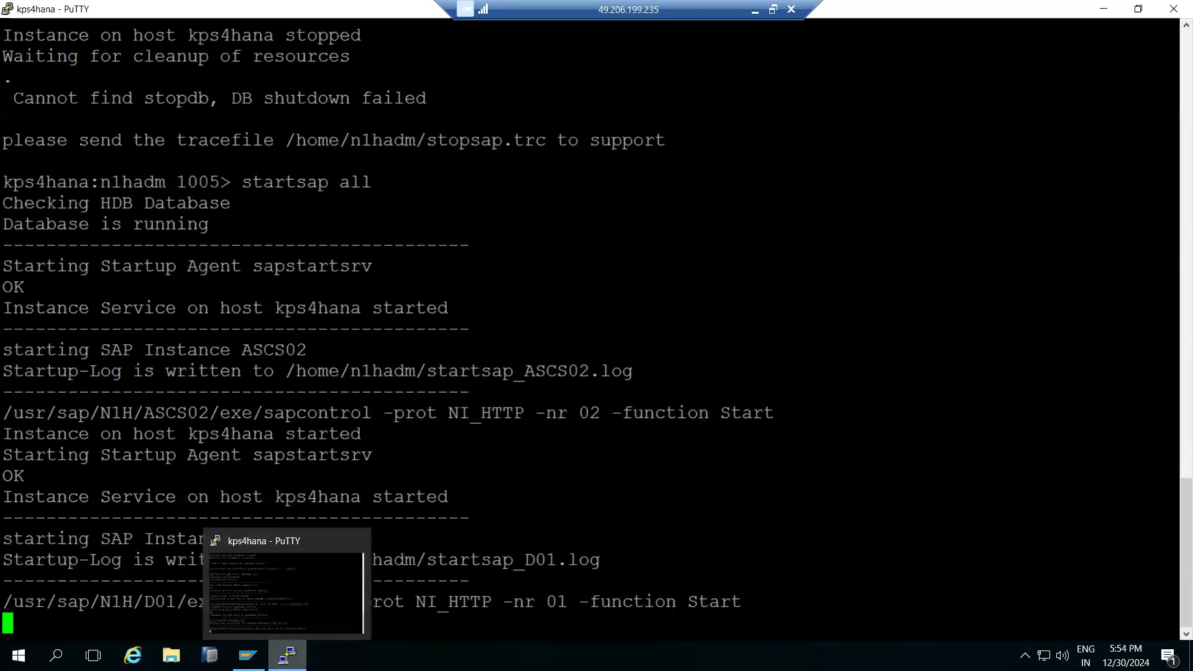
click(287, 654)
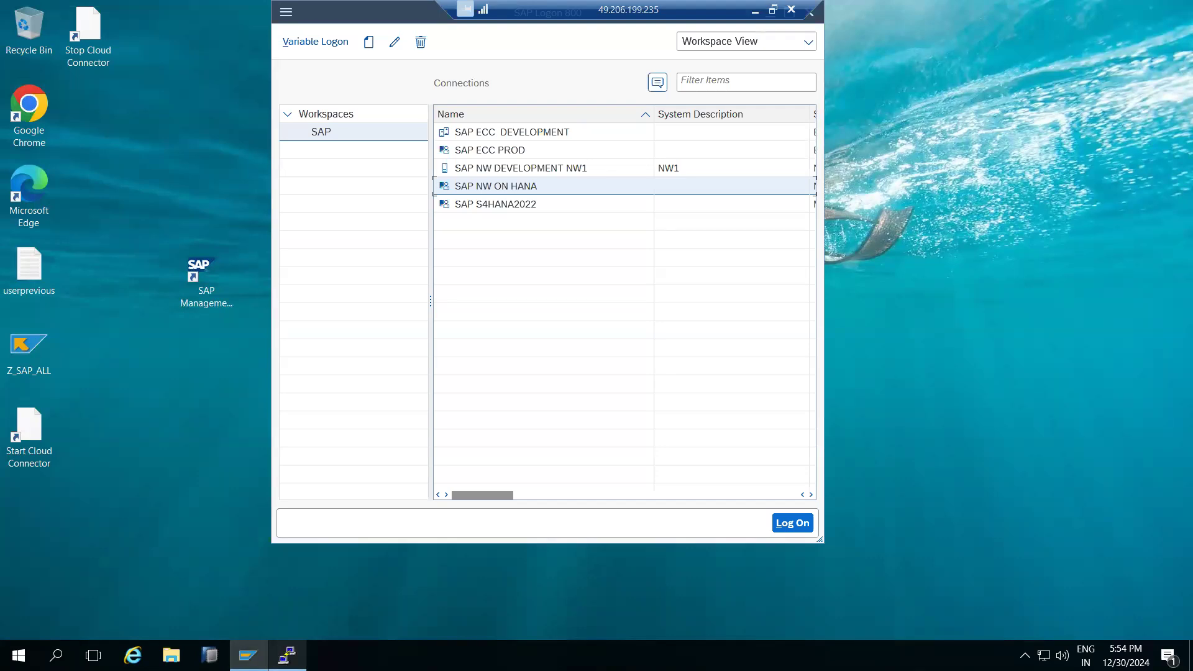
click(288, 654)
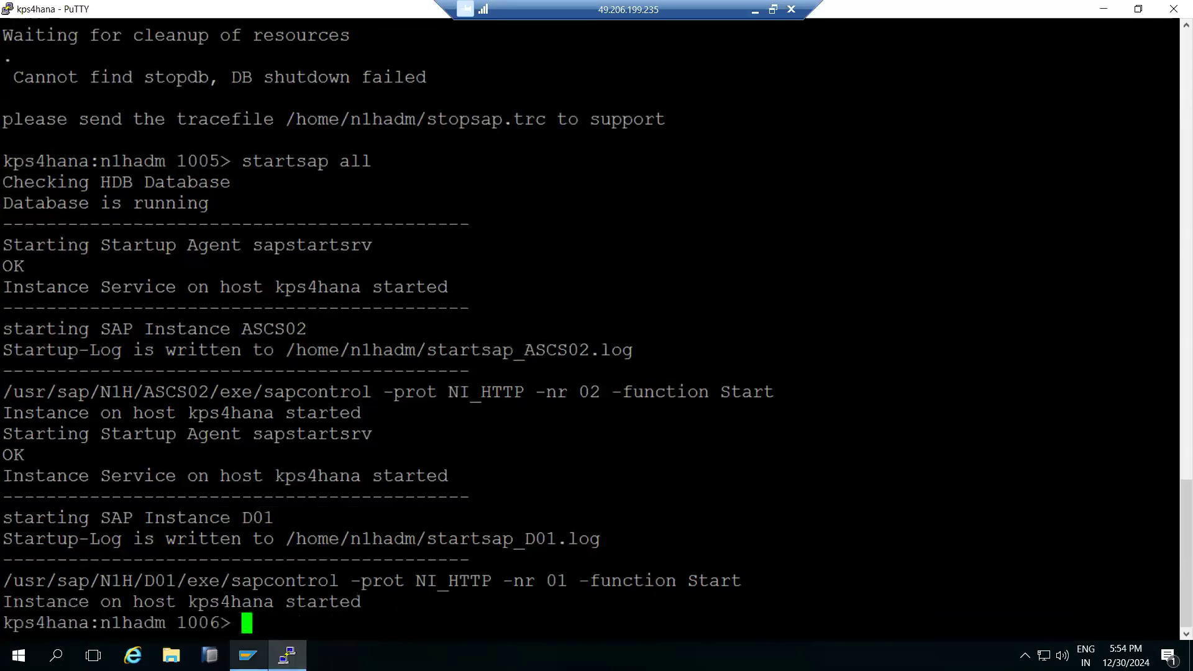
Log on to SAP NW ON HANA client 001 and start transaction RZ11.
click(248, 654)
double_click(496, 192)
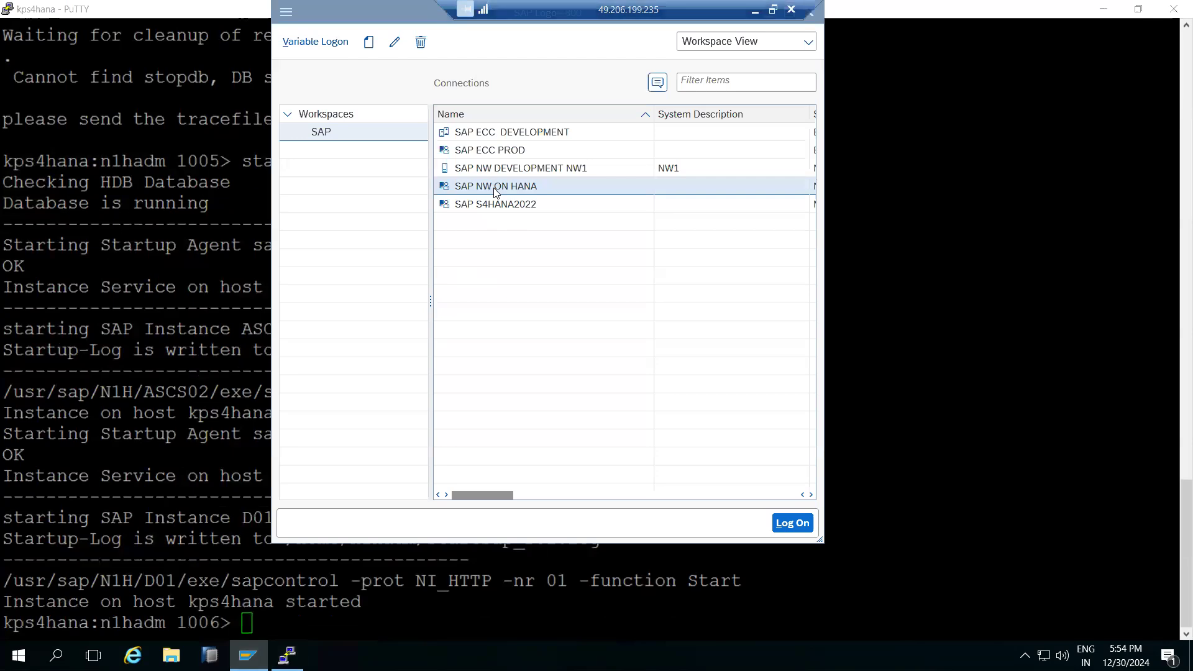
text(basis)
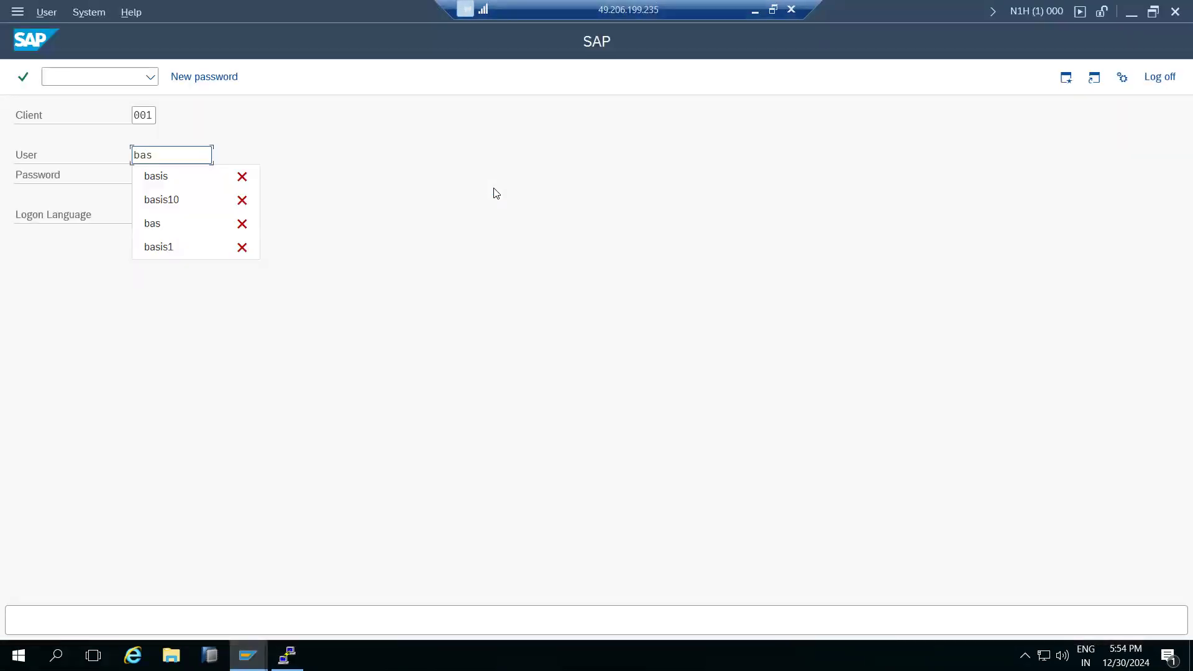
key(Tab)
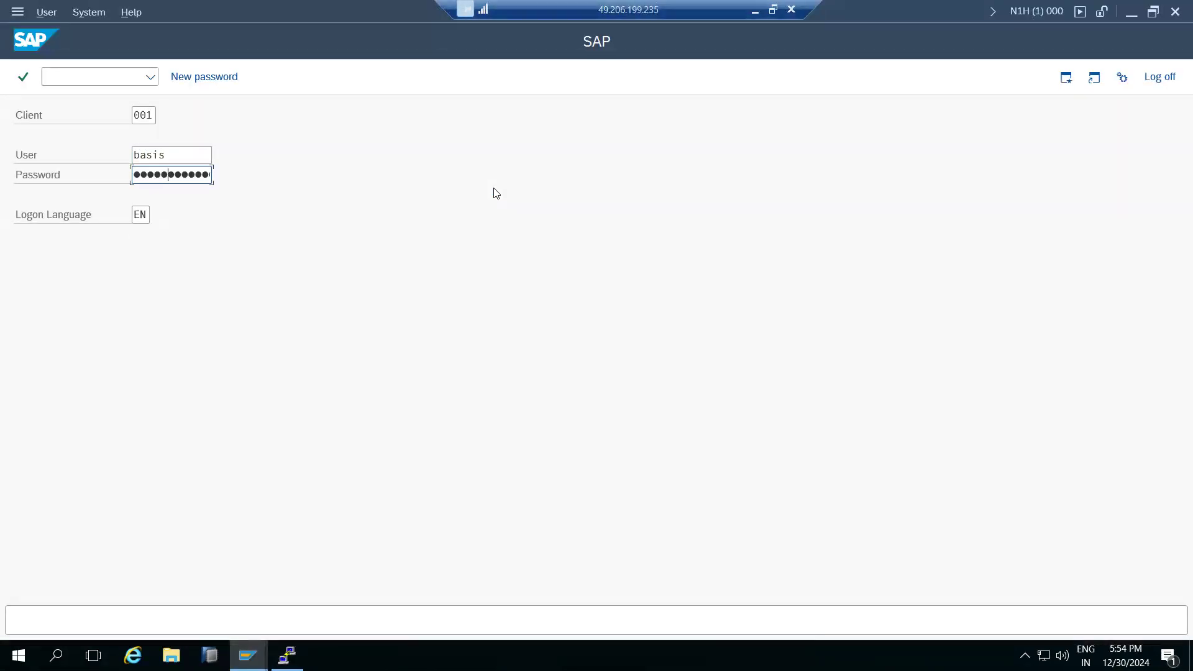
key(Return)
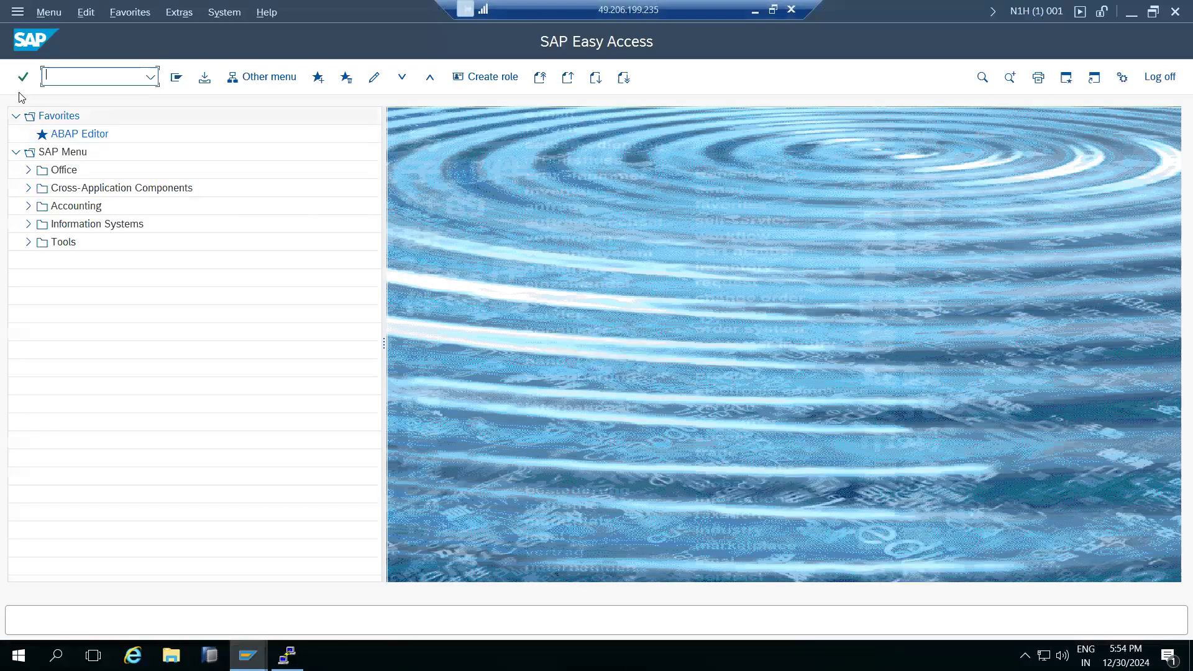
text(rz11)
key(Return)
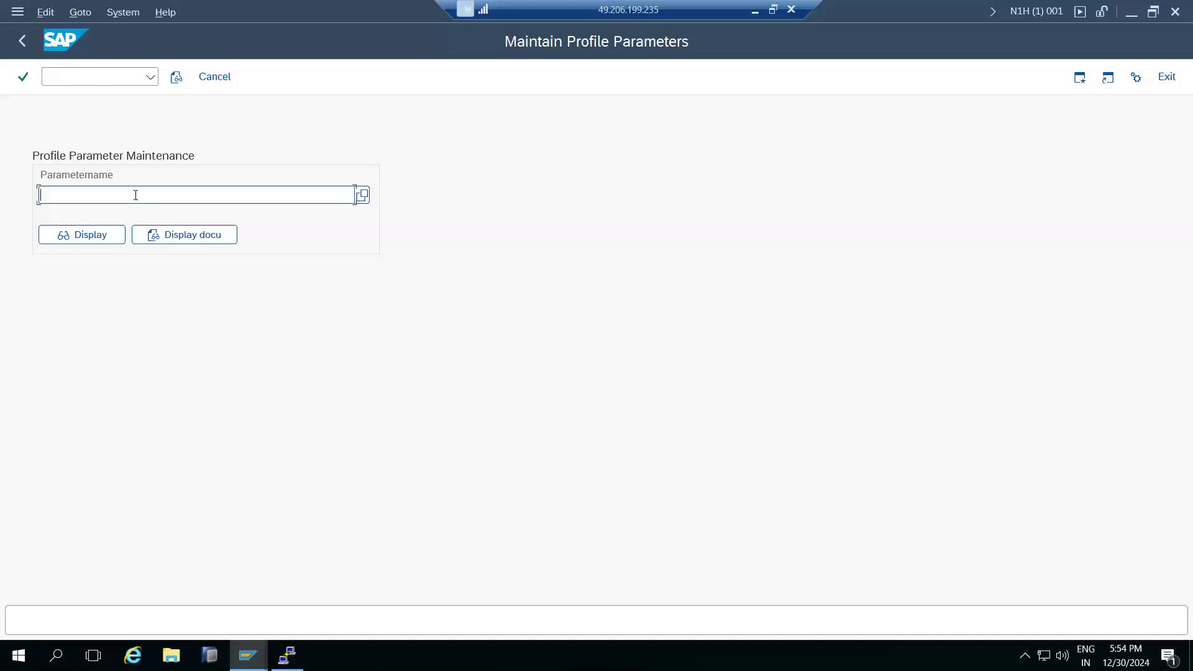
Change gw/acl_mode from 1 to 0 dynamically in RZ11 and acknowledge the confirmation.
click(135, 195)
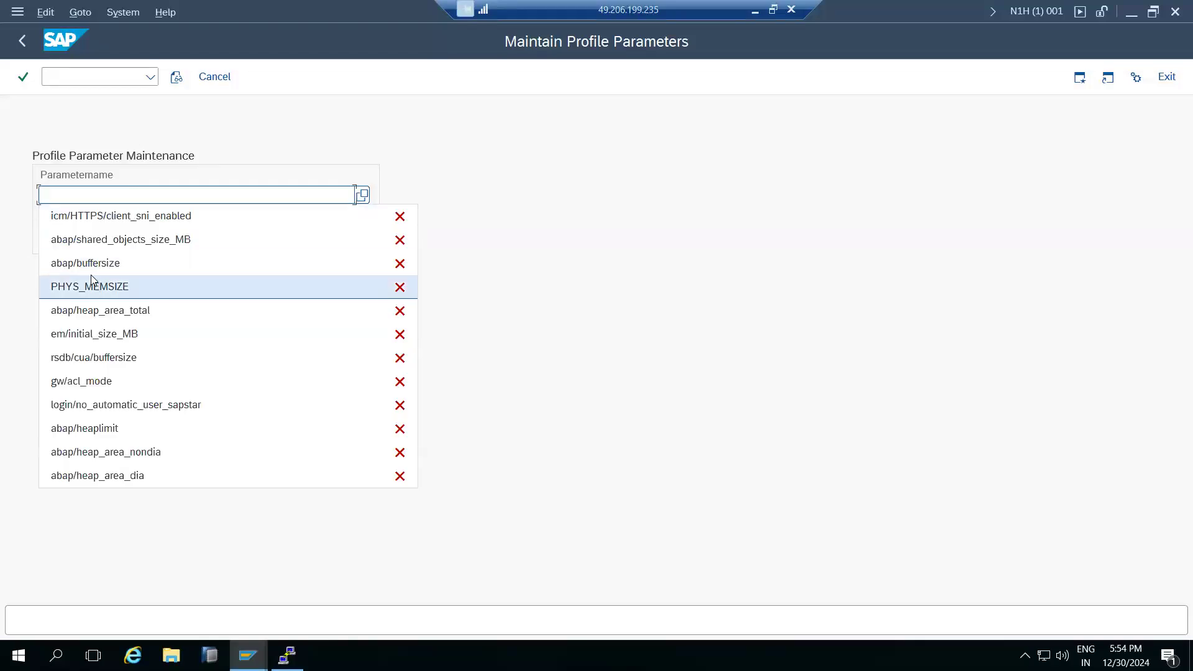
click(69, 381)
drag(100, 195, 38, 195)
click(85, 240)
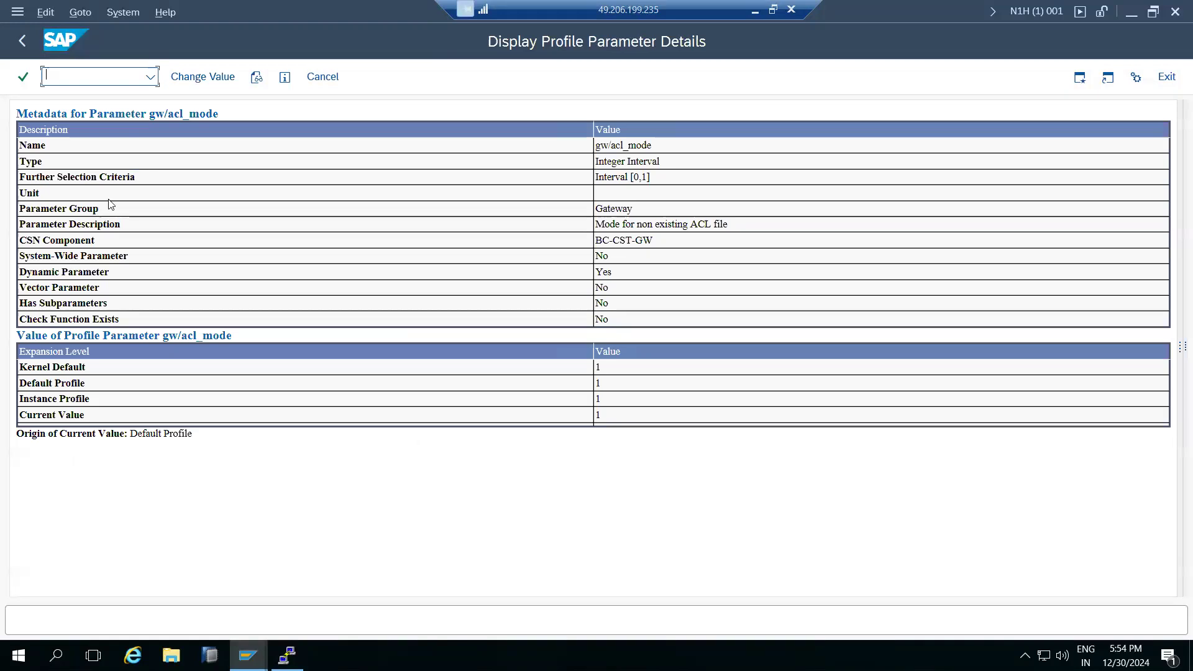
drag(614, 415, 598, 417)
click(209, 84)
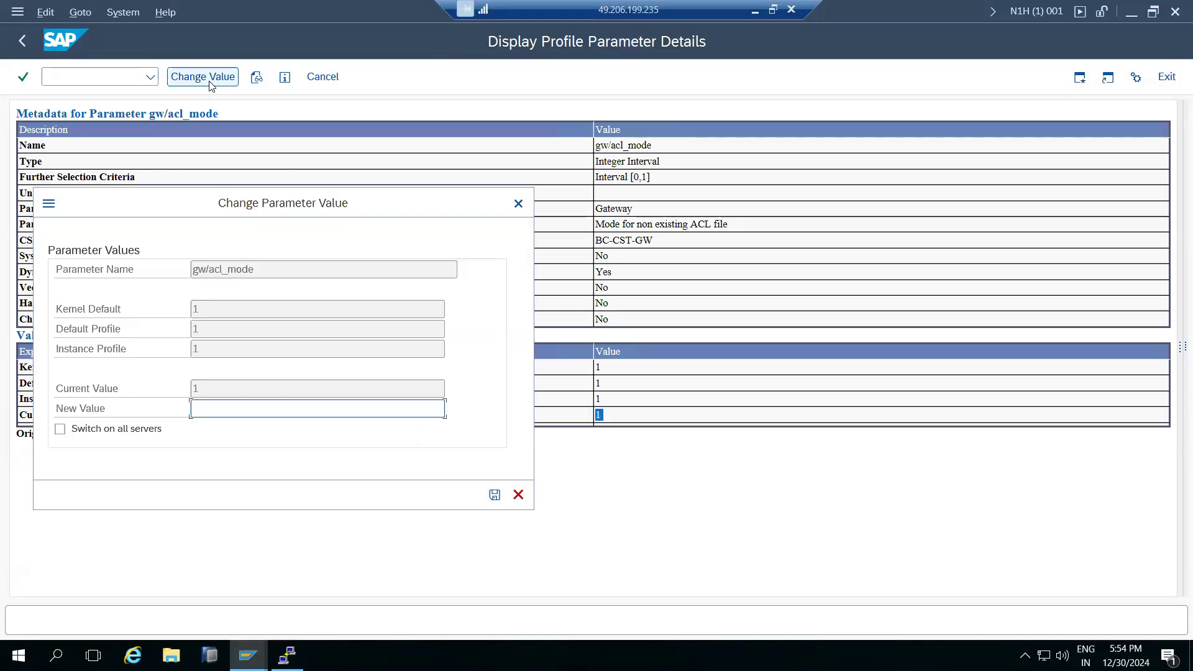
text(0)
click(495, 495)
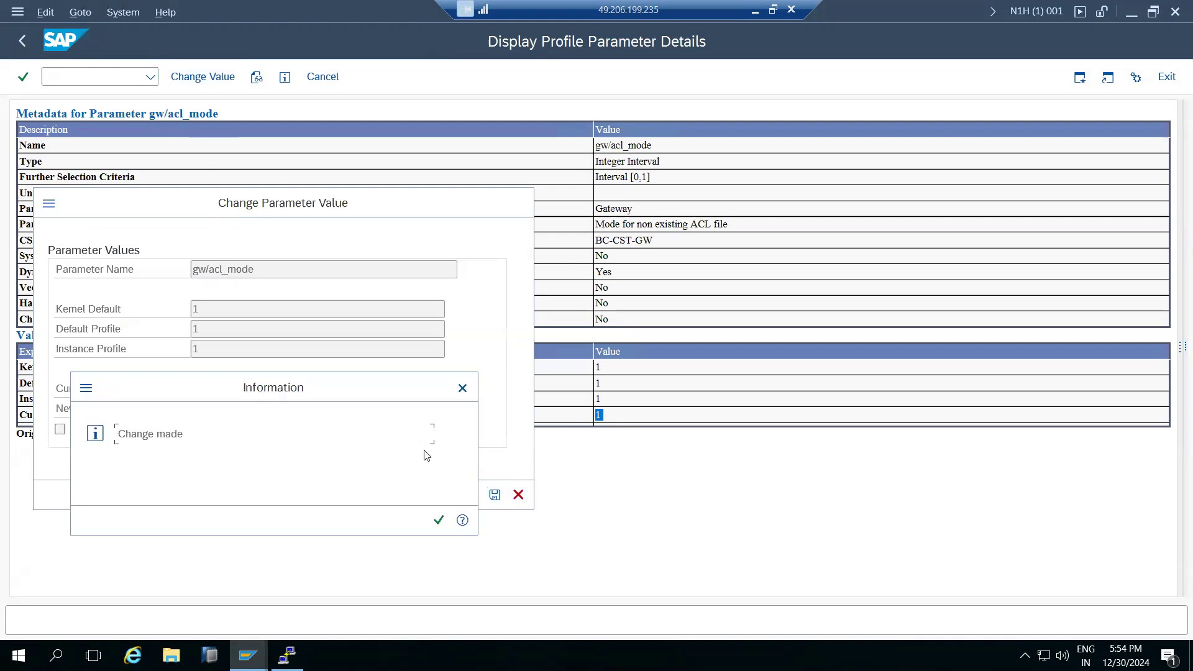
click(439, 522)
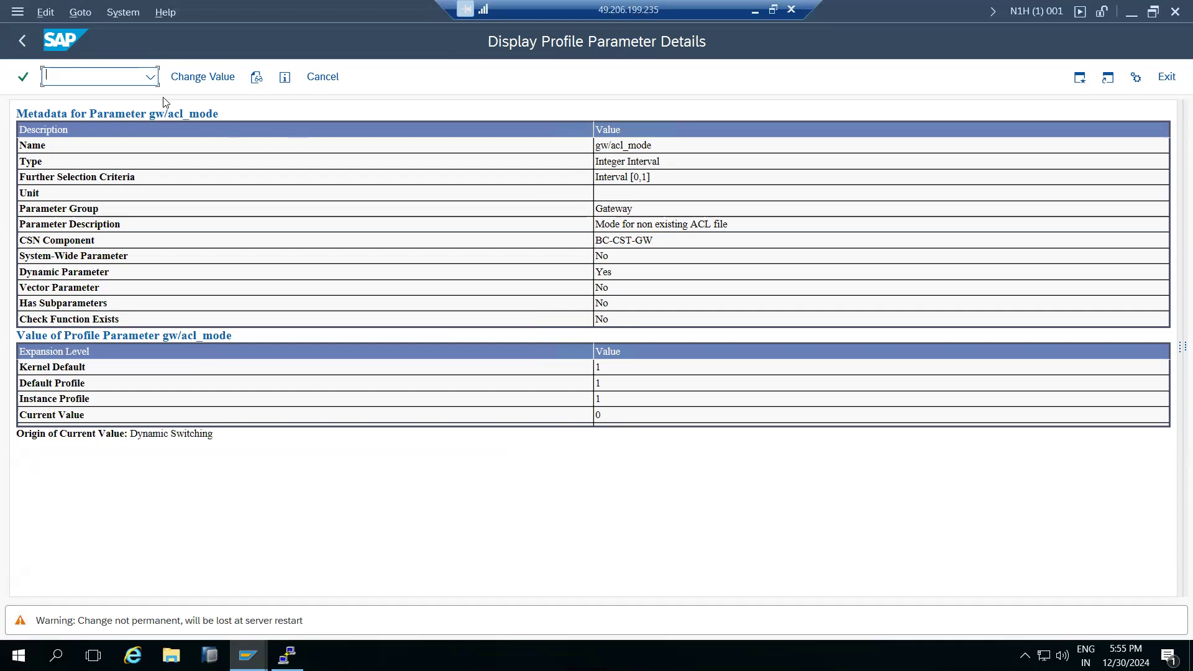
Redisplay the gw/acl_mode details, then view the abap/buffersize parameter.
click(318, 80)
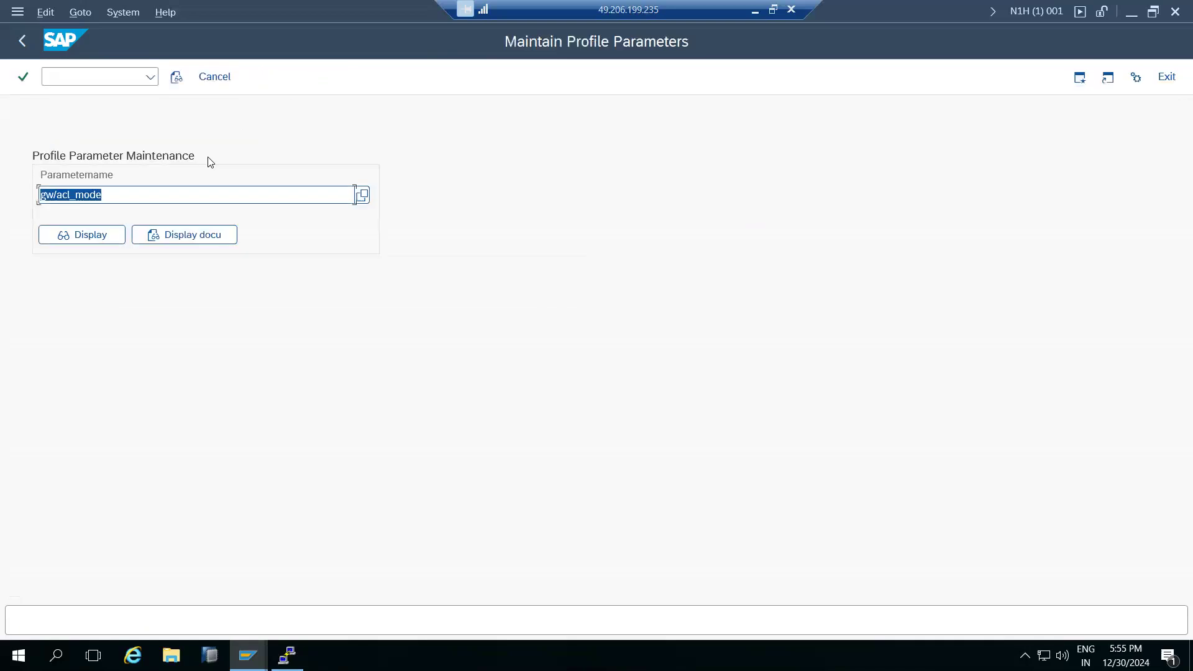
click(116, 194)
click(94, 237)
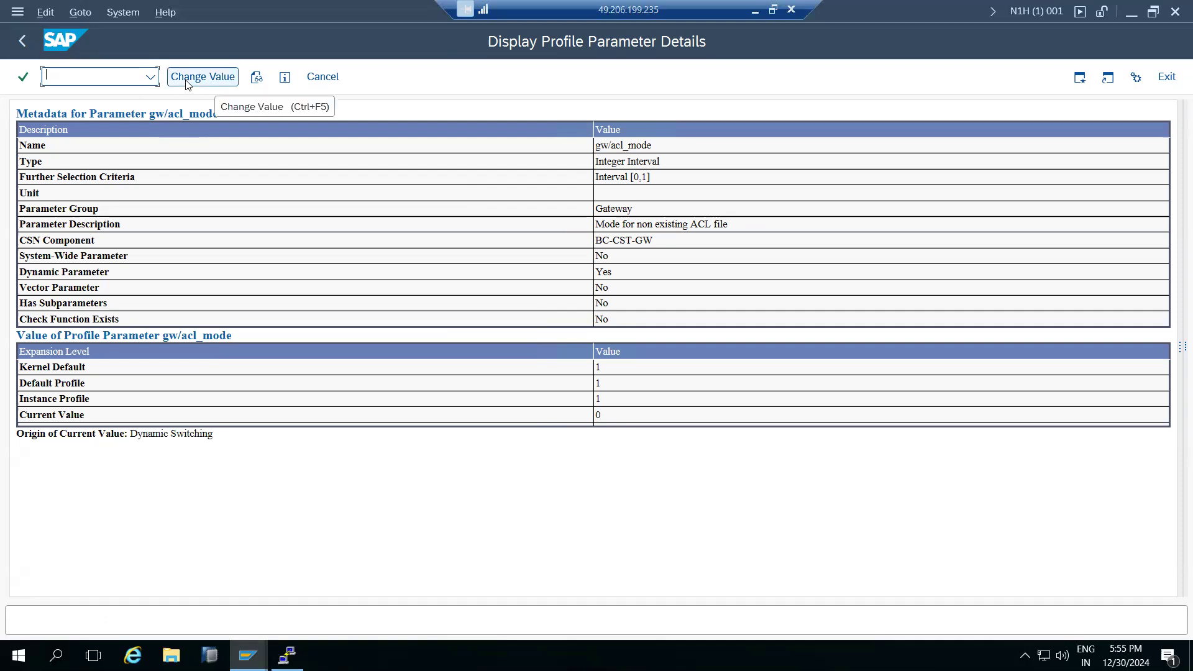
click(333, 77)
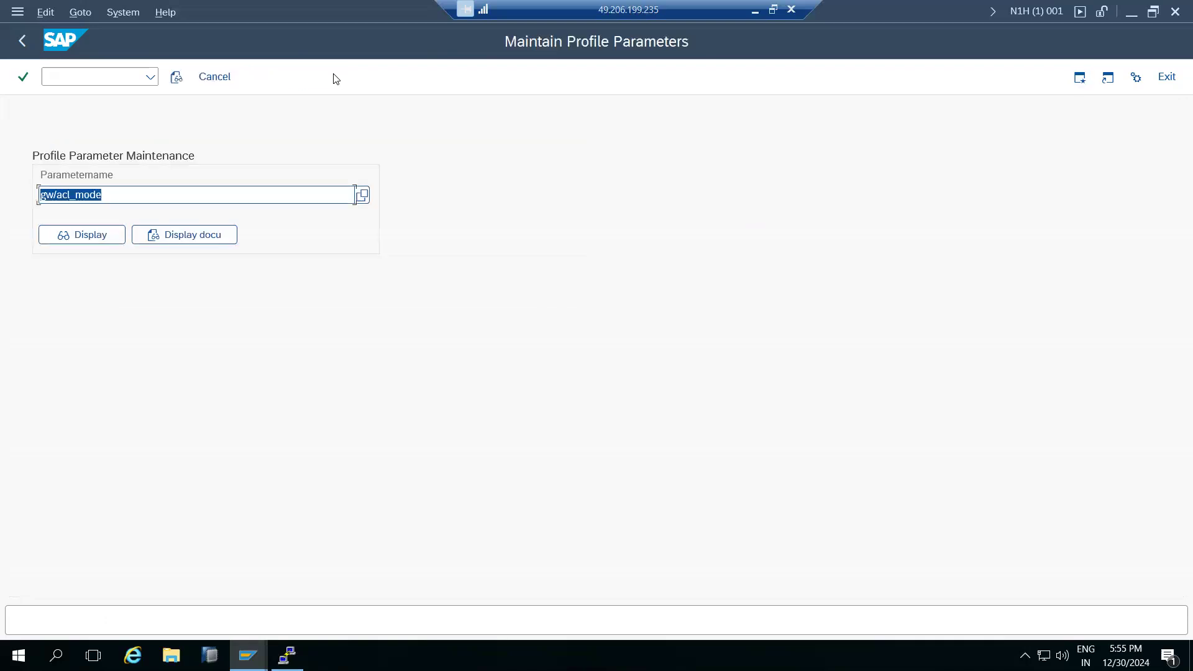
key(BackSpace)
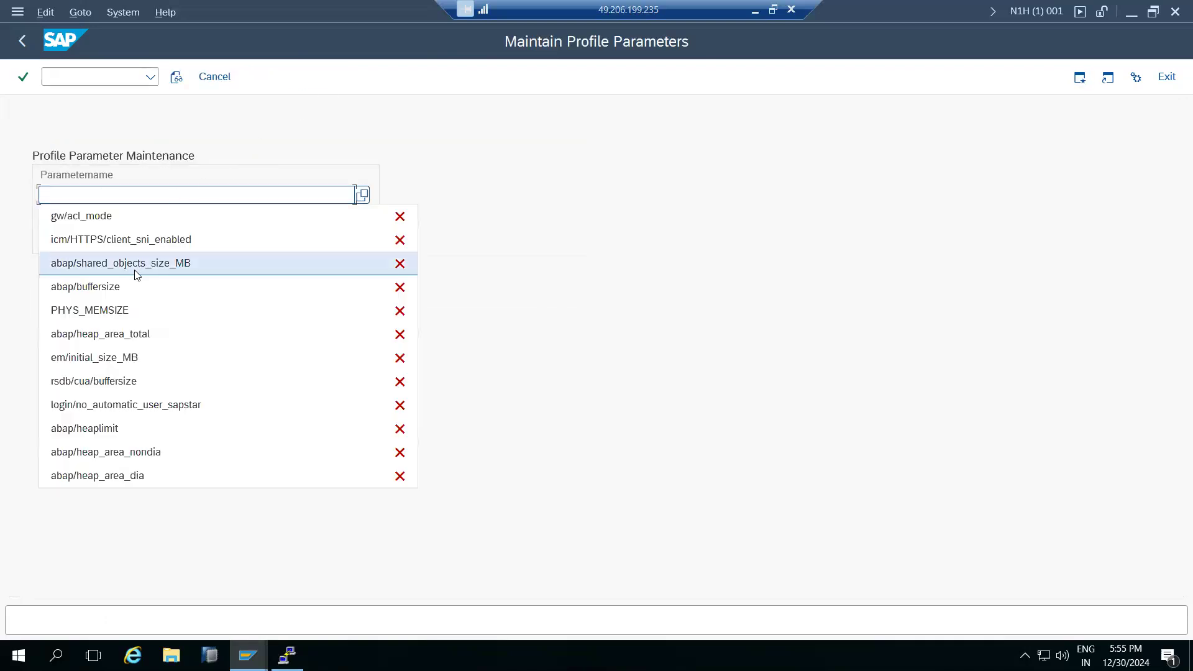
click(106, 295)
click(92, 235)
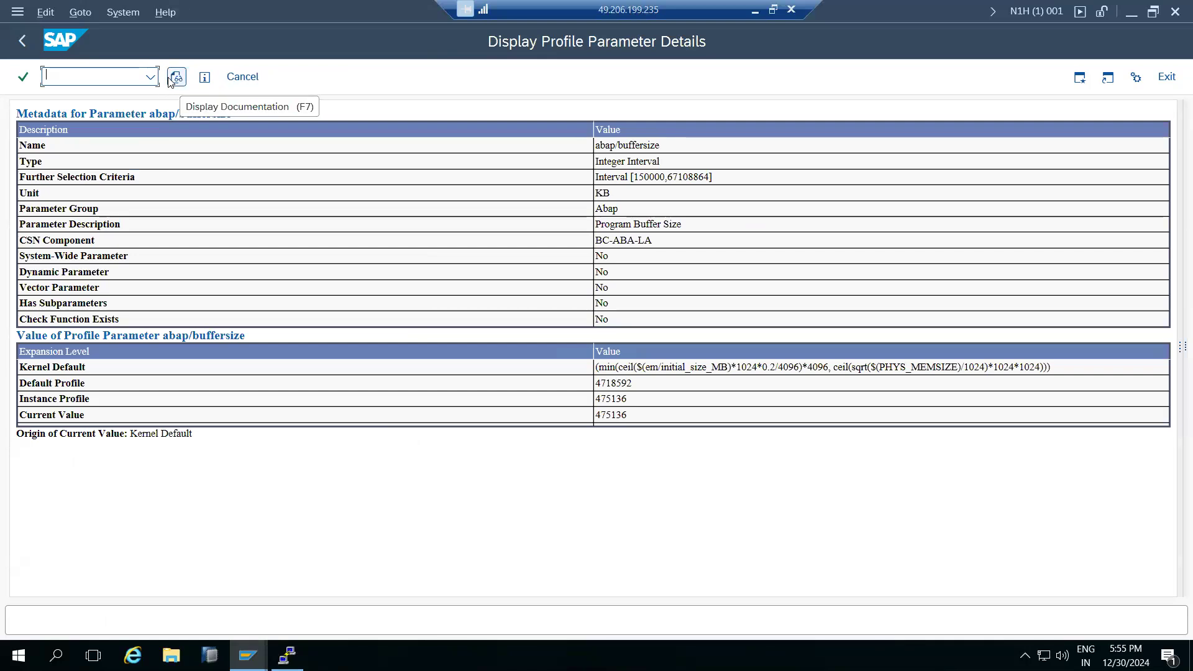
click(240, 77)
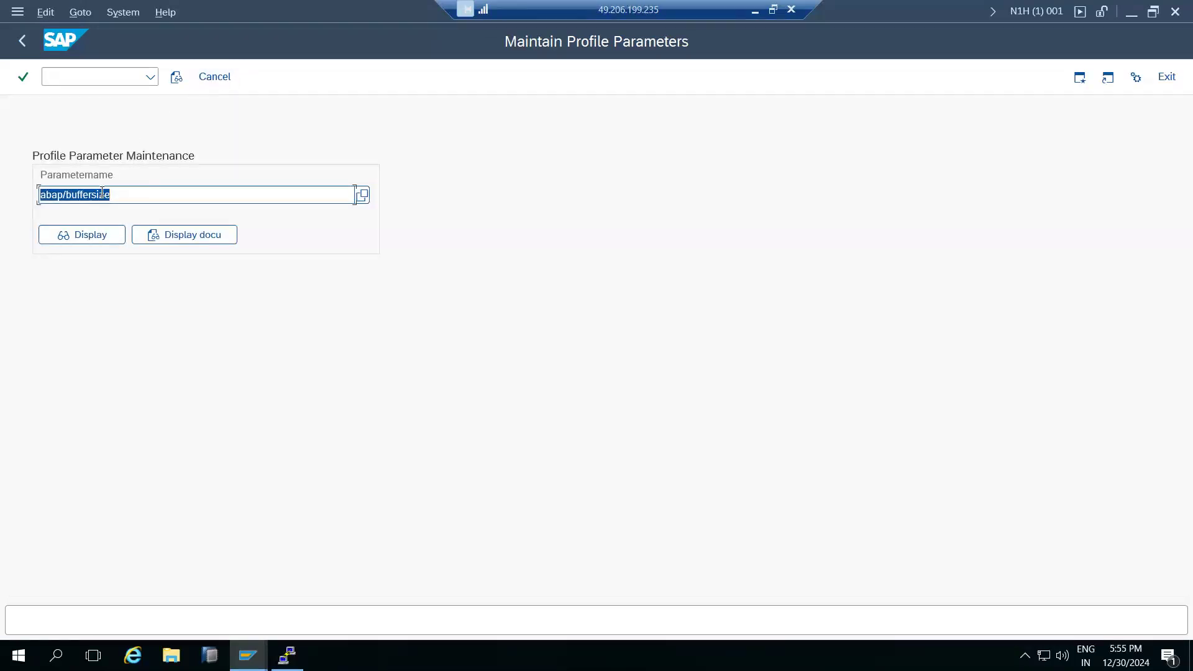
key(BackSpace)
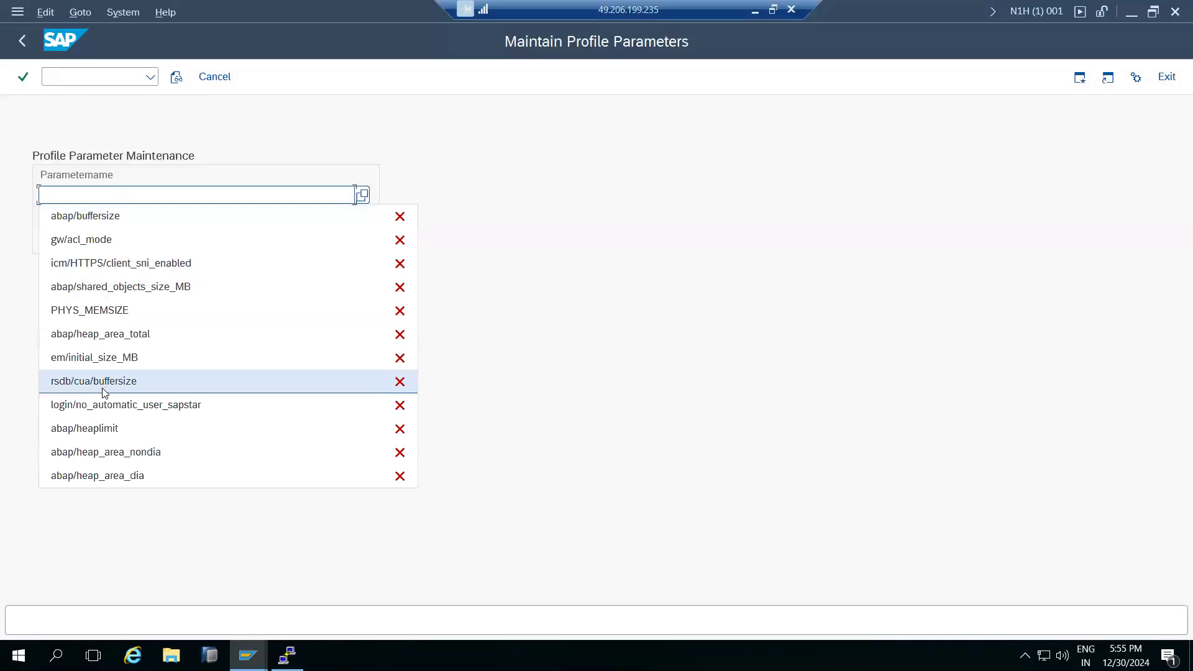
click(106, 477)
click(83, 238)
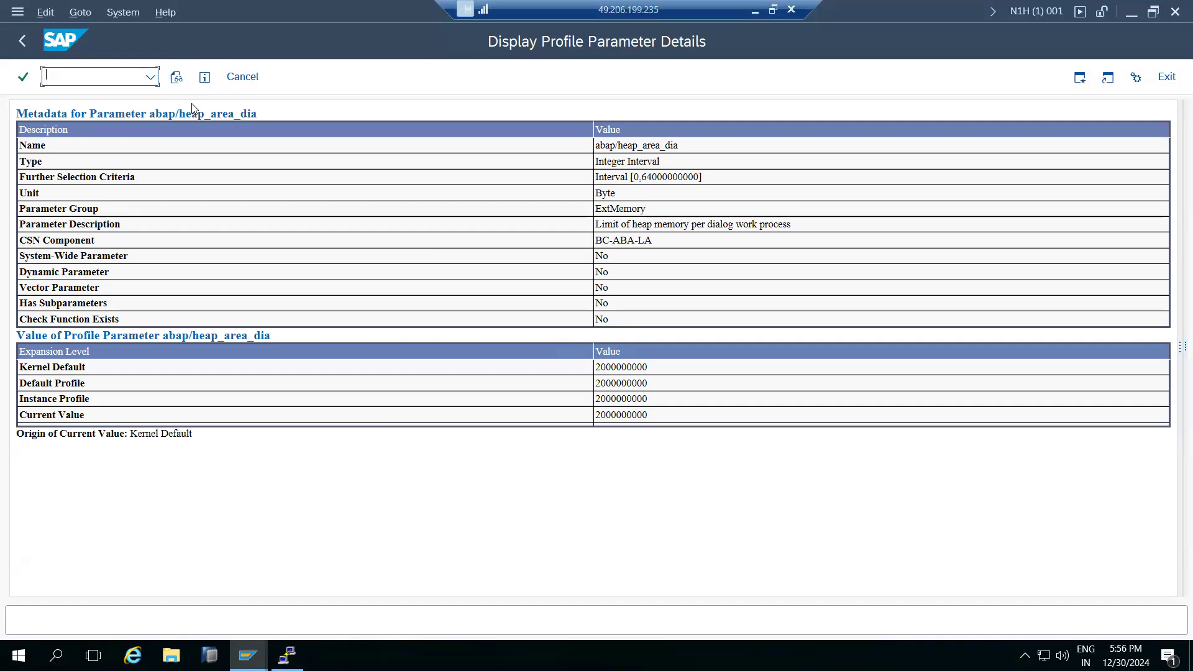
click(249, 77)
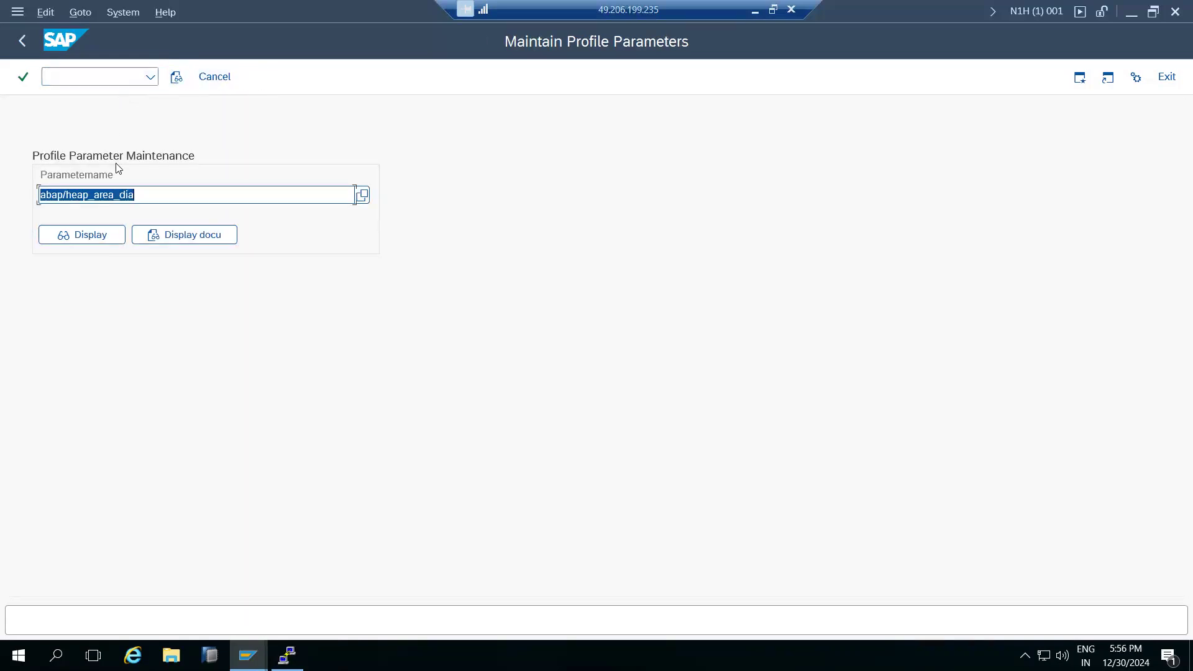
key(Right)
click(215, 78)
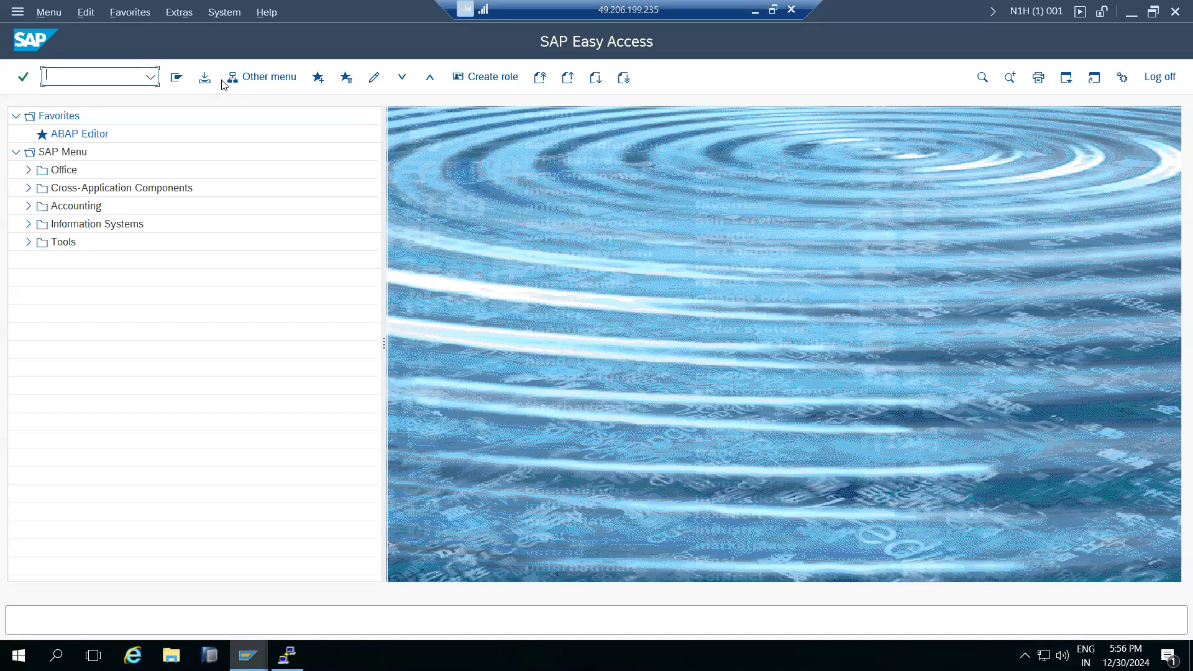
click(755, 8)
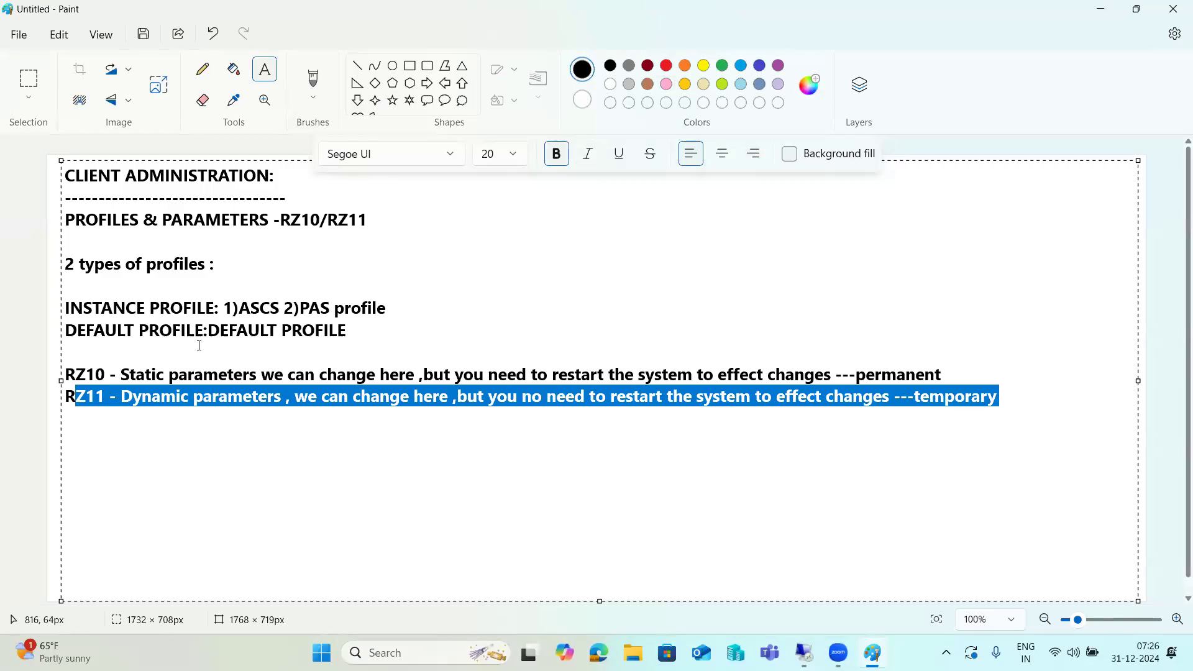
drag(86, 375, 869, 375)
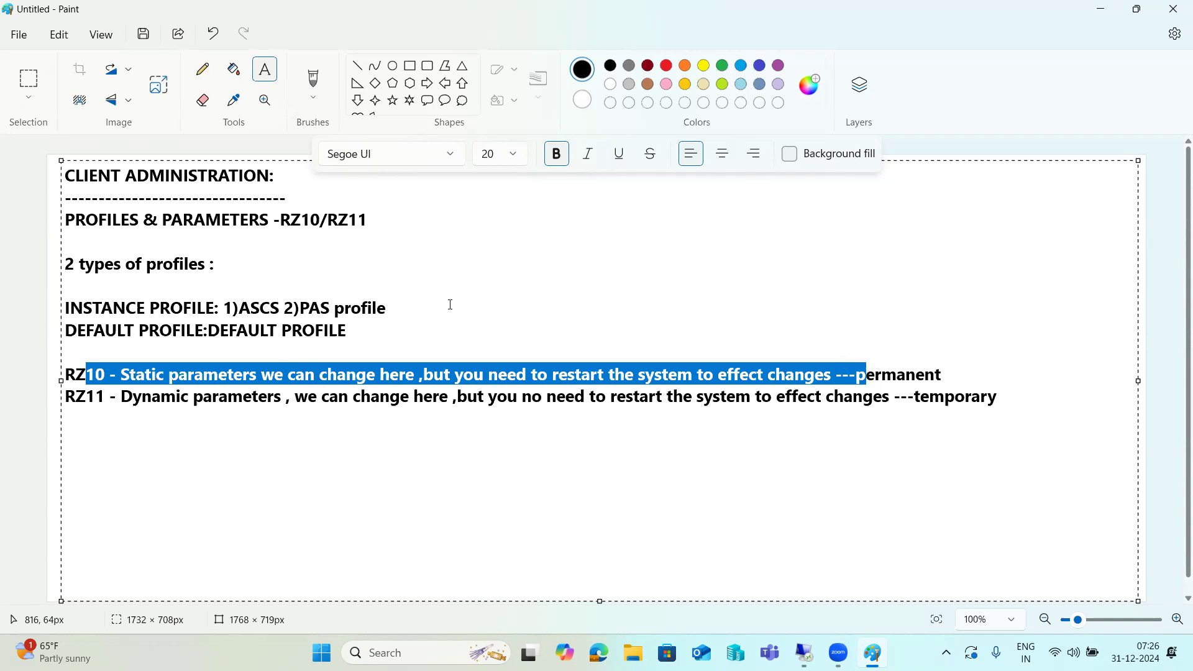
mouse_move(804, 652)
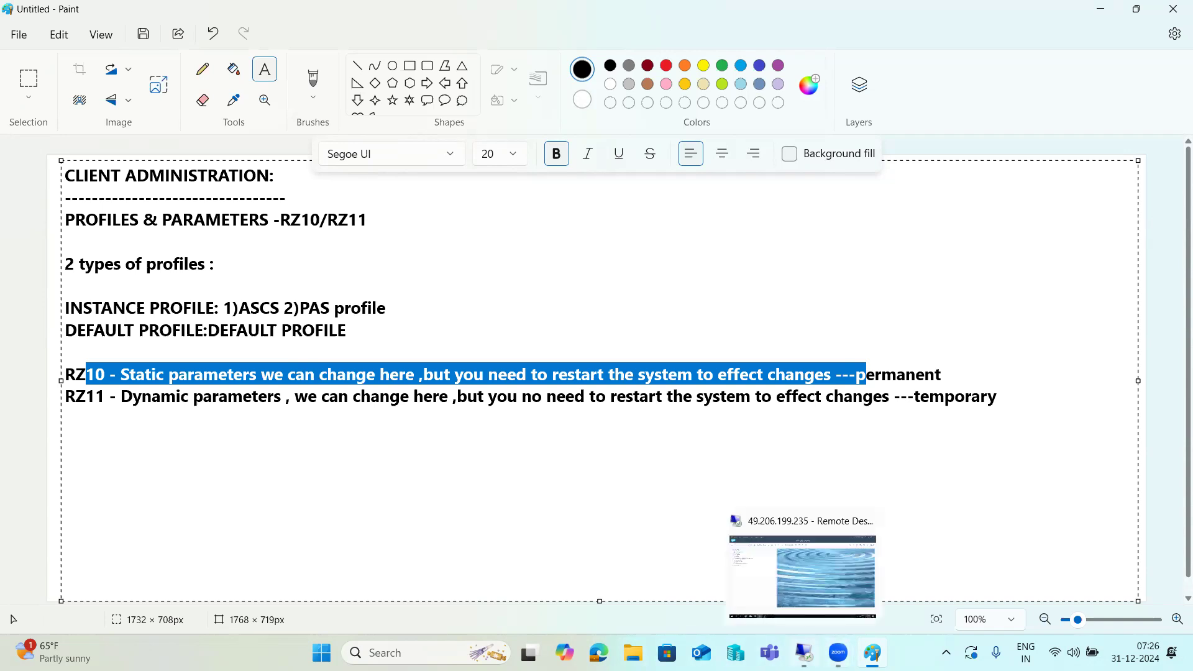
click(803, 572)
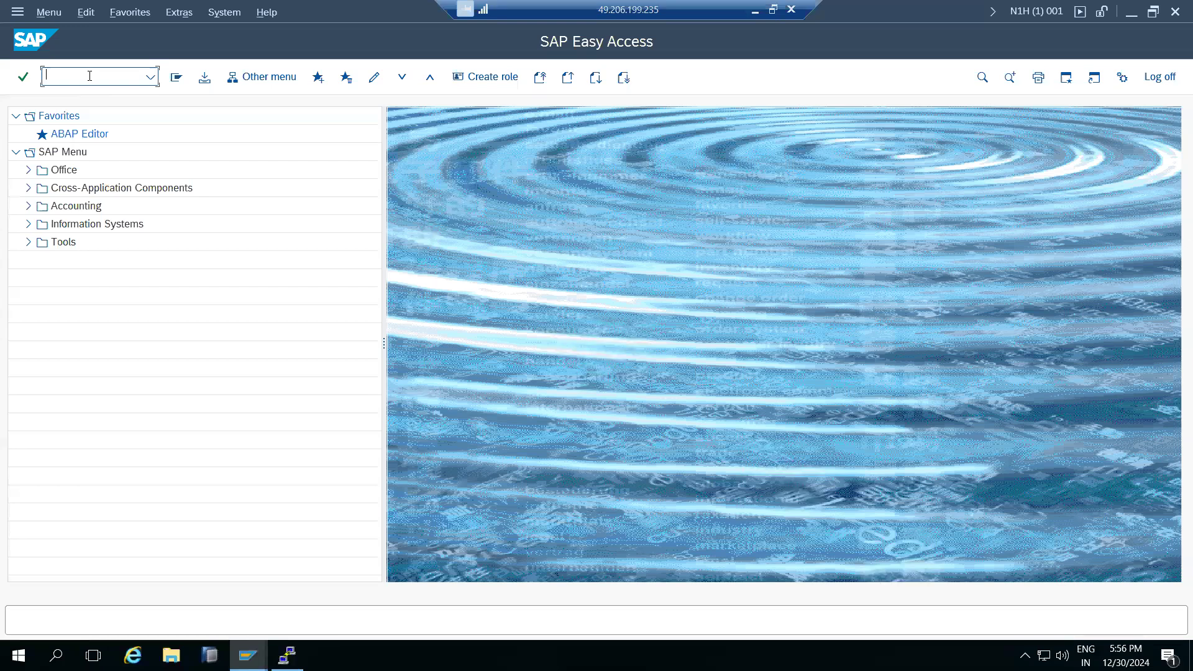
Run SCC4 to list the 14 clients, then bring the SAP Logon connection list forward.
text(scc4)
key(Return)
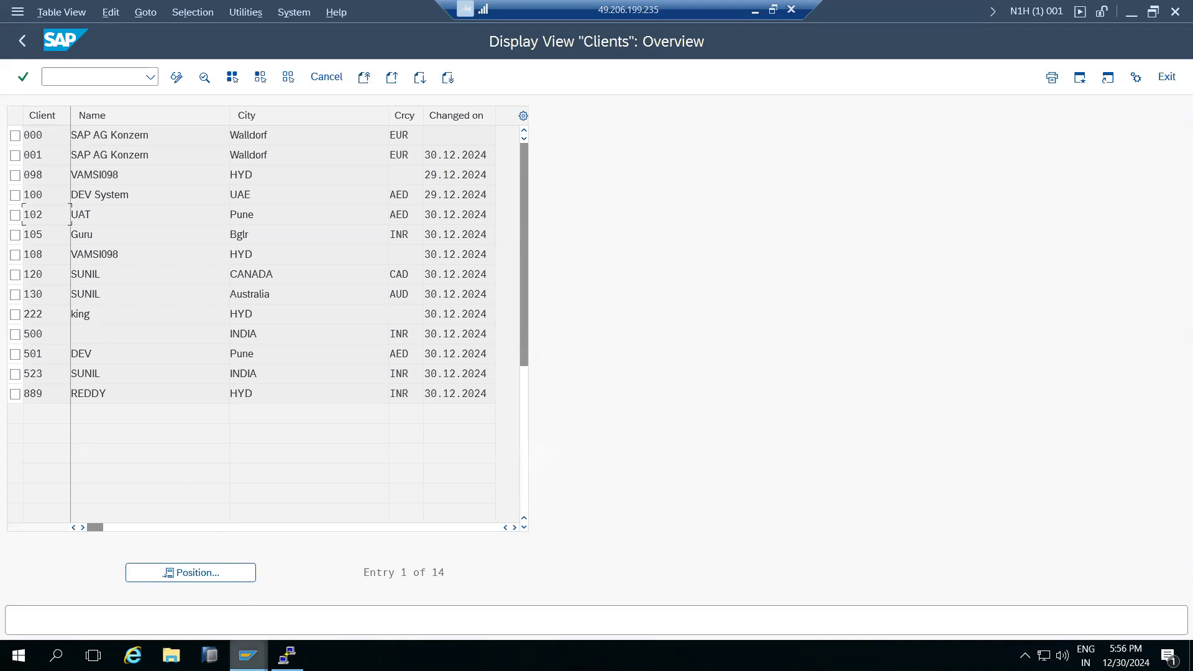
click(248, 656)
click(165, 598)
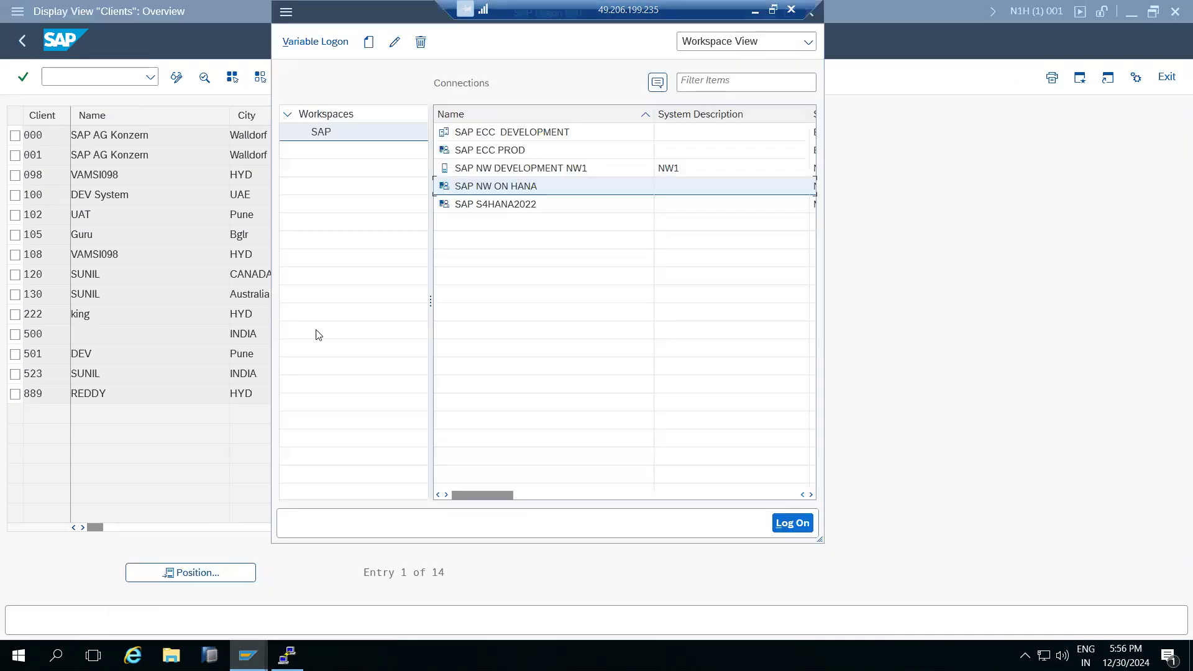
Start a new SAP NW ON HANA logon with client 100 and the built-in superuser name.
double_click(491, 187)
key(shift+Tab)
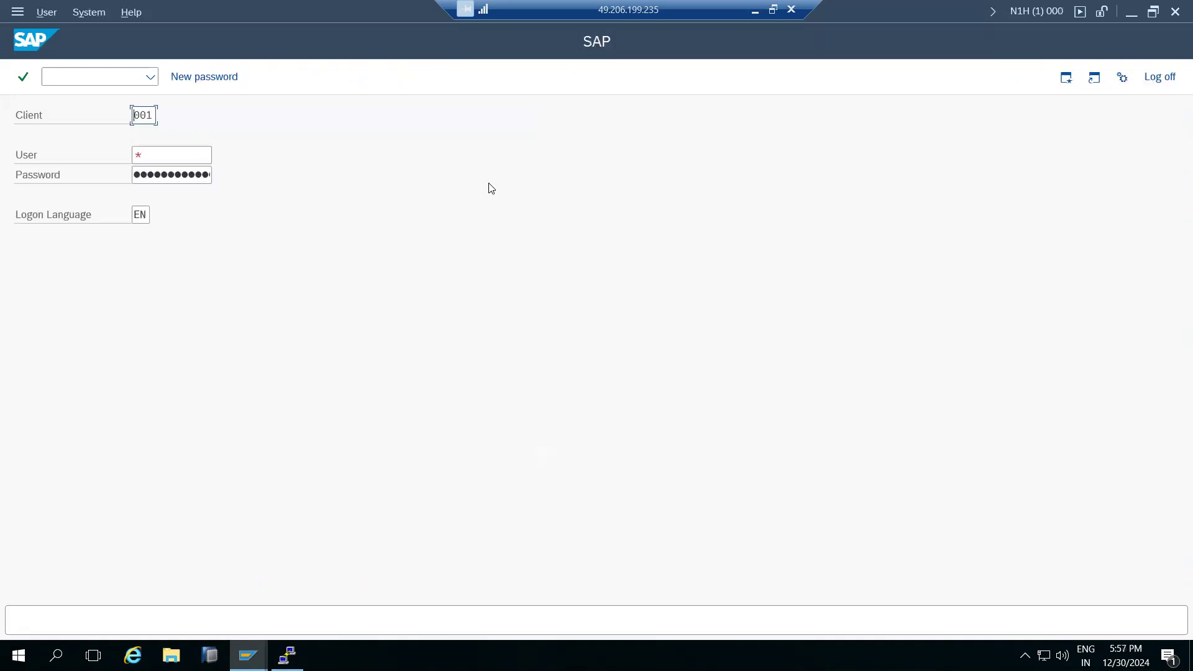
text(100)
key(Tab)
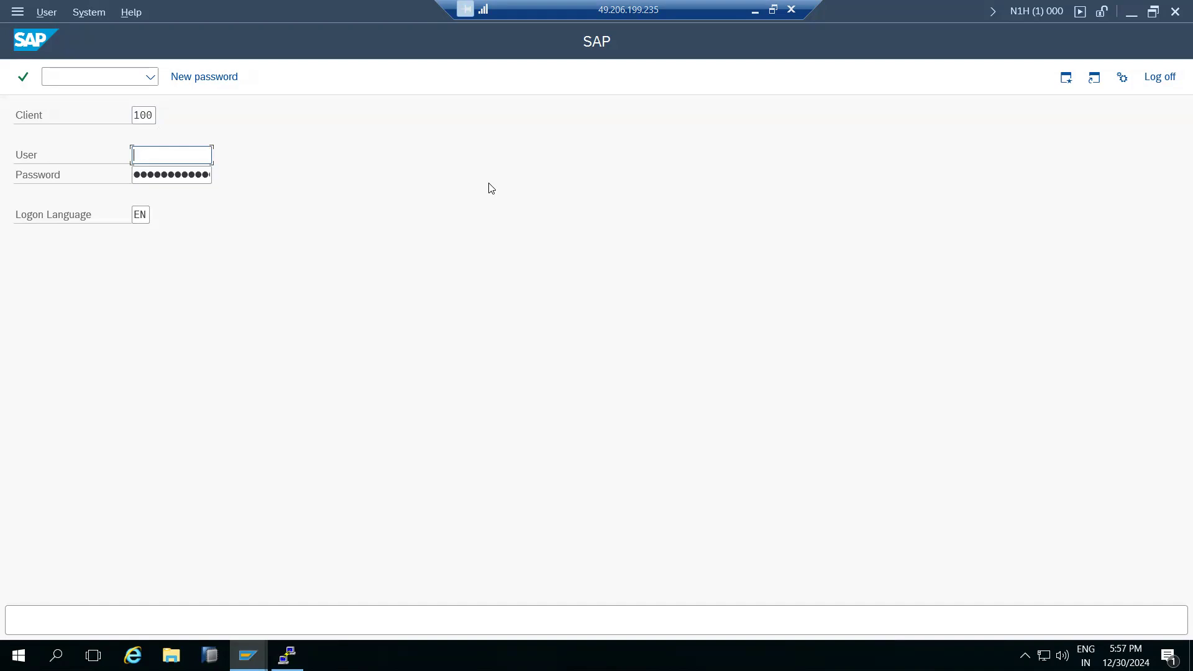
text(sap*)
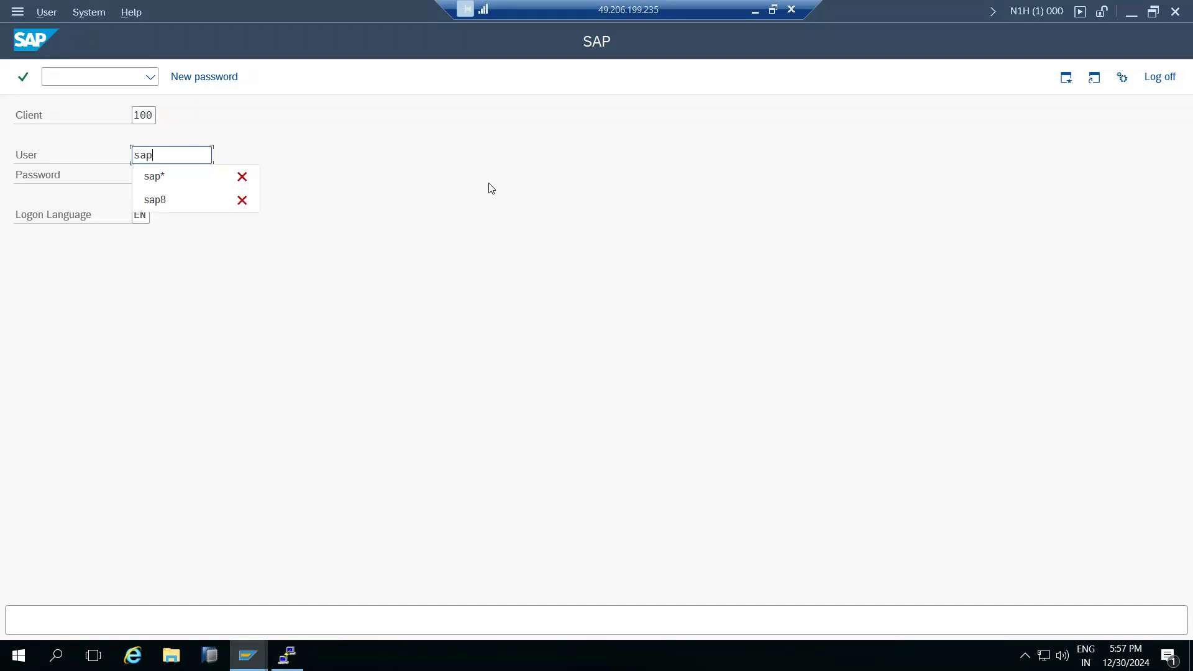
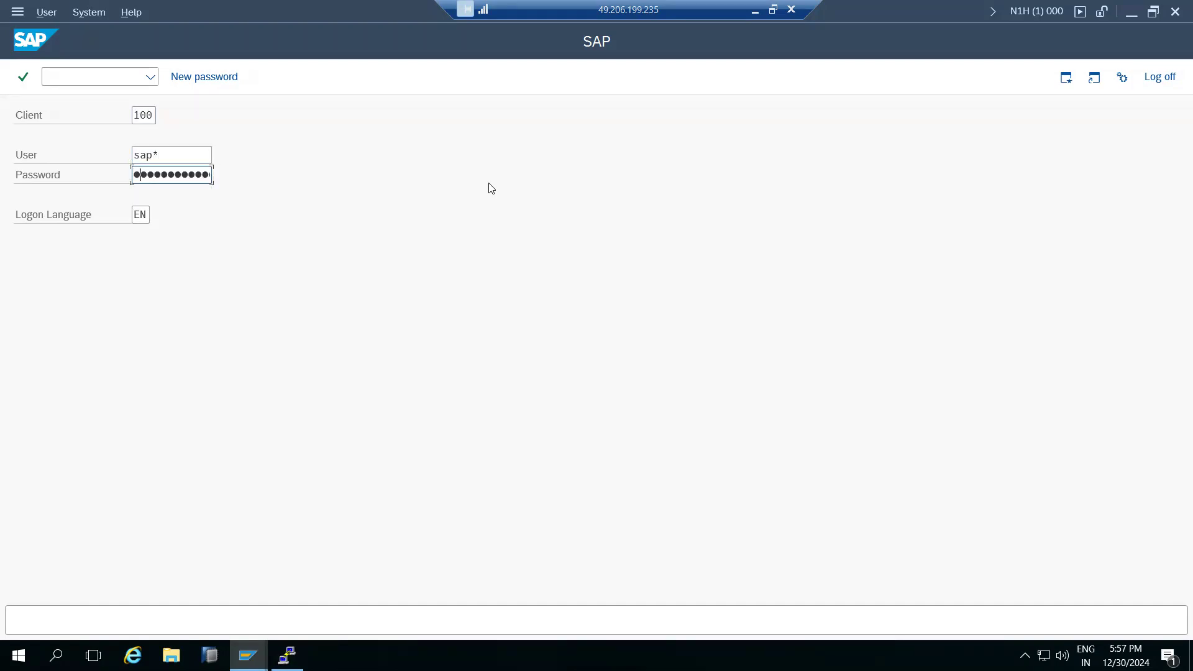
Log on to client 100 and review the N1H (1) 100 session information.
key(Return)
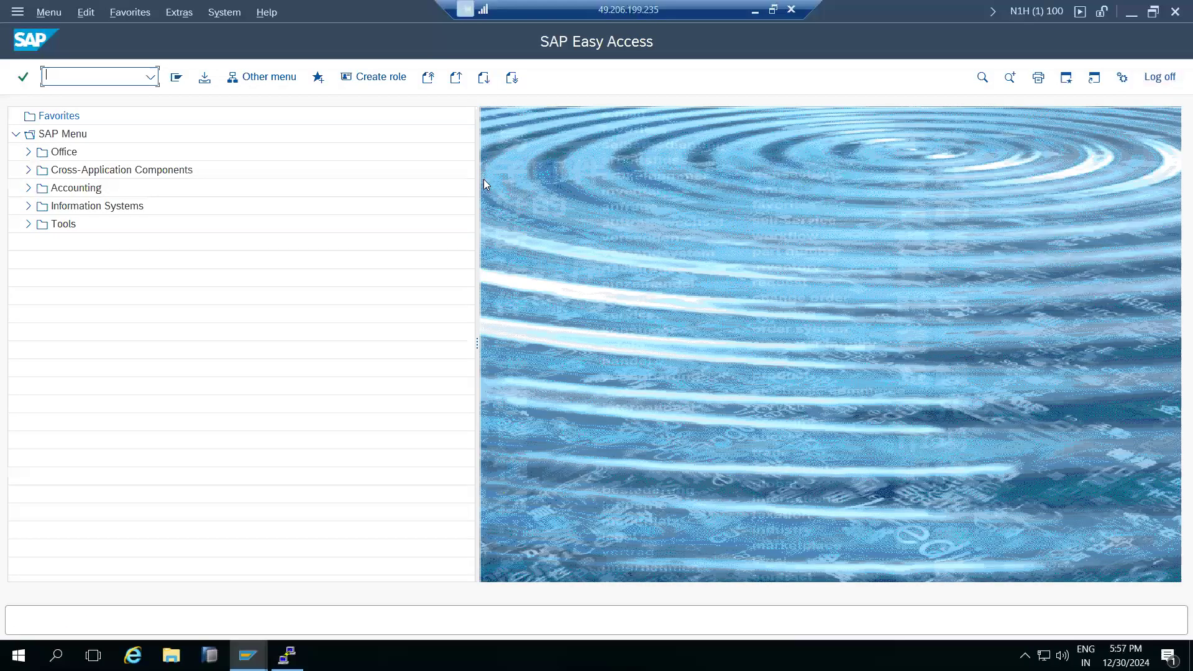
click(1051, 11)
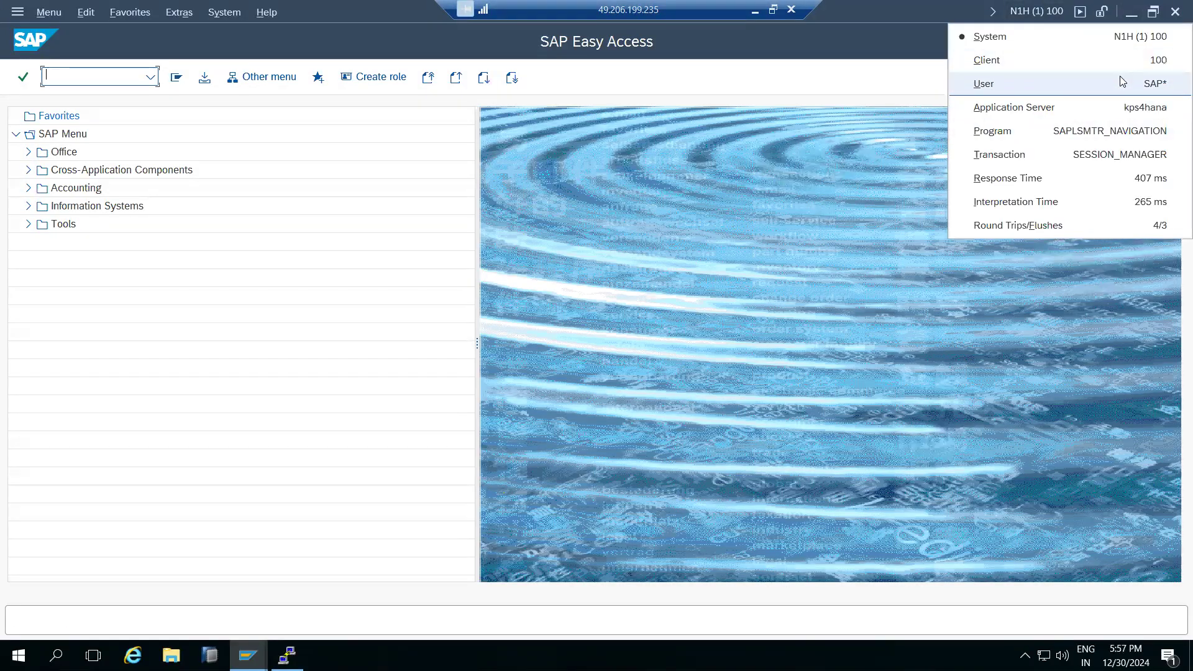
click(554, 275)
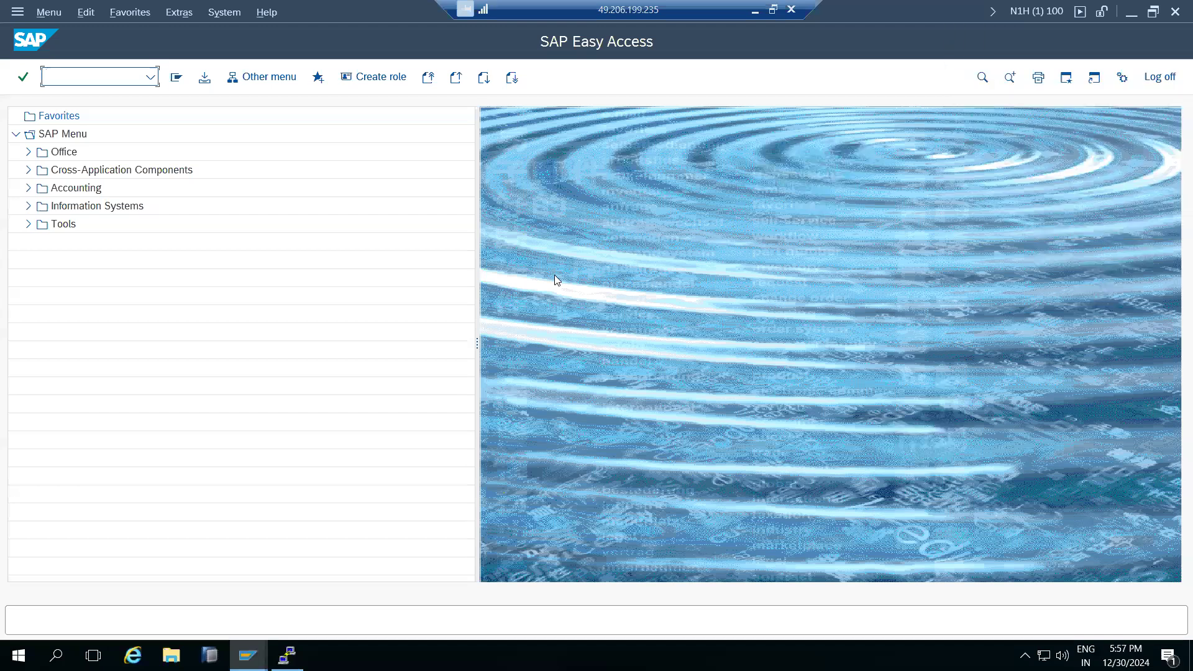
click(248, 656)
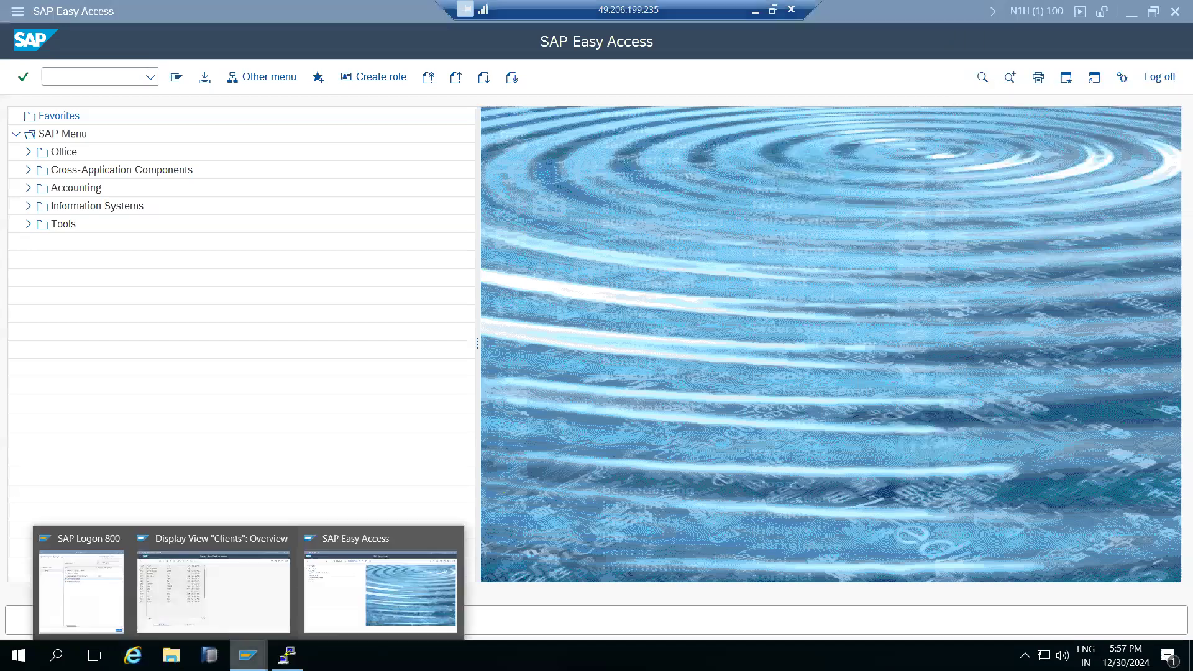
Select client 889 in the Clients overview, then start a new SAP NW ON HANA session.
click(181, 609)
drag(47, 391, 24, 393)
click(248, 656)
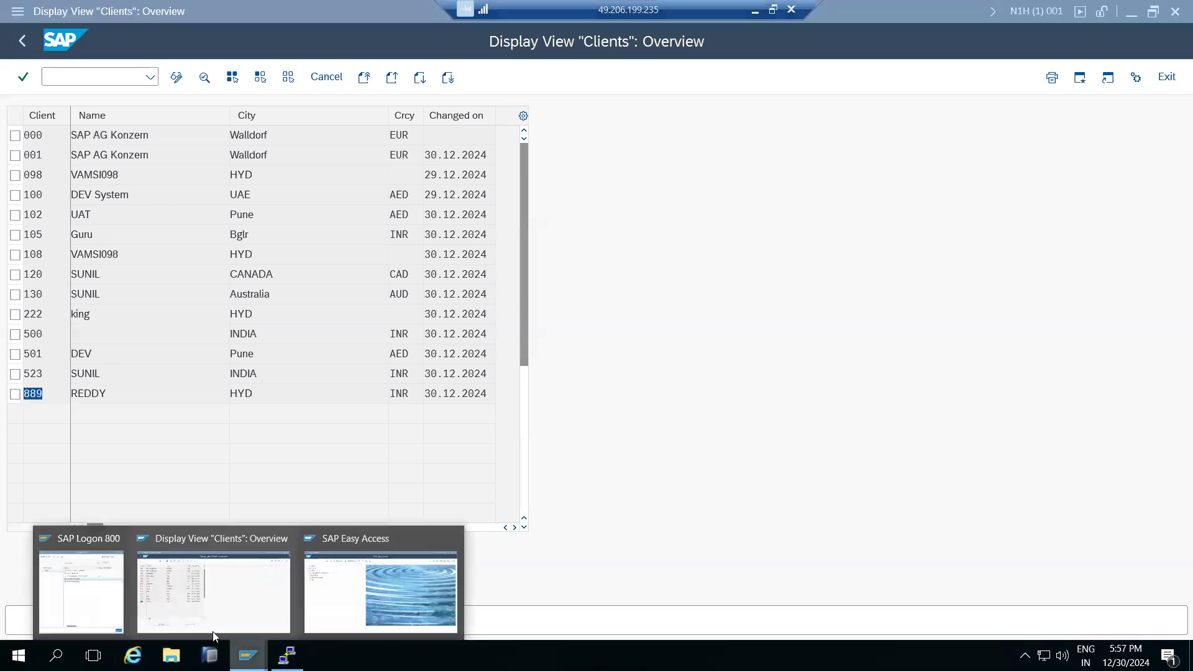
click(74, 581)
double_click(497, 186)
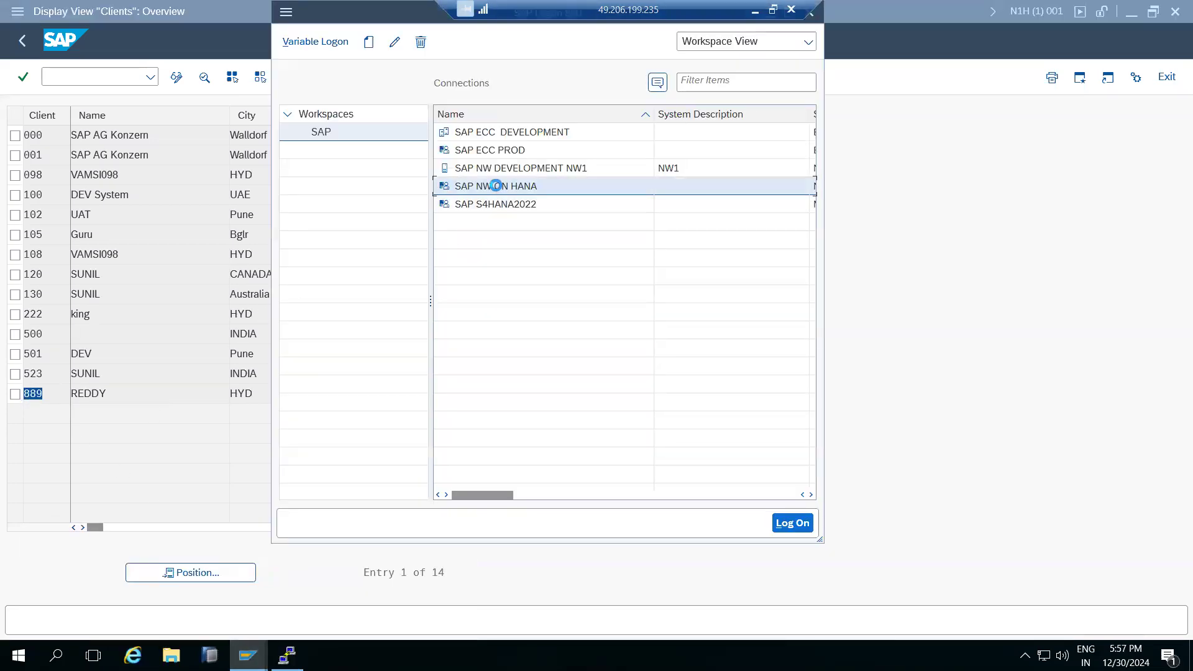
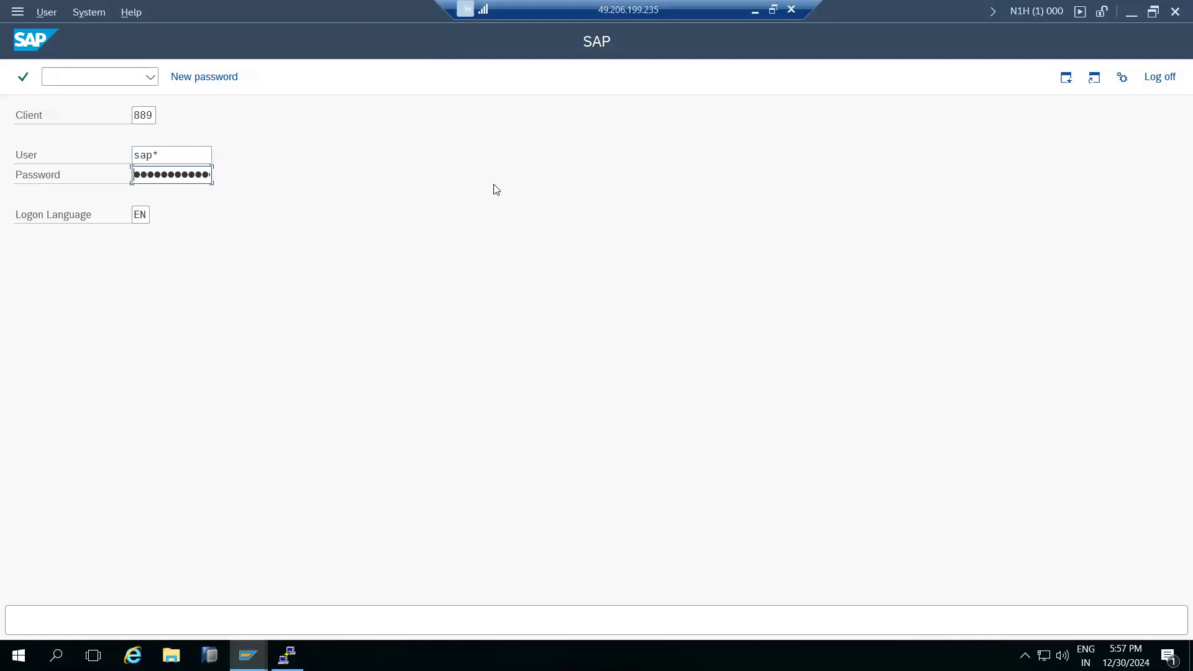
Log on to client 889, dismiss the copyright notice, and view the N1H (1) 889 session details.
key(Return)
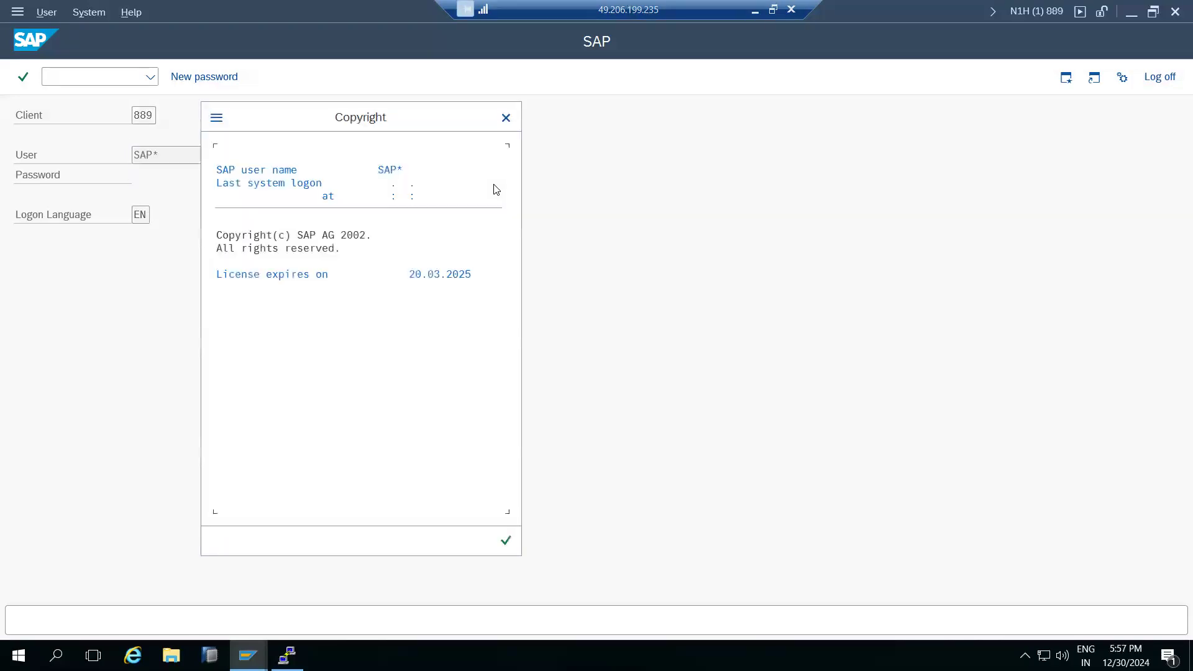
key(Return)
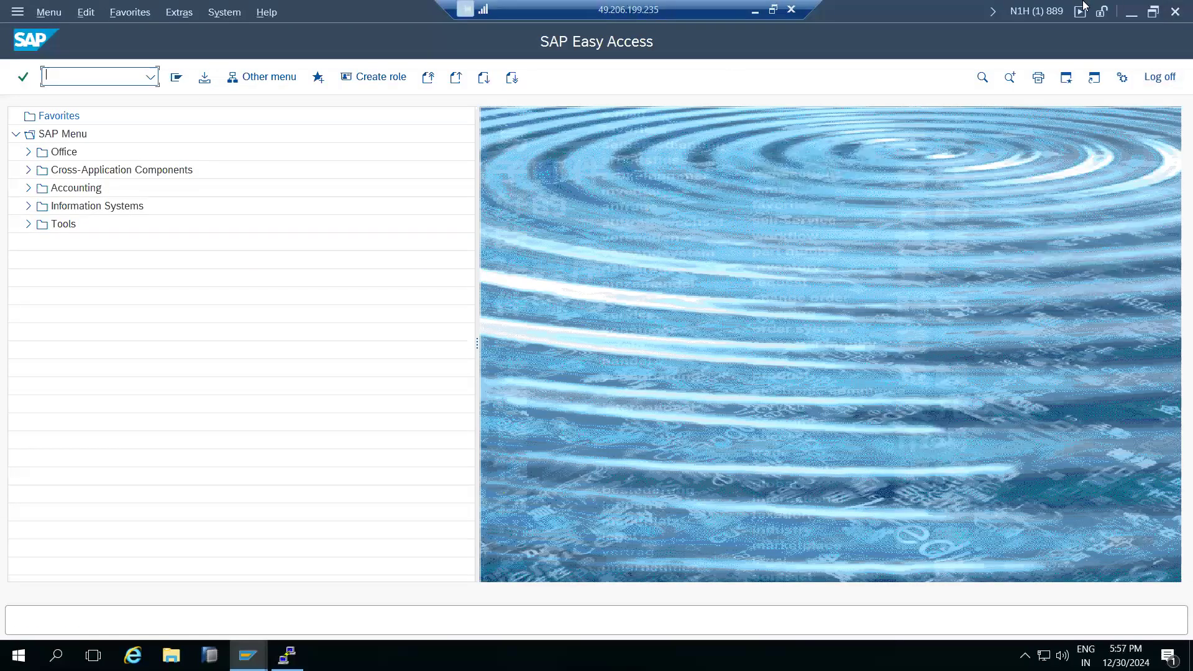
click(1050, 12)
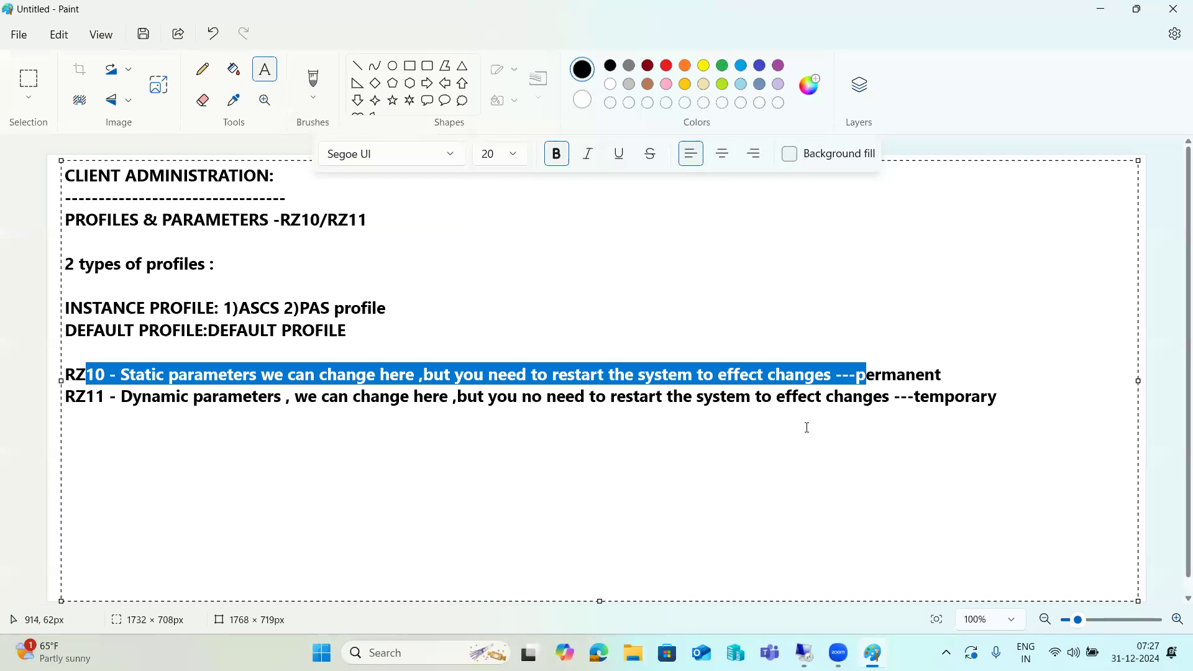
click(1005, 398)
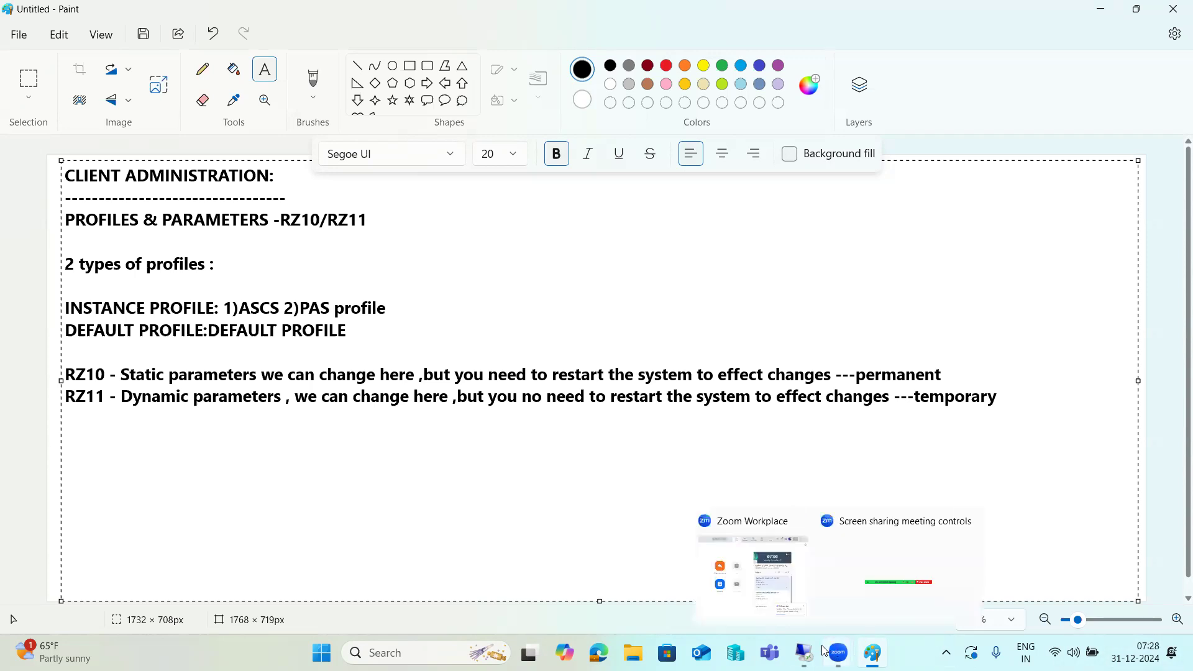
mouse_move(805, 653)
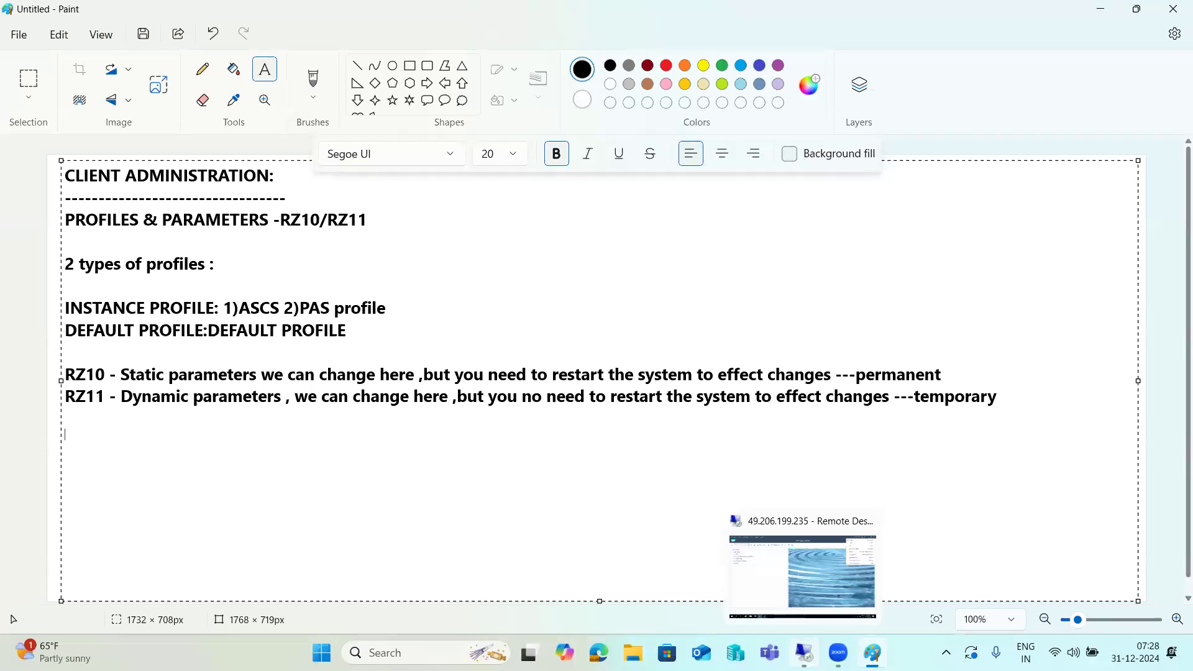
drag(205, 487, 155, 468)
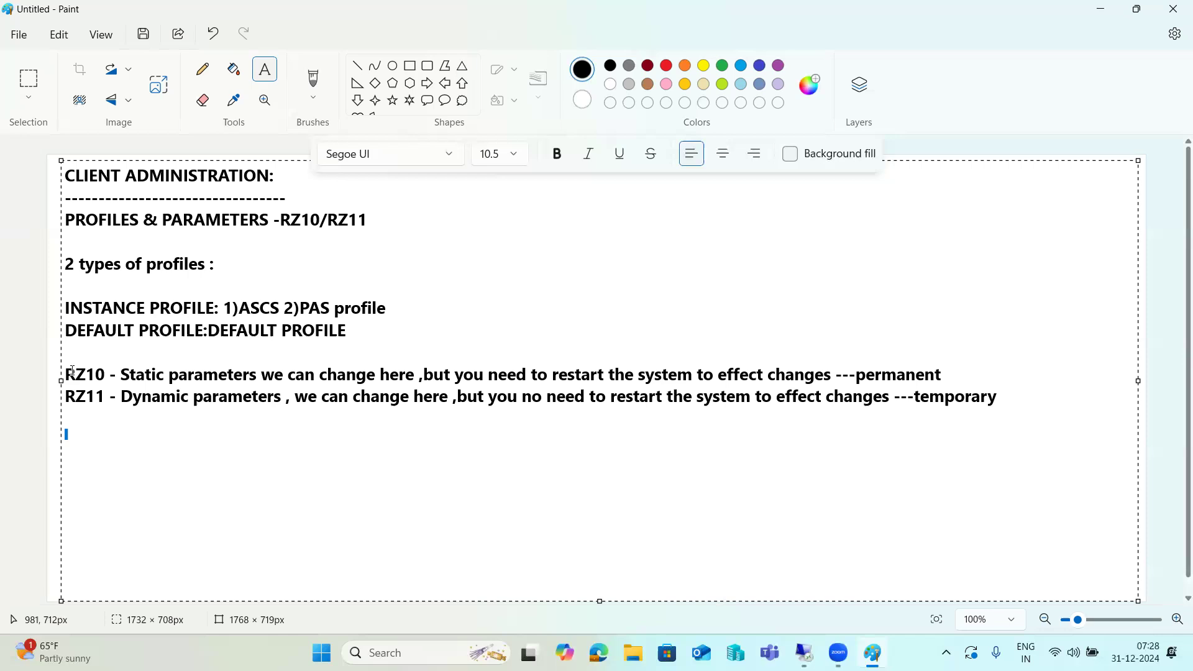
drag(85, 375, 1001, 370)
key(shift+Home)
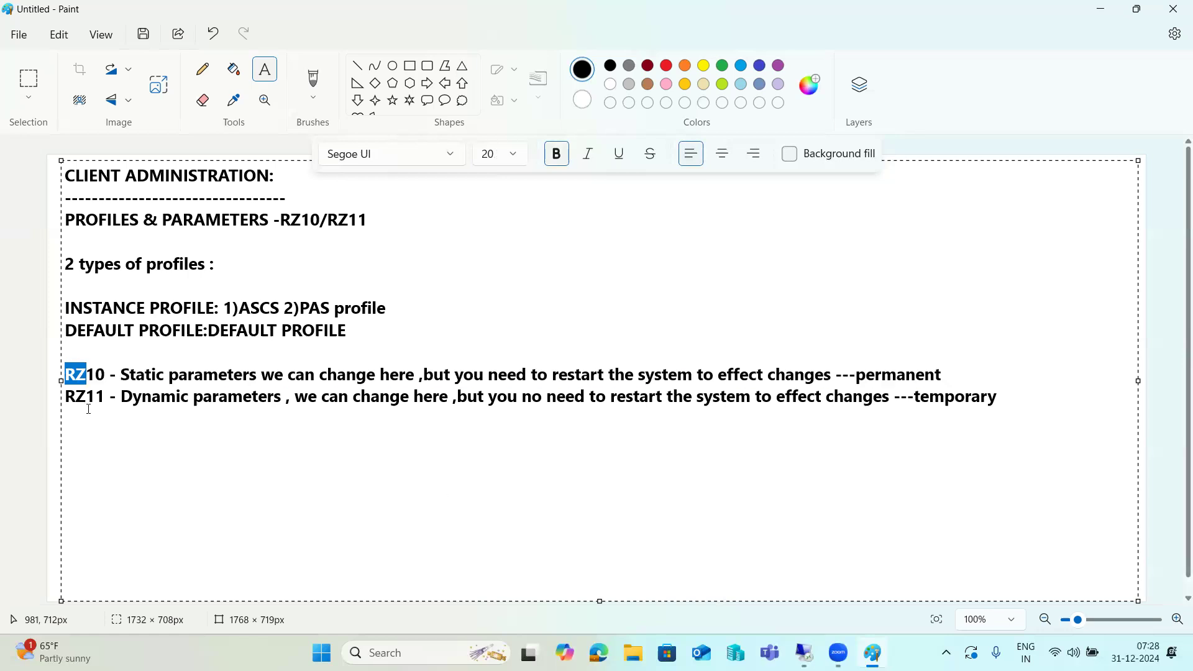
drag(88, 396, 220, 398)
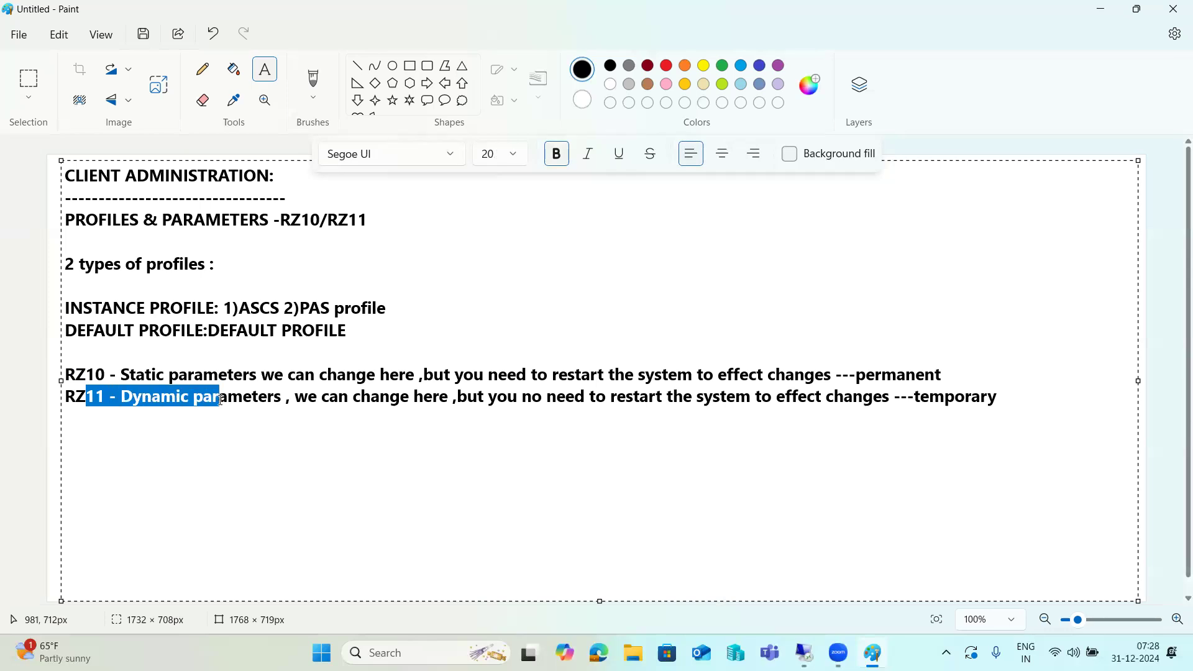
drag(220, 399, 978, 412)
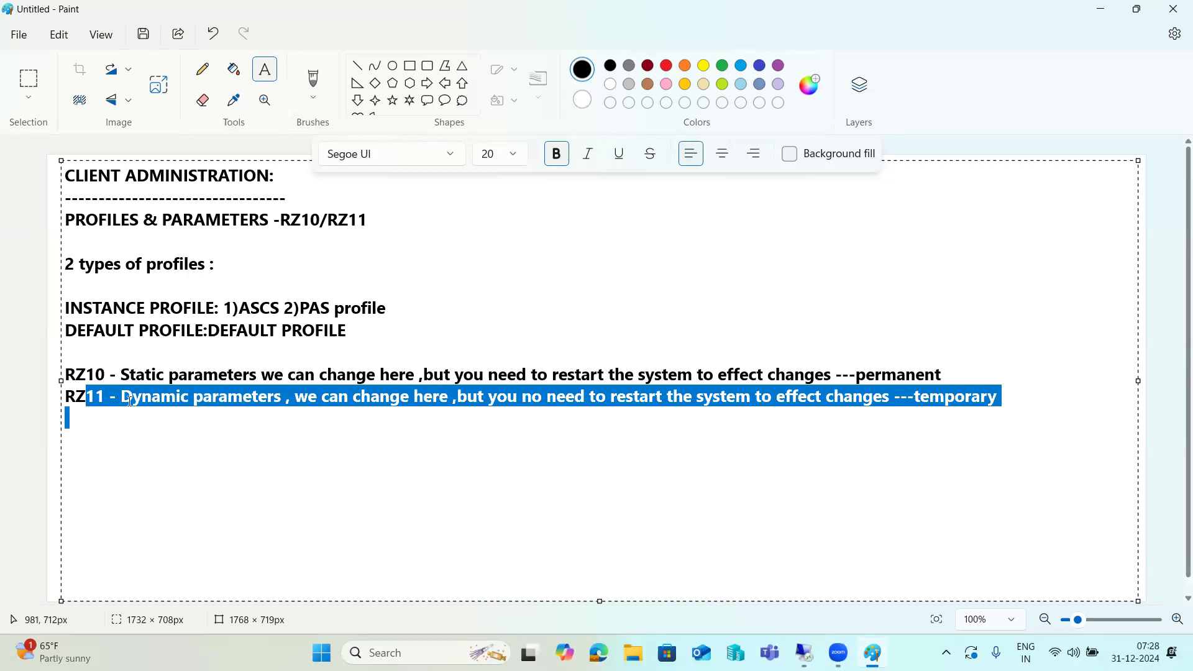
drag(75, 374, 955, 371)
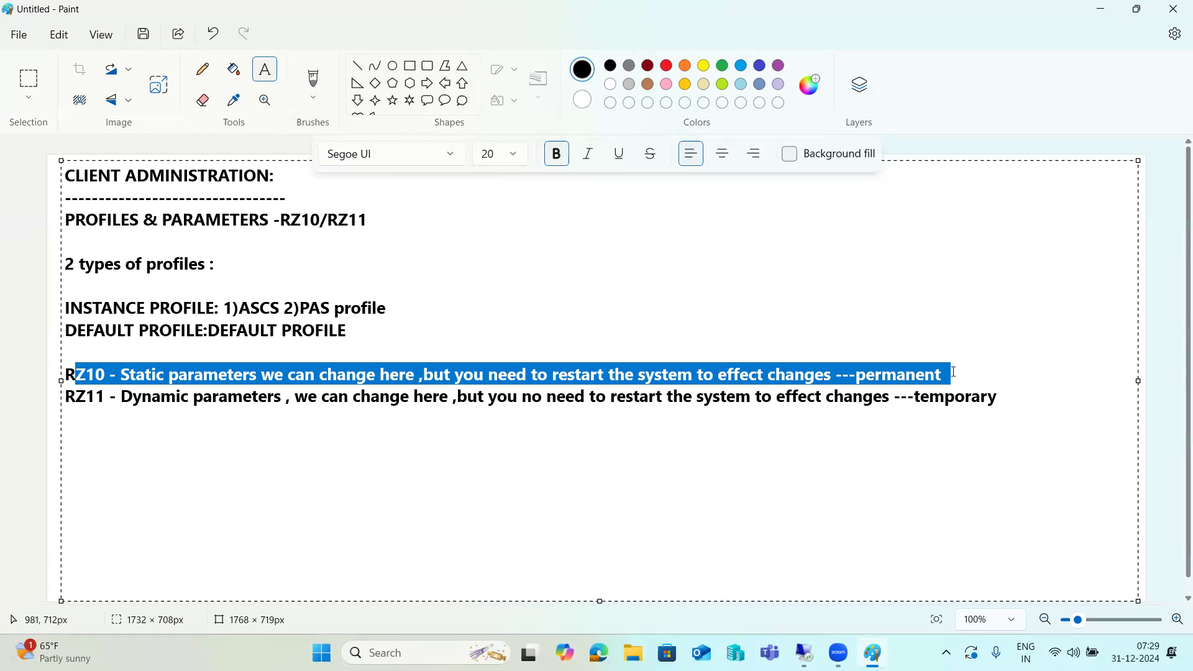
drag(120, 261, 190, 332)
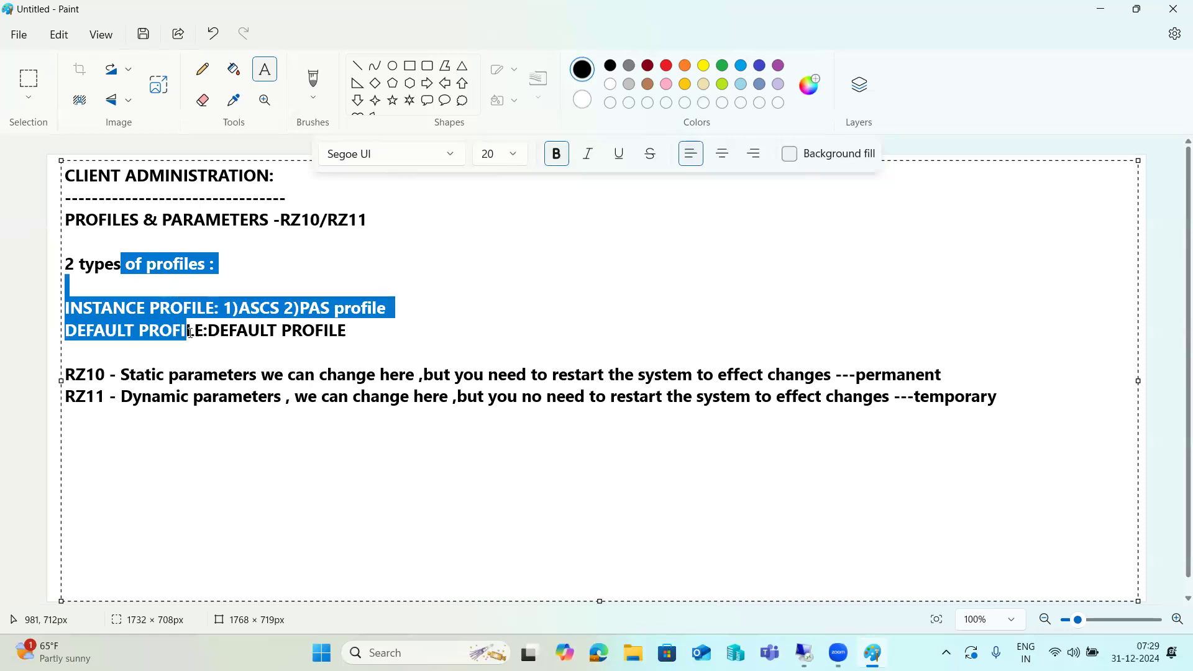
Highlight the PAS profile, instance profile and RZ10/RZ11 heading text in the notes.
click(169, 310)
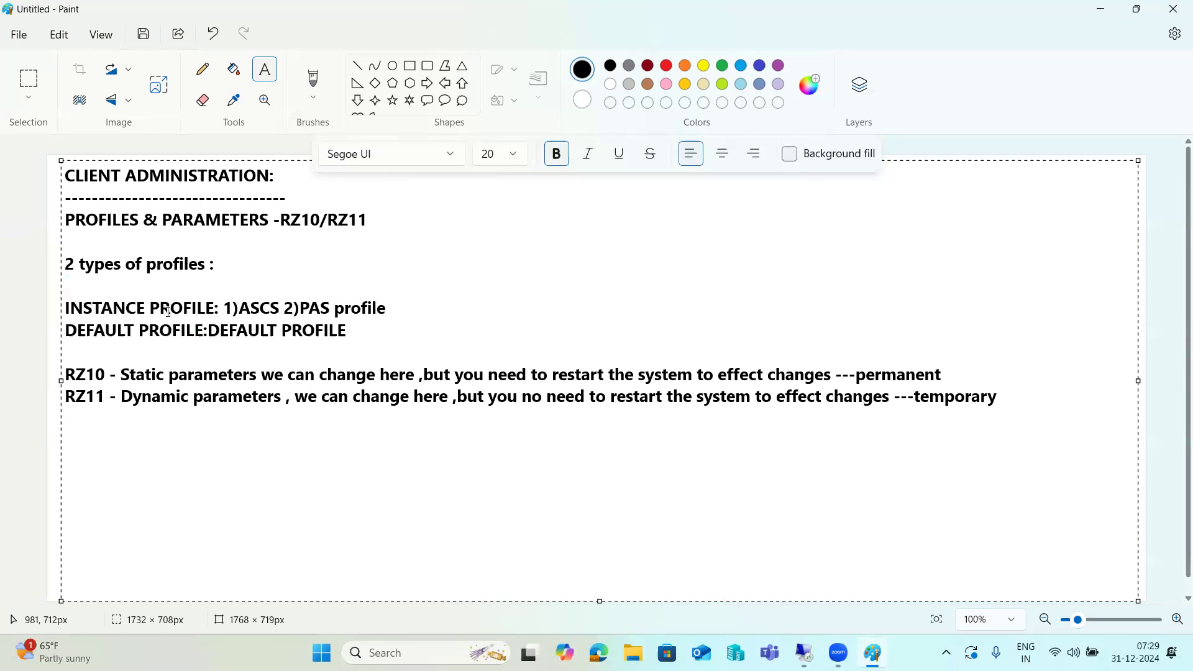
drag(309, 307, 391, 309)
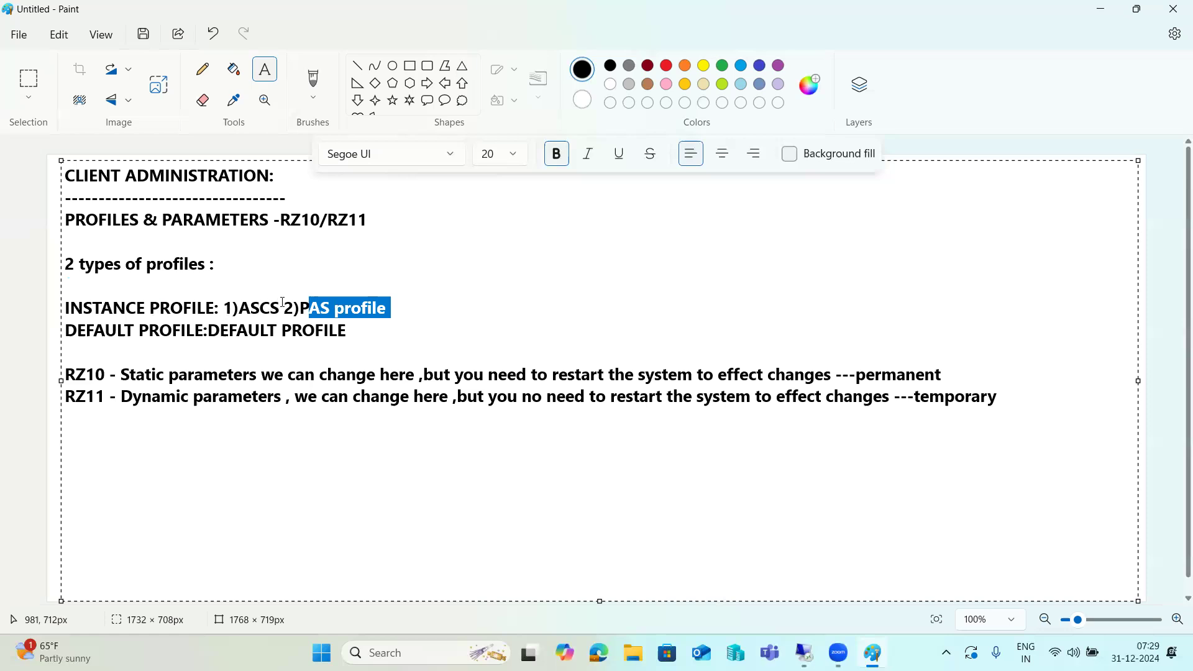
double_click(378, 301)
click(199, 307)
drag(212, 308, 398, 308)
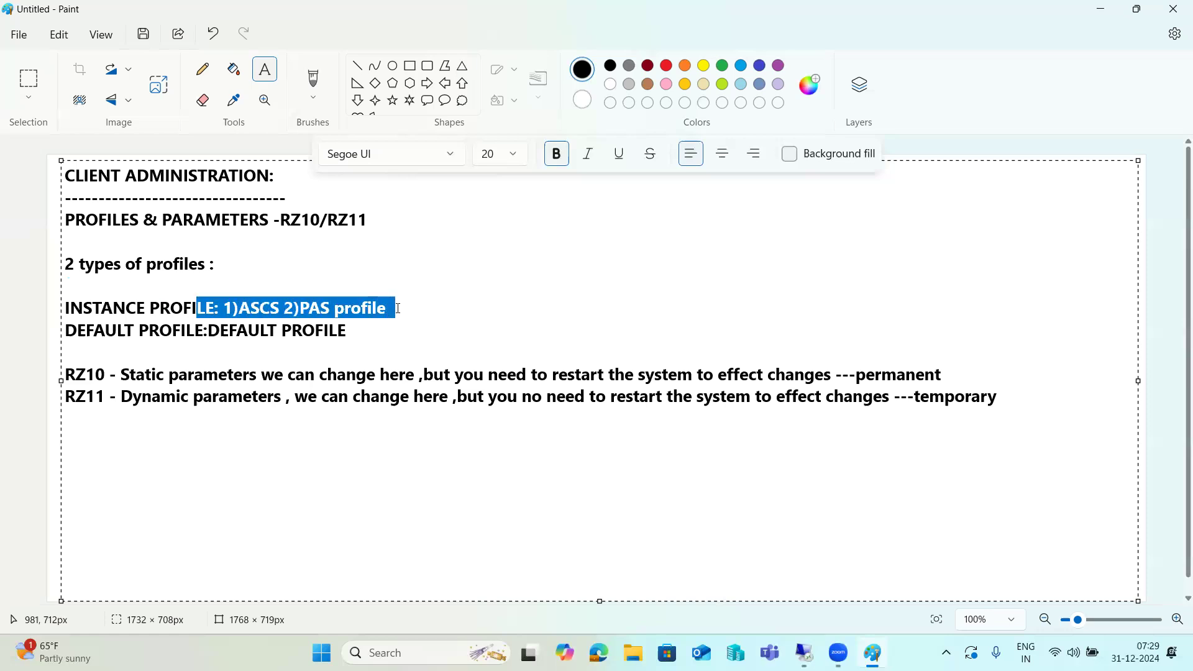
click(228, 306)
drag(228, 306, 387, 307)
drag(387, 307, 298, 308)
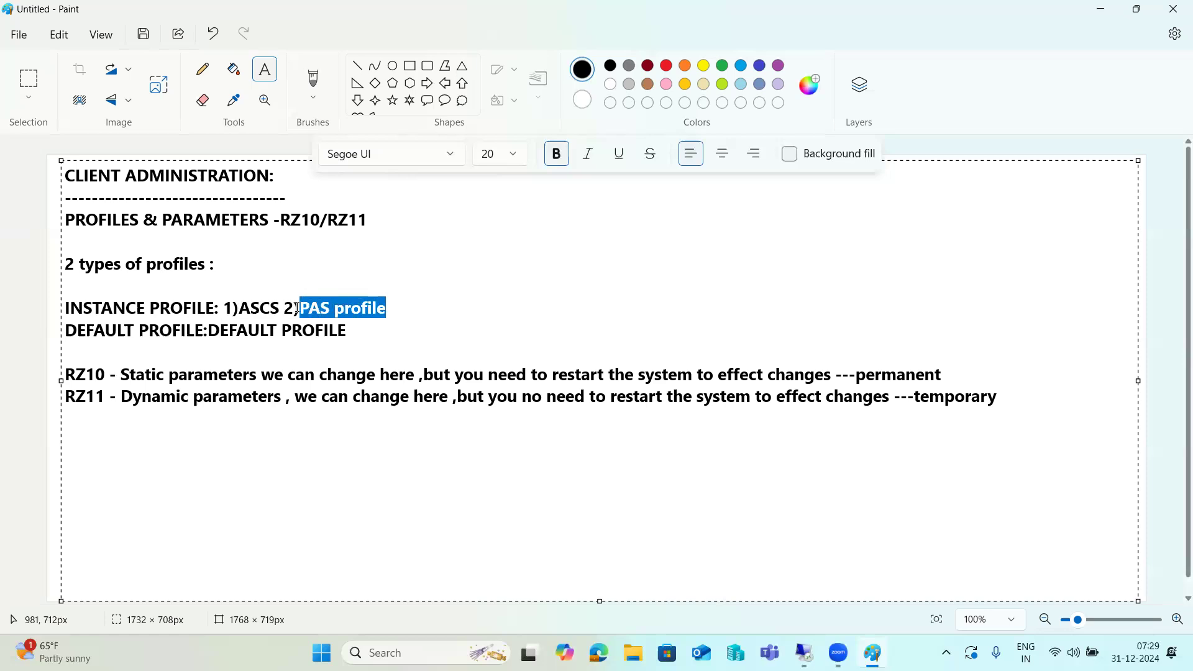
drag(217, 222, 225, 222)
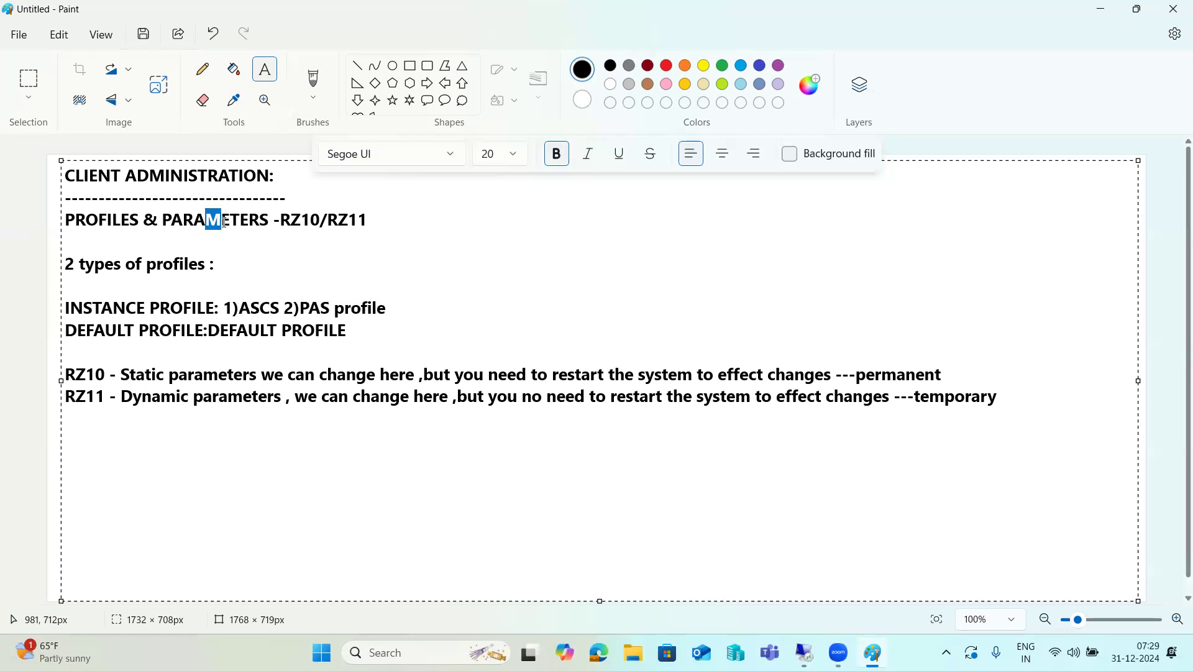
drag(141, 220, 382, 225)
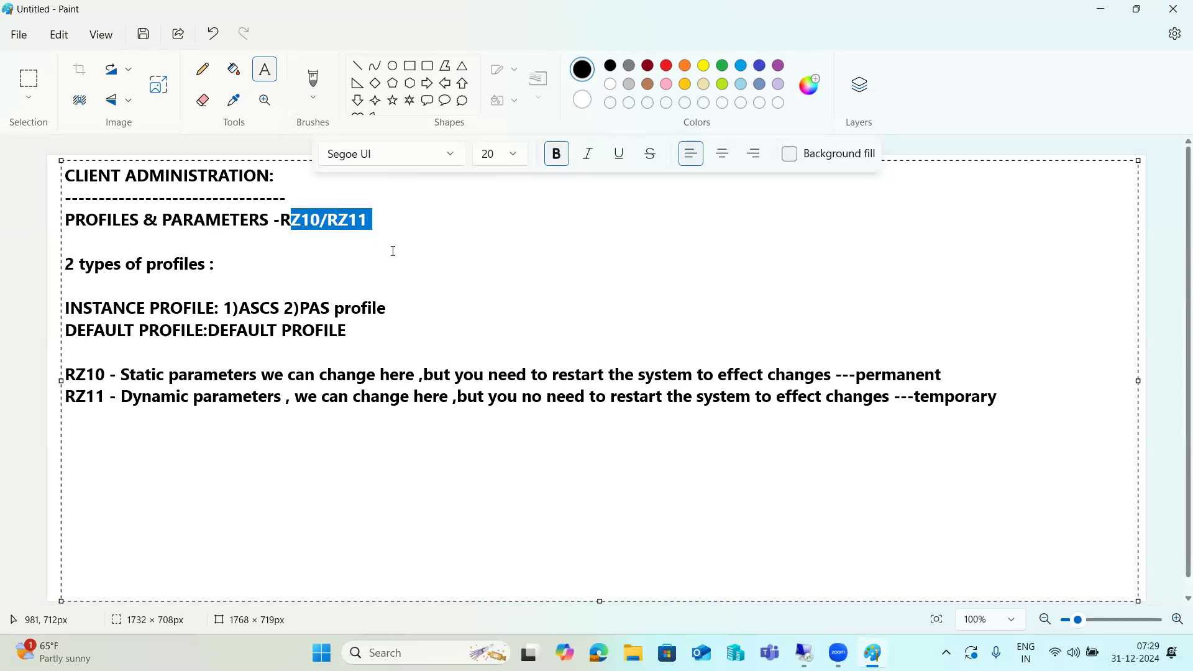
Commit the notes text box to the canvas and bring the SAP remote session forward.
click(1033, 402)
click(1155, 397)
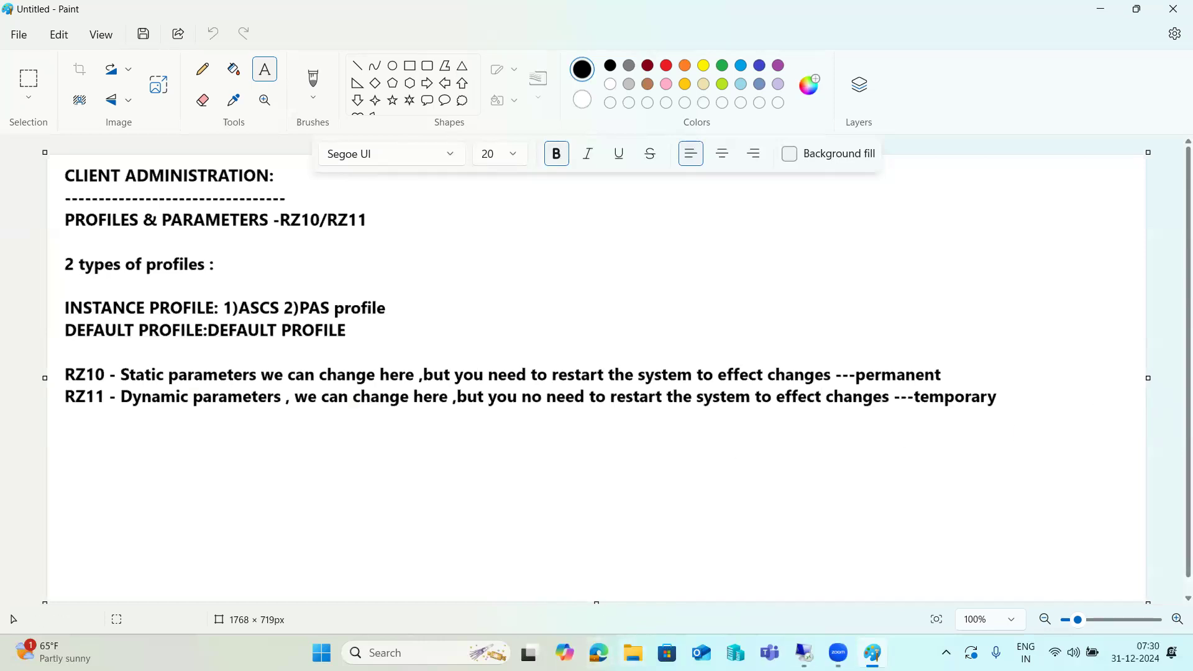
mouse_move(873, 653)
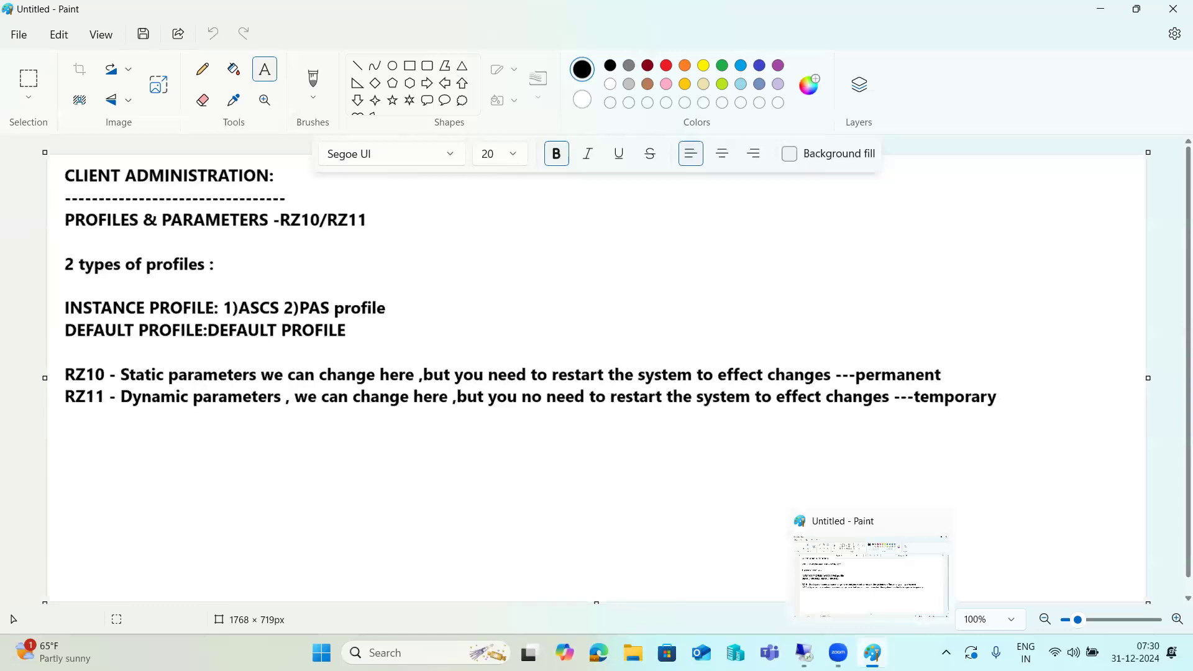
click(804, 653)
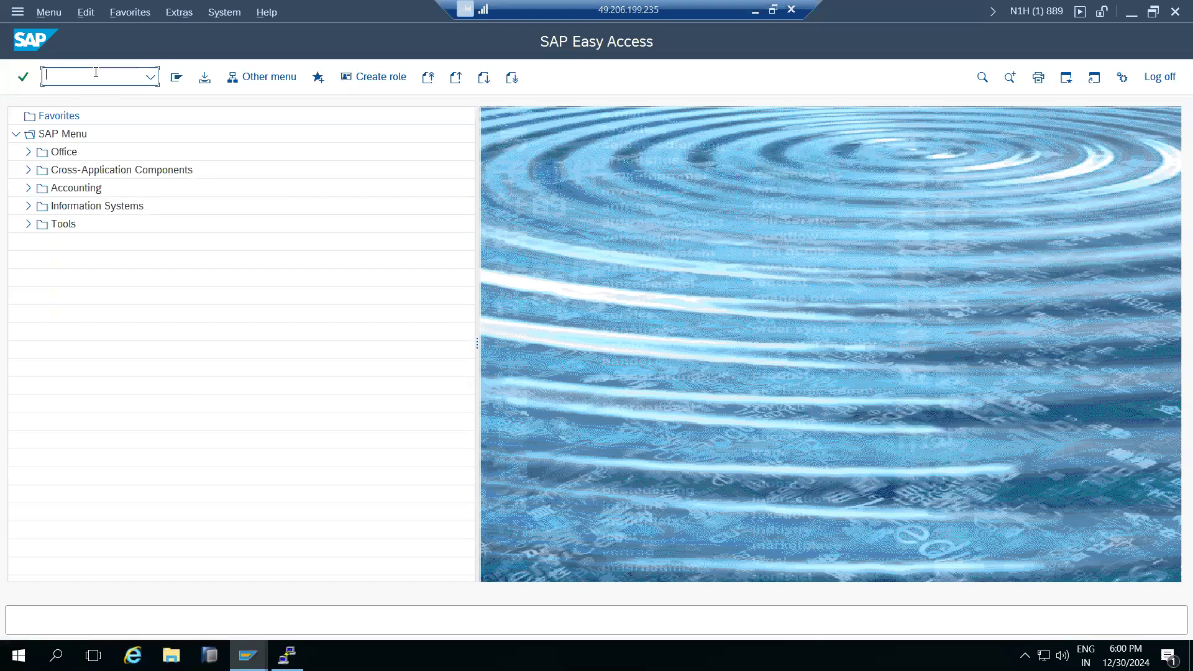
Open the N1H_D01_KPS4HANA instance profile in RZ10 extended maintenance, then back out to Easy Access.
text(rz10)
key(Return)
click(276, 135)
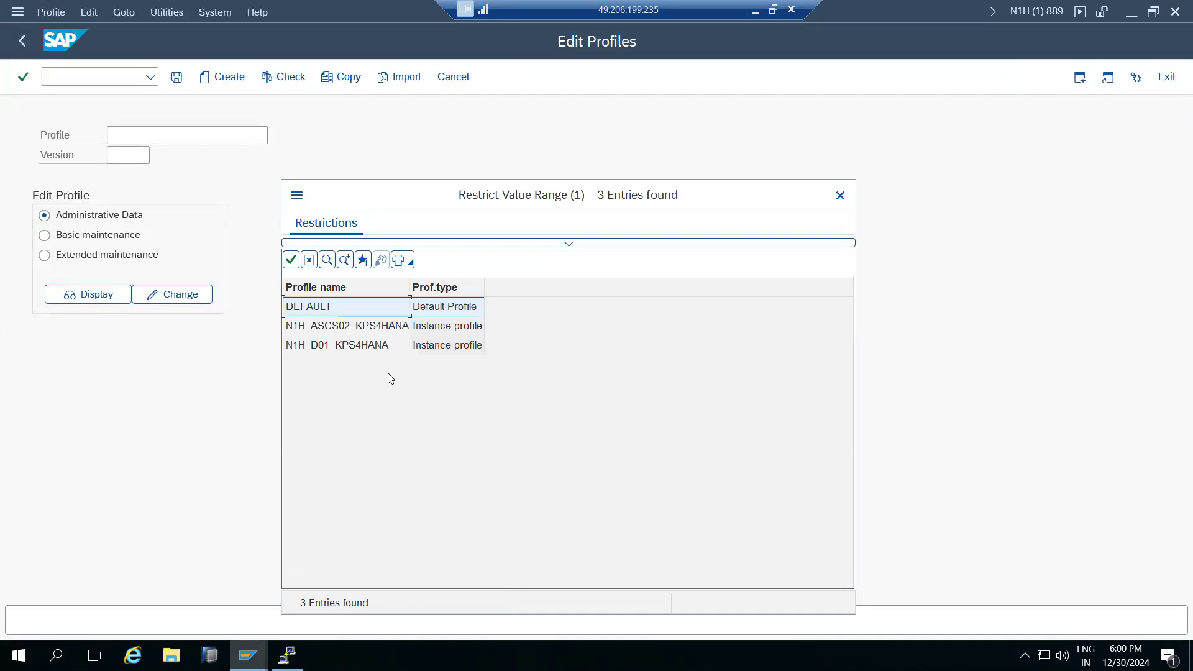
double_click(336, 345)
click(93, 259)
click(158, 296)
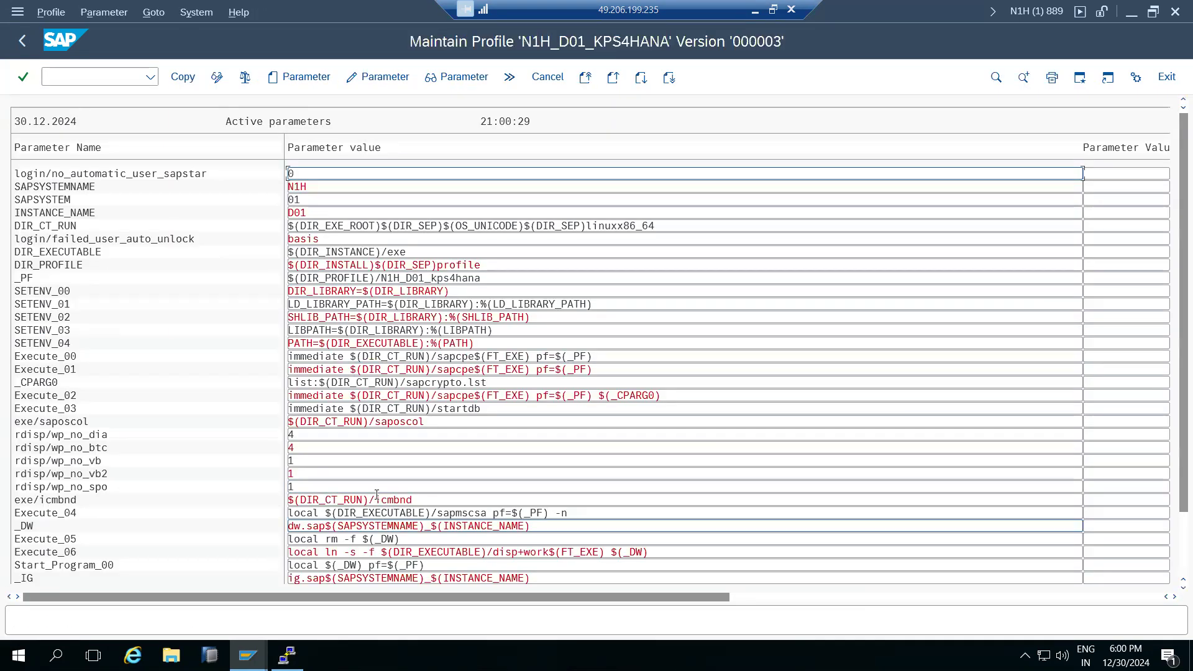
click(23, 41)
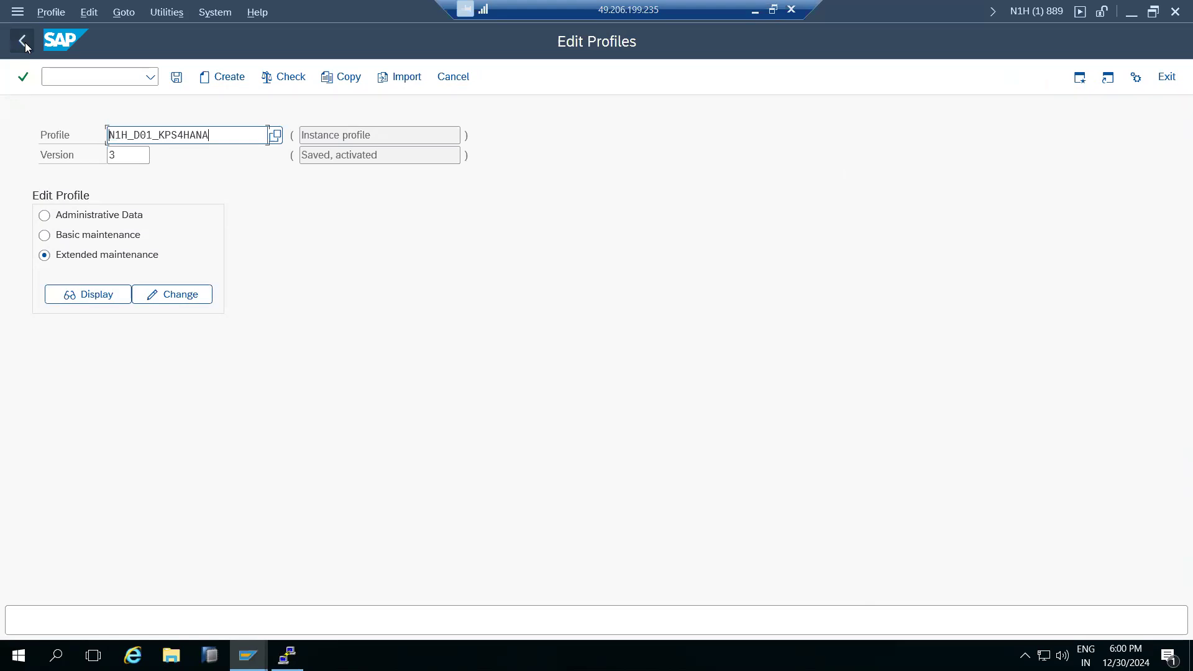
click(25, 38)
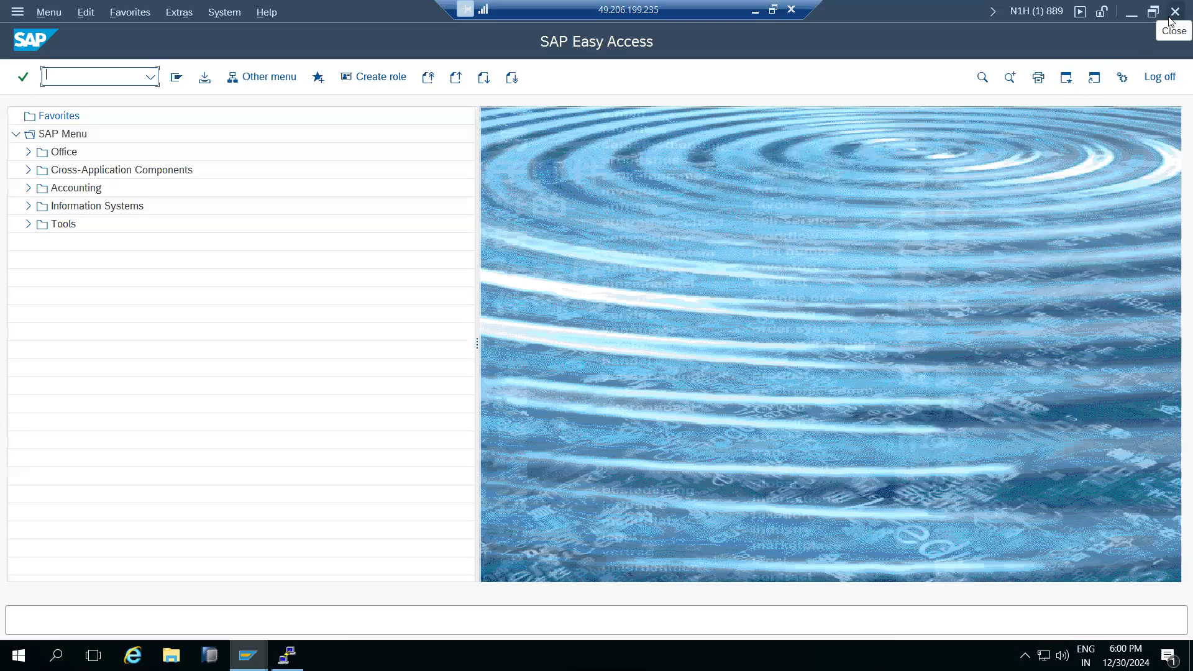
Return the client 100 and clients overview windows to Easy Access, then go back to Paint.
mouse_move(248, 656)
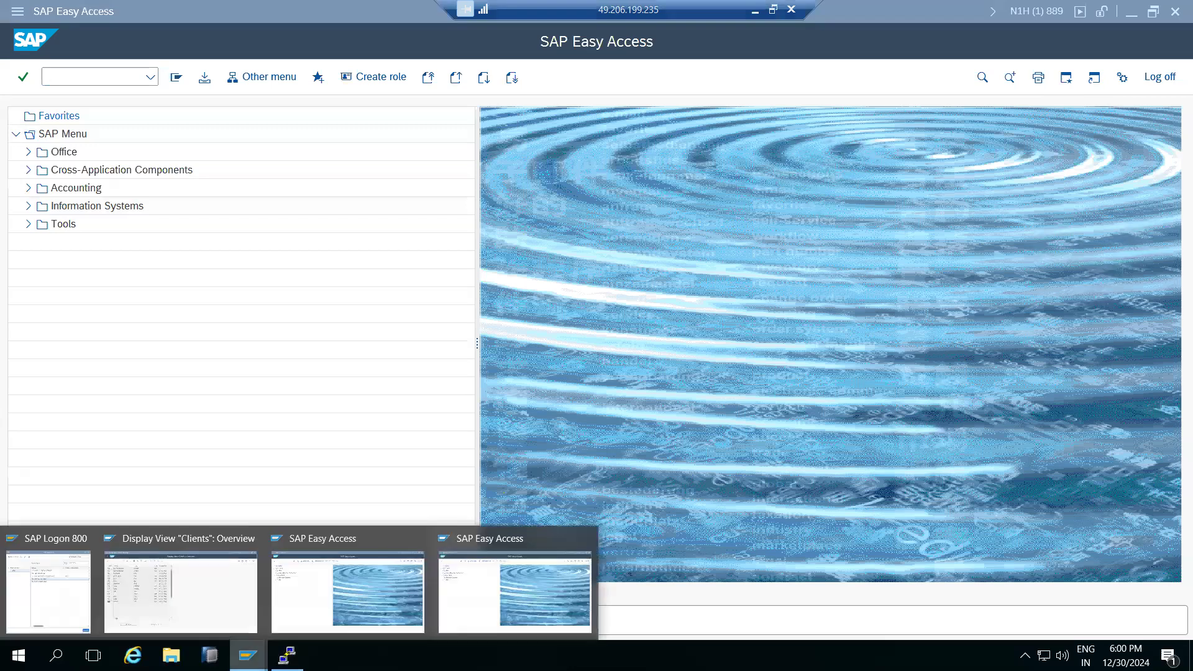
click(331, 586)
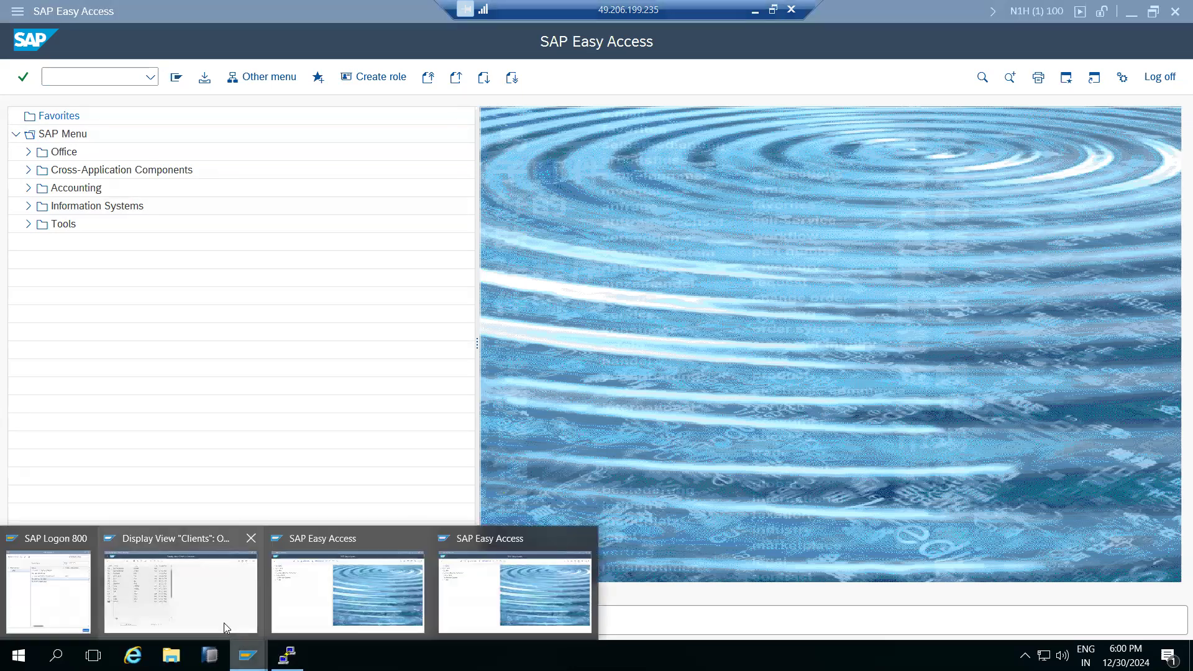
click(224, 623)
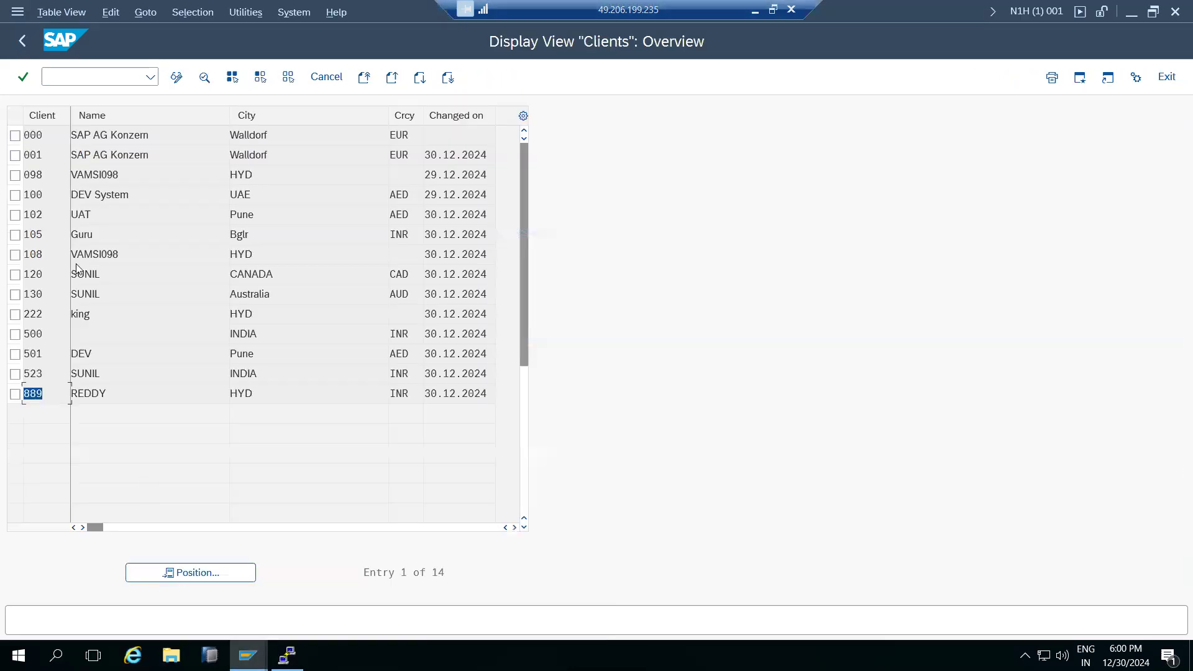
click(24, 43)
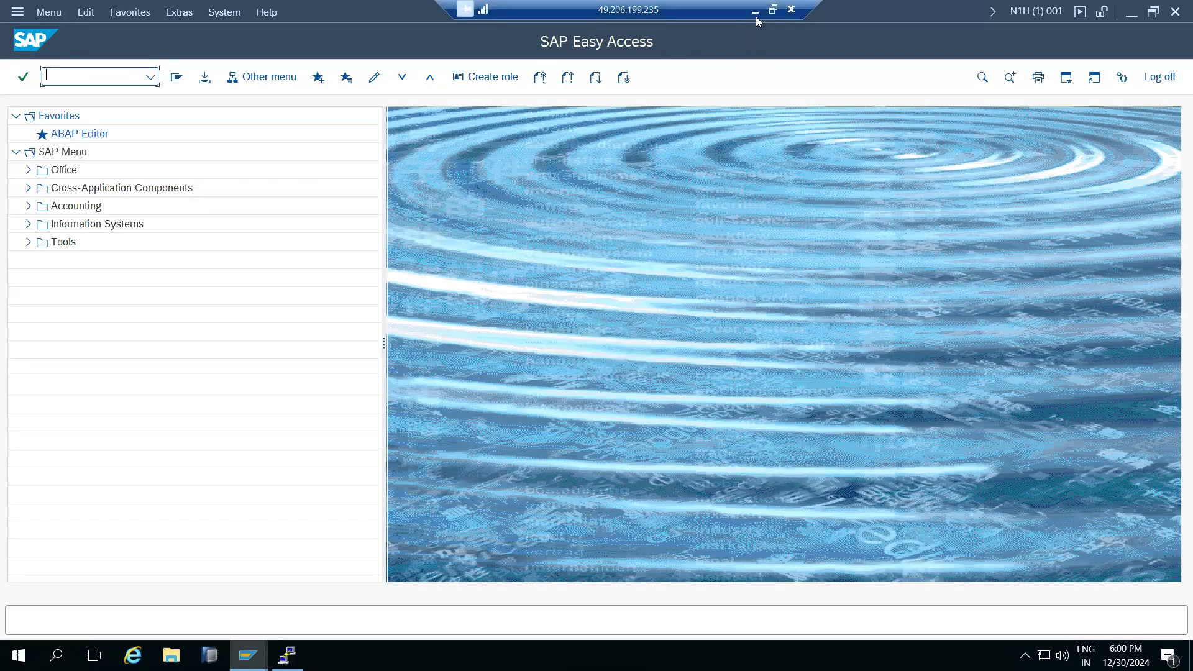
click(756, 11)
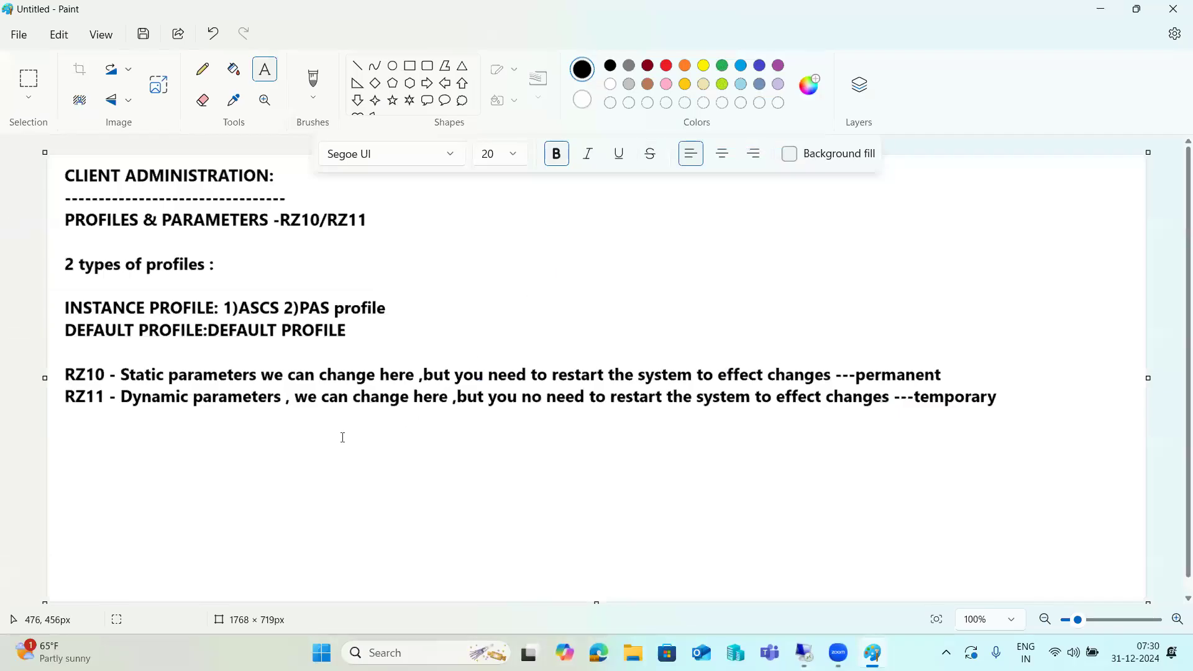
Undo the last edit to clear the RZ10/RZ11 notes from the canvas.
key(ctrl+z)
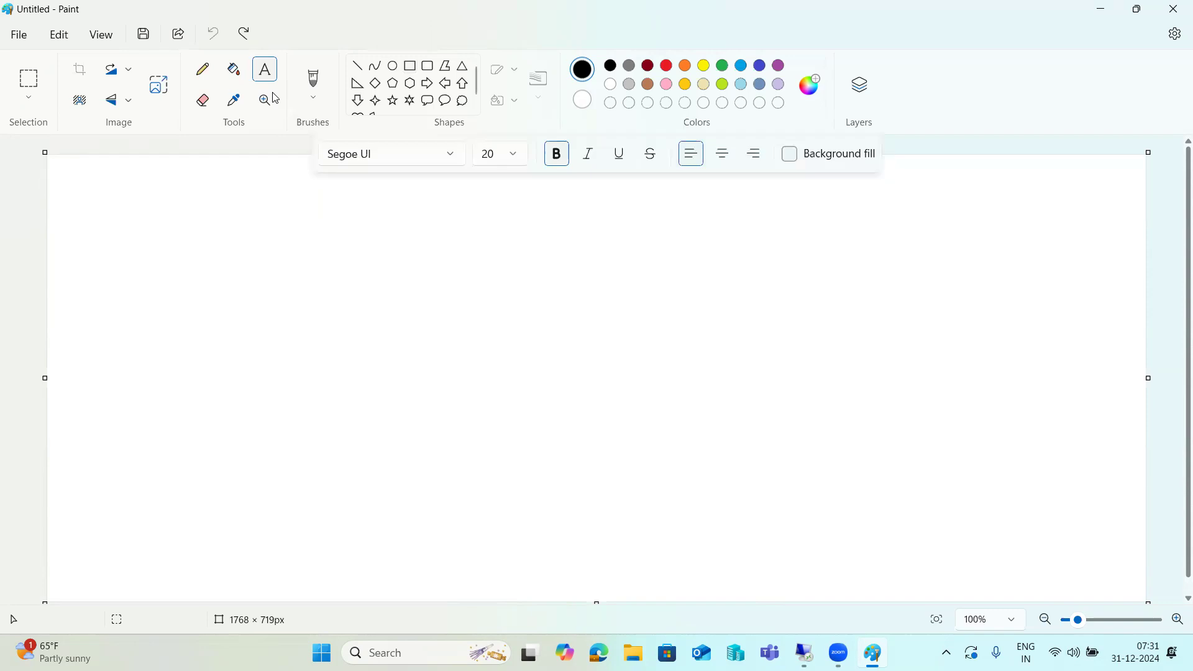
Write 'Client copies Concept' notes listing Local Client copy, Remote Client COpy, and Client export and Import.
click(65, 166)
drag(65, 165, 1140, 598)
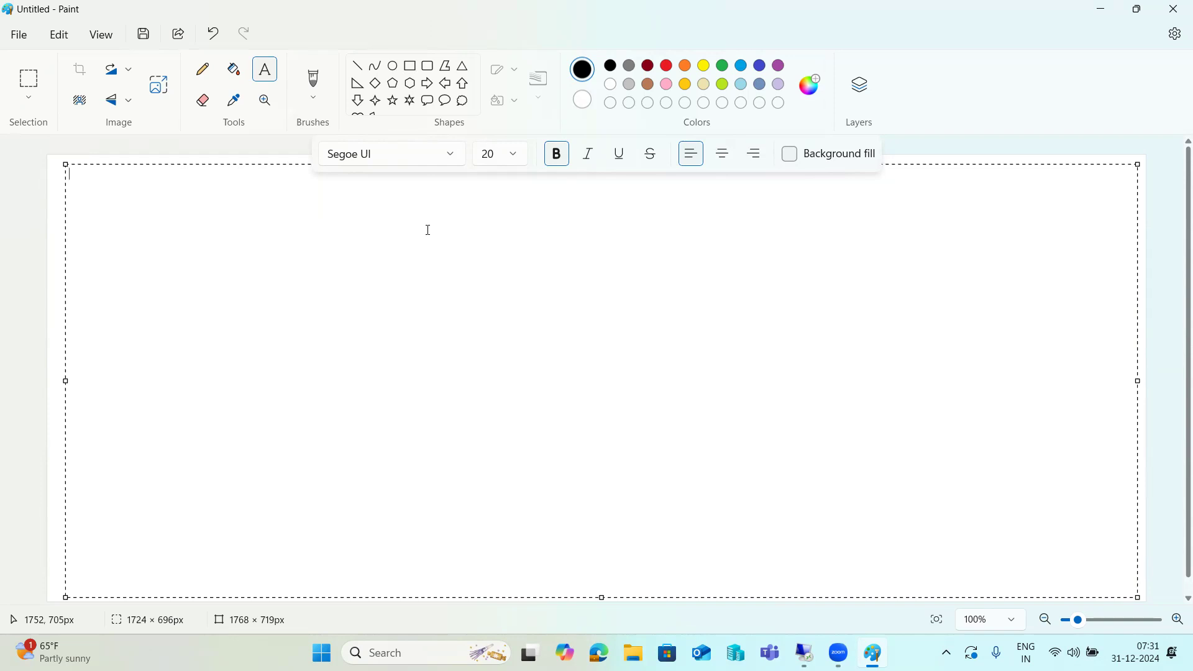
text(Client copie)
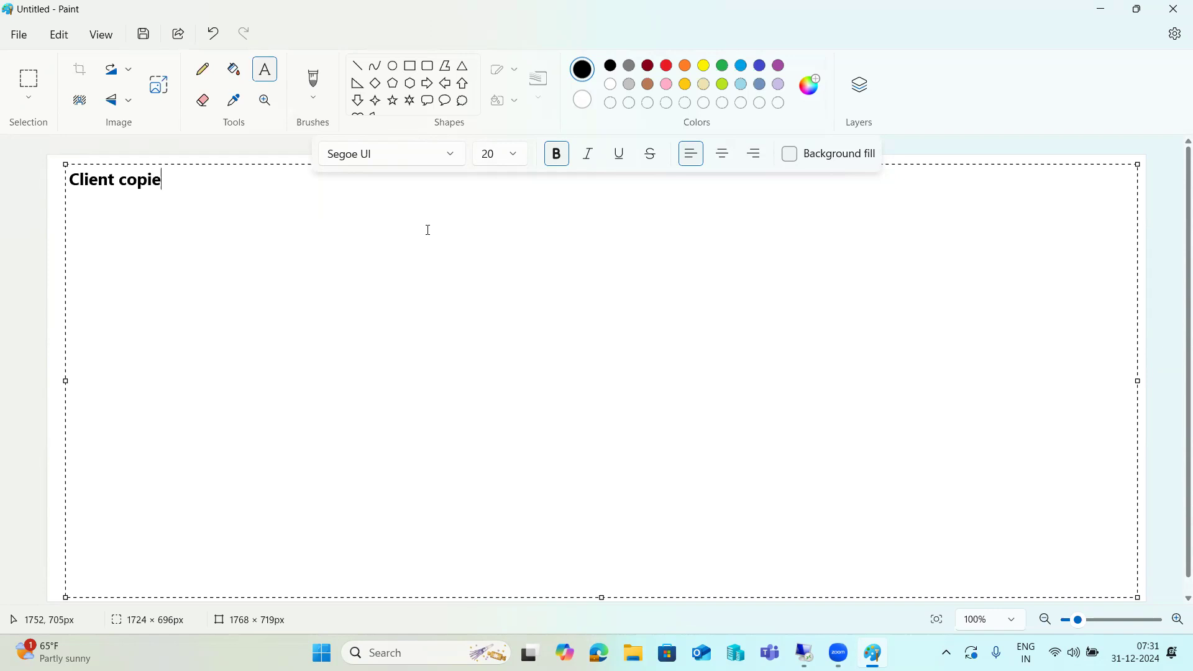
text(s Concept)
text( : )
text(--- )
text(Local )
text(C)
text(lient copy)
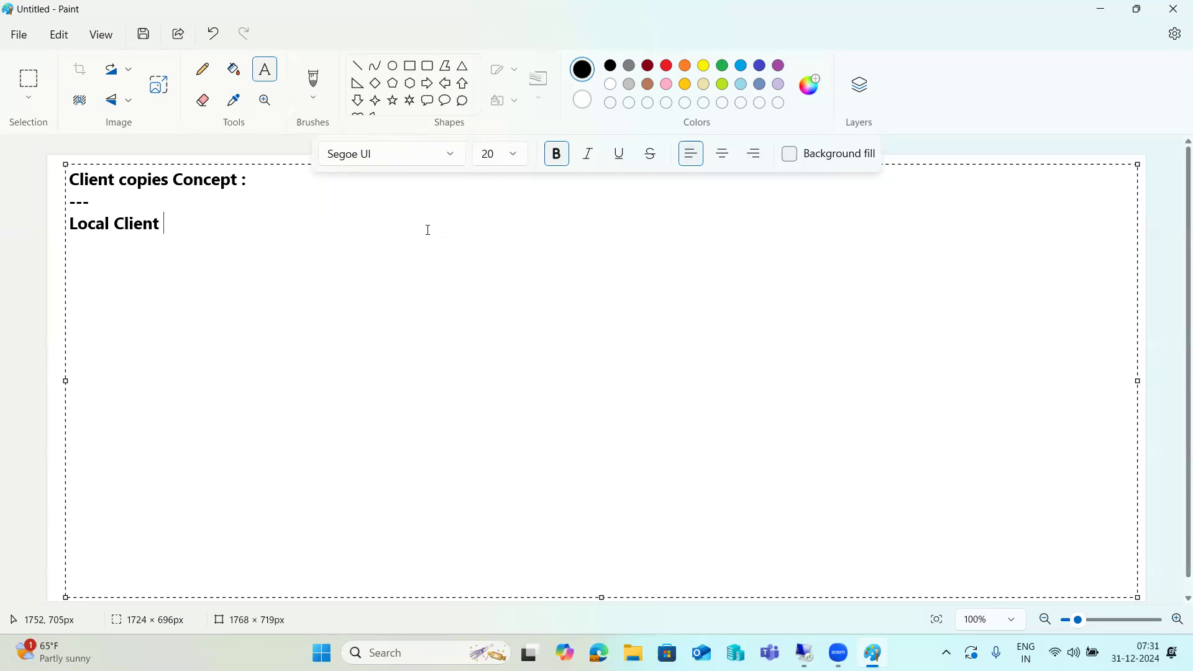
key(Return)
text(Remote Client COpy)
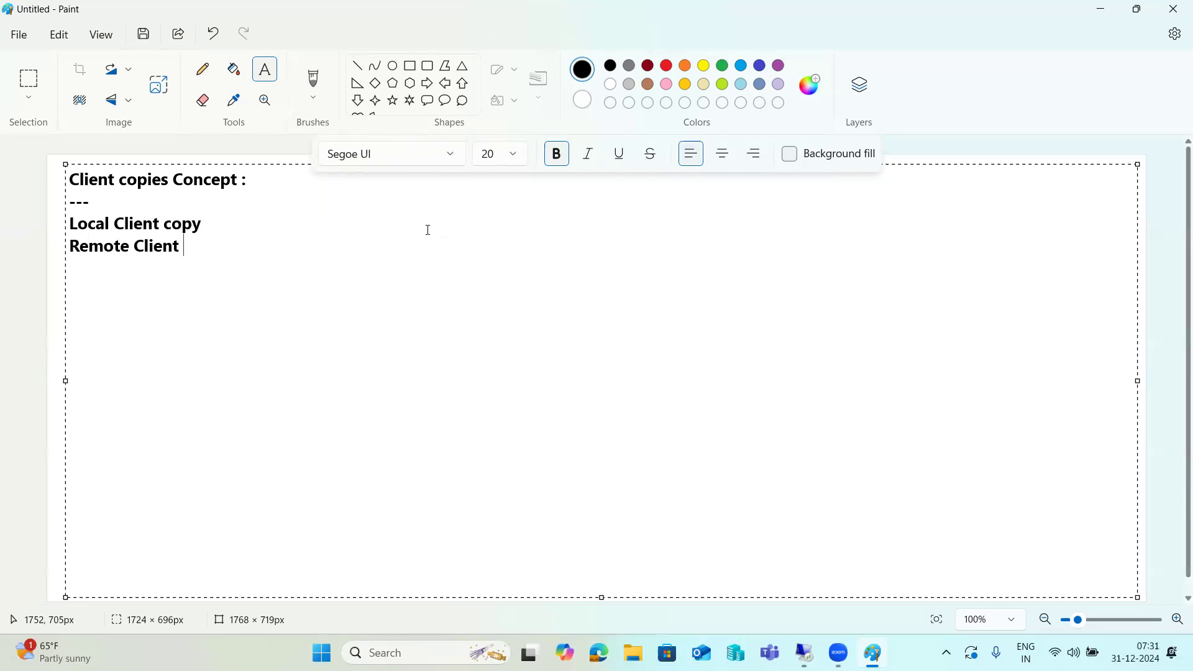
key(Return)
text(Client exp)
text(ort and I)
text(mport  )
text(---)
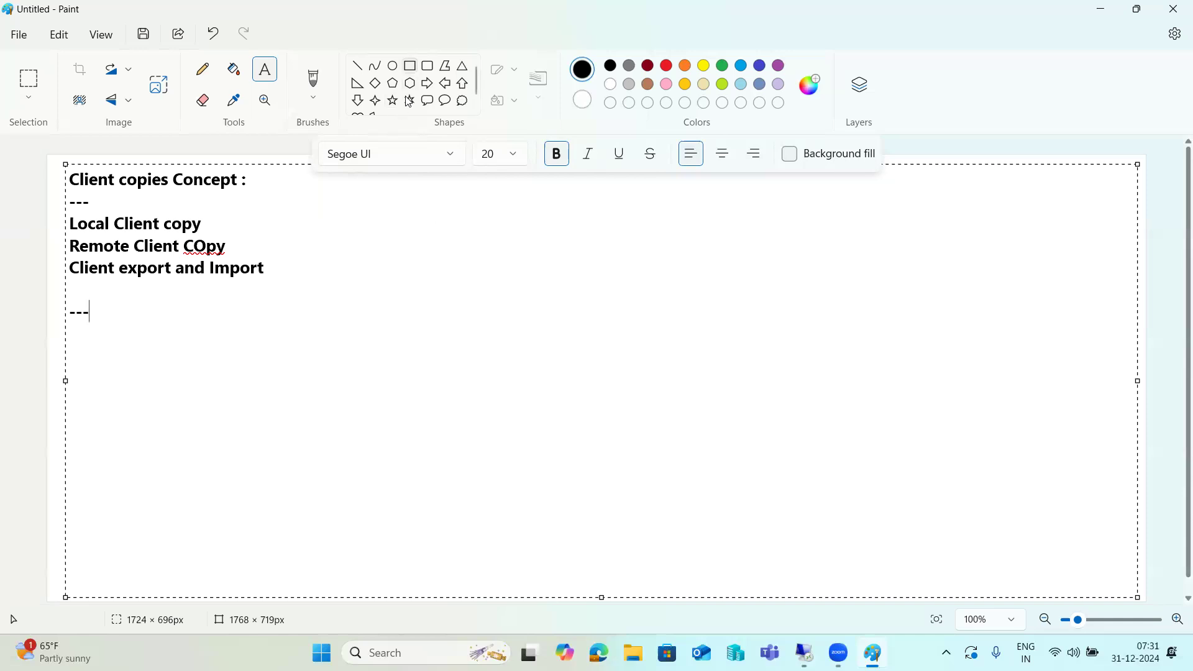
key(ctrl+z)
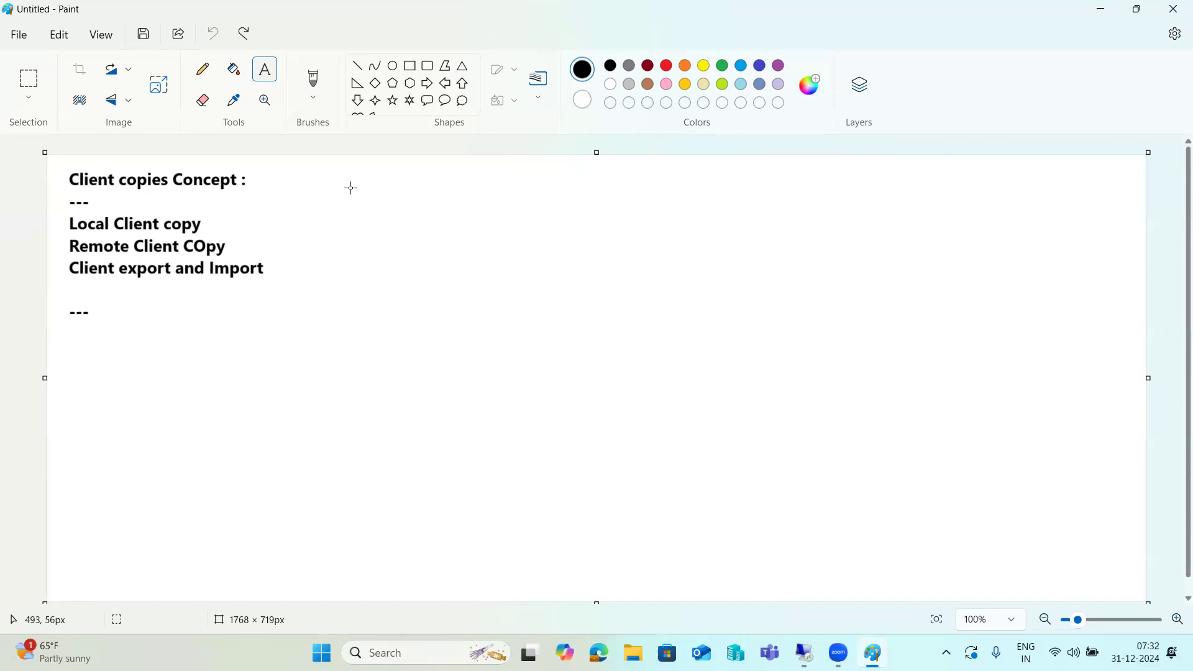
key(ctrl+y)
Draw a large frame beside the notes with three boxes inside it.
mouse_move(415, 312)
mouse_down()
mouse_move(578, 453)
mouse_move(617, 468)
mouse_move(621, 488)
mouse_up()
click(503, 503)
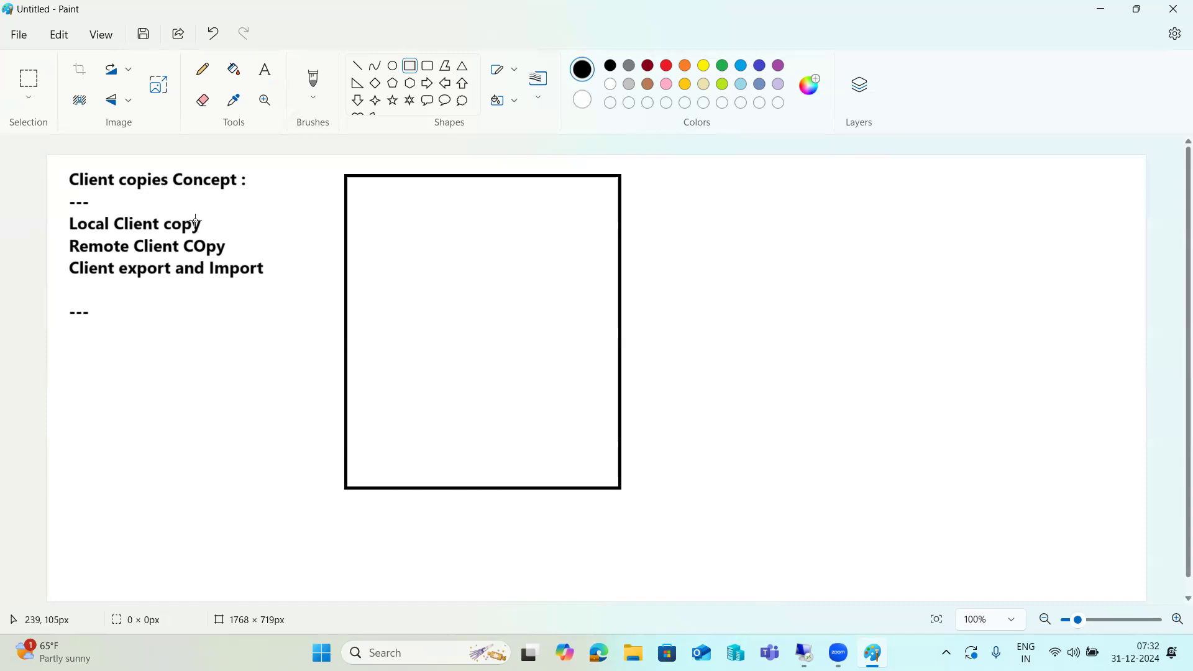
drag(406, 191, 487, 229)
drag(401, 257, 490, 300)
drag(395, 341, 507, 396)
Label the bottom box 100 and the middle box 001.
click(469, 440)
click(265, 69)
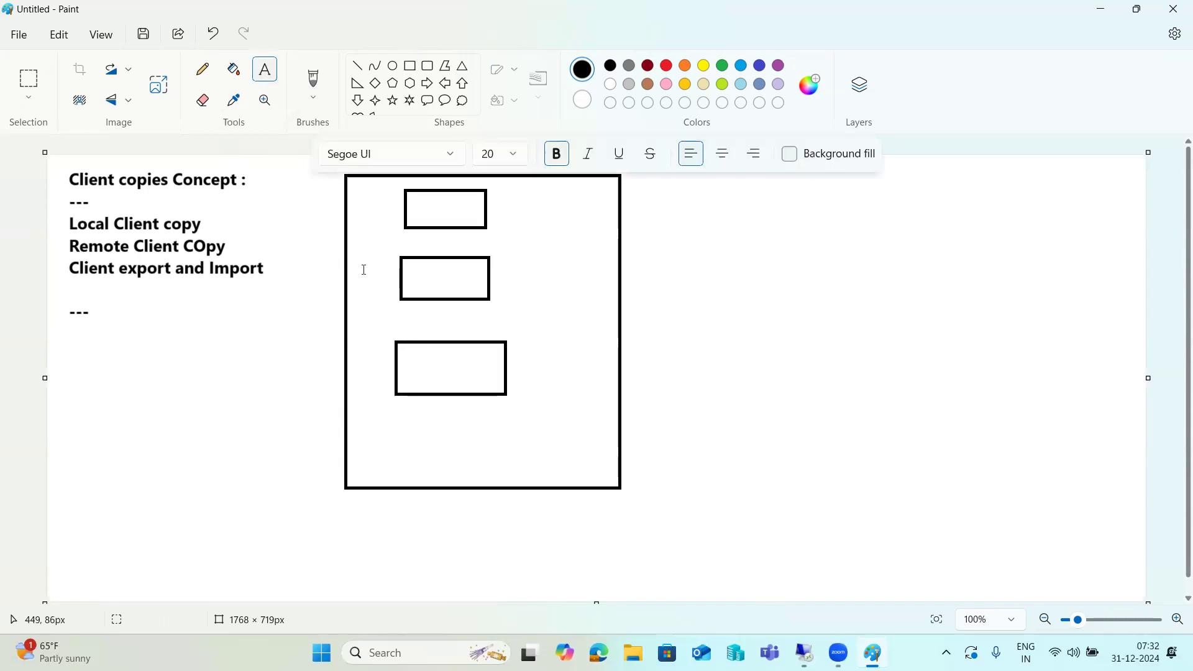
click(426, 364)
text(100)
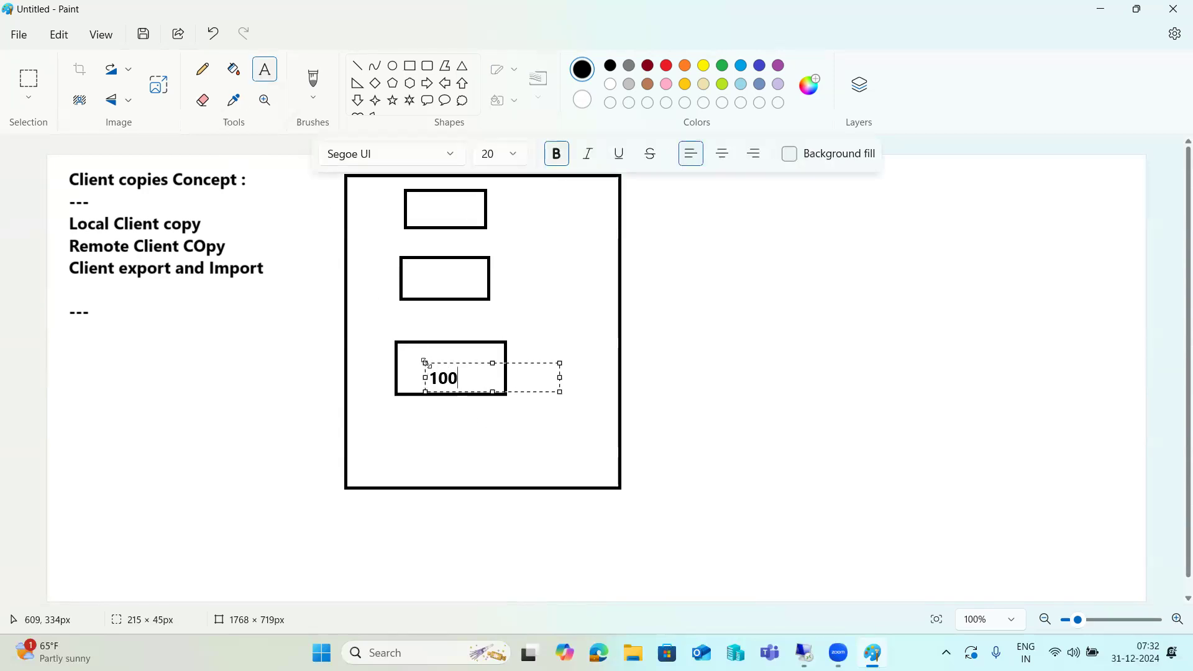
click(425, 272)
click(312, 294)
click(429, 269)
click(429, 269)
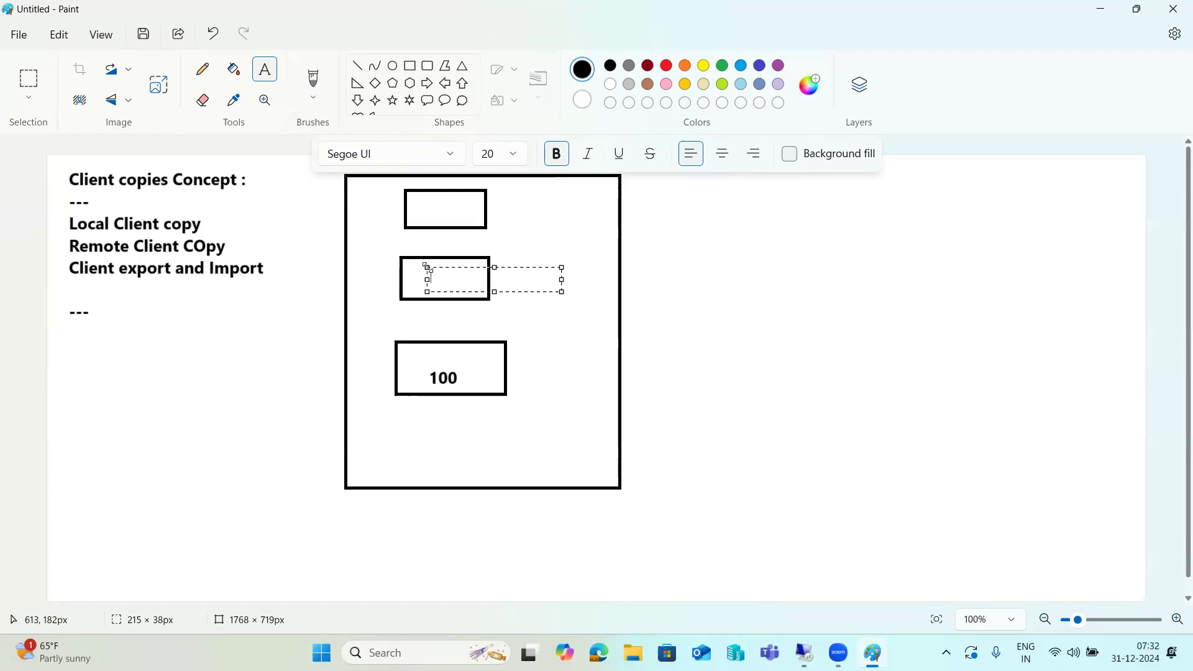
text(001)
click(314, 288)
Draw an arrow from box 001 to box 100 and link Local Client copy to the frame.
click(357, 66)
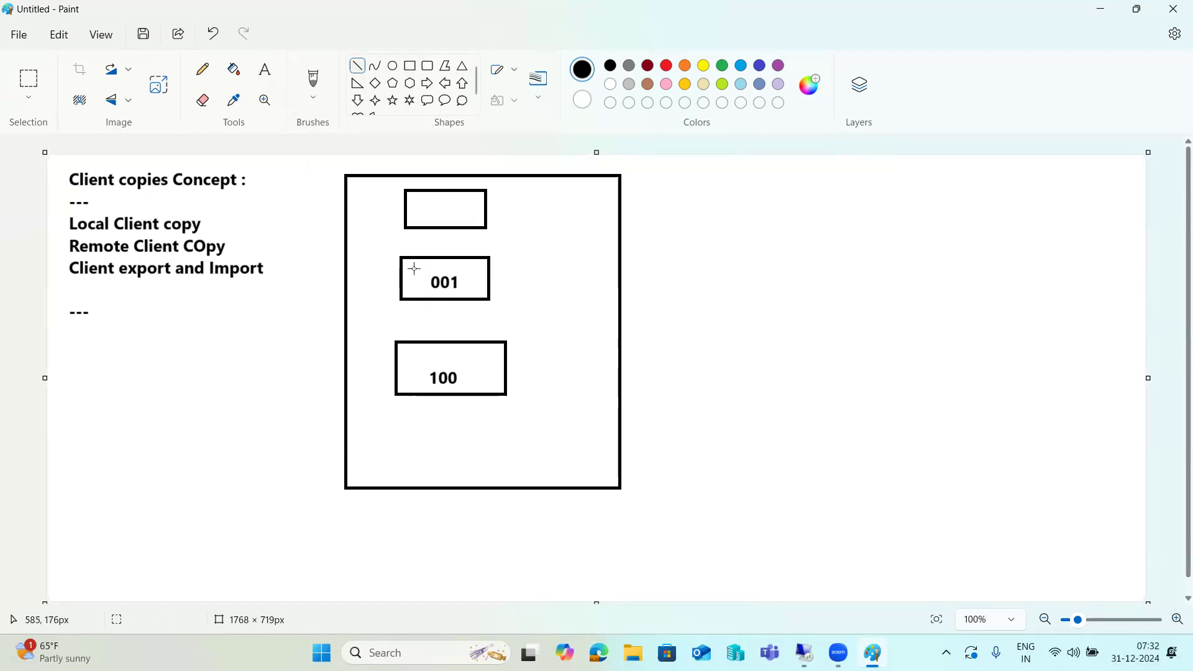
drag(433, 299, 446, 342)
click(448, 327)
drag(485, 276, 496, 276)
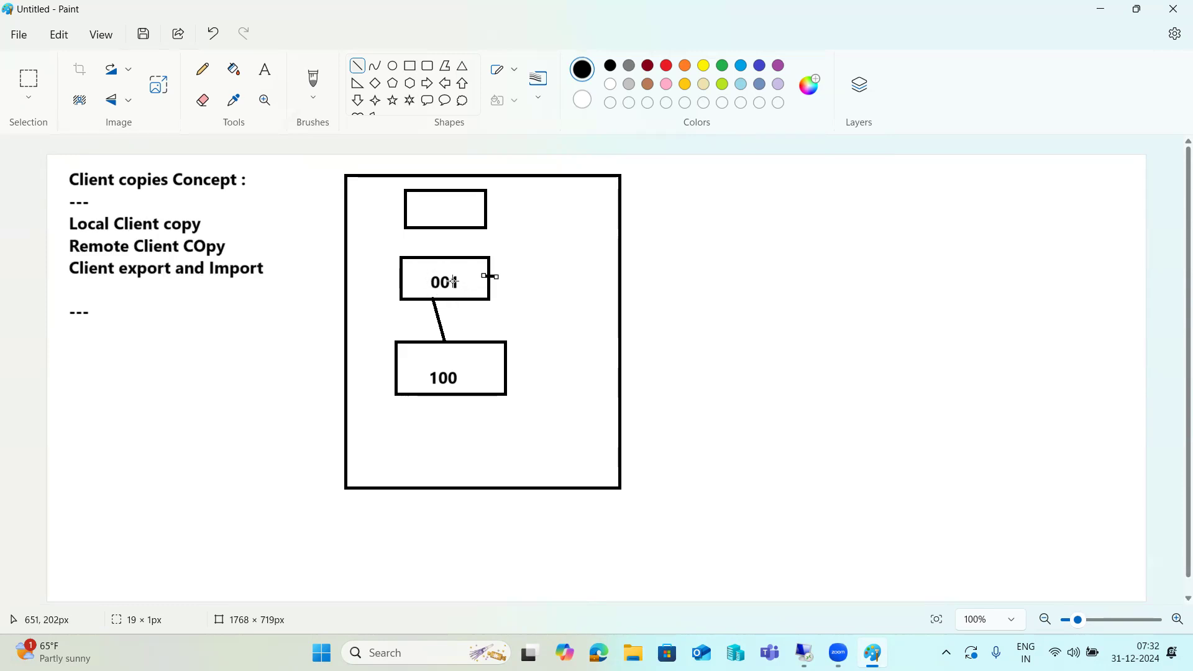
drag(473, 358, 476, 360)
drag(450, 327, 440, 340)
click(490, 277)
drag(490, 276, 502, 278)
drag(493, 369, 518, 368)
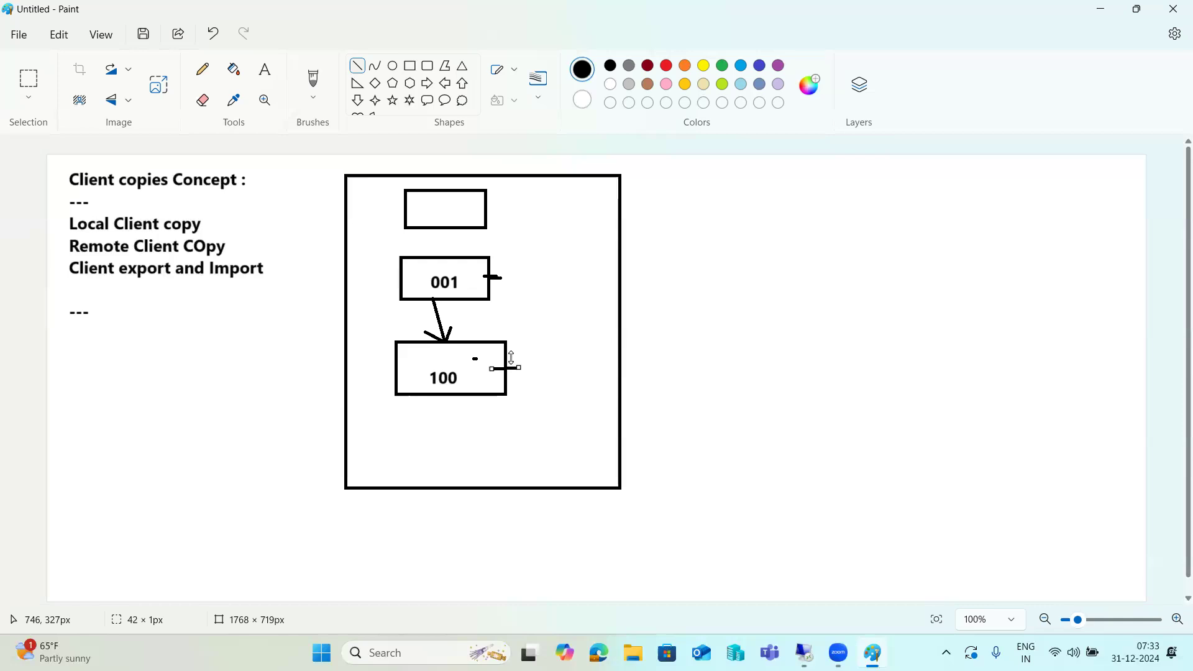
mouse_move(212, 226)
mouse_down()
mouse_move(354, 235)
mouse_move(345, 231)
mouse_move(355, 306)
mouse_up()
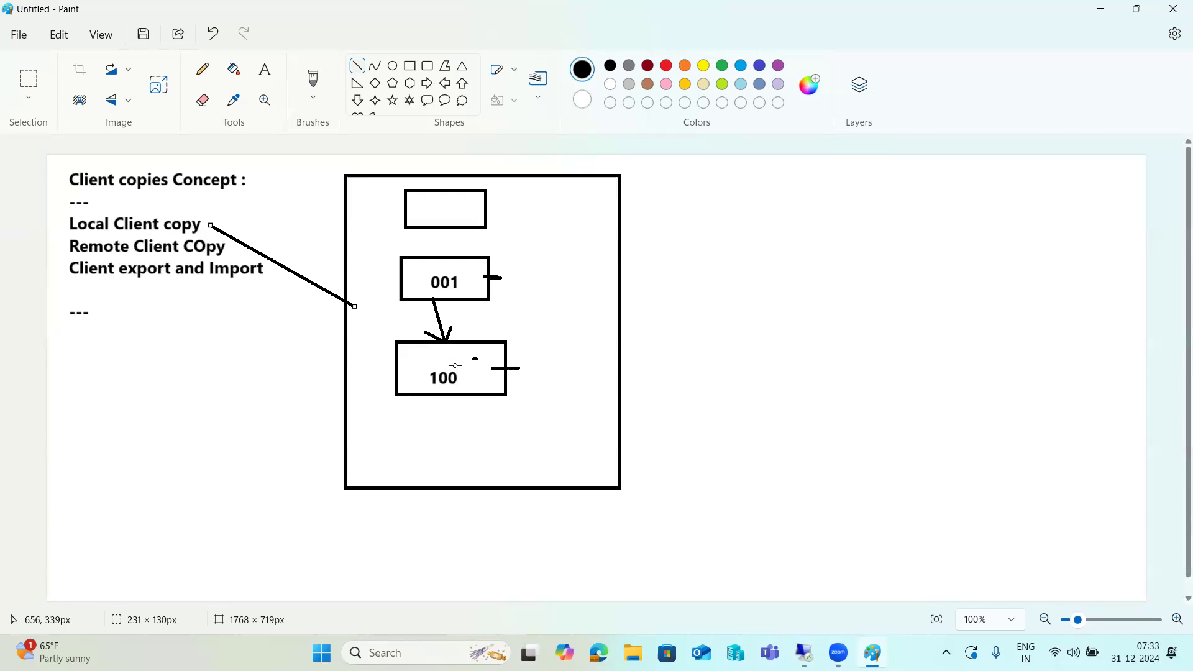
Add short strokes beside the 001 and 100 boxes to form small arrow marks.
drag(459, 359, 473, 358)
drag(485, 275, 499, 279)
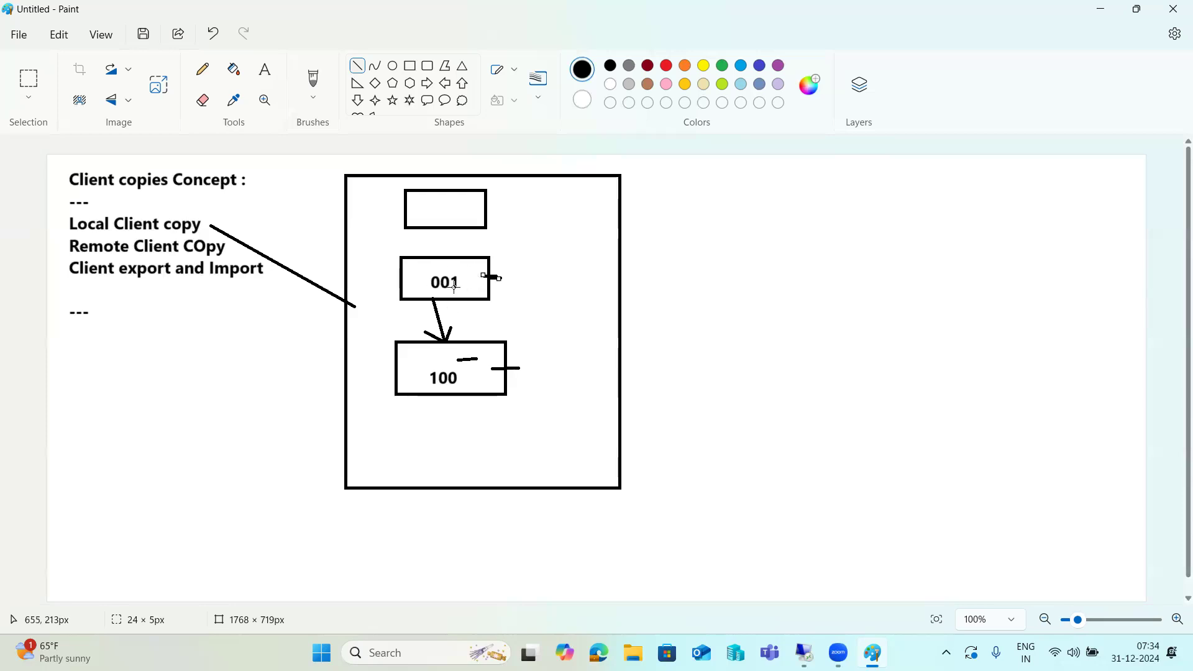
drag(472, 362, 494, 368)
Start notes right of the diagram: log in to the newly created client as SAP*, then SCCL.
click(265, 69)
drag(685, 193, 1095, 555)
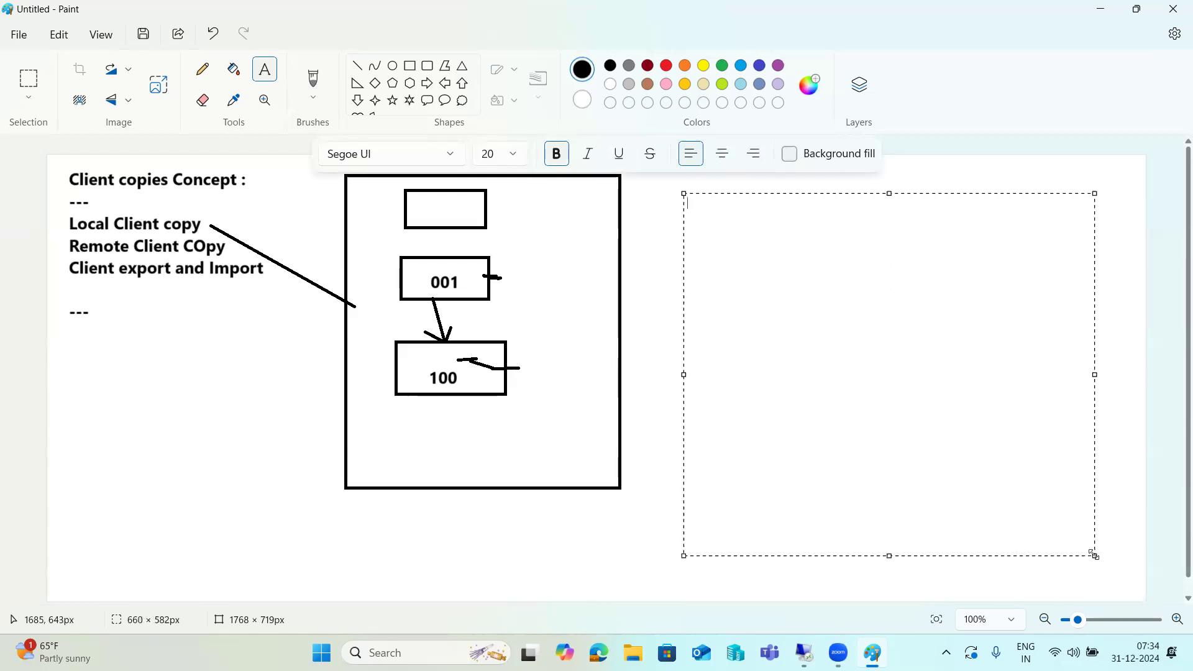
text(login to newly c)
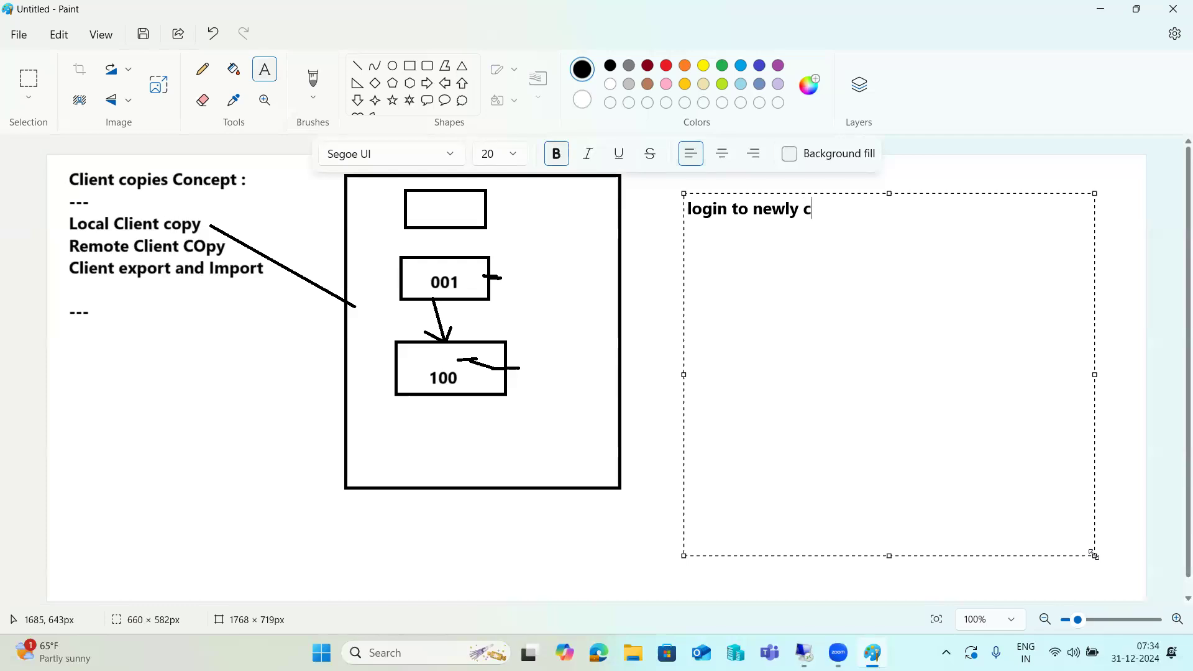
text(reated client sap)
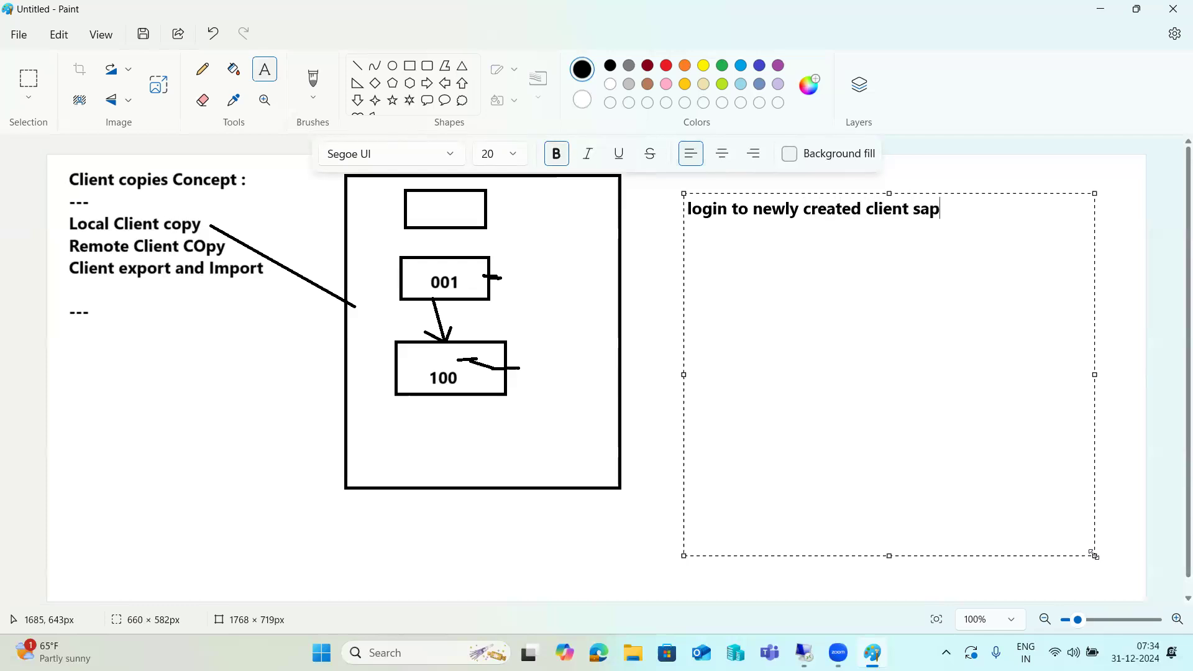
text(*/pass)
key(Return)
key(Return)
text(SCCL)
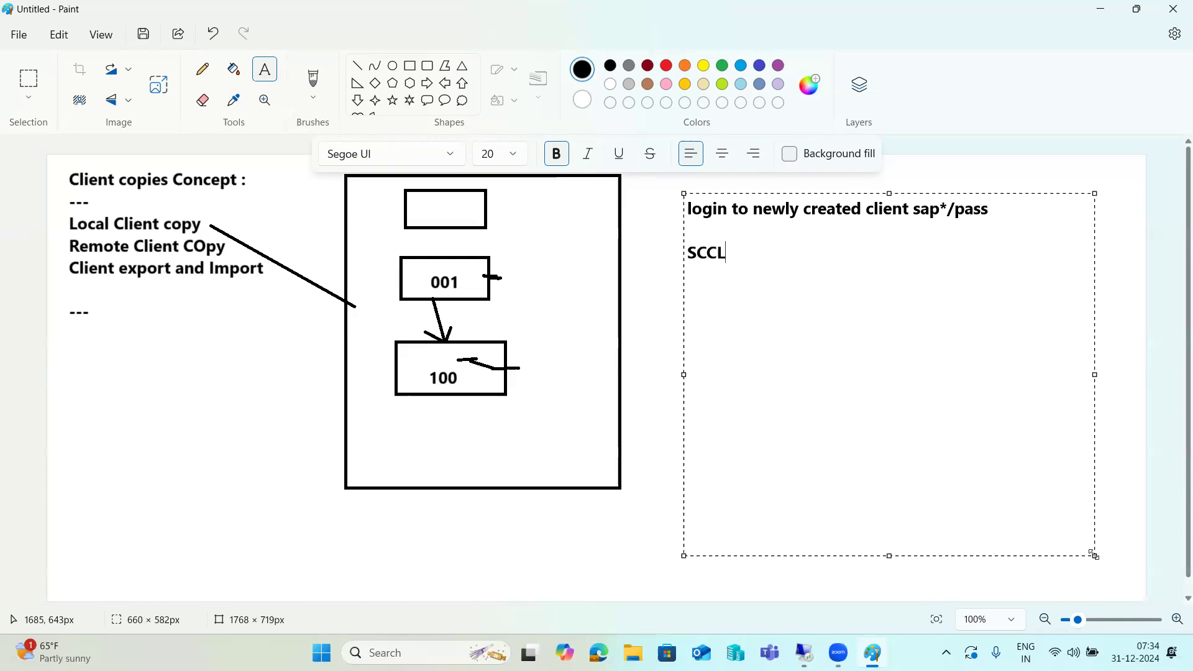
key(Return)
Add notes to select profile SAP_ALL, SAP_USER, SAP_cust and execute in background job.
text(select profile )
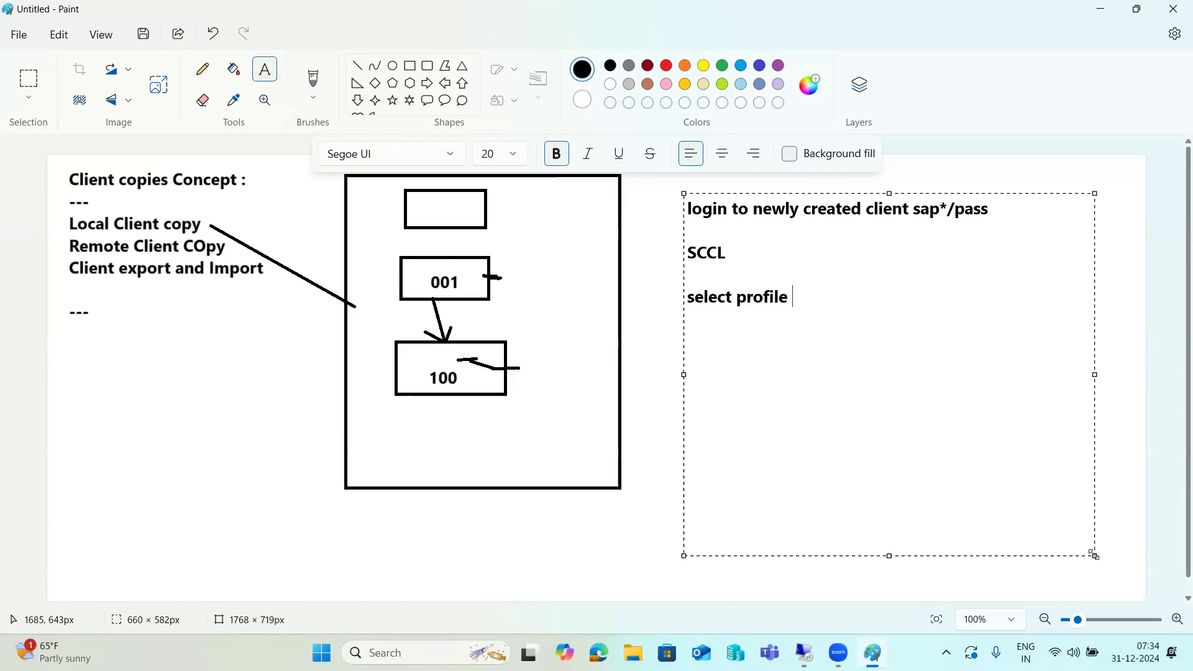
text(-SAP_ALL,SAP)
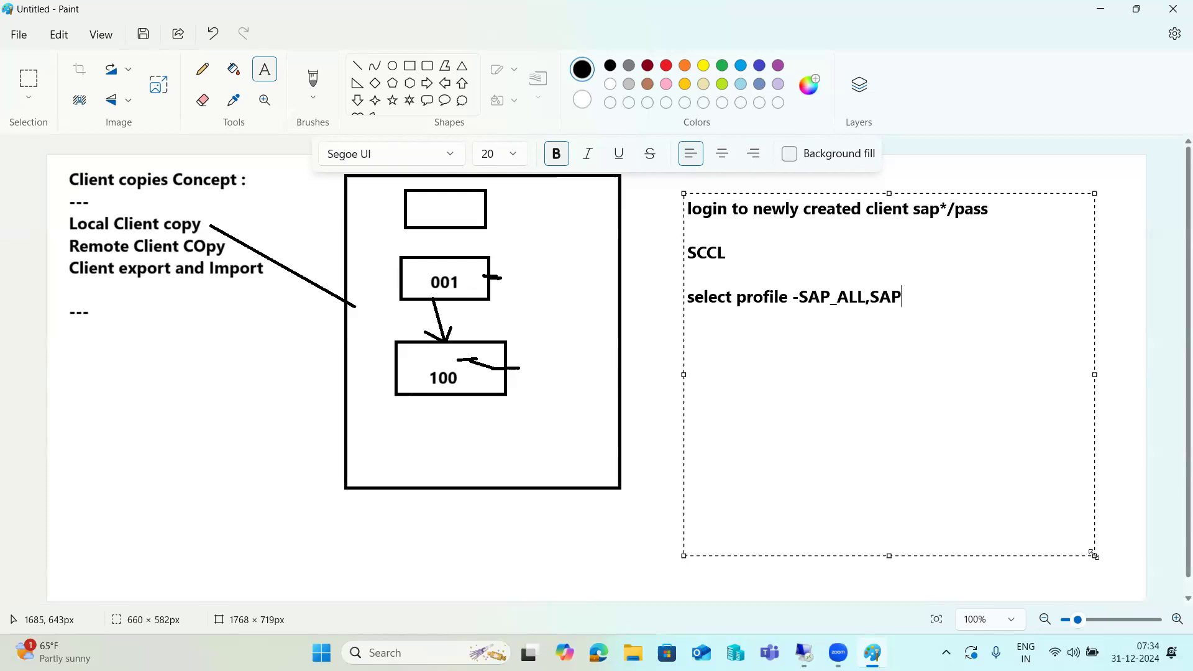
text(_USER,SAP_cust)
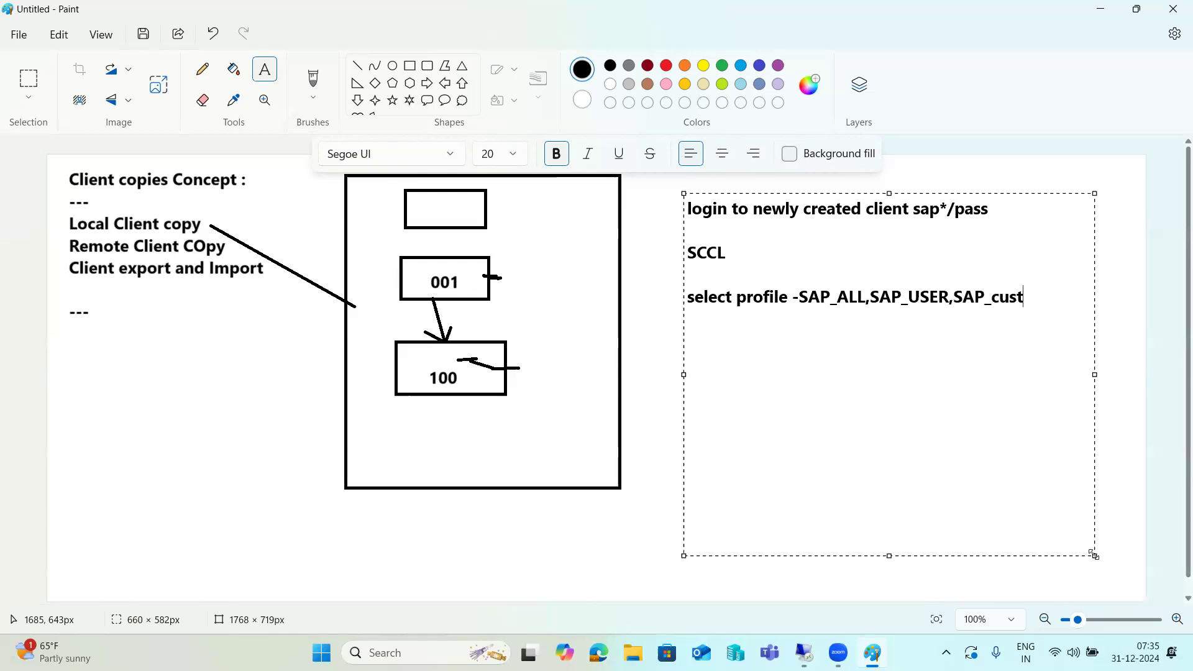
text(,)
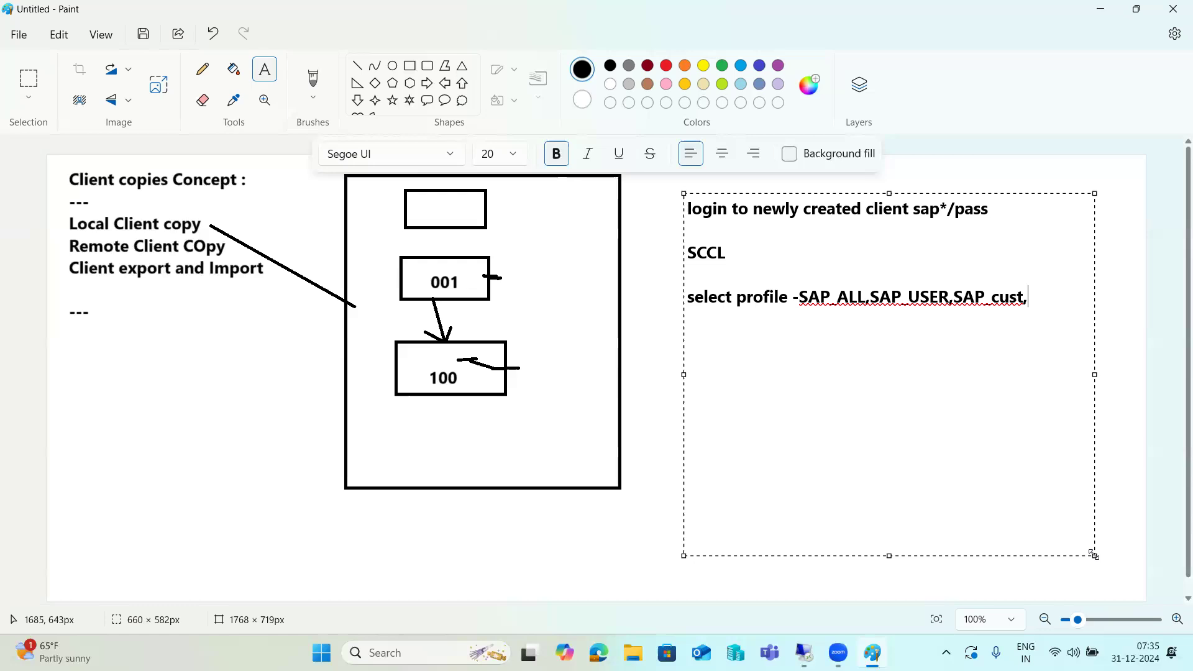
text(etc..)
key(Return)
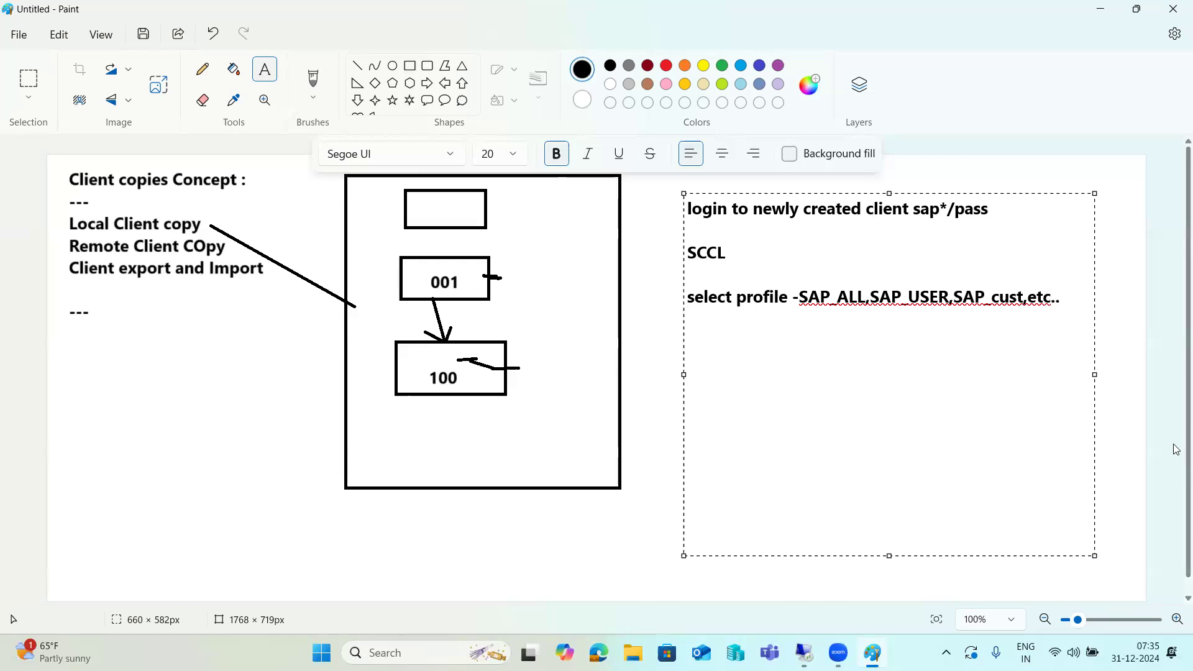
key(Return)
text(execute in)
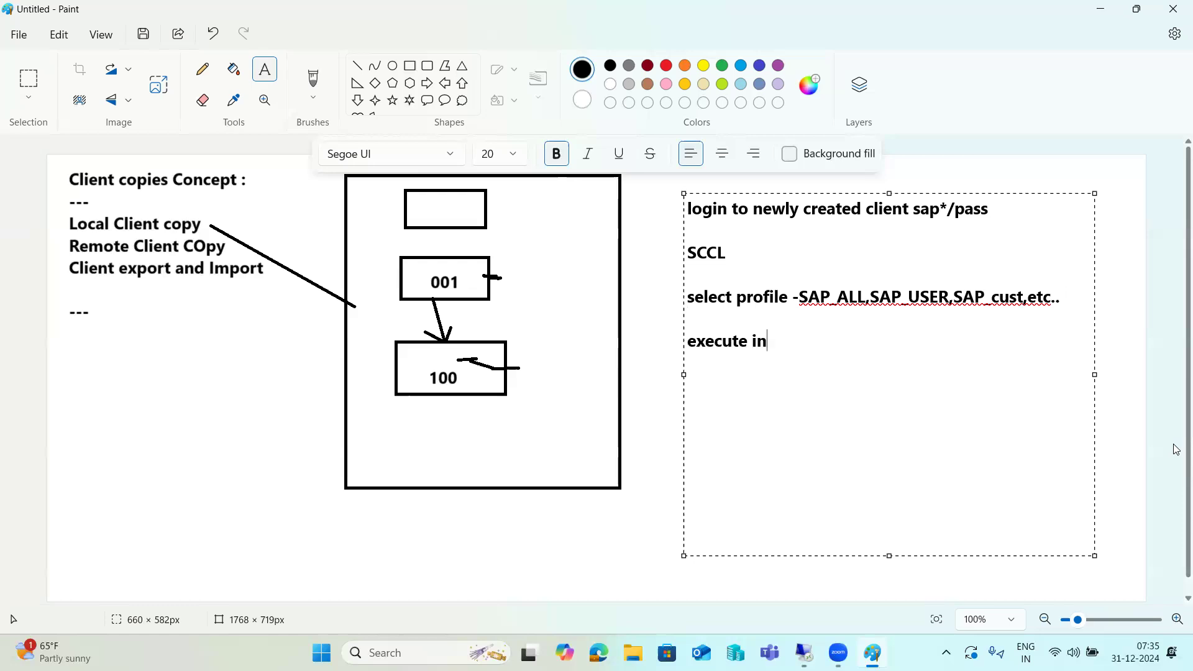
text( background job)
key(Return)
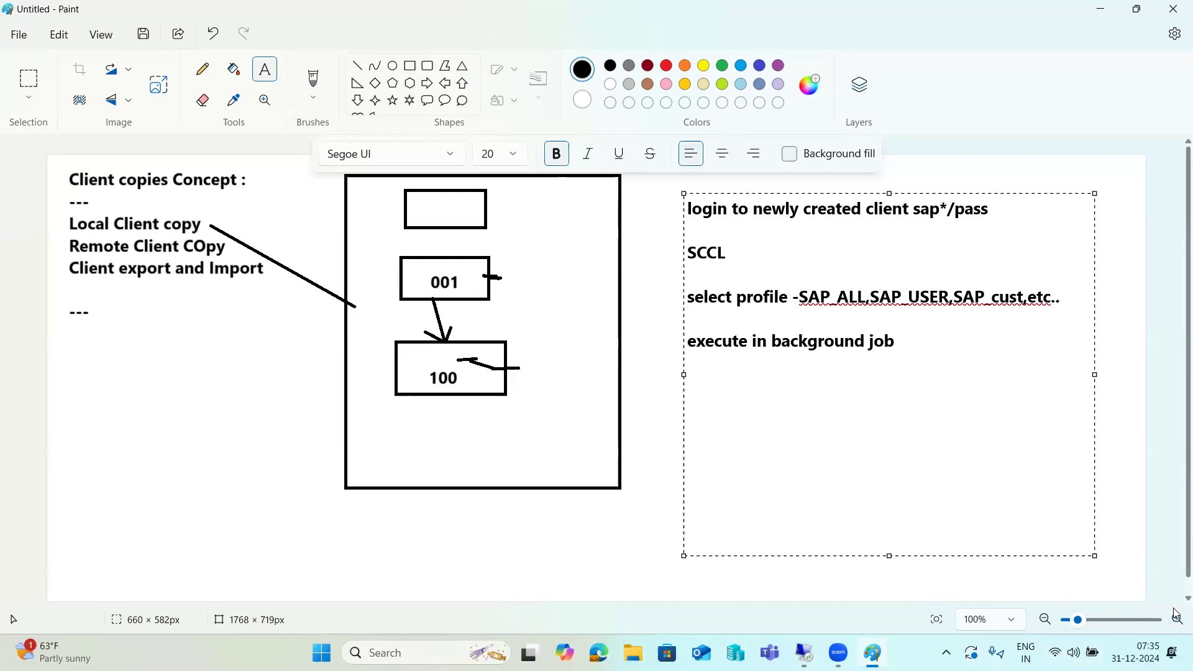
click(805, 653)
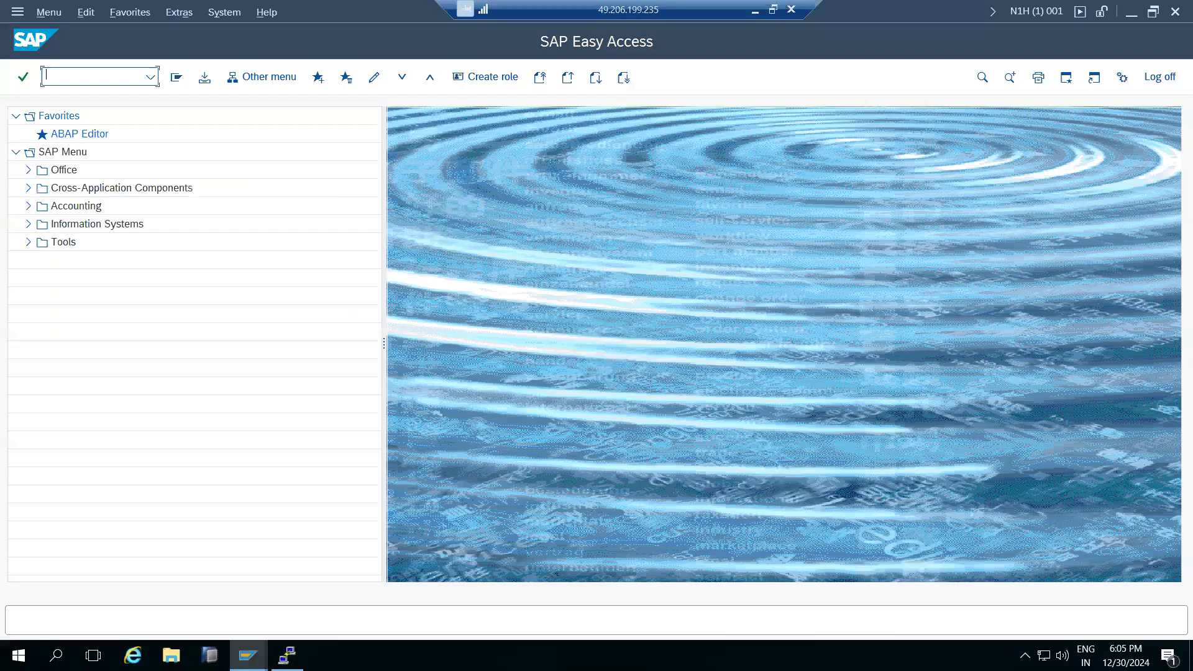
Return to Paint and commit the SCCL step notes to the canvas.
click(756, 10)
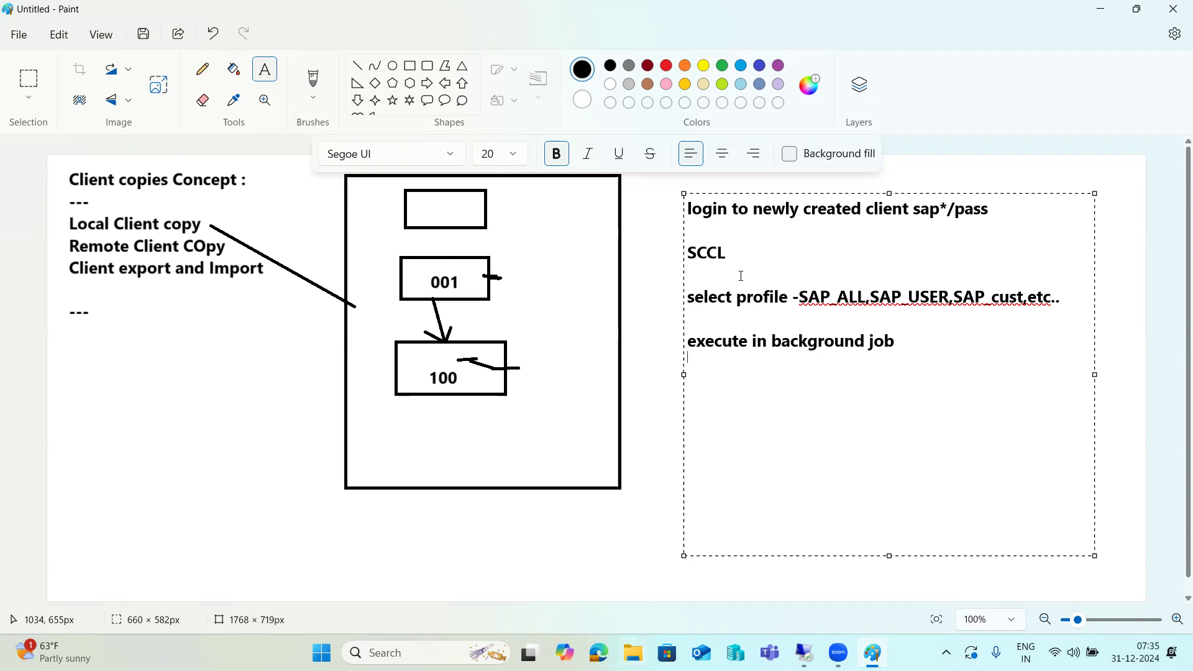
click(681, 262)
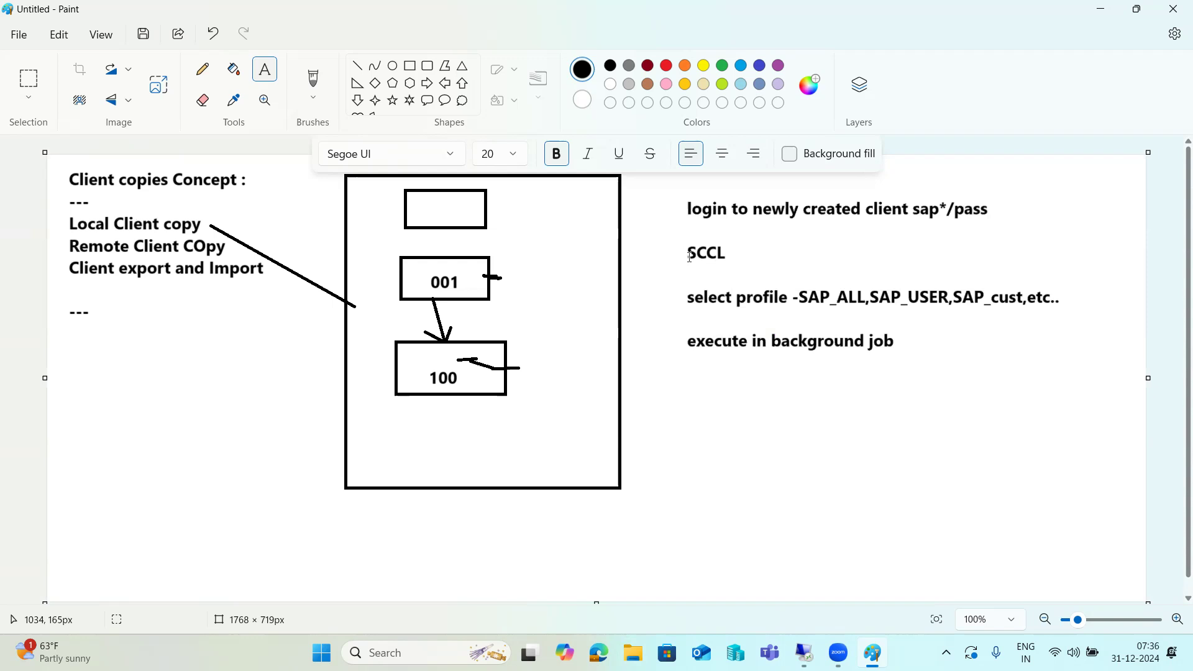
Run SCCL in the client 100 session and dismiss the production-client protection error.
click(805, 652)
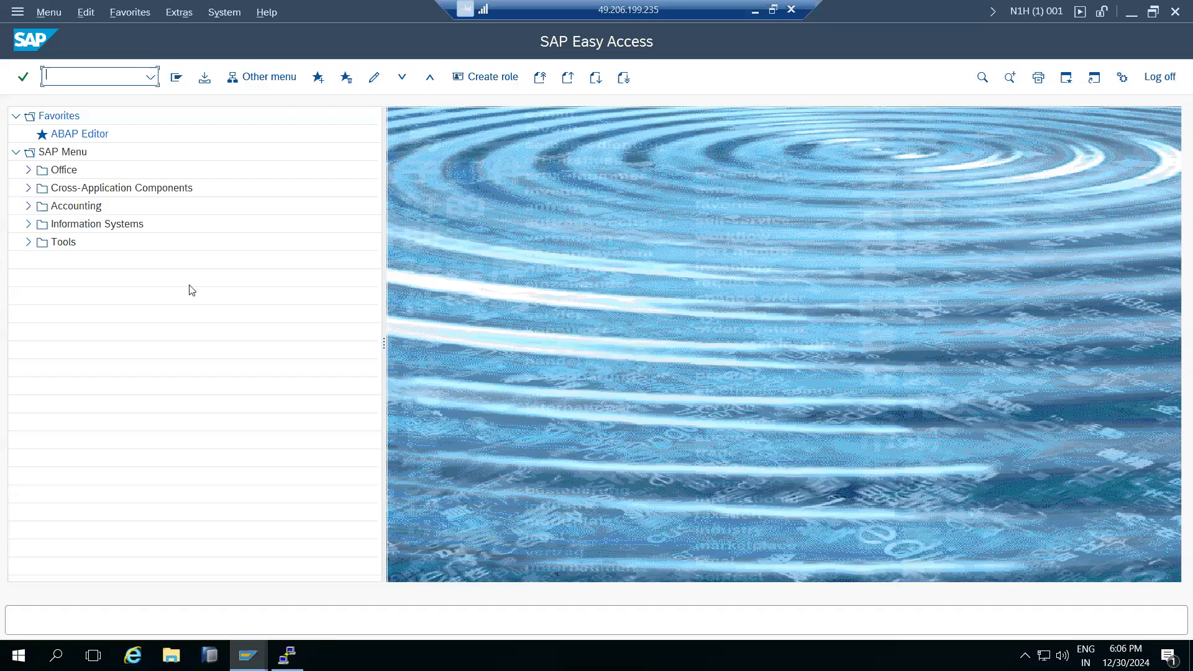
text(scc)
click(248, 656)
click(287, 604)
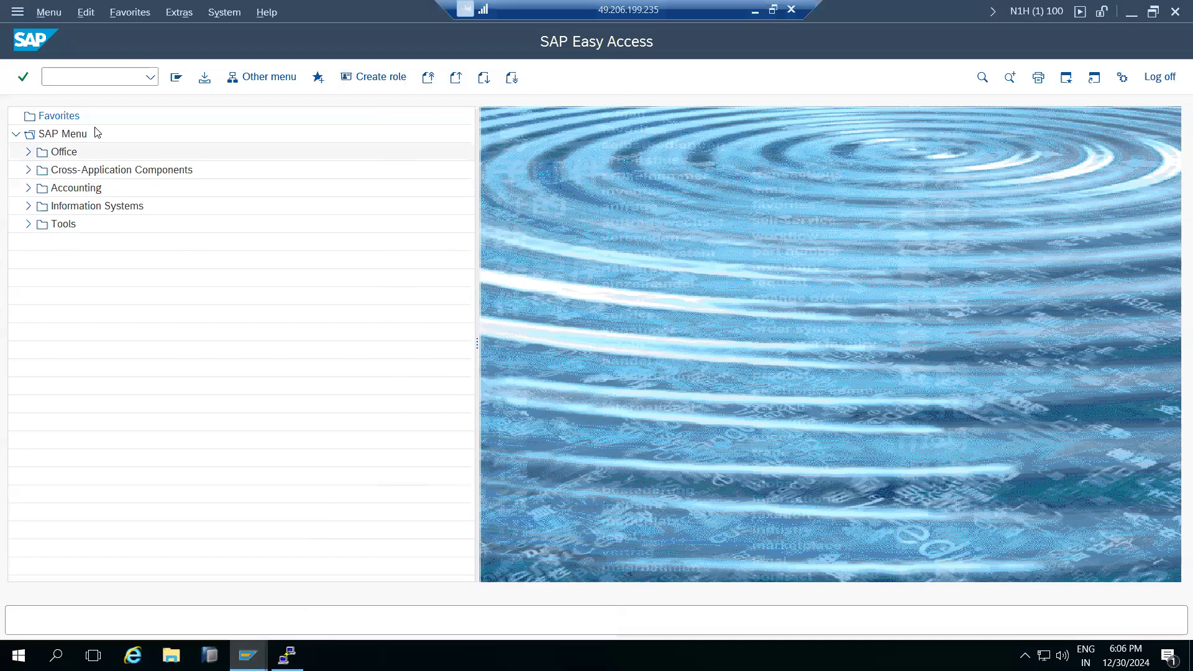
click(55, 78)
text(sccl)
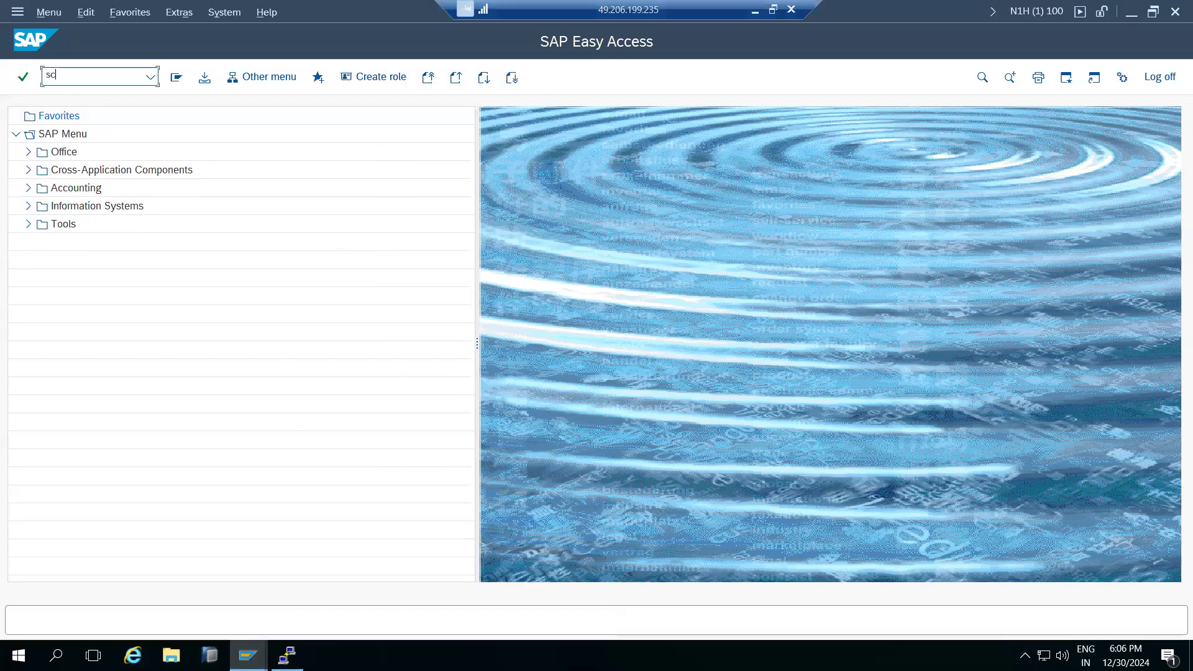
key(Return)
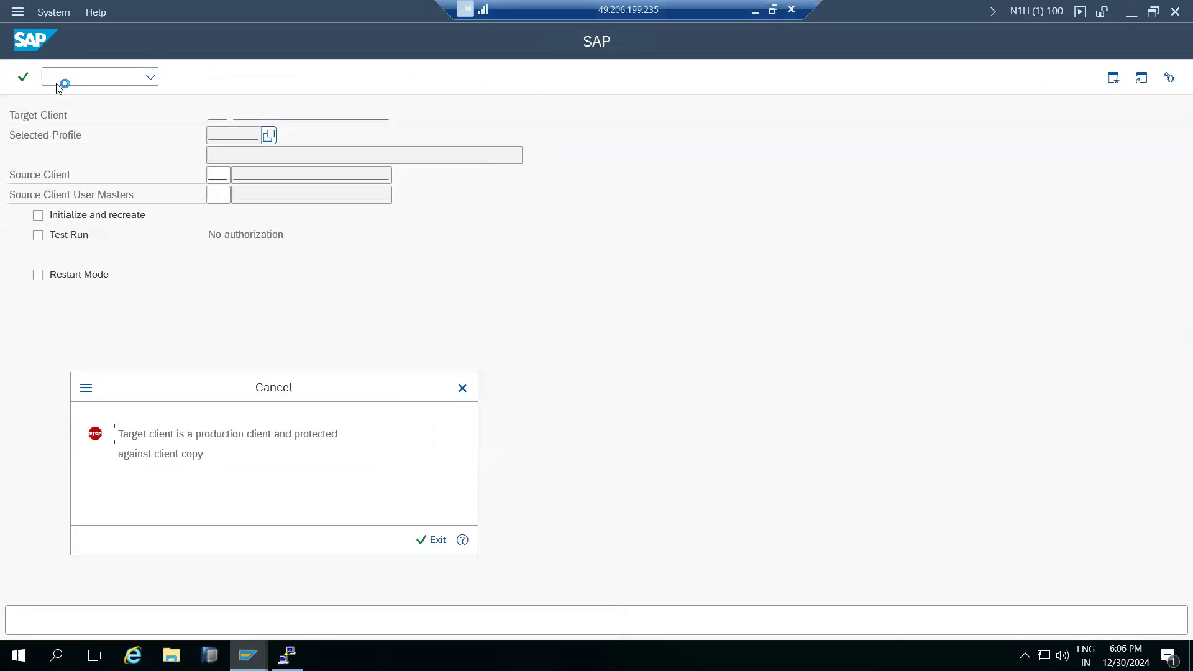
drag(176, 437, 295, 437)
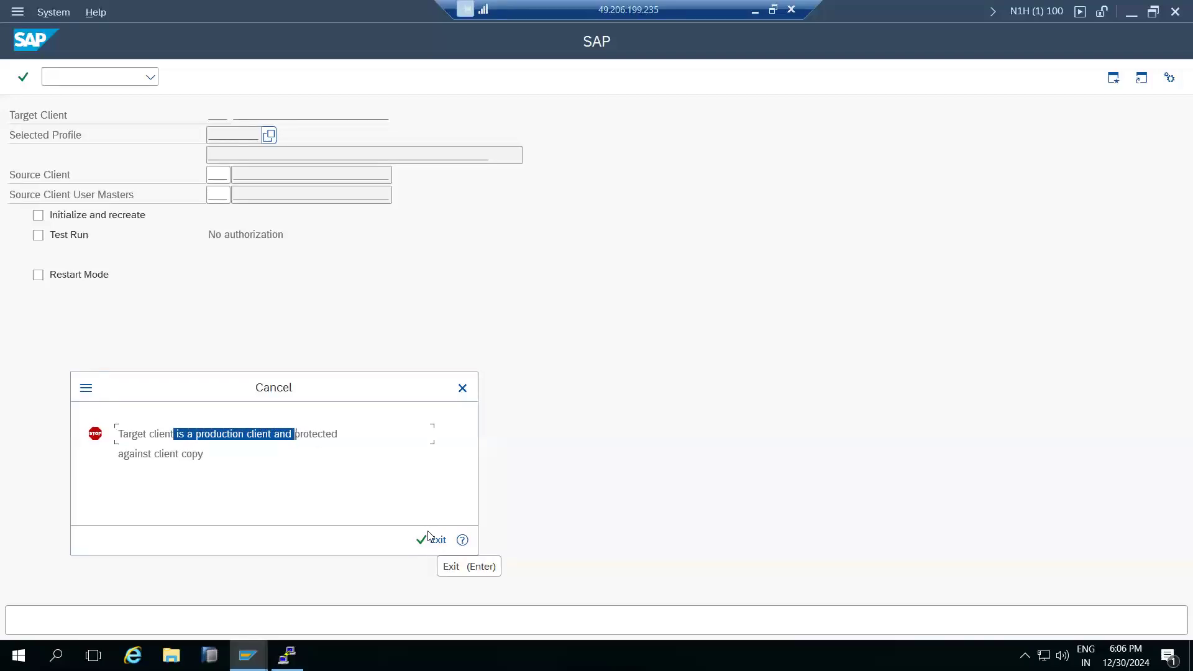
click(428, 536)
click(50, 76)
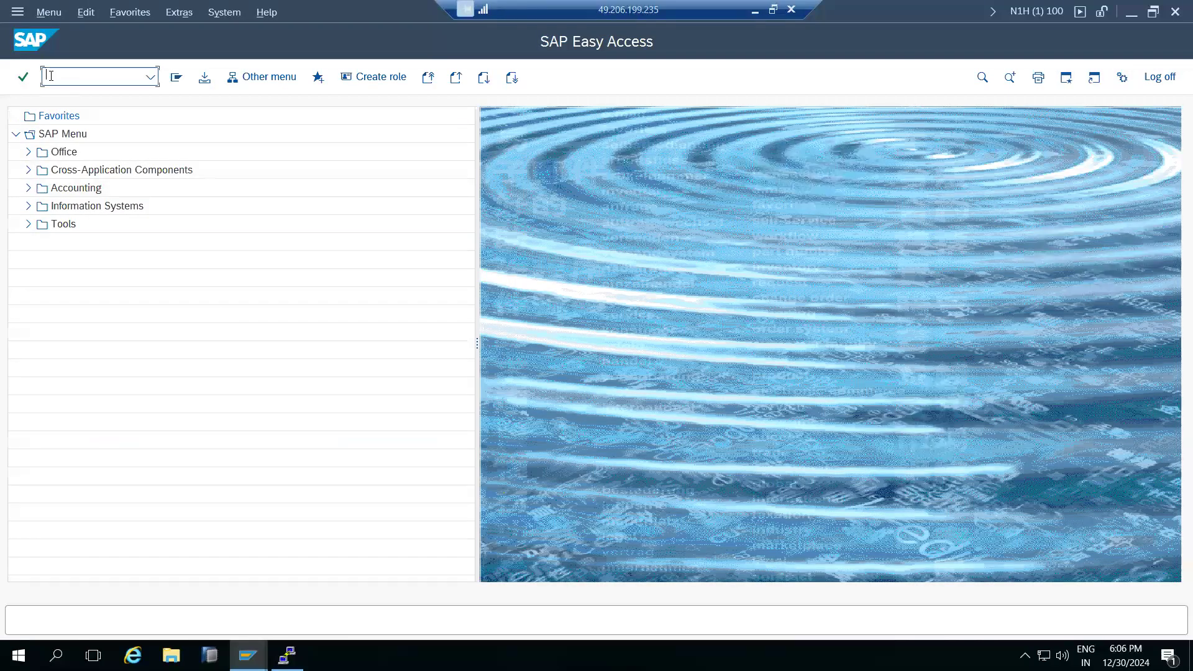
Open client 100's details in SCC4, review its roles, and switch to change mode.
text(scc4)
key(Return)
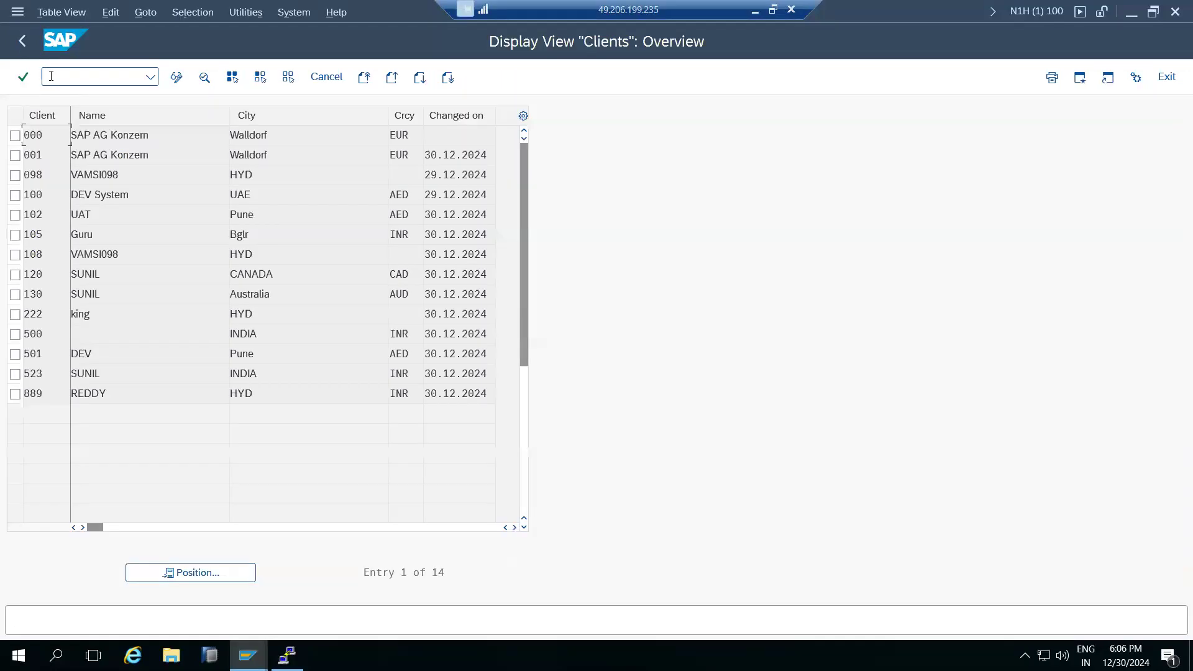
double_click(40, 196)
click(174, 219)
click(175, 75)
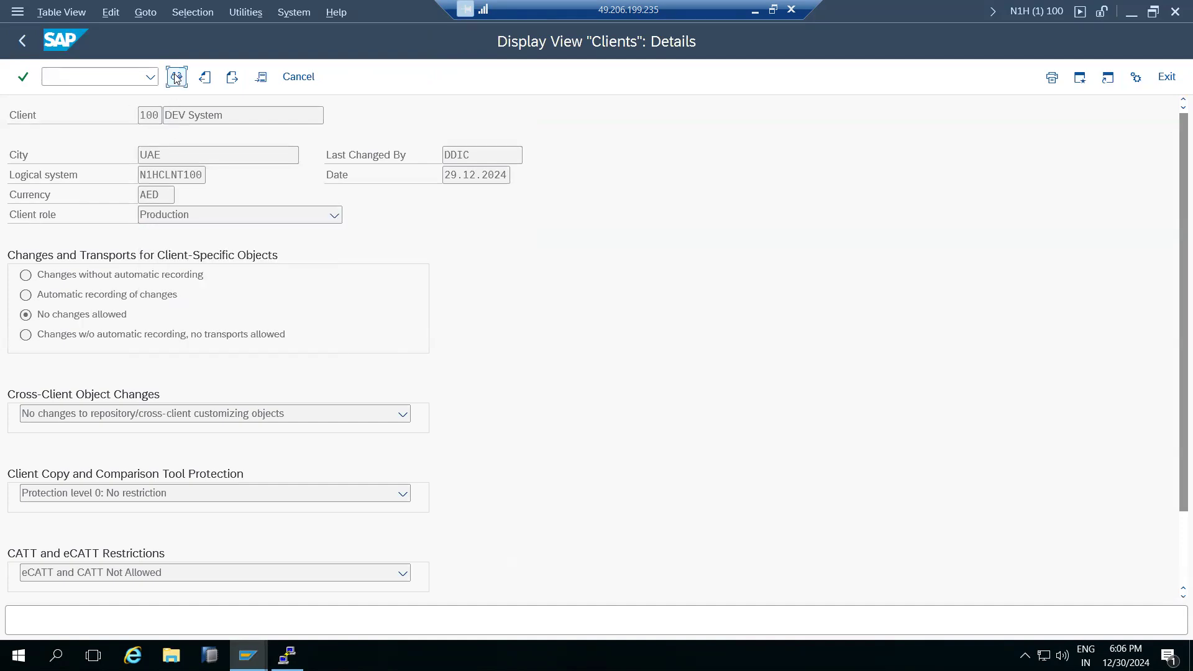
click(176, 76)
click(437, 520)
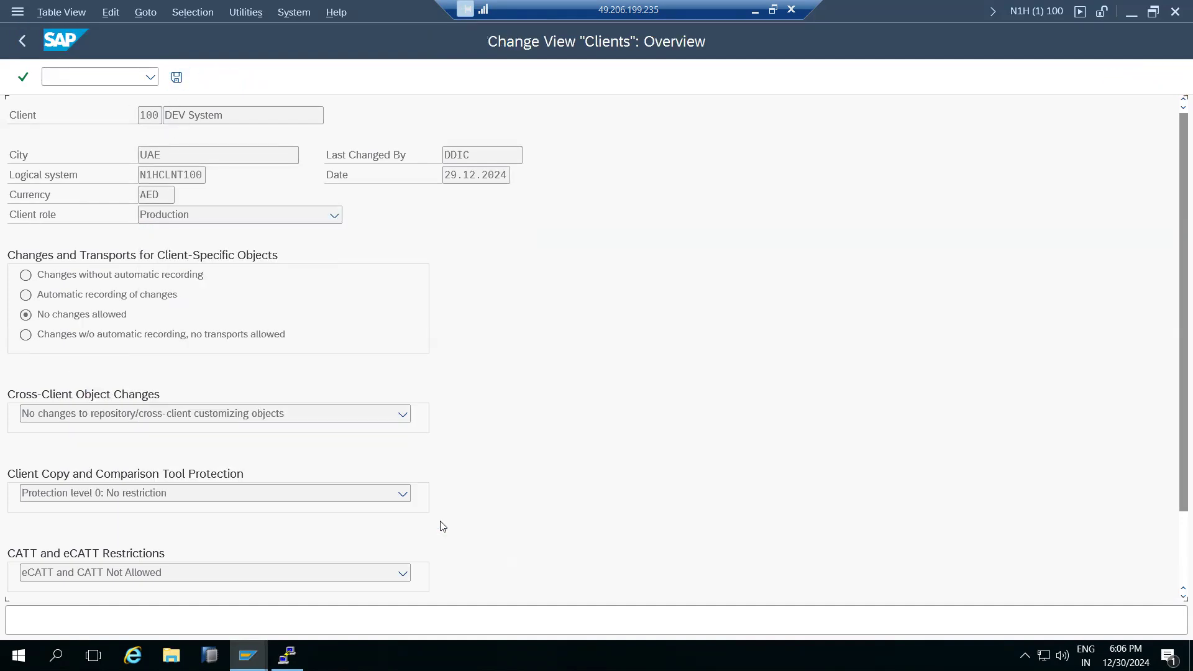
Set client 100 to role Test with automatic recording and cross-client changes, and try saving.
double_click(39, 191)
click(161, 214)
click(168, 265)
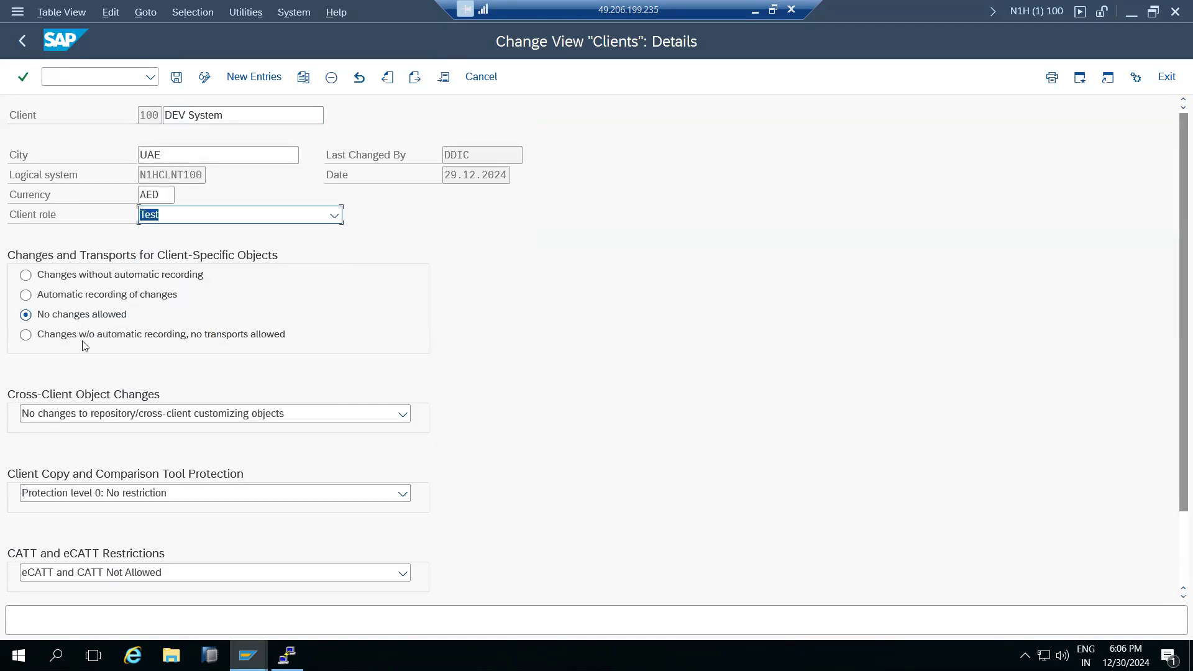
click(51, 294)
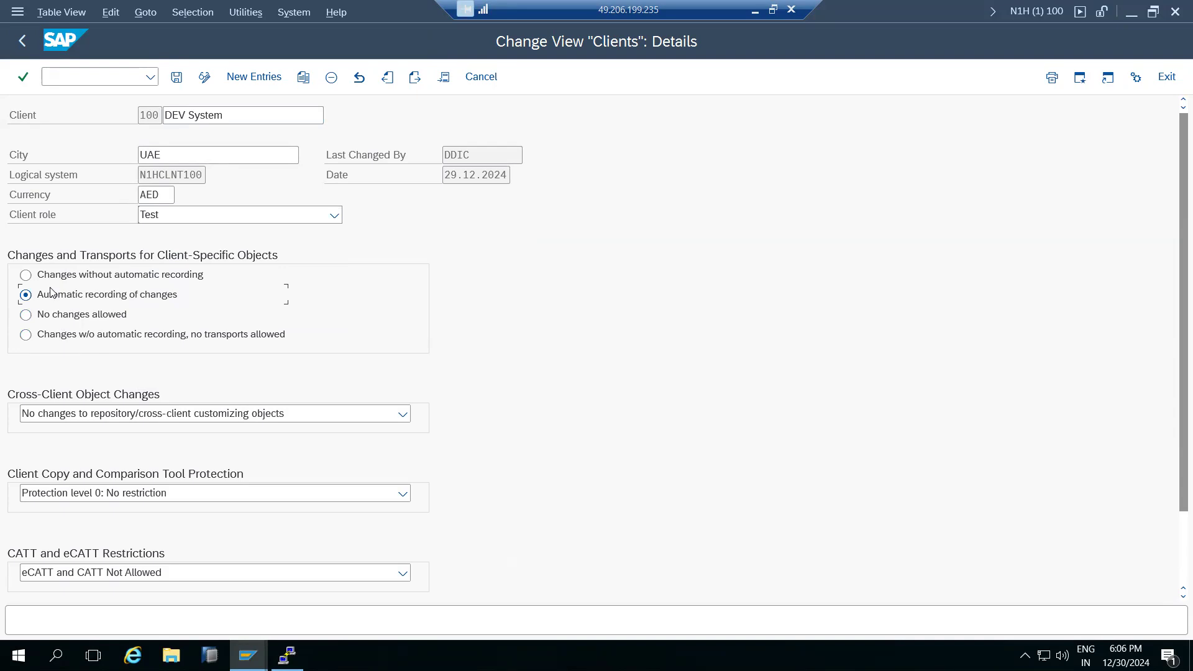
click(83, 415)
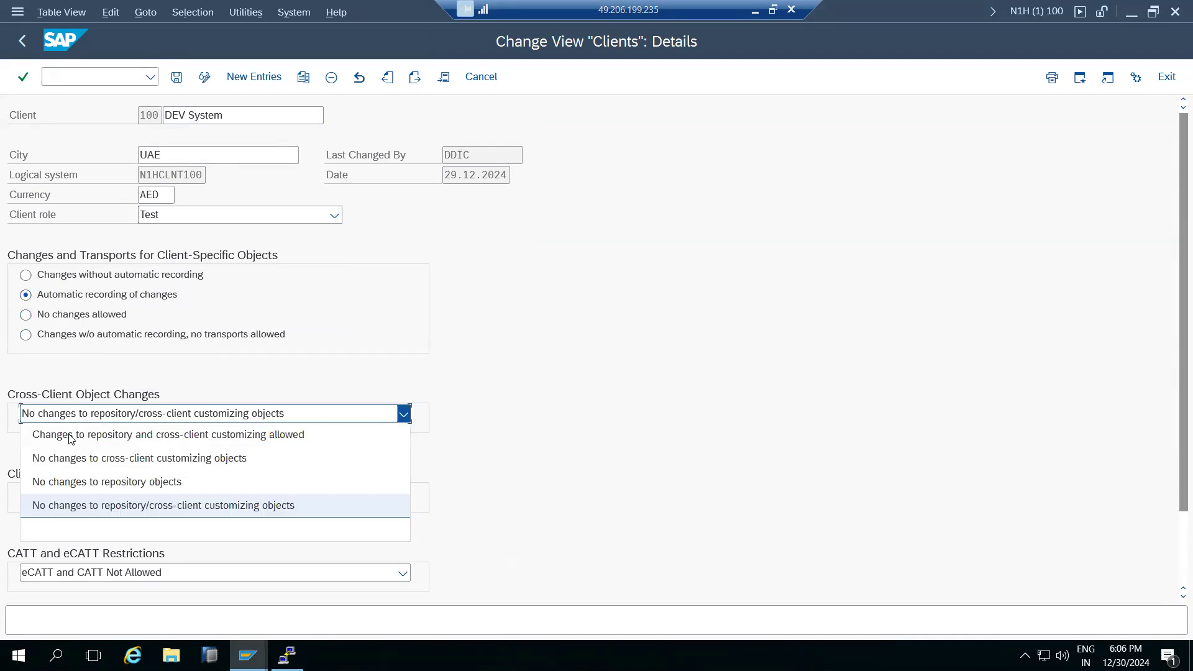
click(70, 435)
click(176, 77)
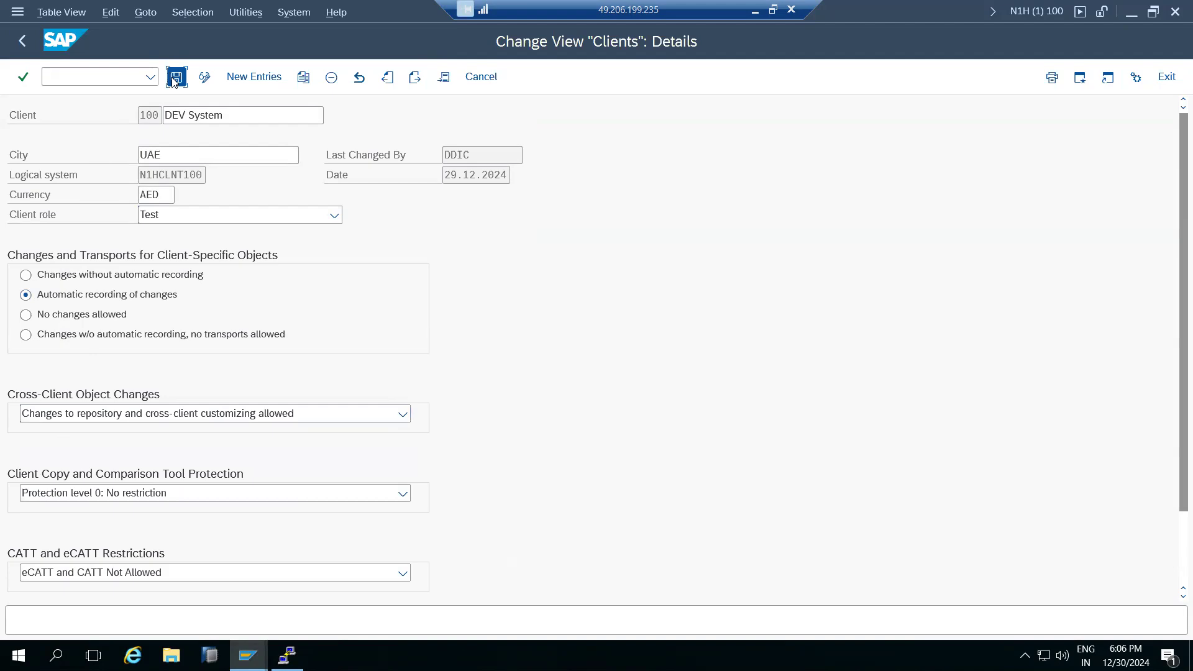
click(176, 77)
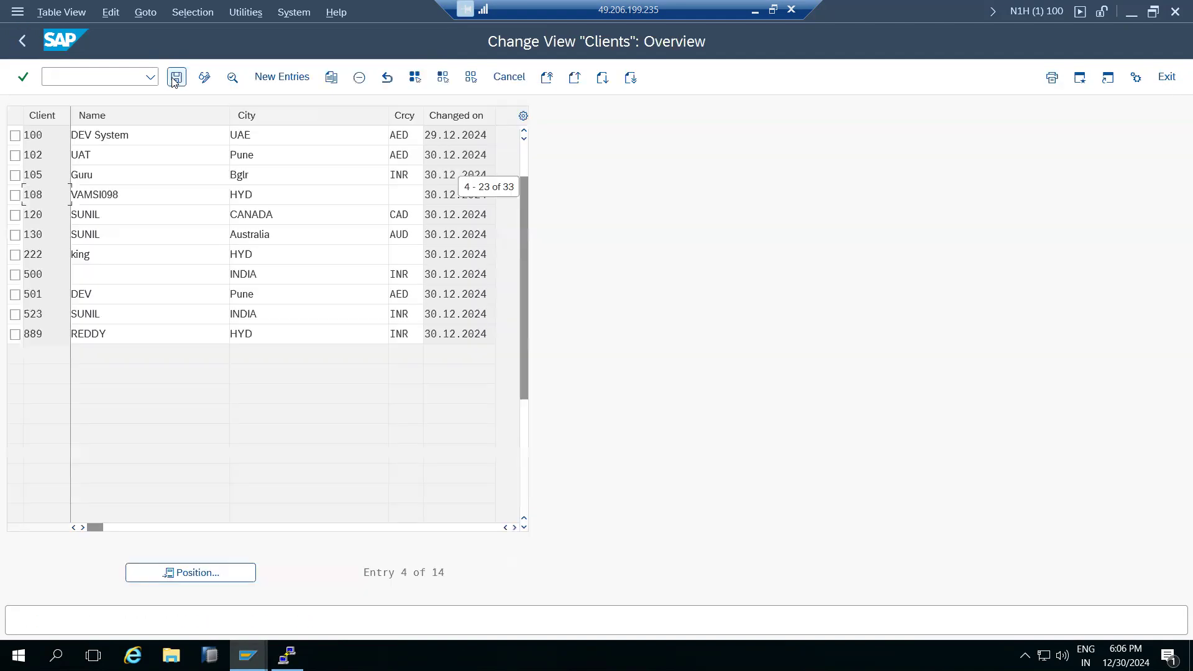
Retry saving role Test, clear the AED currency, then discard client 100's unsaved edits.
double_click(50, 137)
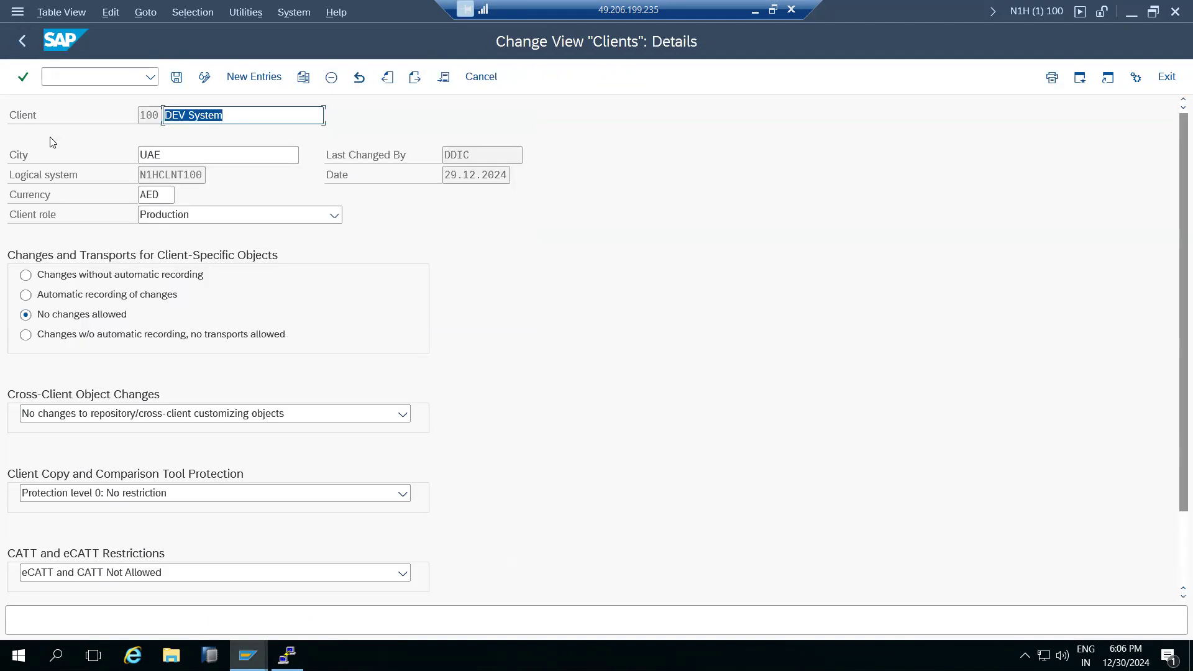
click(168, 214)
click(163, 260)
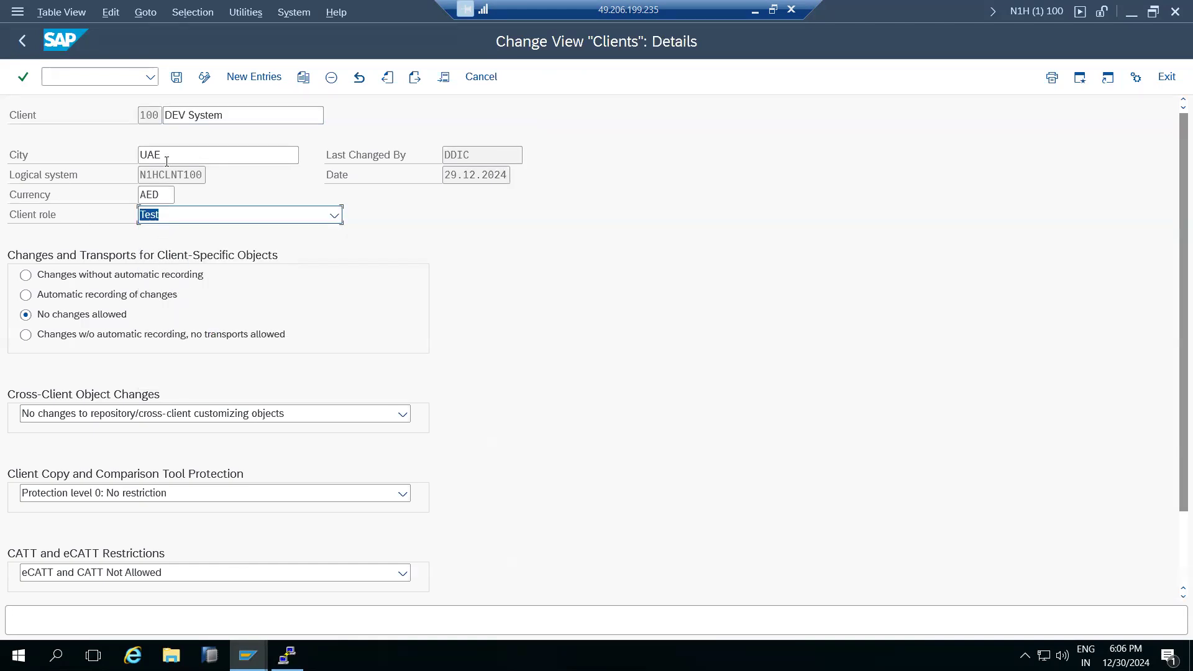
click(176, 77)
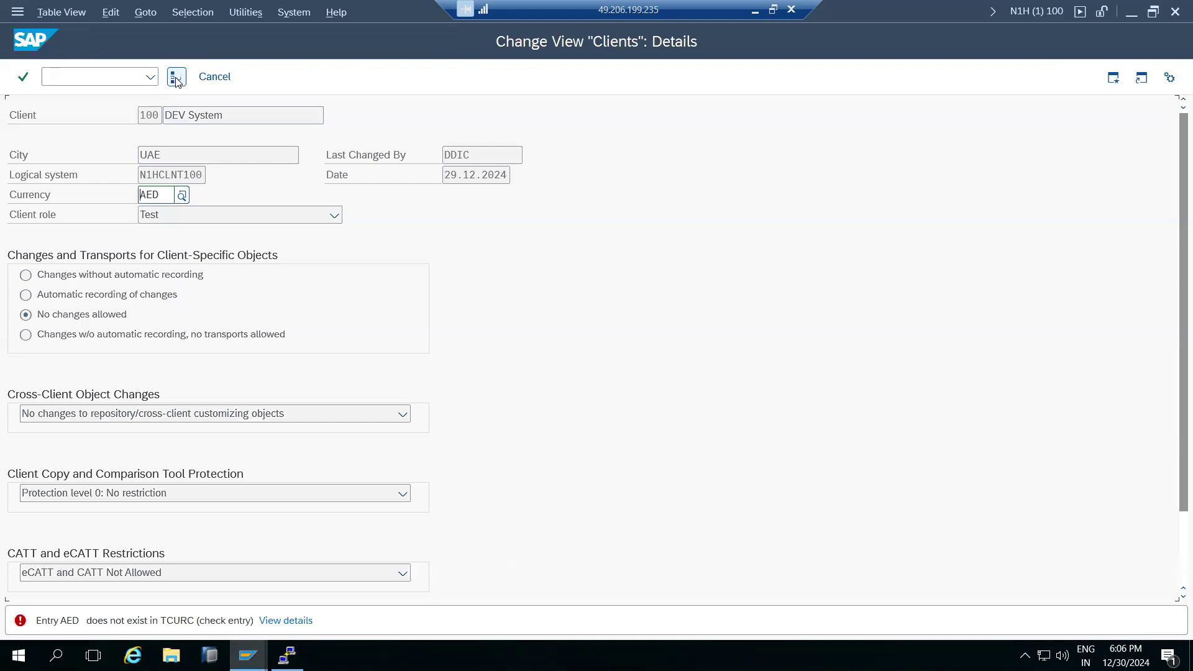
click(167, 196)
key(BackSpace)
key(BackSpace)
key(BackSpace)
text(I)
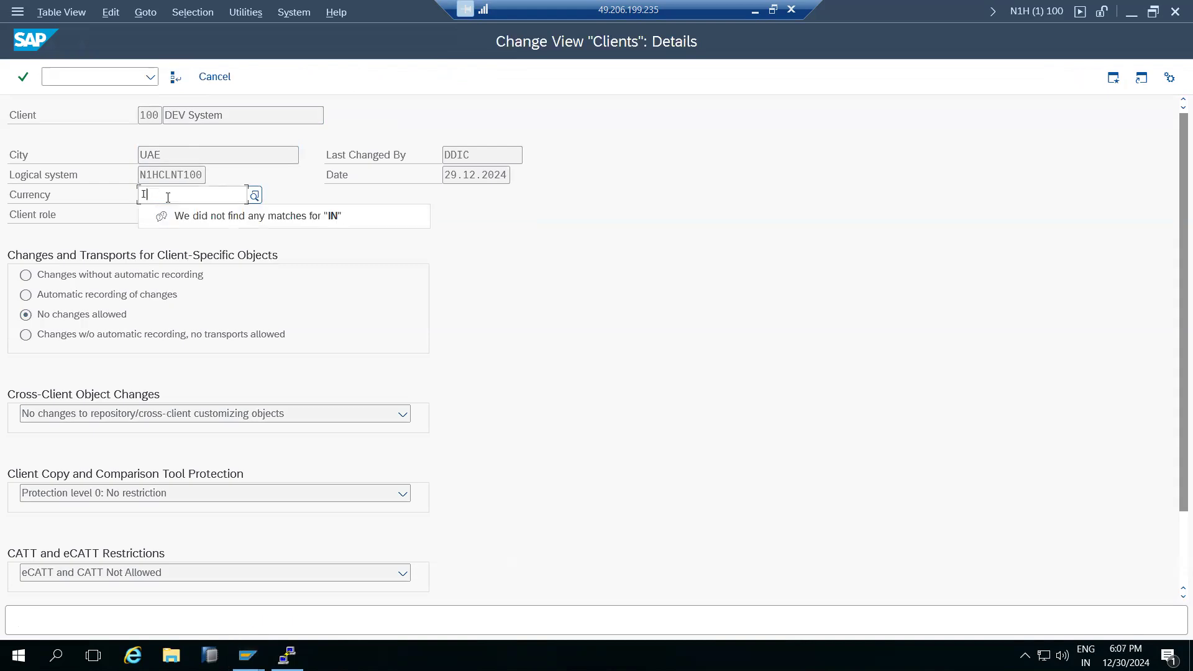
key(BackSpace)
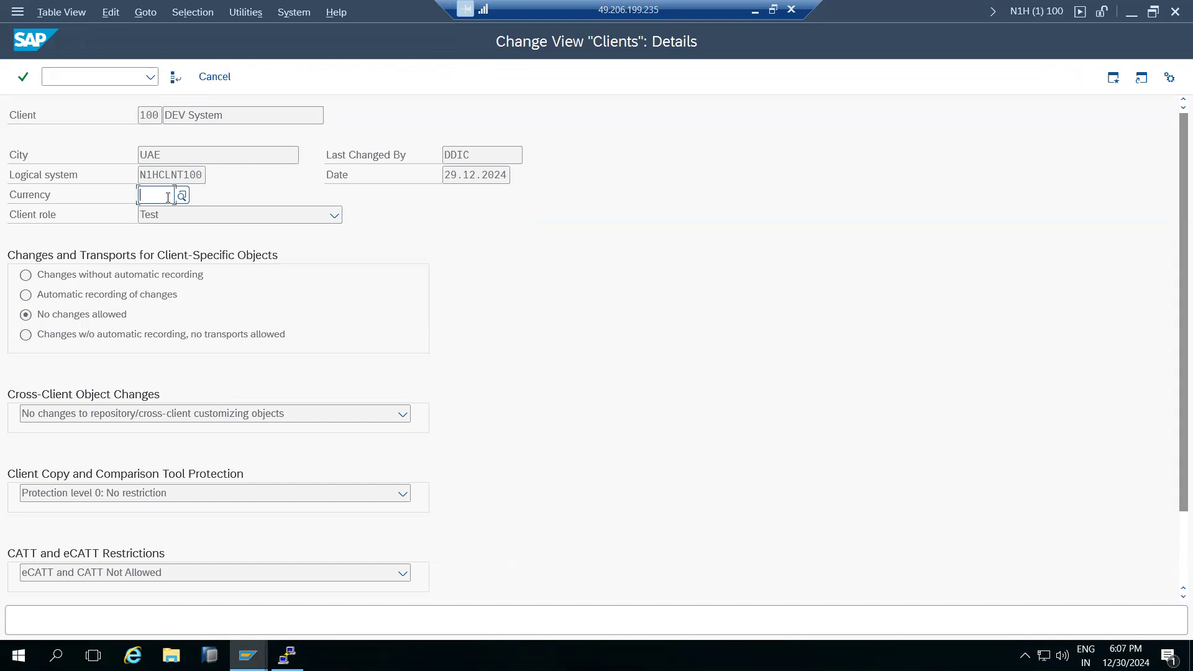
click(222, 78)
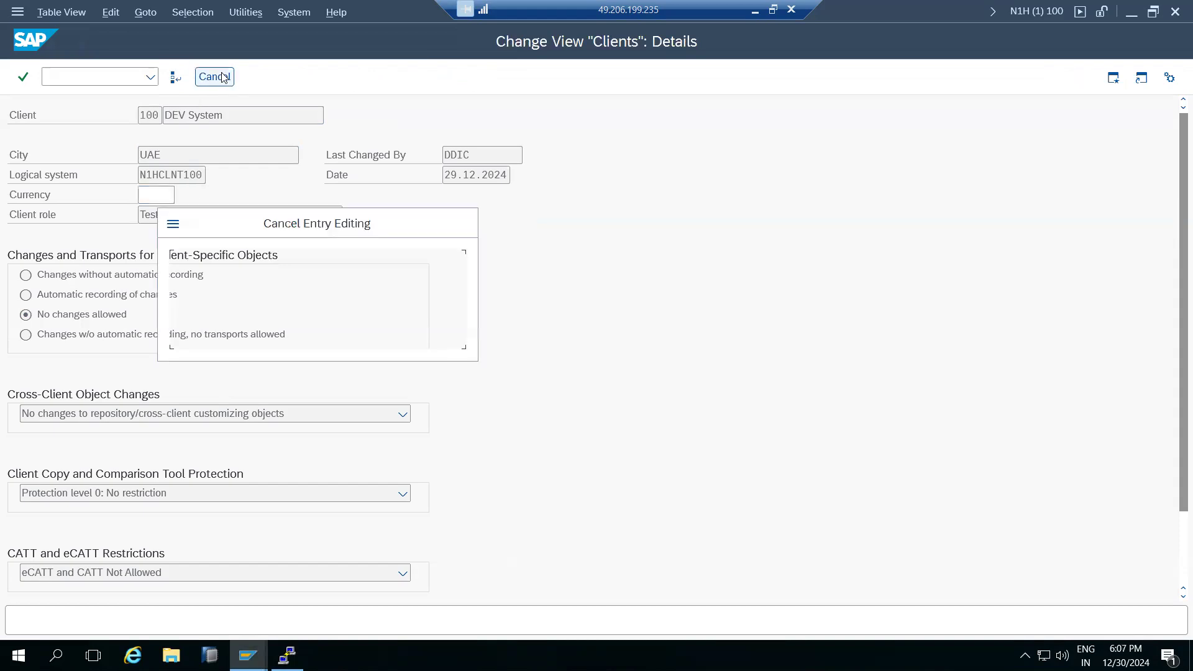
click(241, 331)
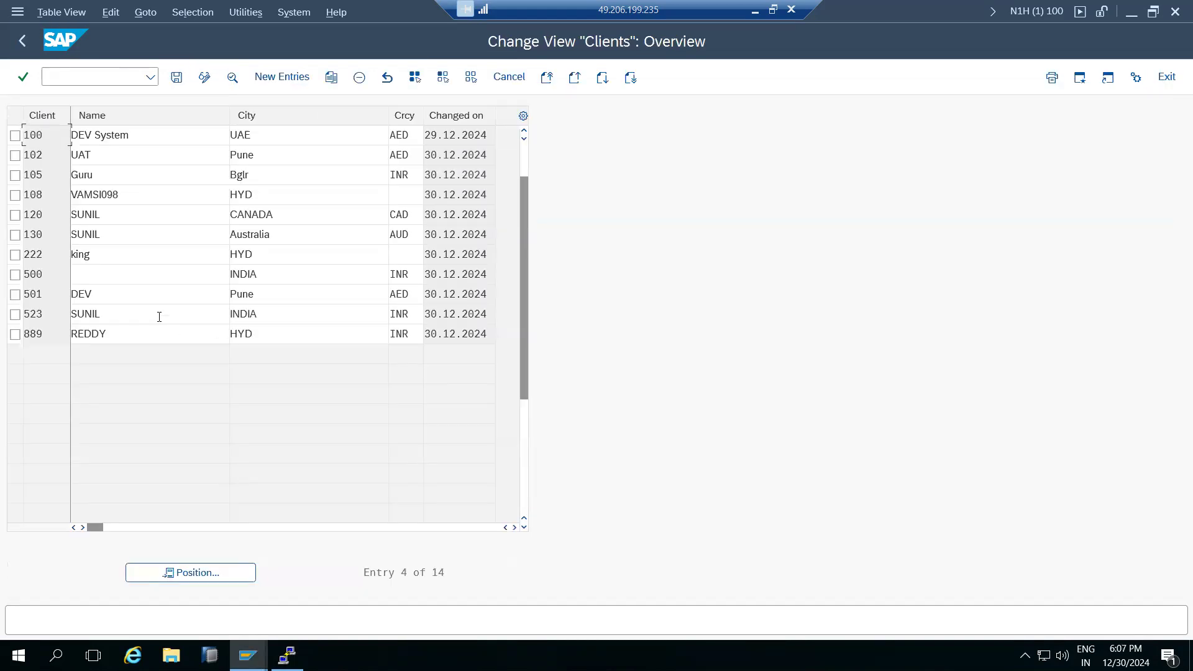
In the client 889 session, view client 889's SCC4 details and return to Easy Access.
click(22, 41)
mouse_move(248, 656)
click(391, 588)
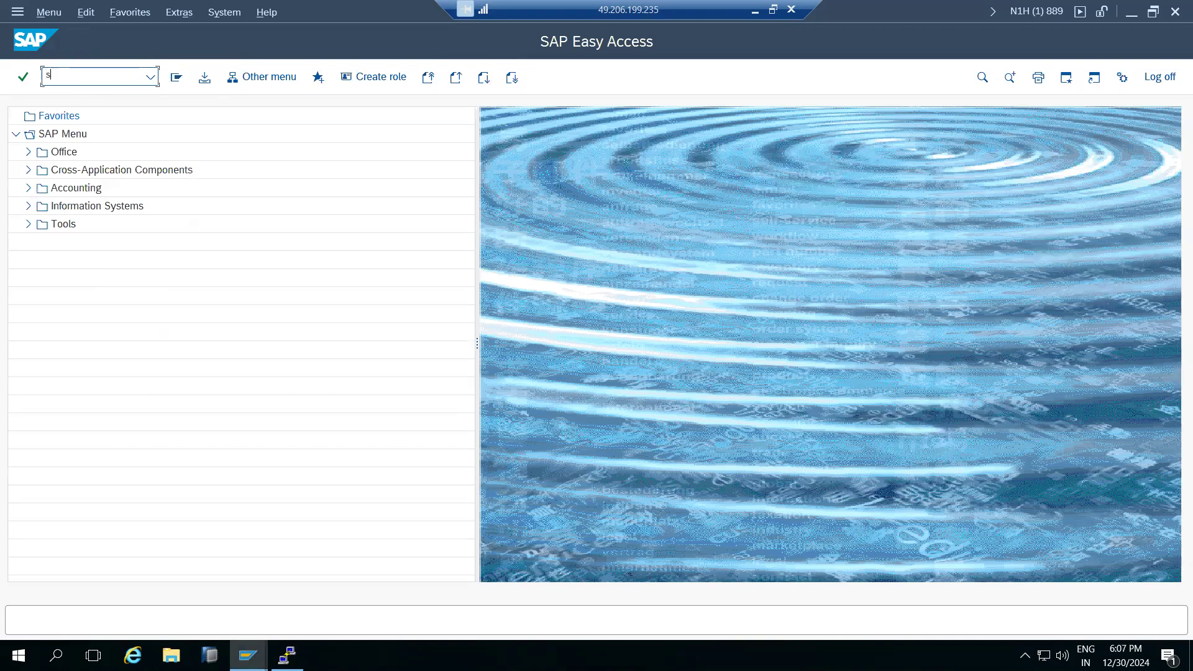
text(scc4)
key(Return)
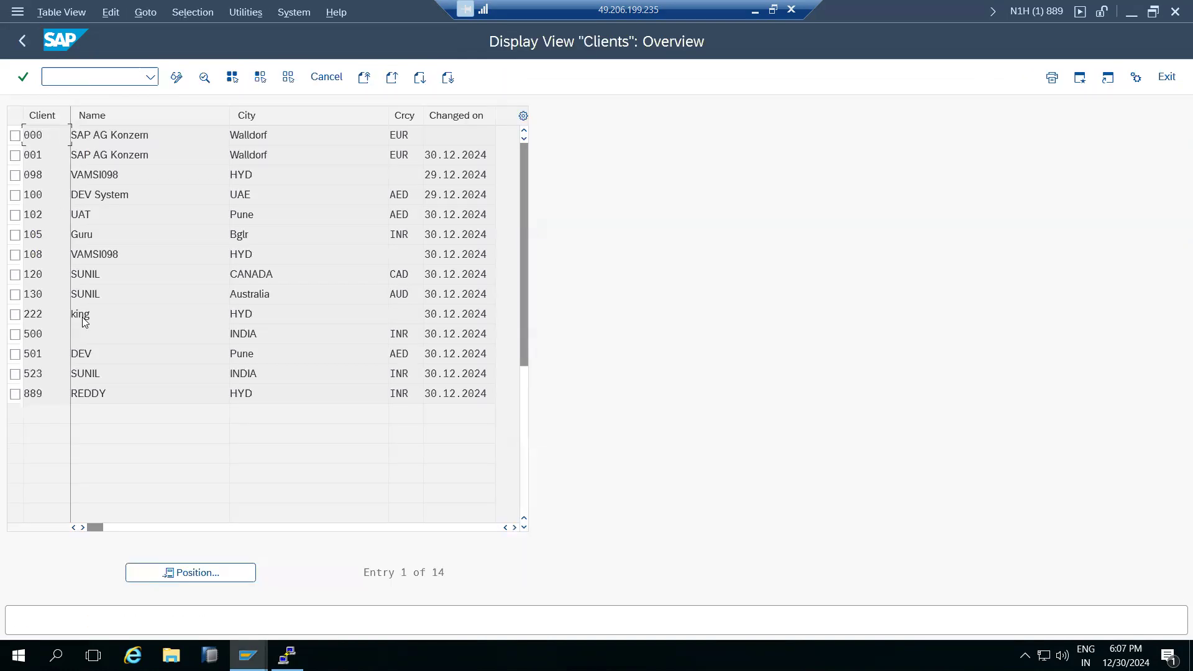
double_click(54, 394)
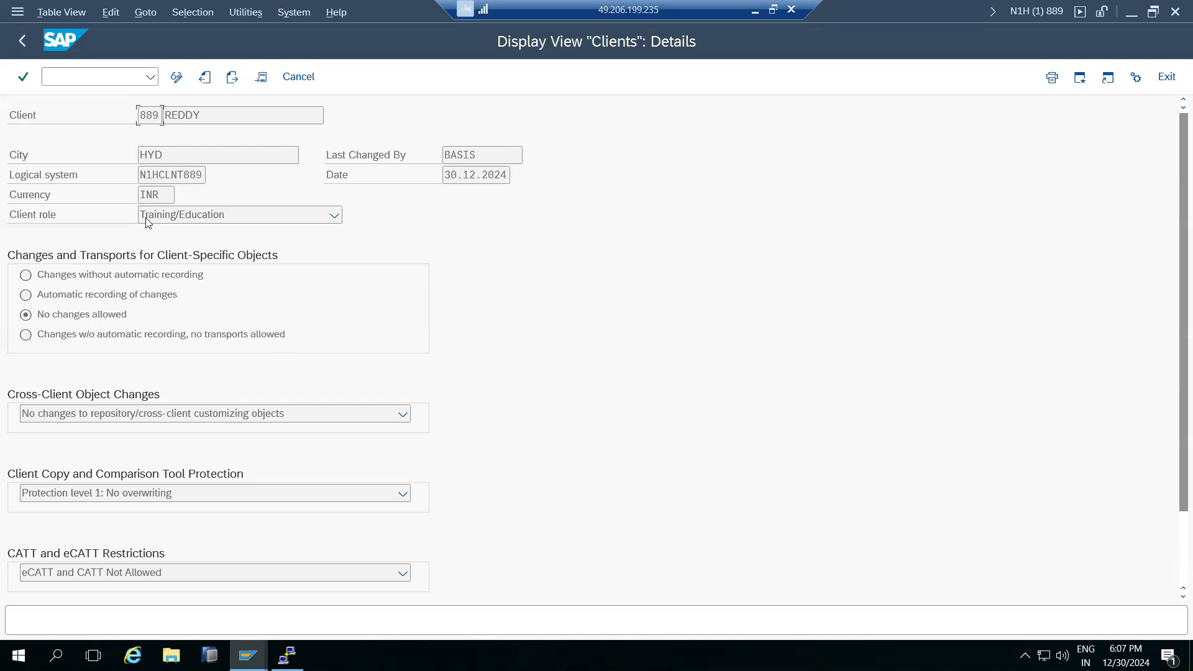
click(23, 41)
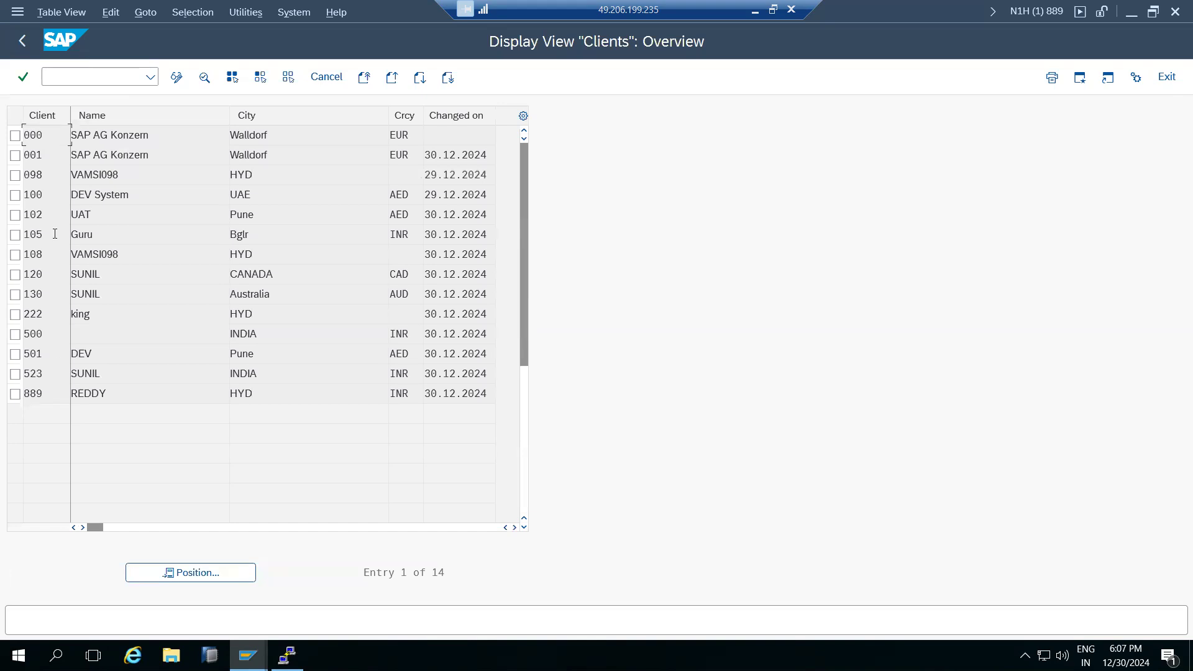
click(23, 40)
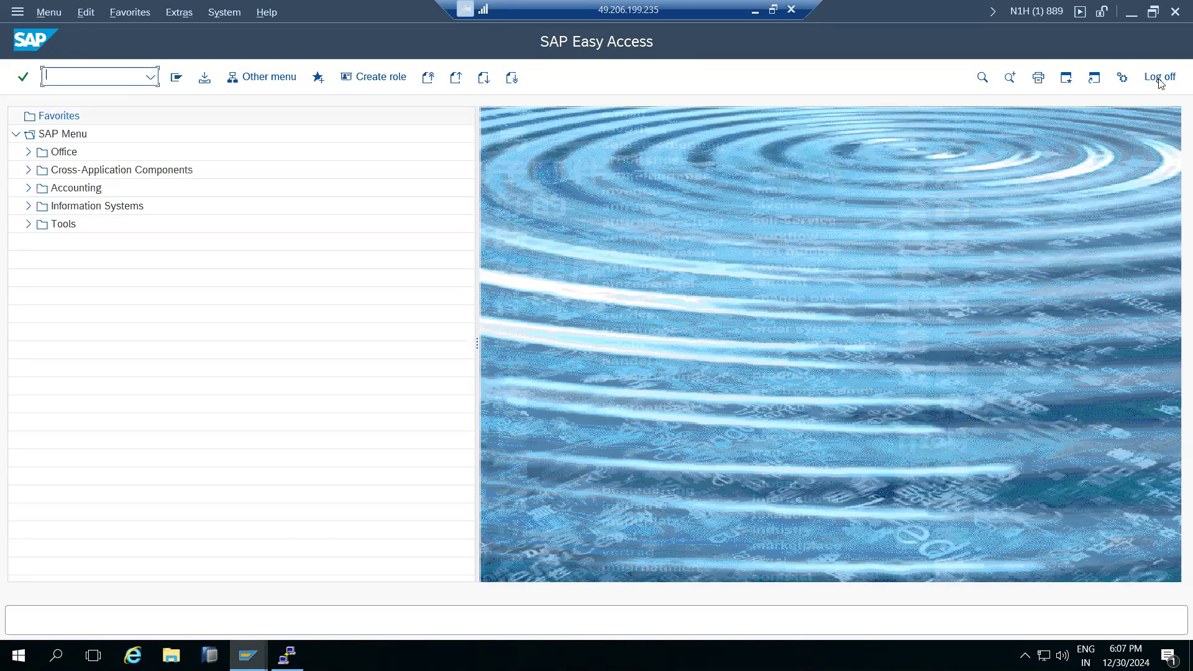
click(1037, 12)
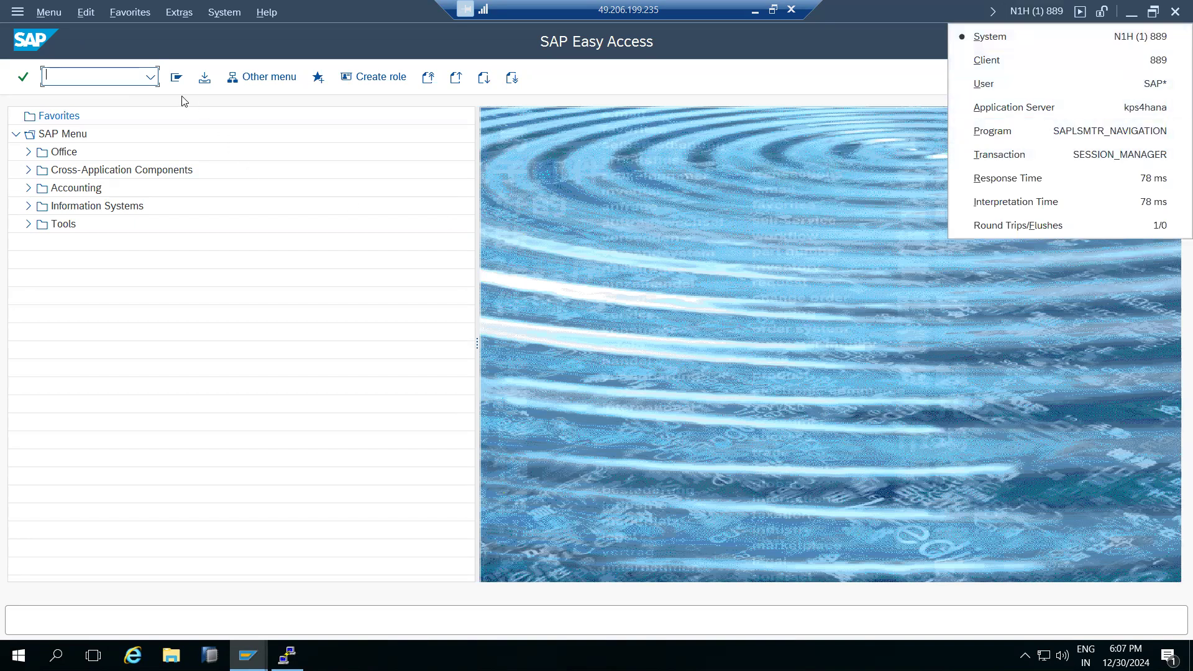
click(88, 76)
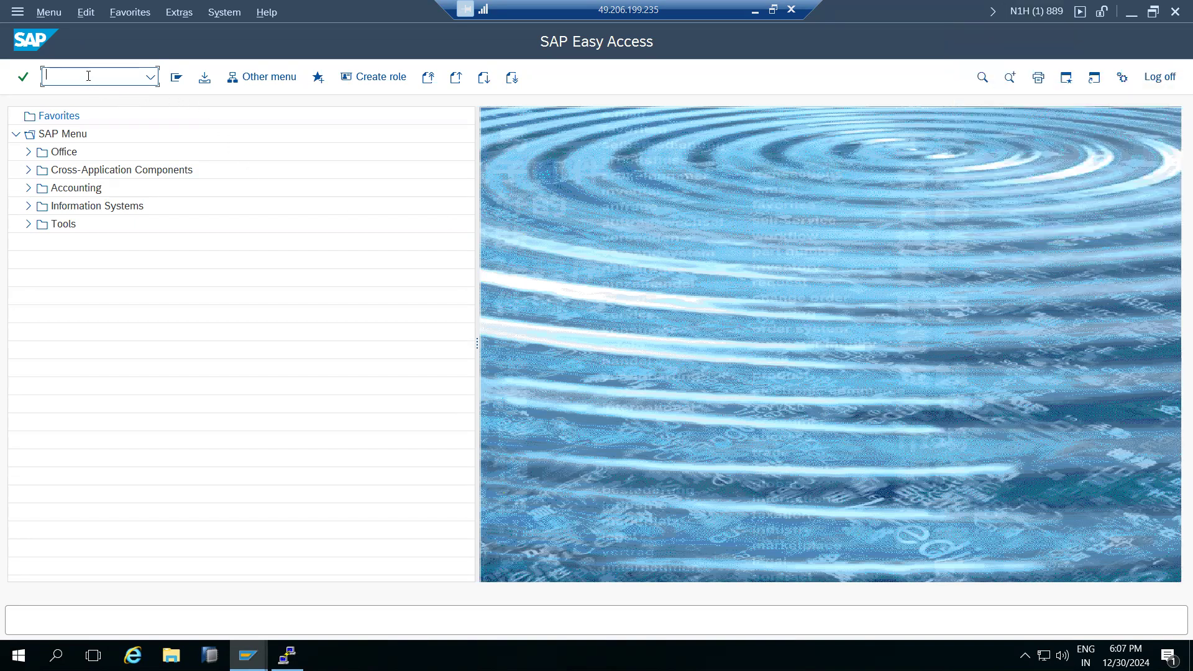
text(sccl)
key(Return)
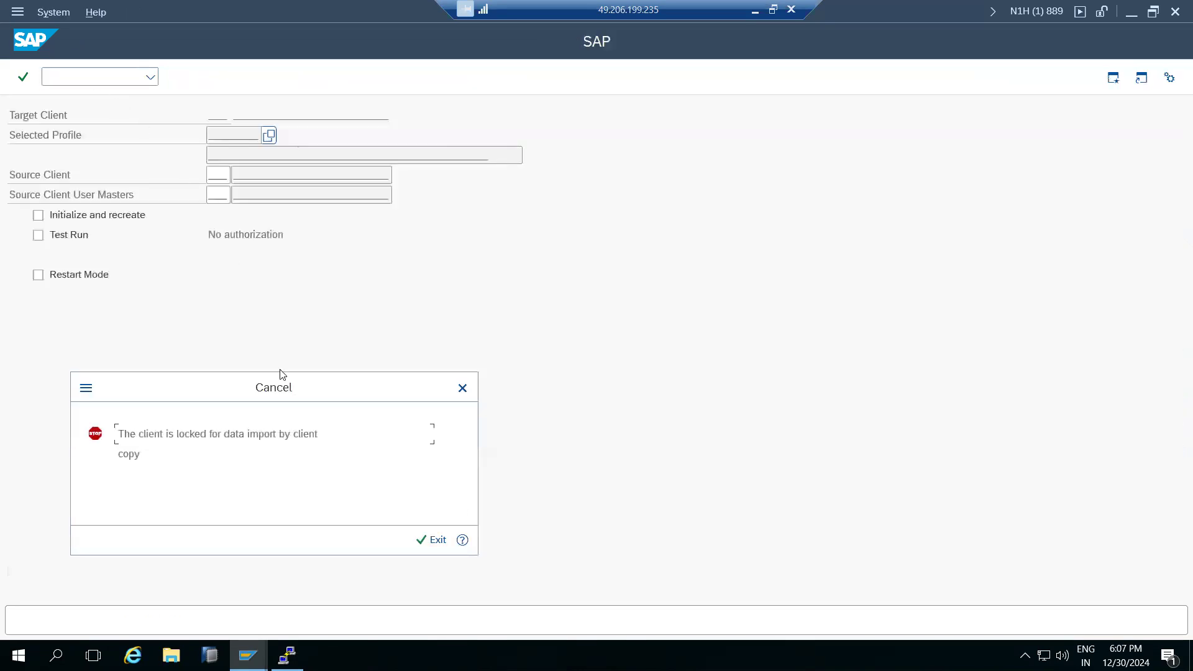
click(424, 542)
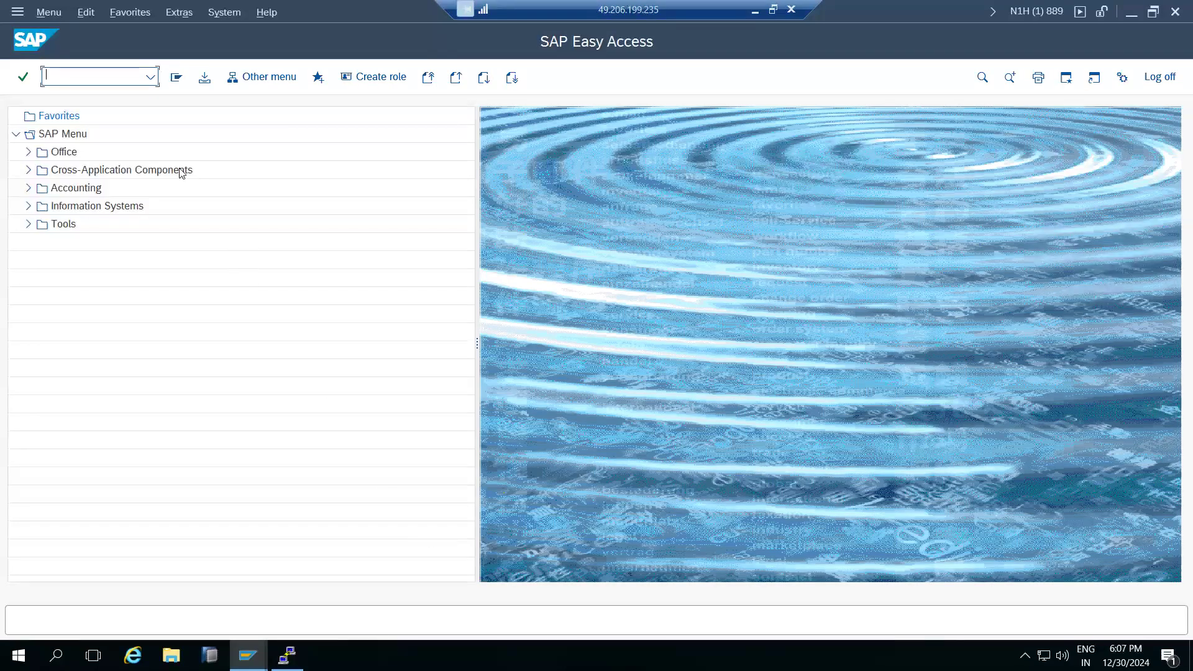
text(scc3)
key(Return)
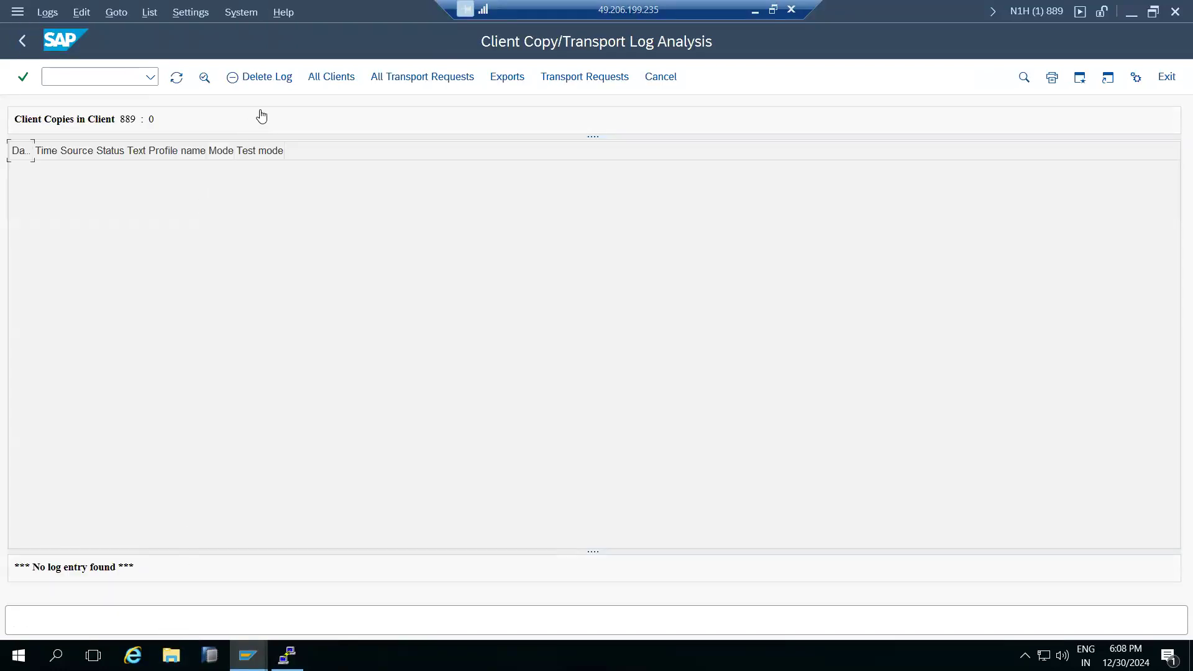
click(329, 77)
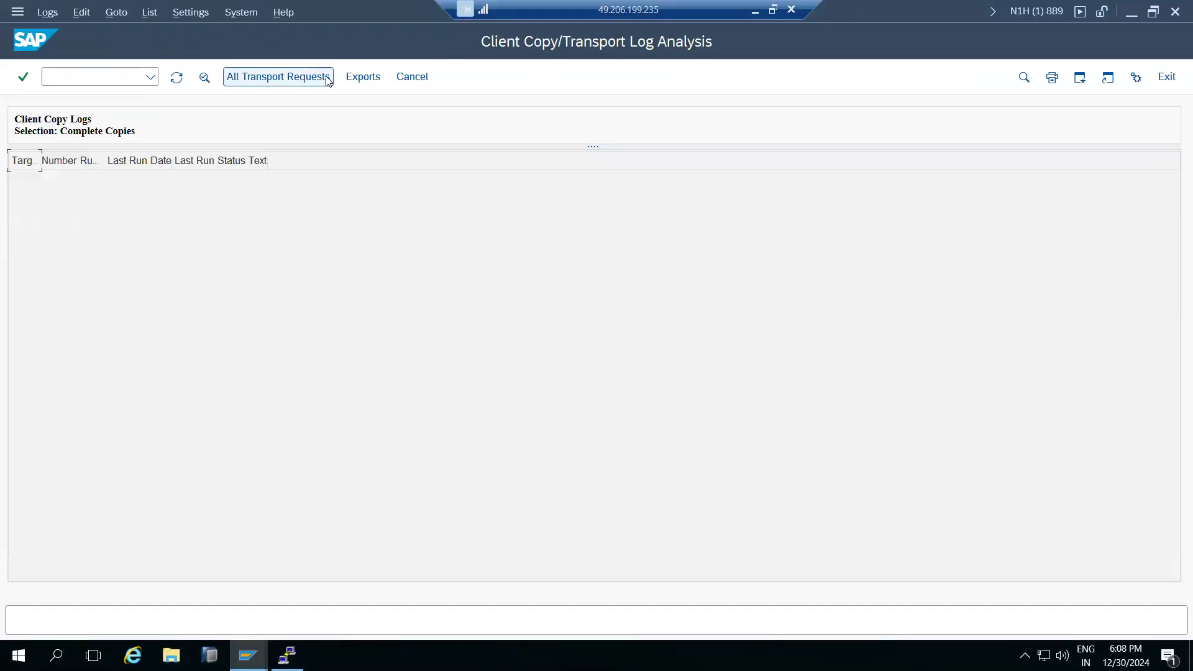
click(411, 77)
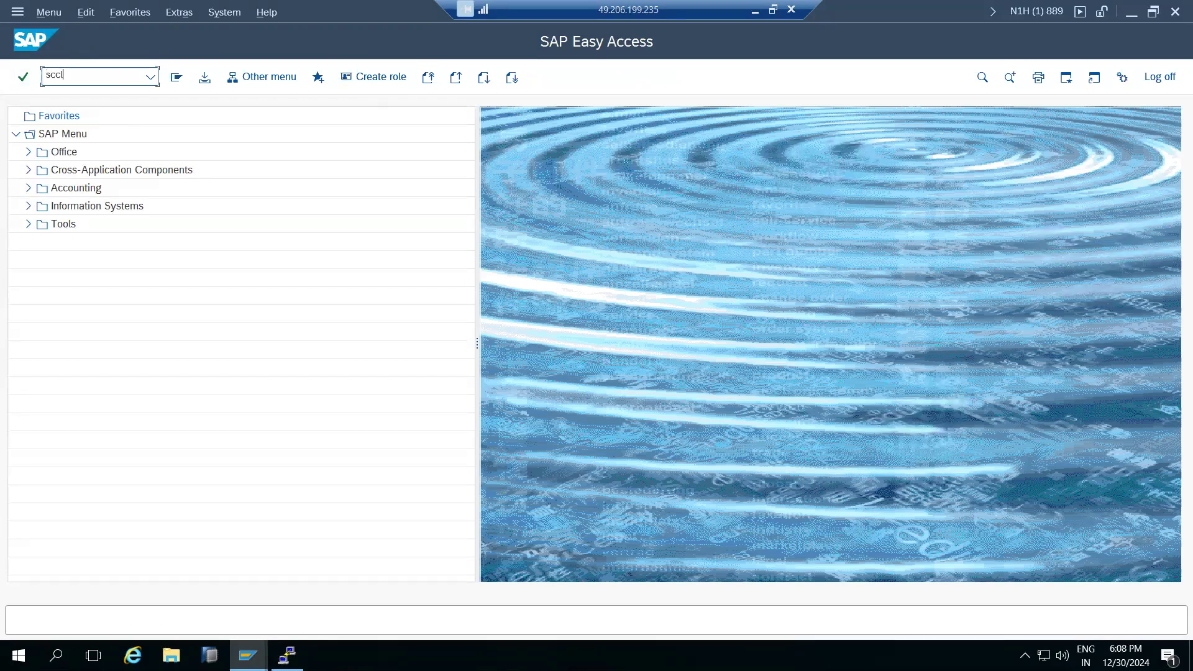
Dismiss the client-lock error, reopen SCC4, and switch the client table to change mode.
key(Return)
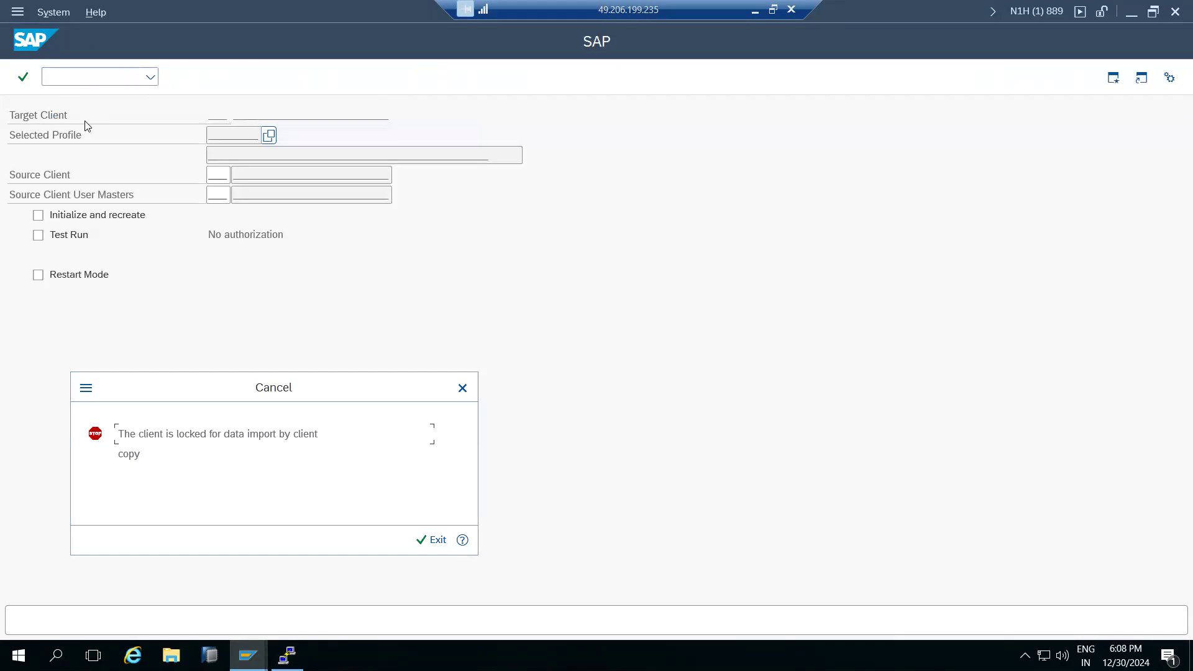
click(438, 544)
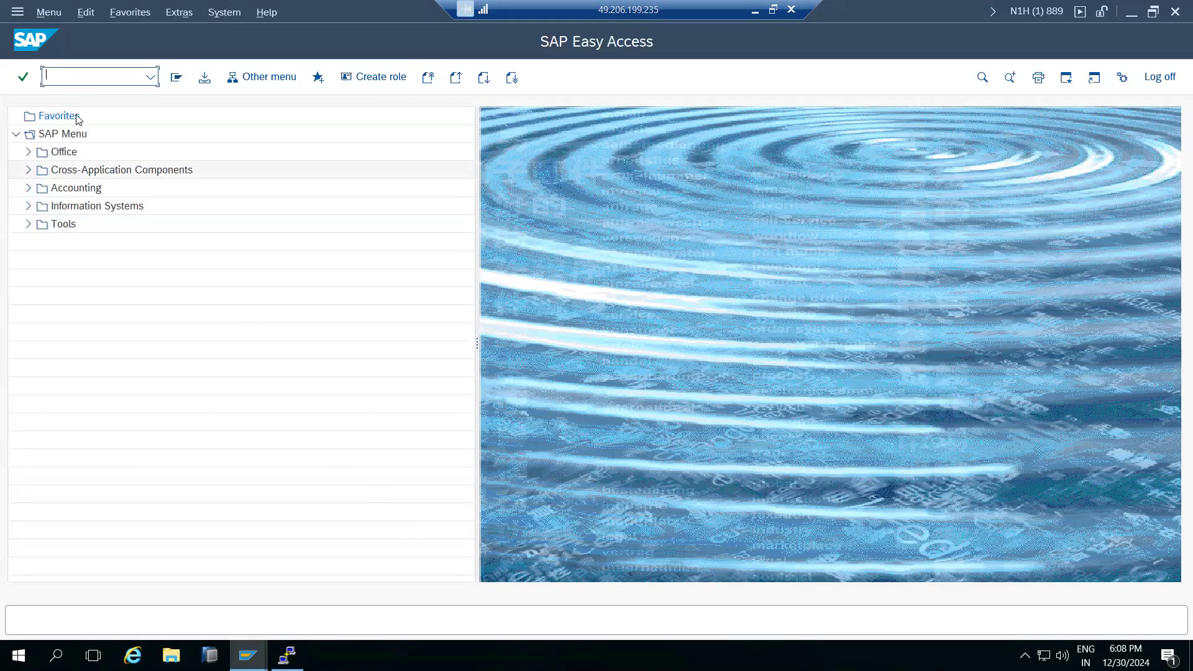
click(49, 75)
text(scc4)
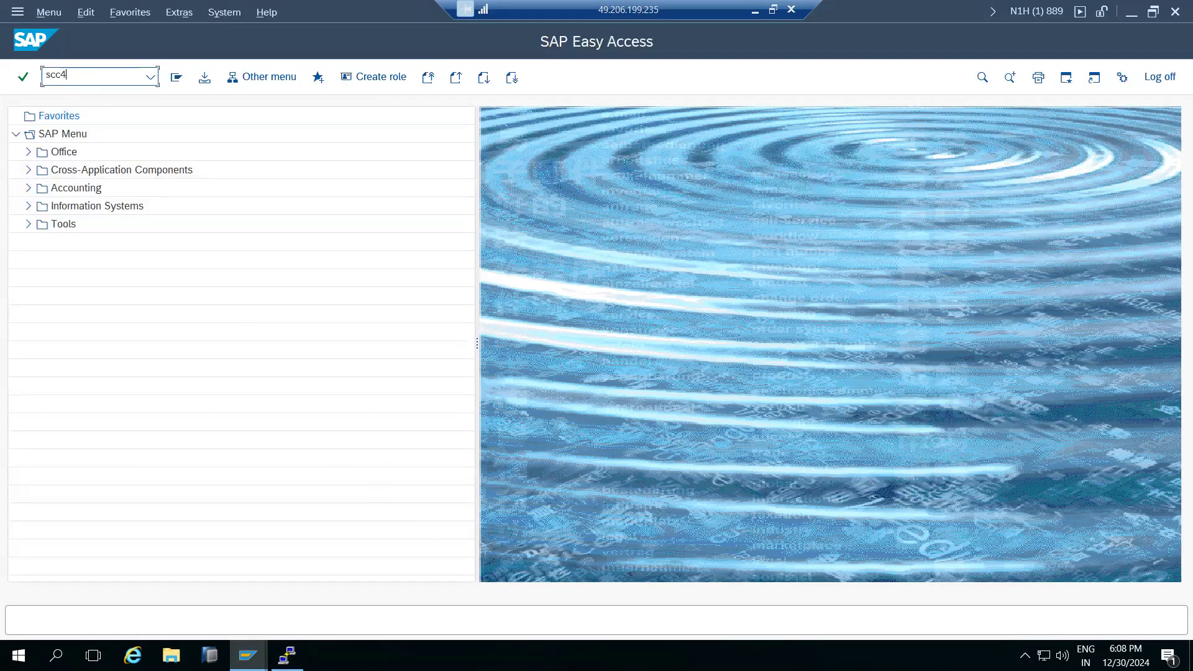
key(Return)
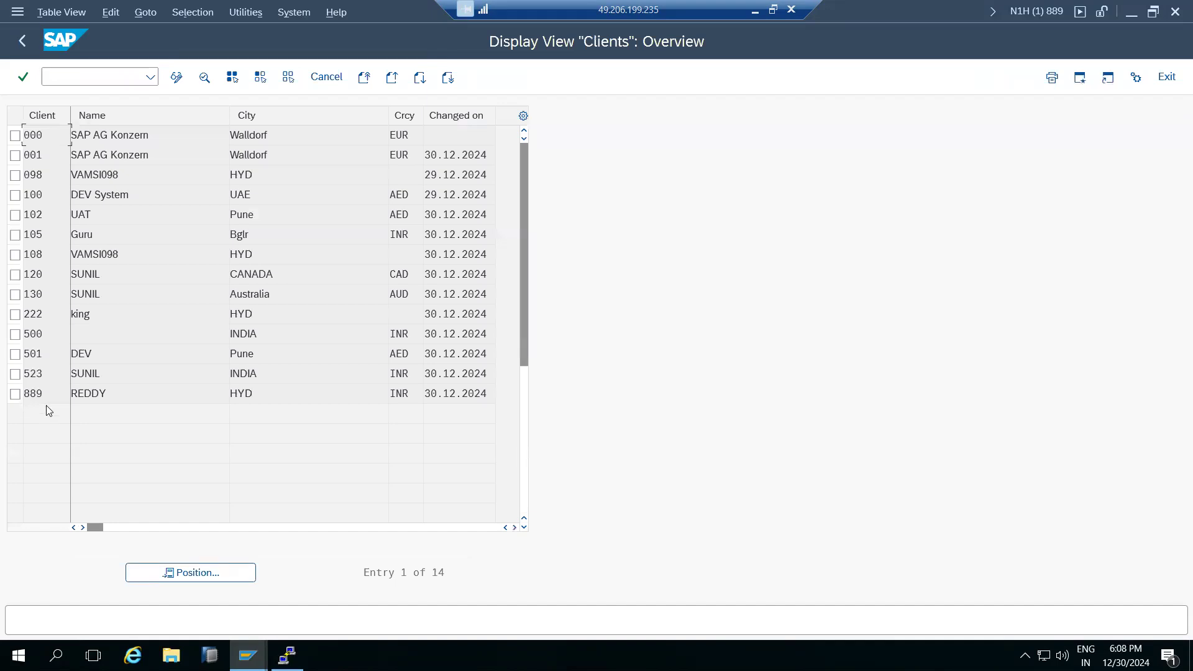
double_click(48, 399)
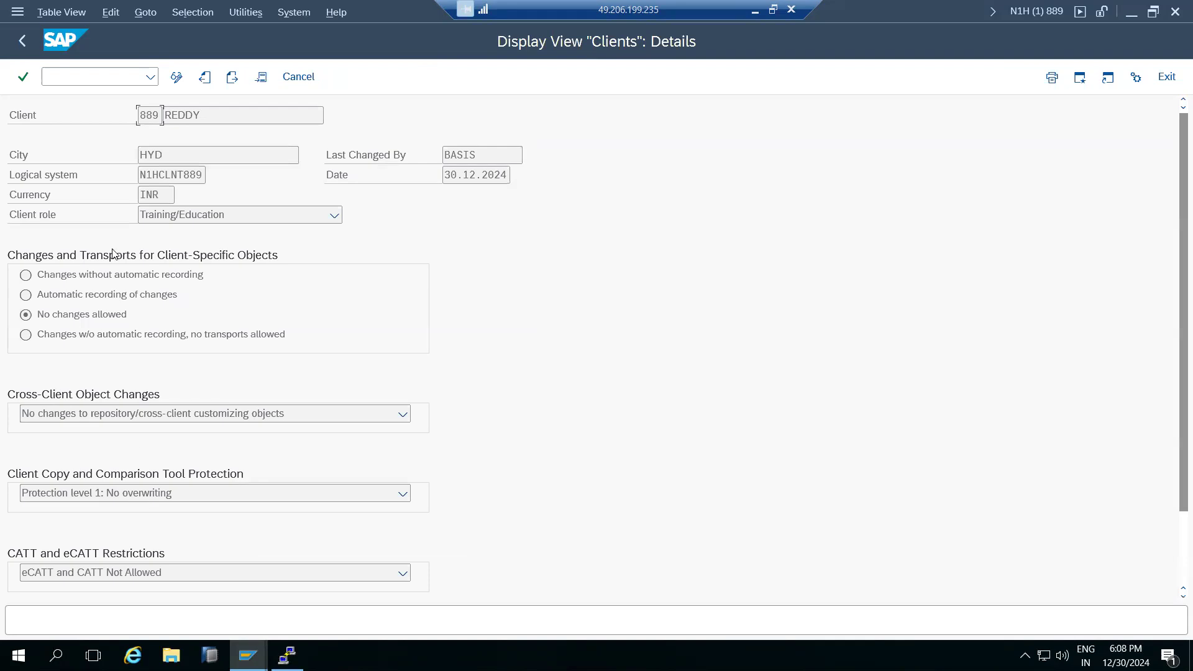
click(182, 88)
click(182, 88)
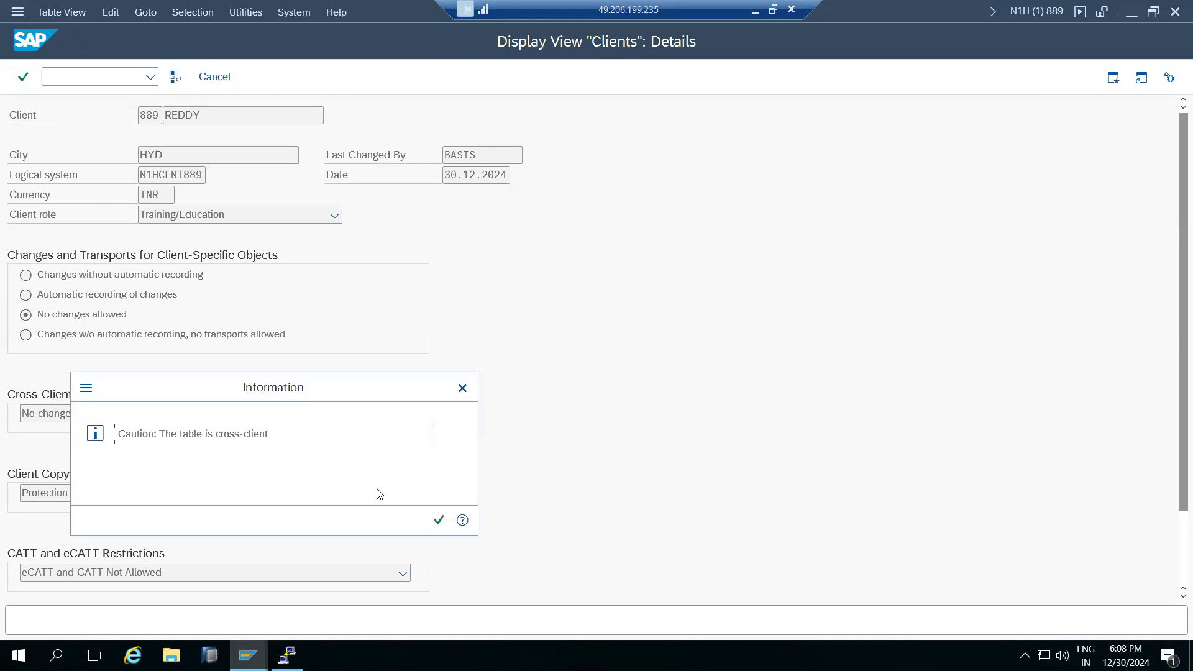
click(436, 517)
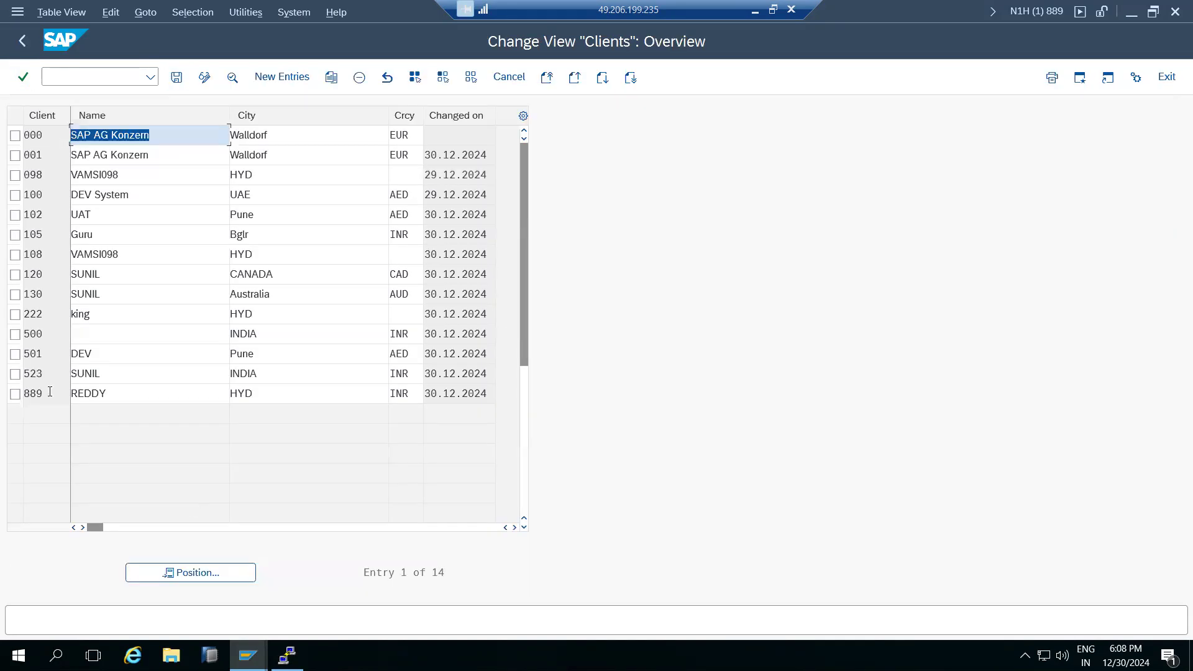
Set client 889's copy protection to level 0: No restriction and try saving.
double_click(49, 392)
click(148, 492)
click(125, 512)
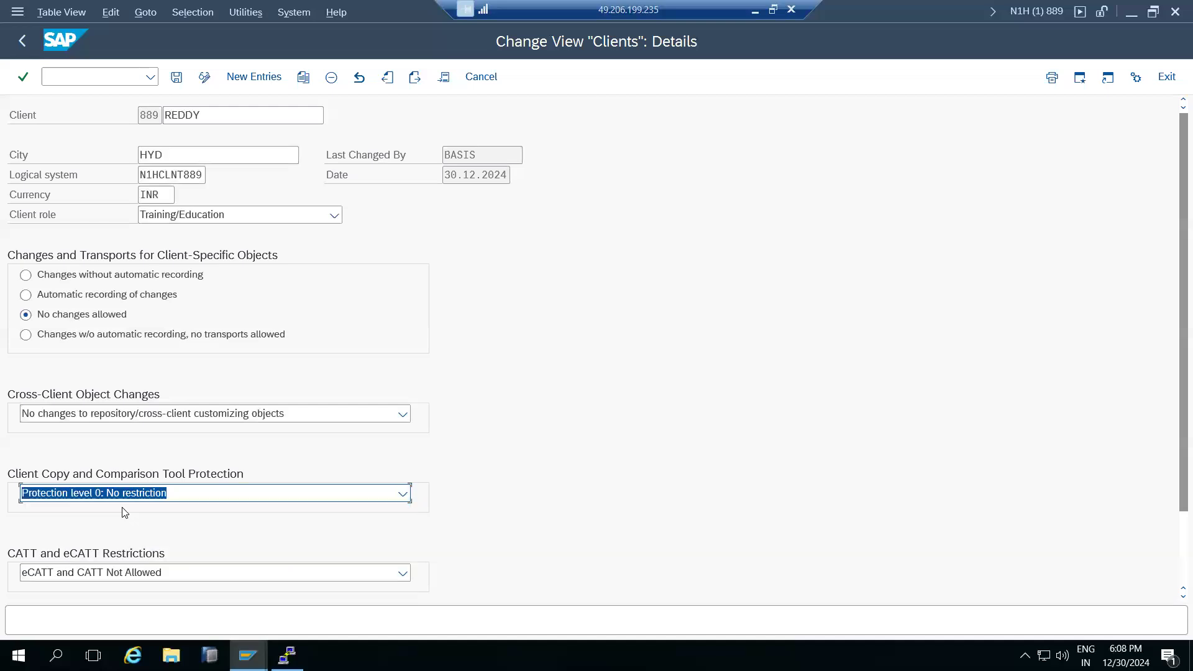
click(177, 78)
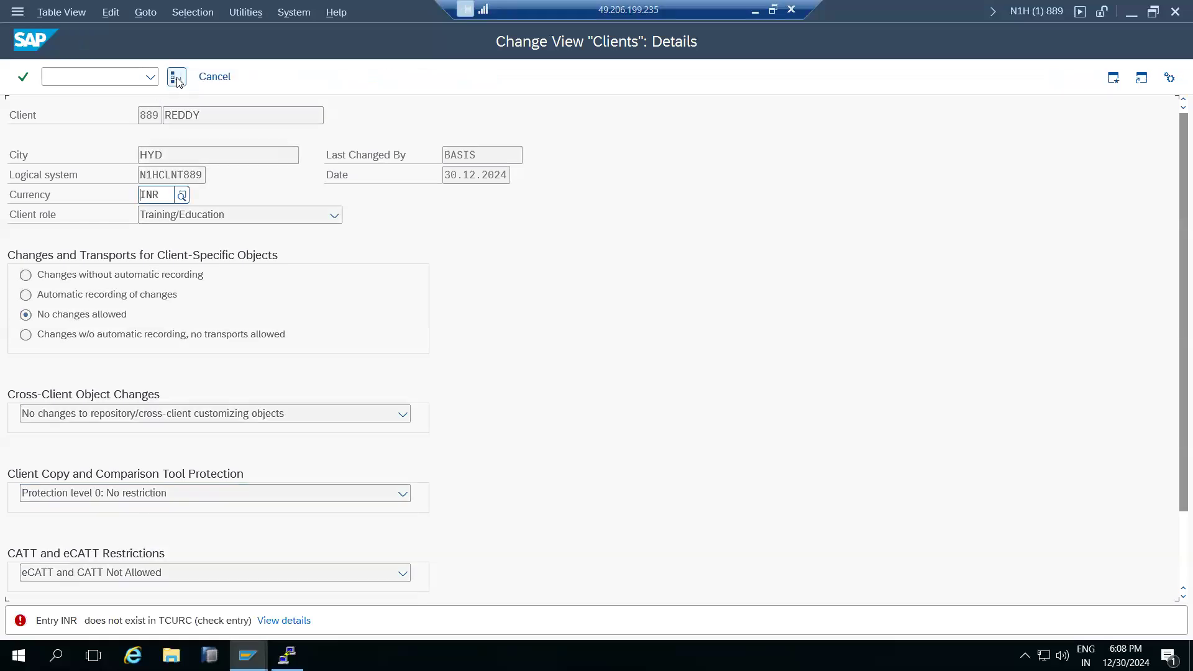
double_click(152, 195)
Log off the client 889 session and open SCC4 in change mode from client 001.
click(1175, 11)
click(193, 330)
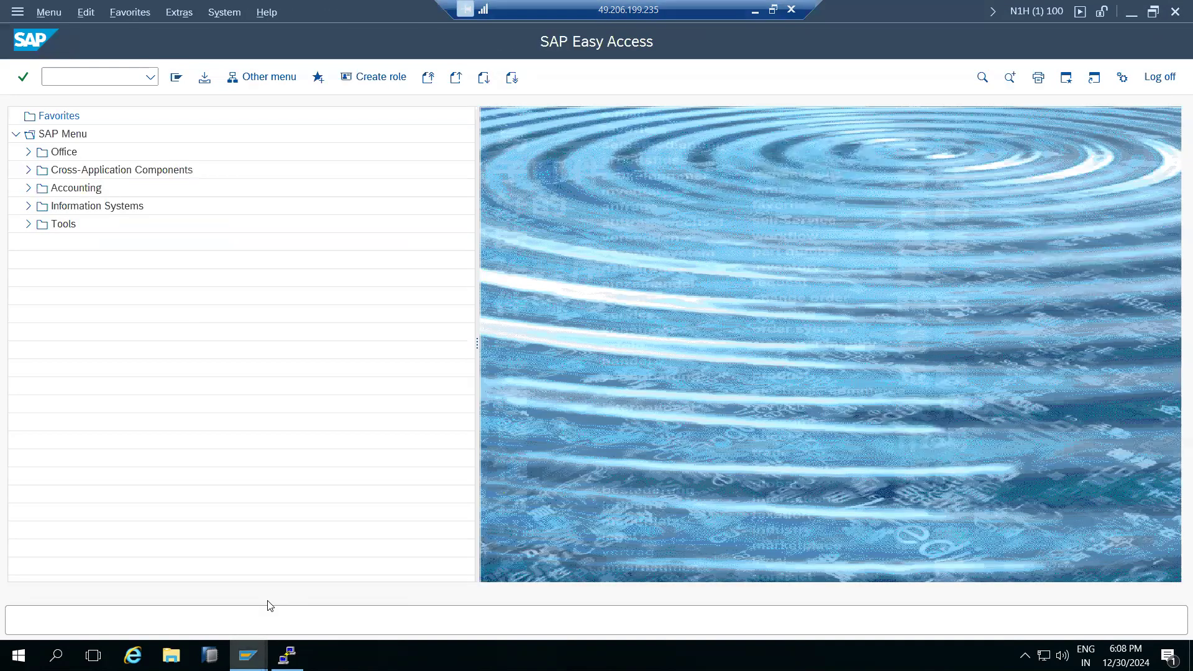
mouse_move(248, 656)
click(197, 606)
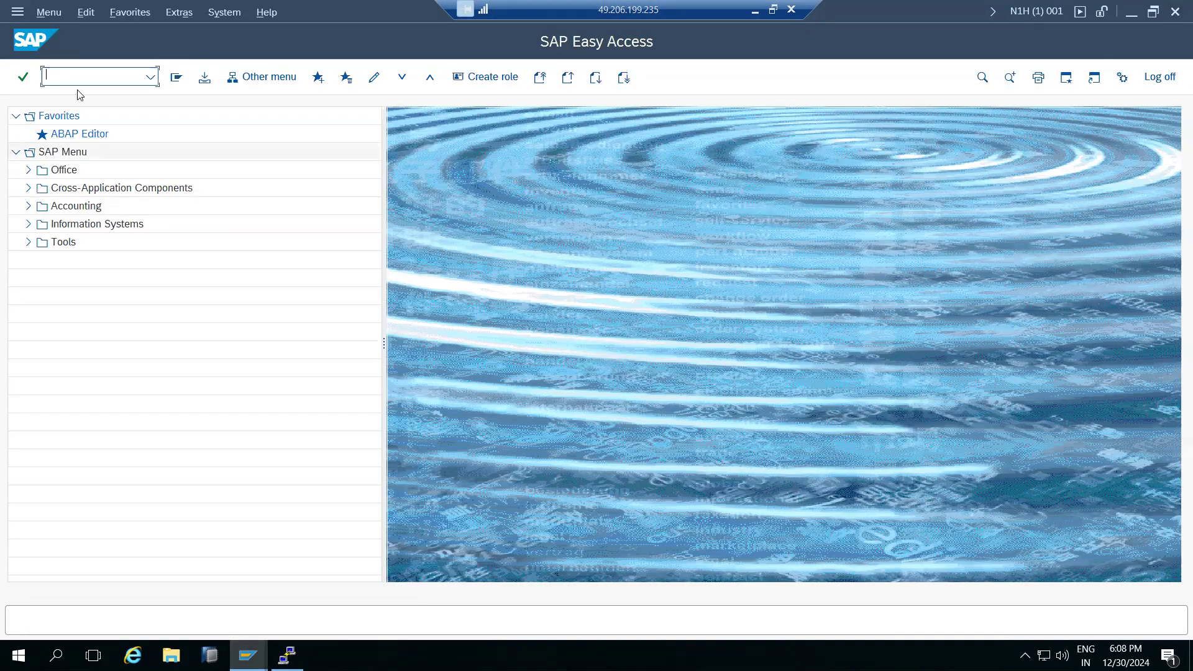
text(scc)
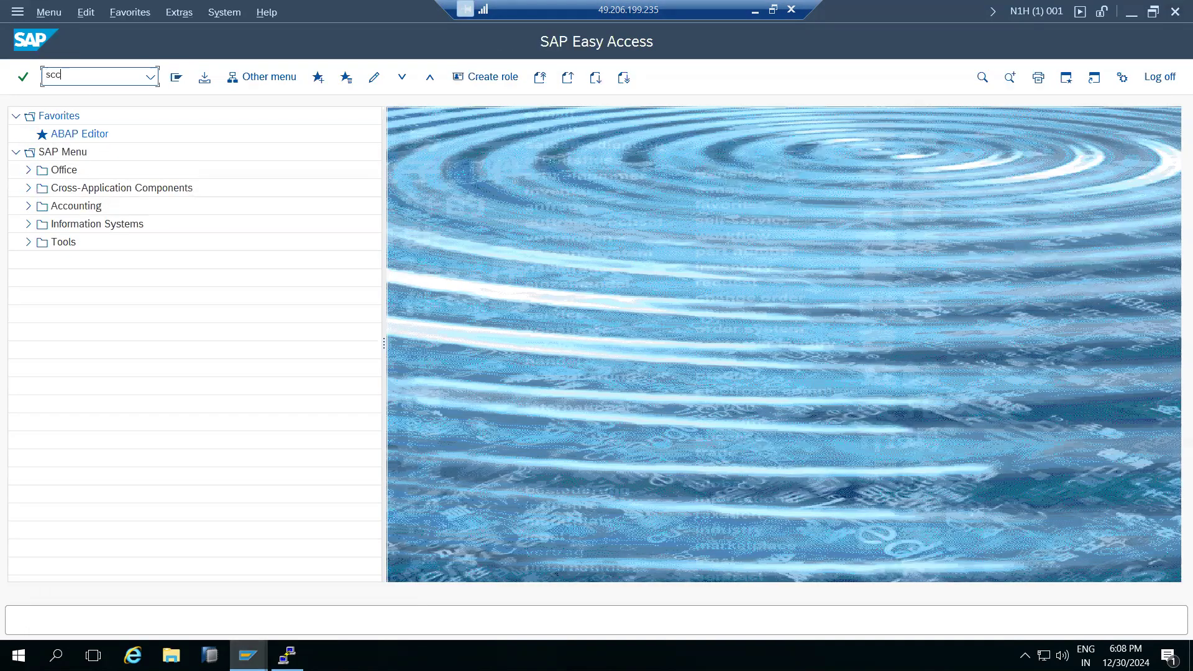
text(4)
key(Return)
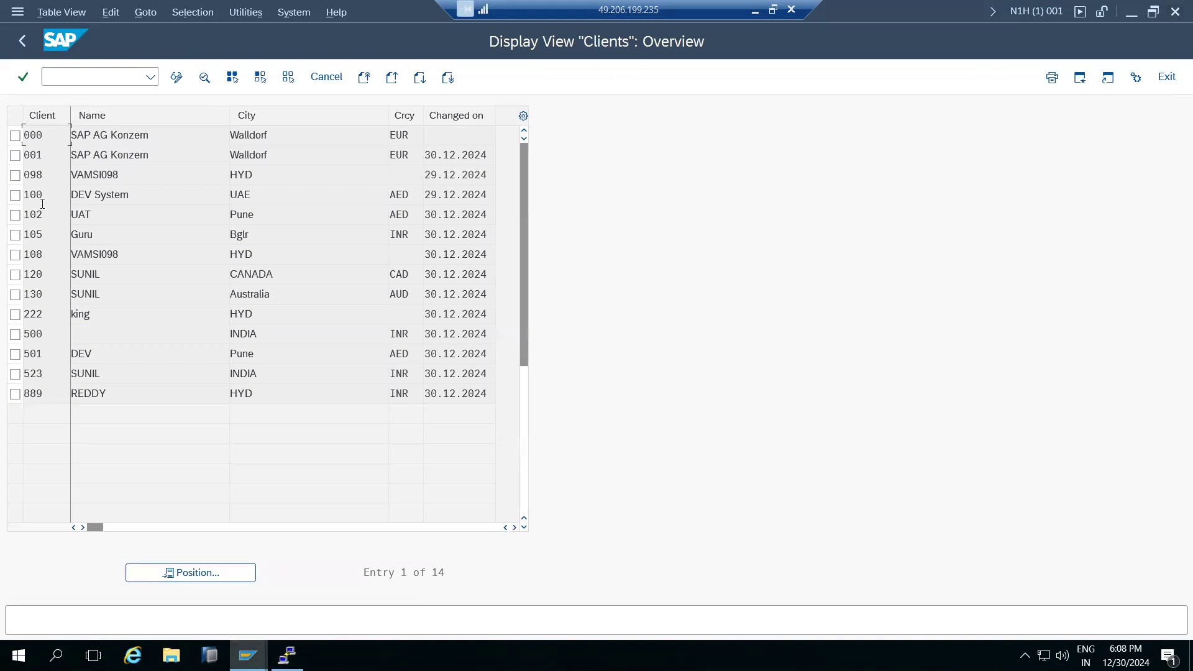
click(176, 77)
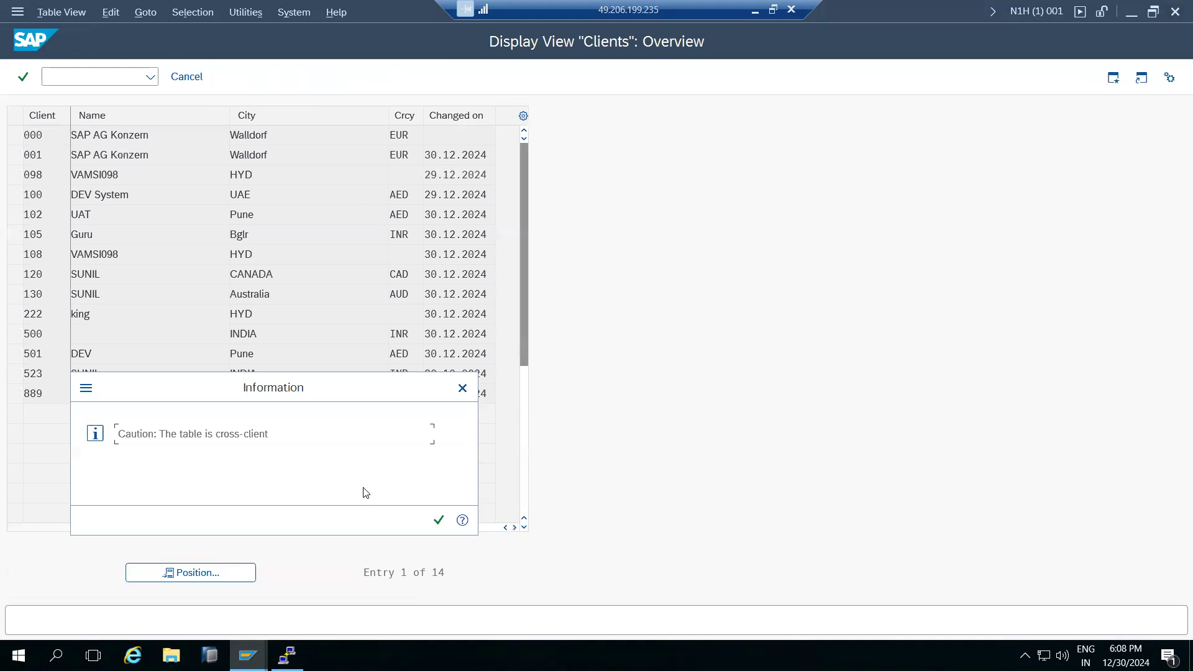
click(438, 521)
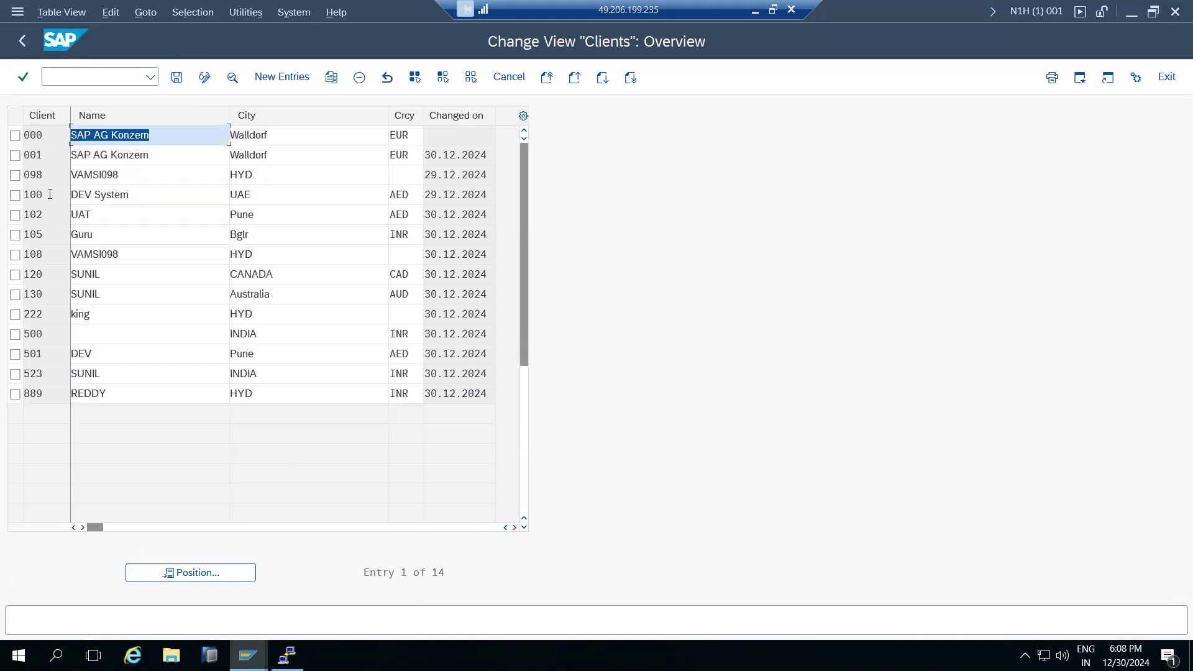
Give client 100 automatic recording, cross-client changes allowed and role Test, and save.
double_click(49, 194)
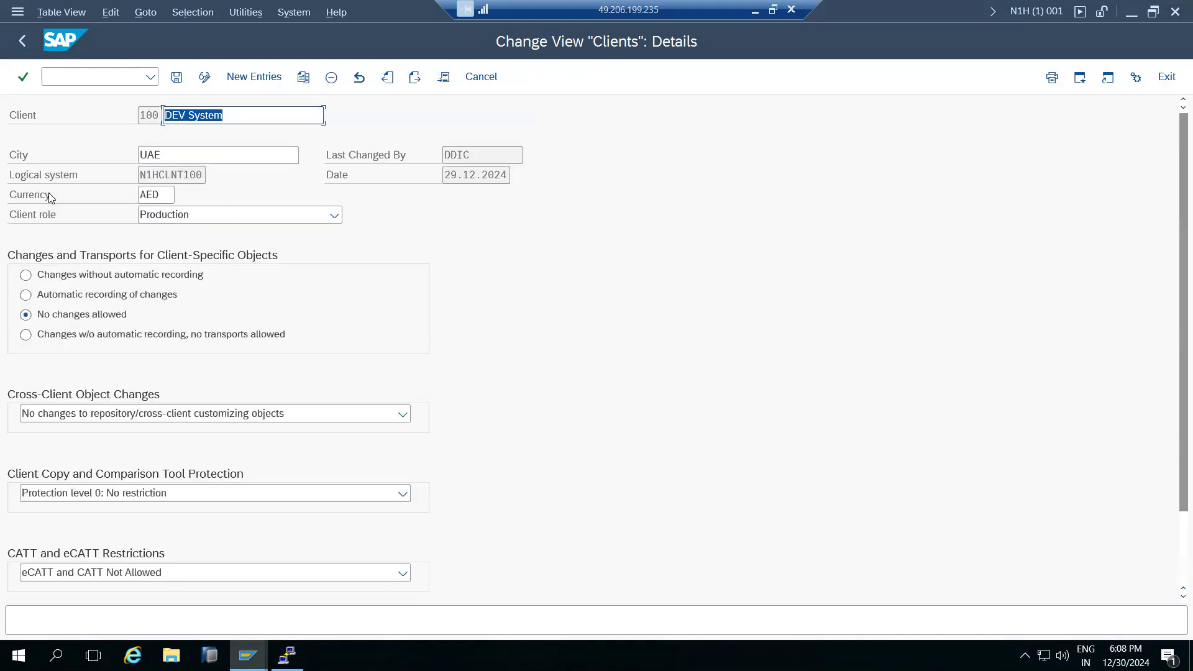
click(41, 296)
click(41, 413)
click(50, 442)
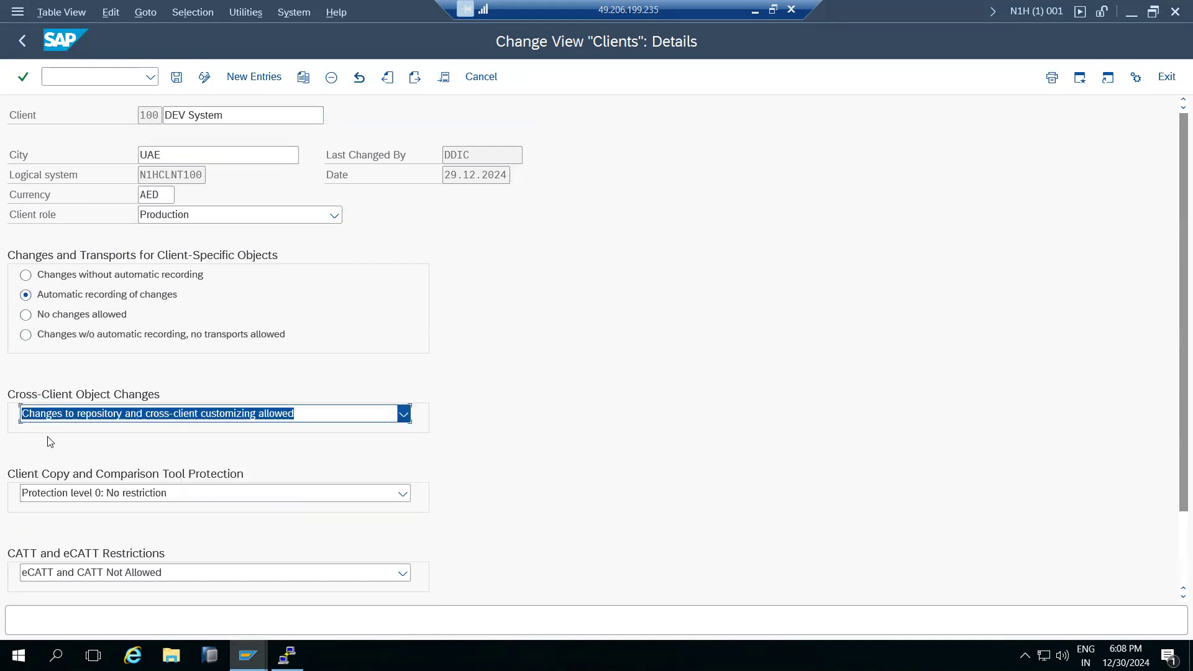
click(151, 219)
click(153, 251)
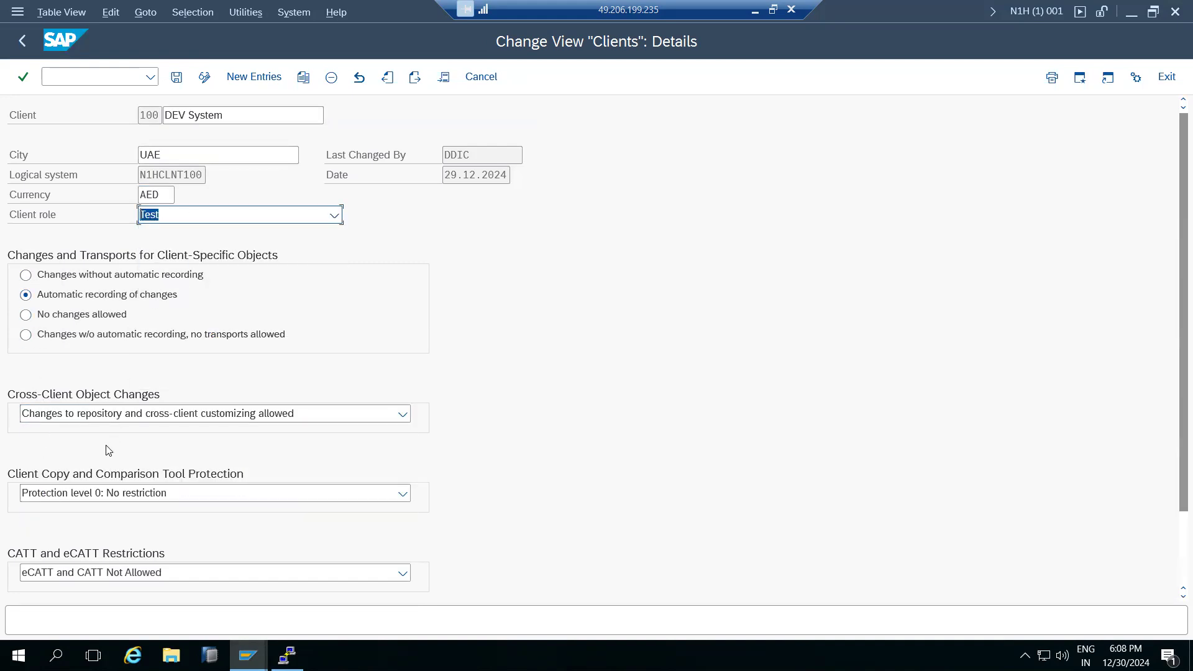
click(176, 77)
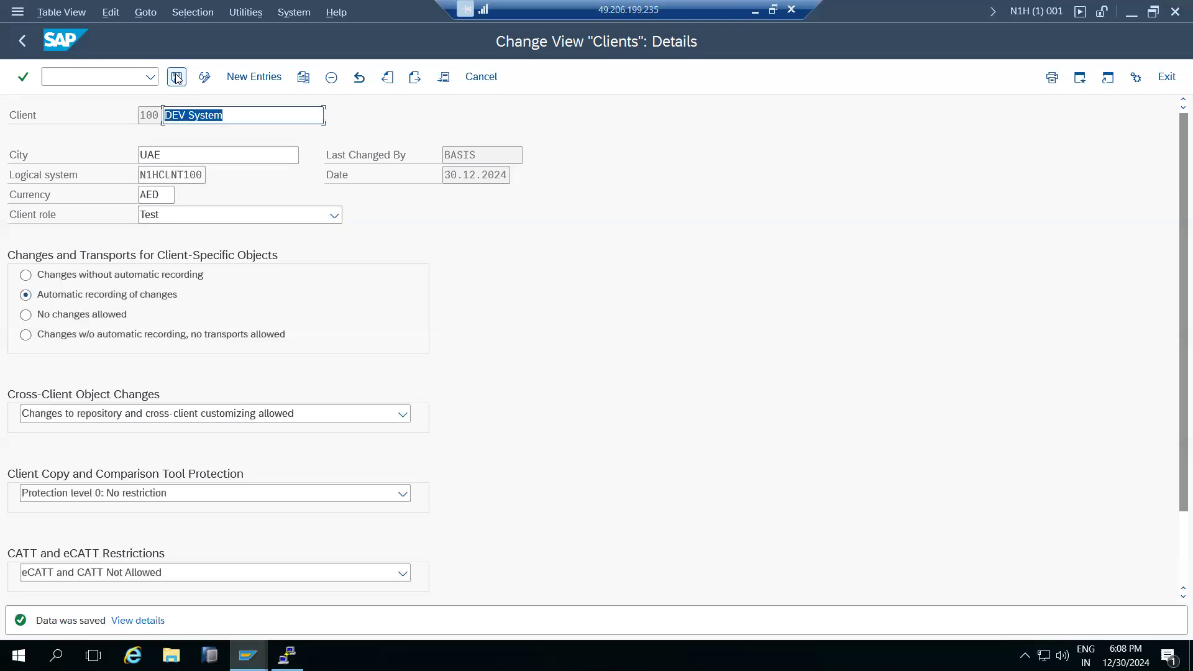
click(21, 45)
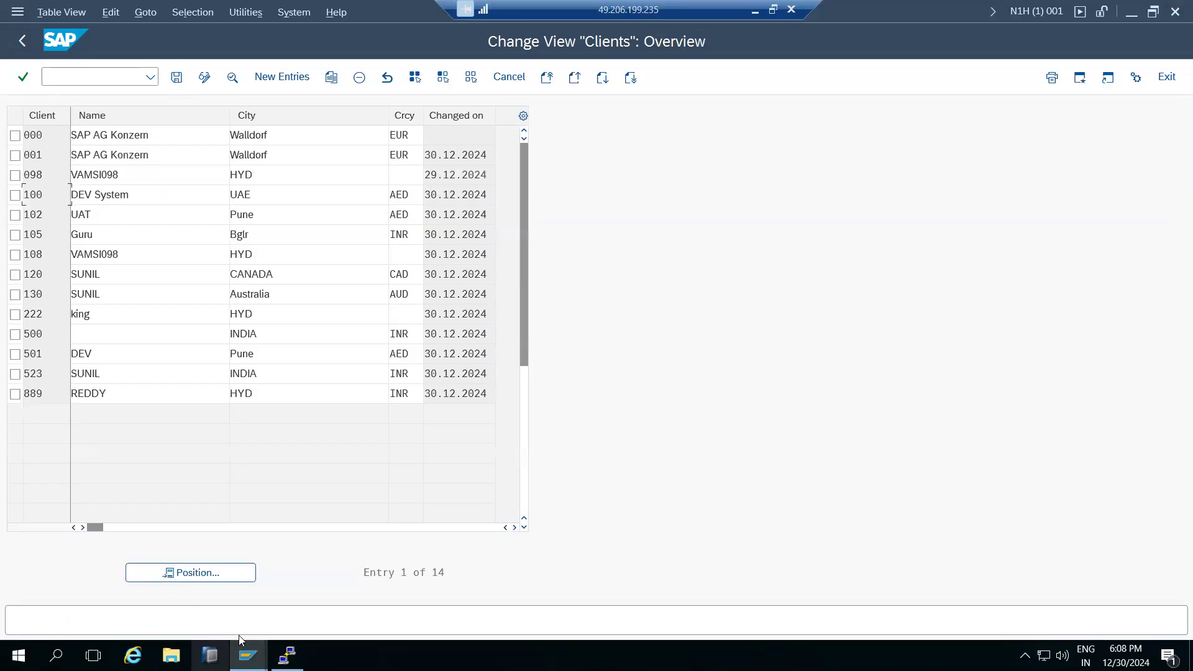
Give client 889 automatic recording, cross-client changes and protection level 0, then save the table.
double_click(32, 392)
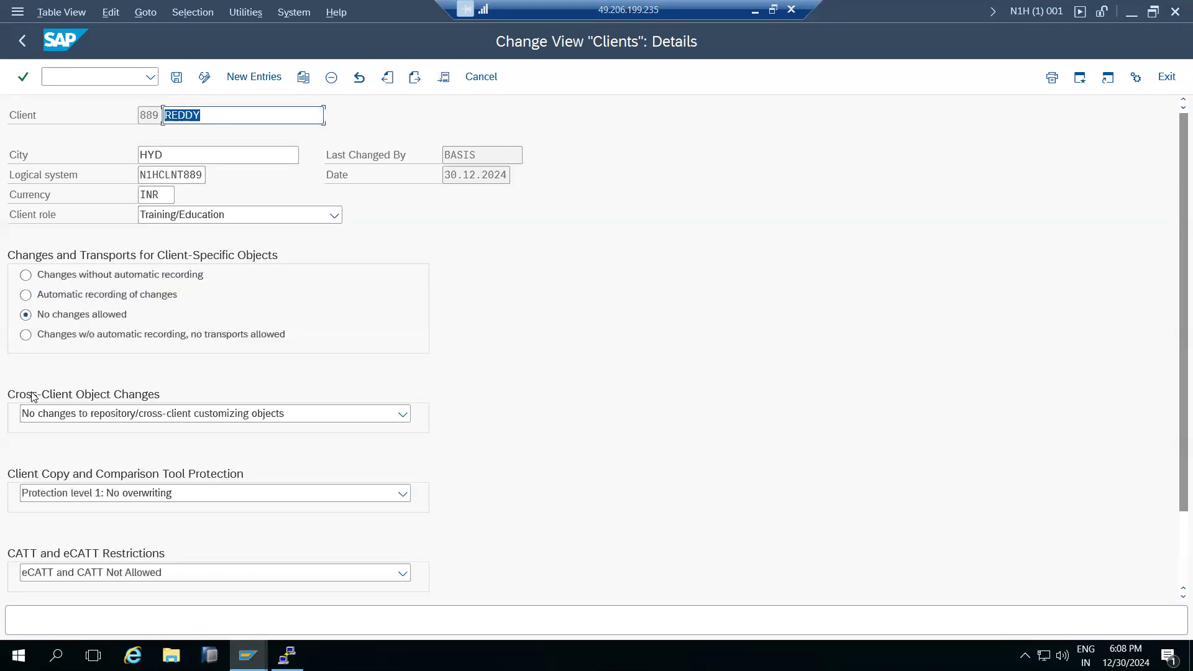
click(25, 294)
click(64, 414)
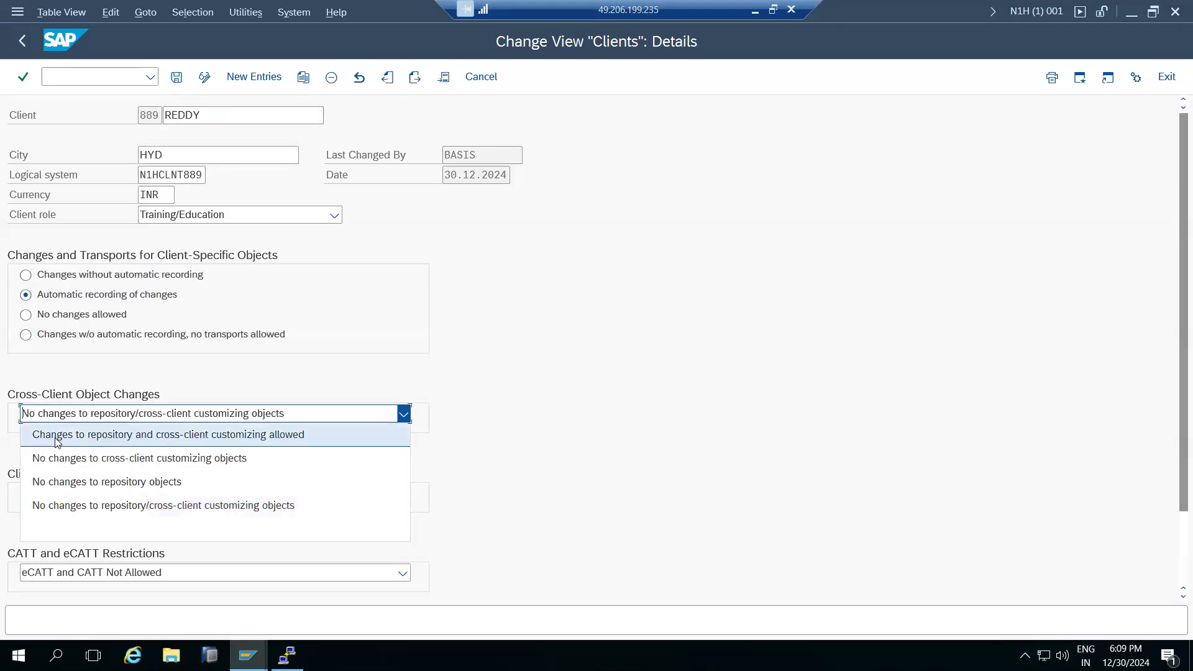
click(64, 431)
click(65, 495)
click(67, 509)
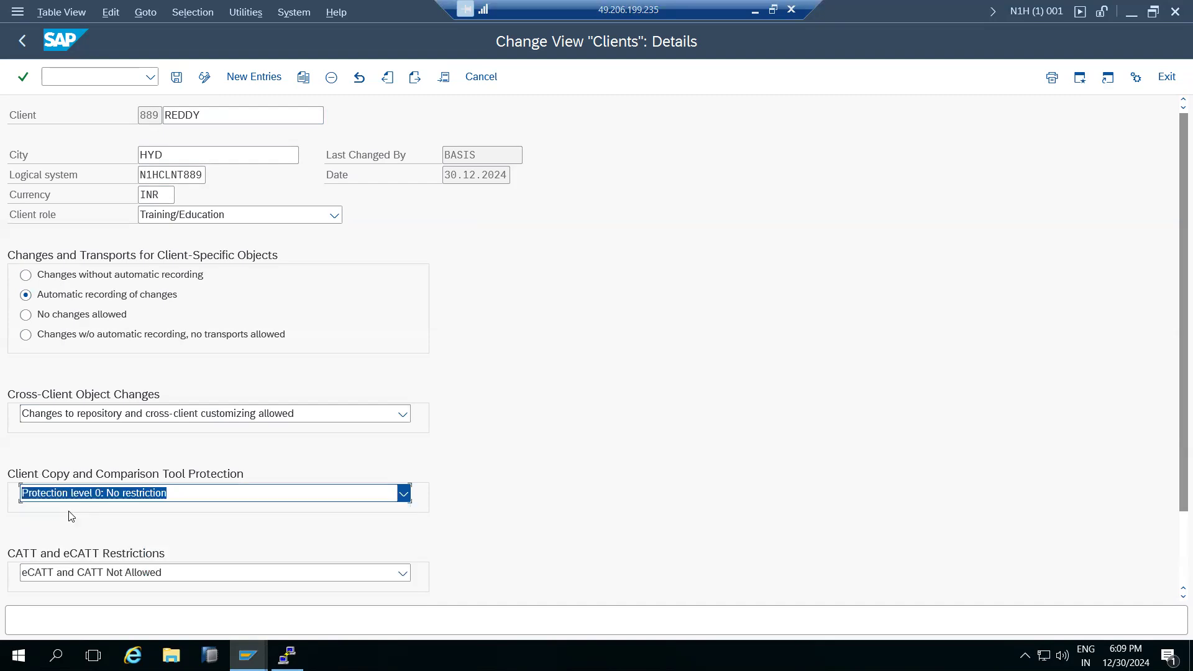
click(177, 78)
click(176, 77)
click(22, 41)
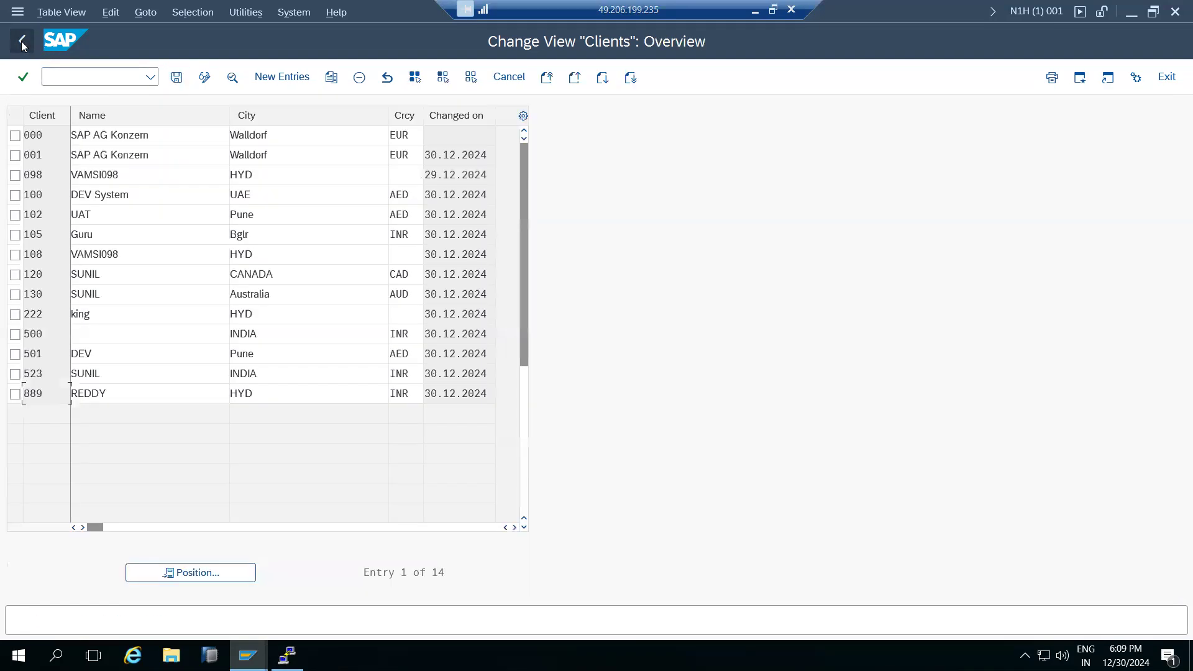
click(23, 41)
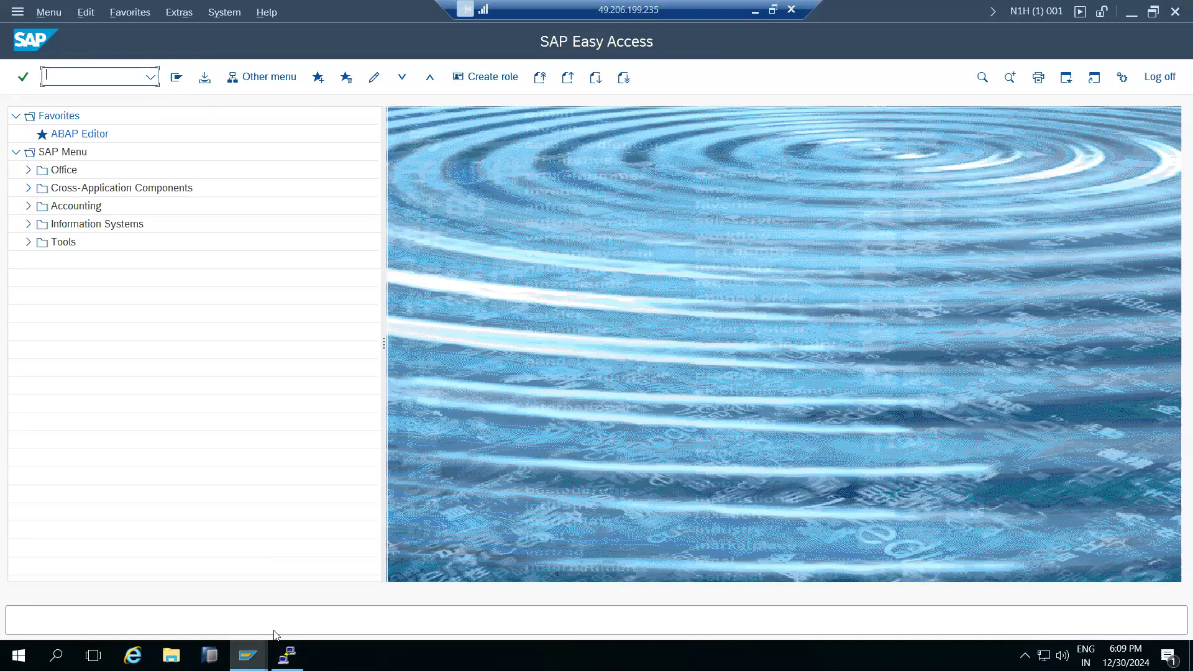
In the client 100 session, start the client copy and pick profile SAP_USER for target 100.
click(287, 654)
click(360, 594)
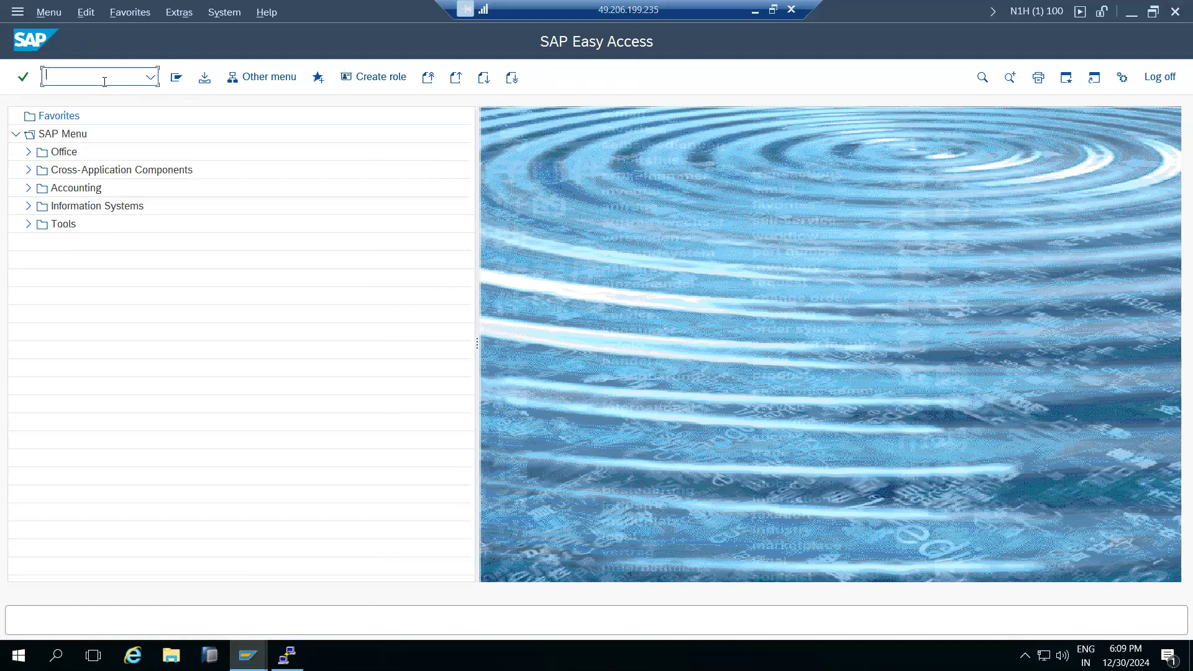
key(Return)
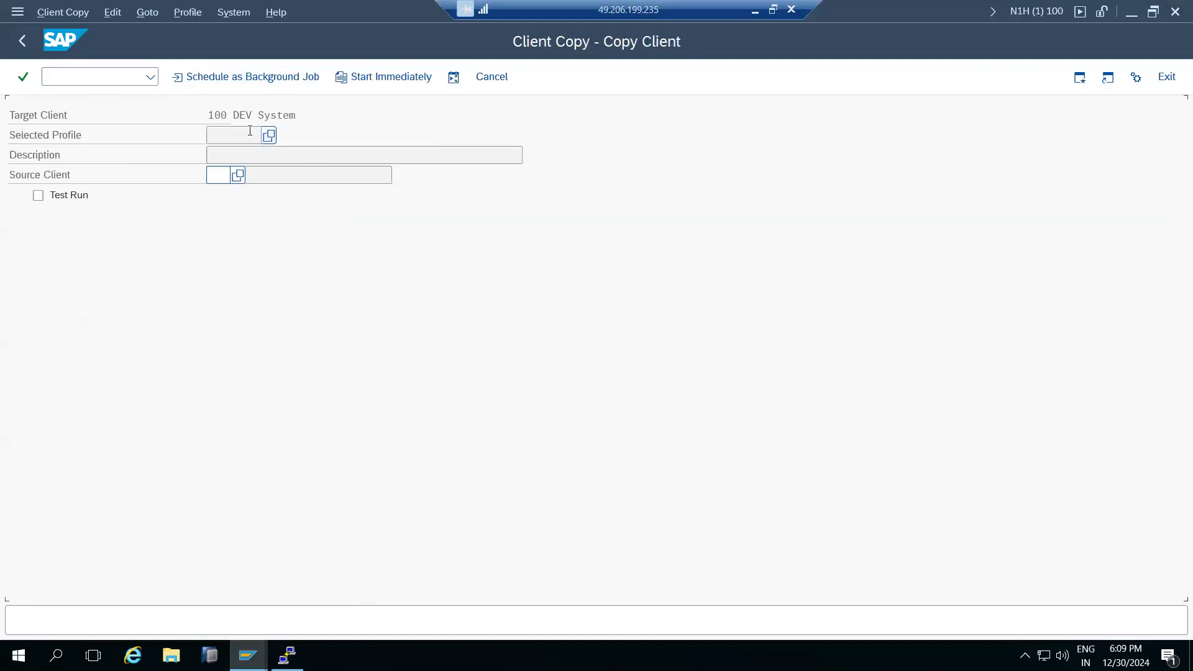
drag(210, 114, 229, 115)
click(268, 136)
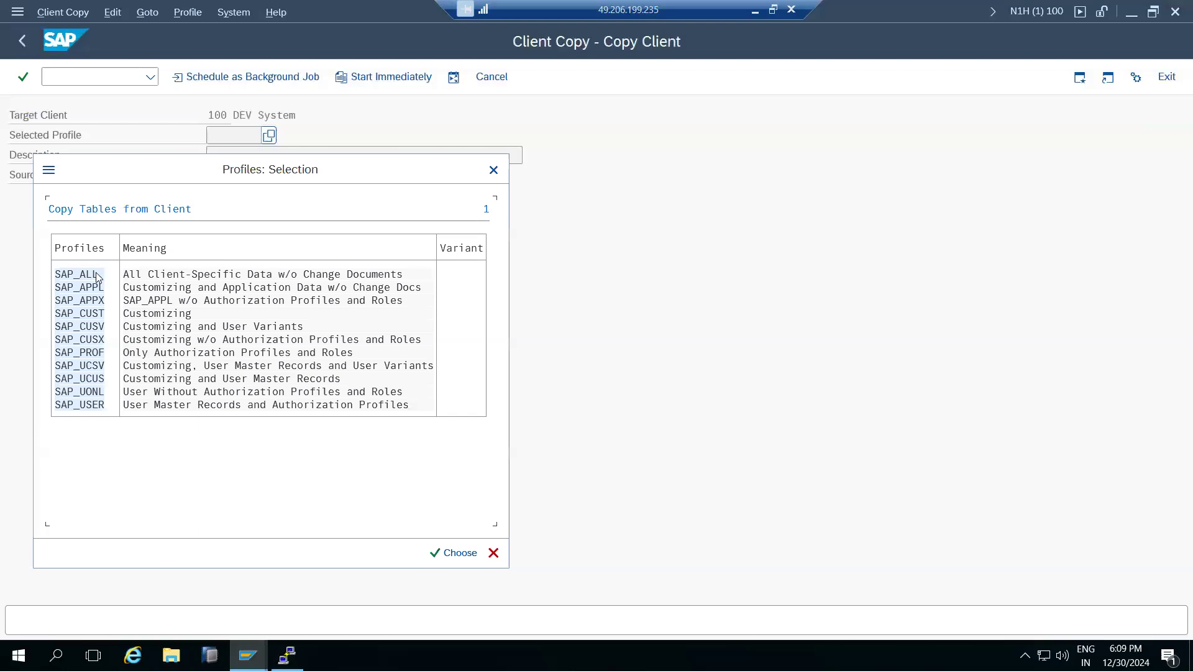
drag(223, 173, 340, 128)
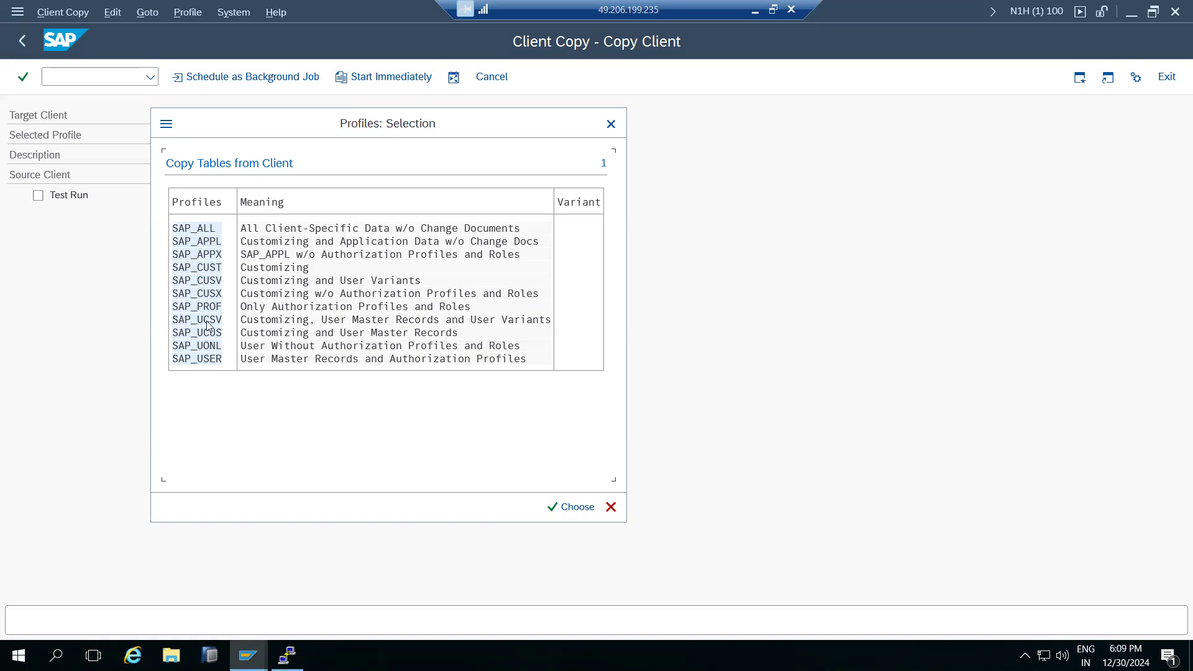
double_click(204, 360)
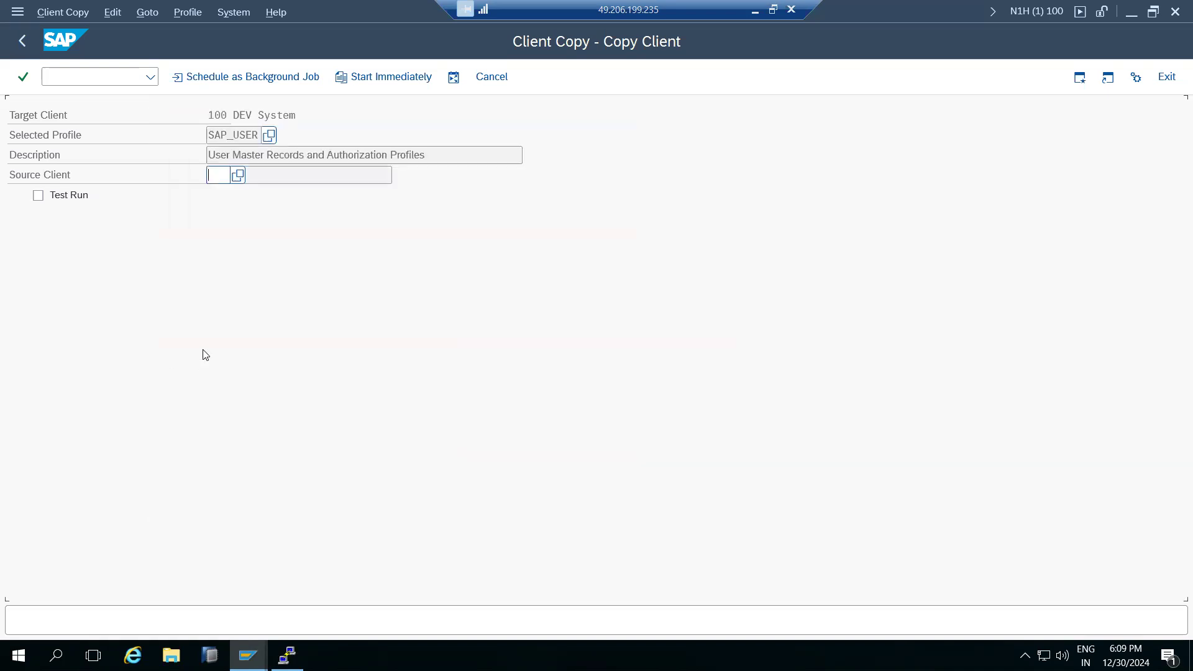
drag(221, 158, 310, 156)
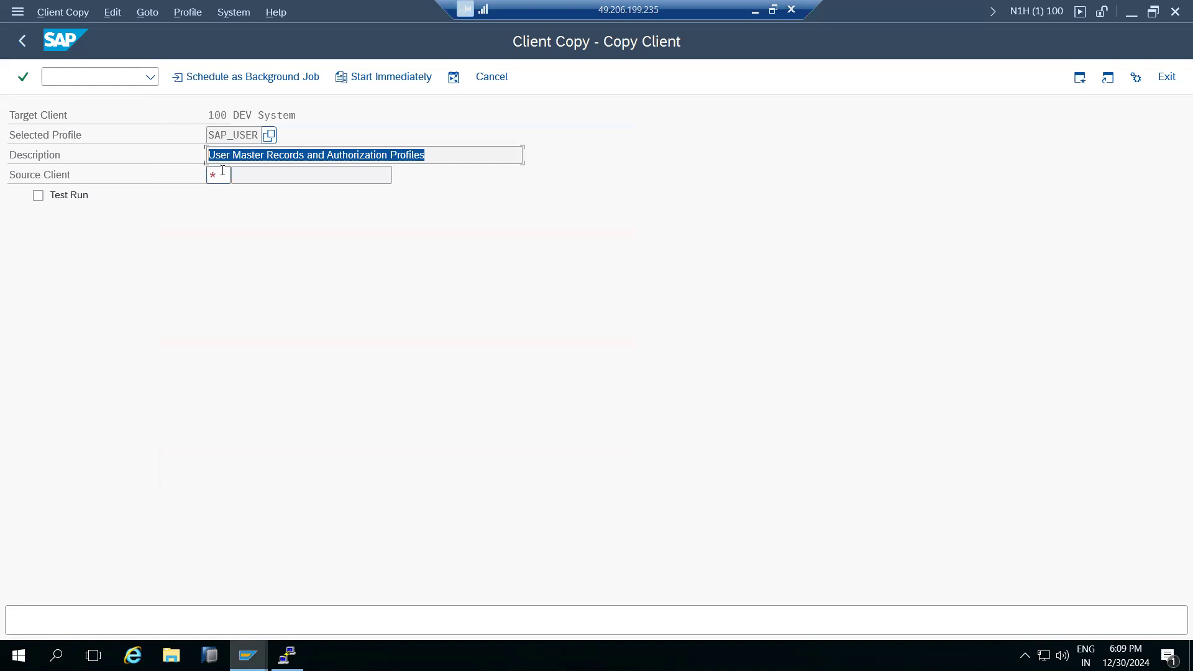
Choose source client 001, reconfirm profile SAP_USER, and check source 001 and target 100.
click(224, 171)
click(239, 171)
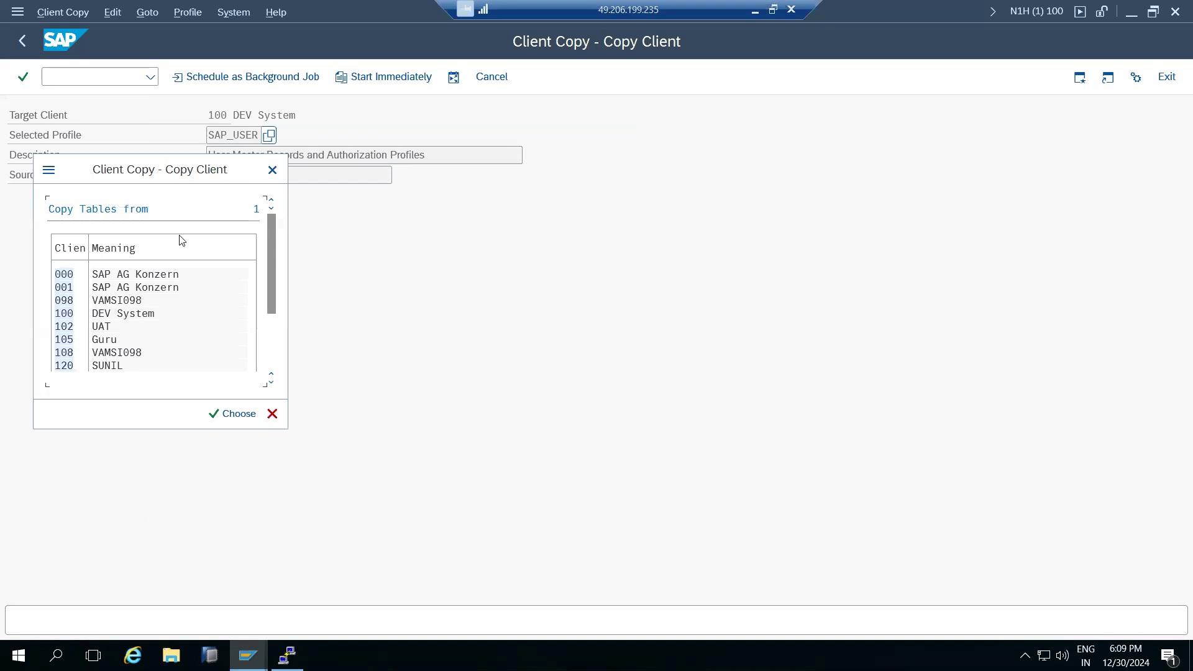
double_click(64, 287)
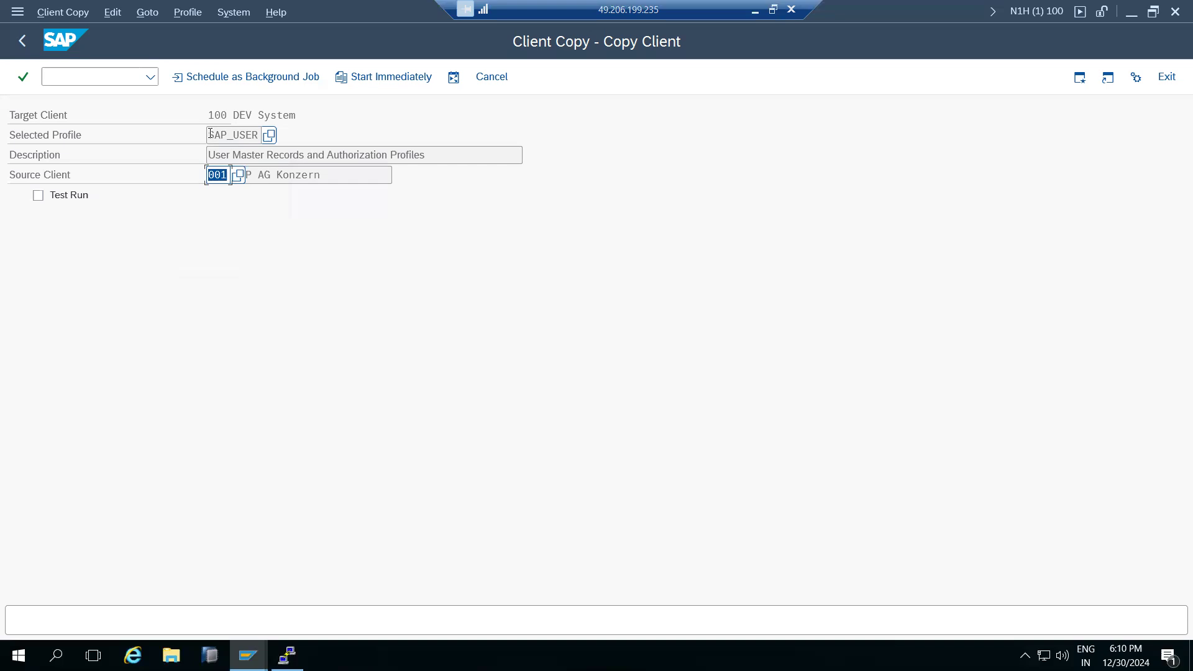
click(268, 136)
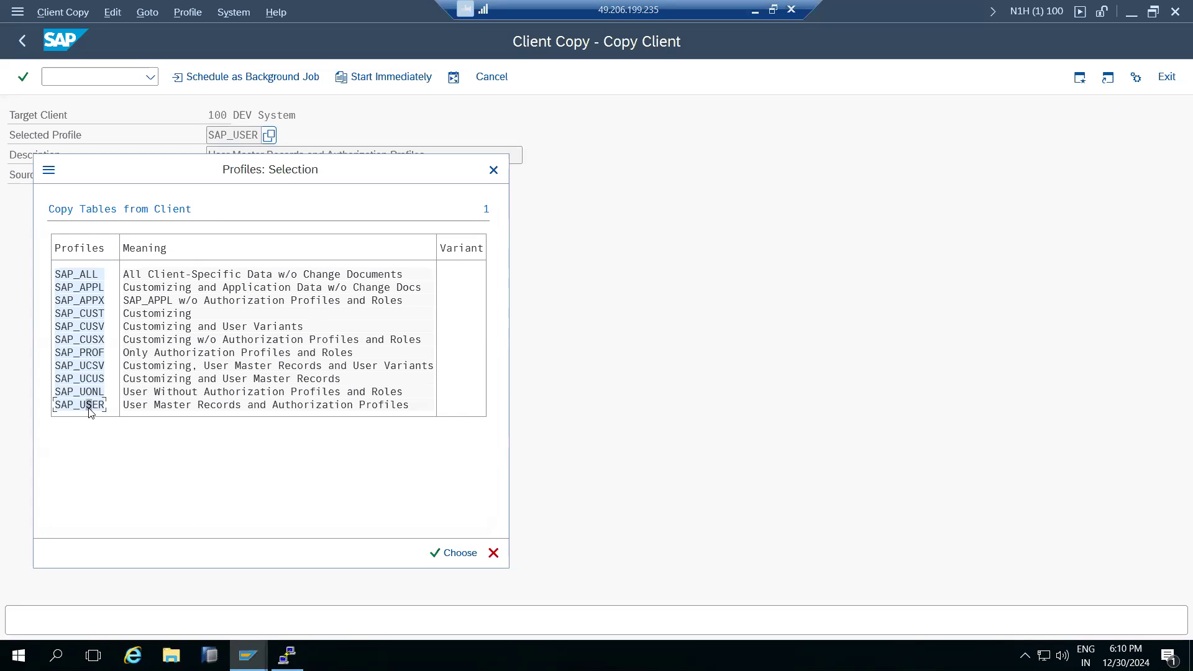
double_click(89, 409)
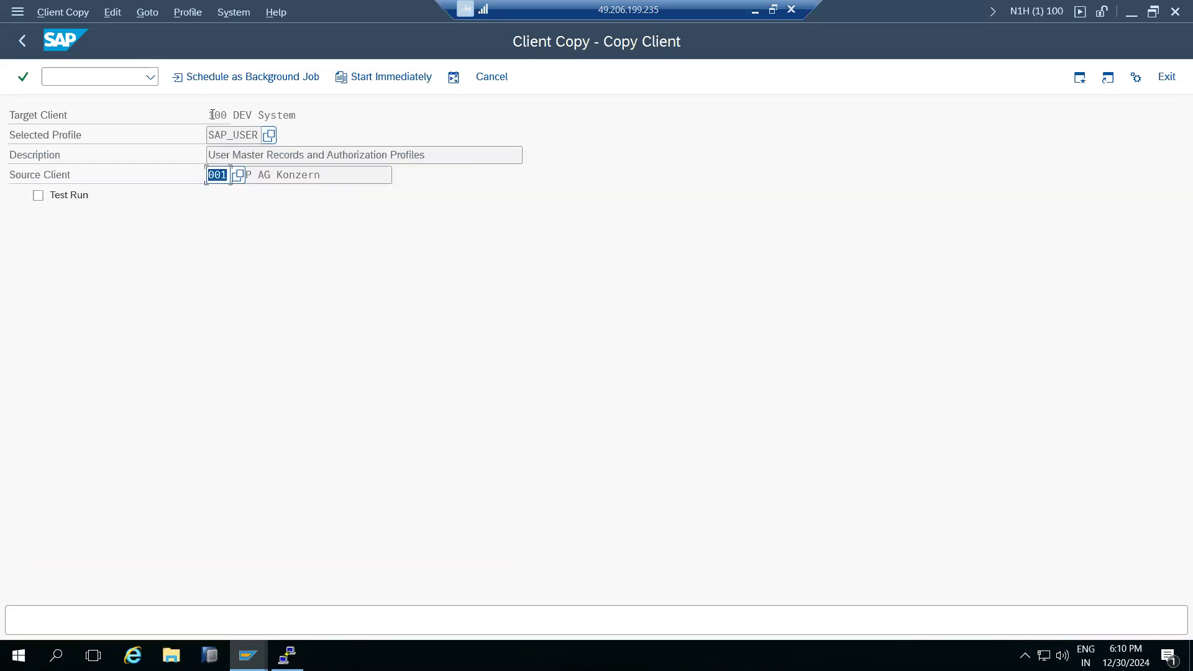
click(212, 176)
drag(212, 175, 226, 177)
drag(214, 116, 230, 117)
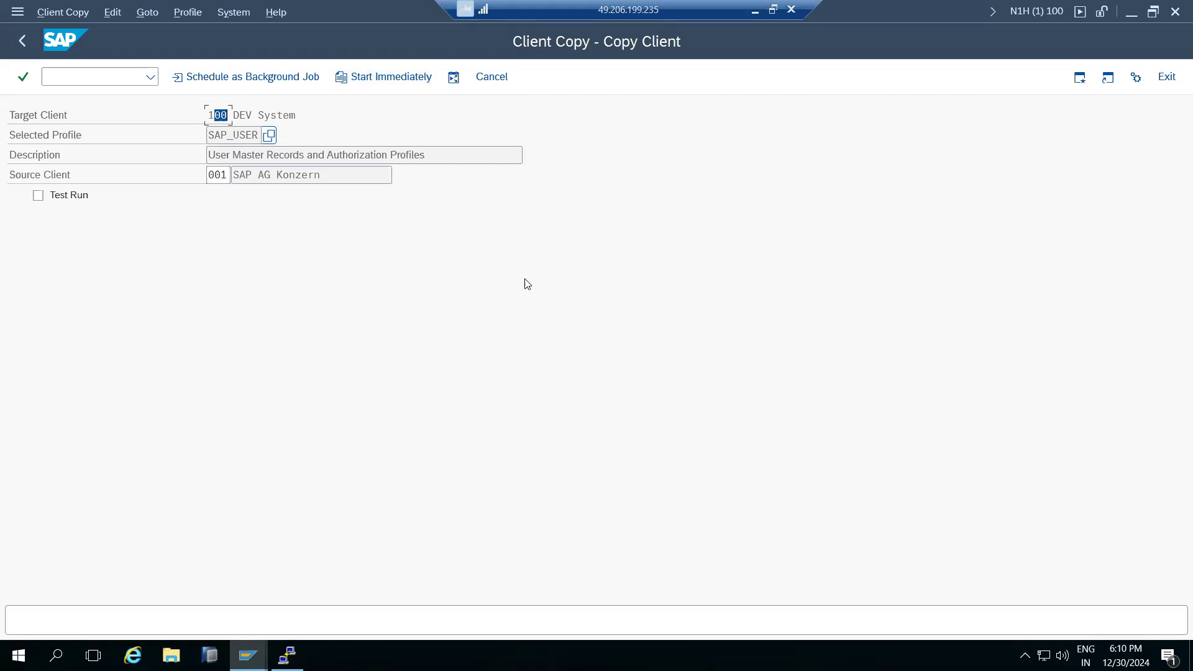
click(268, 79)
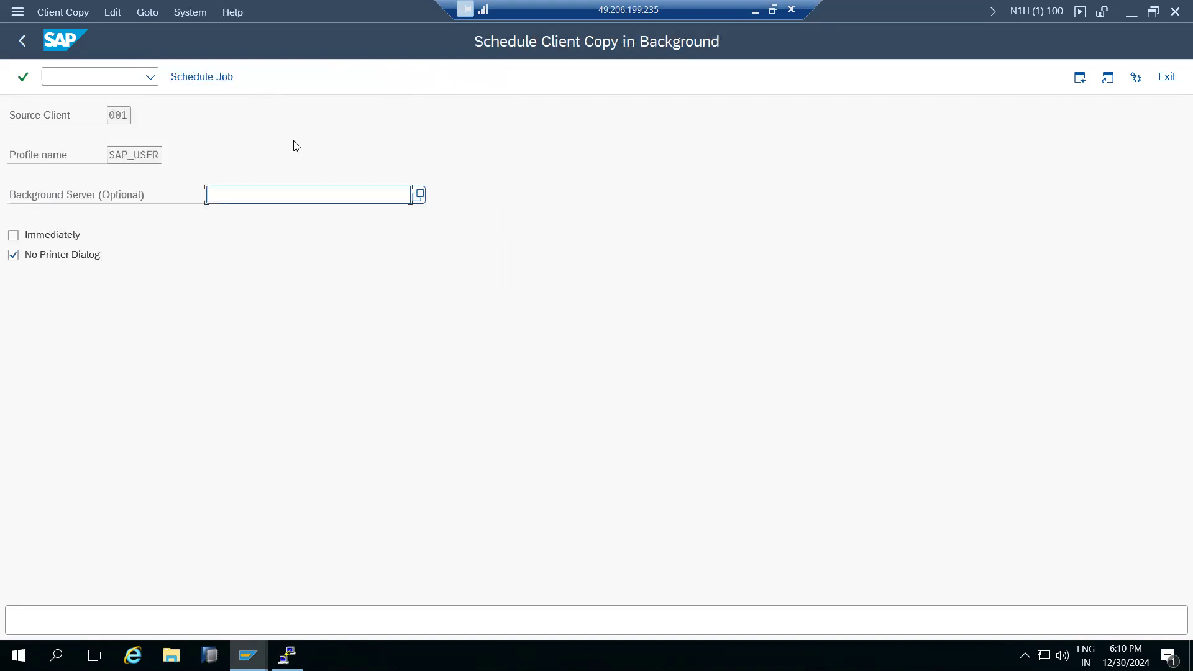
Schedule the SAP_USER copy as an immediate background job and acknowledge the confirmation.
click(50, 239)
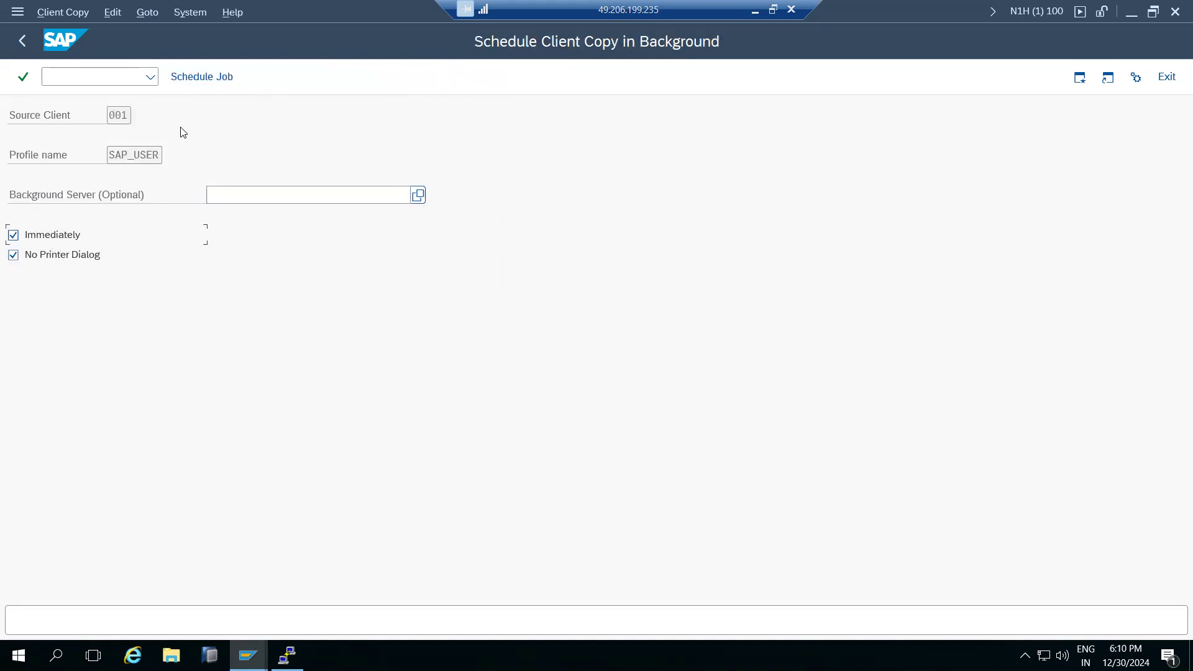
click(204, 78)
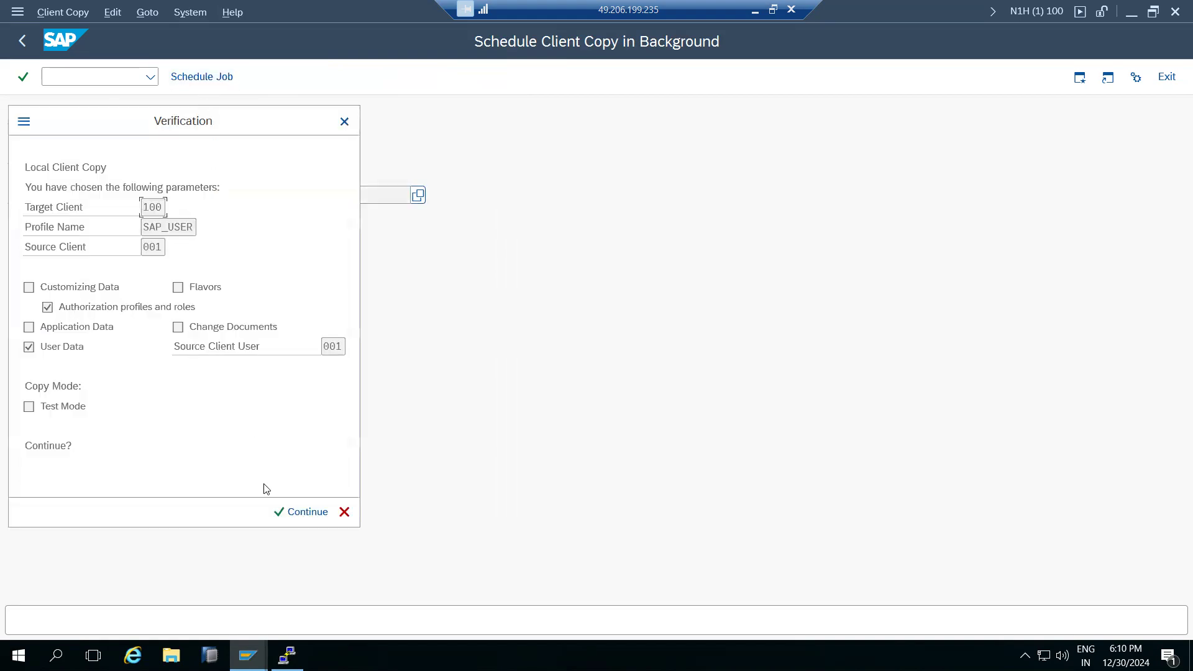
click(280, 512)
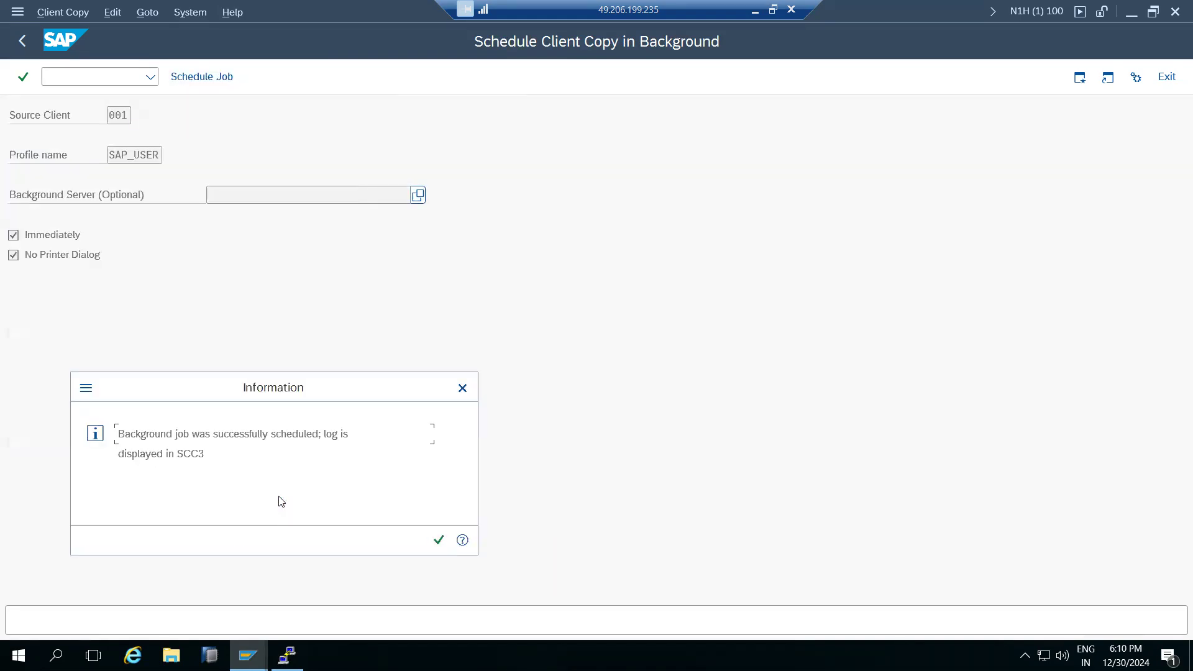
drag(215, 435, 259, 436)
click(439, 541)
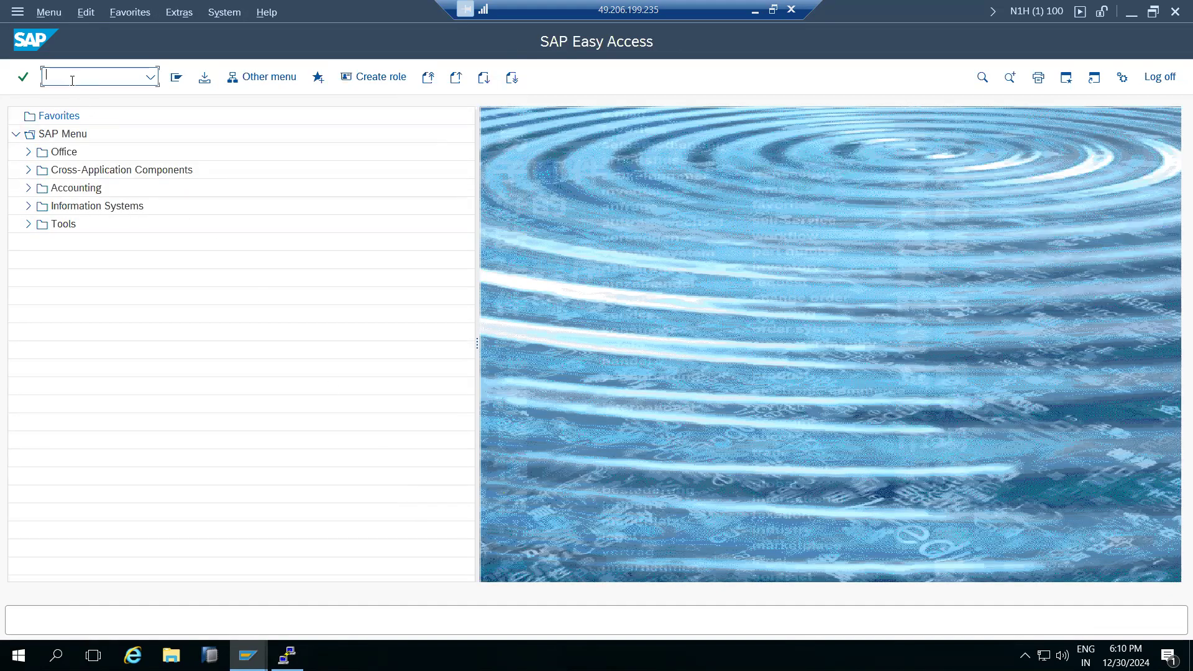
text(scc3)
key(Return)
Refresh the SCC3 copy log until it shows Completed with 103 of 103 tables.
double_click(278, 177)
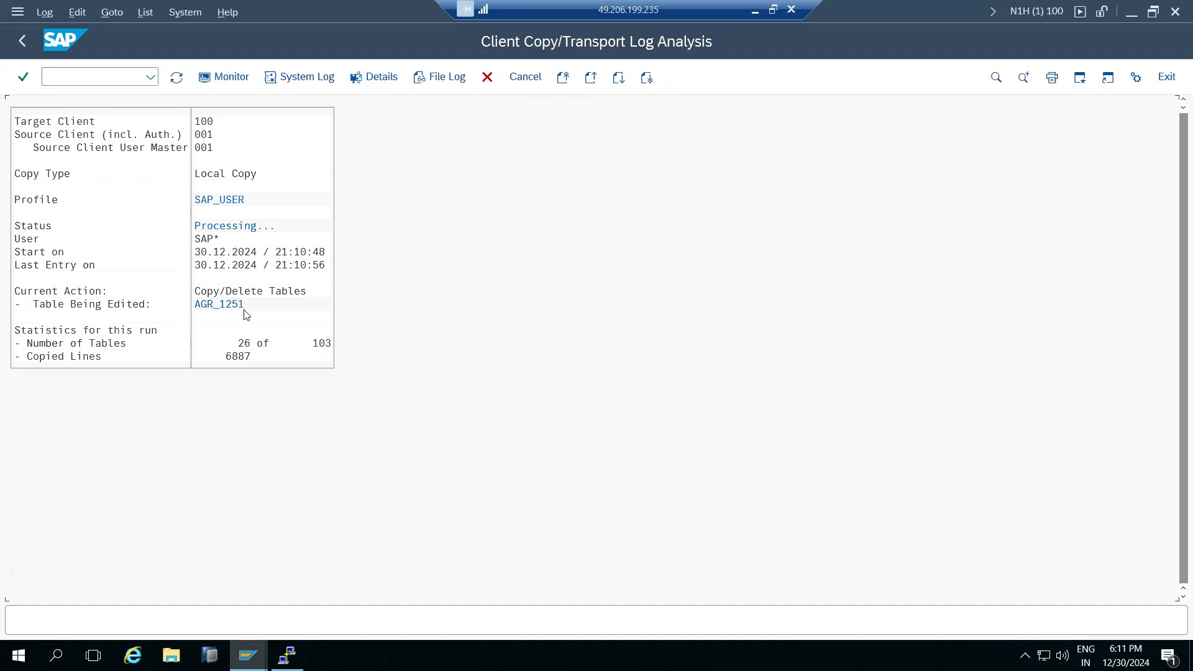
click(175, 82)
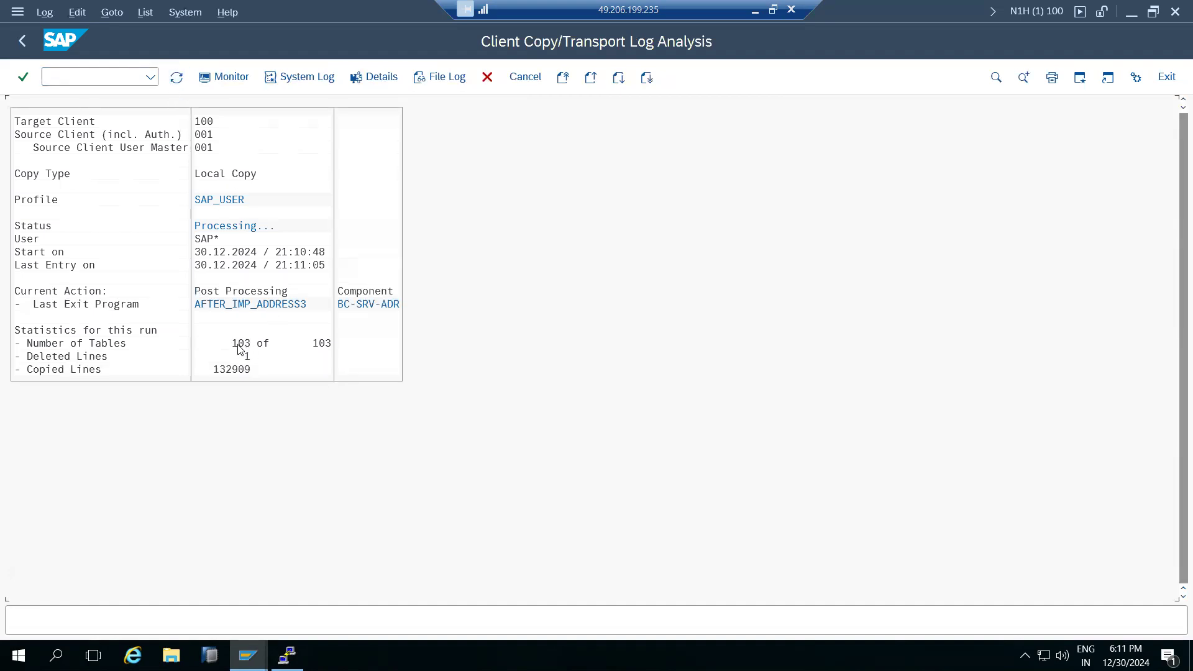
click(175, 75)
click(175, 76)
click(176, 76)
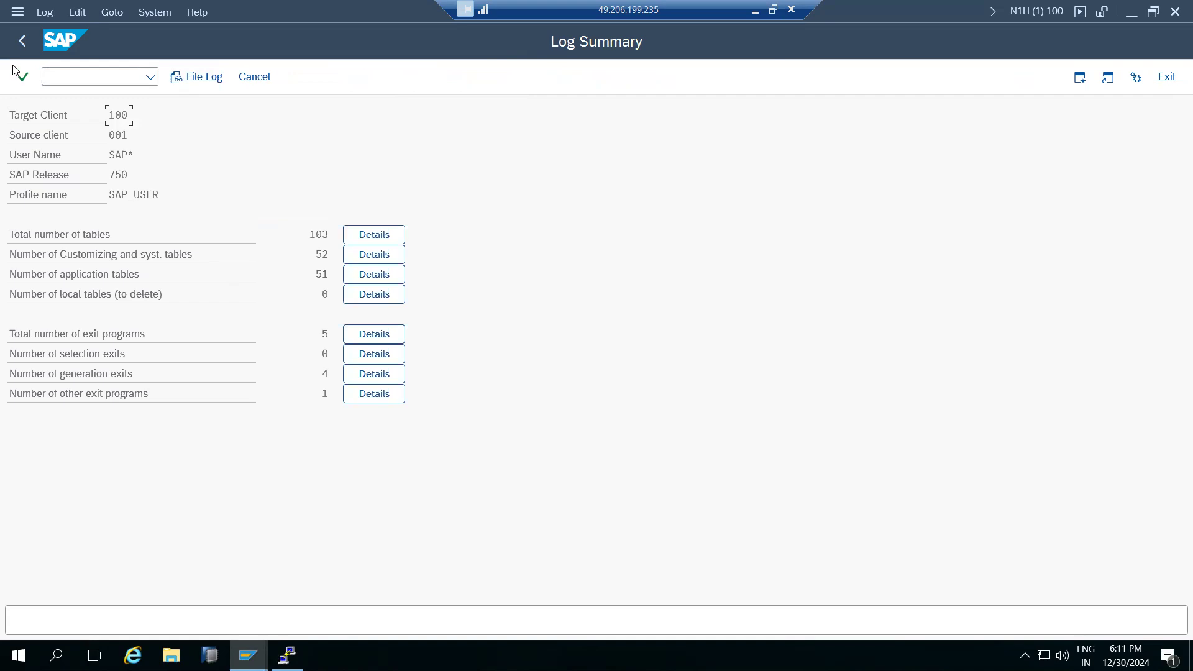
click(22, 41)
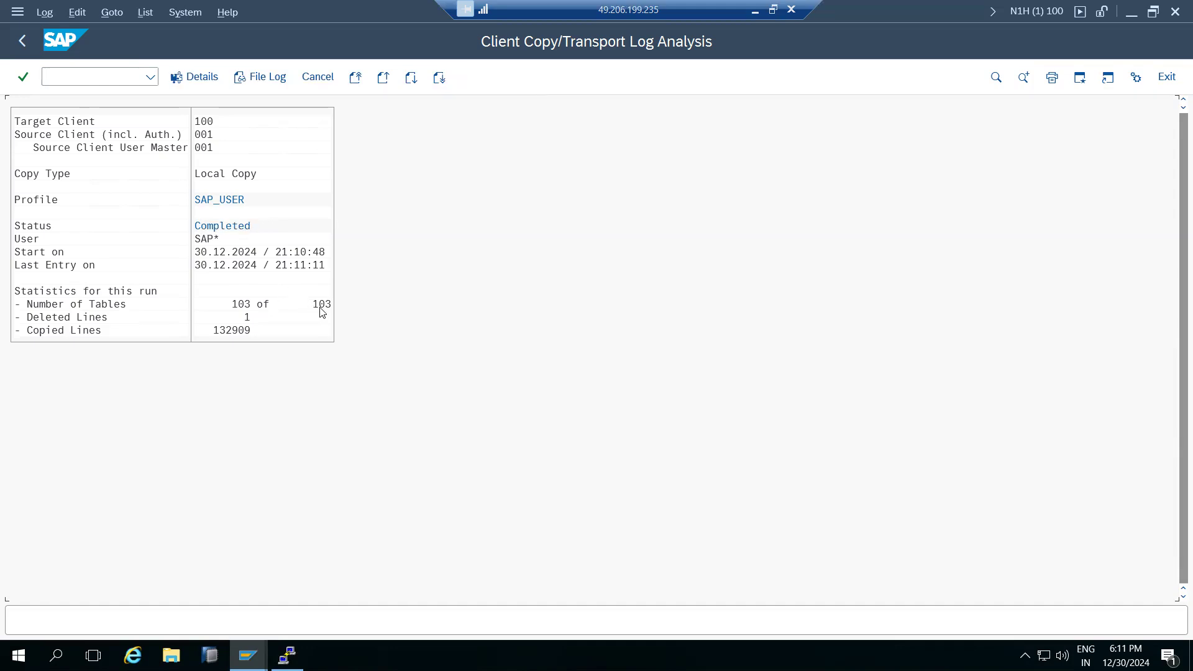
click(22, 42)
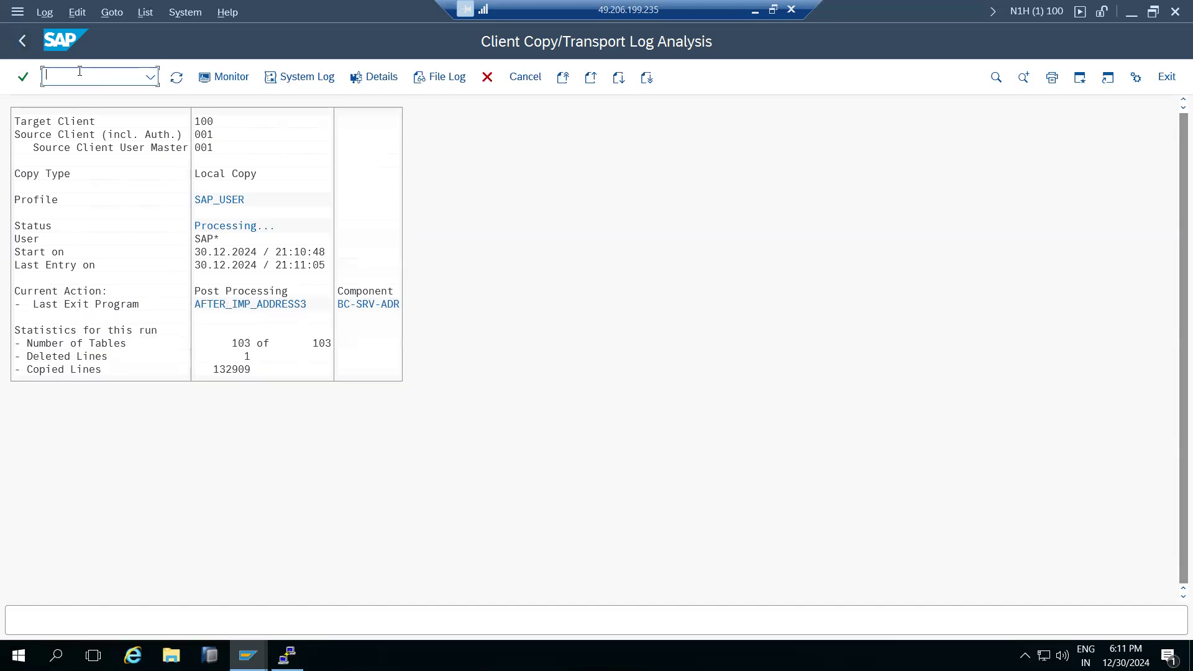
text(nsu)
key(Return)
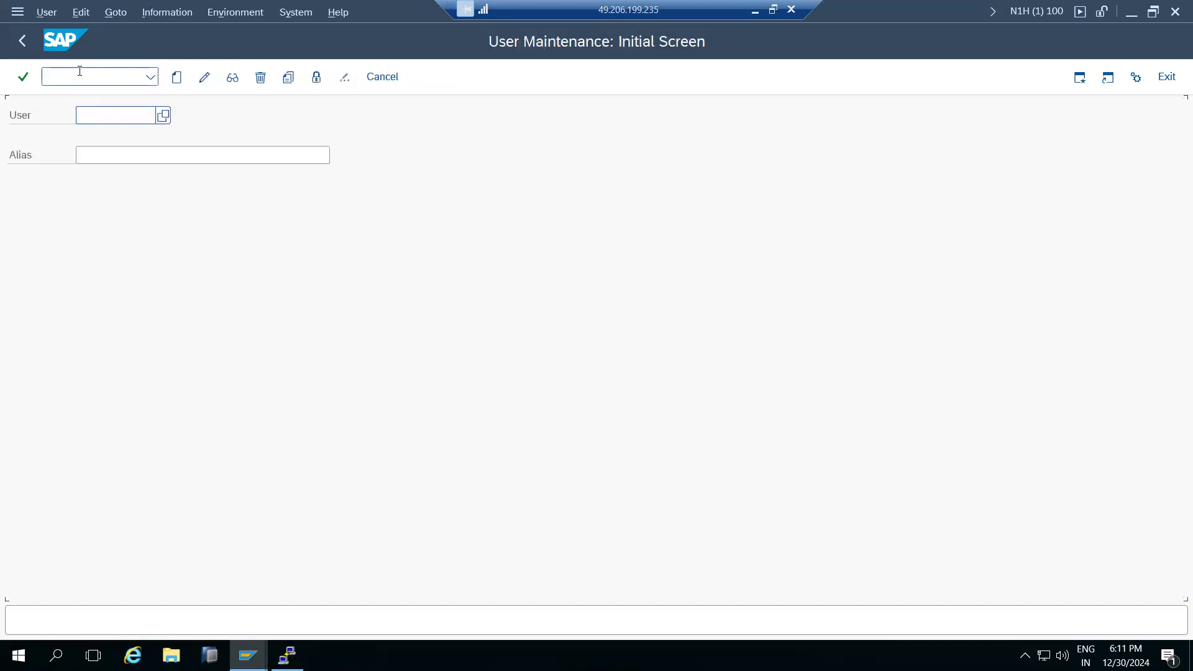
List all users in client 100 via the User value help, confirming three records.
click(164, 115)
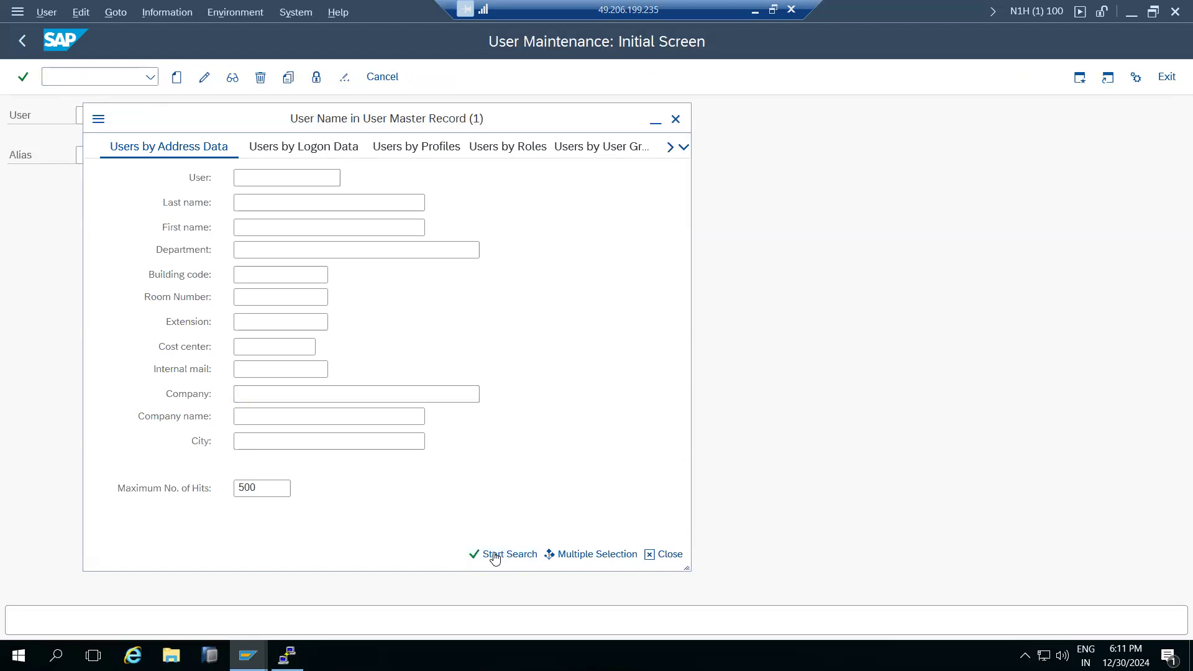
click(495, 555)
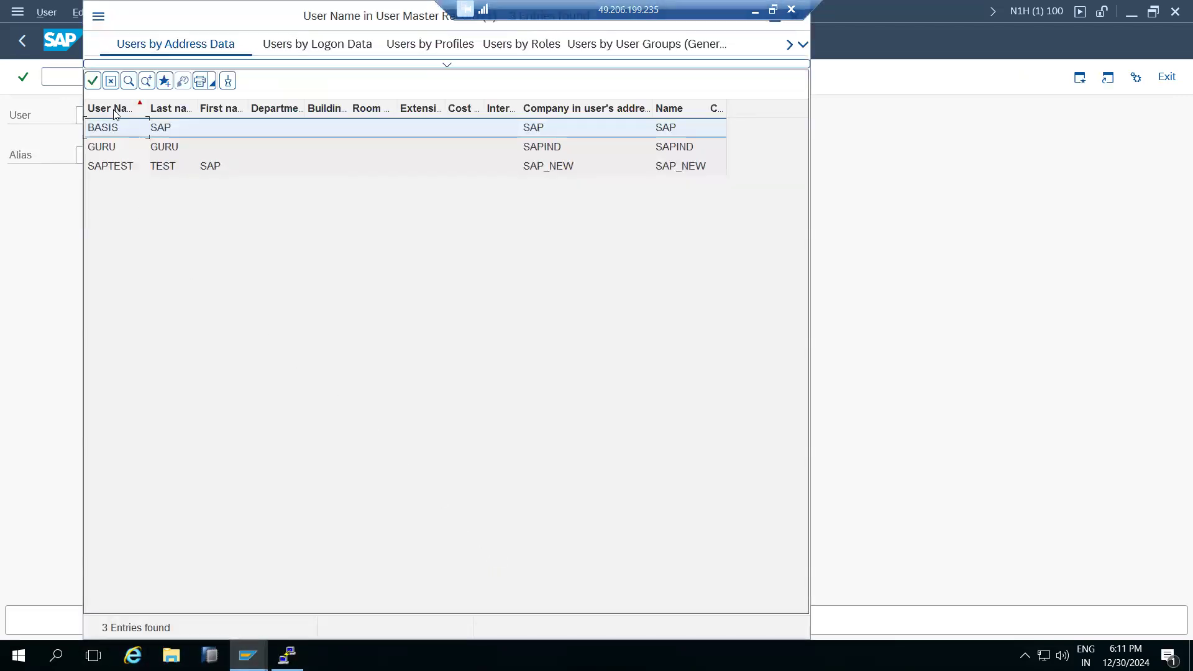
drag(226, 17, 264, 94)
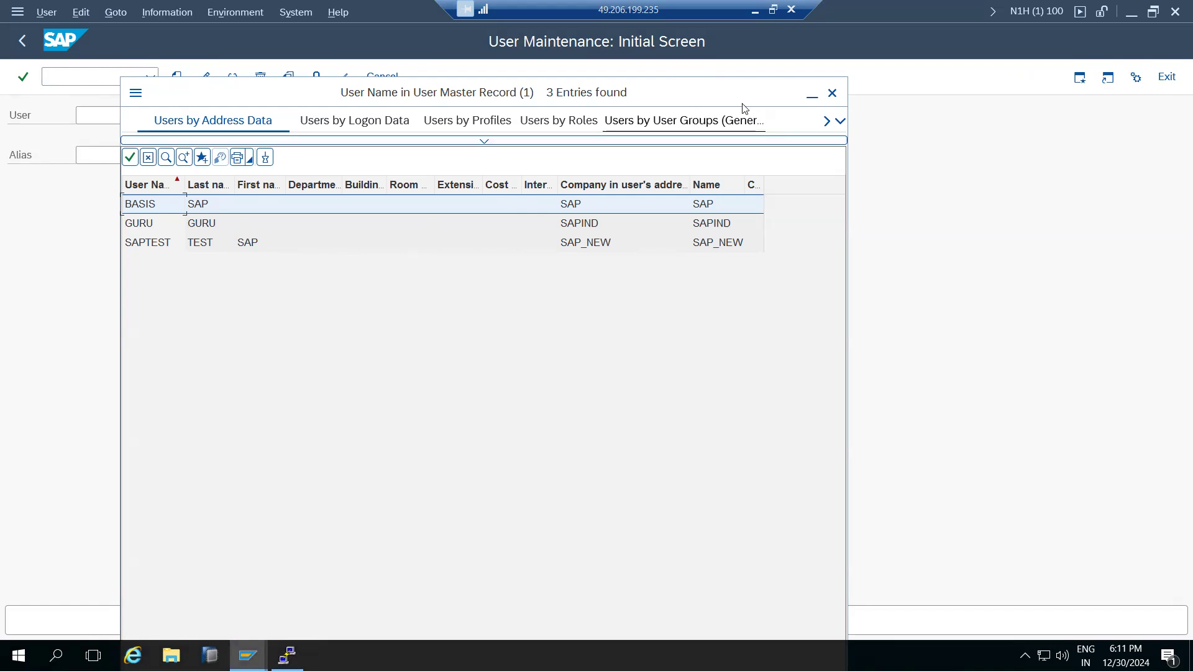
click(834, 92)
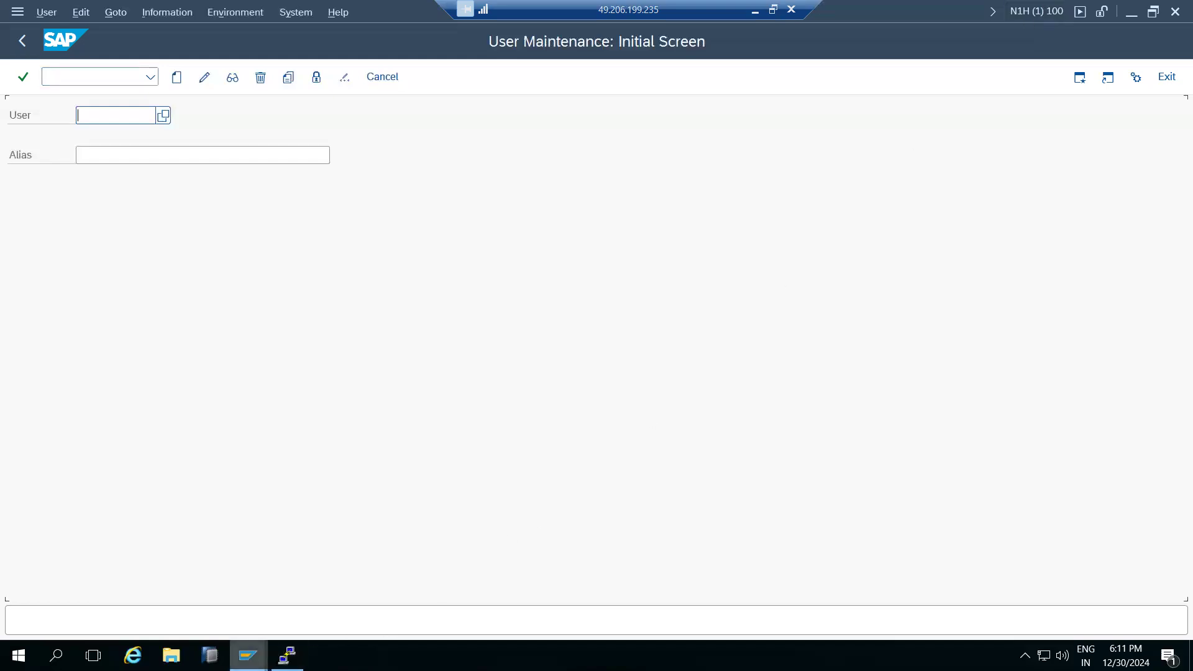
click(248, 656)
click(104, 616)
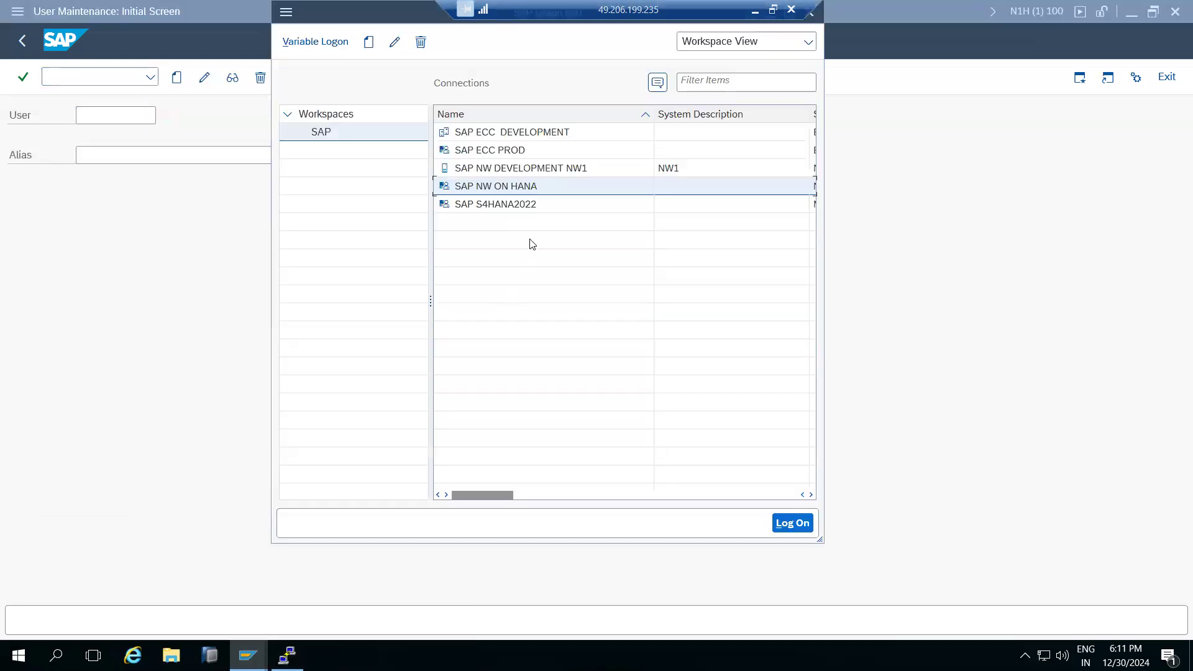
Log on to client 100 with the user name and password, then return to User Maintenance.
double_click(502, 186)
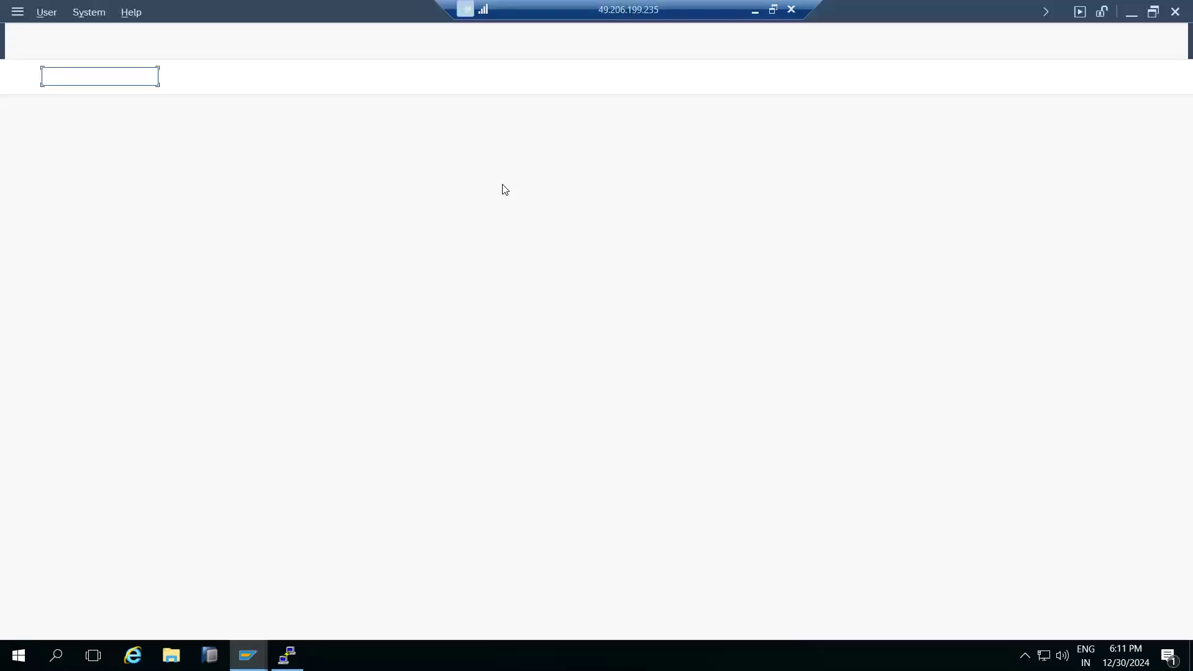
key(shift+End)
text(100)
key(Tab)
text(basis)
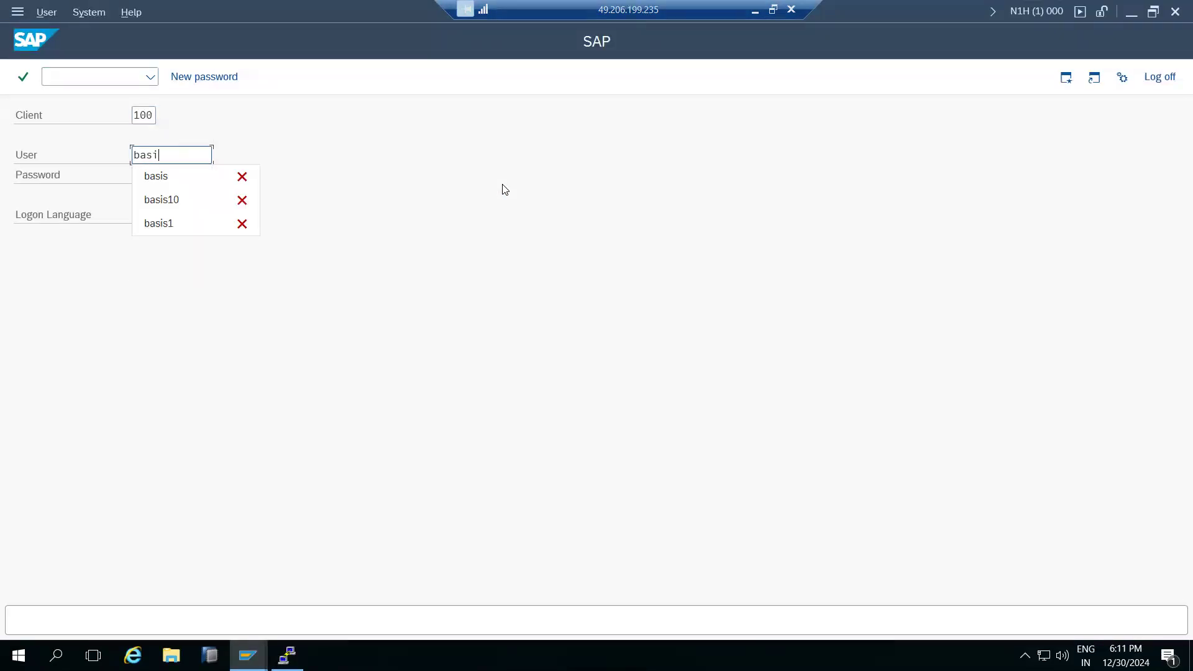
key(Tab)
key(ctrl+v)
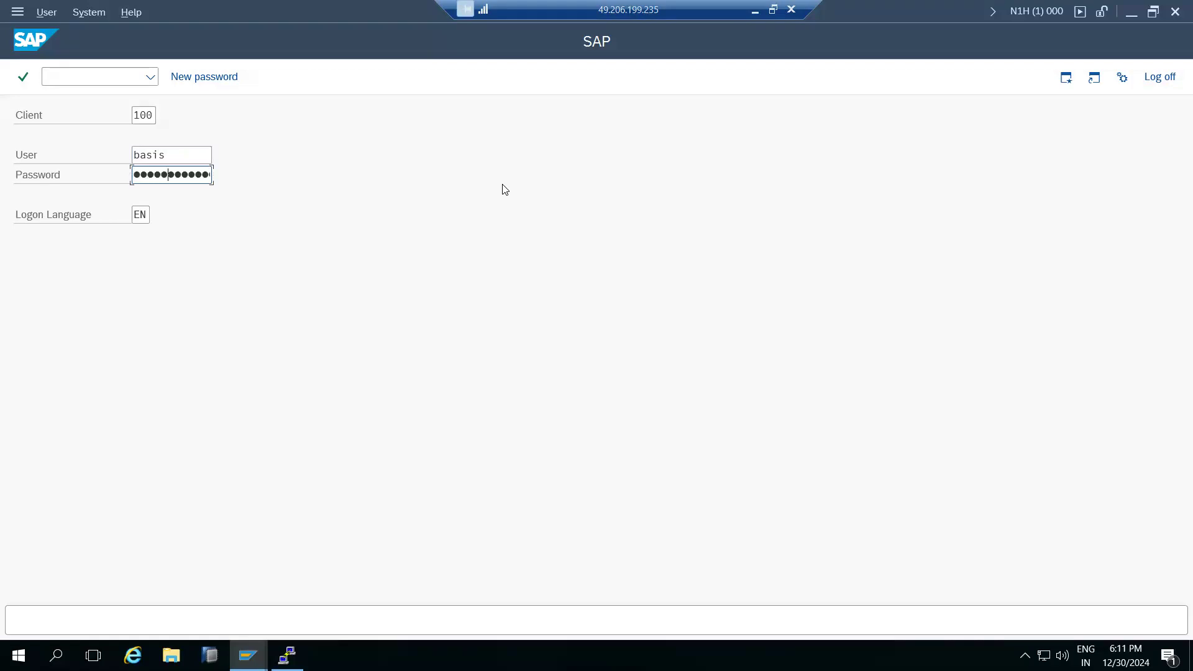
key(Return)
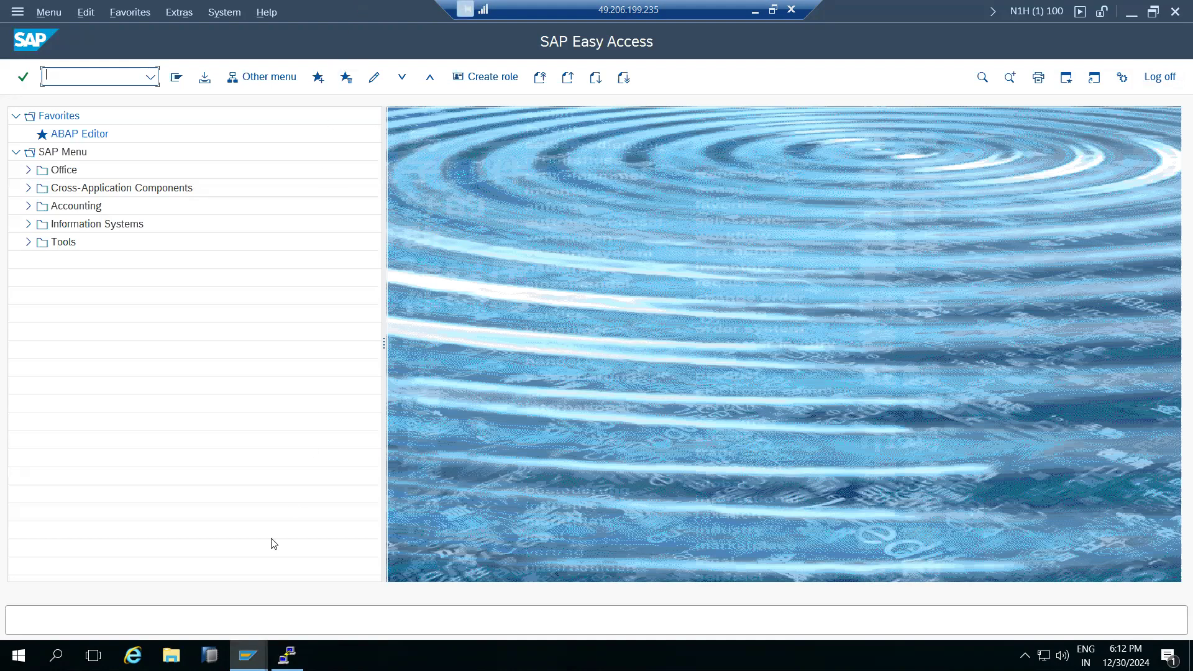
mouse_move(248, 656)
click(299, 618)
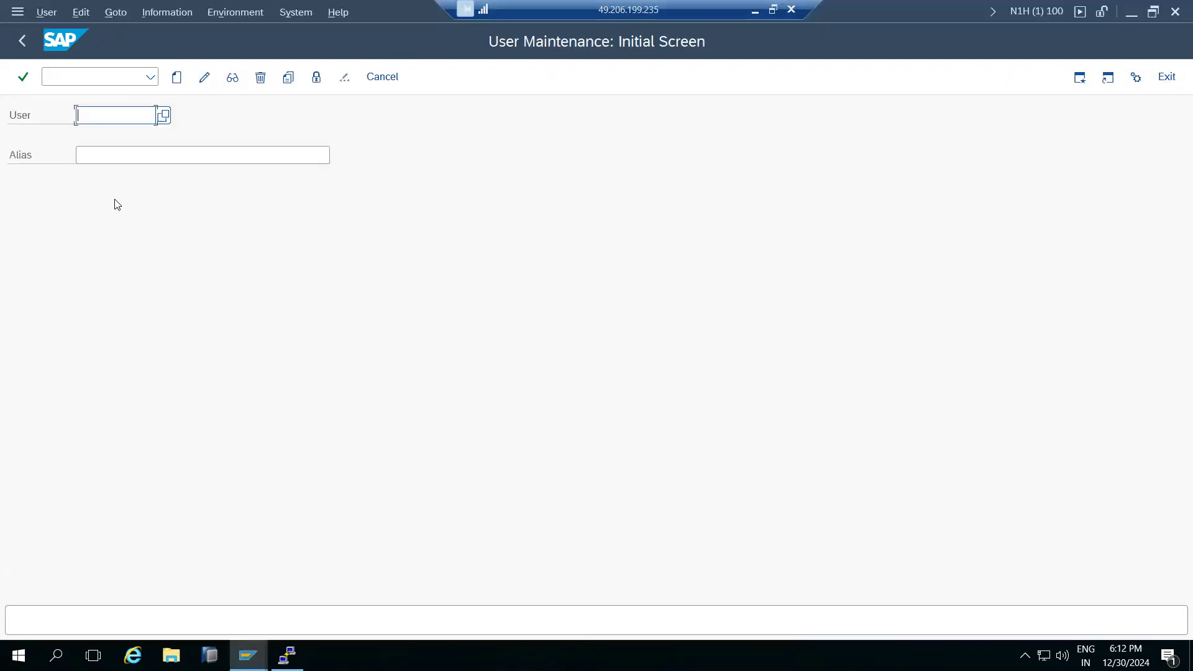
Start SCCL and select the SAP_CUST customizing copy profile.
click(22, 41)
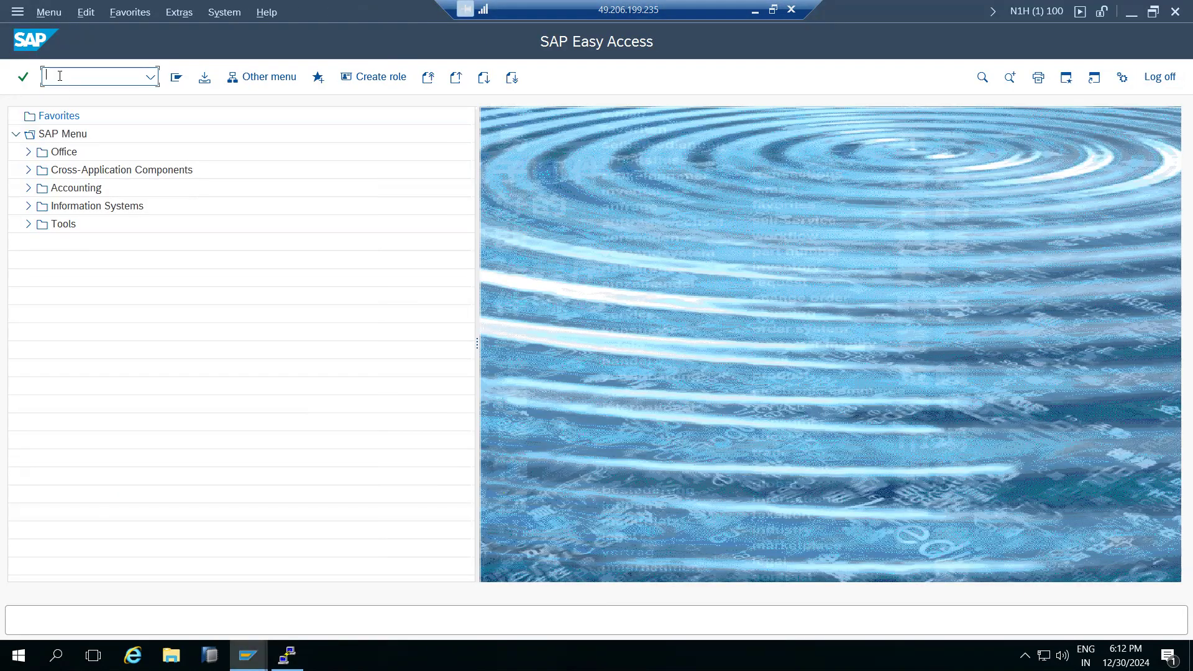
text(sccl)
key(Return)
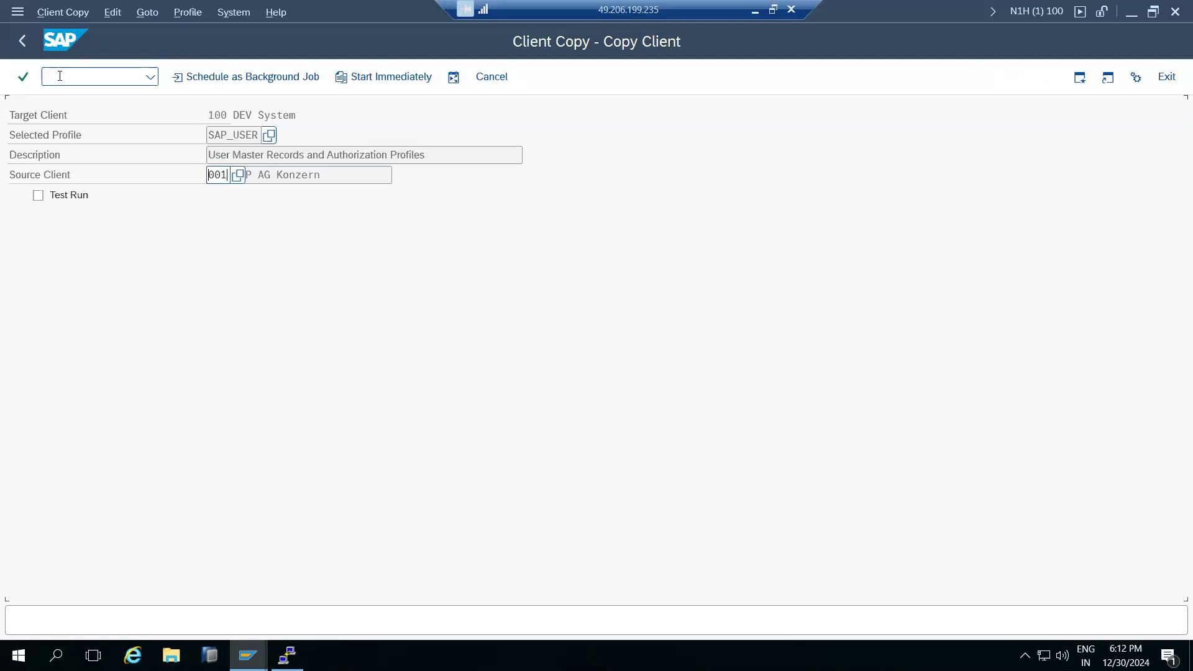
click(270, 135)
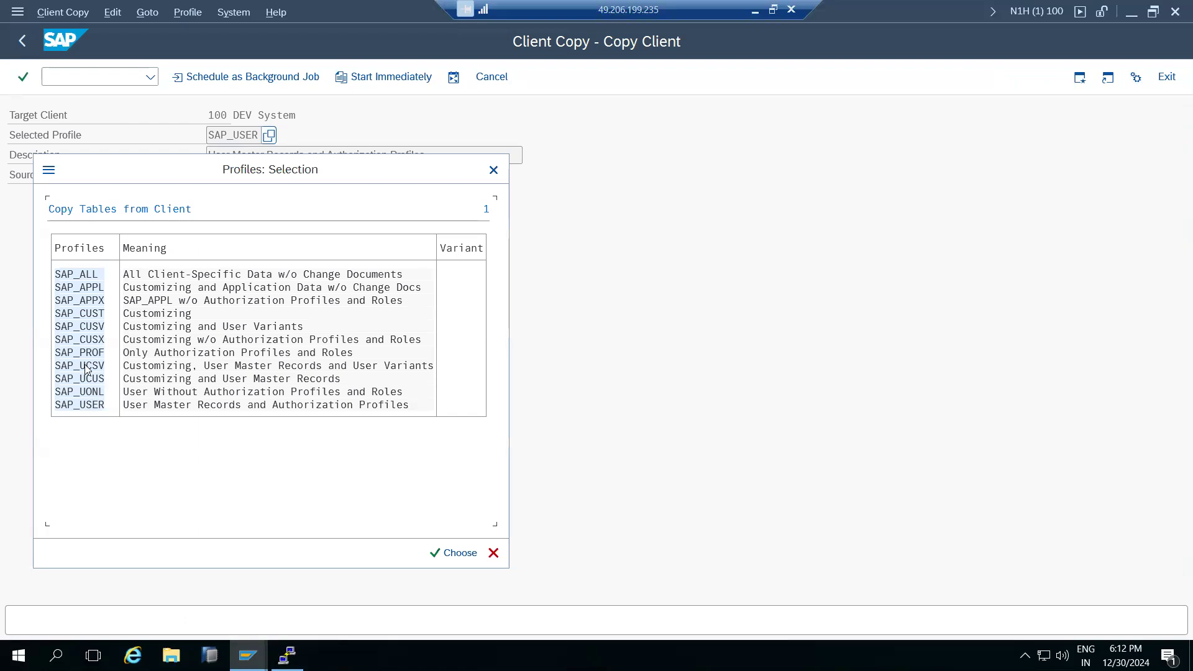
double_click(80, 314)
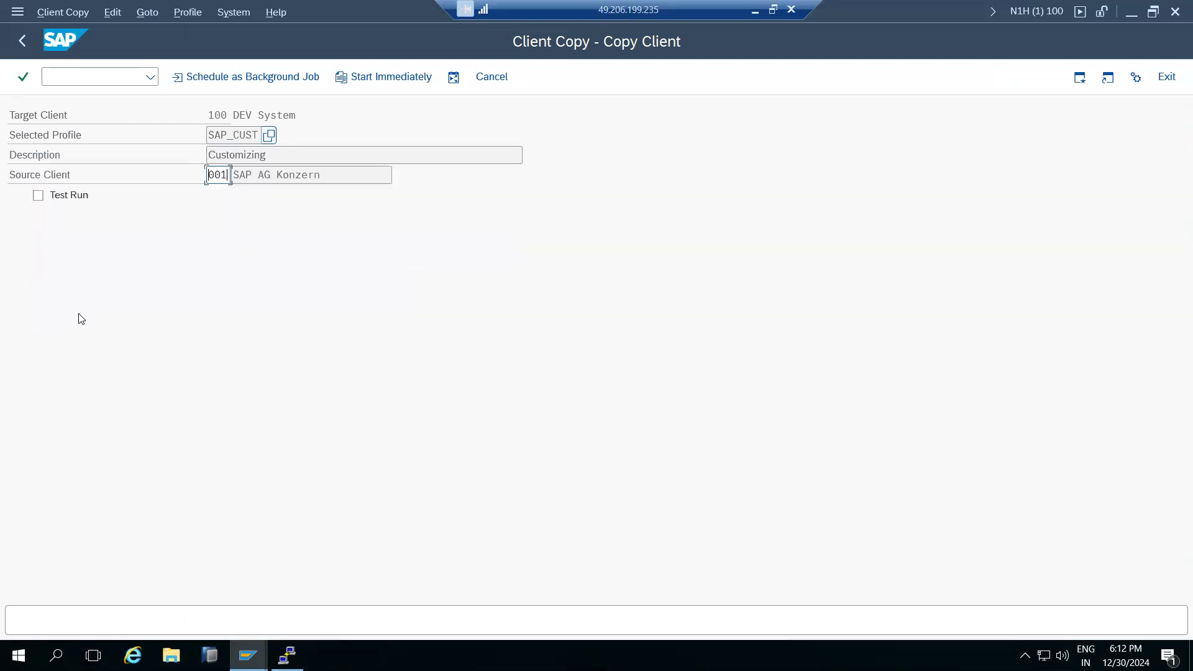
Verify source client 001 and target client 100, then switch to the Easy Access window.
click(223, 176)
drag(228, 138, 258, 136)
click(221, 178)
drag(212, 176, 229, 176)
drag(214, 115, 221, 115)
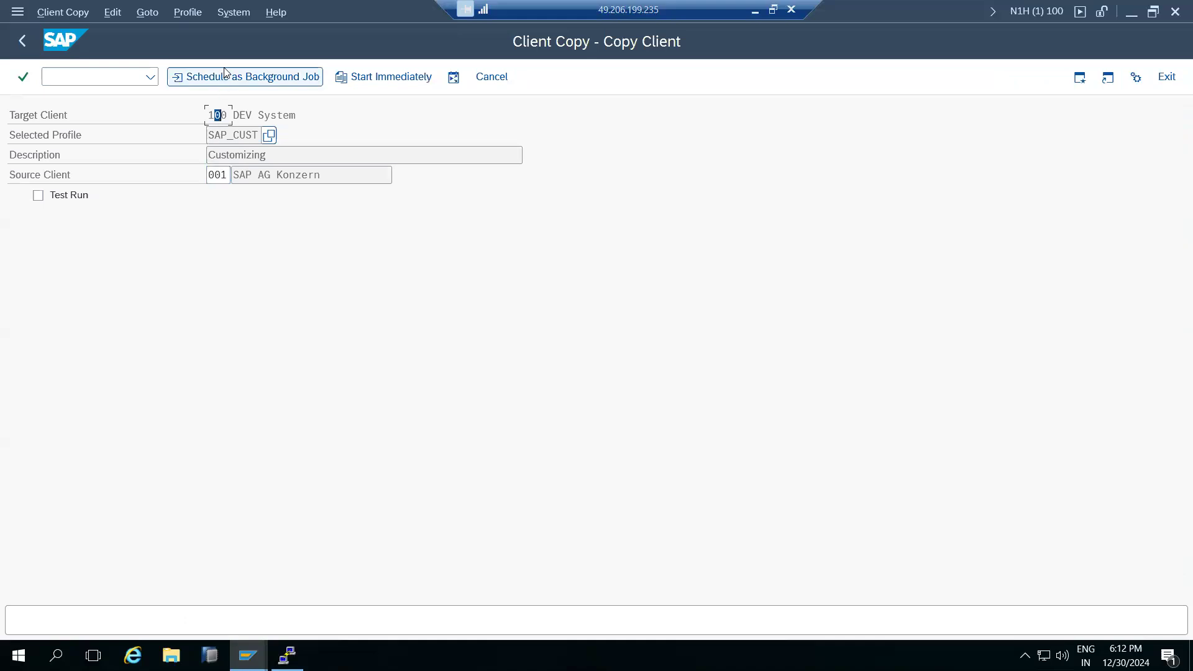
click(110, 77)
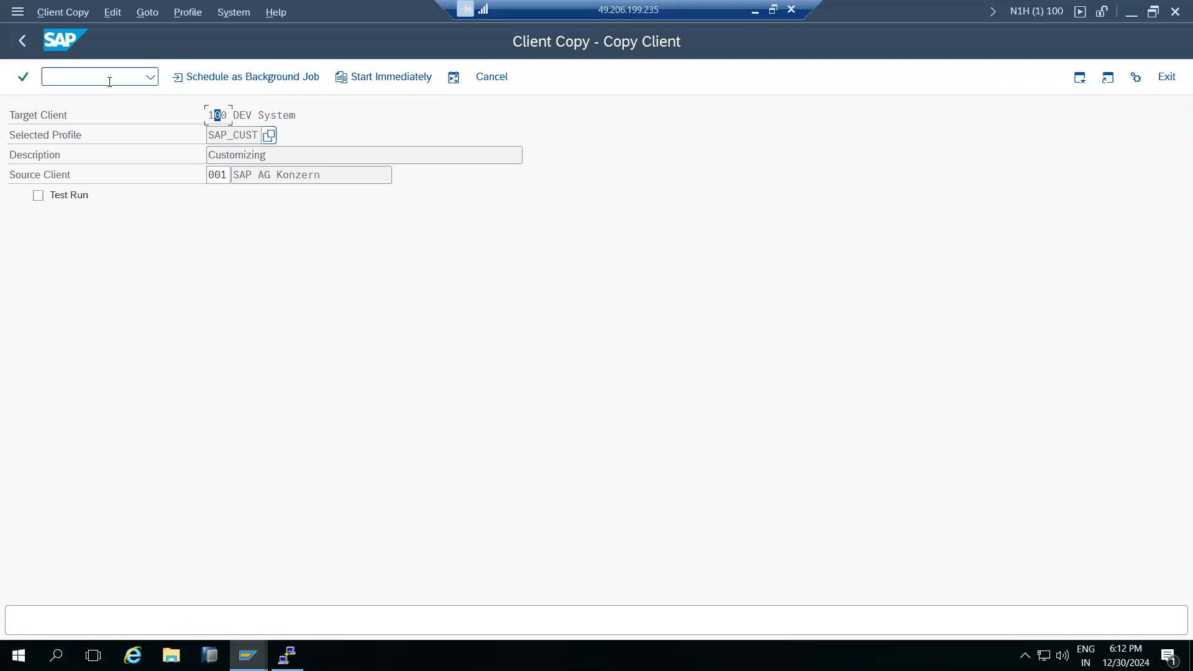
click(248, 655)
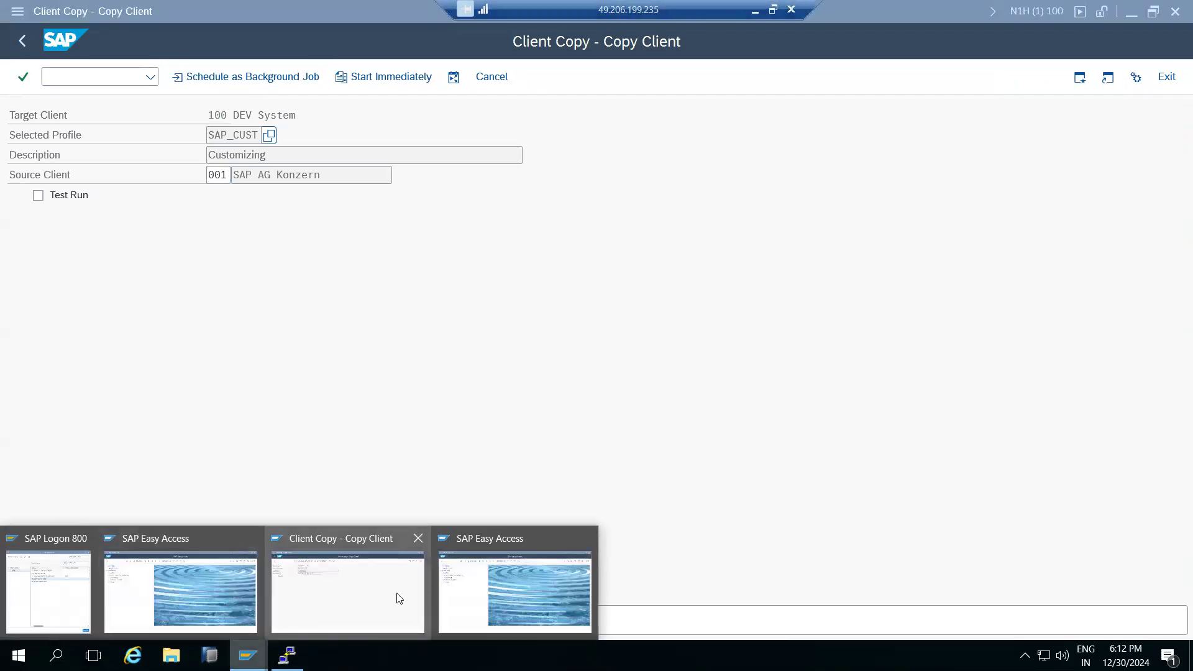
click(501, 588)
List background jobs for all users in SM37 with User Name set to *.
text(sm37)
key(Return)
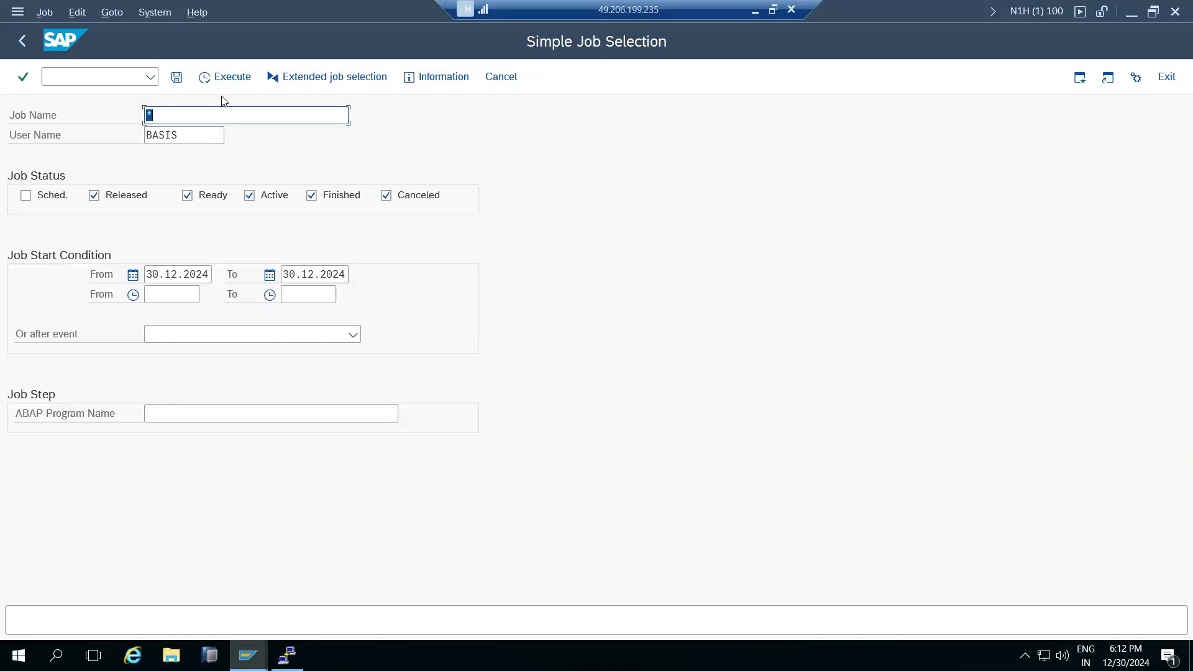
click(206, 138)
double_click(206, 138)
text(*)
click(209, 76)
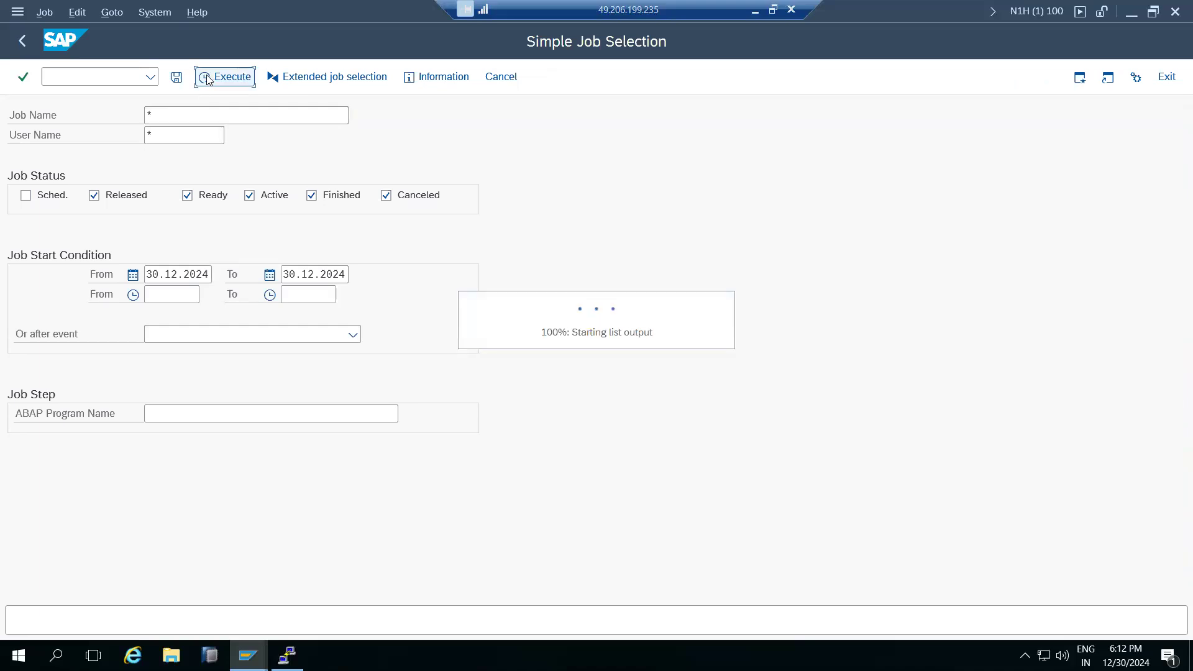
Inspect the finished CLIENTCOPY 001 -> 100 (SAP_USER) job, then return to the Client Copy window.
double_click(85, 271)
drag(153, 136, 319, 135)
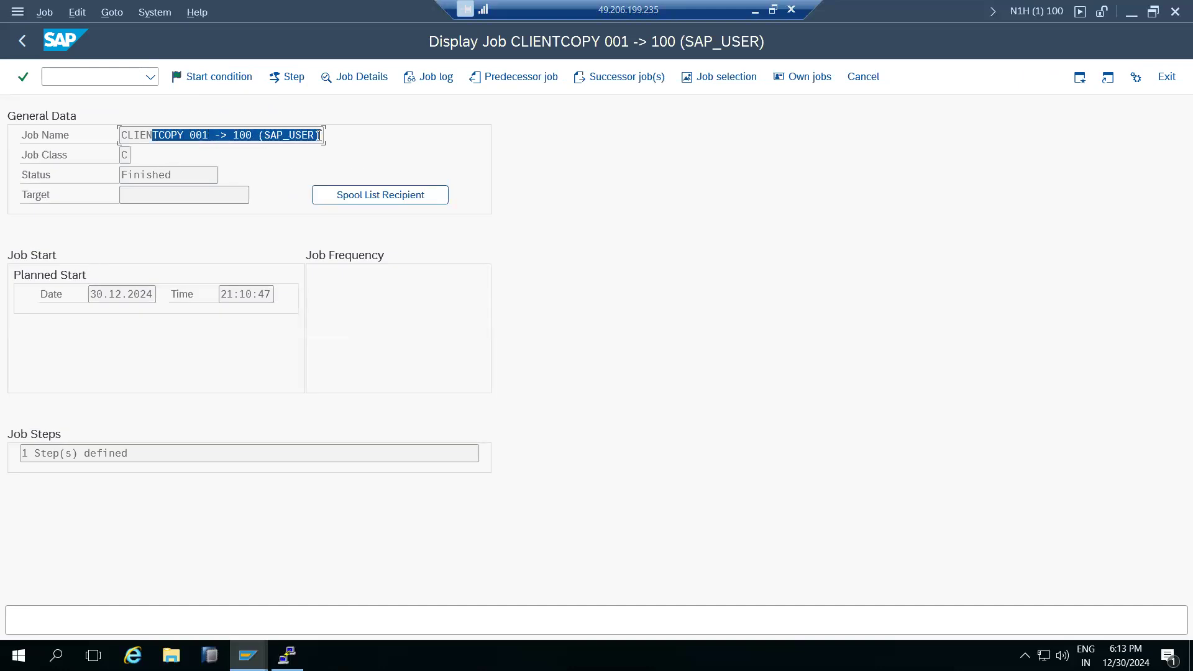
click(26, 45)
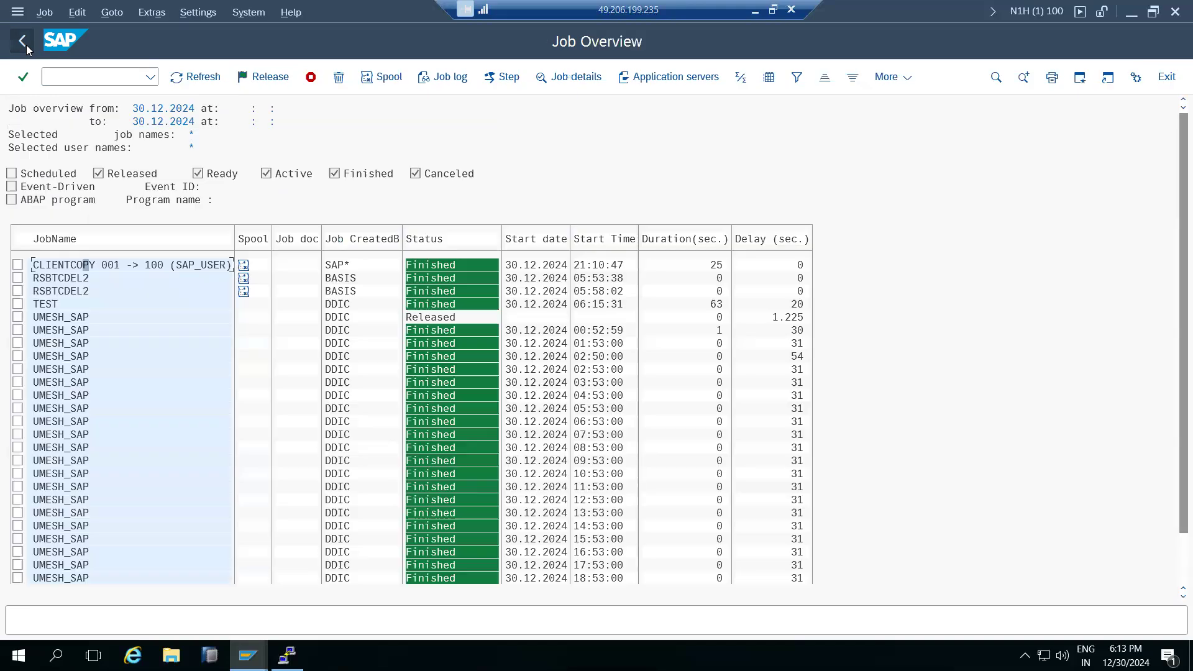
click(246, 654)
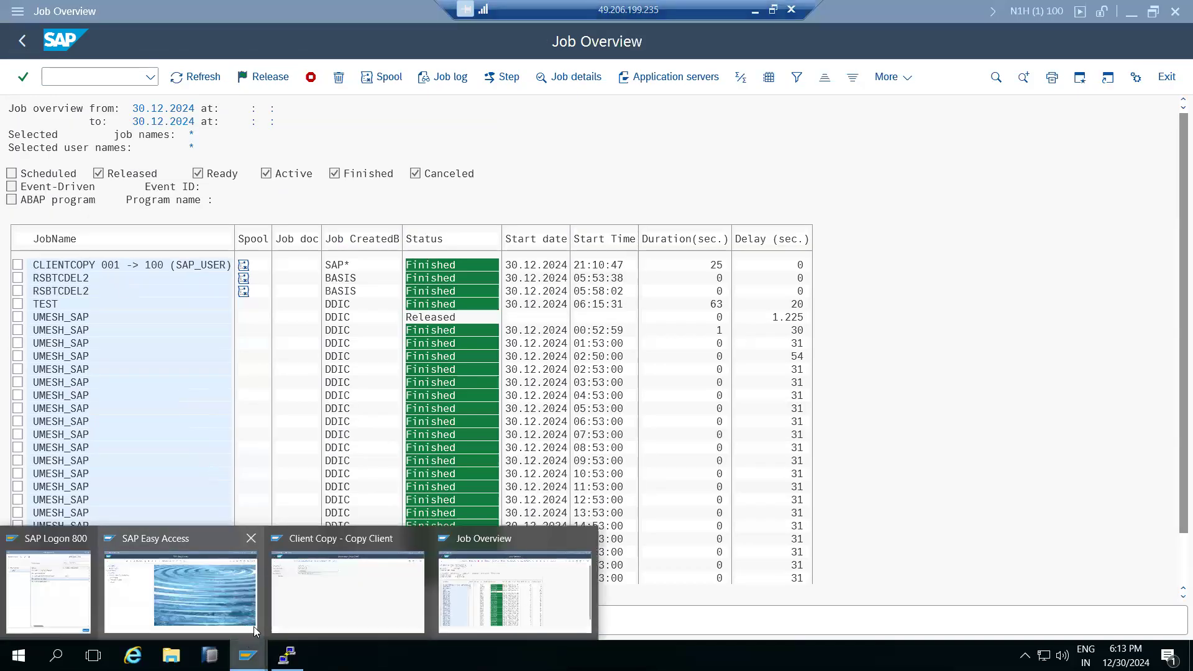
click(315, 577)
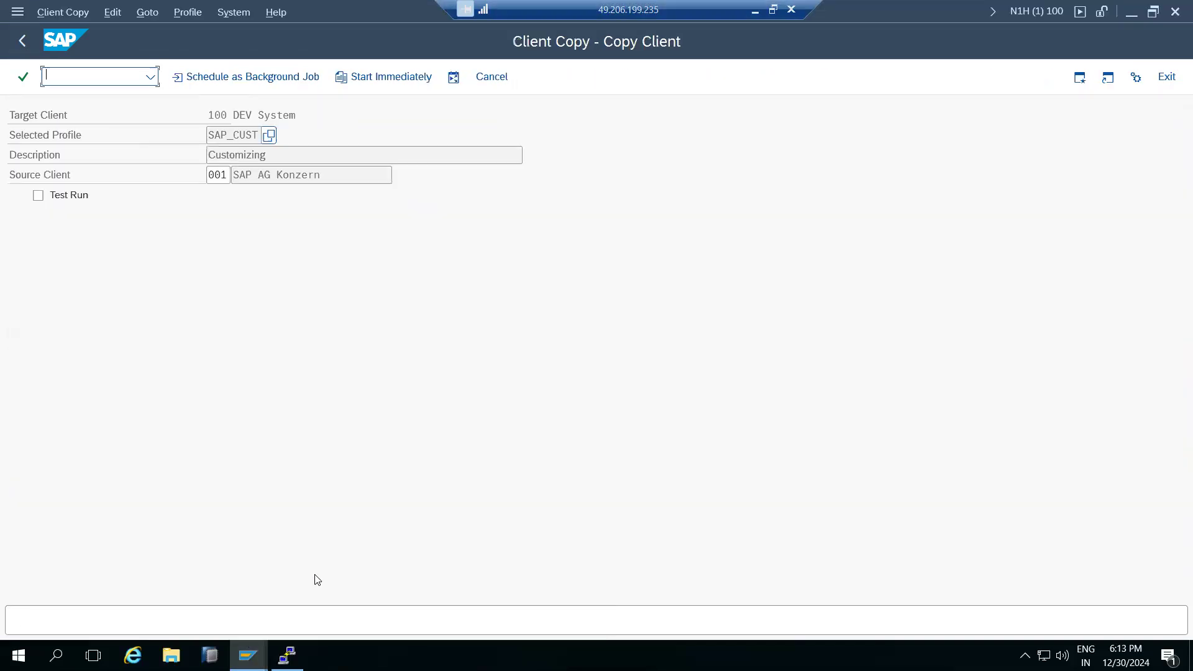
Start the SAP_CUST copy 001→100 immediately in Delete and Recreate mode and continue past verification.
click(364, 81)
click(297, 532)
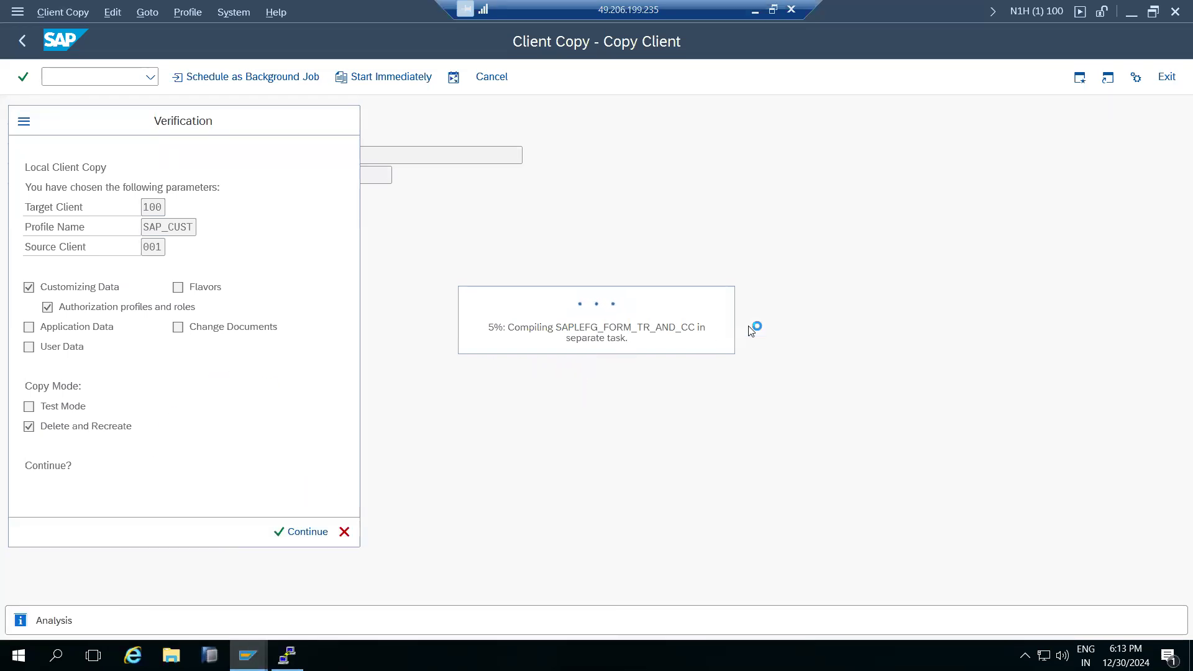
drag(134, 128, 278, 134)
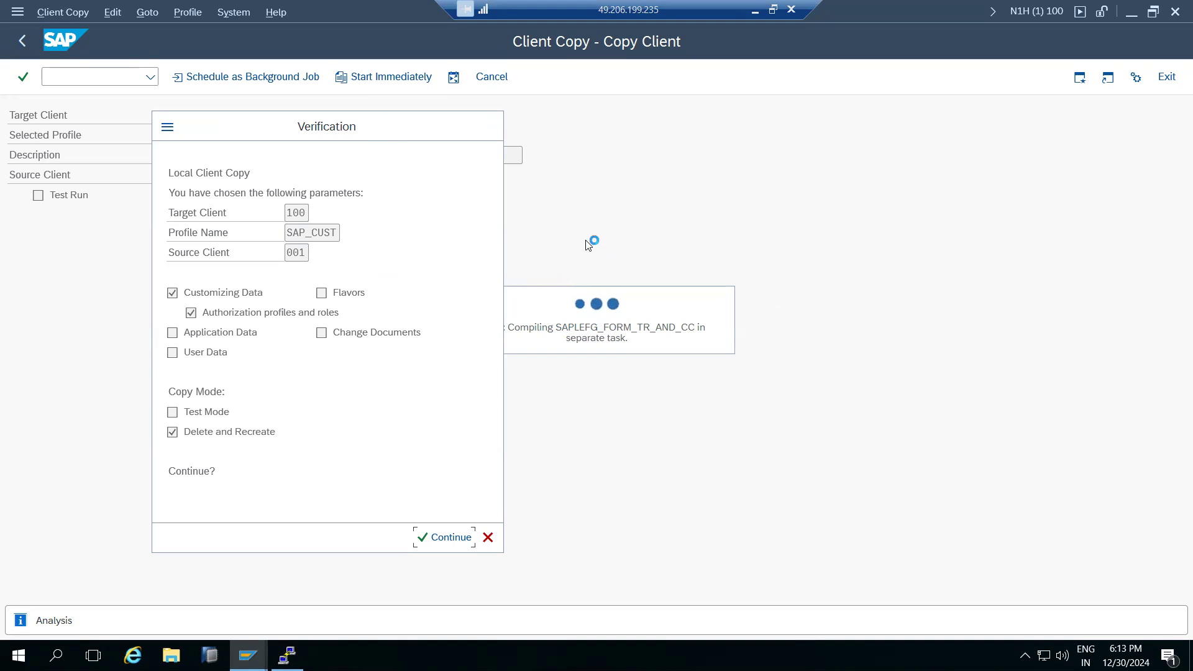
Check the Client Copy window, then bring the Job Overview window forward.
click(248, 655)
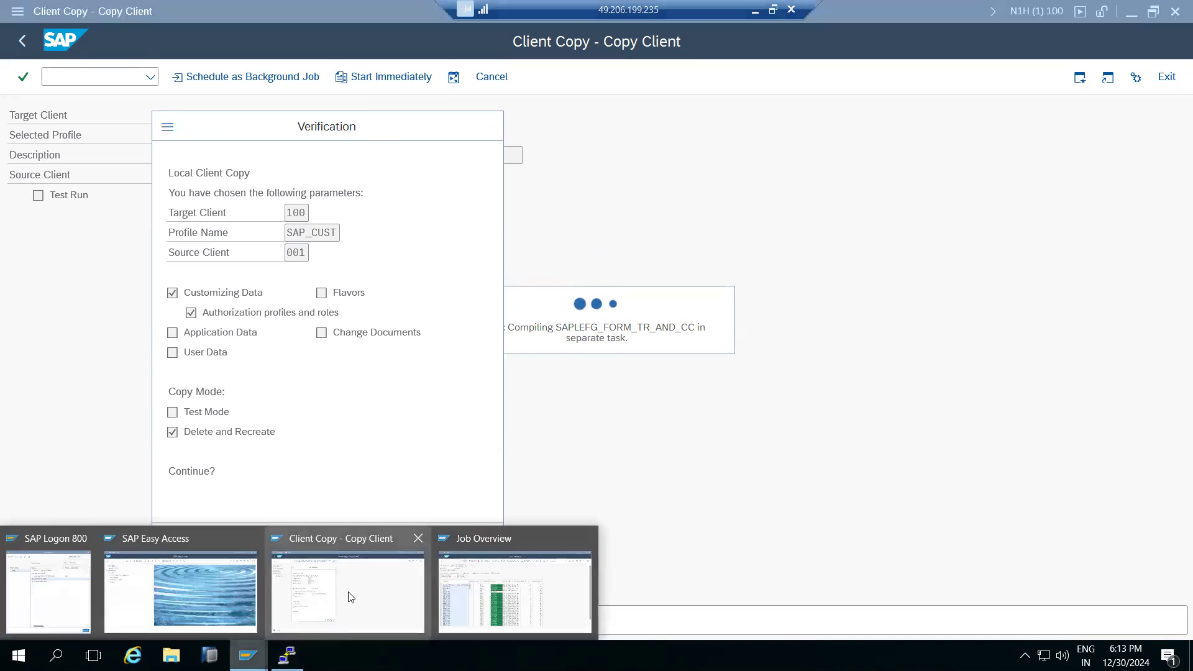
click(351, 588)
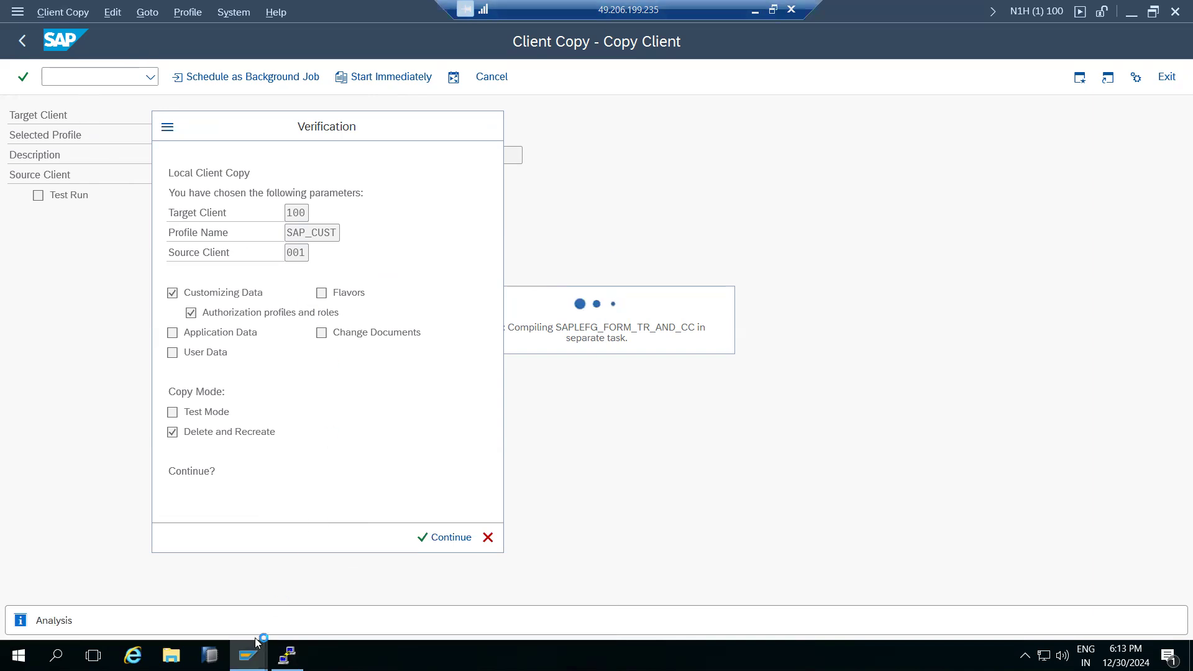
click(249, 656)
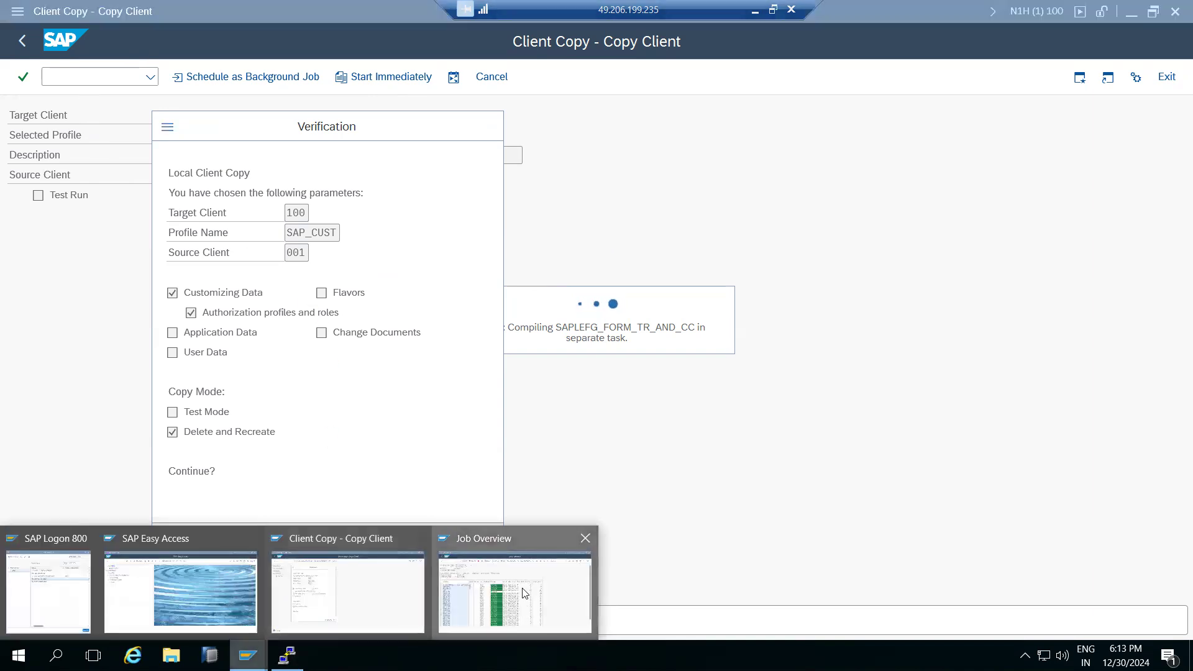
click(524, 594)
Run /nsmlg and view the load distribution for instance kps4hana_N1H_01.
click(82, 76)
text(/nsml)
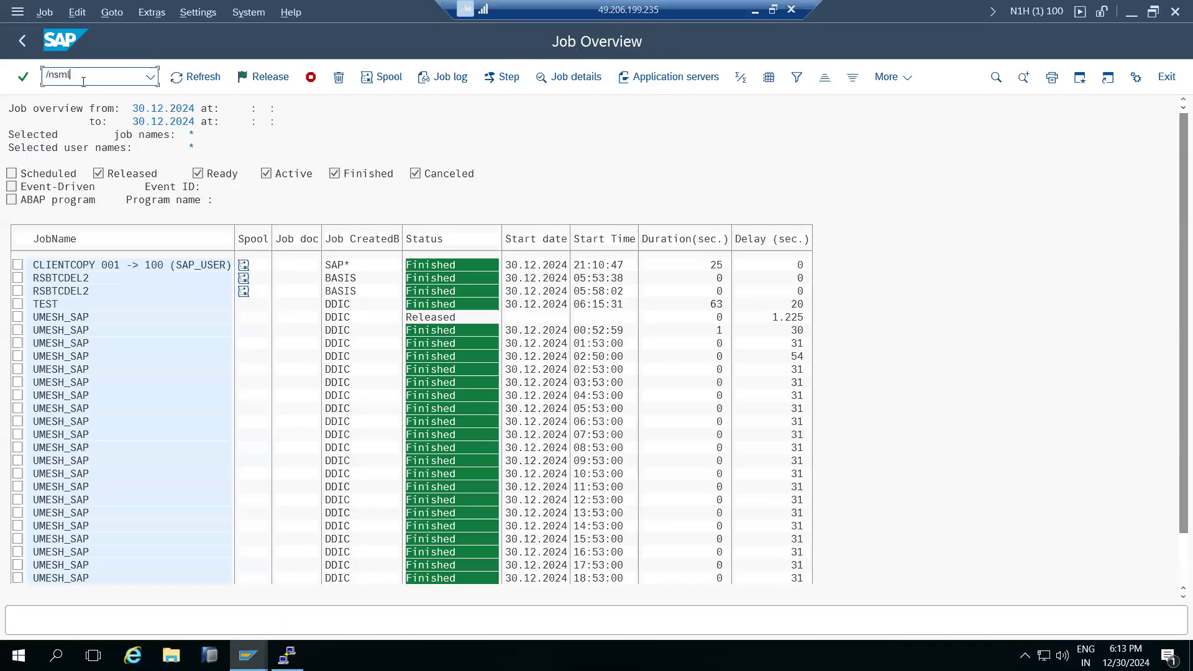
text(g)
key(Return)
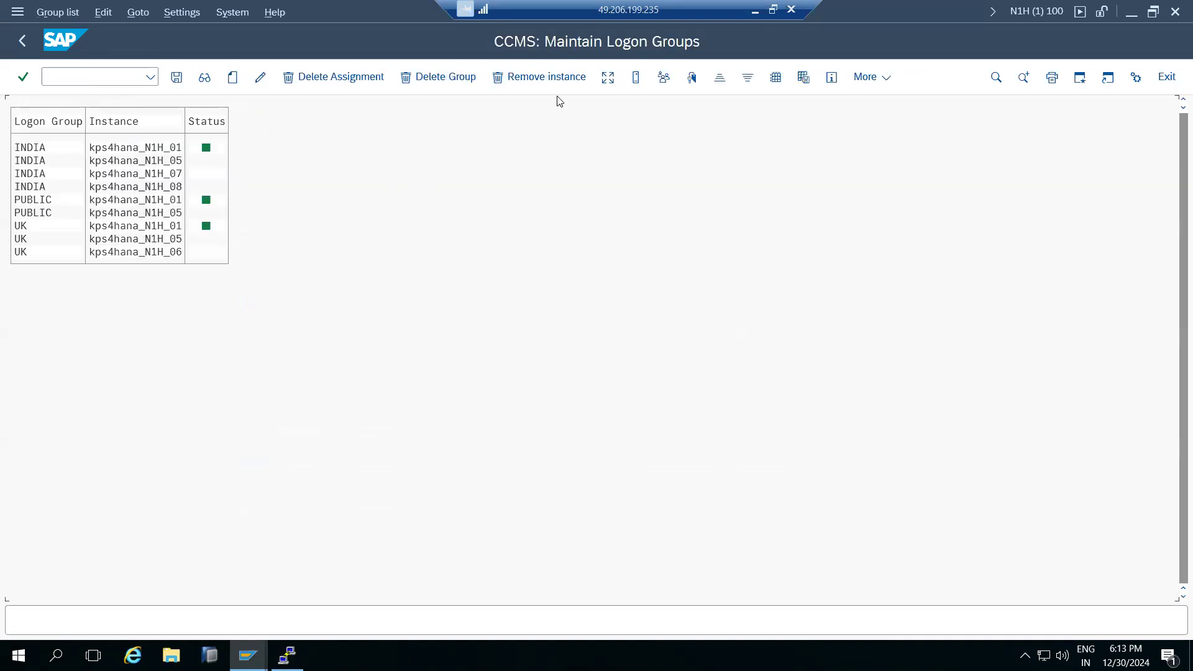
click(608, 77)
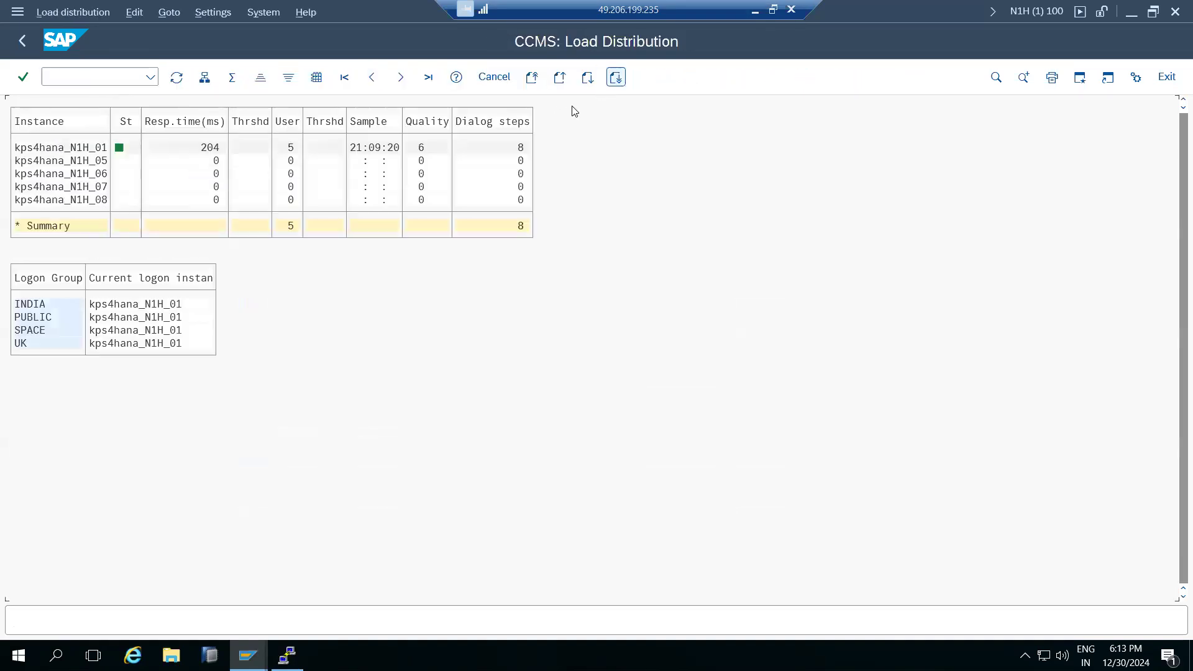
click(66, 149)
click(66, 154)
click(80, 151)
Return to SAP Easy Access and bring the running client copy window forward.
click(14, 47)
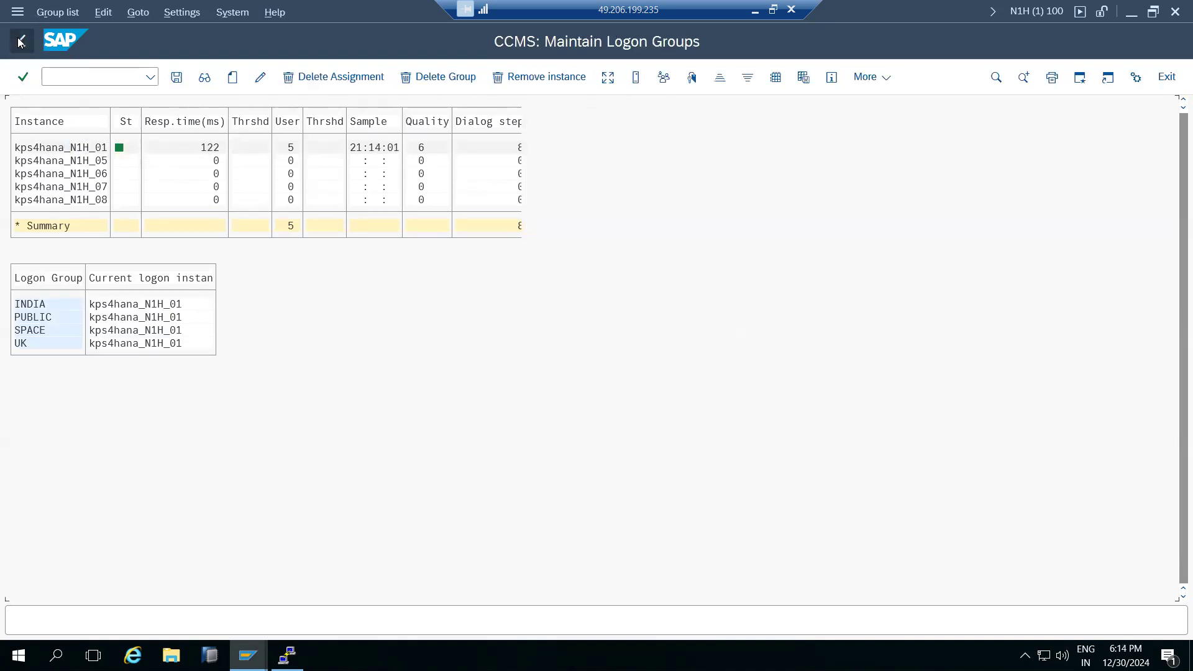
click(14, 47)
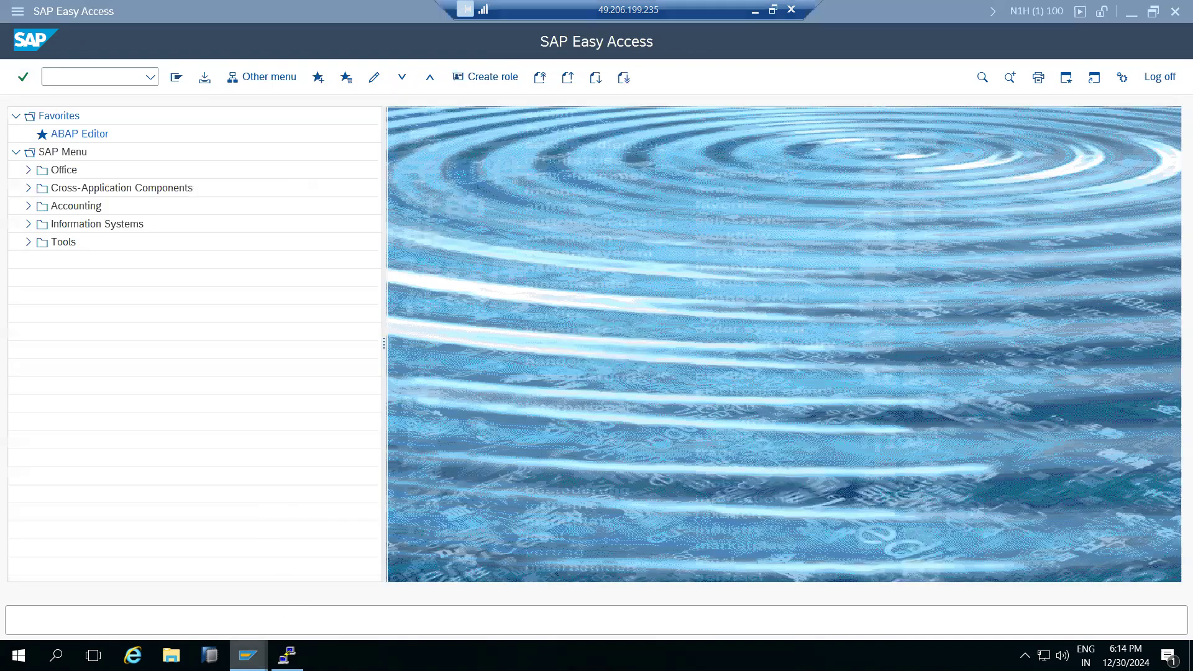
mouse_move(248, 656)
click(328, 596)
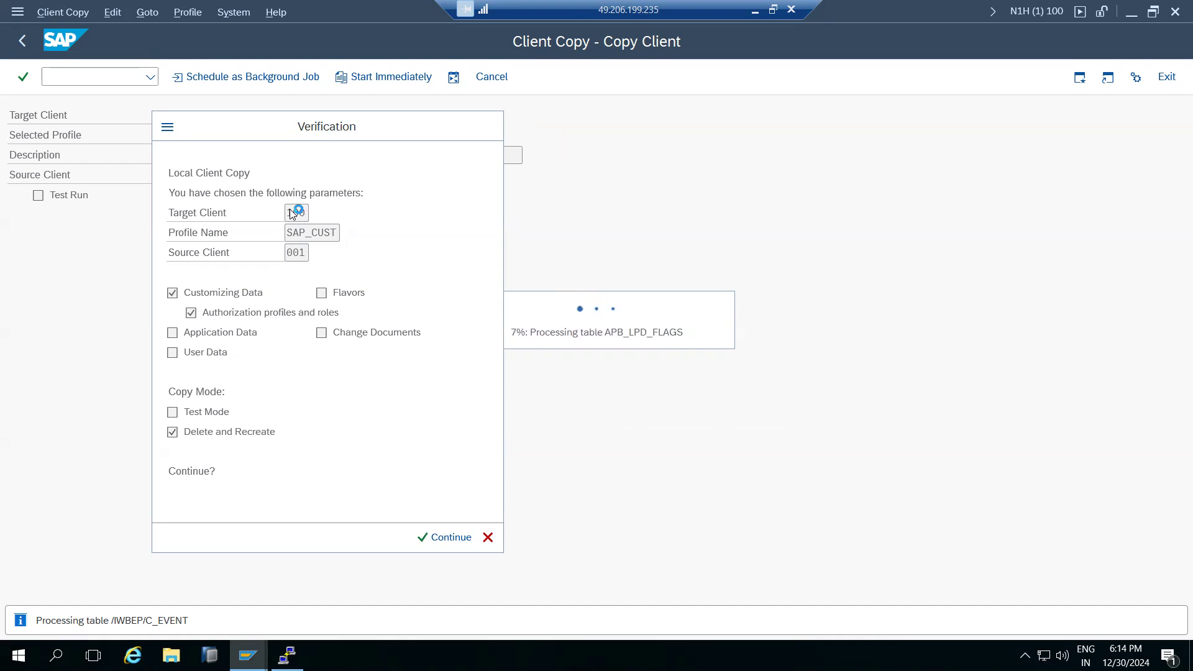
Stop the running SAP_CUST copy with Stop Transaction from the Verification dialog's menu.
click(165, 129)
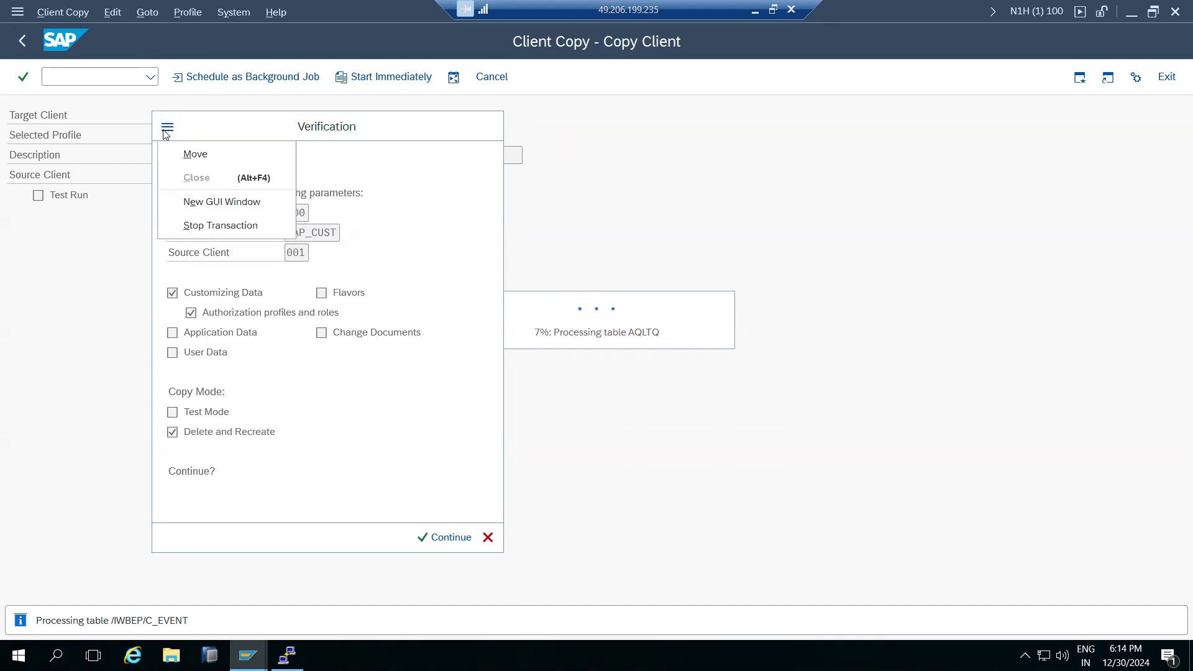
click(203, 226)
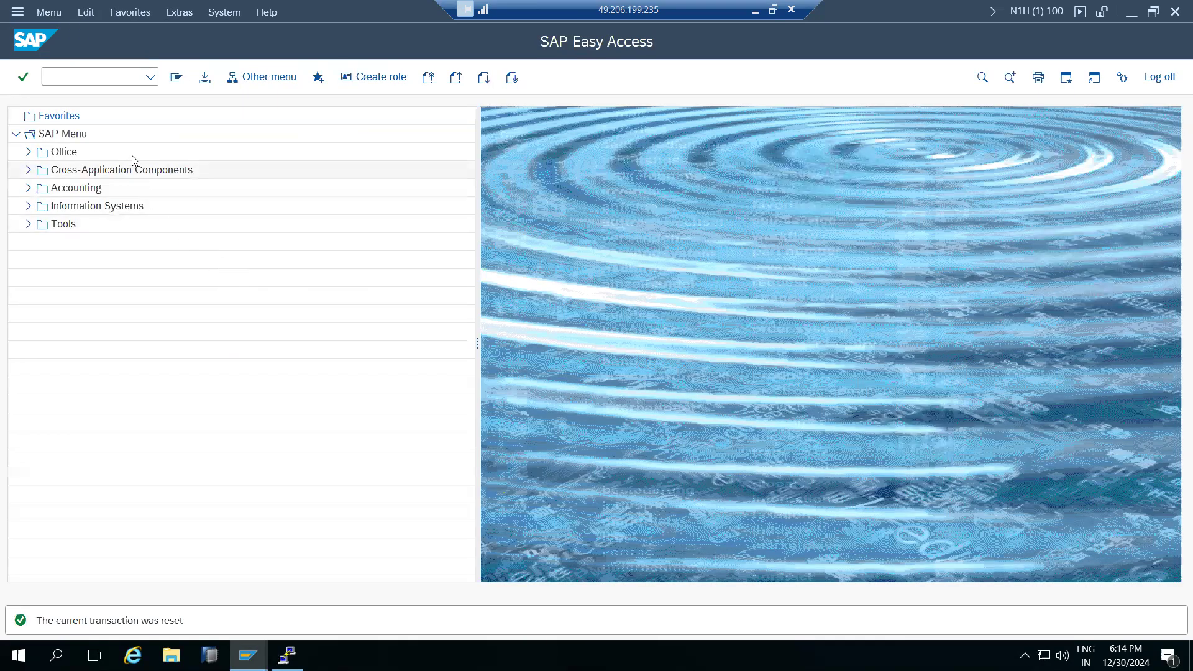
Open SCC3 and reset the logon lock on client 100.
click(107, 82)
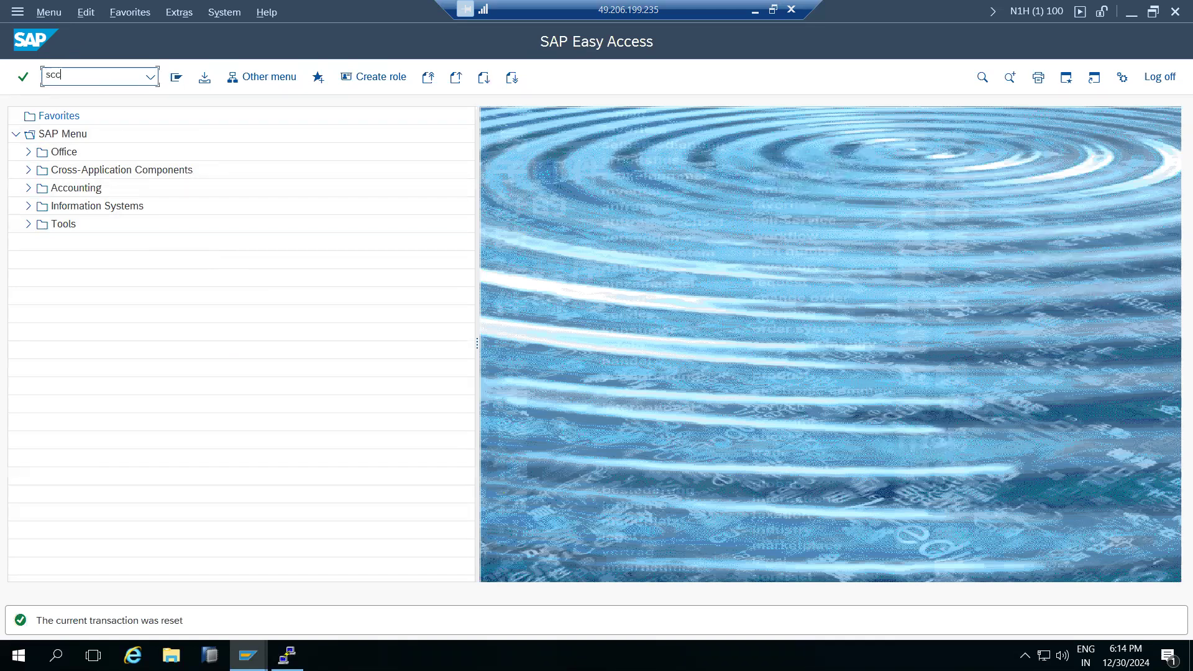
key(Return)
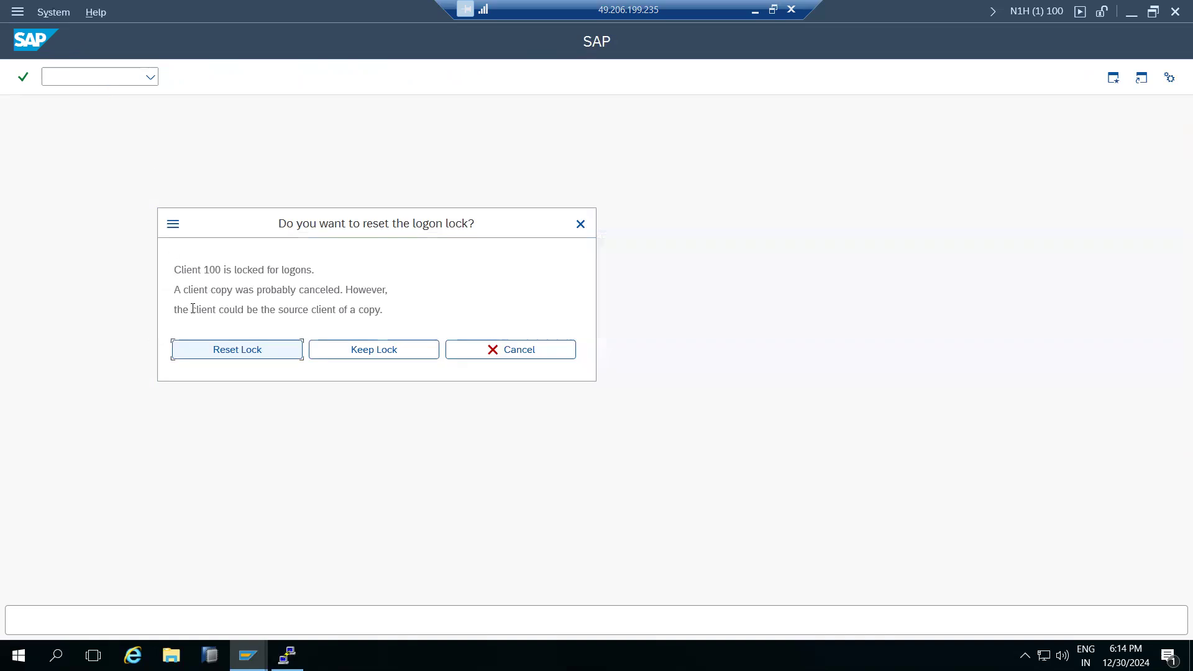
click(212, 352)
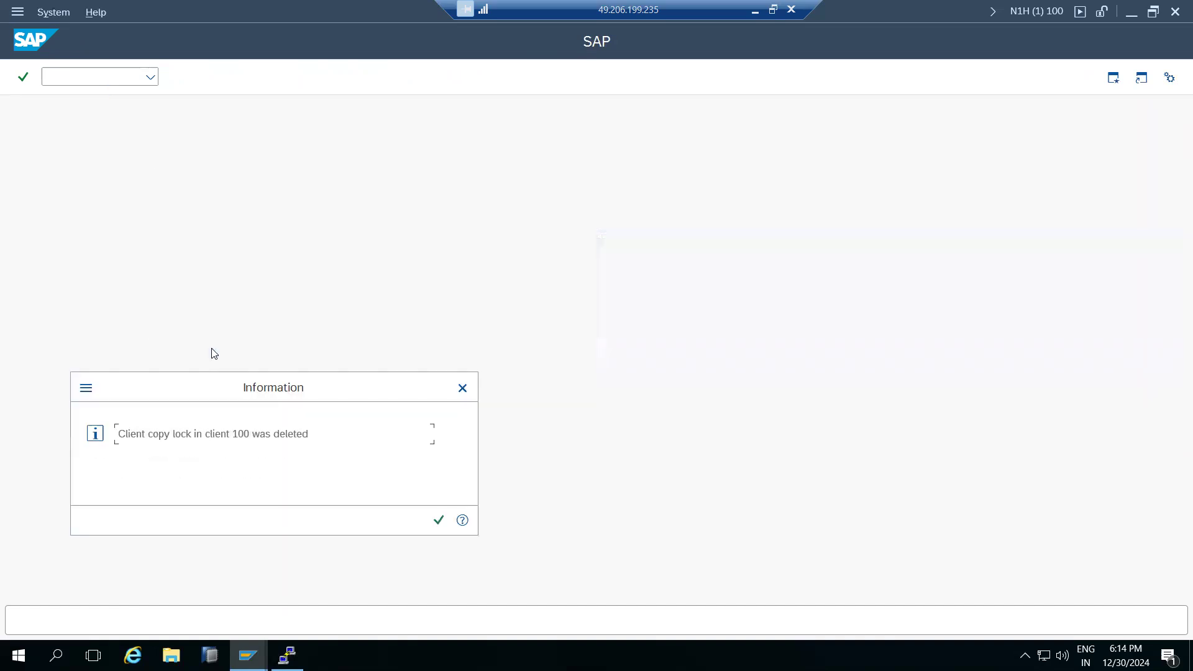
click(438, 520)
Review the Canceled SAP_CUST copy log, then reopen client copy with /nsccl.
double_click(191, 177)
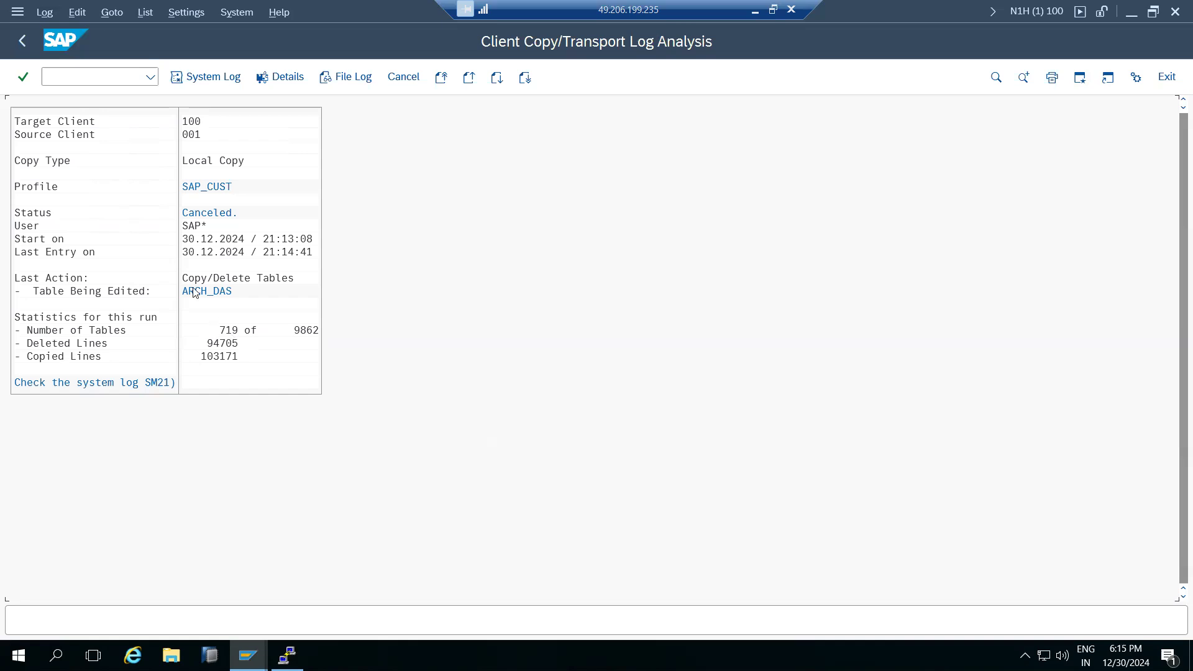
click(22, 41)
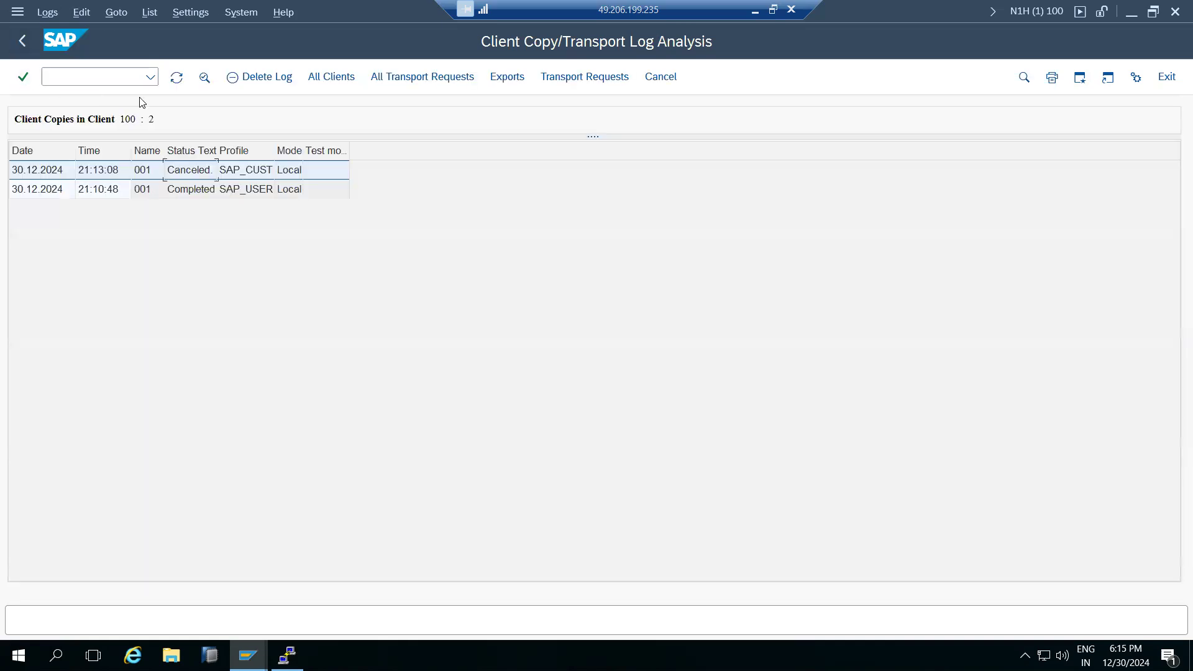
key(F3)
click(82, 78)
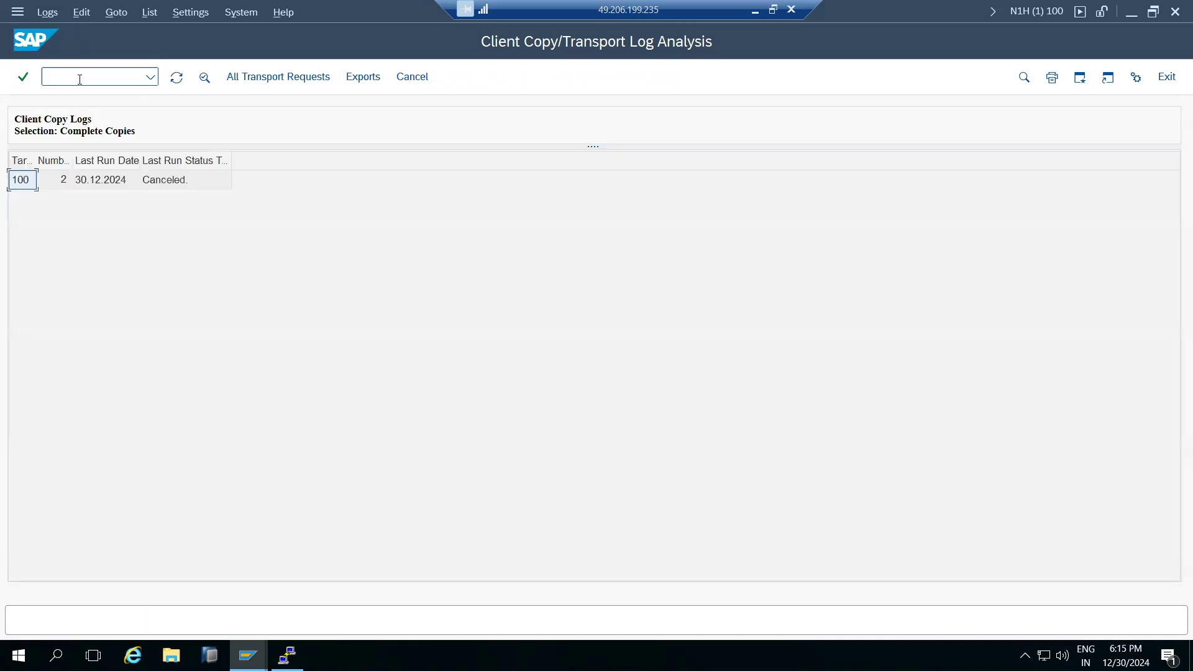
text(/nsccl)
key(Return)
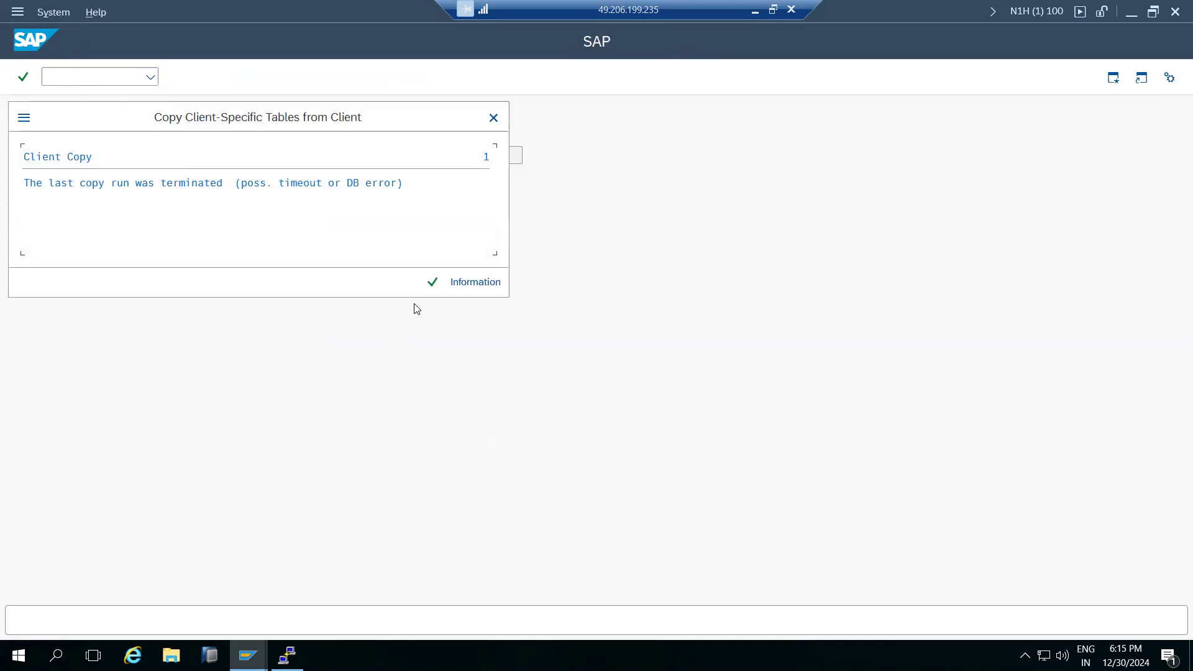
Schedule an immediate background copy 001→100 with profile SAP_USER and Restart Mode off.
click(433, 283)
click(88, 236)
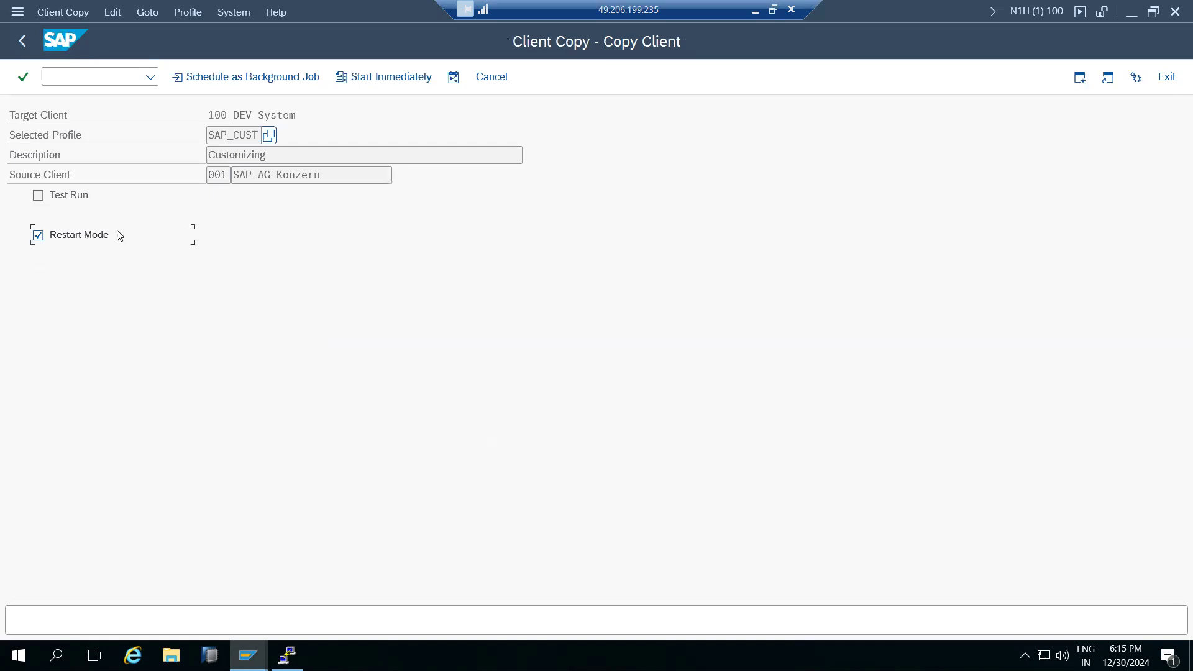
click(268, 135)
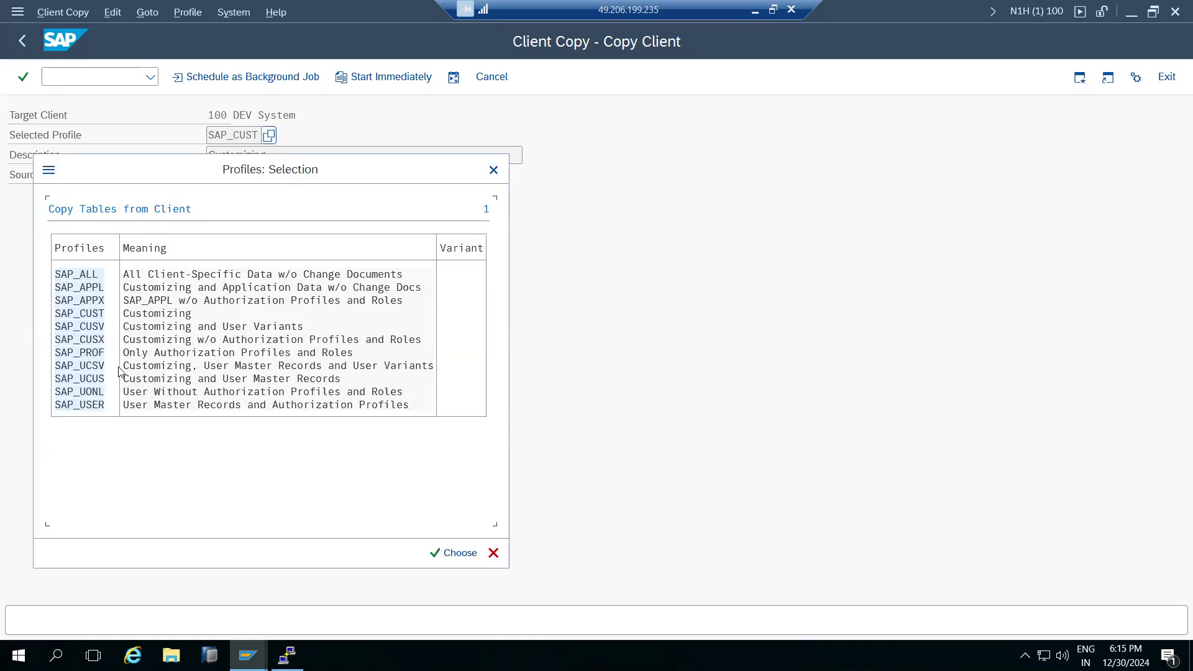
double_click(95, 407)
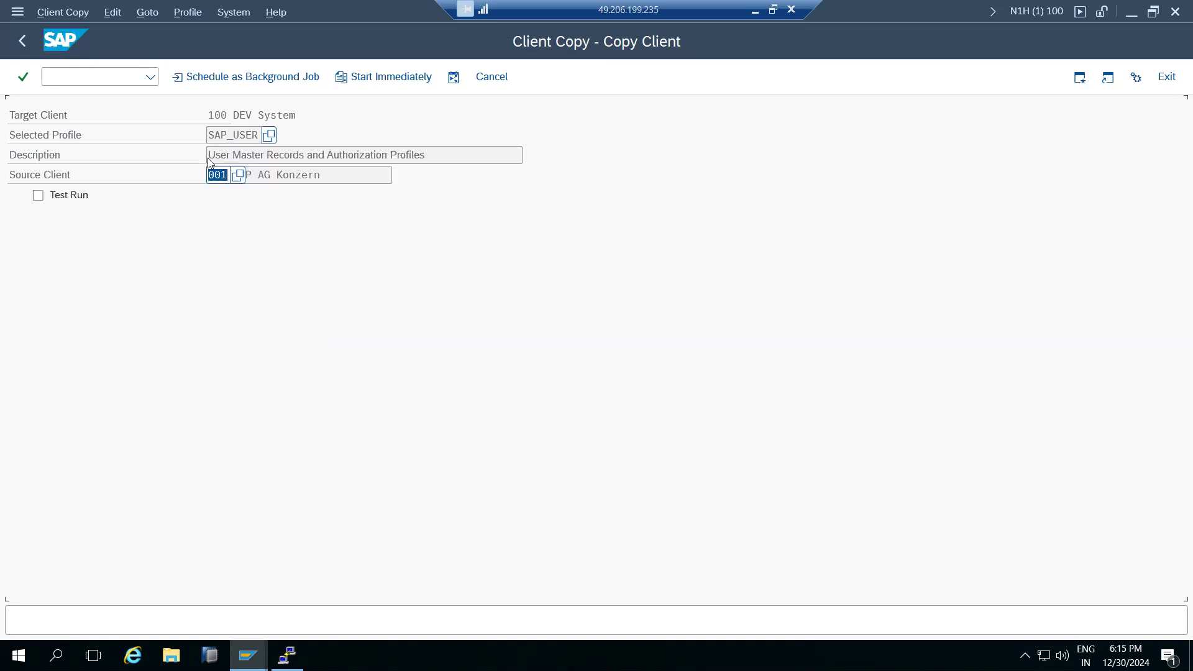
click(221, 78)
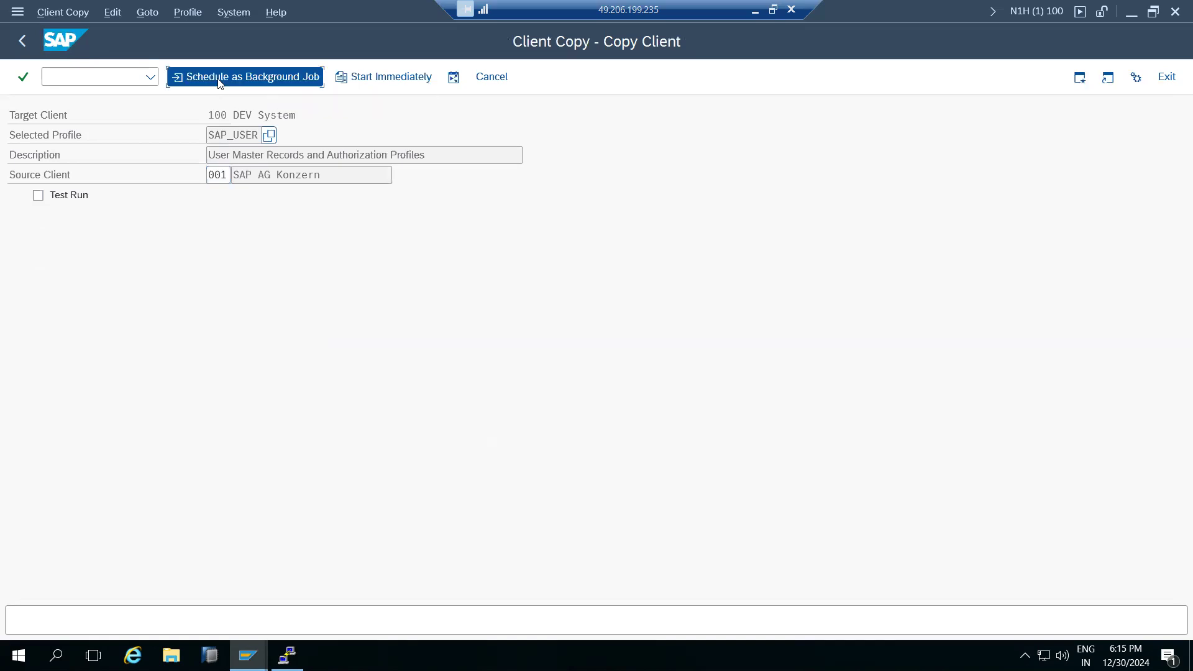
click(53, 236)
click(181, 79)
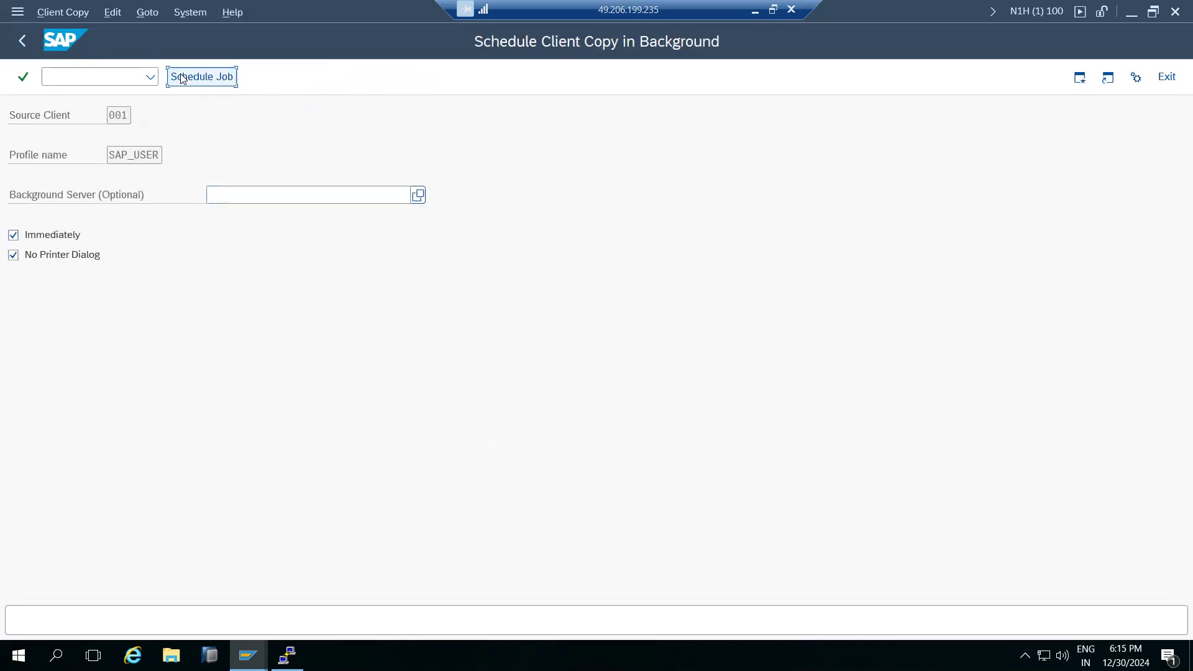
click(279, 513)
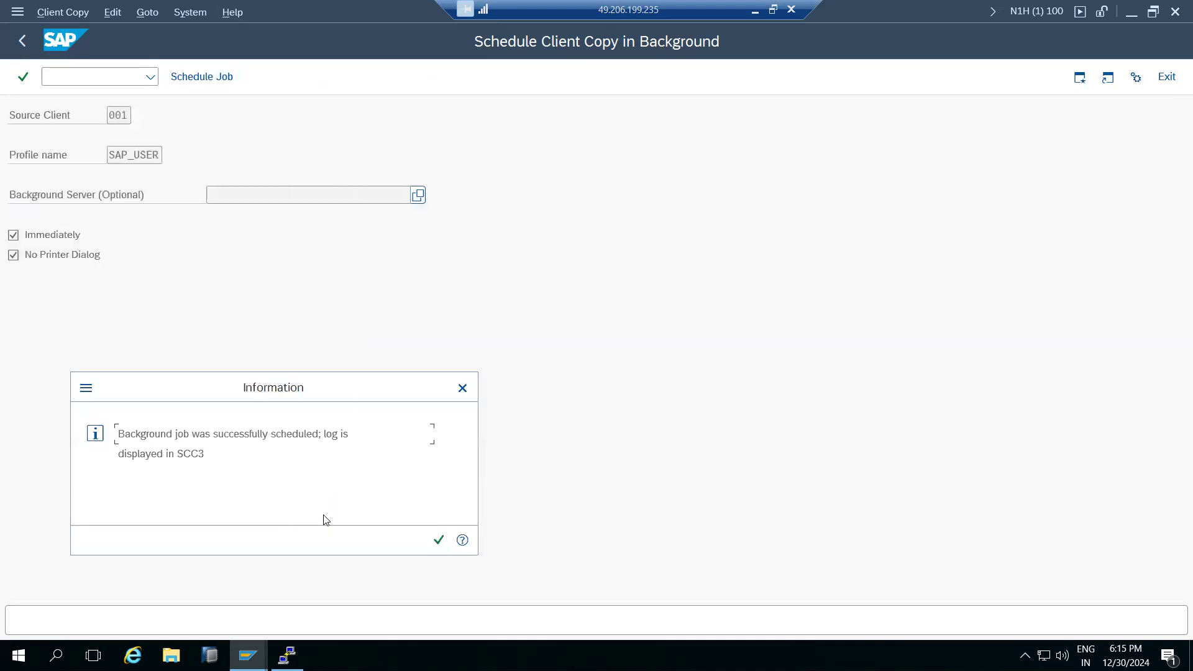
click(437, 541)
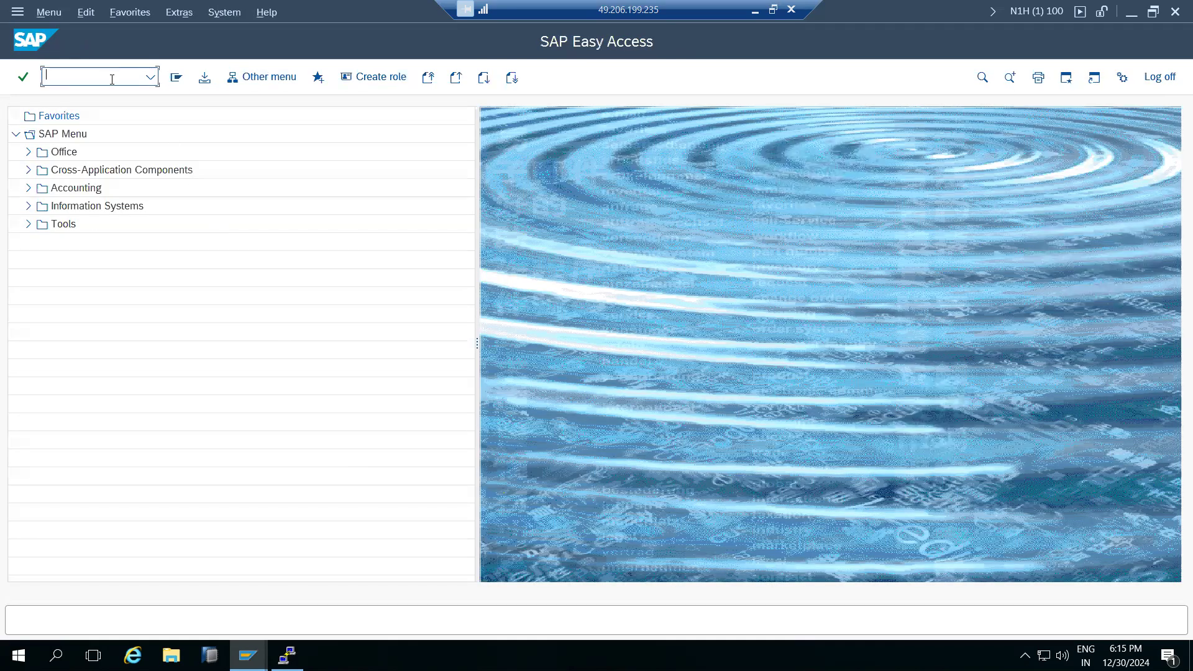
Check in SM37 that the SAP_USER client copy job finished.
click(112, 79)
text(sm37)
key(Return)
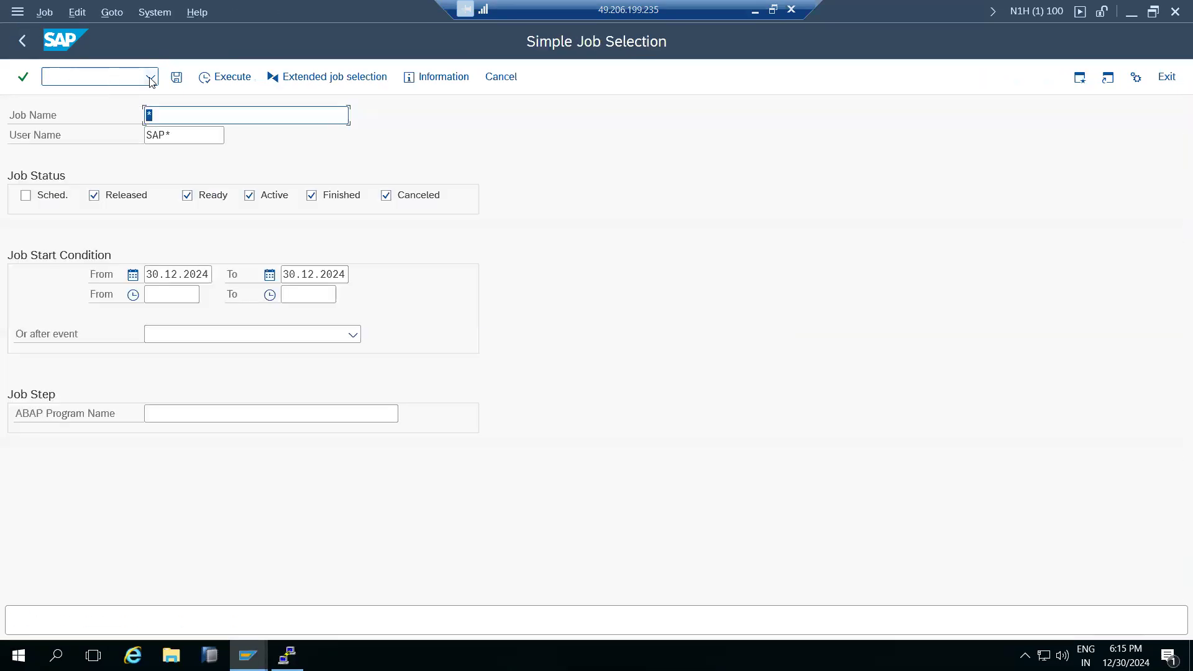
click(207, 77)
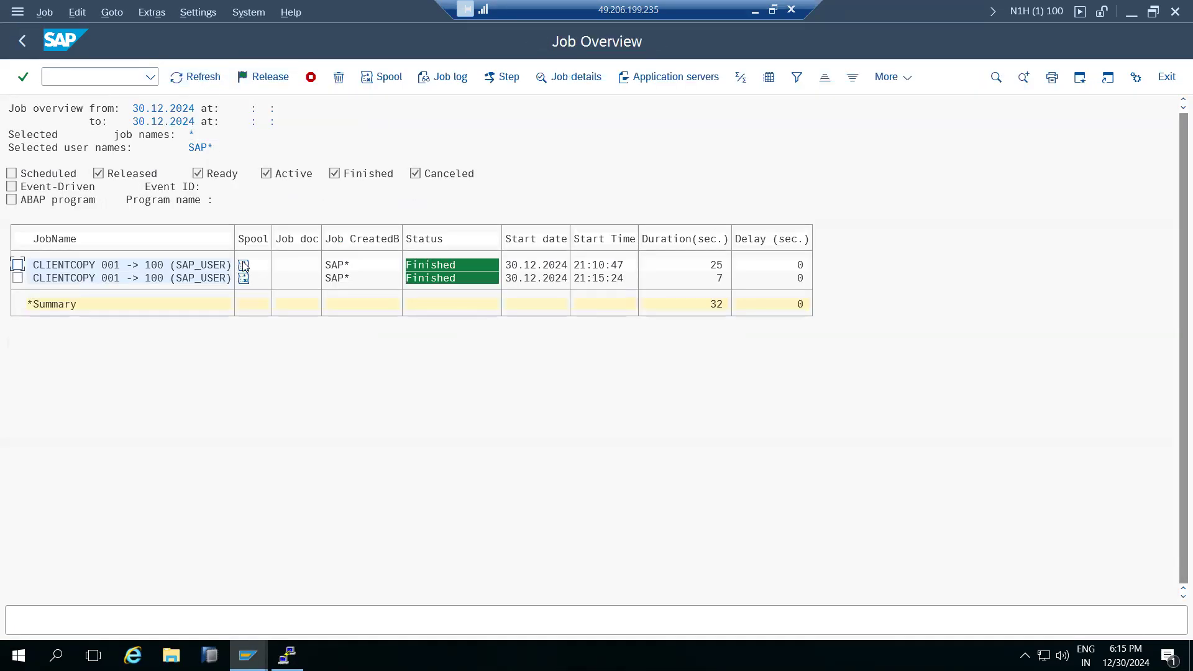
Confirm in SCC3 the SAP_USER copy into 100 Completed with 103 of 103 tables.
click(69, 78)
text(/nscc3)
key(Return)
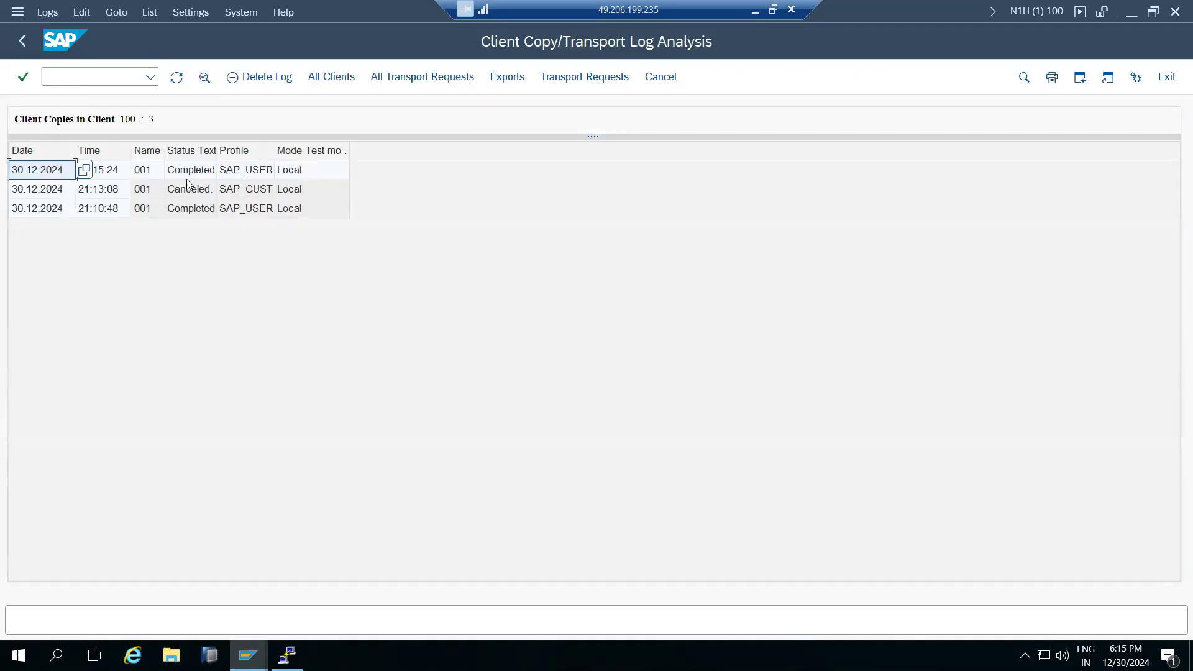
double_click(191, 178)
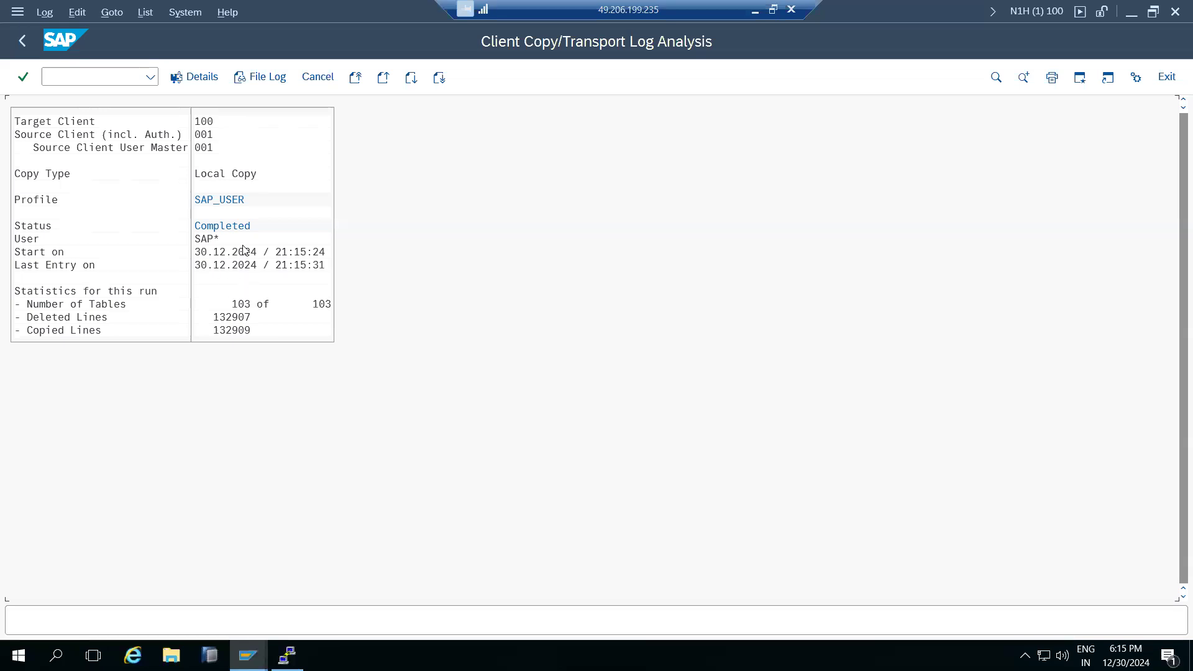
click(21, 41)
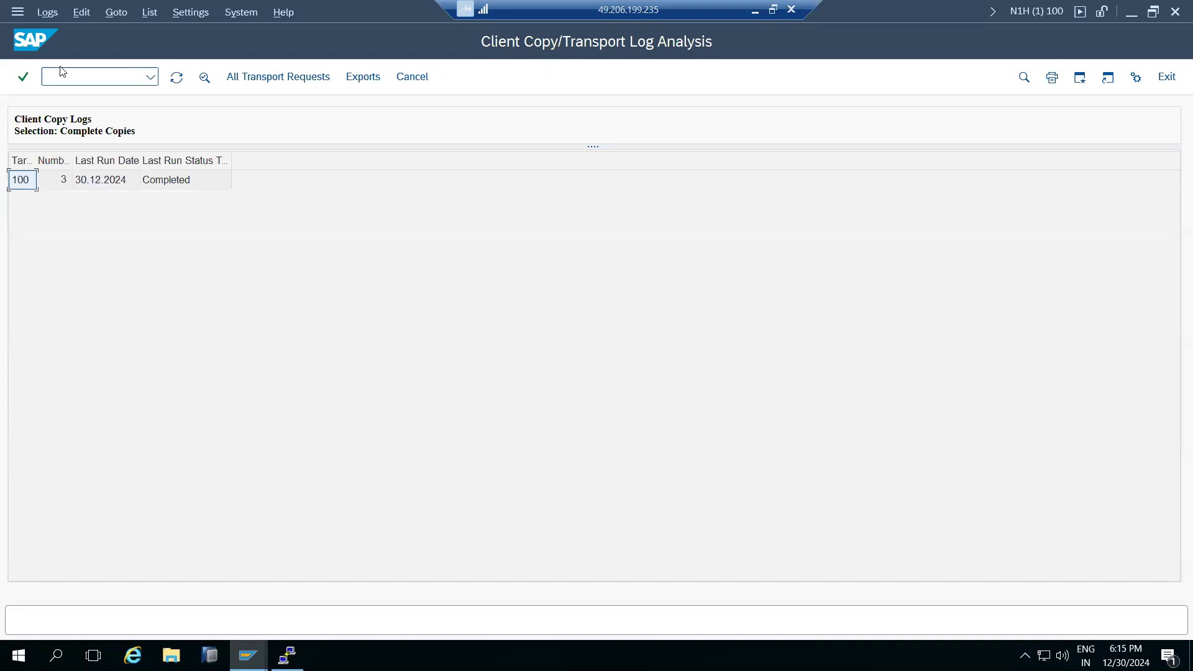
click(413, 77)
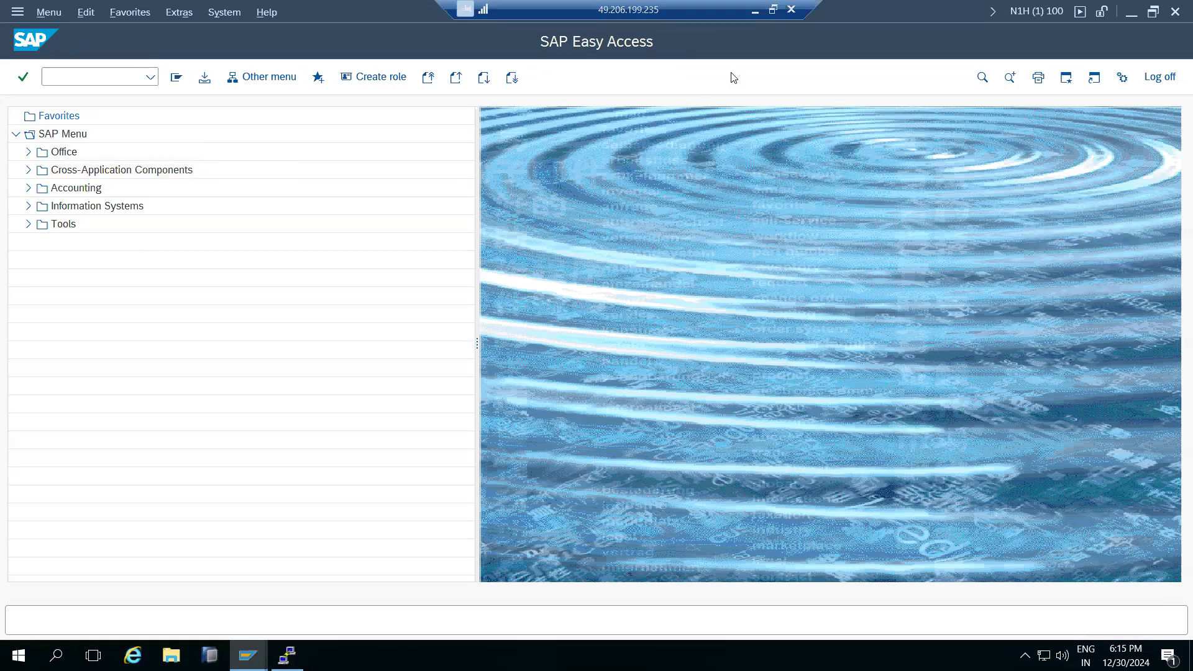
Minimize the remote desktop session to reveal the Paint client-copy notes.
click(755, 11)
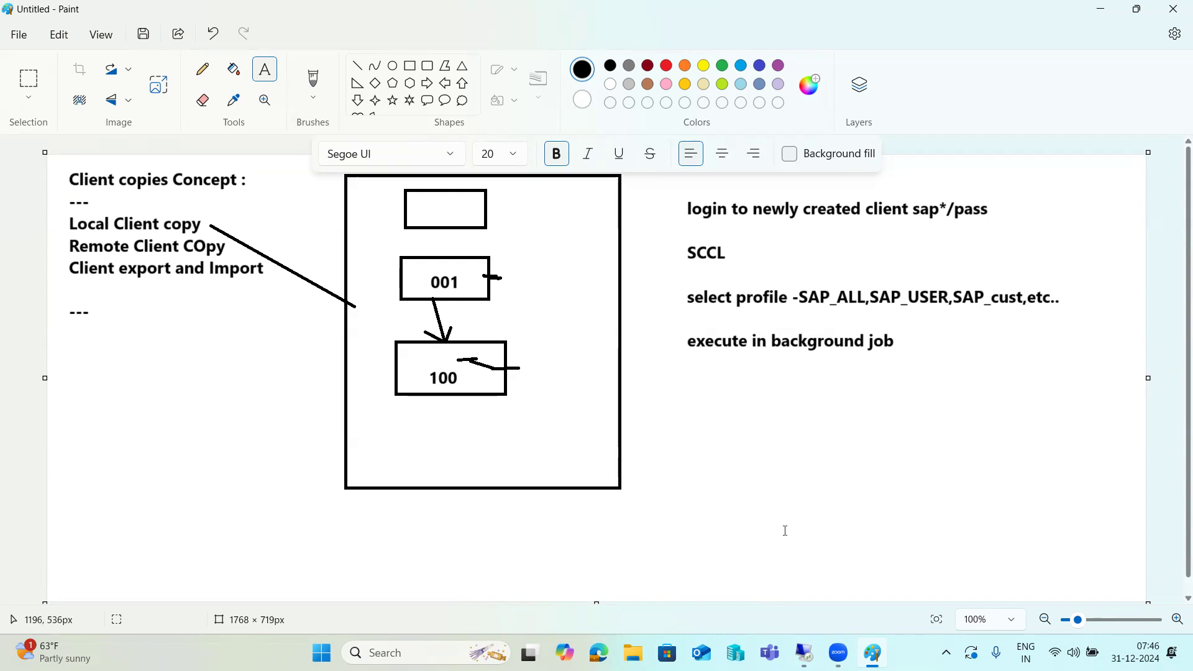
Bring the remote SAP session back and place the cursor in the command field.
click(804, 653)
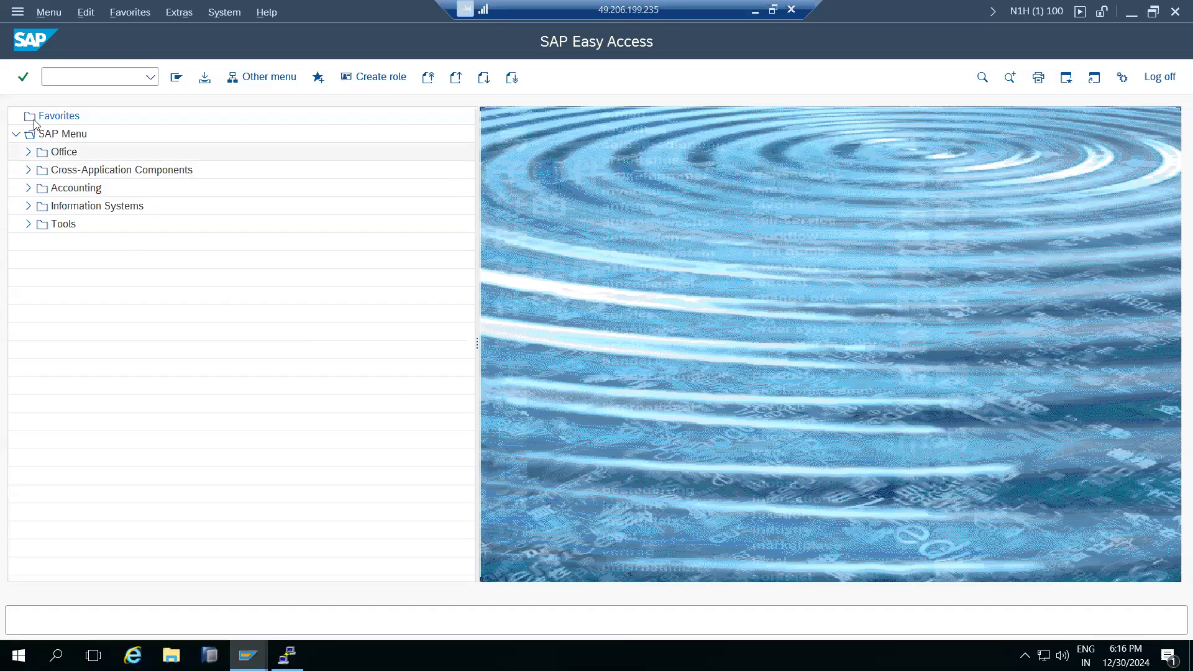
click(74, 78)
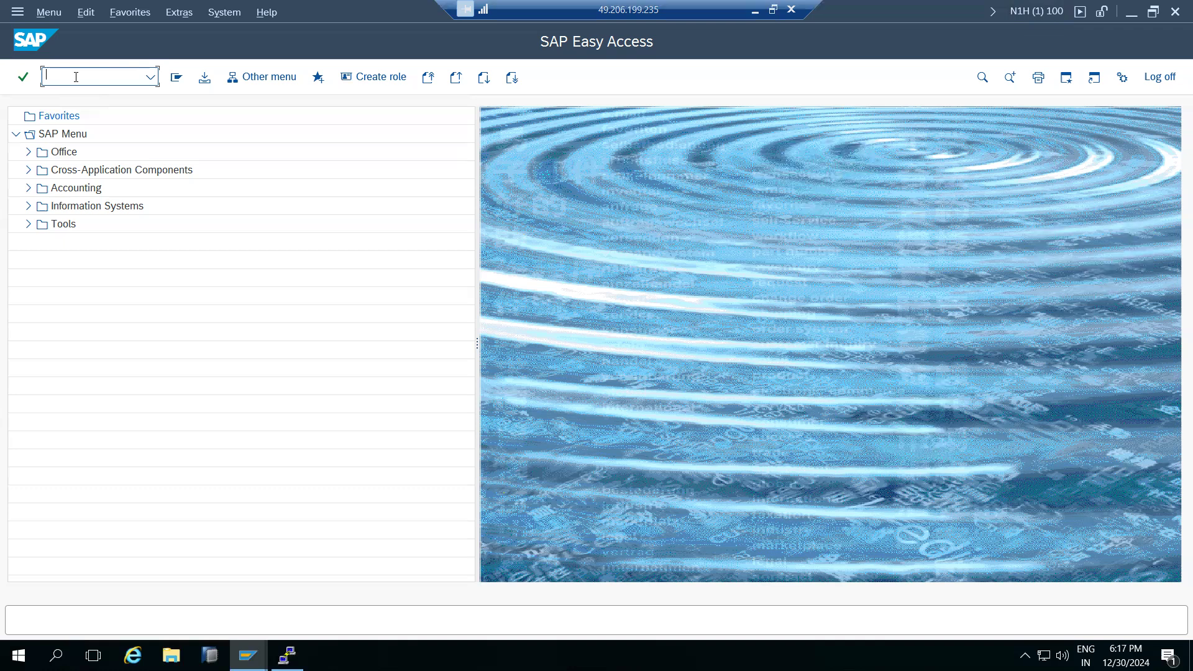
Minimize the remote session and draw a new rectangle below the 100 box in Paint.
click(755, 11)
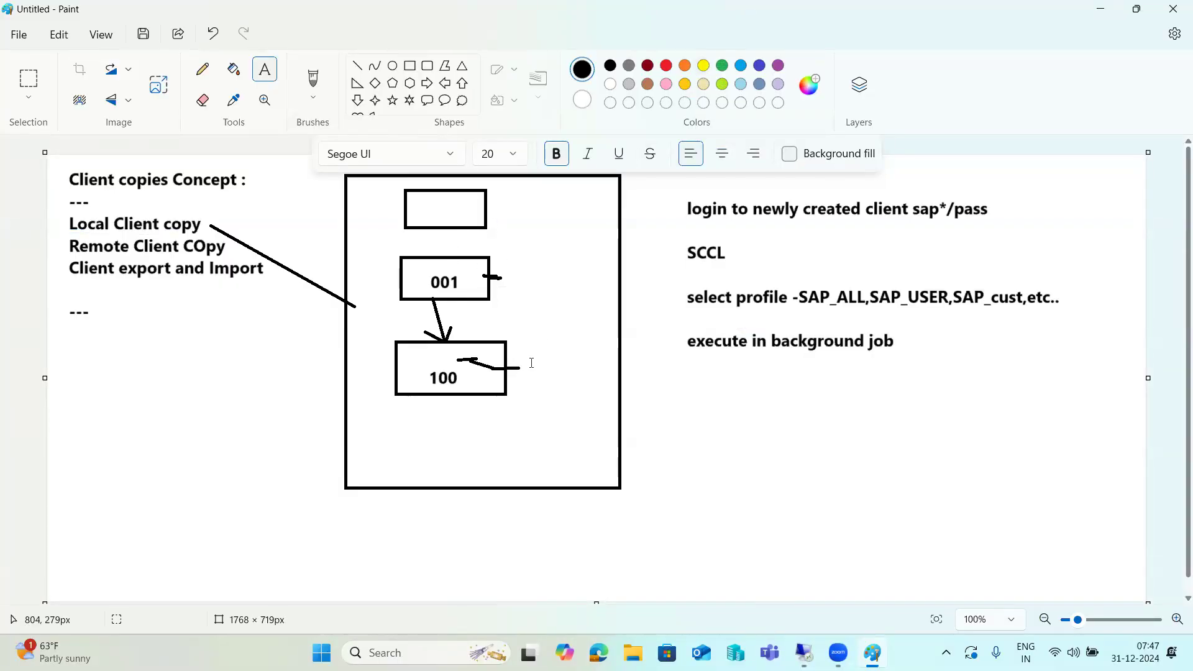
click(411, 66)
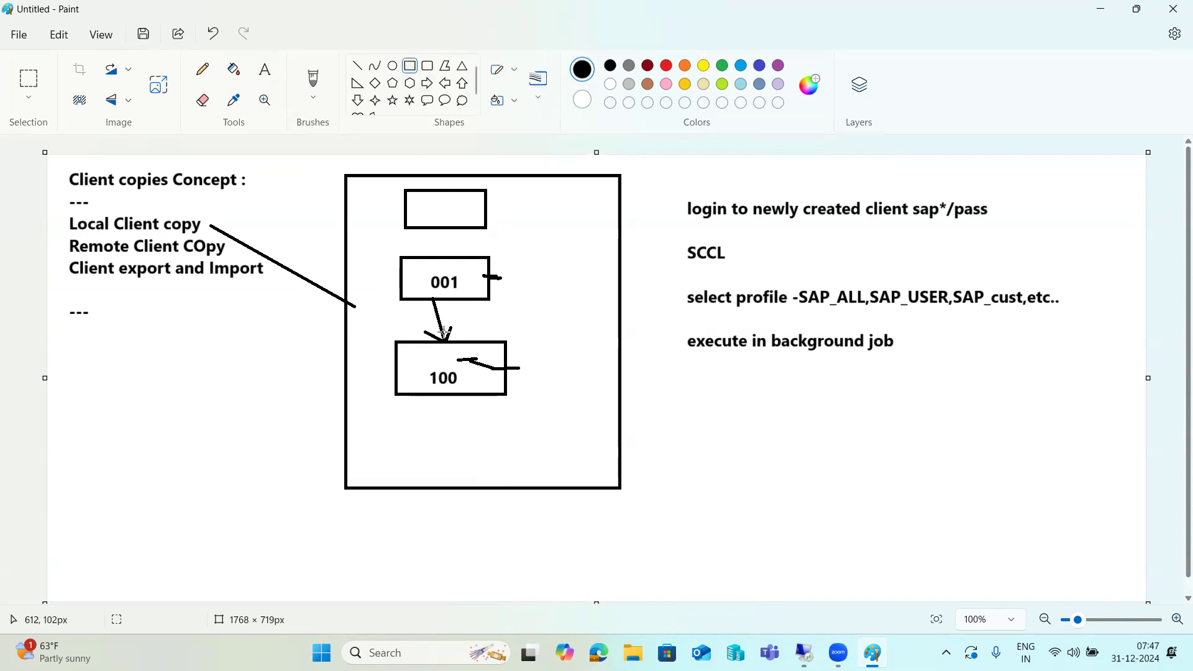
drag(407, 421, 509, 463)
Draw connector lines into the new box from the 100 box, the top box and the login notes.
click(357, 66)
drag(452, 382, 462, 444)
drag(462, 224, 478, 458)
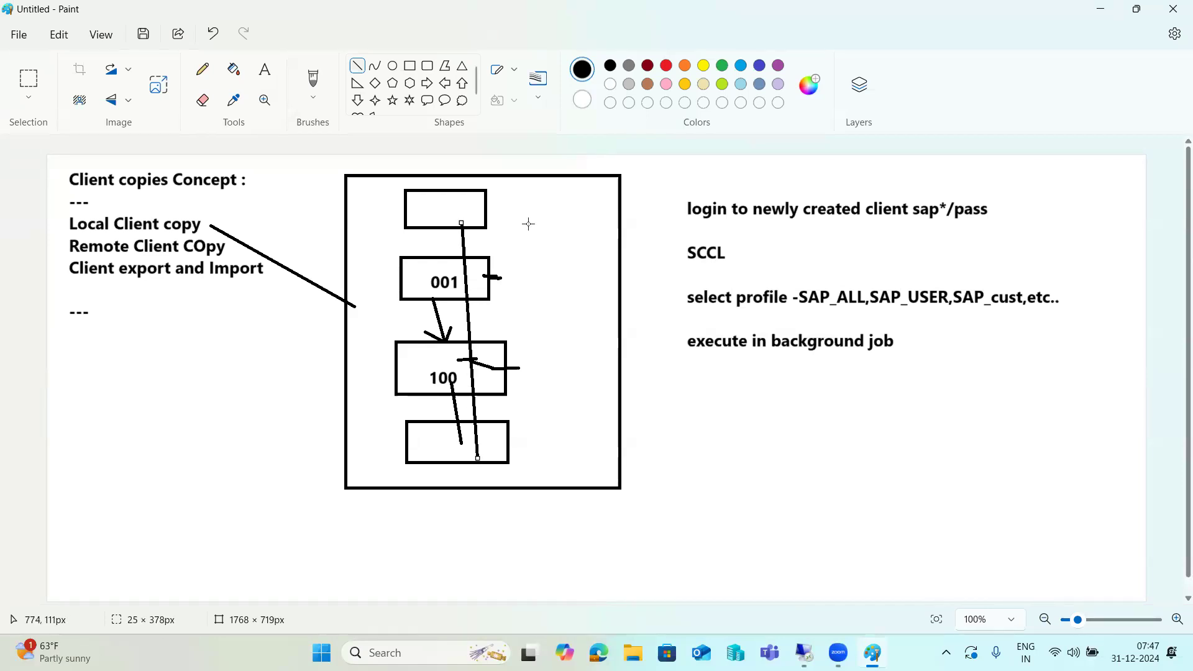
drag(676, 213, 651, 262)
mouse_move(603, 323)
mouse_down()
mouse_move(508, 435)
mouse_move(506, 418)
mouse_move(509, 435)
mouse_up()
Underline SCCL, SAP_USER, SAP_cust and background in the notes.
drag(713, 272, 729, 266)
click(790, 315)
drag(790, 315, 795, 316)
drag(930, 317, 1061, 318)
drag(769, 357, 834, 355)
click(804, 653)
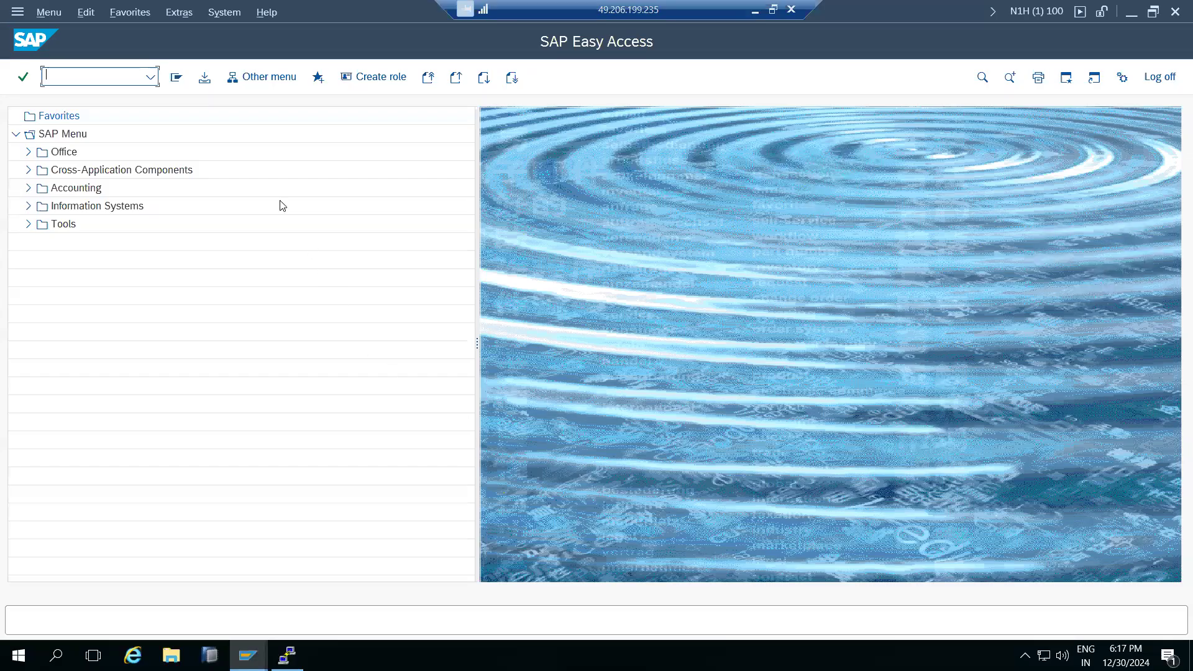
text(SCC3)
key(Return)
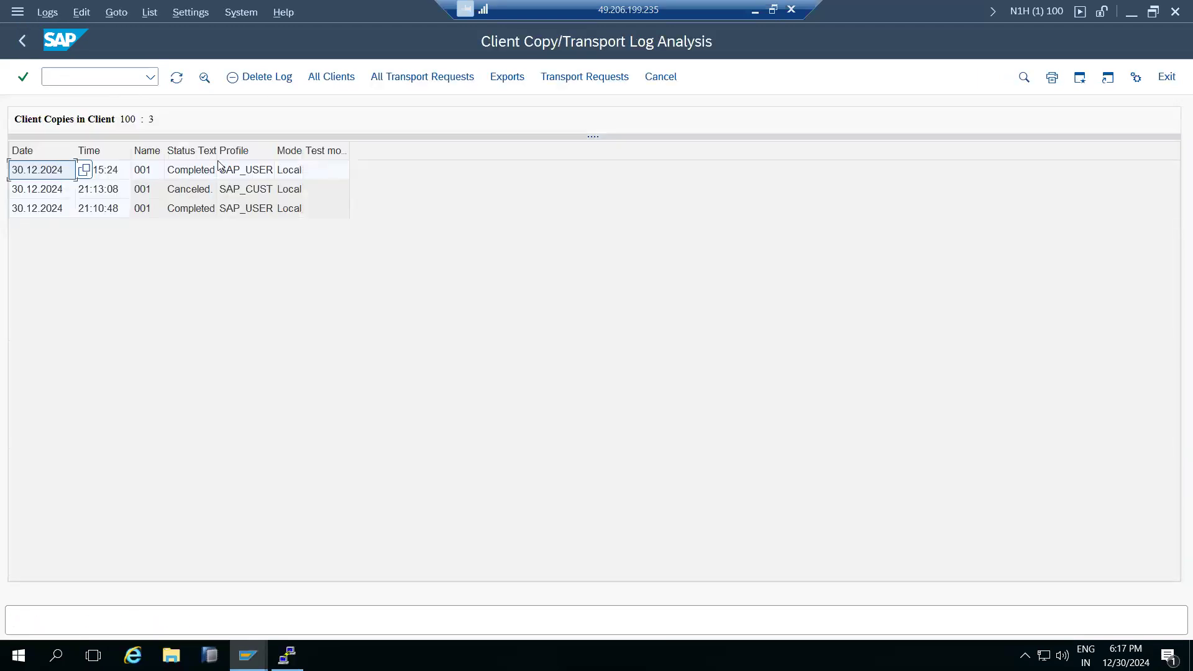
click(205, 176)
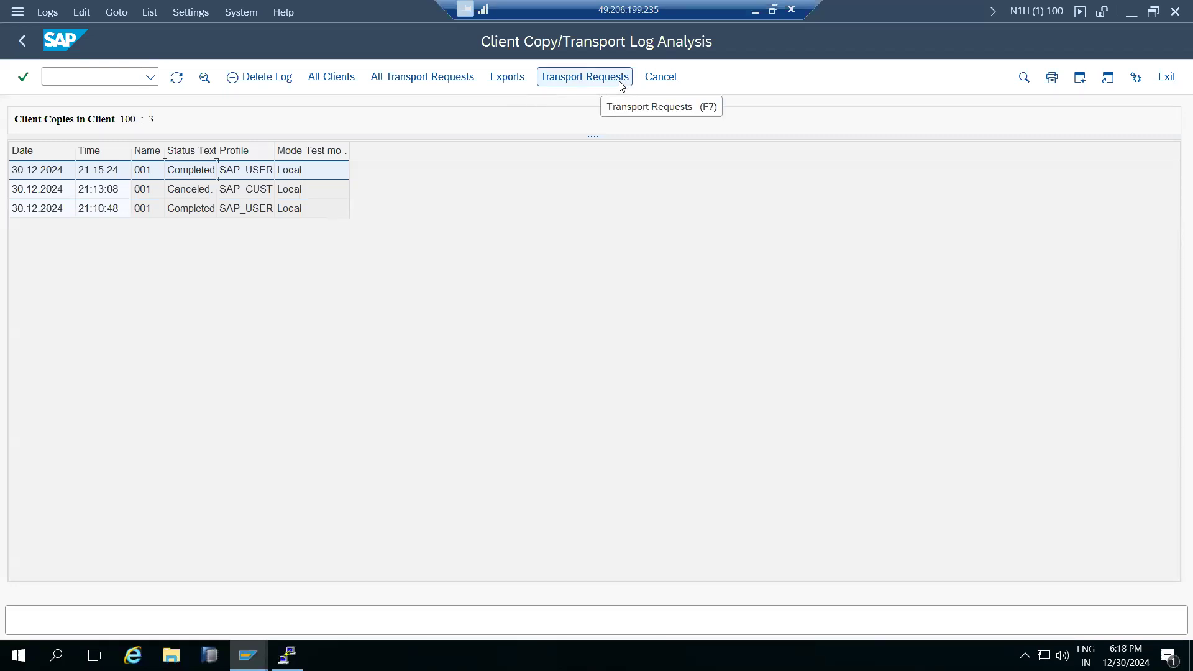
click(658, 79)
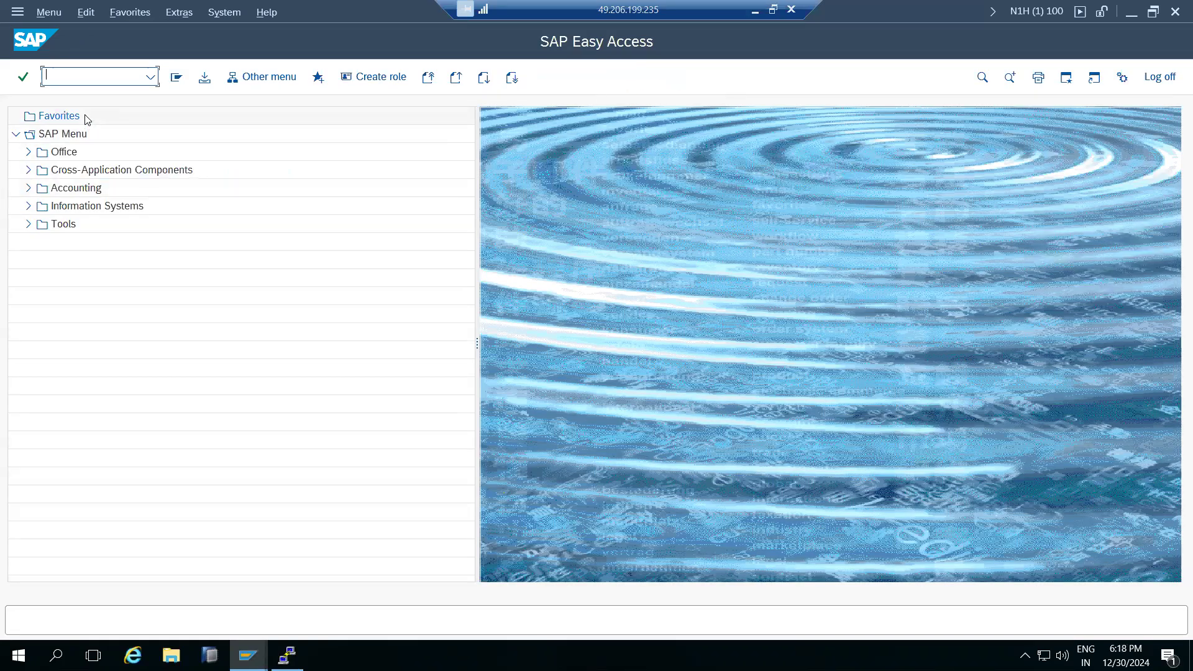
click(758, 11)
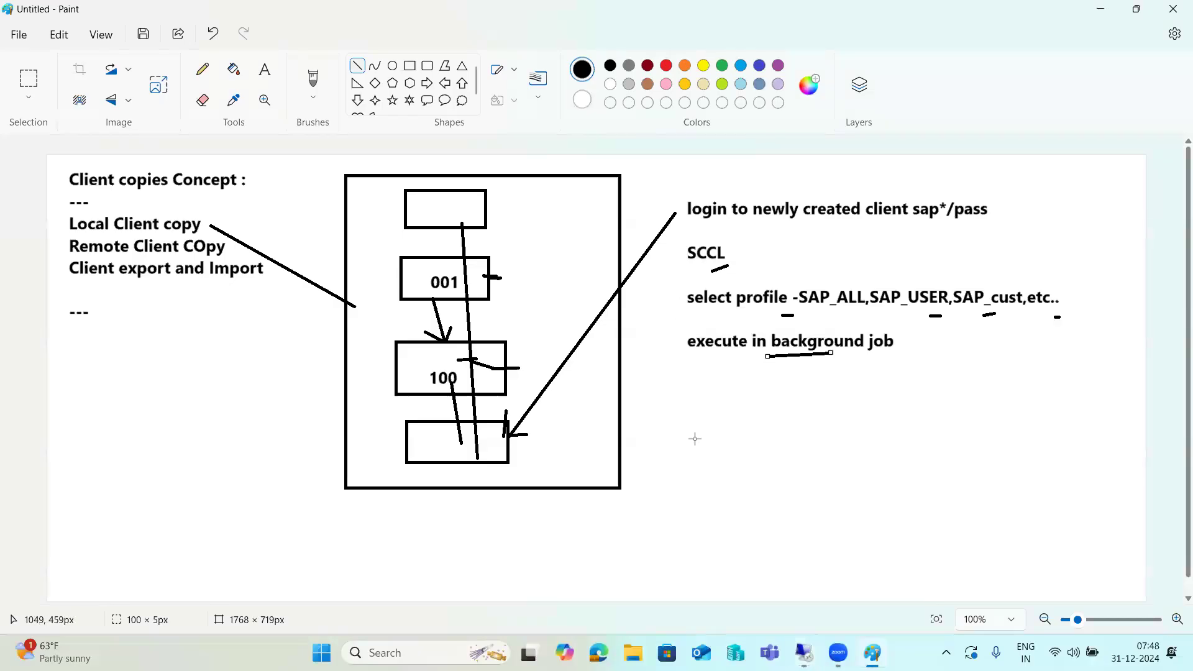
mouse_move(804, 652)
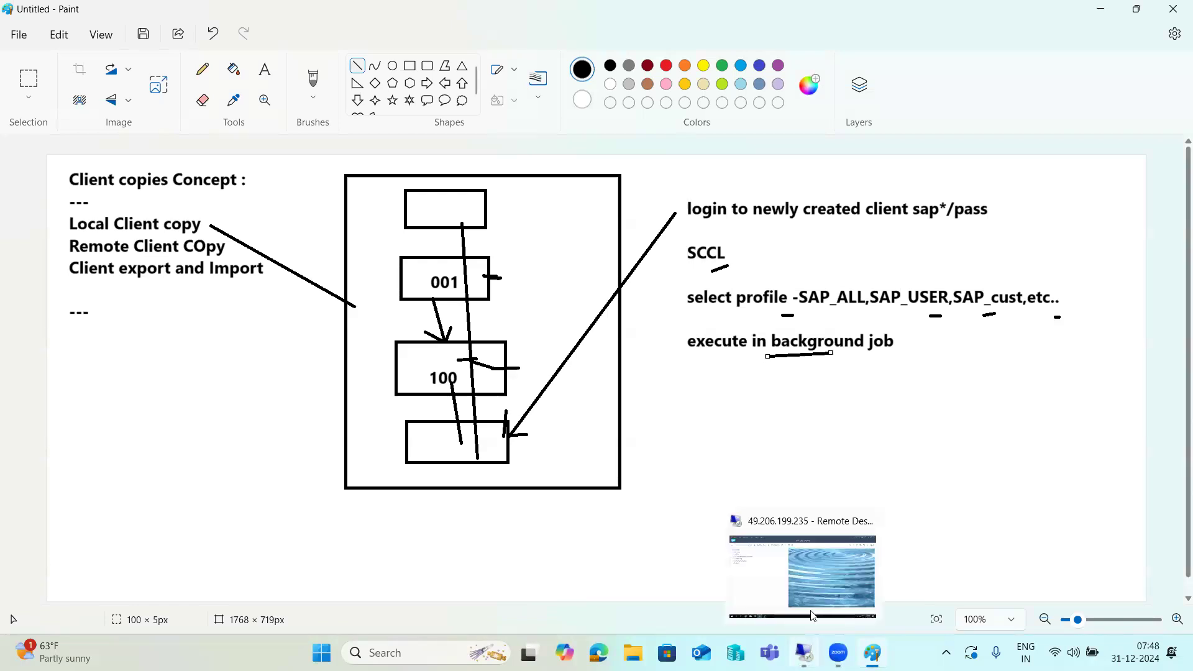
click(811, 573)
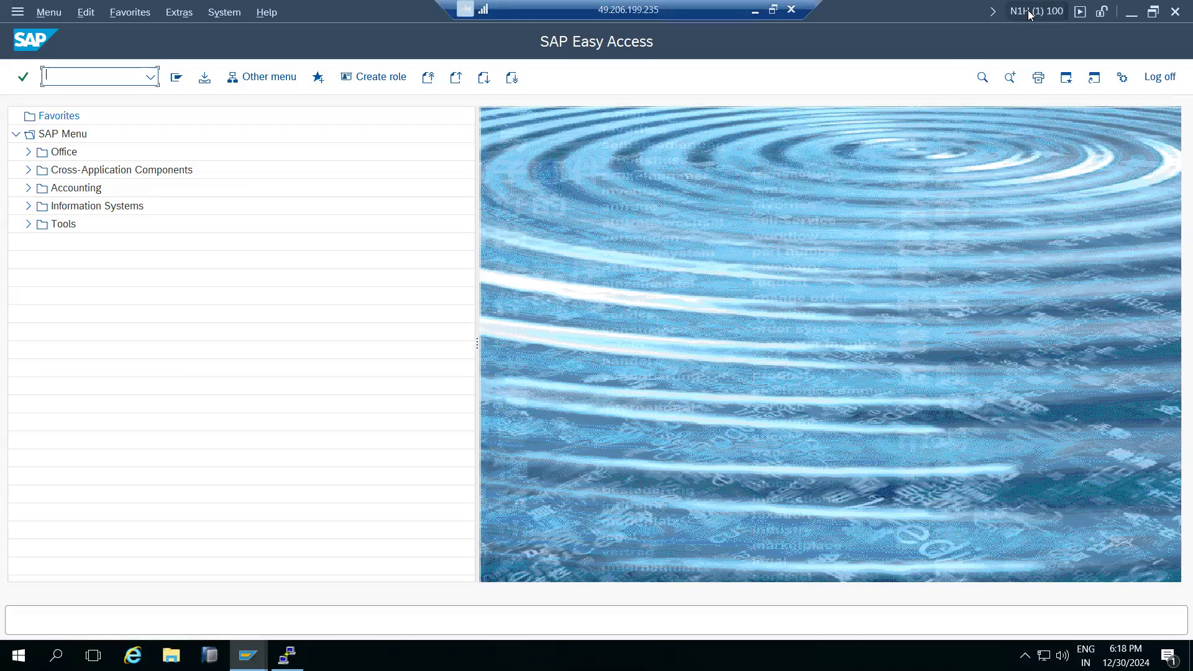
click(248, 655)
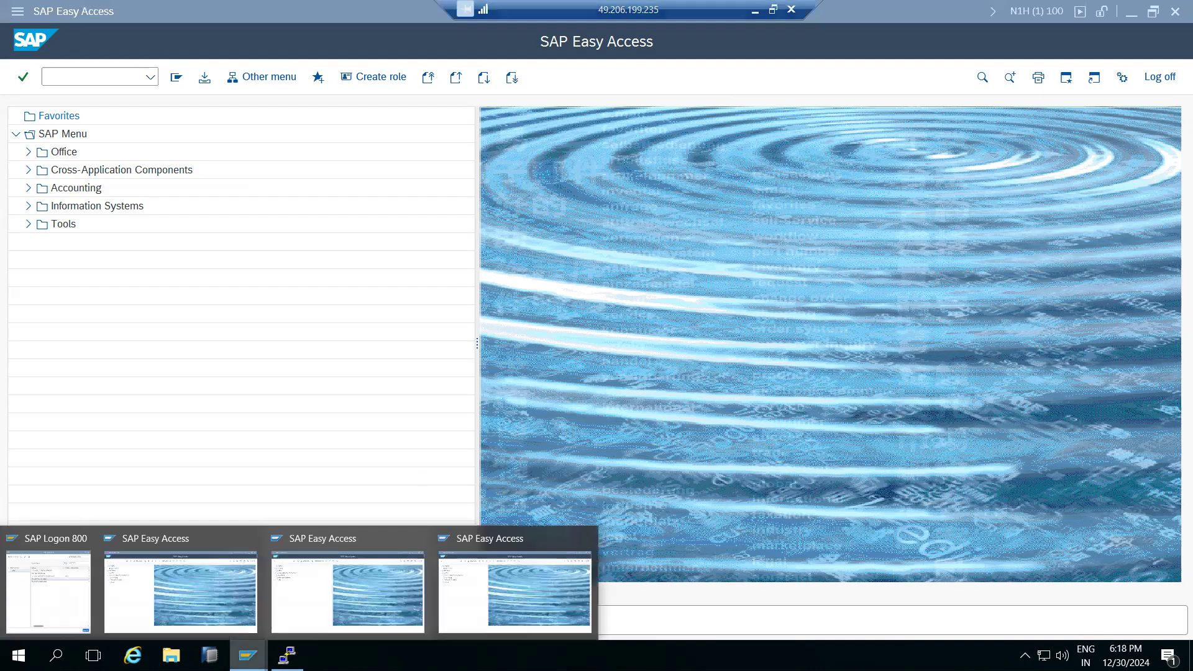
Run SCC4 in the client 001 session to list all 14 clients, then return to client 100.
click(215, 600)
text(scc4)
key(Return)
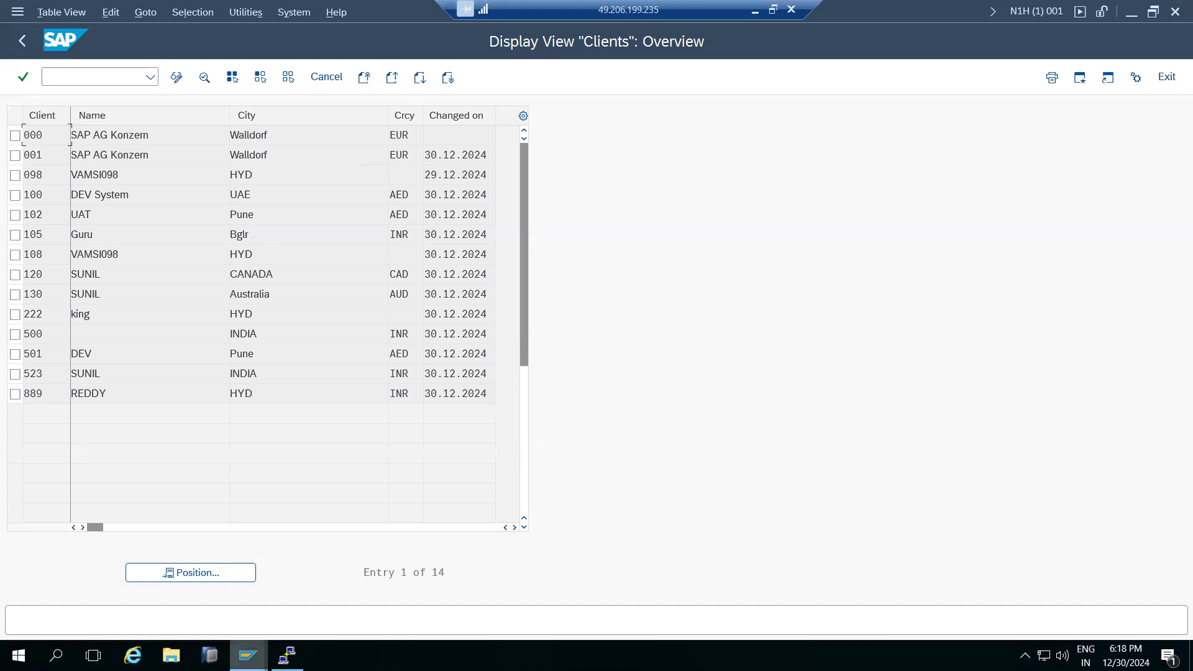
click(248, 656)
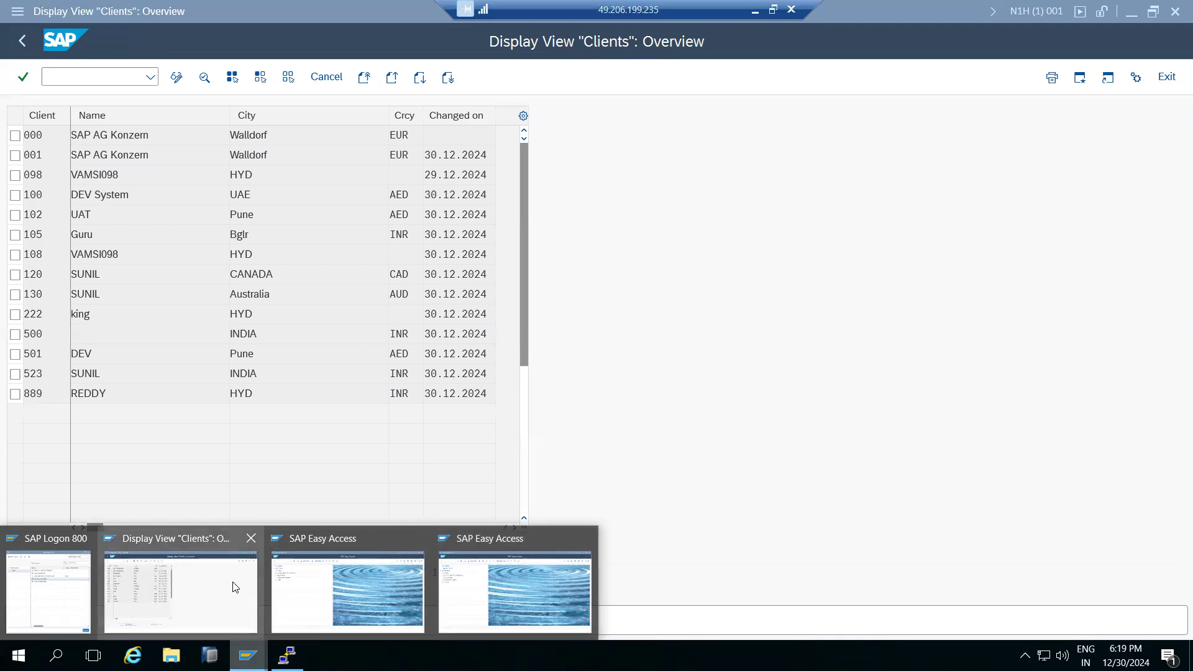
click(500, 591)
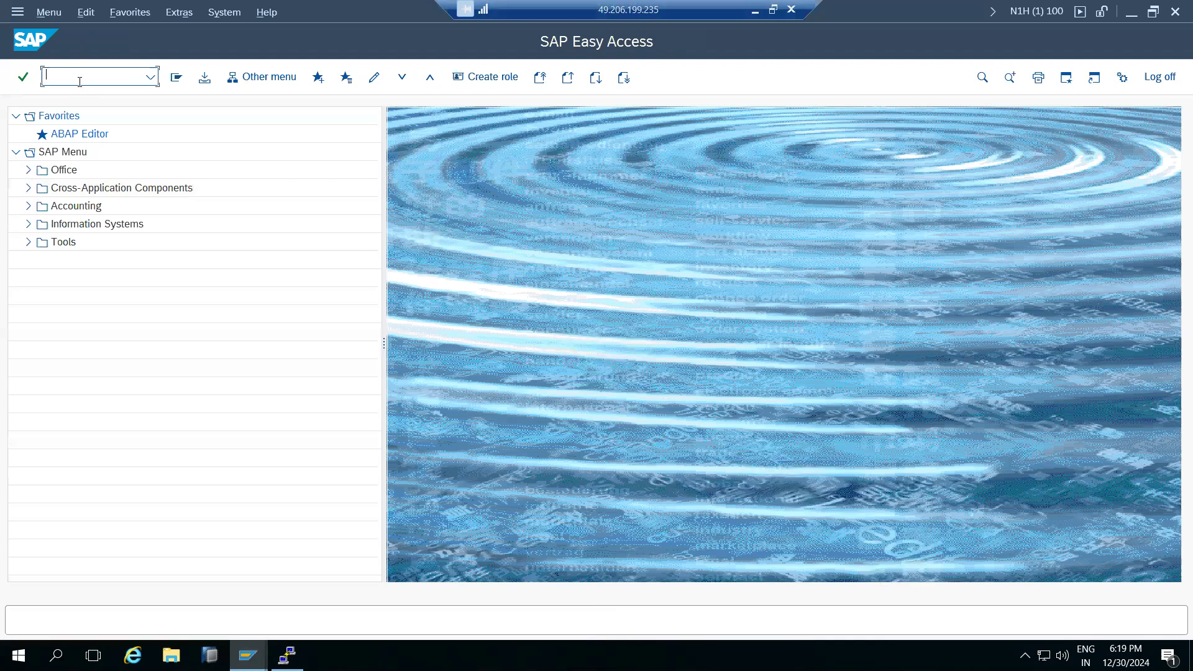
Attempt SCCL in client 100, which is refused as unauthorized, then log that session off.
text(sccl)
key(Return)
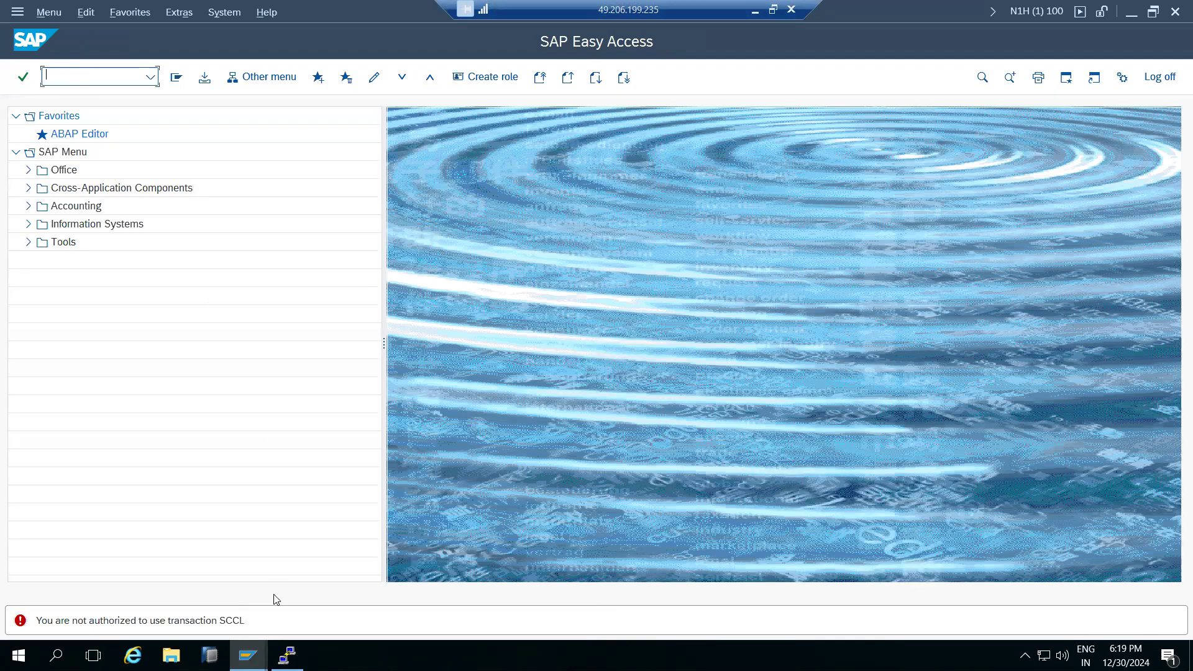
click(1175, 13)
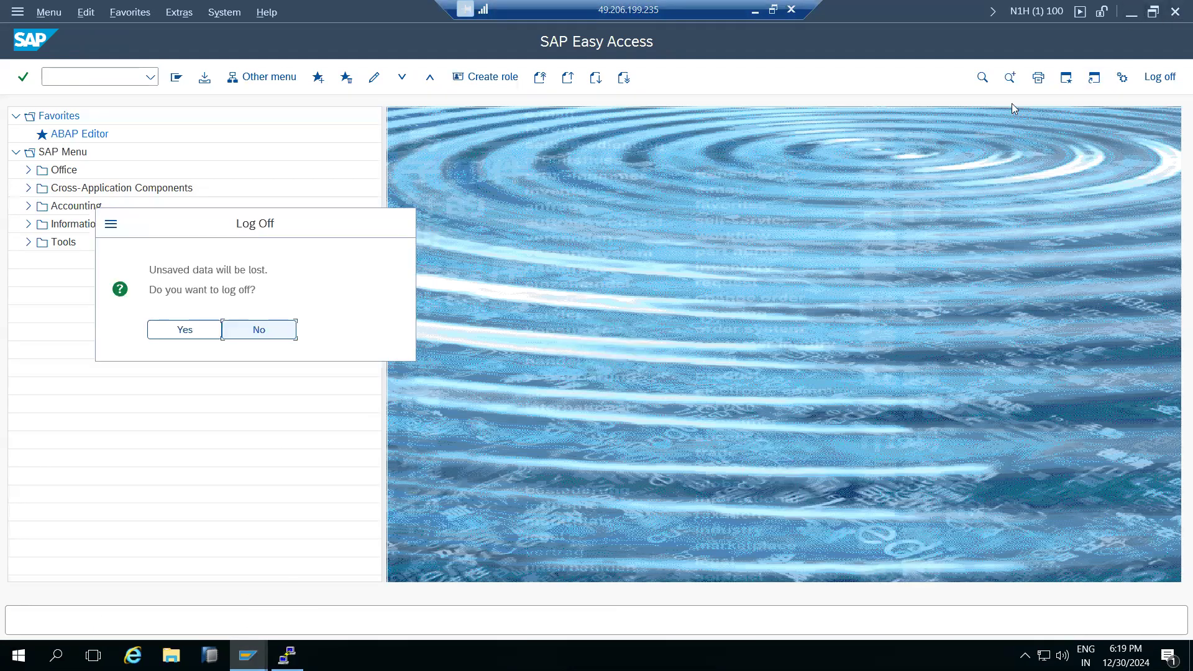
click(185, 330)
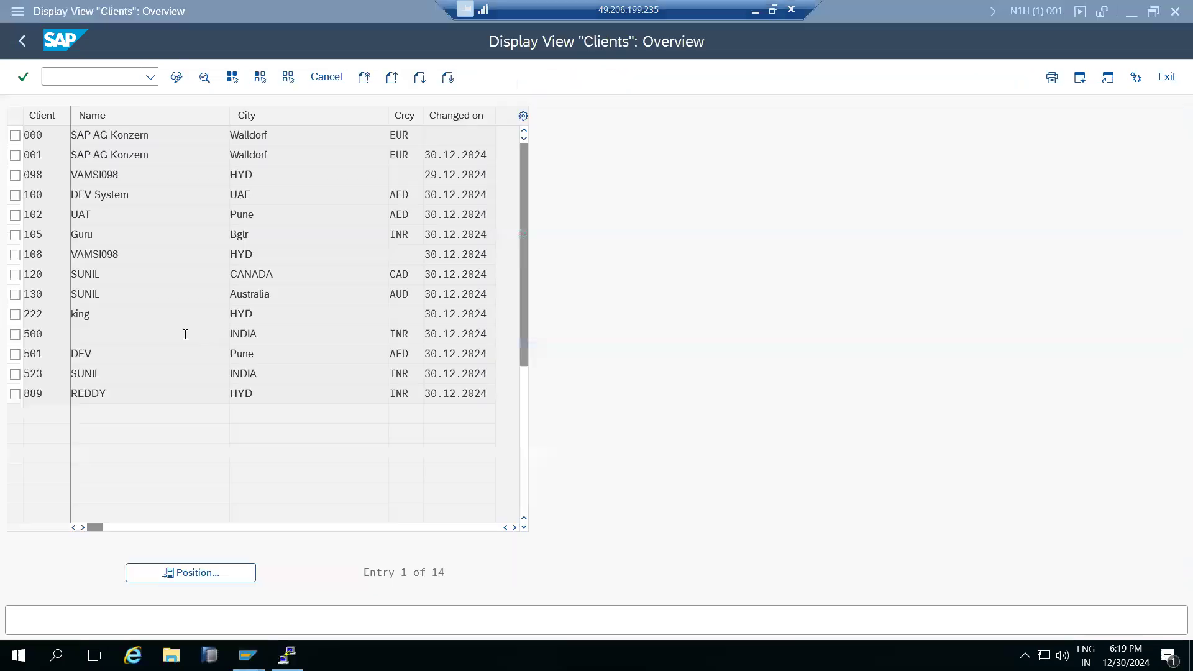
Display parameter login/no_automatic_user_sapstar in RZ11, chosen from the name history.
click(90, 79)
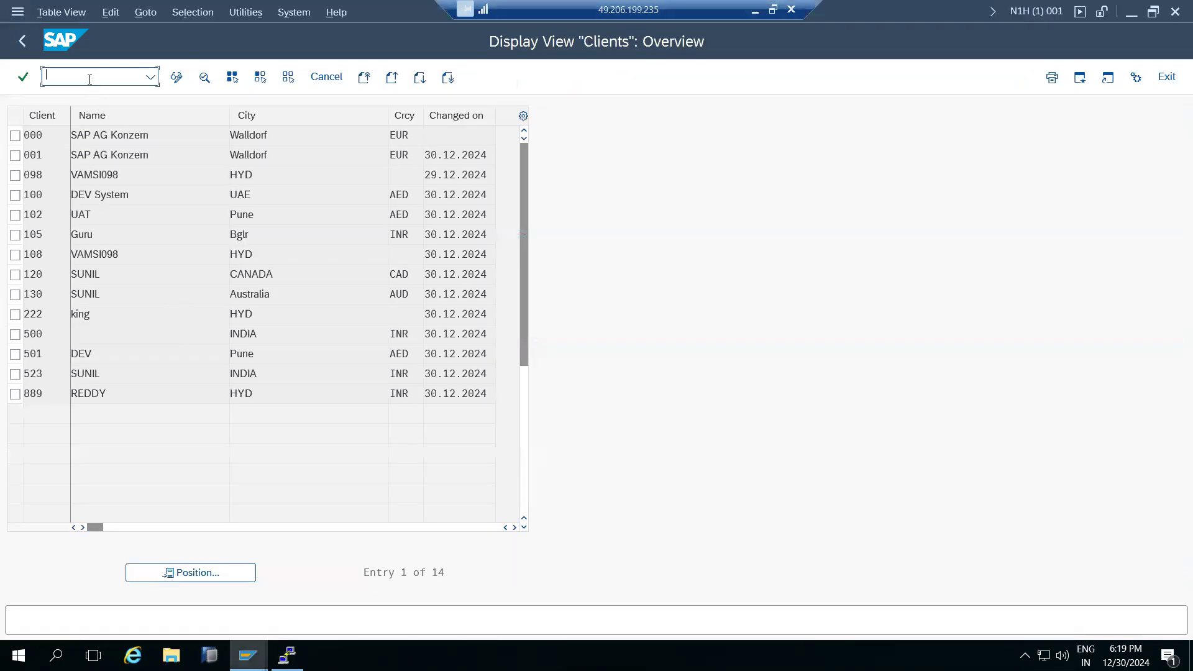
text(/nrz11)
key(Return)
click(134, 193)
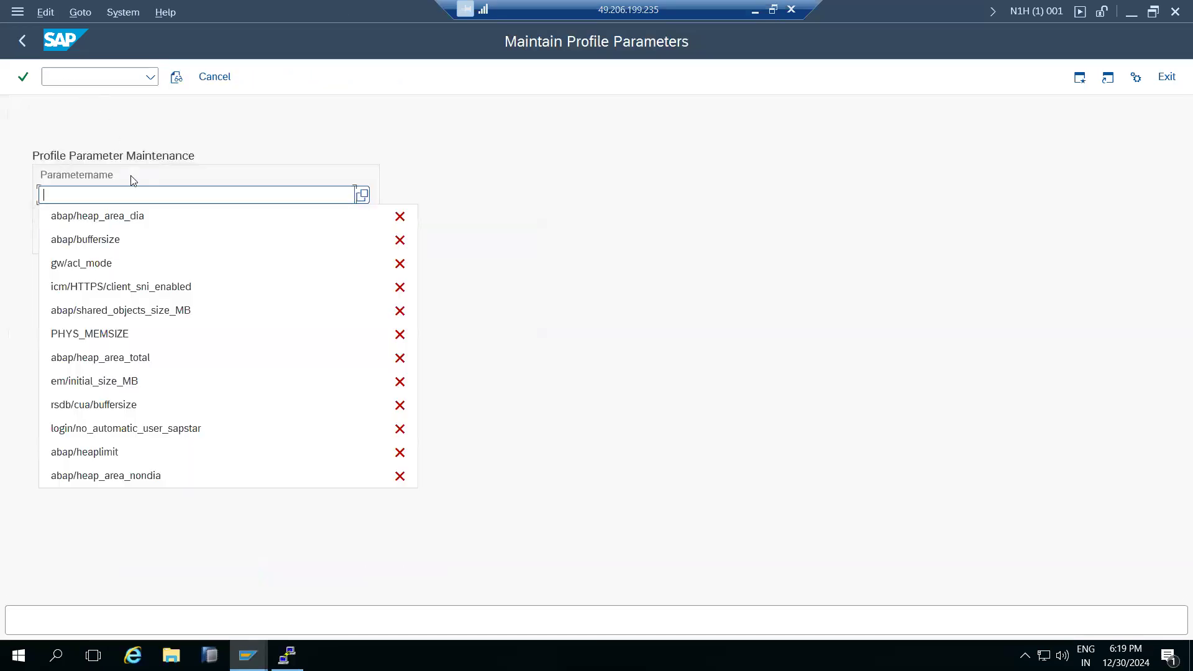
click(129, 429)
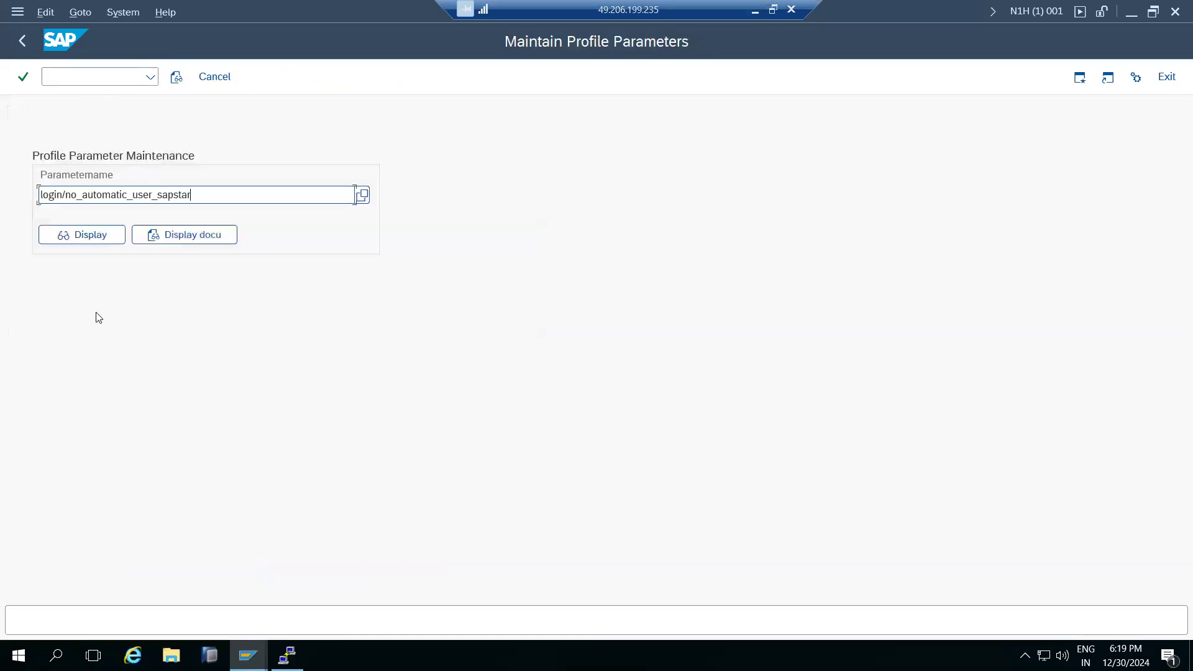
click(85, 235)
Review its current value 0, kernel default 1 and SAP* description, then return to Easy Access.
drag(603, 415, 591, 413)
click(598, 367)
drag(601, 417, 595, 423)
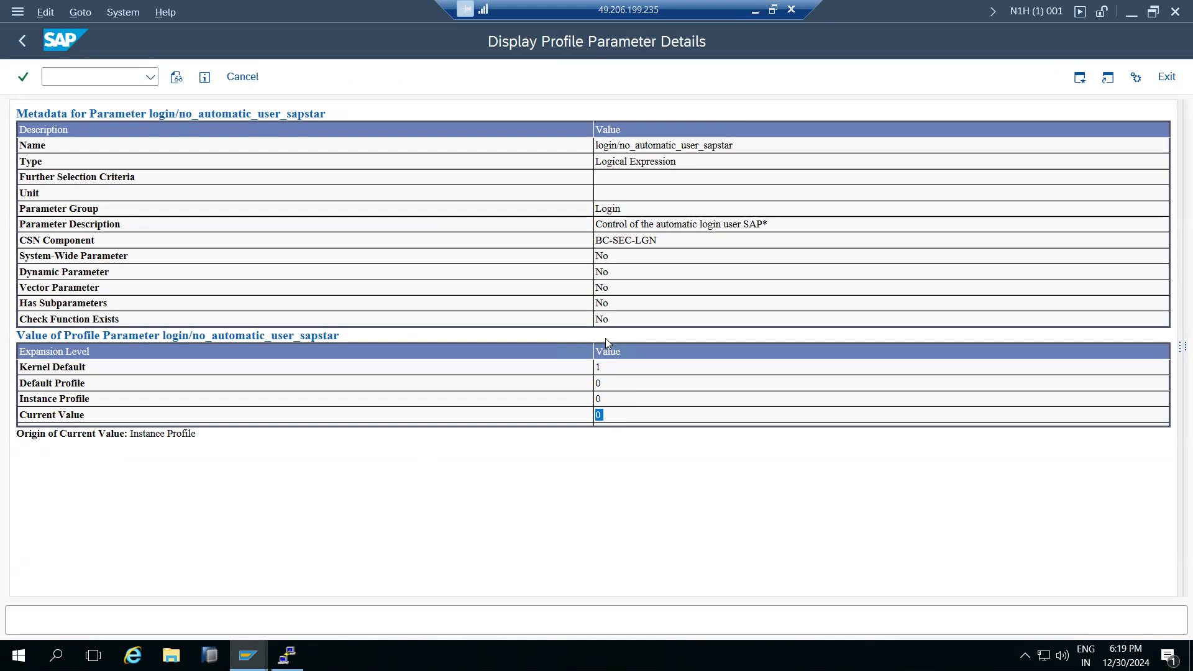
drag(742, 224, 772, 230)
double_click(599, 416)
double_click(599, 367)
drag(629, 224, 773, 225)
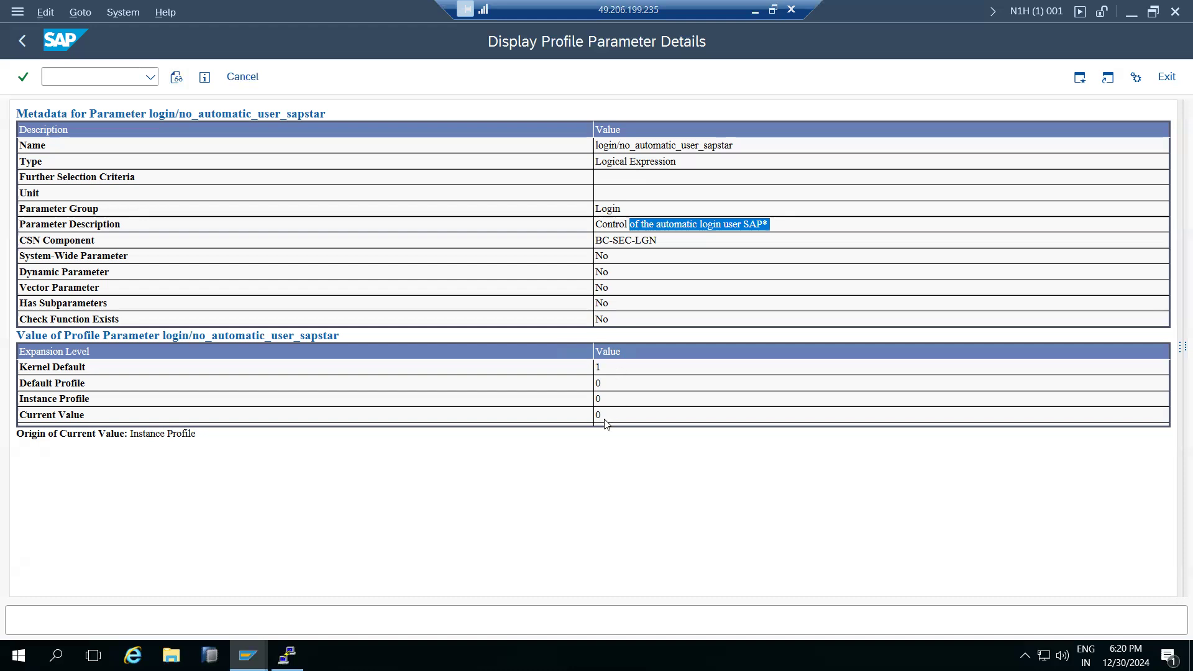
drag(608, 418, 594, 416)
drag(610, 371, 595, 368)
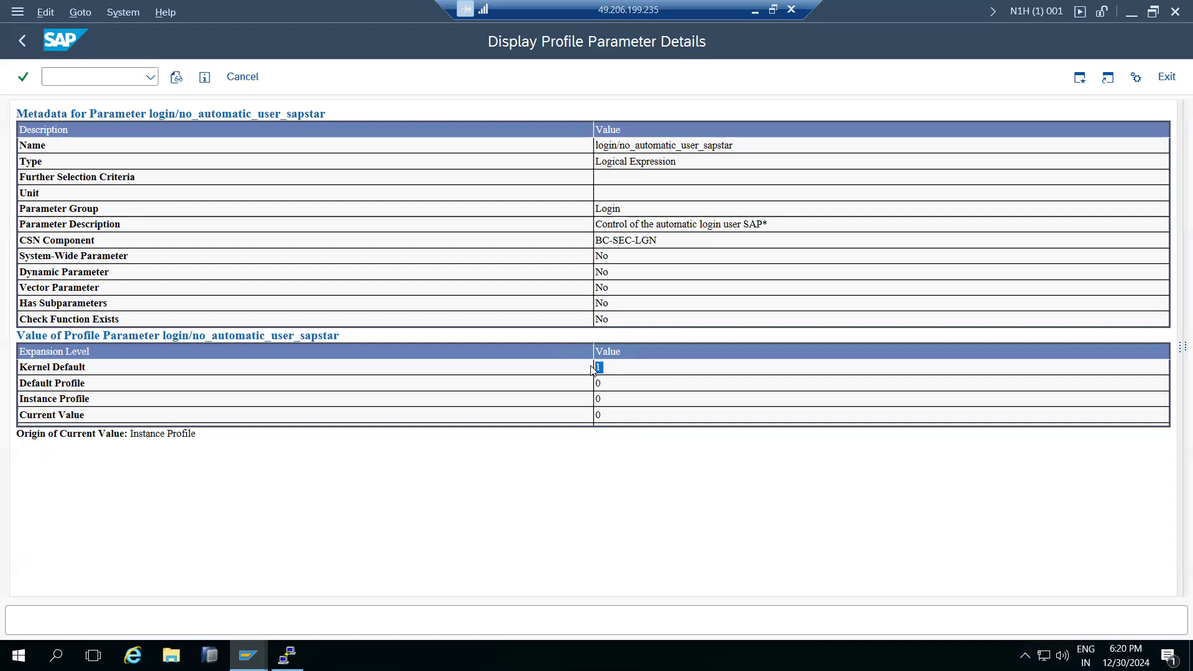
click(242, 77)
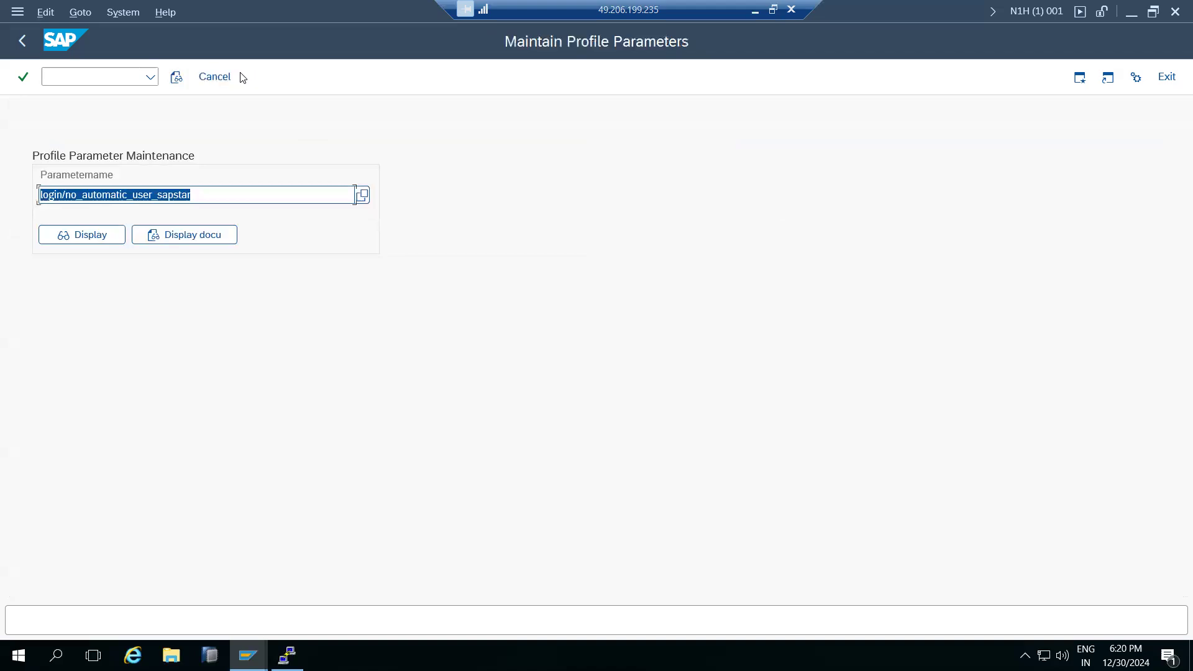
click(239, 77)
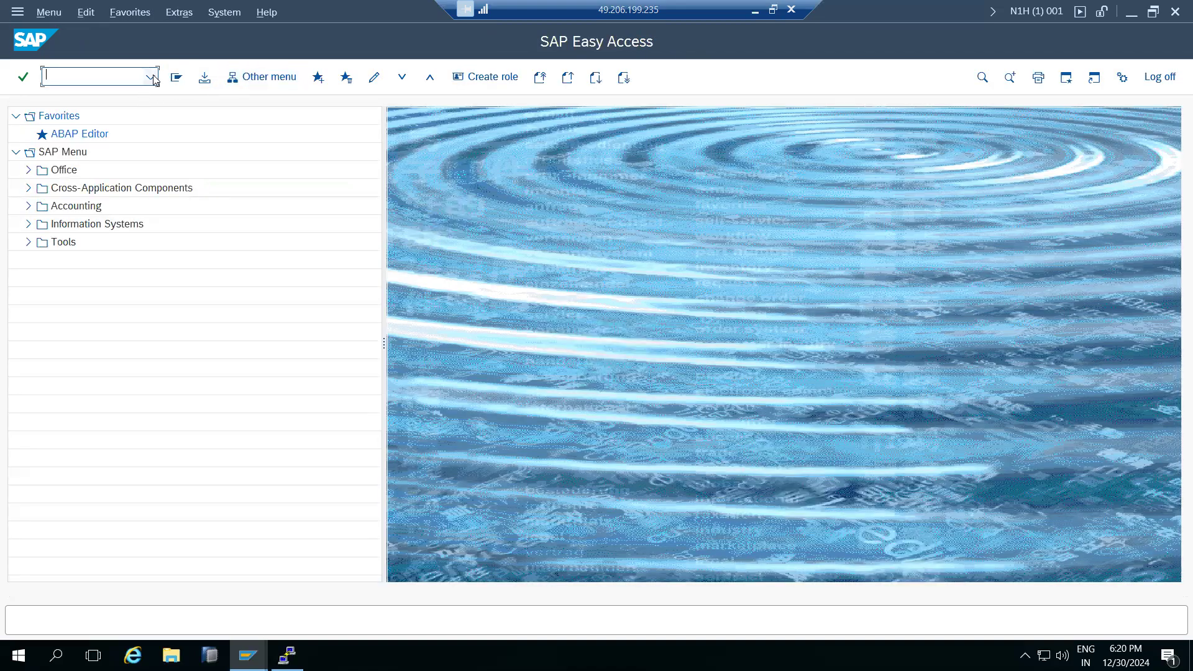
Rerun /nrz11 from history, go back, and minimize the remote session to show the Paint diagram.
click(154, 79)
click(93, 93)
key(Return)
click(25, 44)
click(755, 11)
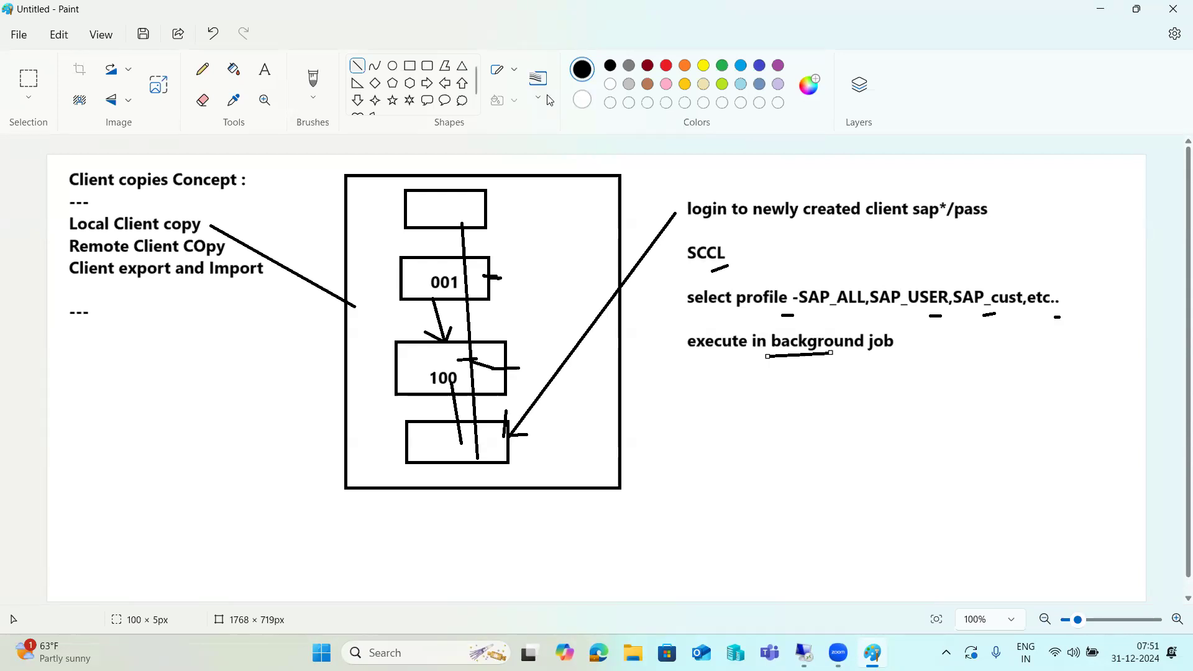
Restore the remote desktop and switch to the client 100 SAP window.
click(777, 578)
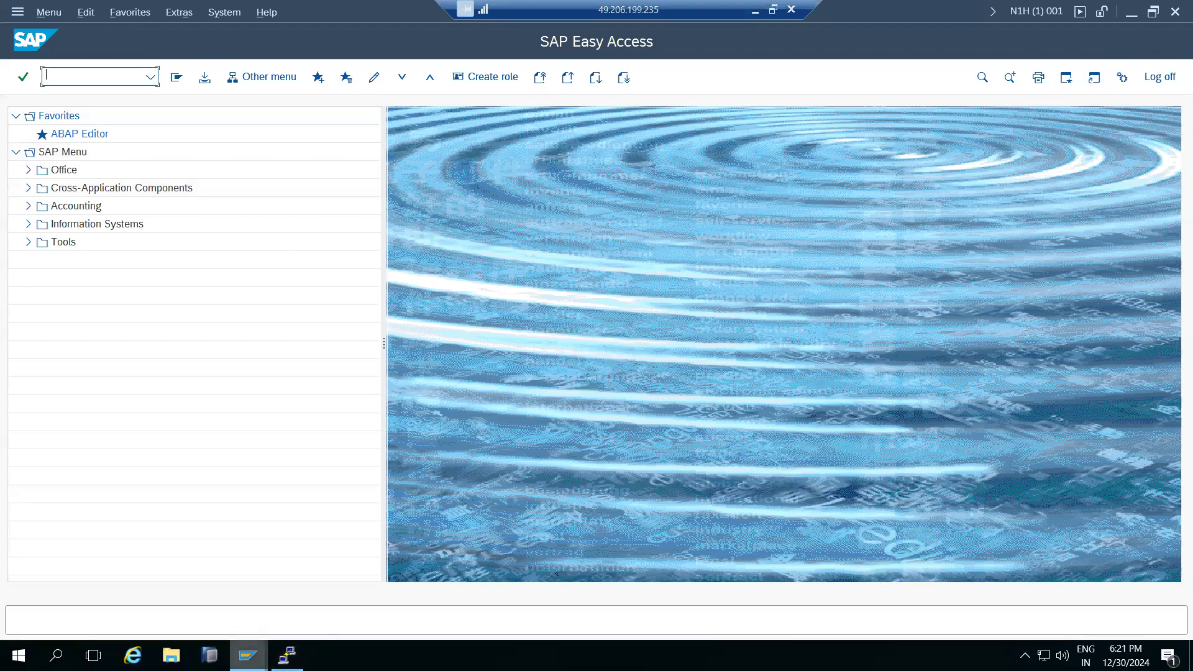
click(248, 655)
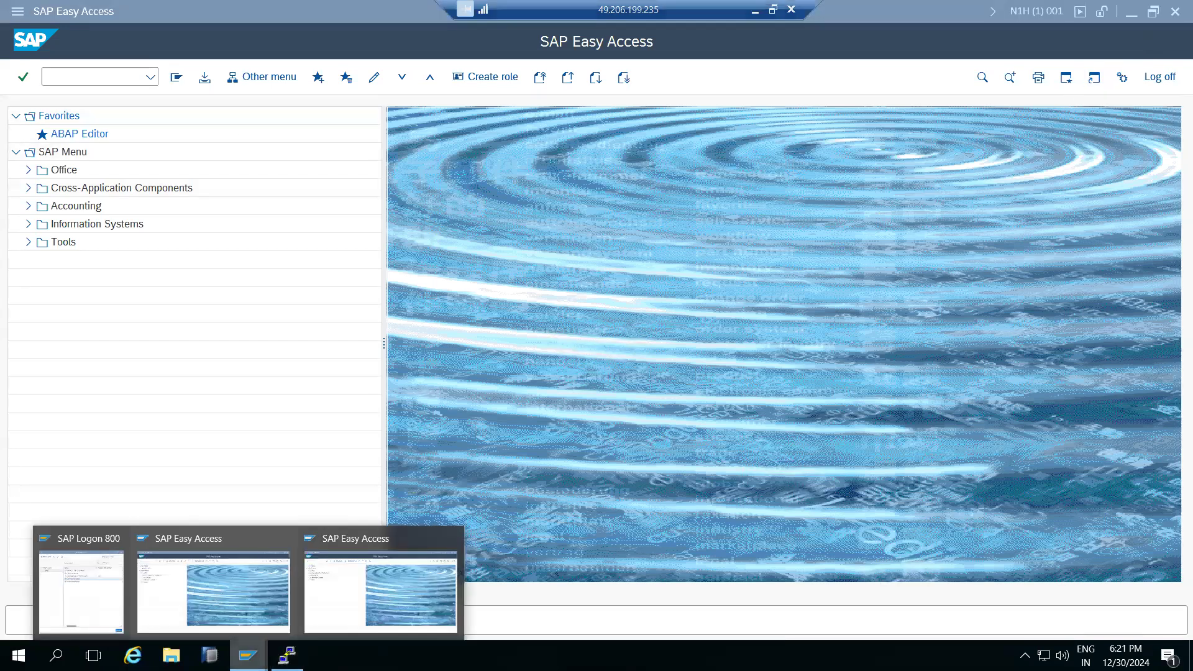
click(410, 583)
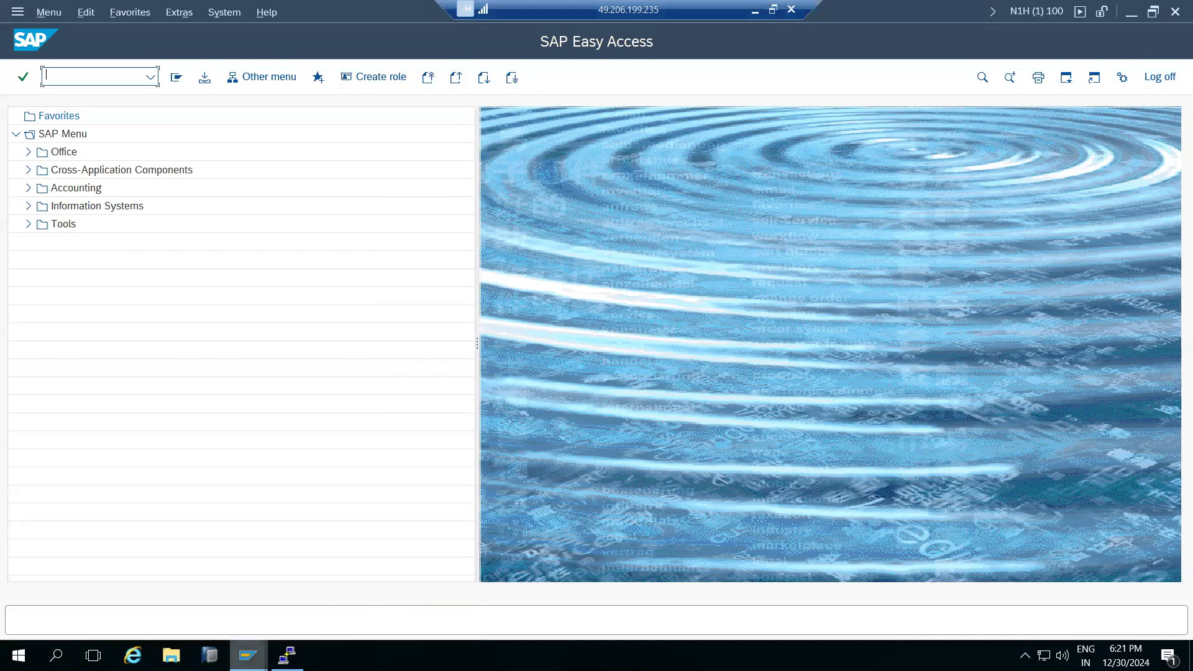
Close and log off the client 001 session, and cancel the HANA Studio launcher.
click(210, 656)
mouse_move(247, 656)
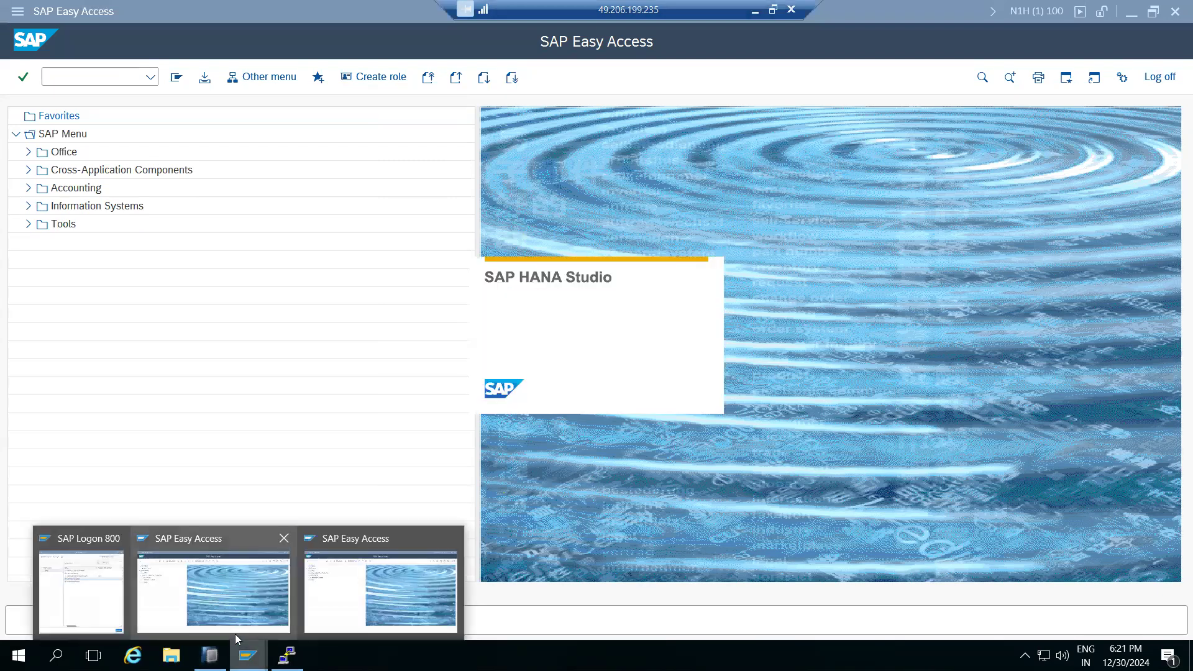
click(235, 628)
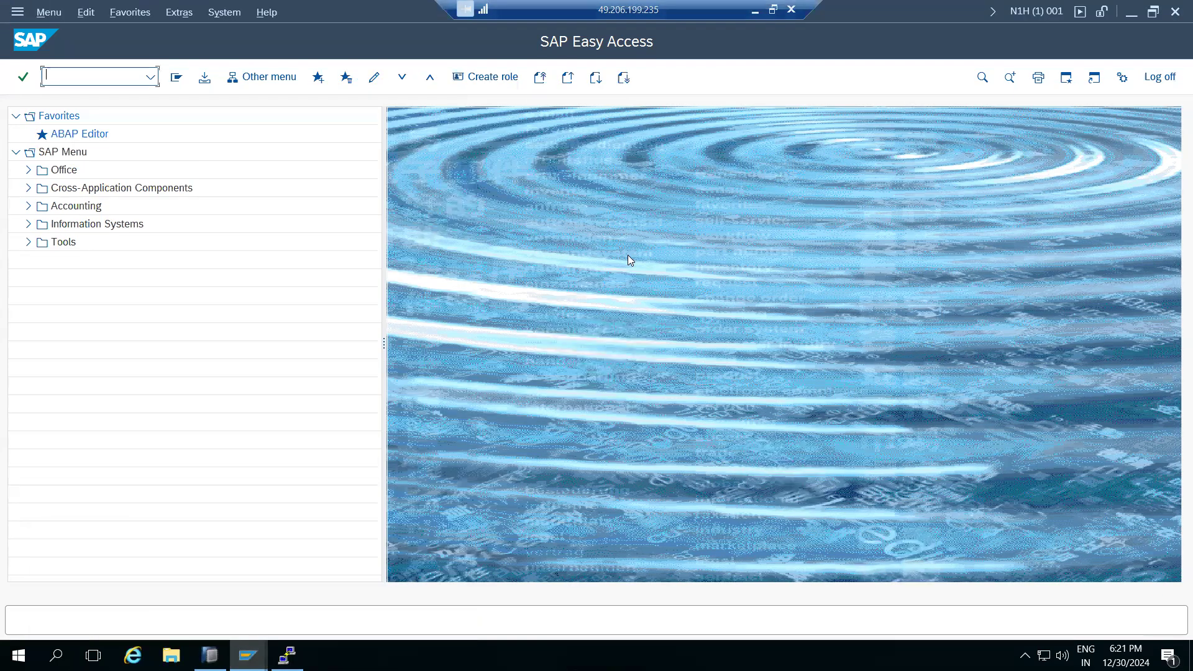
click(1175, 11)
click(199, 331)
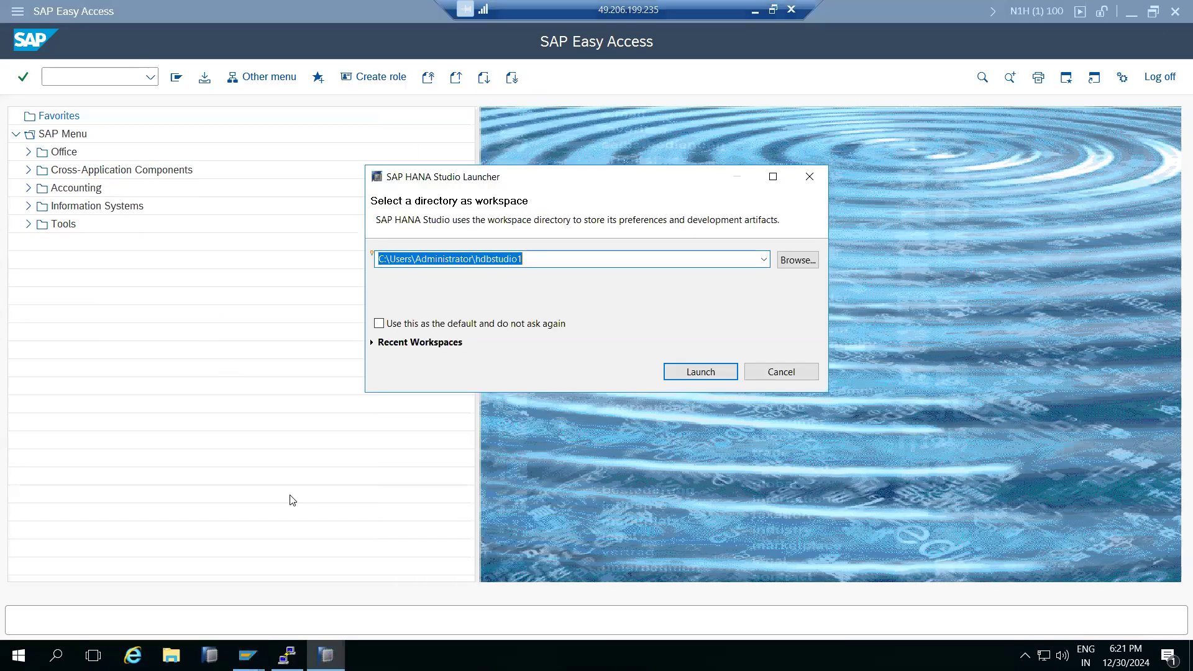
click(780, 372)
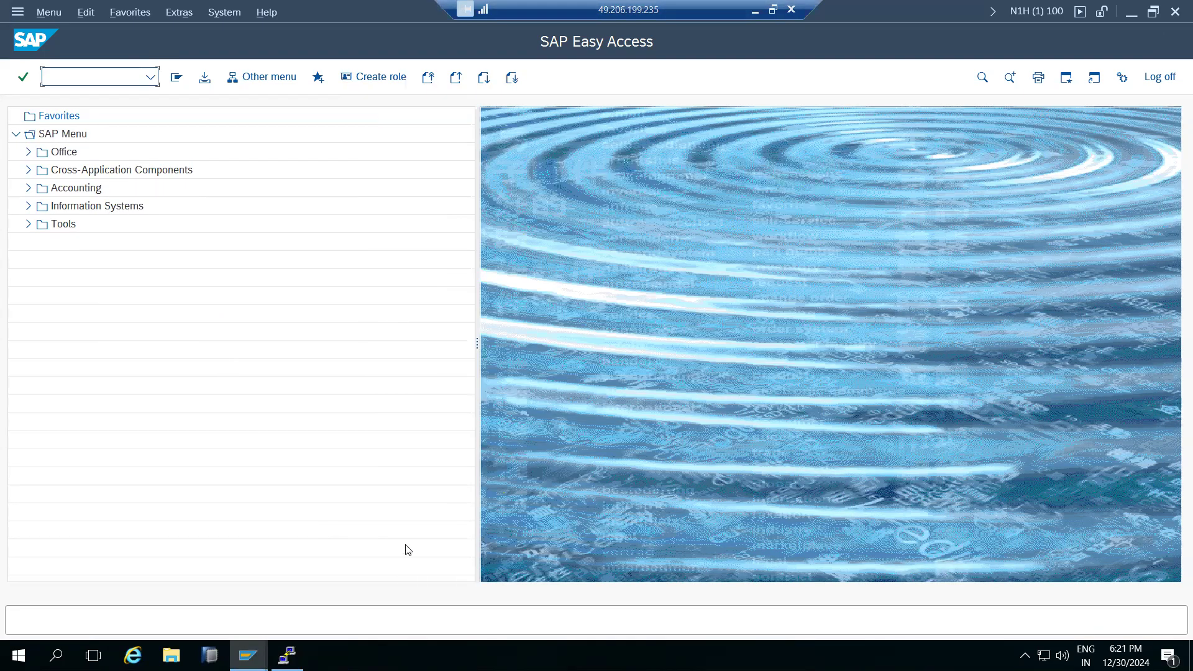
Start an immediate SCCL copy of profile SAP_USER from source client 001 into client 100.
mouse_move(249, 655)
click(301, 614)
text(sccl)
key(Return)
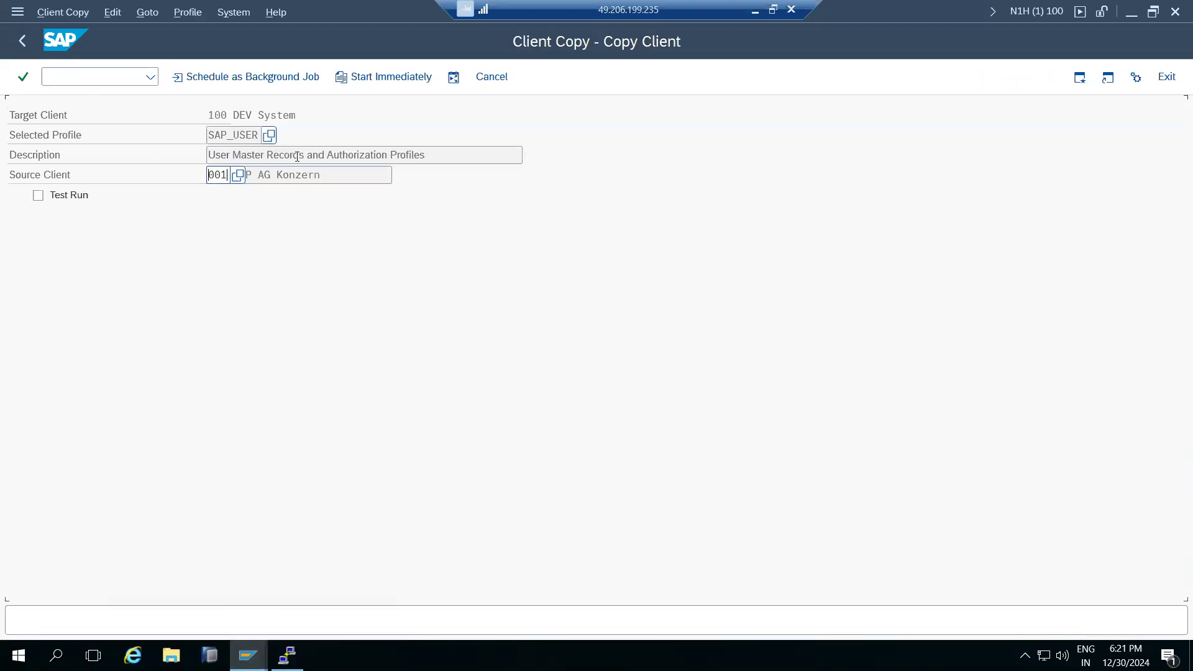
double_click(230, 172)
click(377, 79)
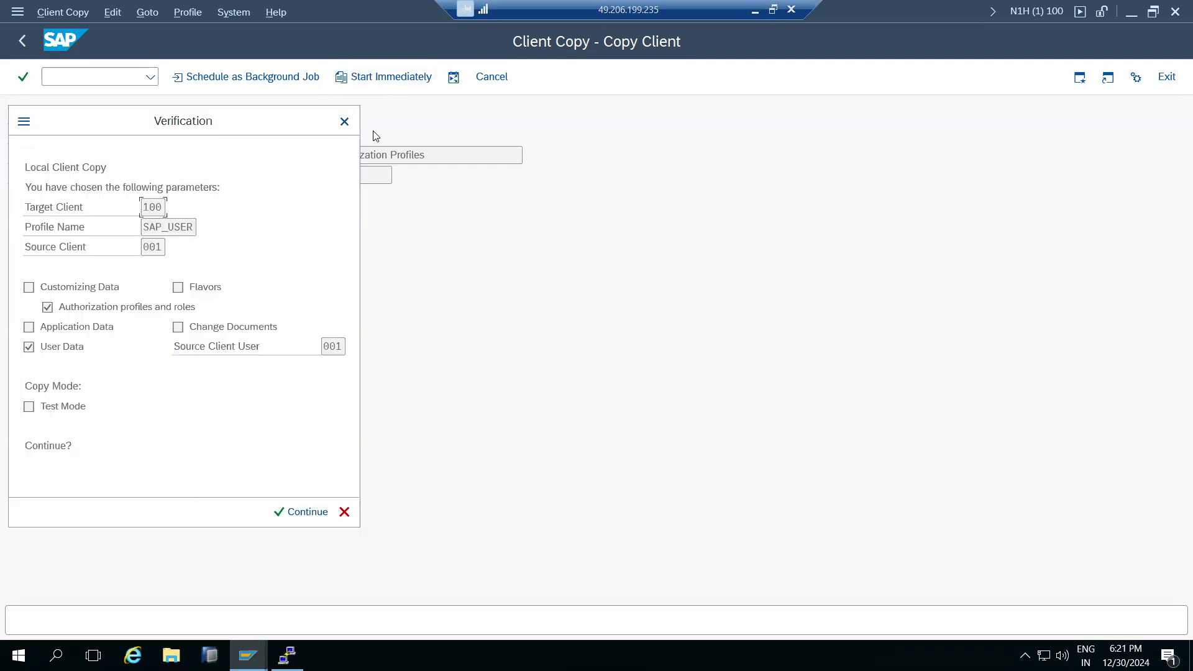
click(292, 512)
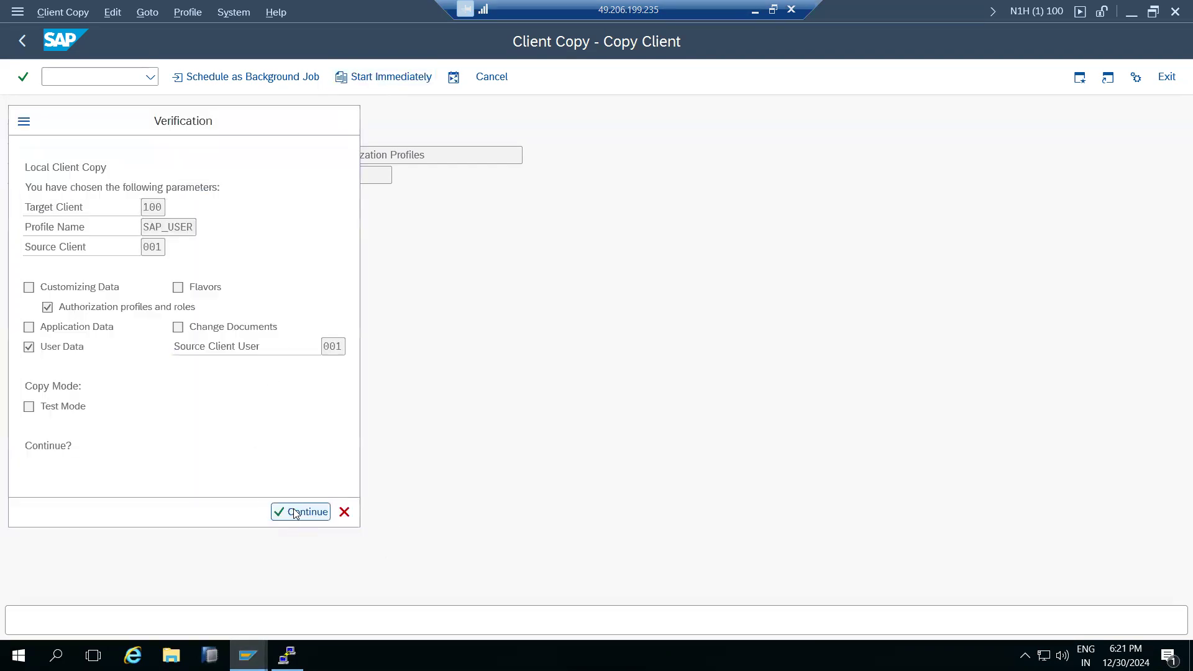
Open a new SAP NW ON HANA logon from SAP Logon and enter the user name.
mouse_move(286, 653)
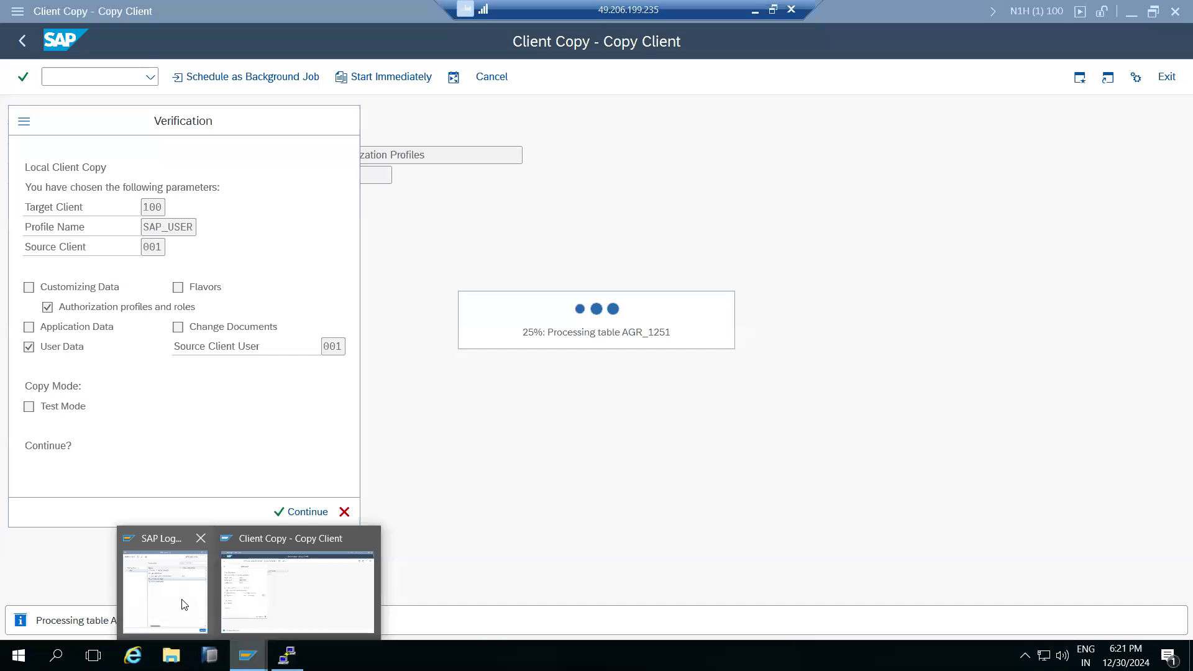
click(180, 597)
double_click(476, 189)
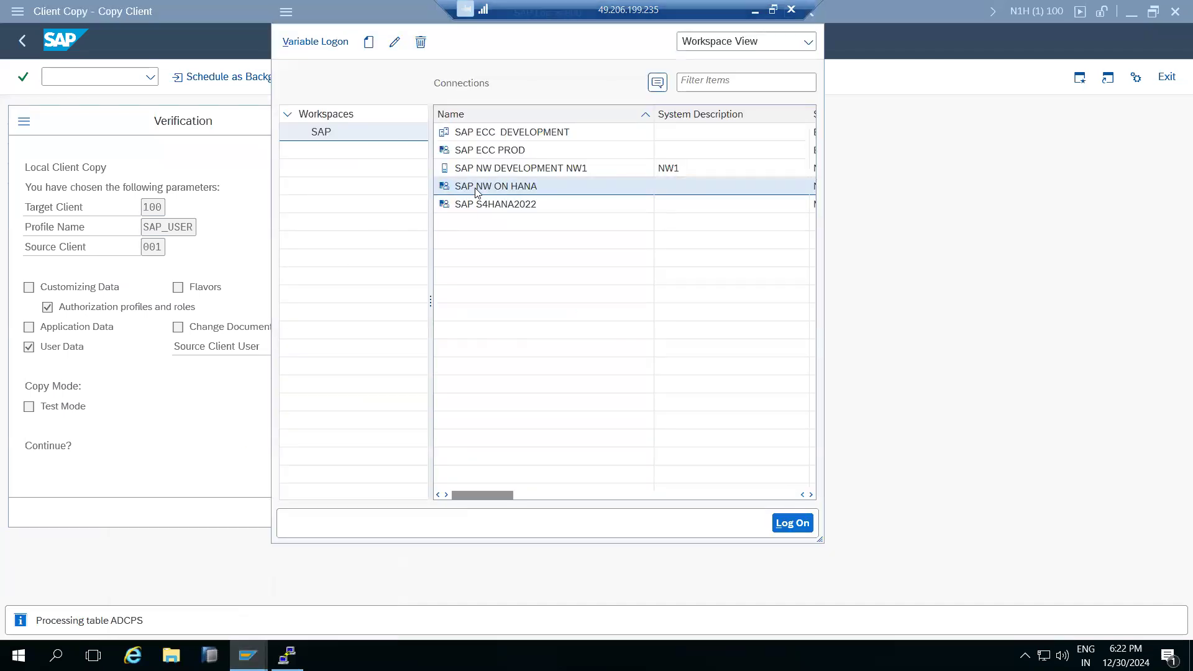
key(shift+Tab)
key(Tab)
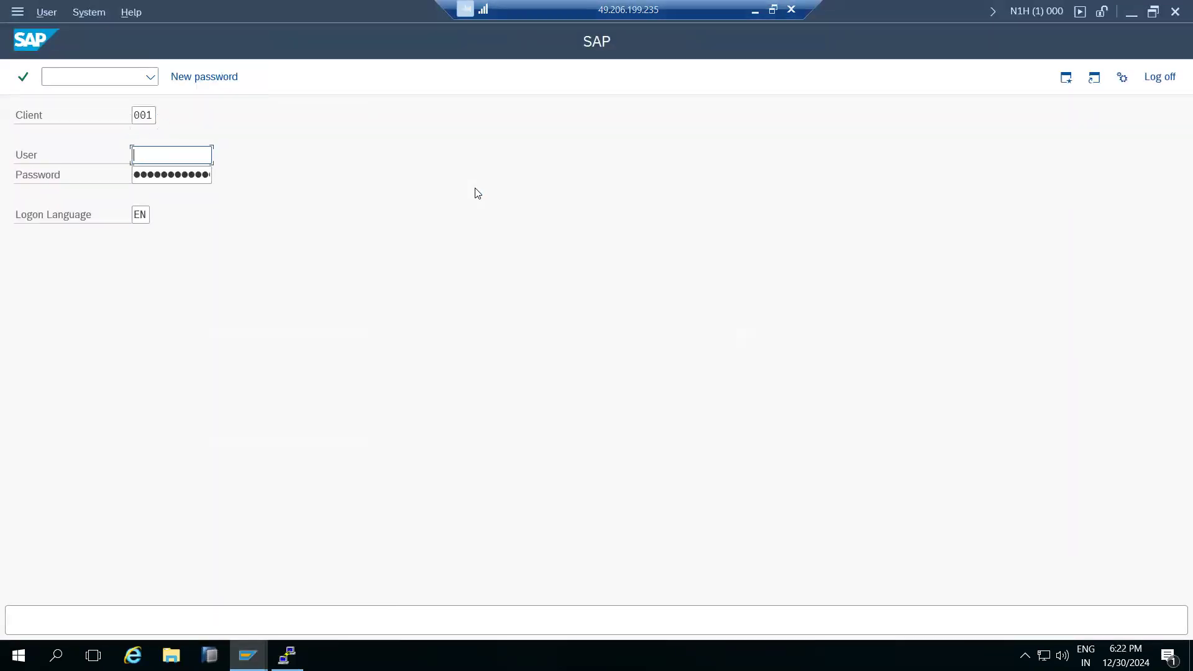
text(basis)
key(Tab)
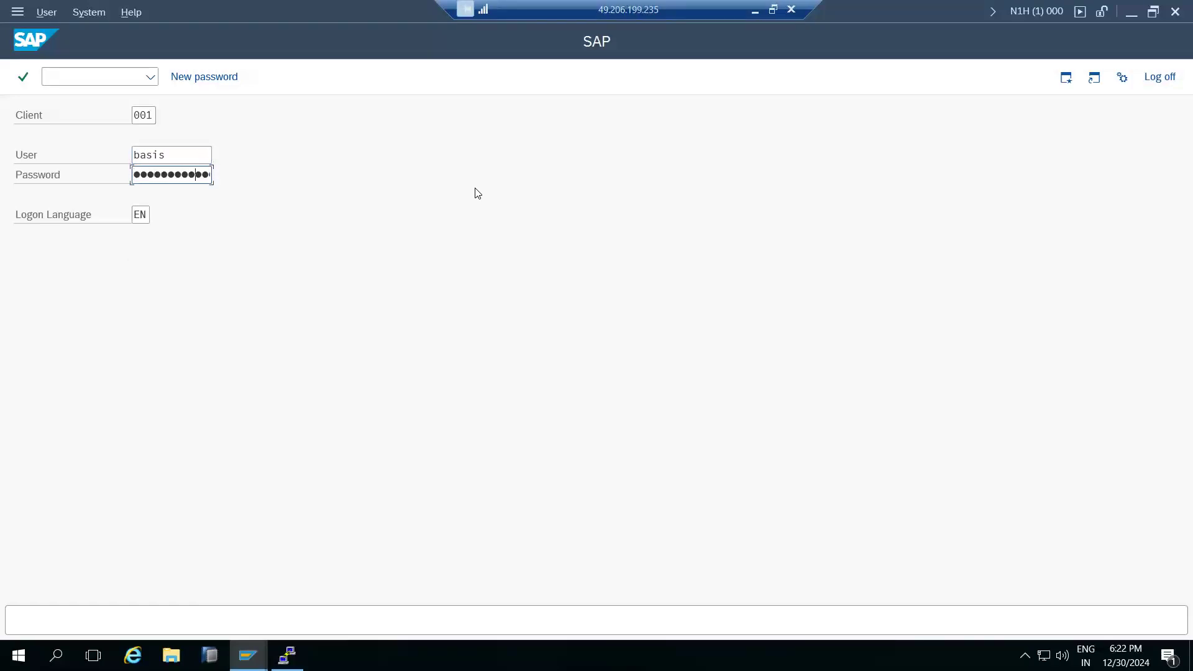
Log on to client 001 and close the finished copy log showing 103 tables copied successfully.
key(Return)
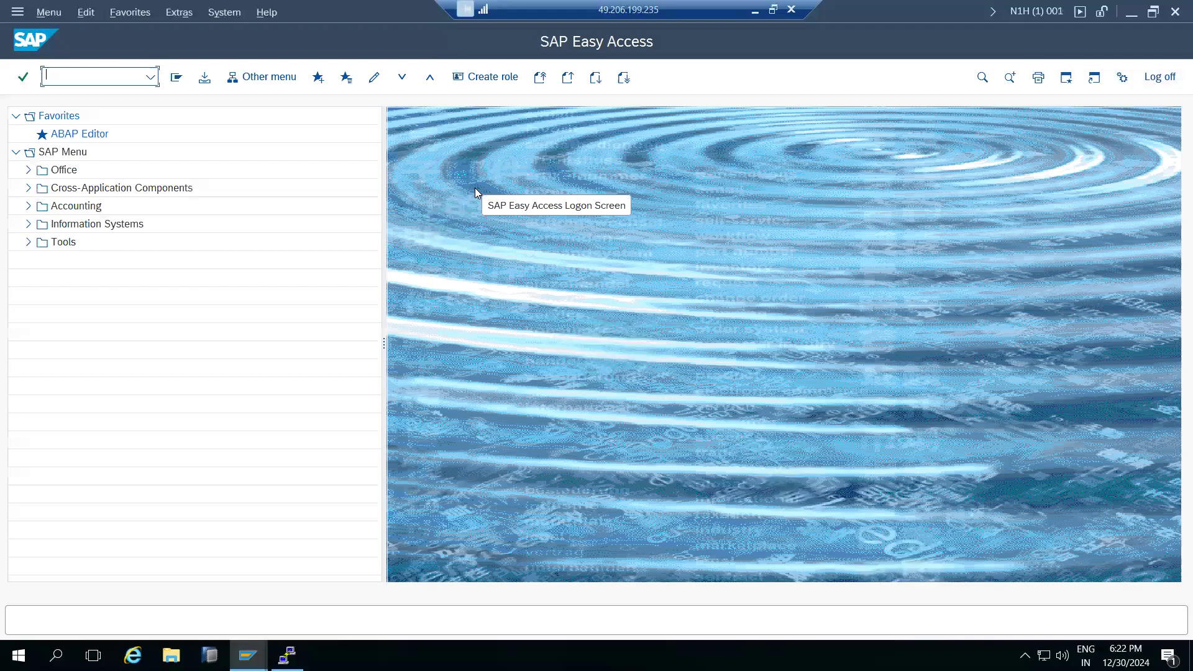
click(238, 579)
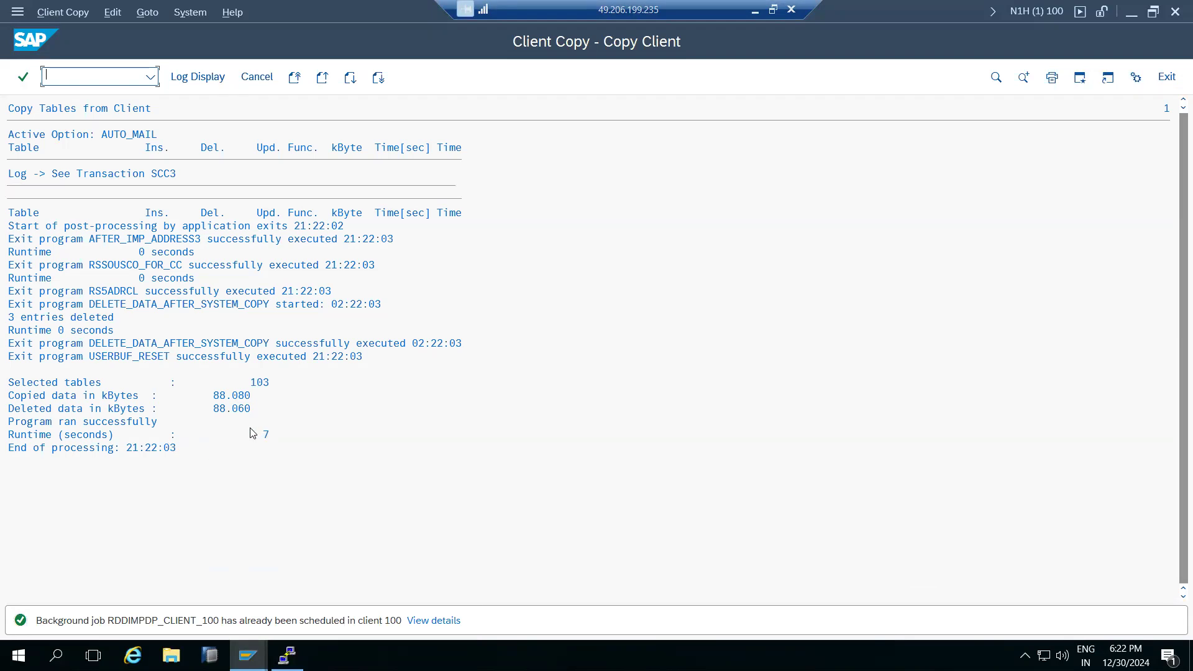
click(255, 77)
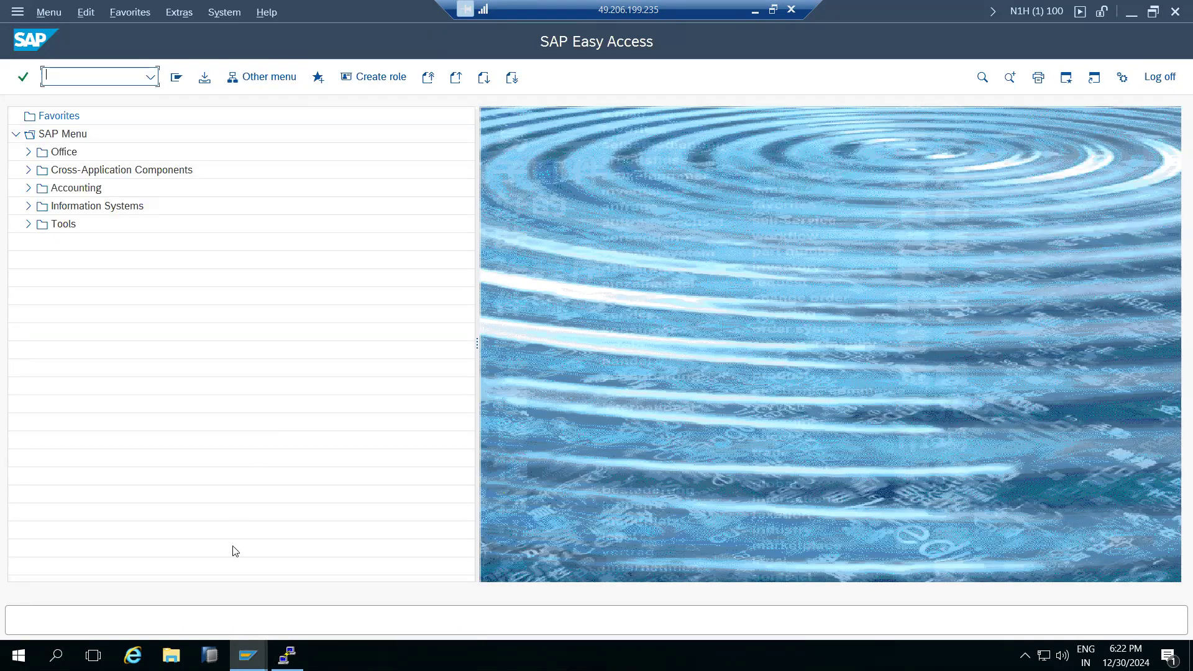
Switch through the SAP windows back to client 100 with the command field ready.
click(236, 654)
click(350, 587)
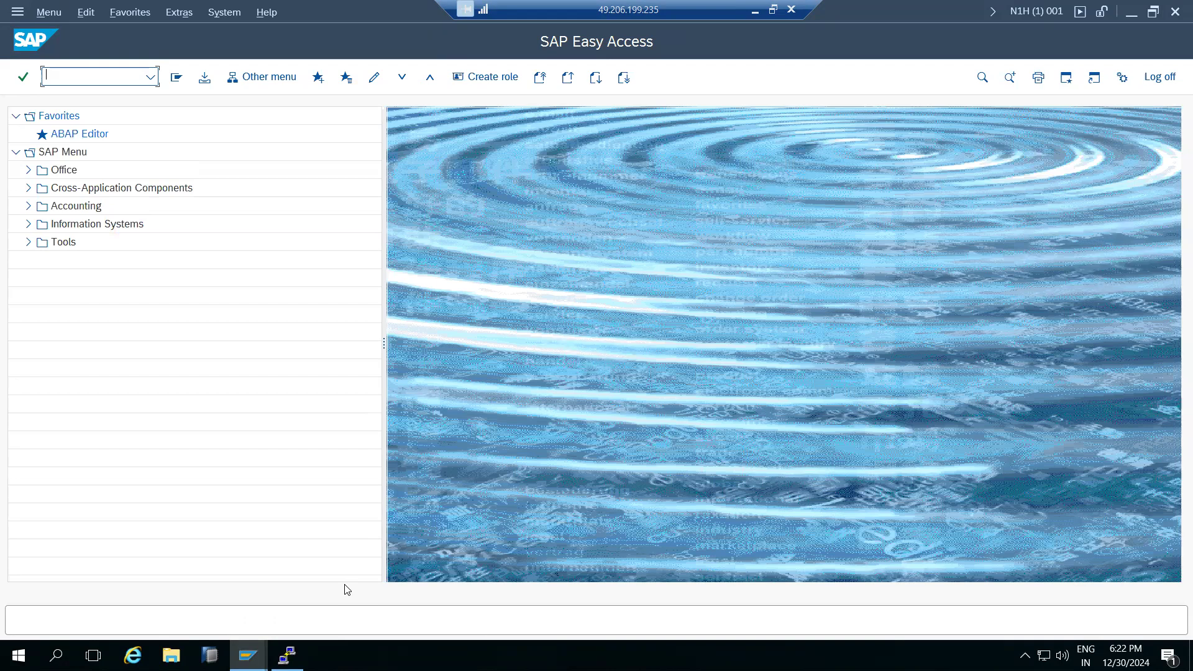
click(248, 654)
click(216, 606)
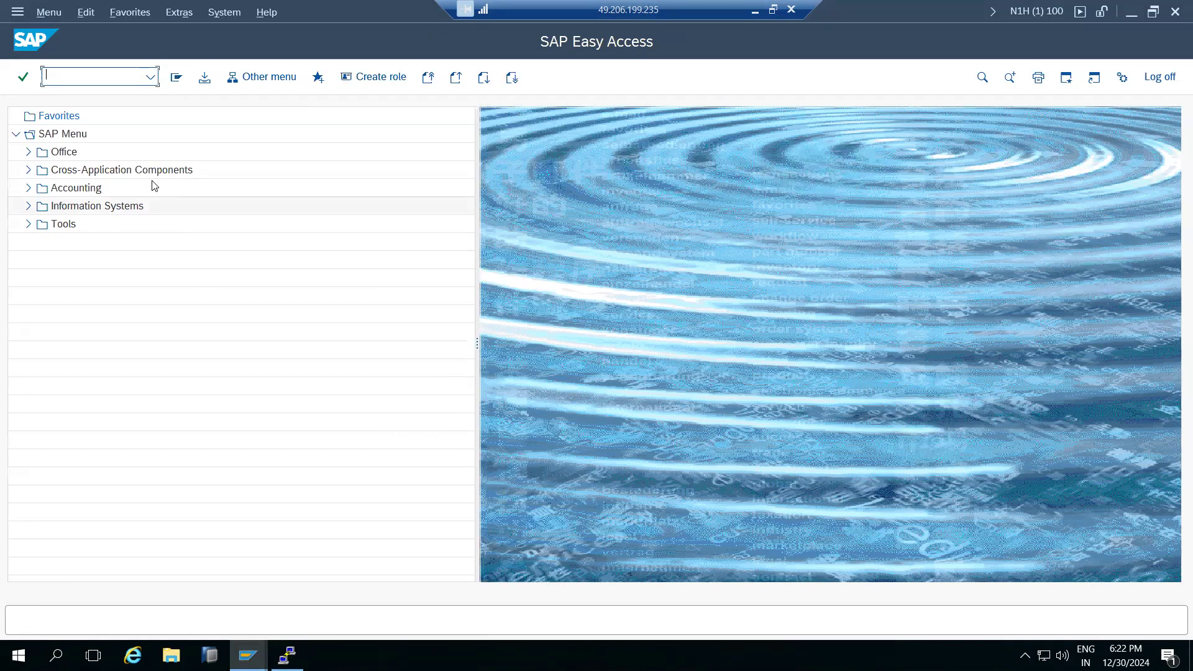
click(96, 88)
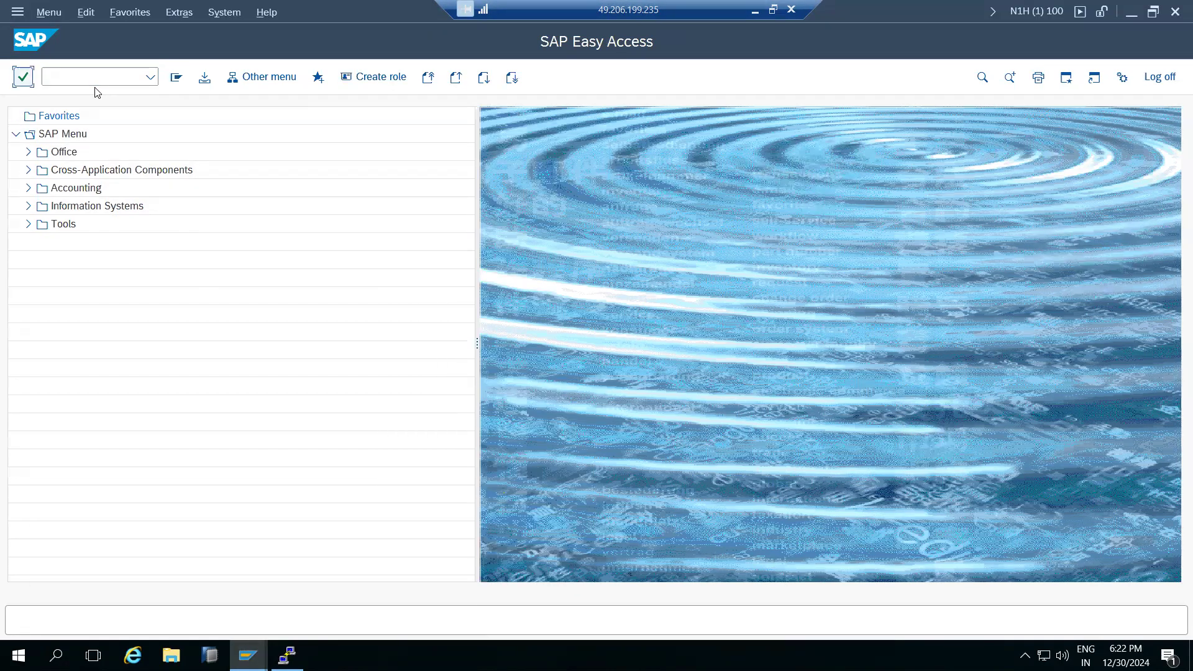
click(90, 77)
Schedule an immediate background SCCL job copying profile SAP_CUST from client 001 into 100.
text(sccl)
key(Return)
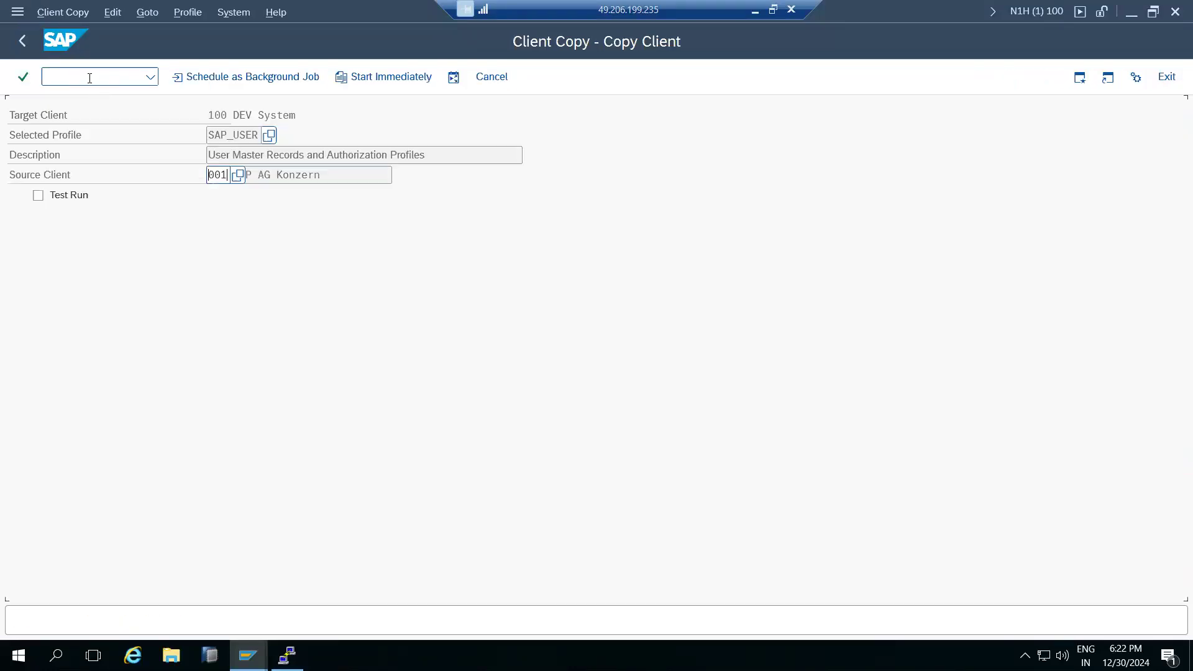
click(269, 137)
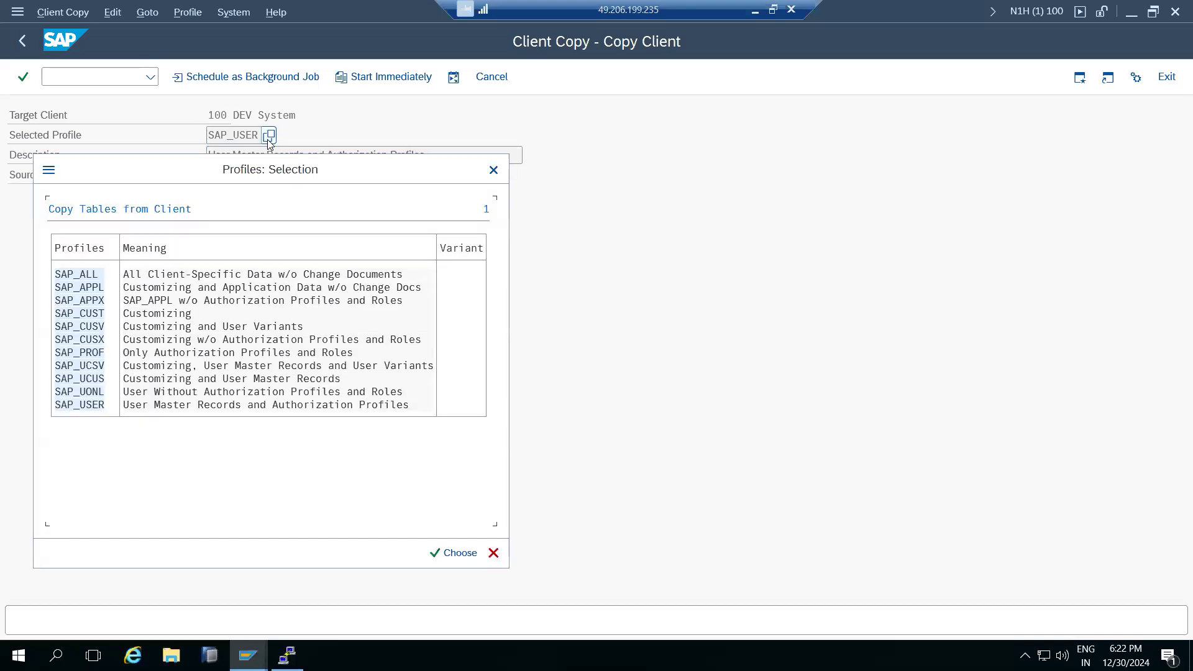
double_click(77, 315)
click(227, 80)
click(56, 234)
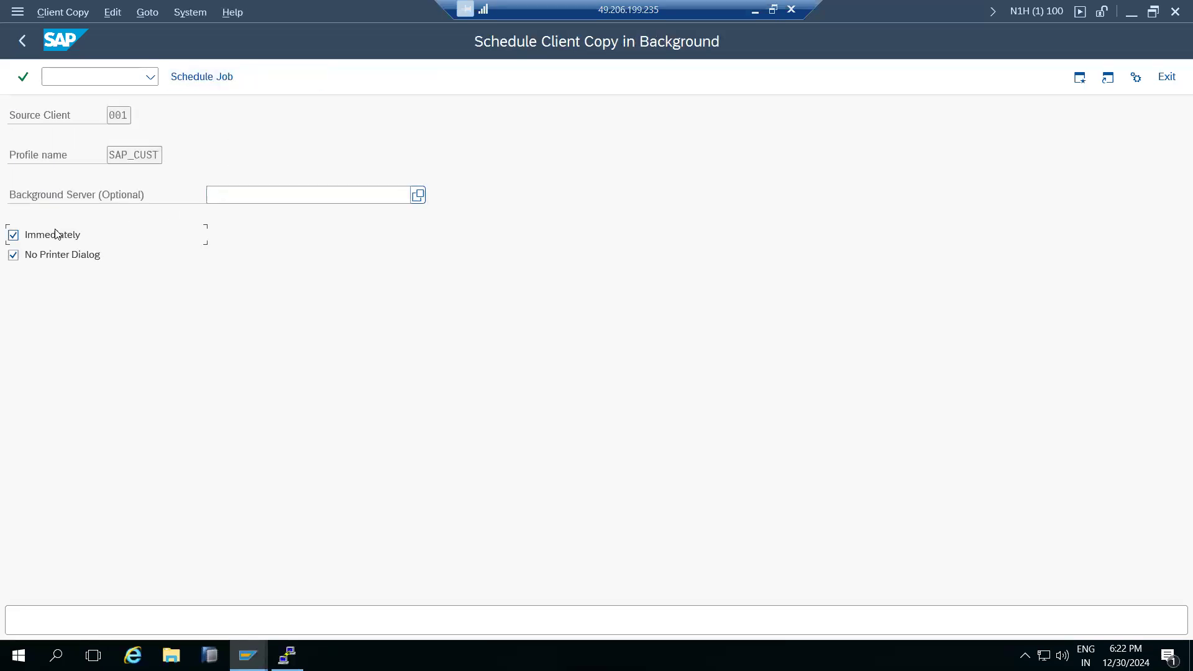
click(186, 77)
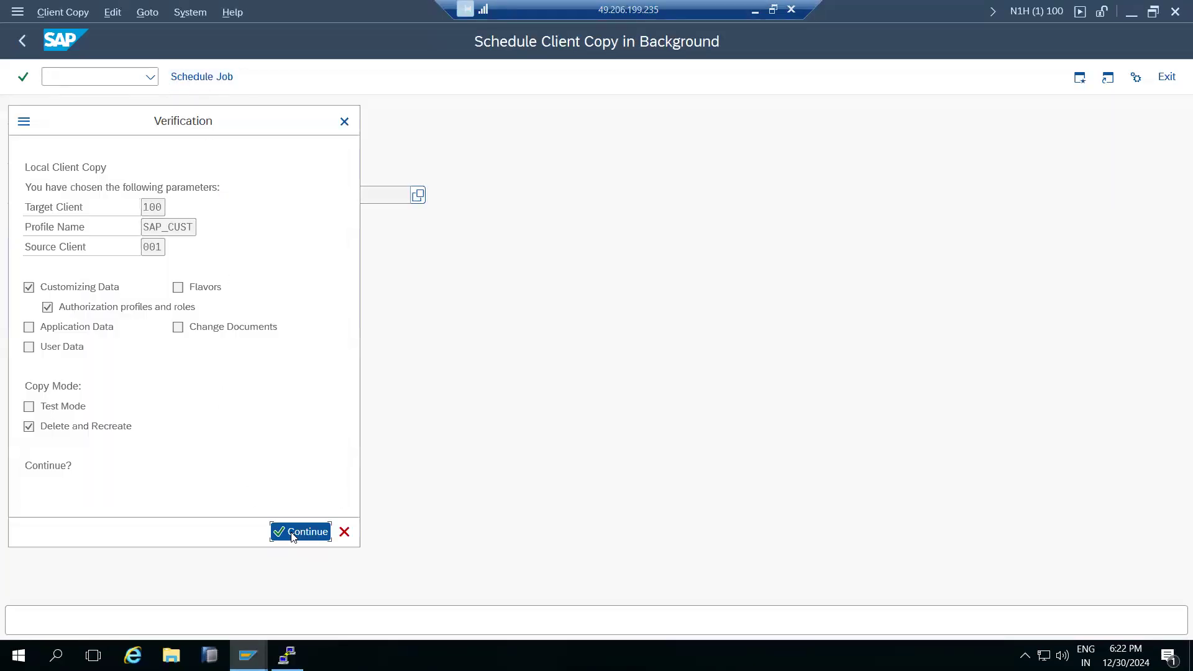
click(292, 533)
click(436, 537)
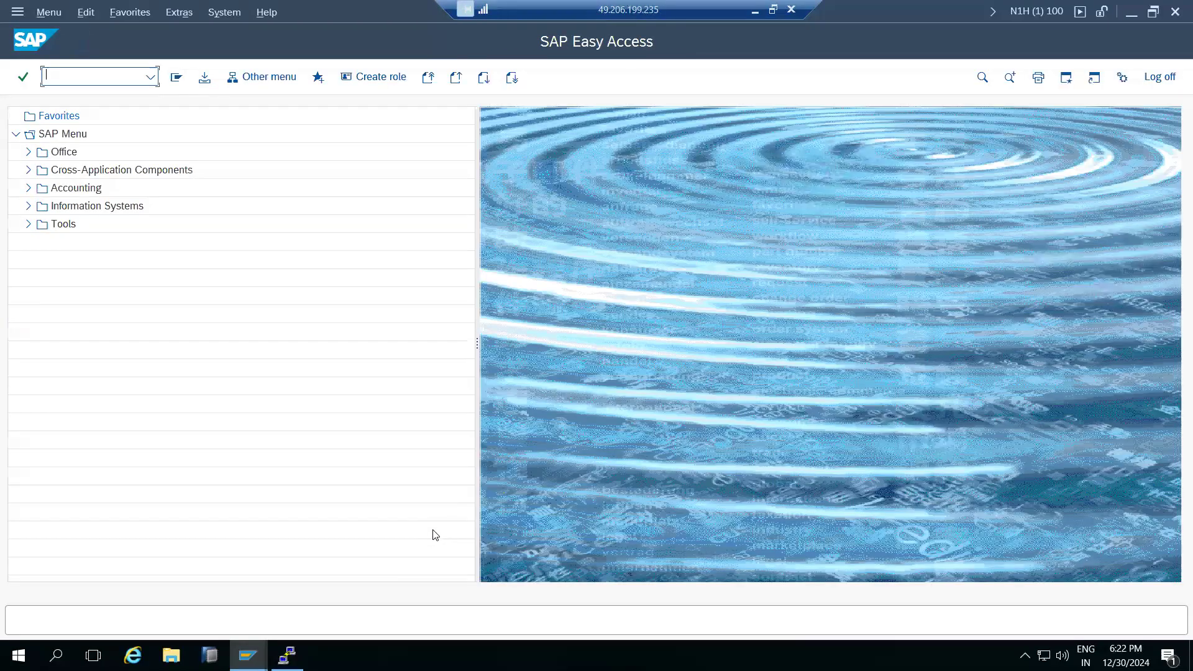
Close the extra client 001 window and confirm the log off.
click(248, 655)
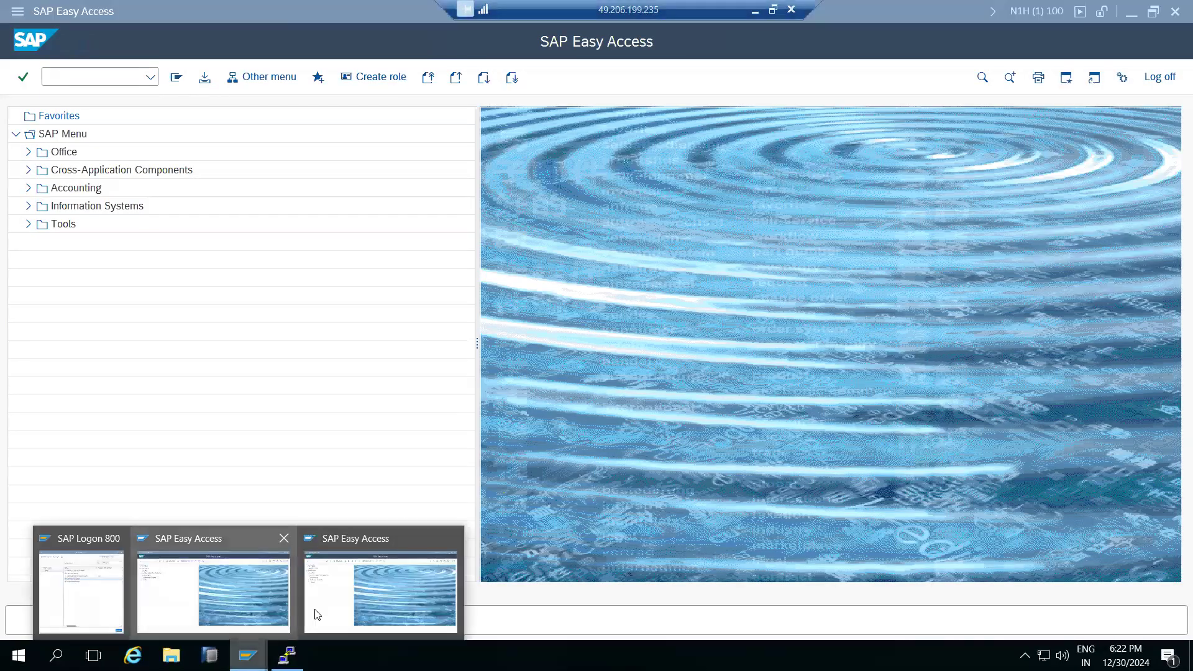
click(452, 544)
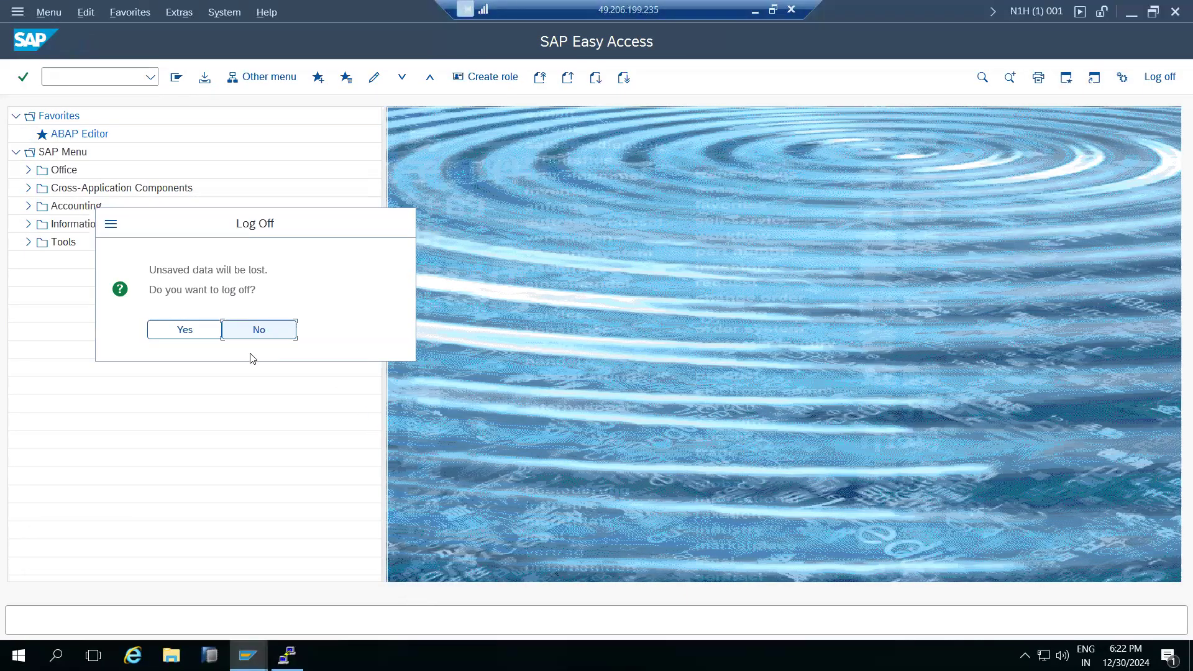
click(206, 335)
Log on to SAP NW ON HANA client 001 with the user name and password.
mouse_move(248, 653)
click(150, 594)
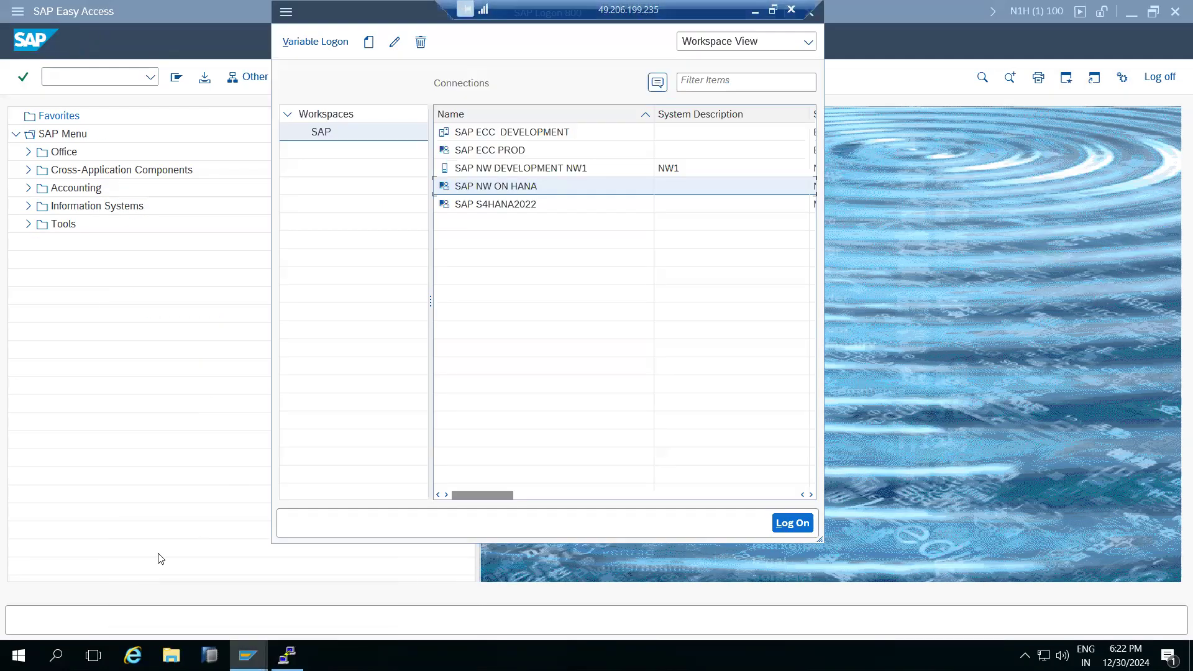
double_click(480, 193)
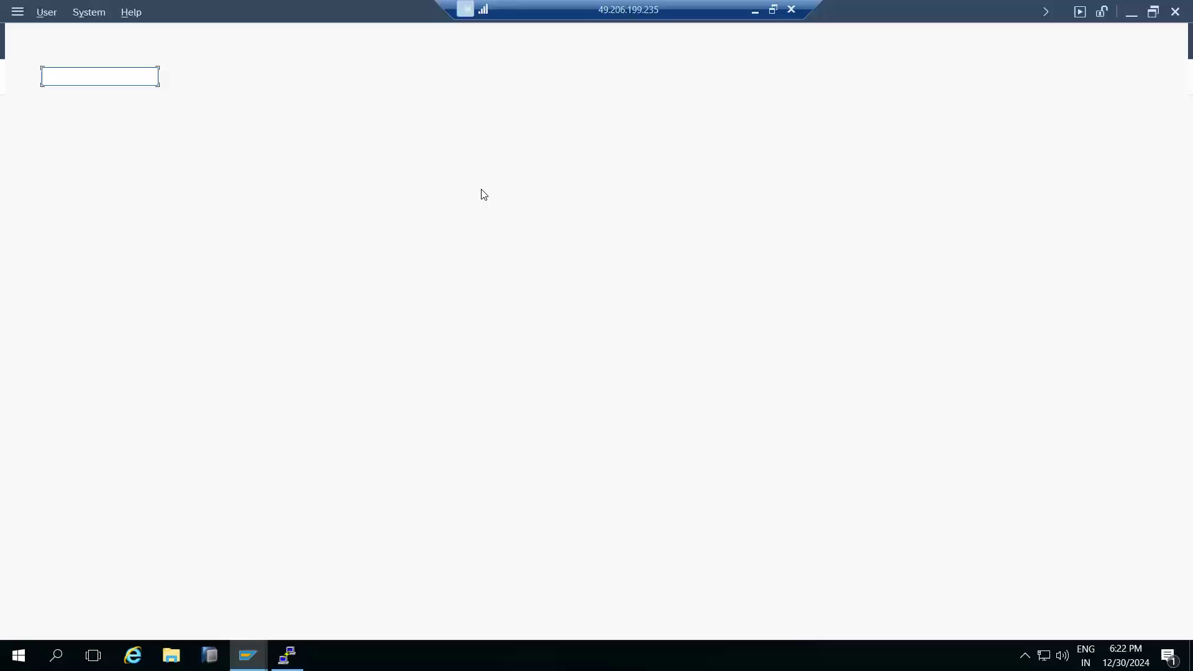
key(shift+End)
text(00)
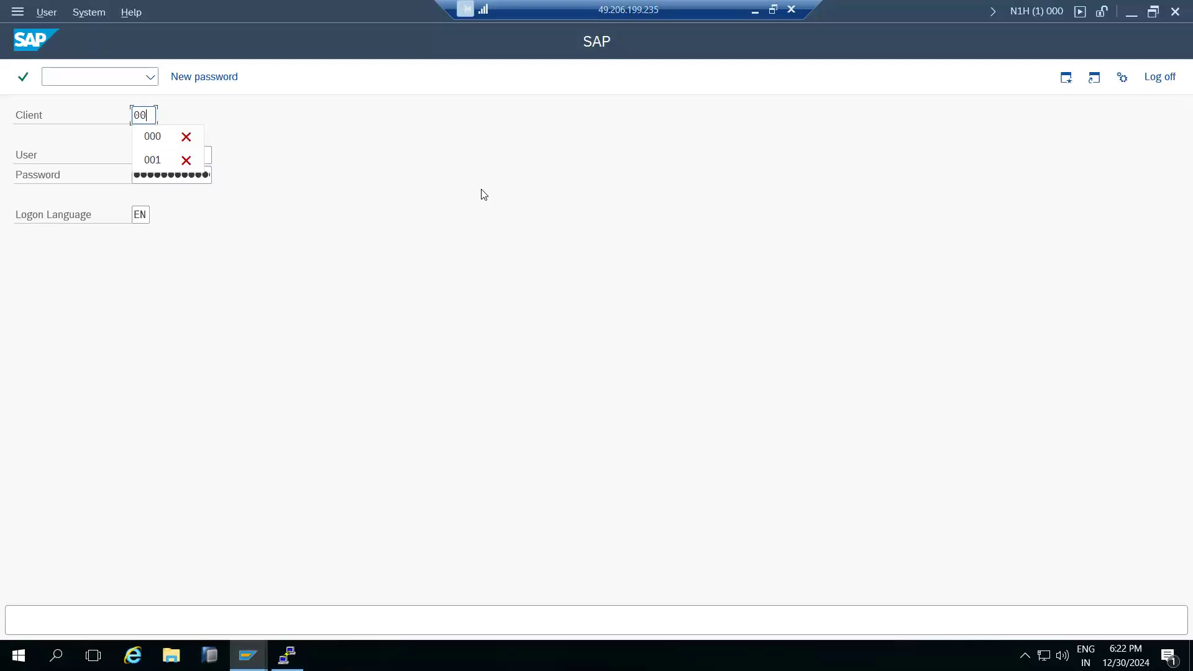
text(1)
key(Tab)
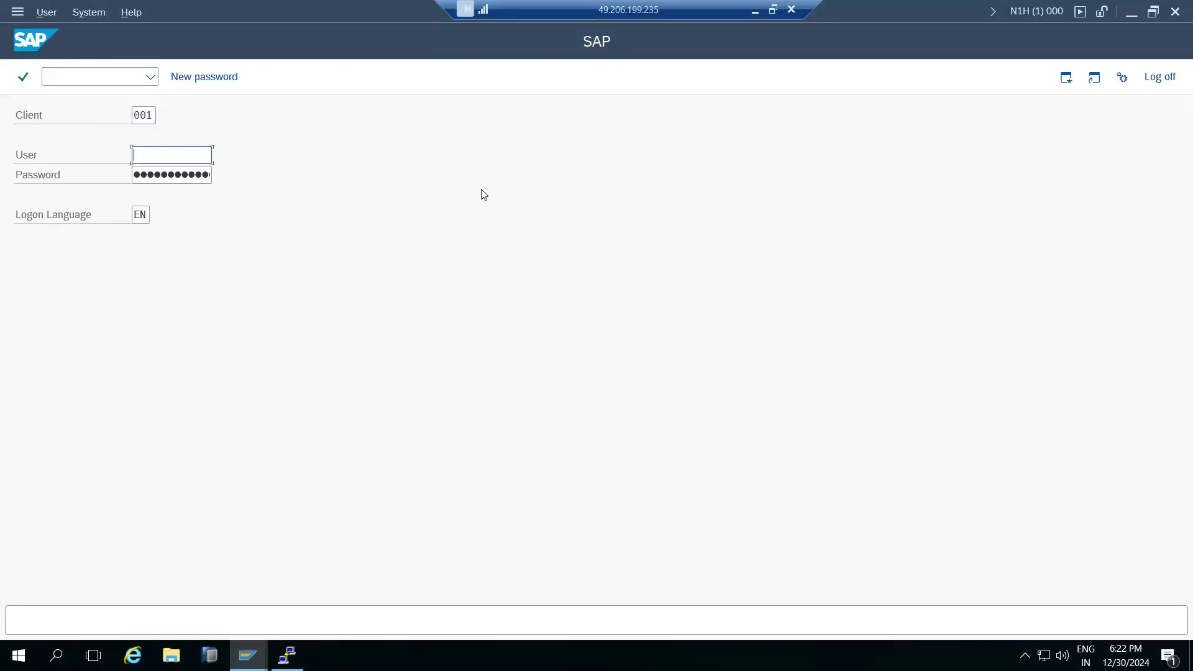
text(basis)
key(Tab)
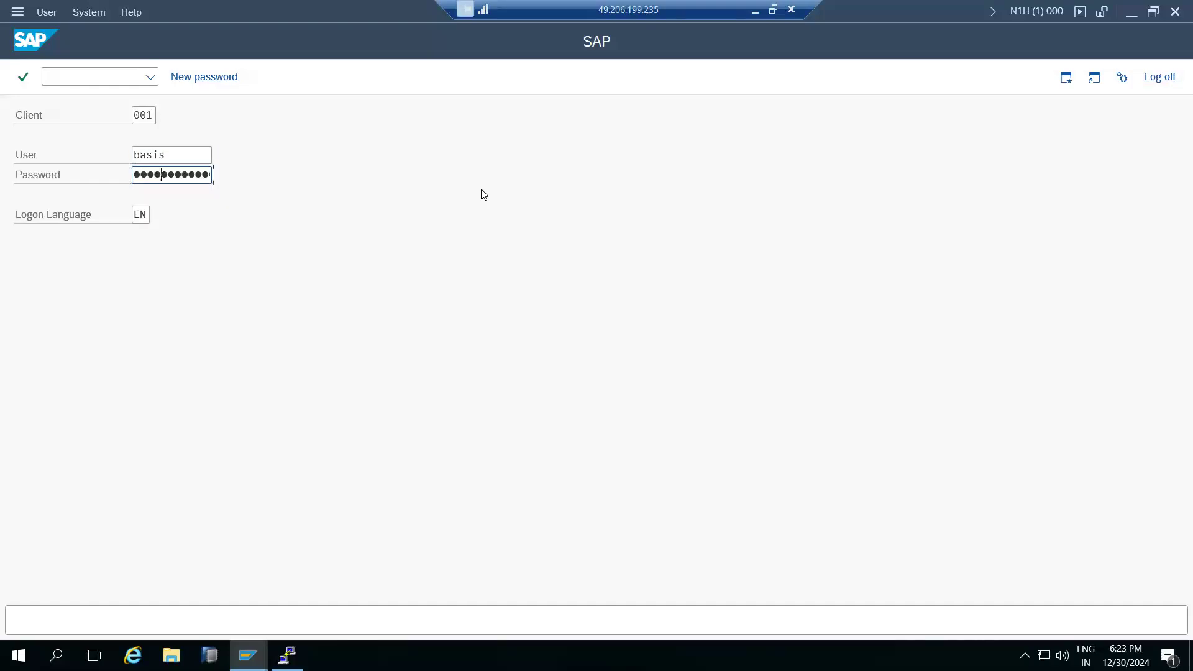
key(Return)
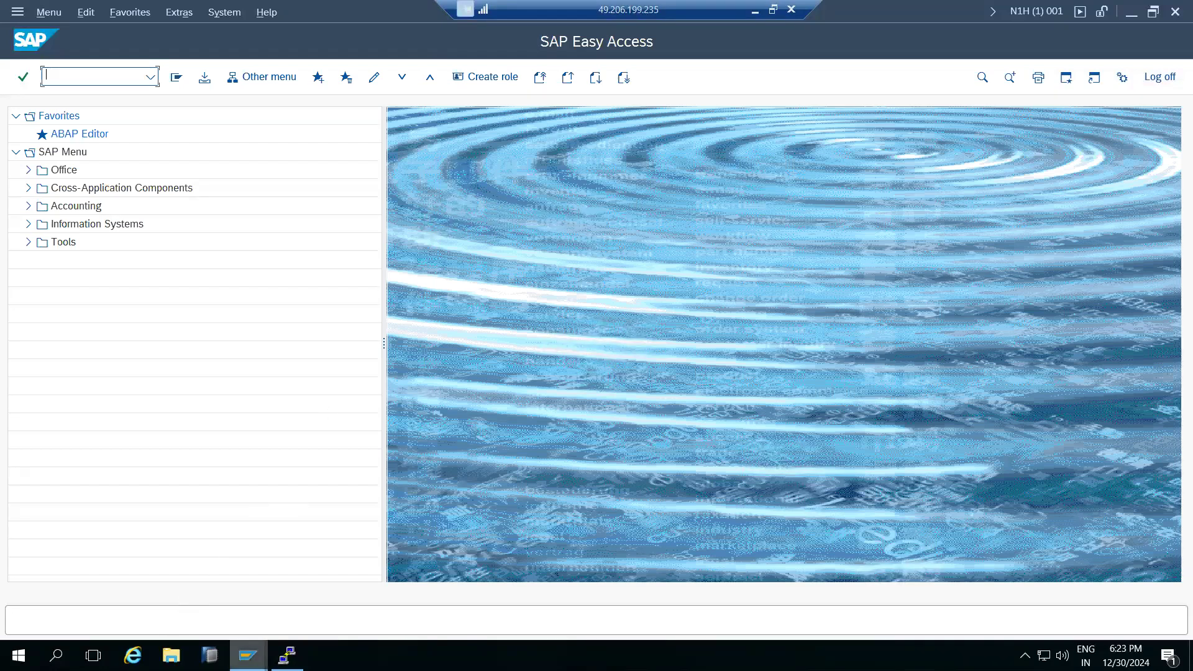
mouse_move(248, 656)
click(368, 610)
click(248, 656)
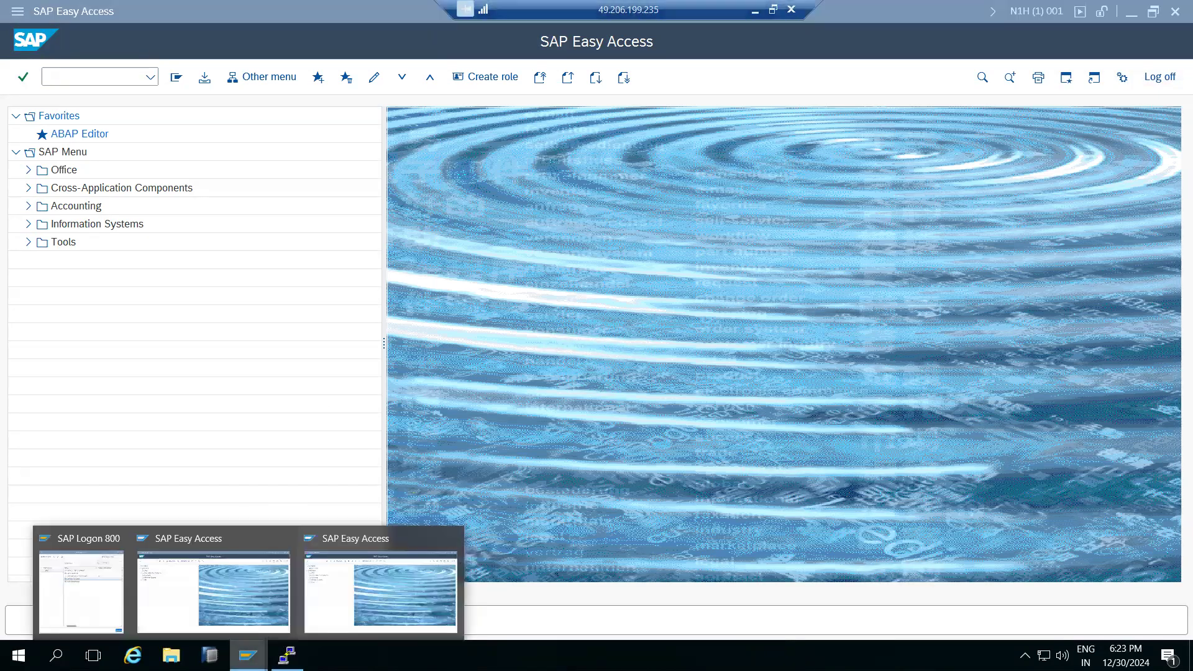
click(398, 566)
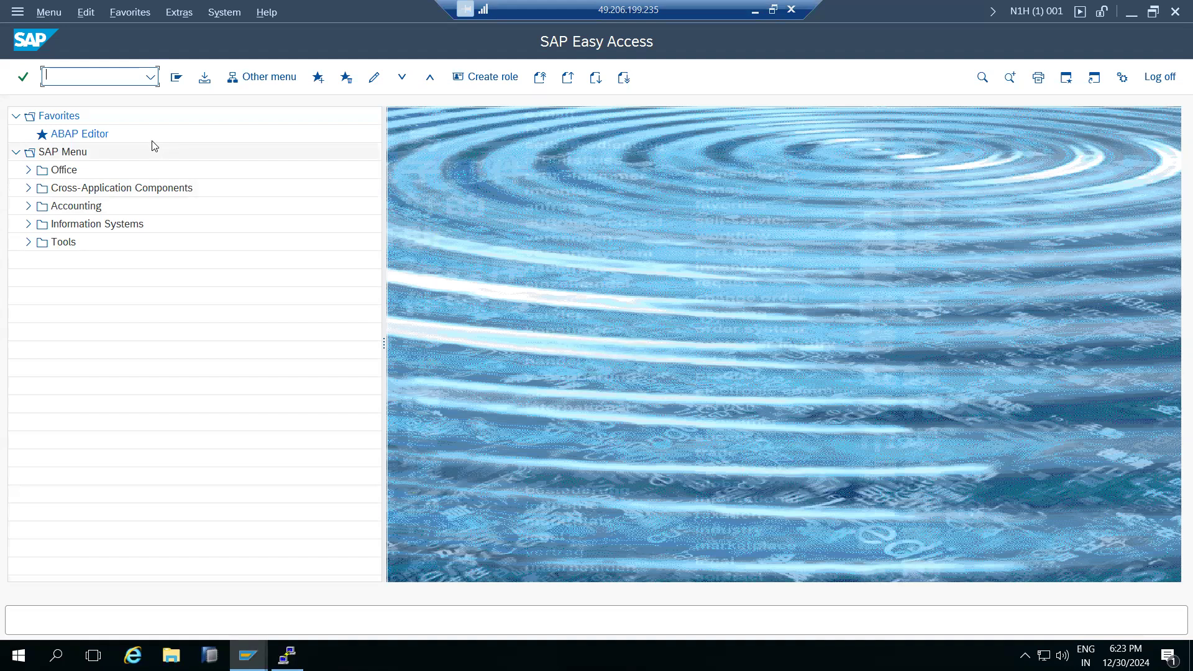
text(sm37)
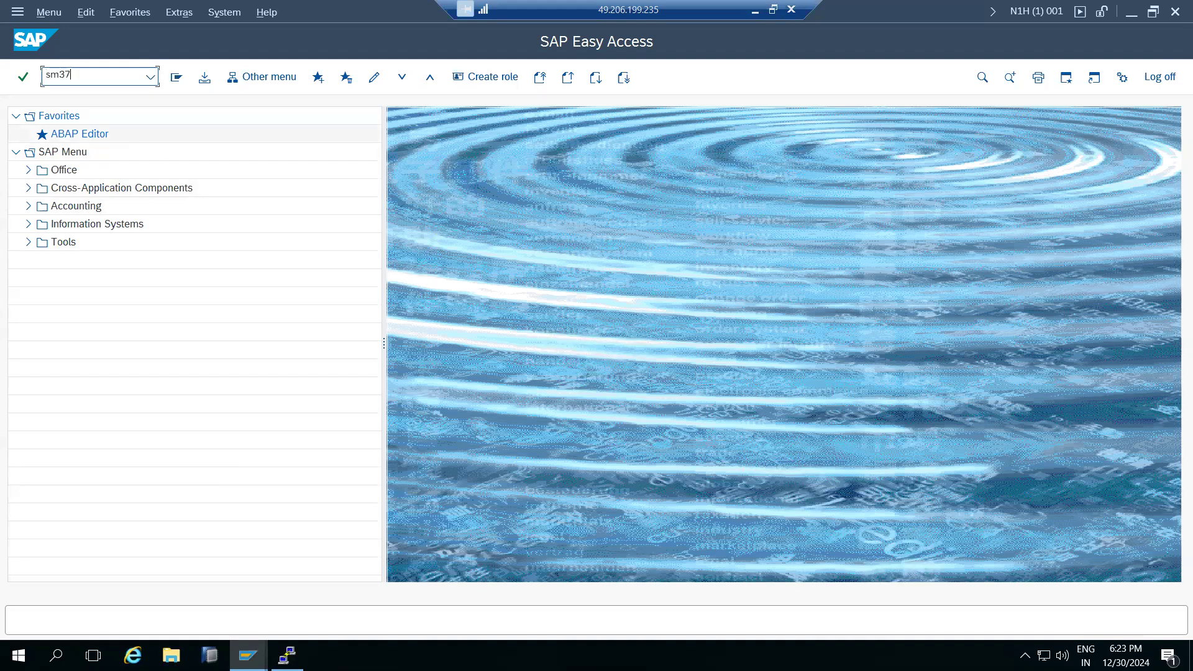
key(Return)
double_click(153, 140)
text(8)
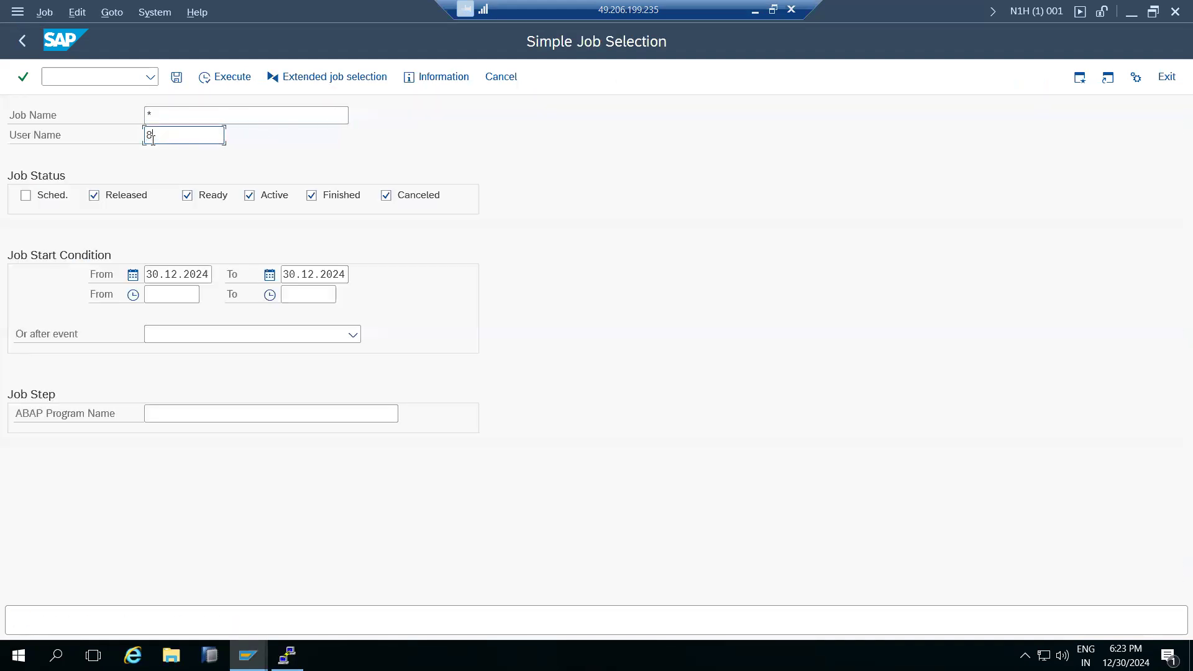
key(BackSpace)
text(*)
click(221, 79)
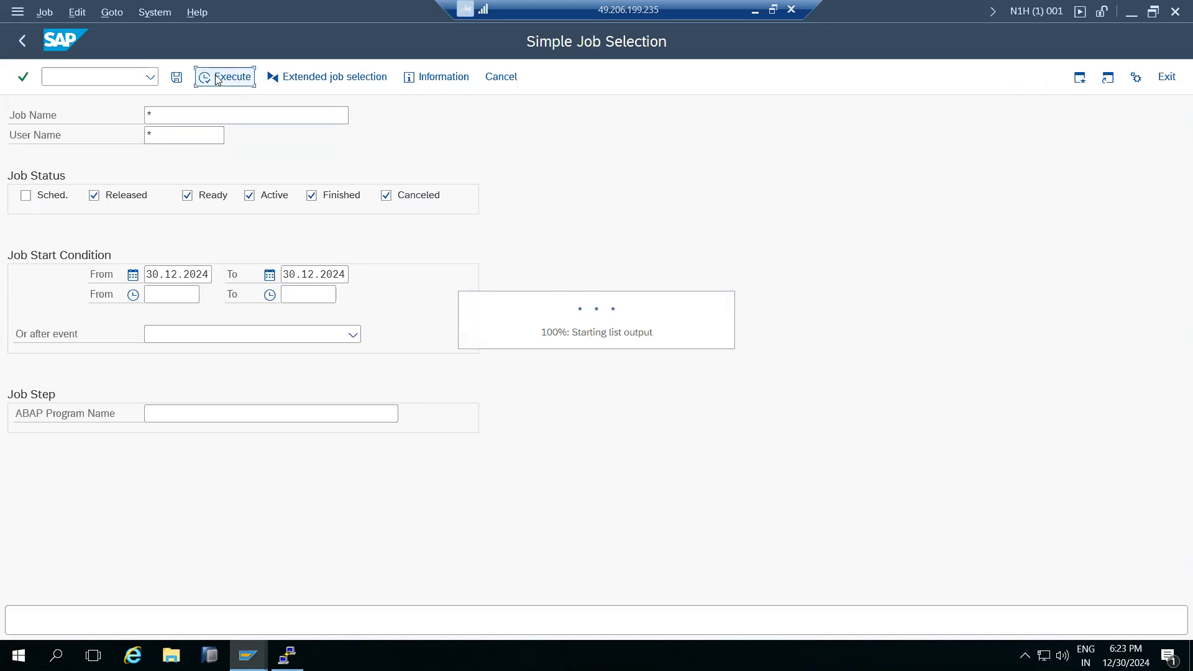
double_click(120, 268)
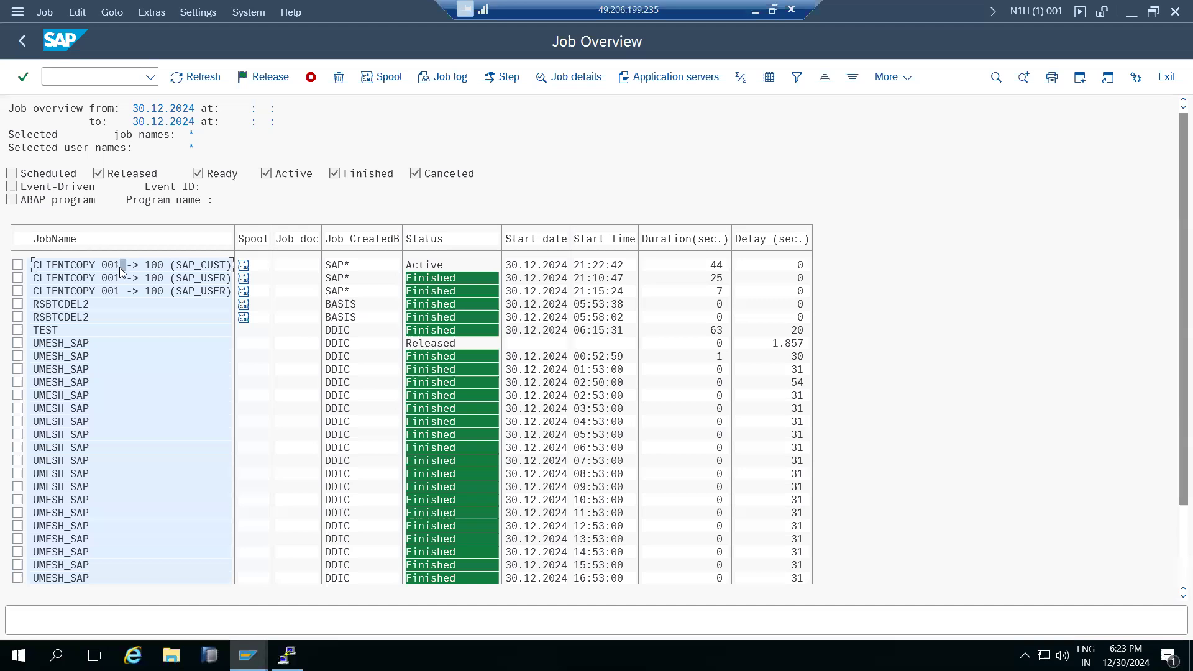
click(13, 40)
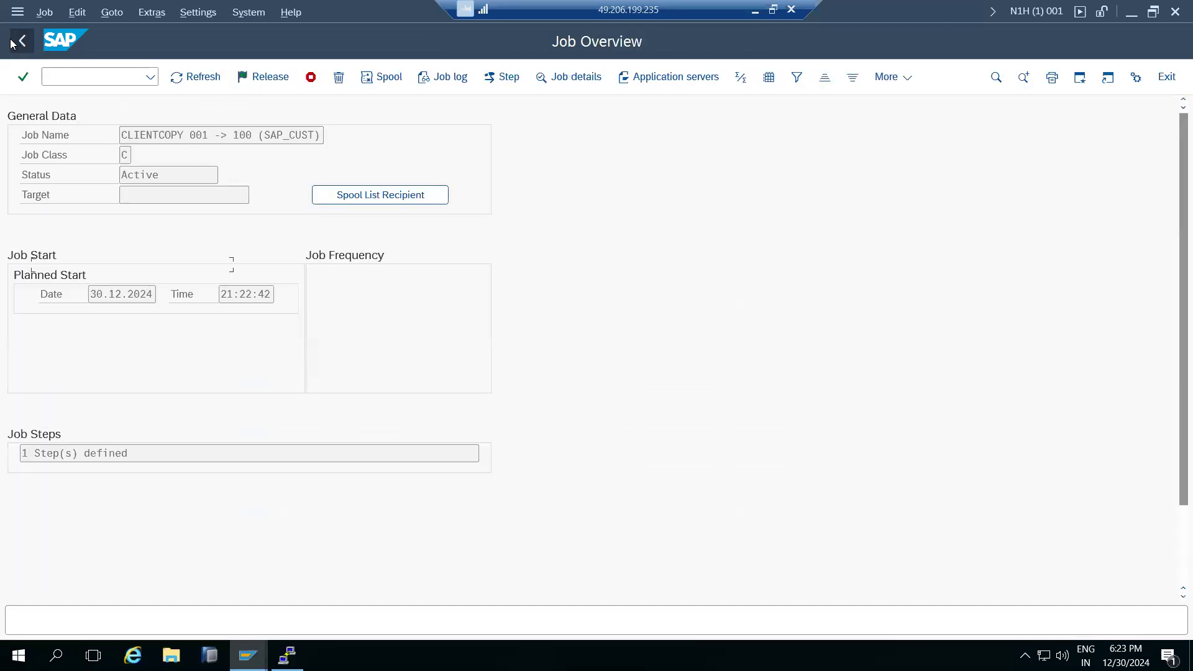
click(14, 41)
click(14, 40)
text(scc3)
Open the SCC3 log of client 100's running SAP_CUST copy and refresh its table progress.
key(Return)
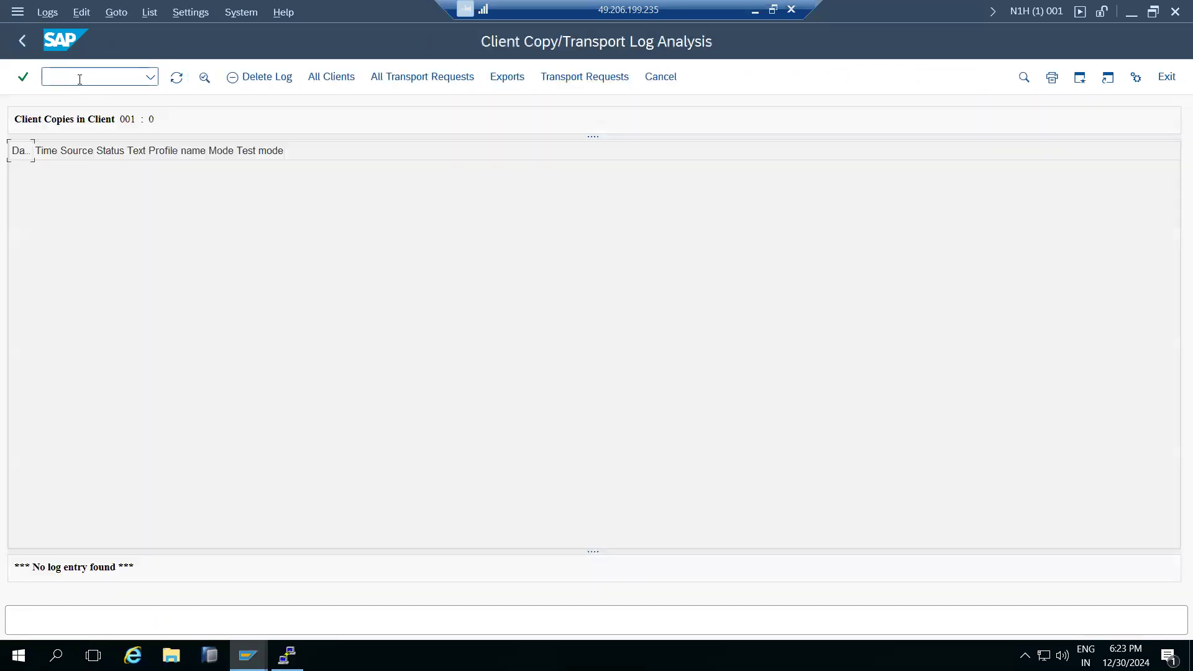
click(346, 79)
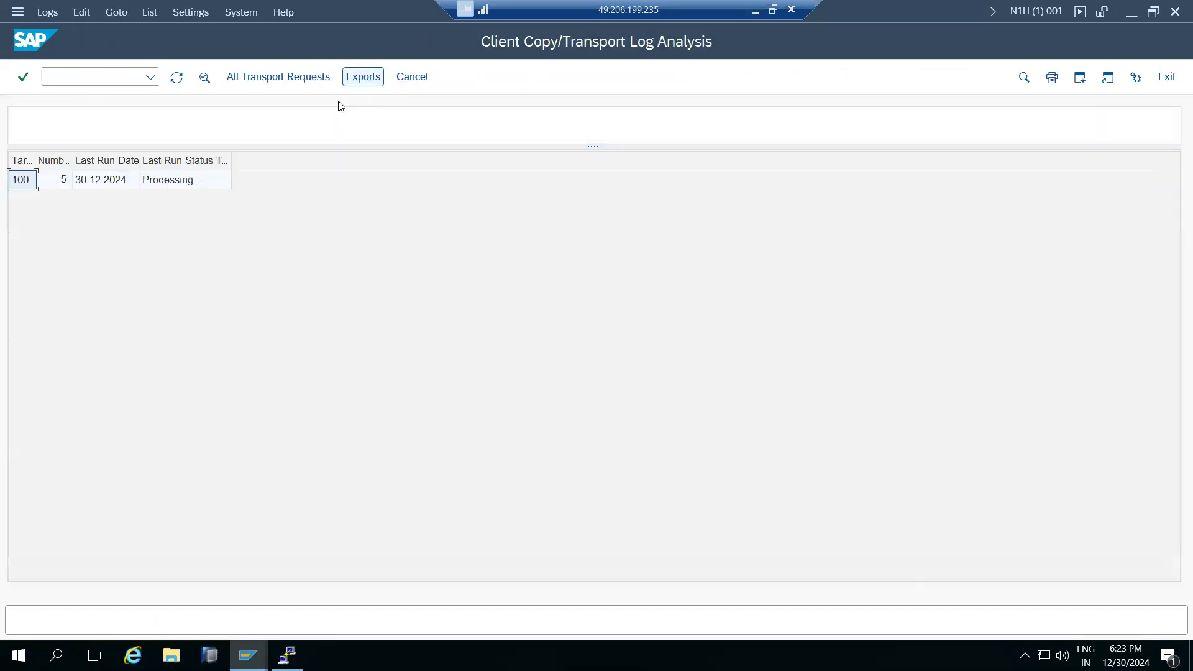
double_click(176, 182)
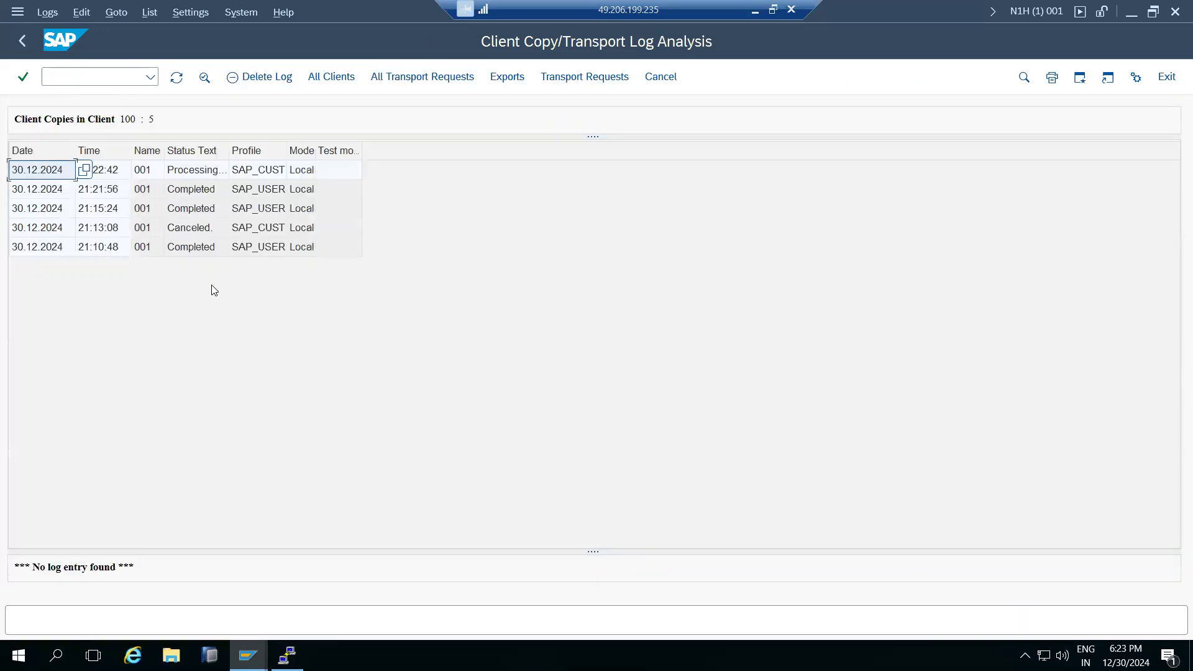
double_click(177, 171)
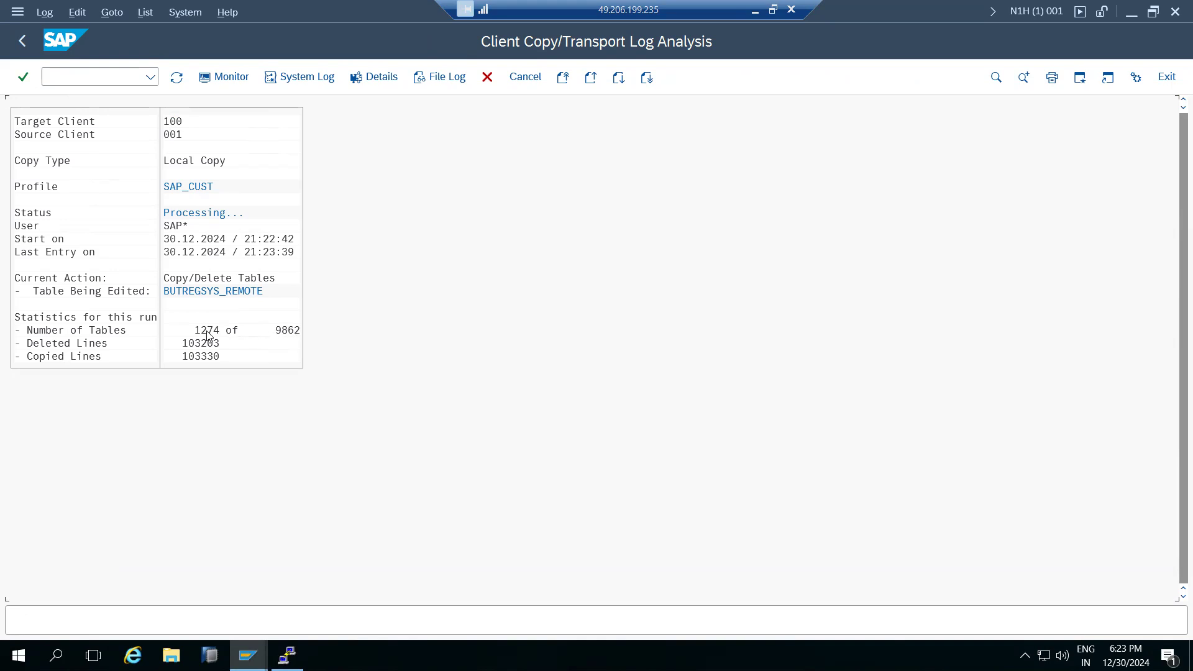
click(174, 81)
Refresh the copy statistics repeatedly to follow the tables copied out of 9862.
click(173, 82)
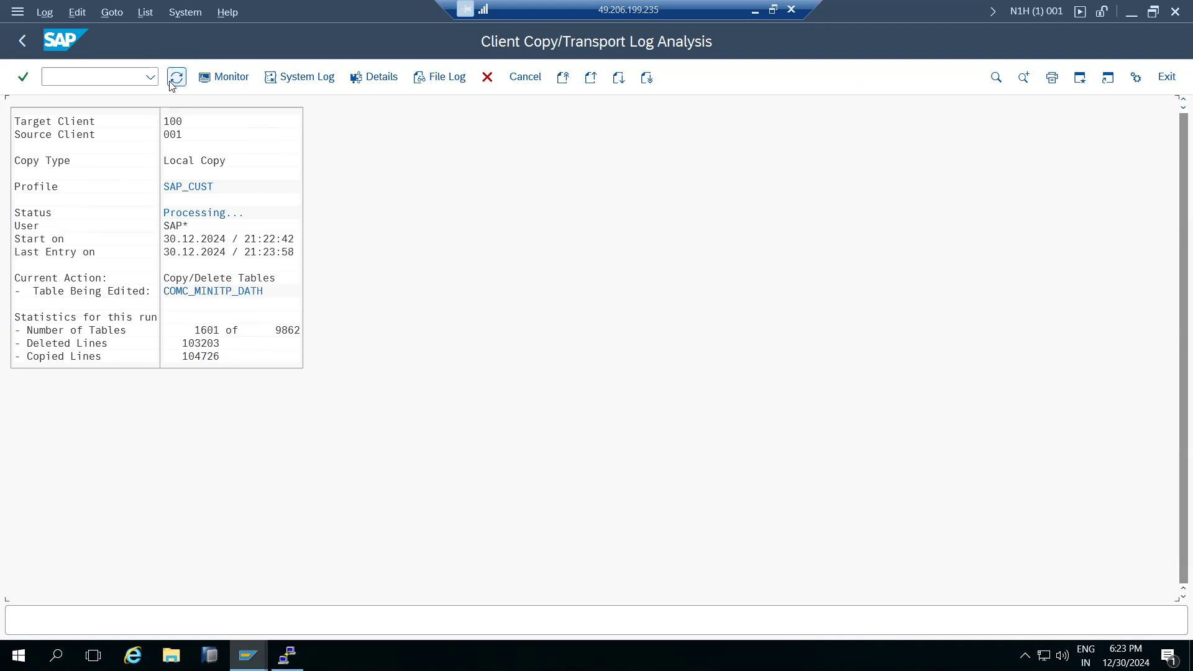
click(173, 82)
click(173, 82)
click(173, 81)
click(173, 81)
click(173, 82)
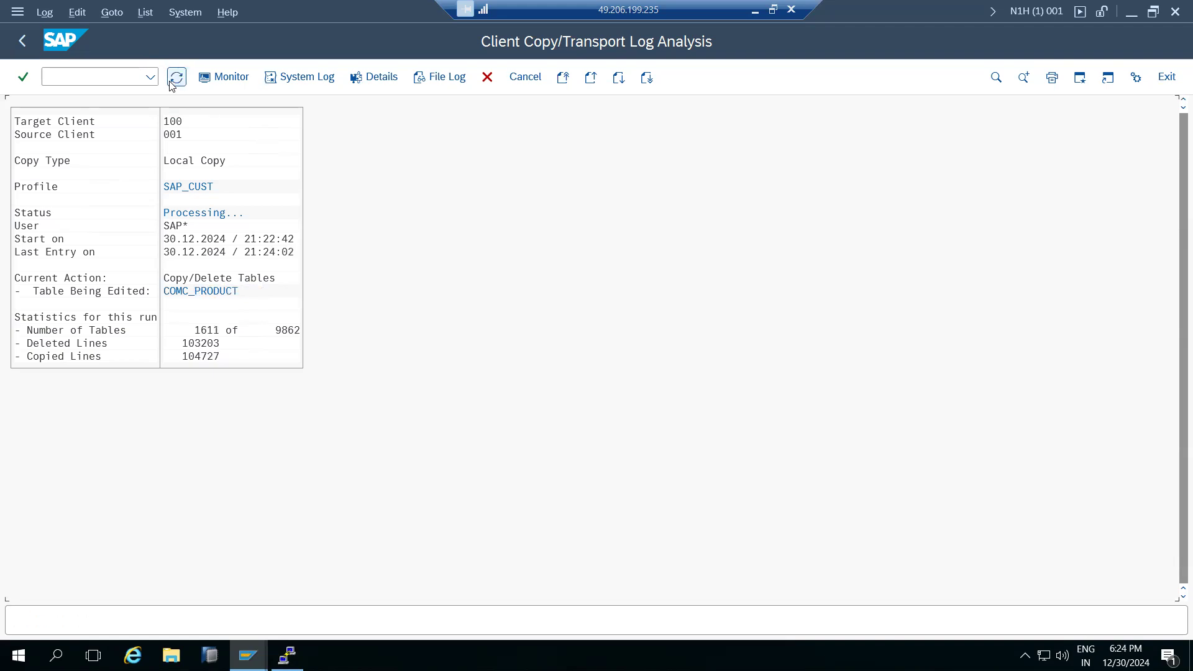
Check the progress monitor, then cancel the copy at 1883 of 9862 tables.
click(217, 79)
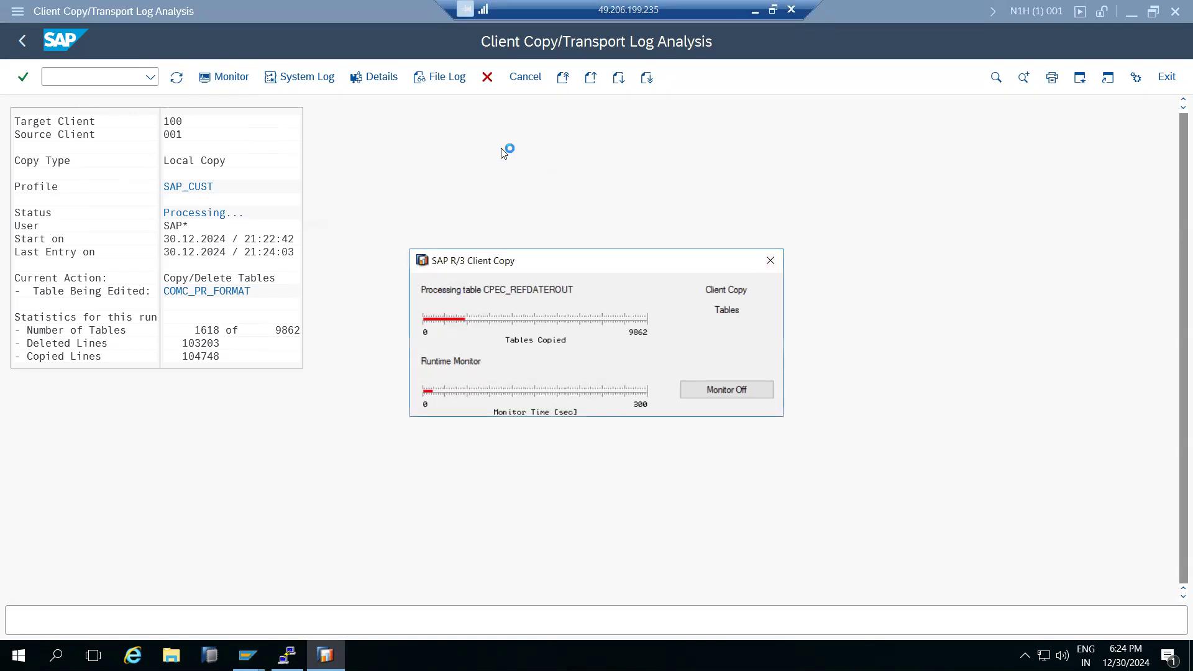
click(487, 79)
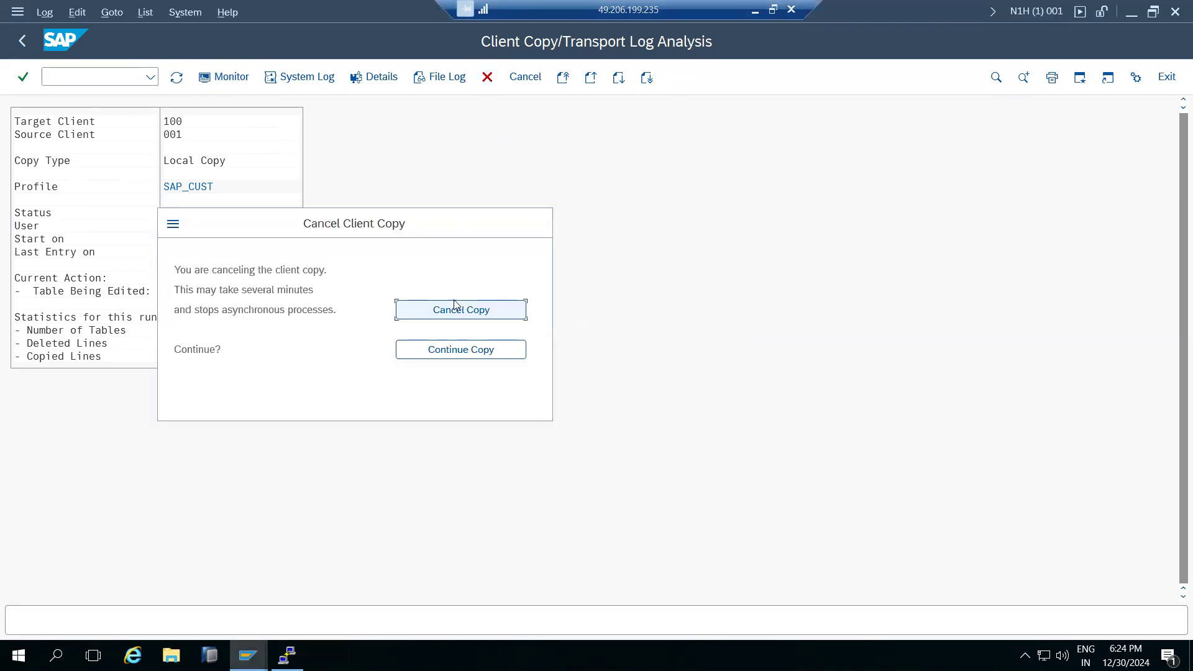
click(459, 310)
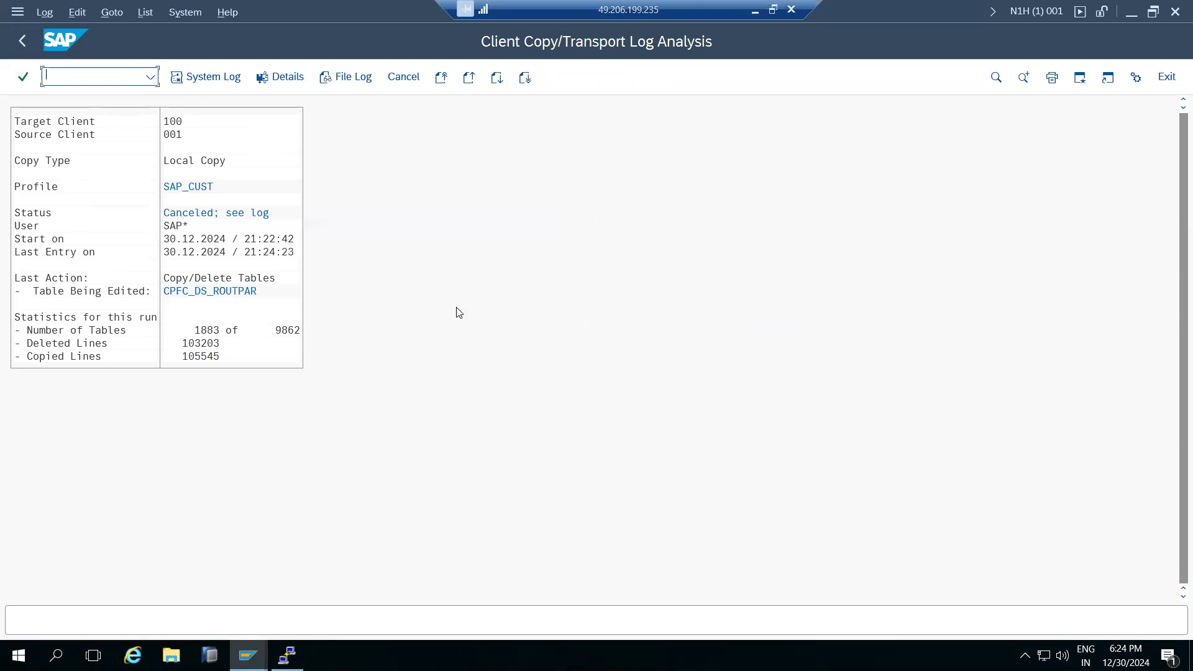
Log off, log back on to SAP NW ON HANA client 001, and run an SCC transaction.
click(1175, 11)
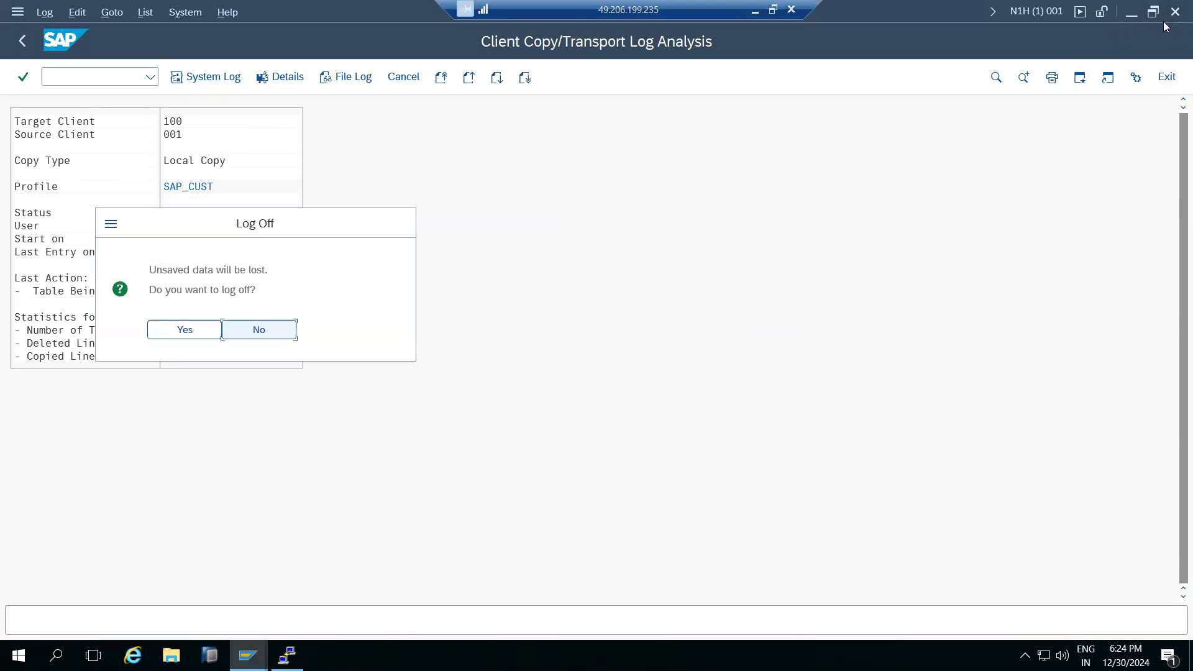
click(187, 332)
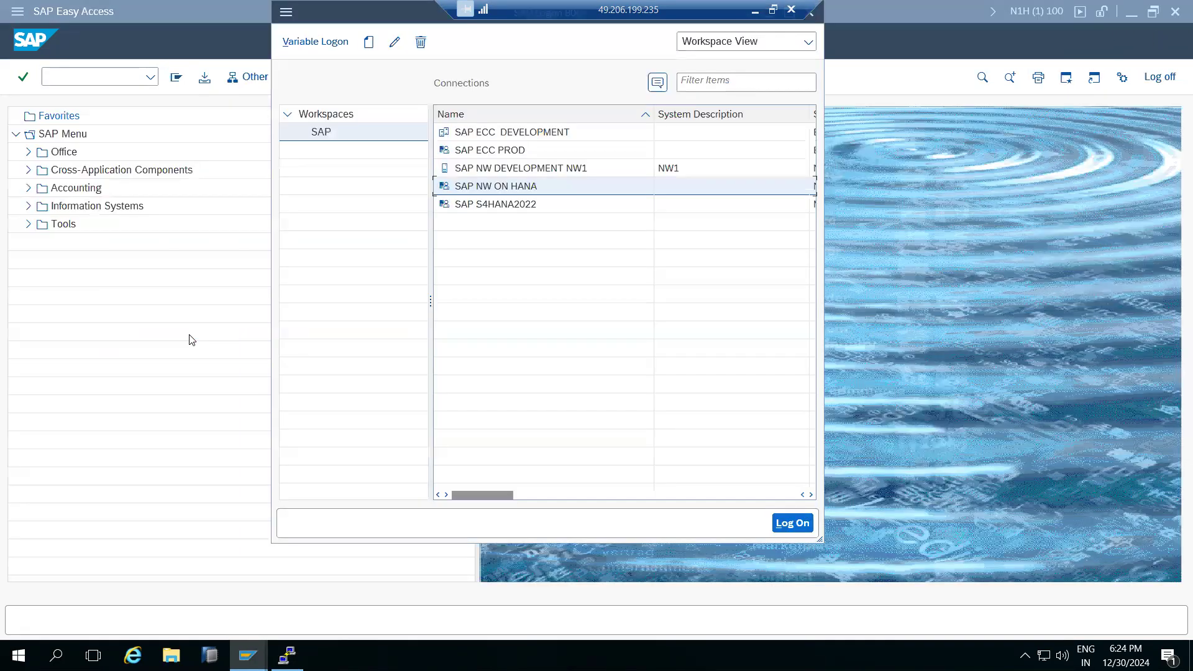
double_click(510, 186)
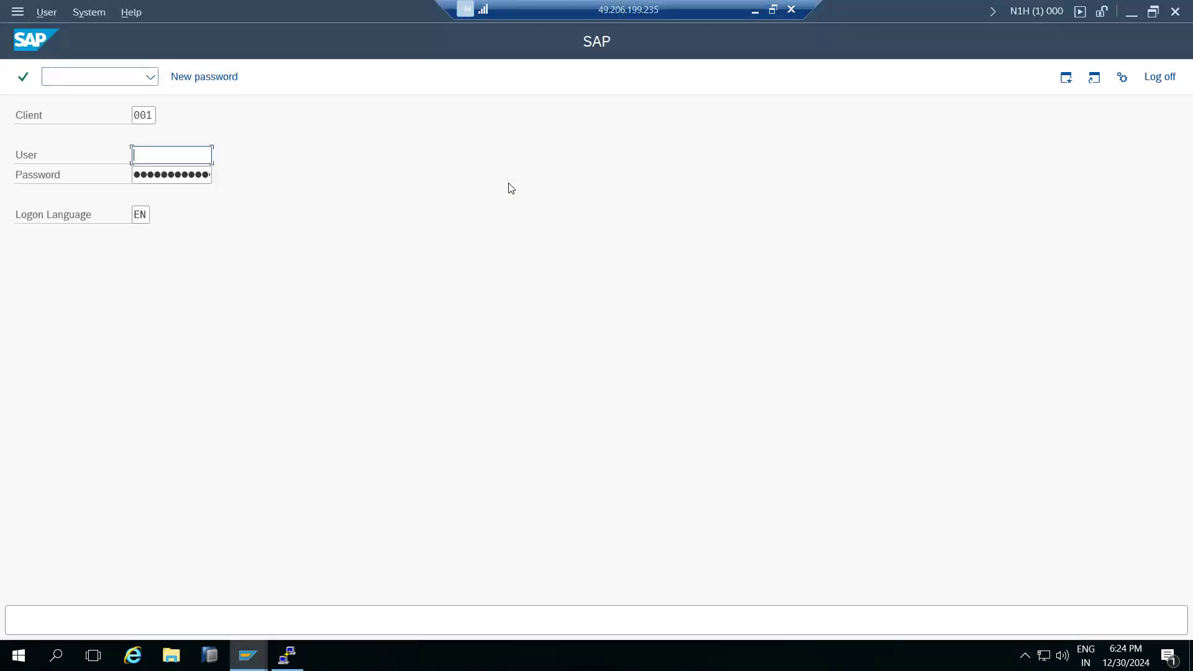
text(basis)
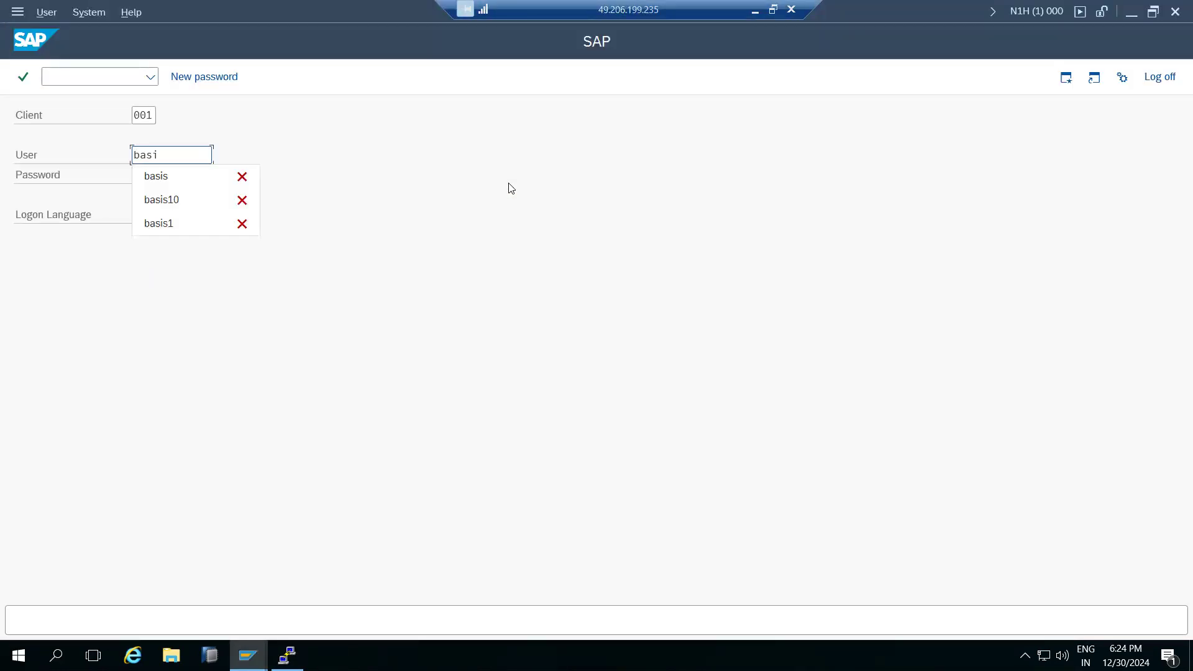
key(Tab)
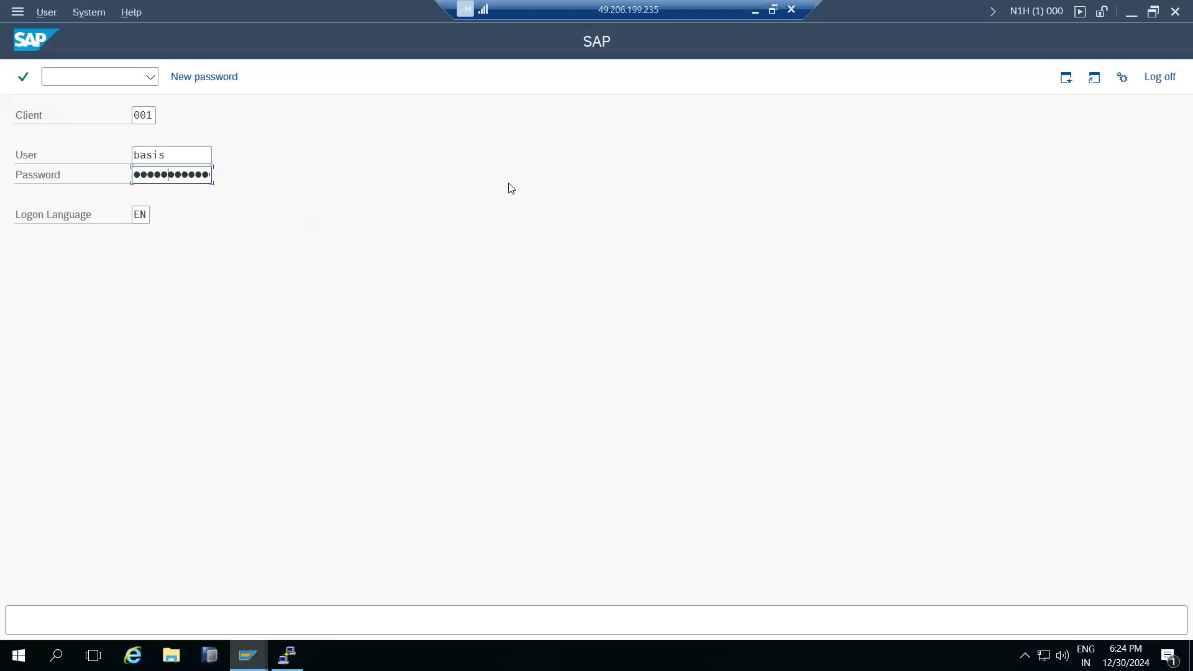
key(Return)
text(scc)
key(Return)
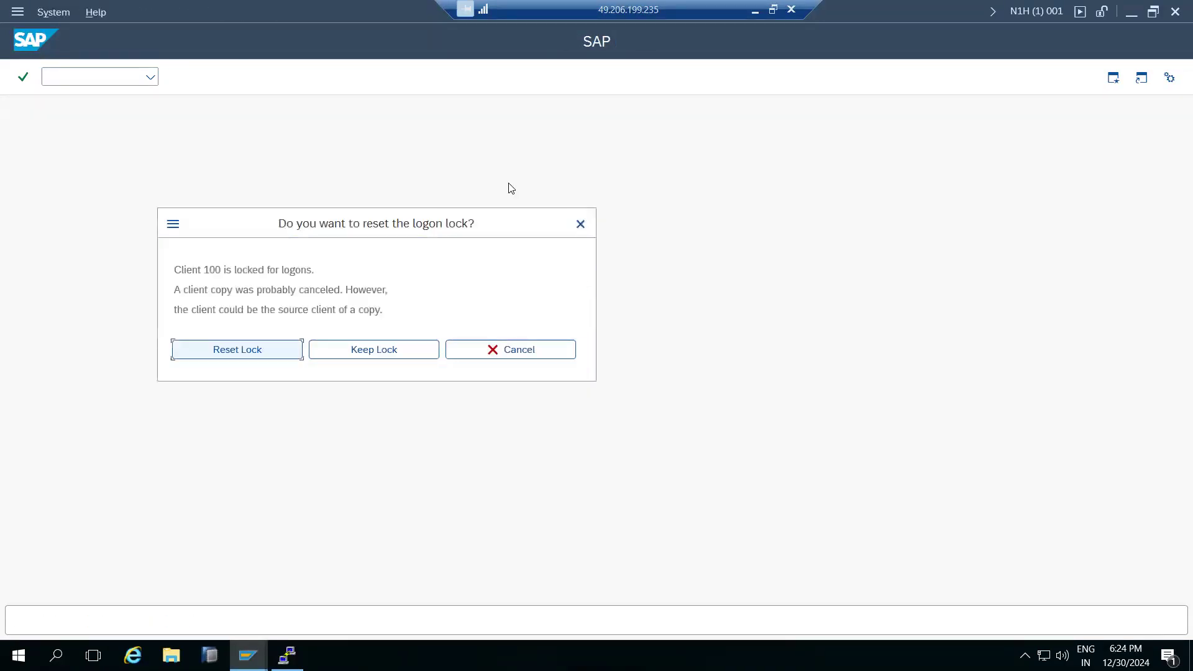
Reset the client copy logon lock on client 100 and acknowledge the deletion message.
drag(208, 270, 257, 311)
click(237, 352)
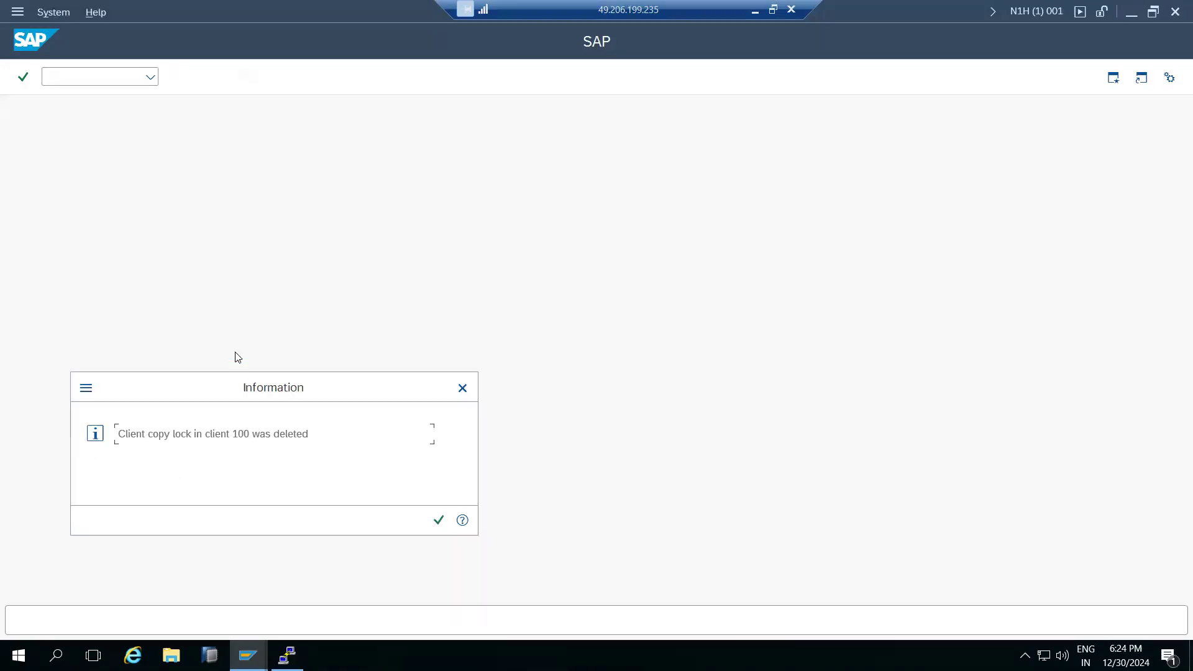
click(439, 521)
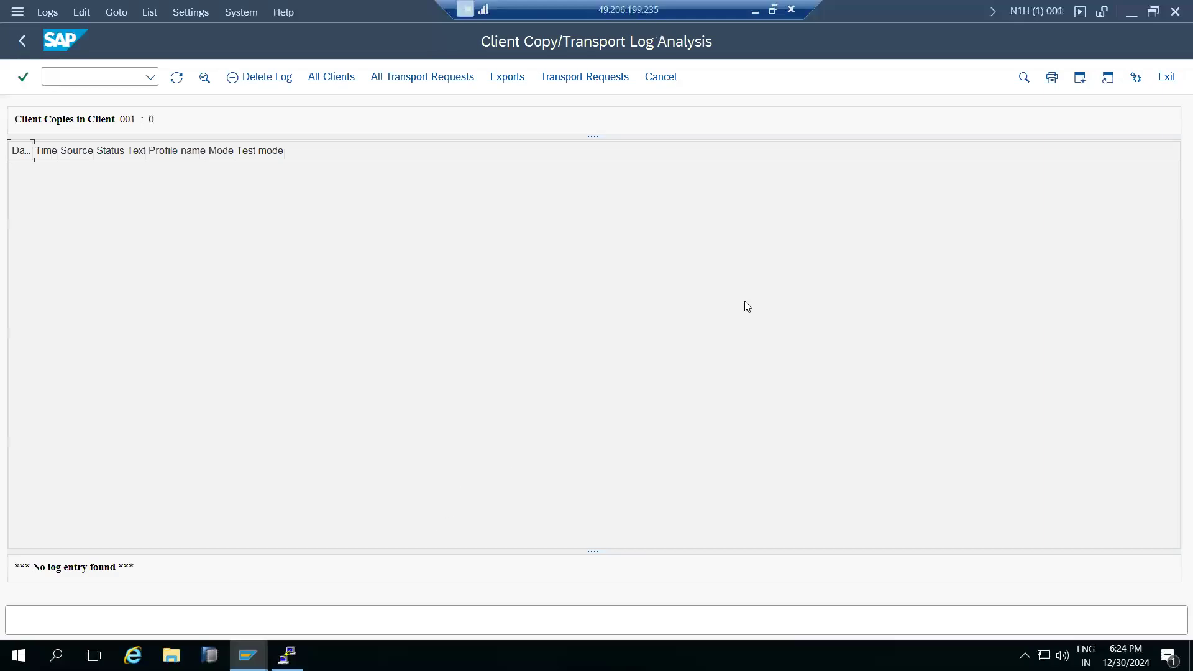
Log off the client 001 session, then close the client 100 session.
click(1176, 21)
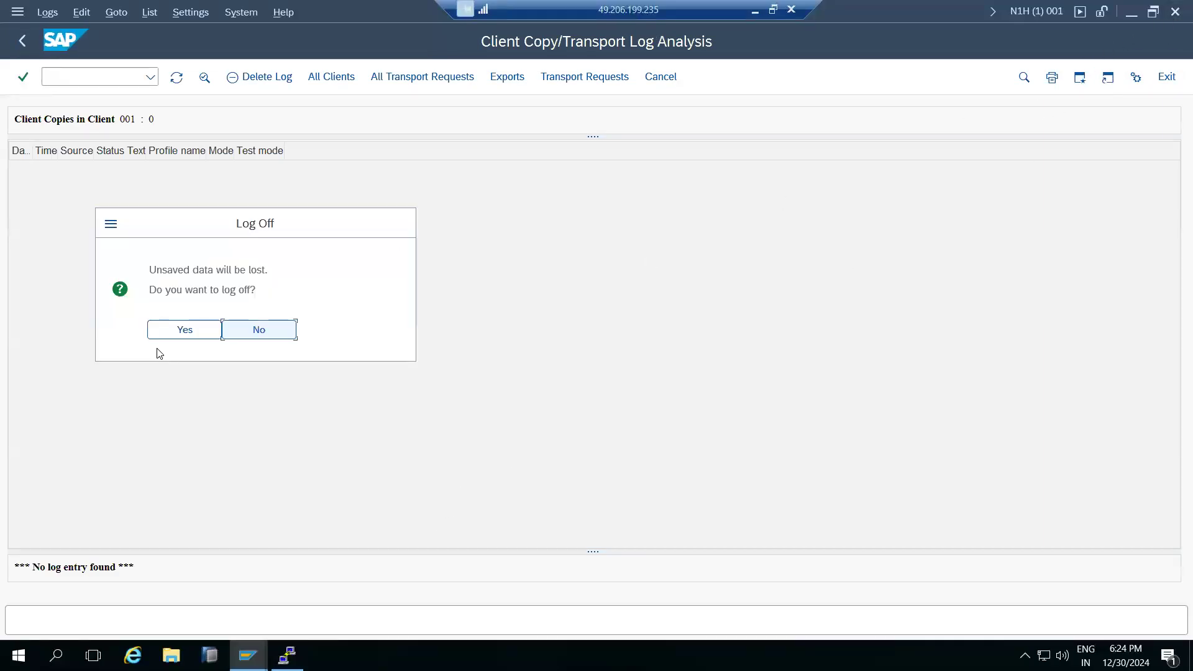
click(173, 328)
click(1026, 222)
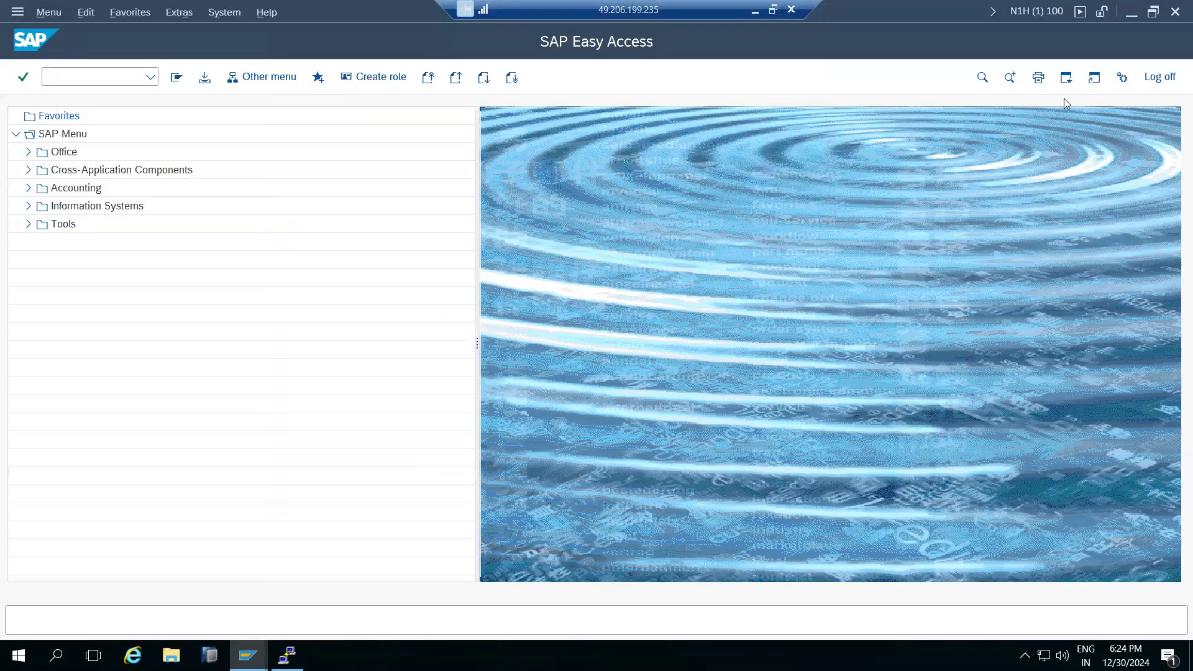
click(1176, 11)
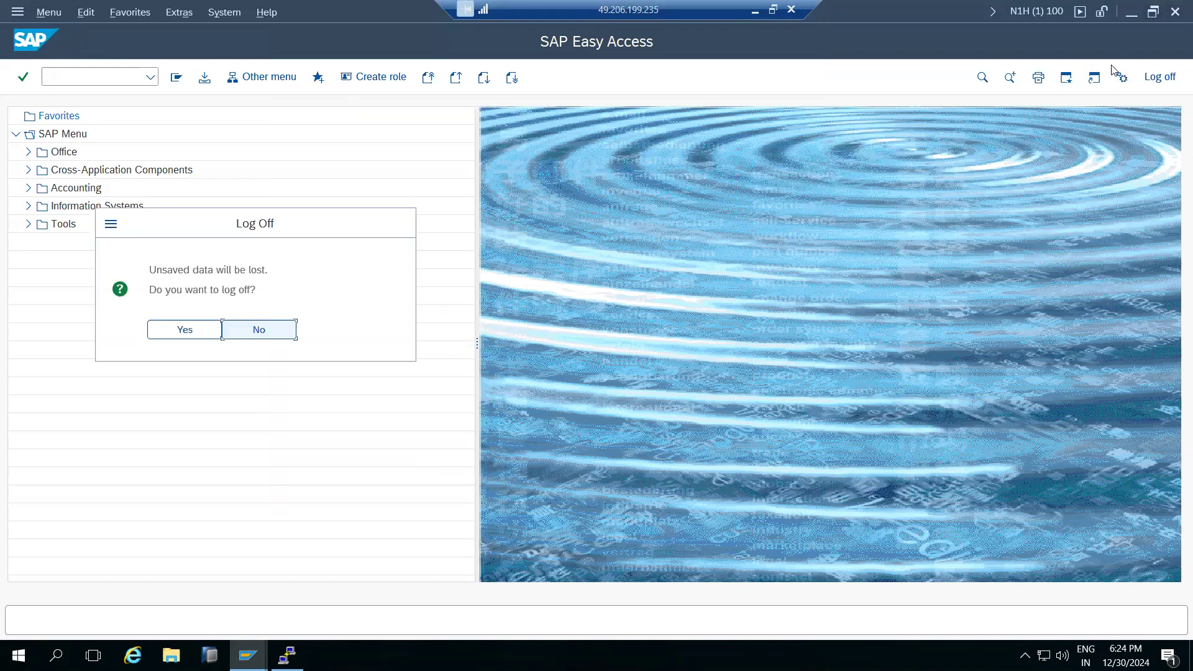
click(174, 335)
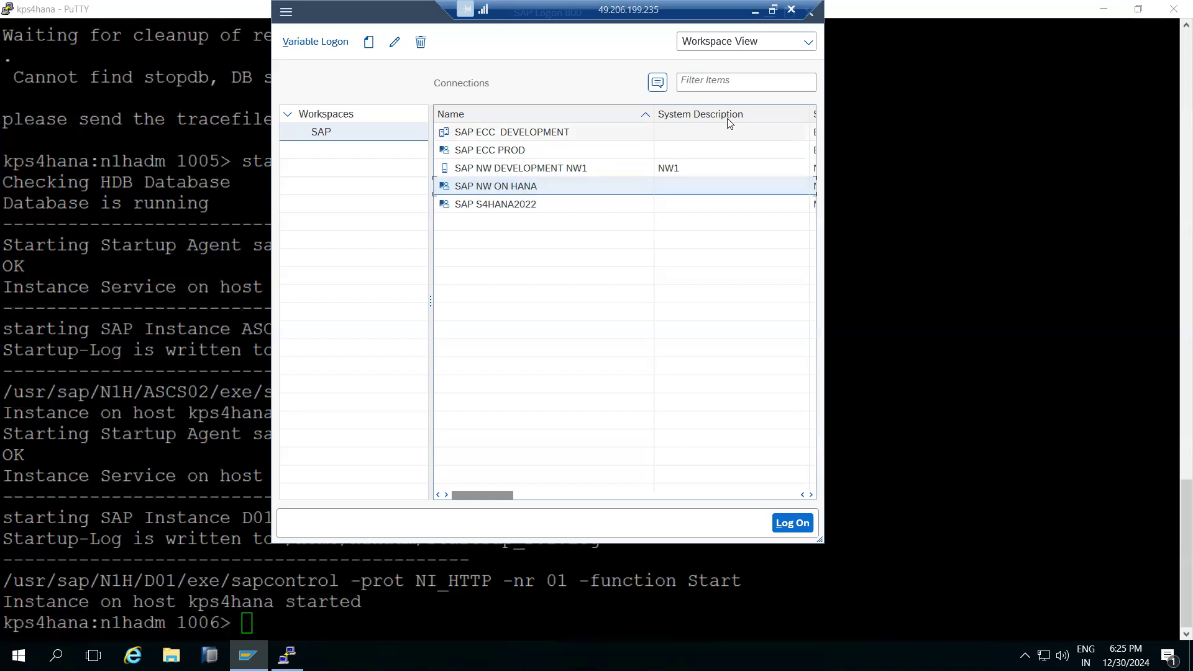
Close SAP Logon and exit the PuTTY terminal.
click(813, 18)
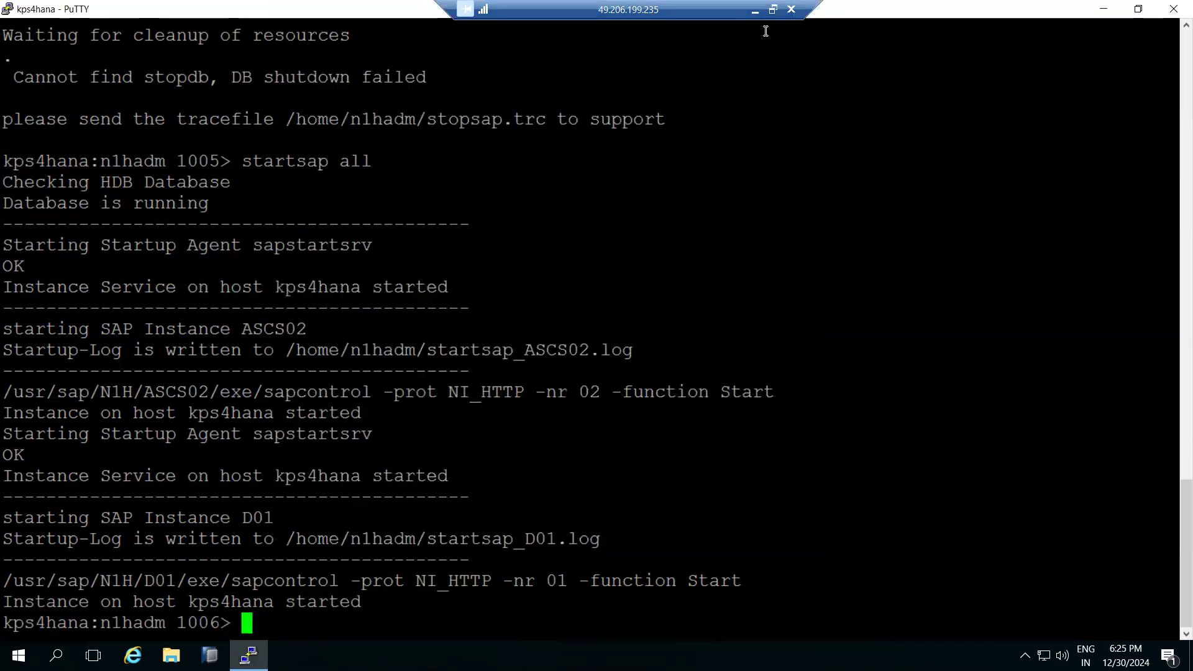
click(1174, 9)
click(594, 384)
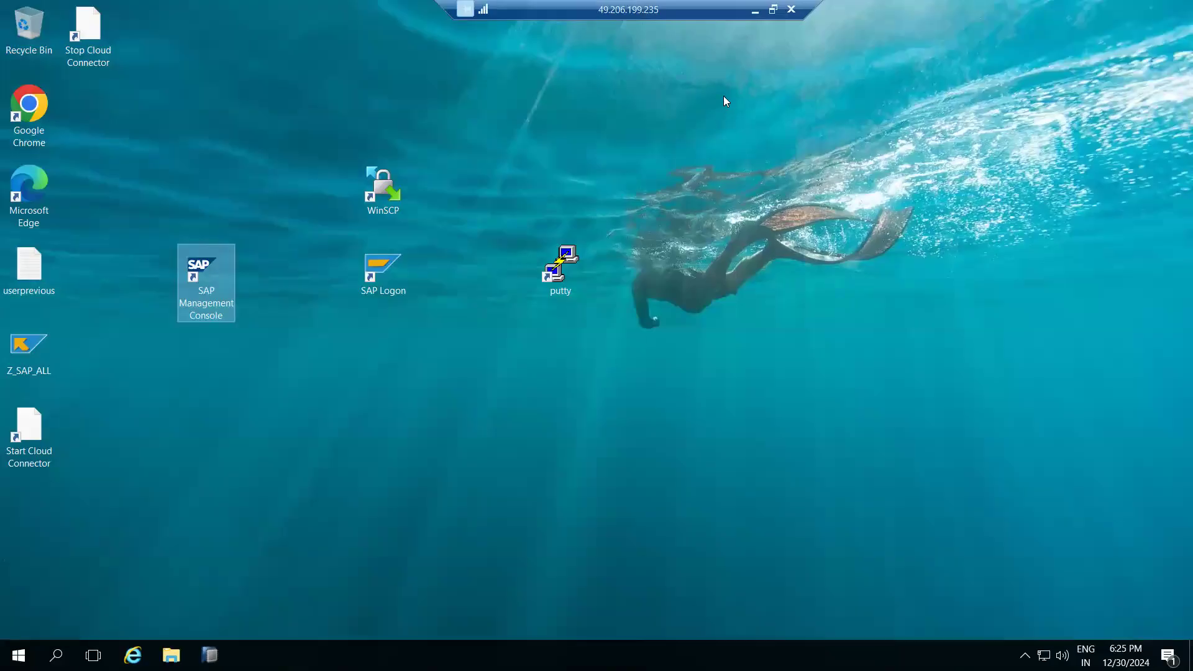
Draw a short black dash under the background-job note in Paint and switch to white.
click(755, 10)
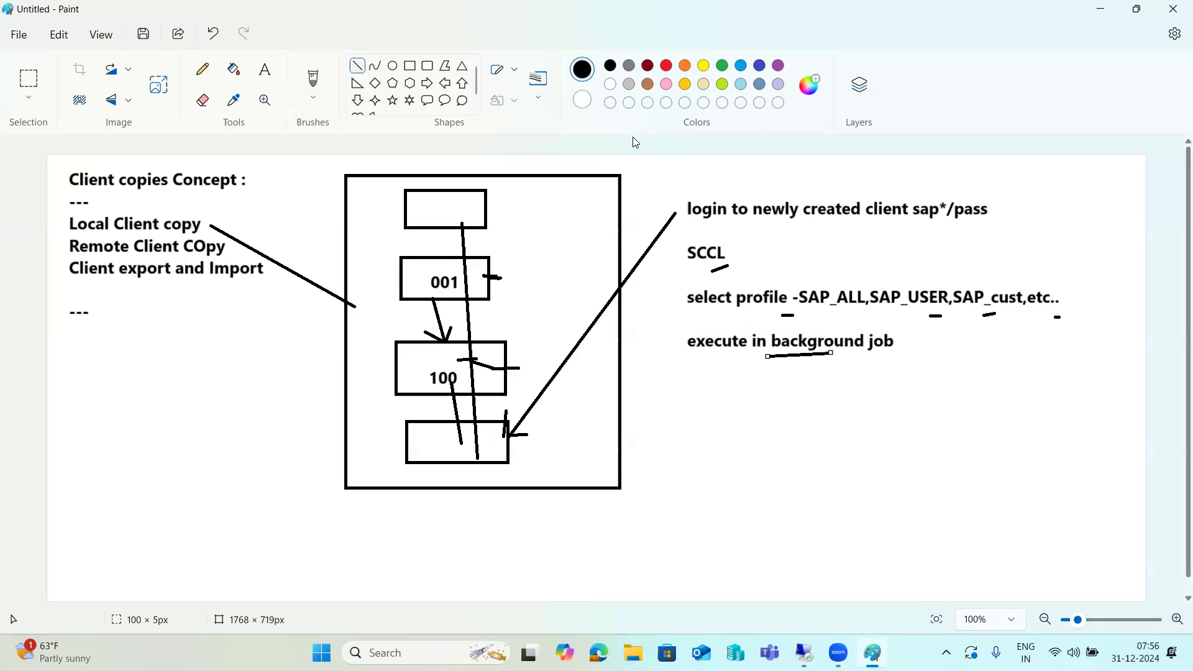
mouse_move(740, 394)
mouse_down()
mouse_move(765, 396)
mouse_move(748, 431)
mouse_move(763, 432)
mouse_move(767, 396)
mouse_move(767, 432)
mouse_up()
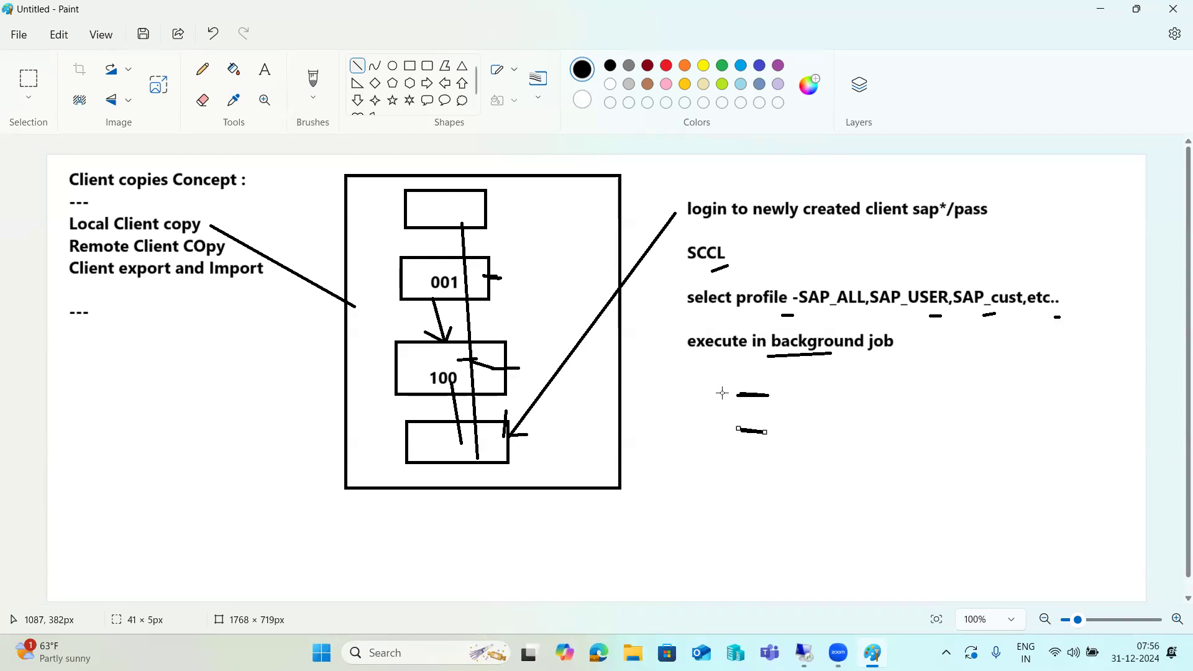
click(612, 90)
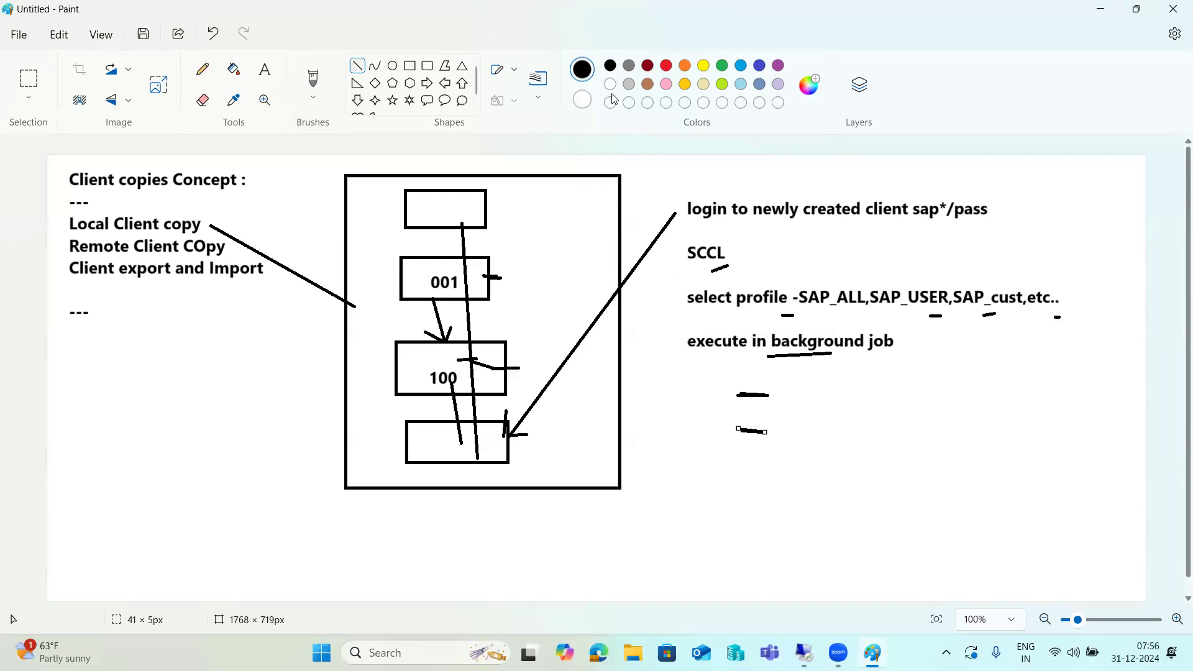
click(612, 95)
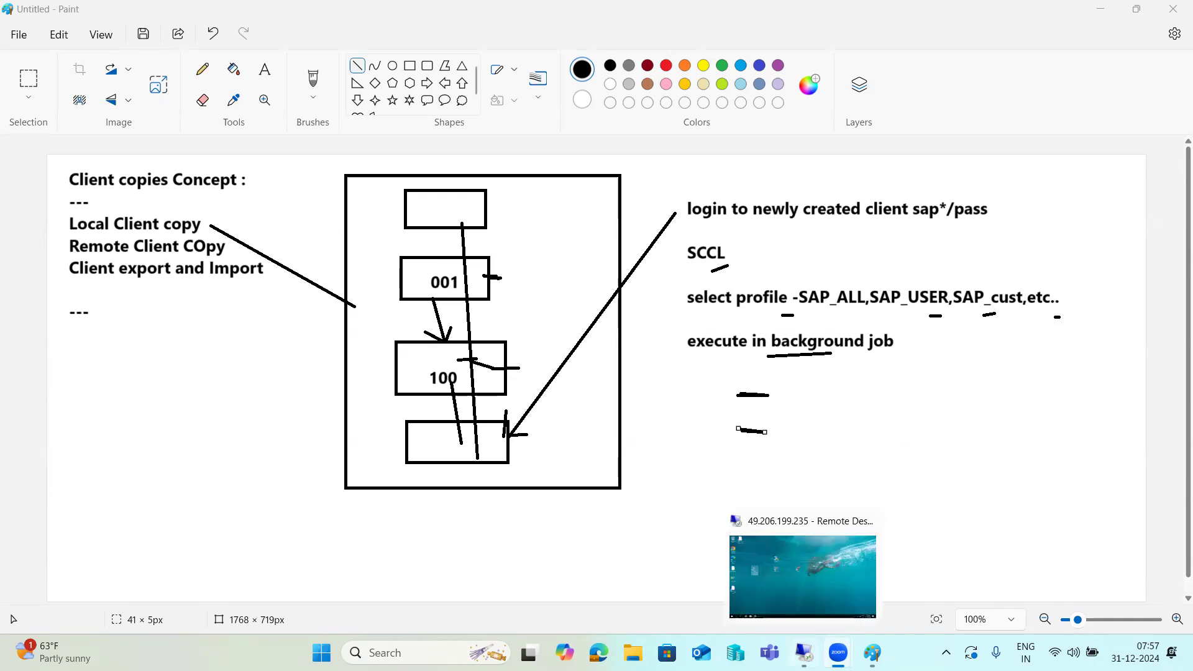
click(806, 653)
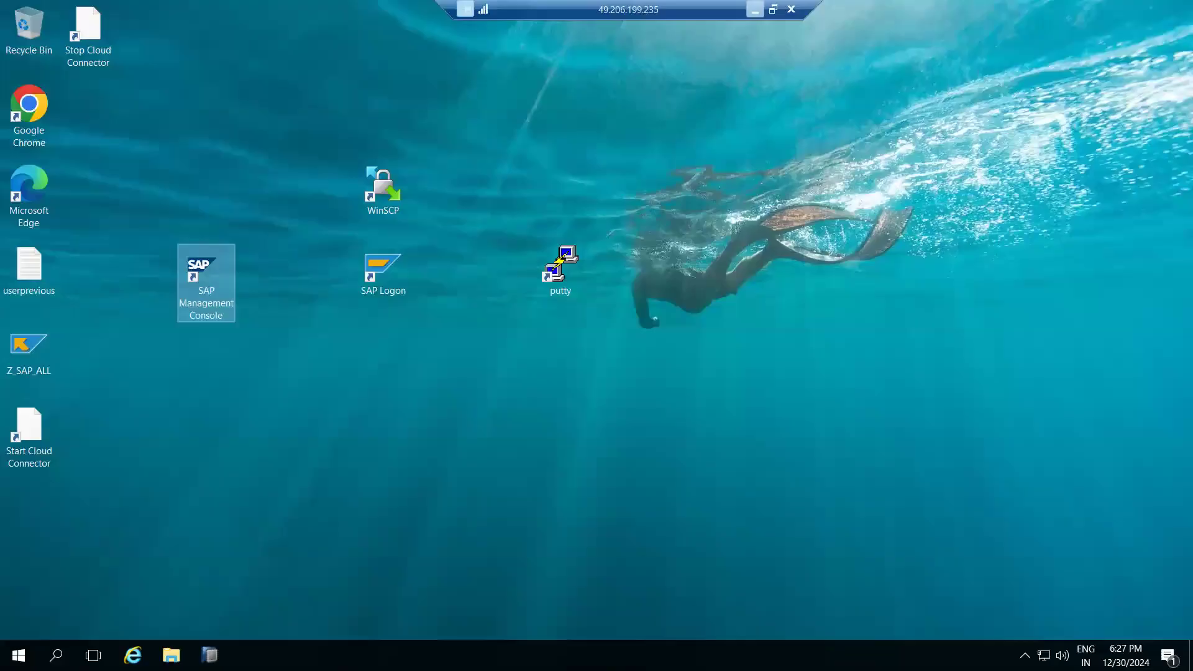
Launch SAP Logon and log on to SAP NW ON HANA in client 001.
click(384, 269)
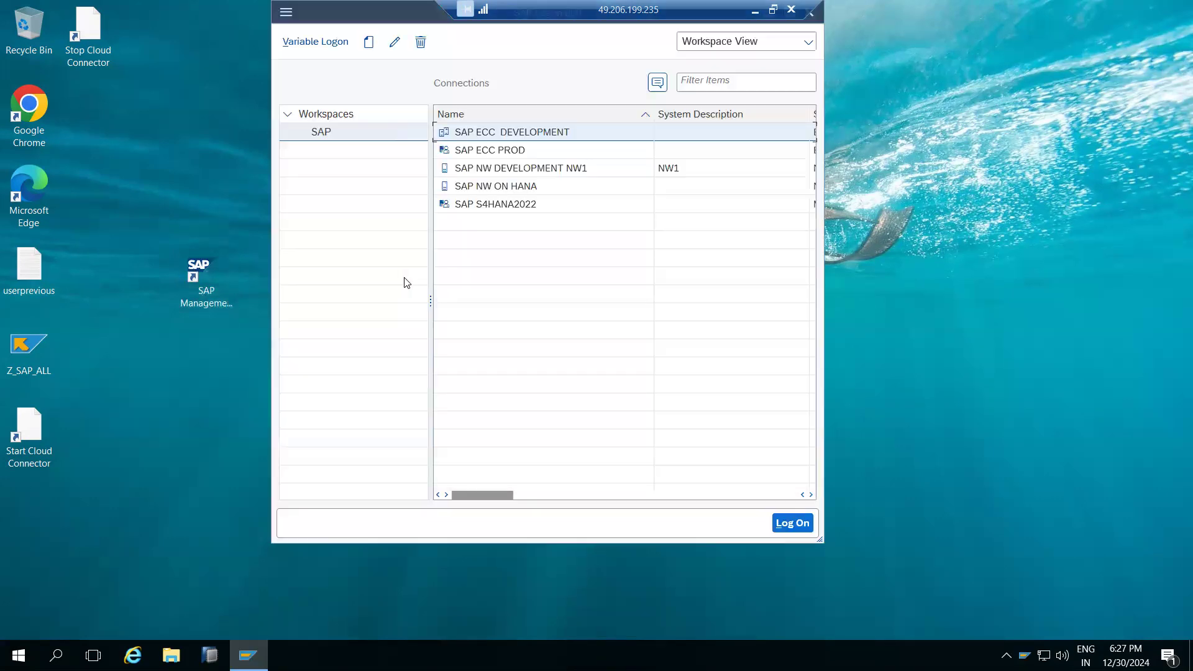
click(493, 190)
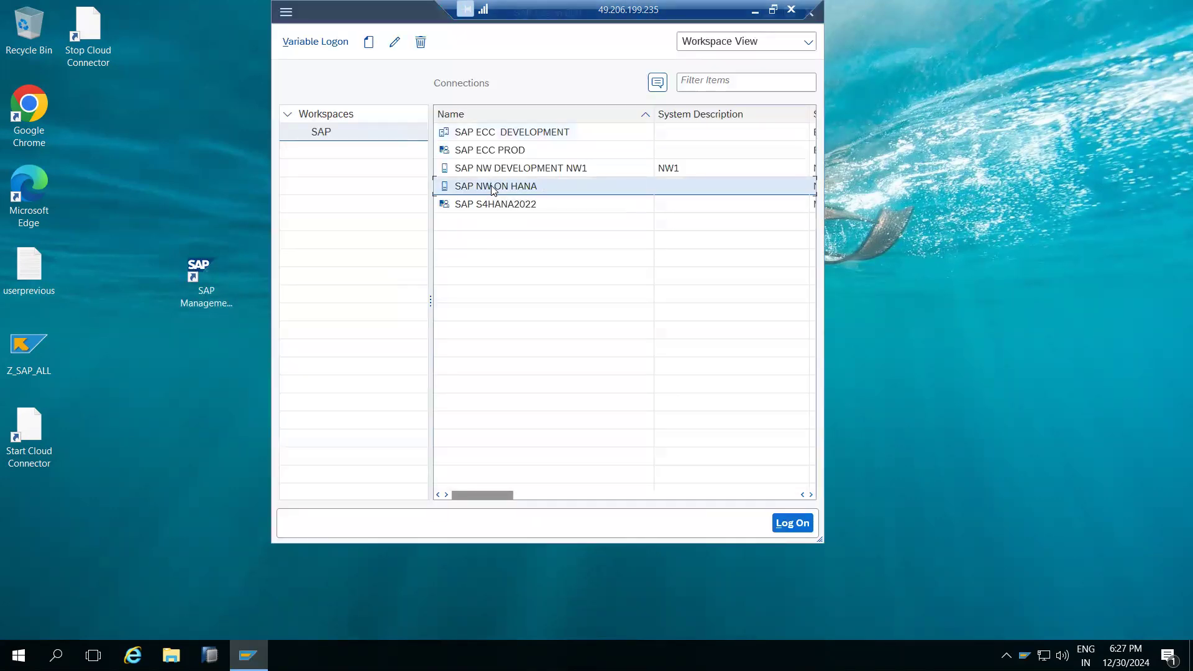
double_click(493, 187)
text(basis)
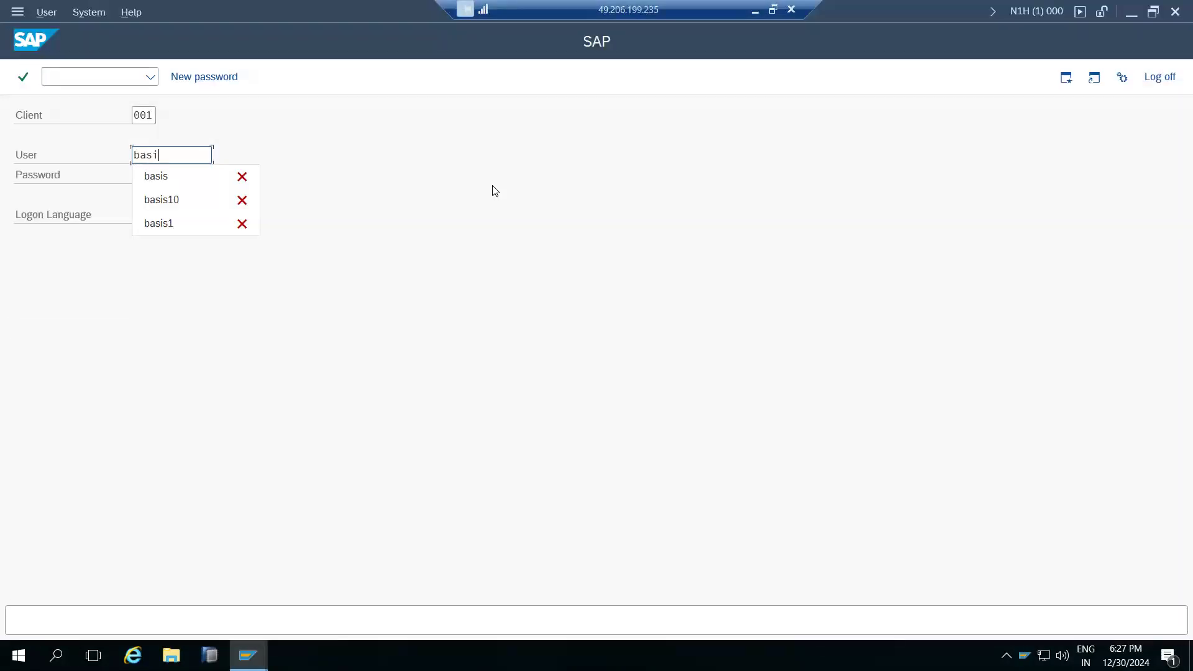
key(Tab)
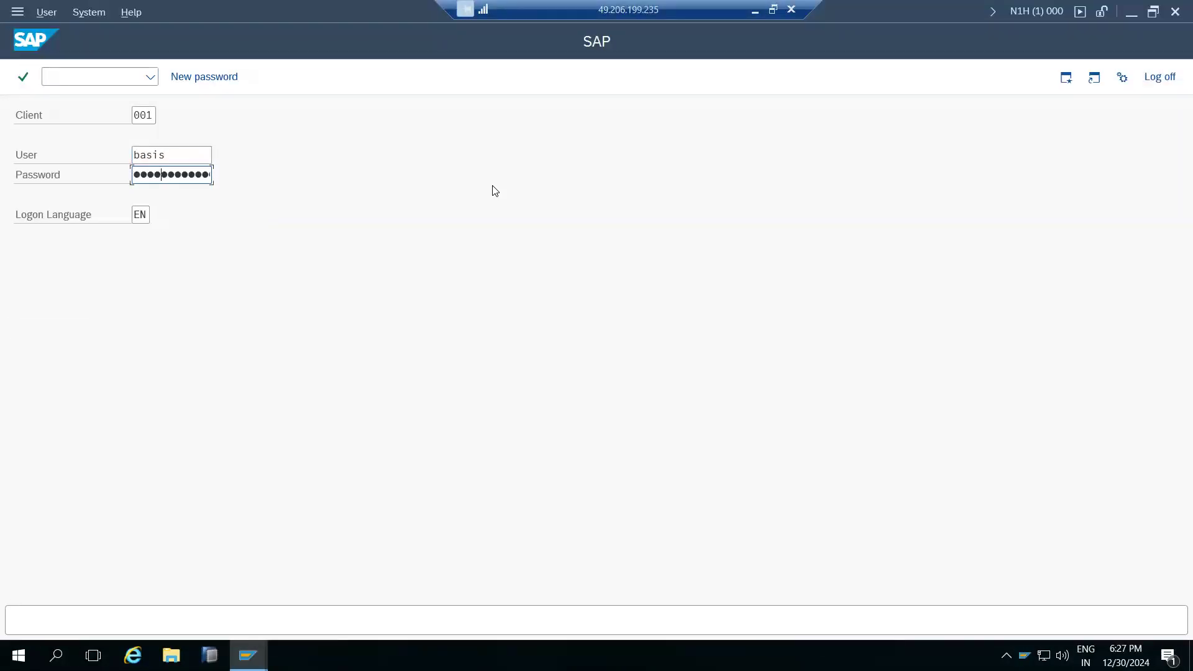
key(Return)
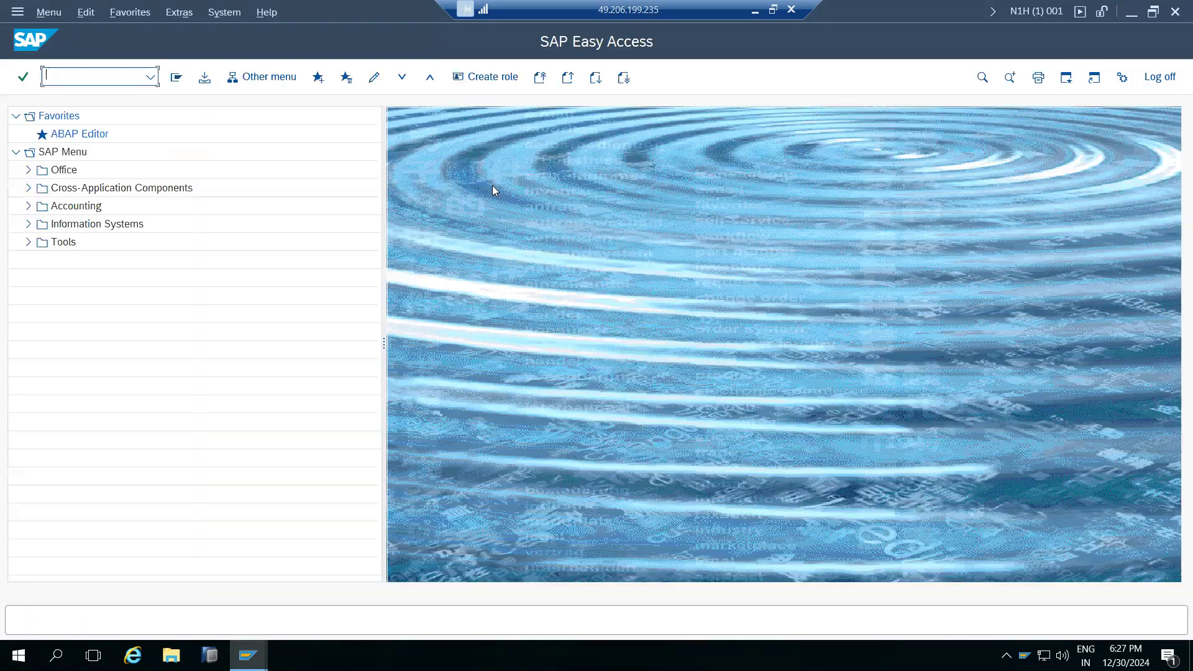
Run transaction SCC4 to list the clients.
text(scc4)
key(BackSpace)
key(BackSpace)
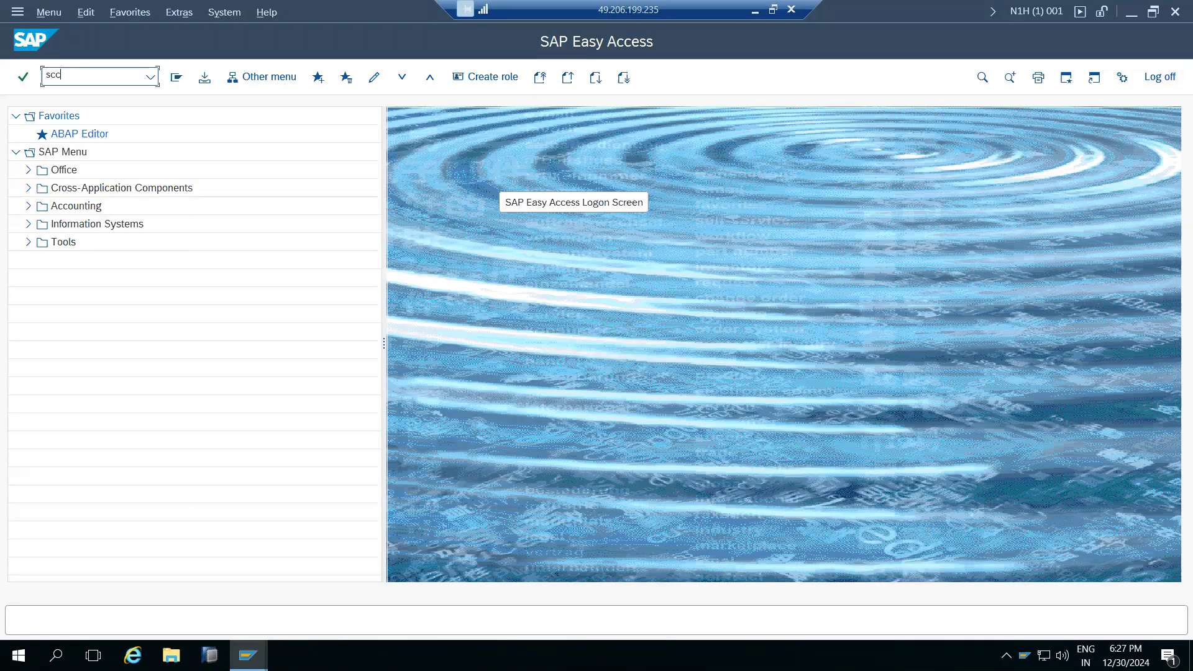
text(c4)
key(Return)
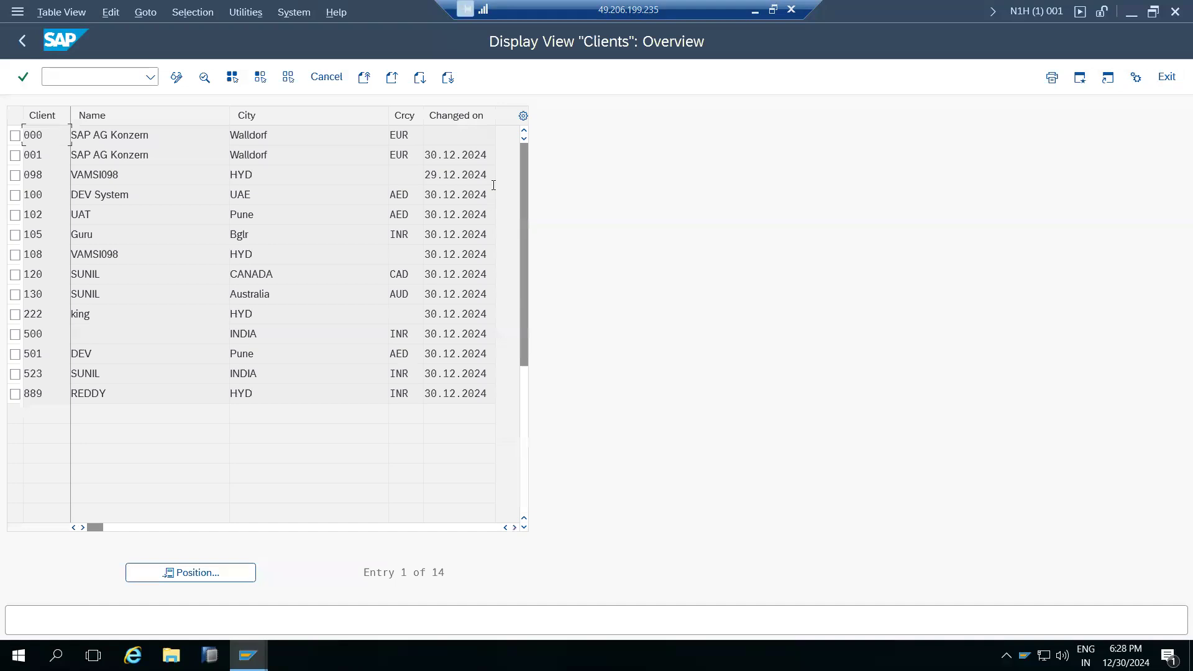
Review the details of clients 100, 108 and 222 in turn.
double_click(39, 196)
drag(165, 174, 189, 174)
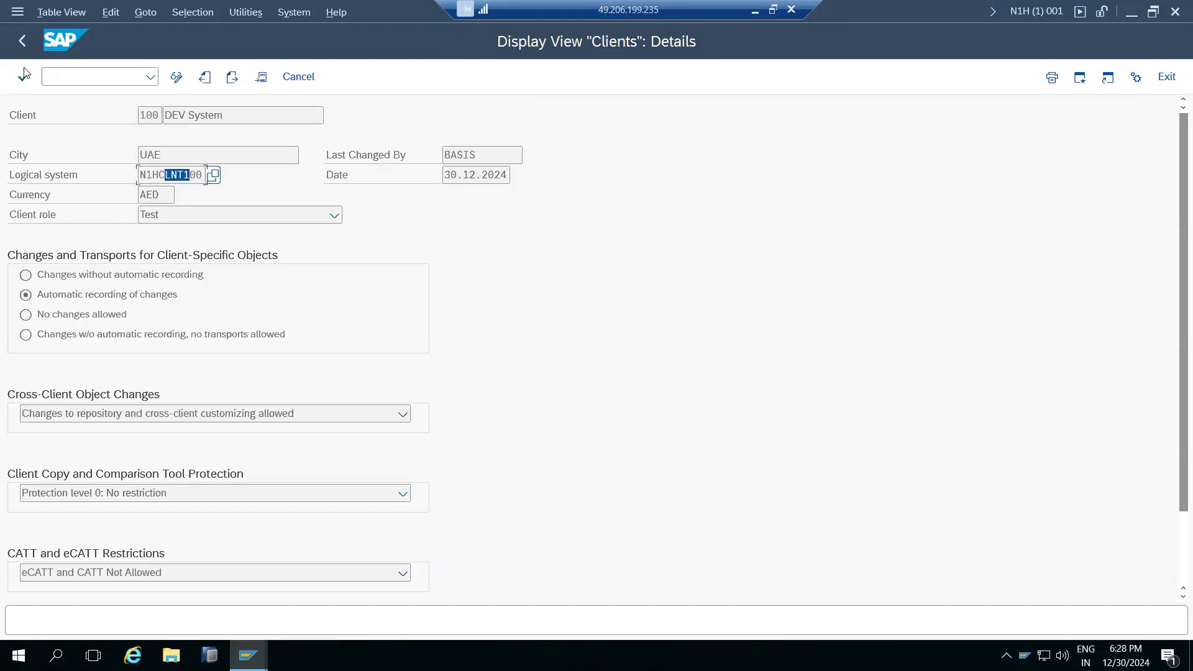
click(17, 48)
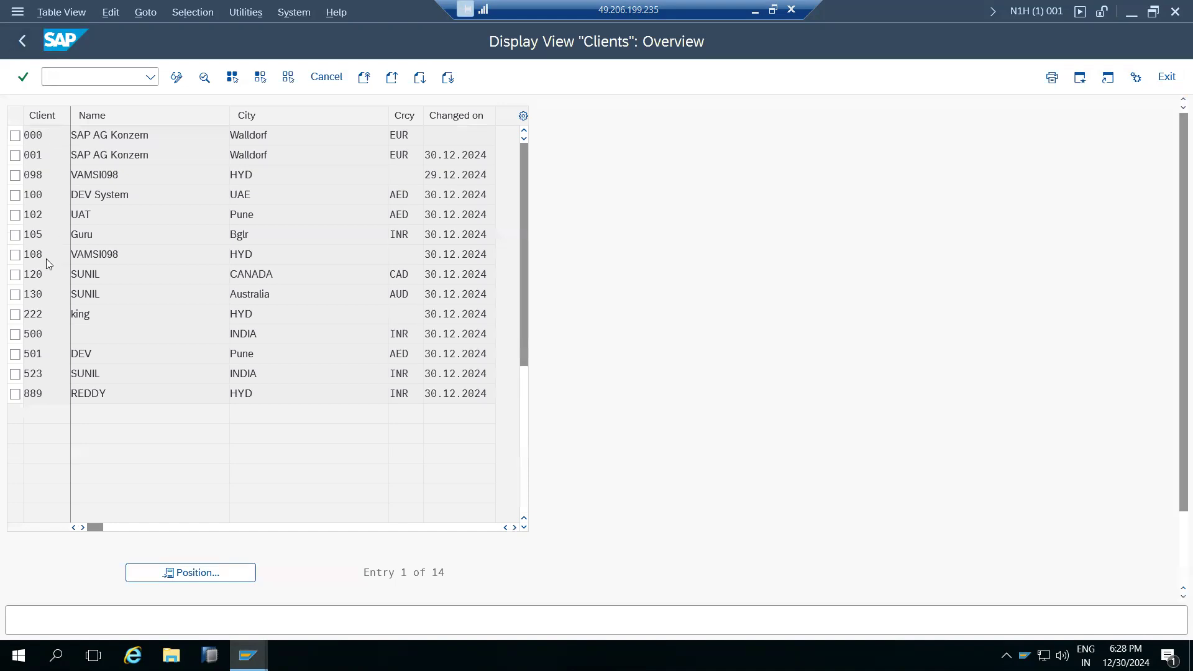
double_click(46, 259)
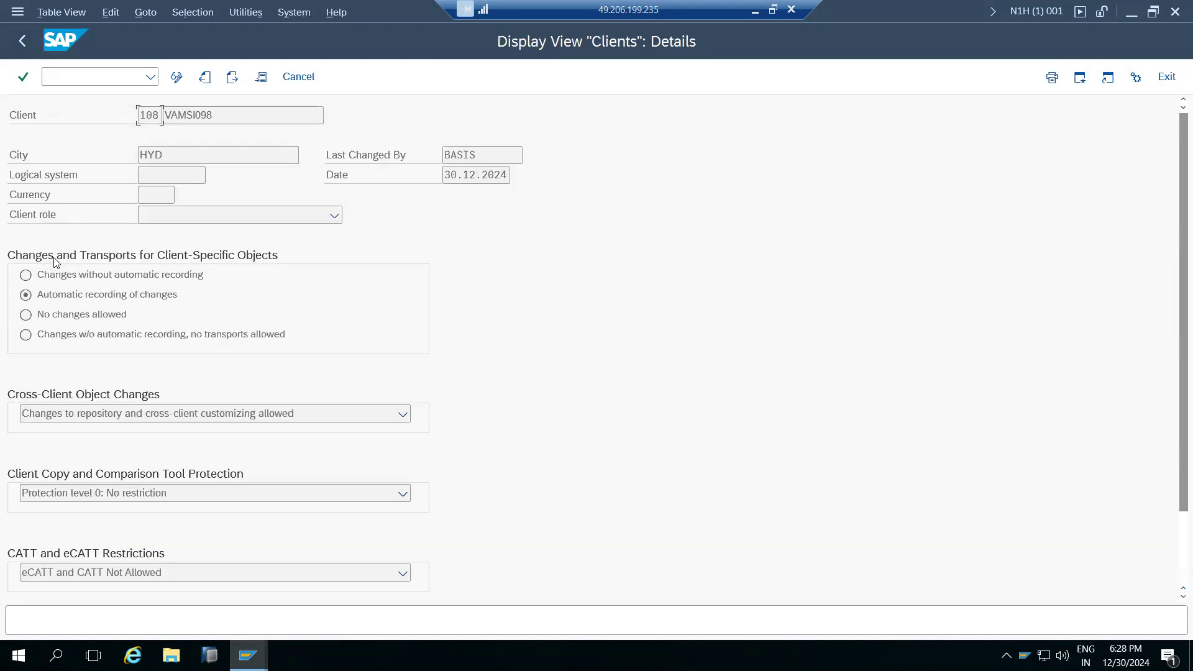
click(22, 41)
double_click(46, 319)
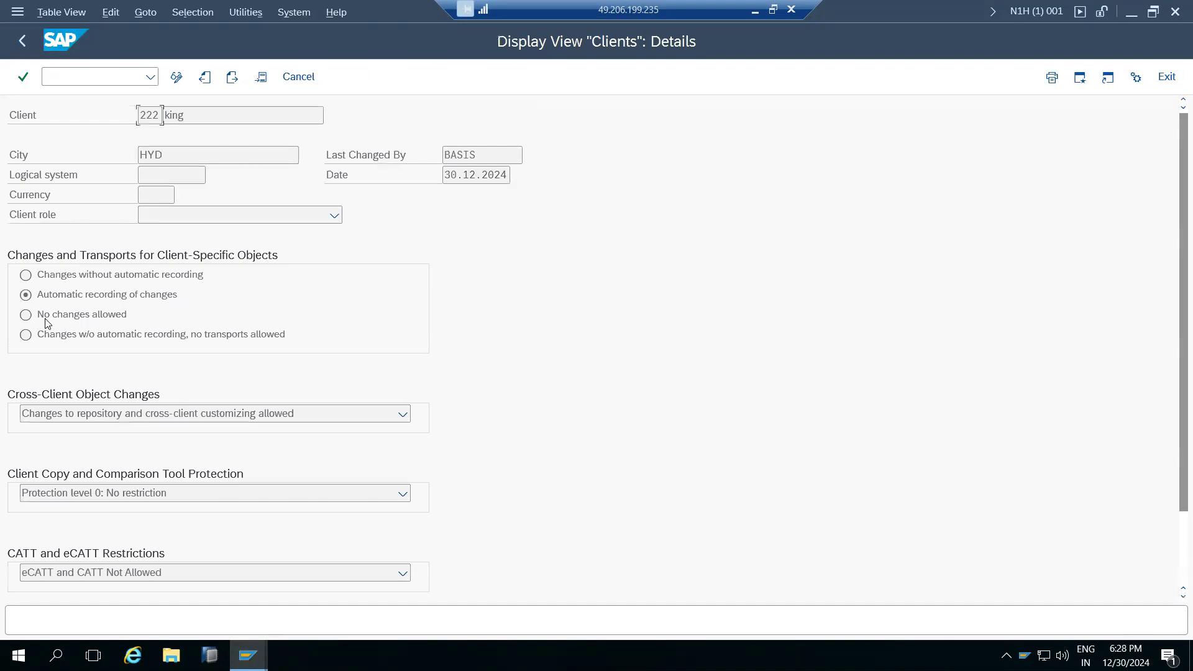
click(23, 39)
Inspect client 523's logical system name and browse the available logical systems list.
double_click(50, 373)
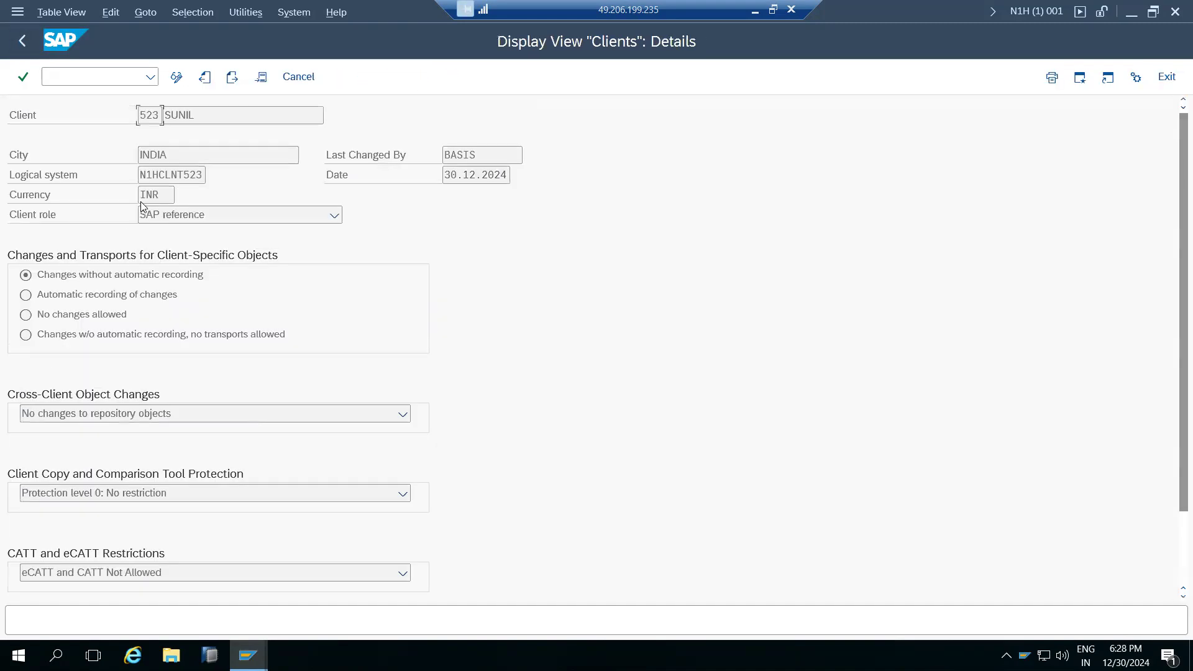
drag(183, 175, 201, 176)
drag(139, 115, 154, 115)
drag(141, 175, 203, 175)
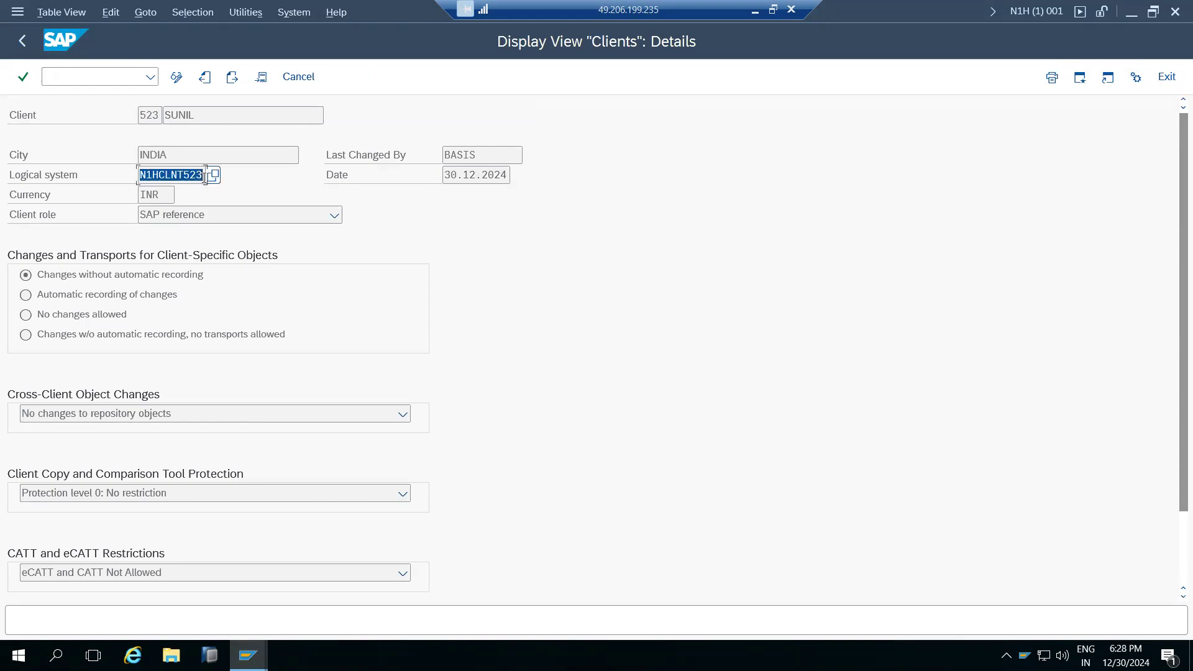
click(215, 176)
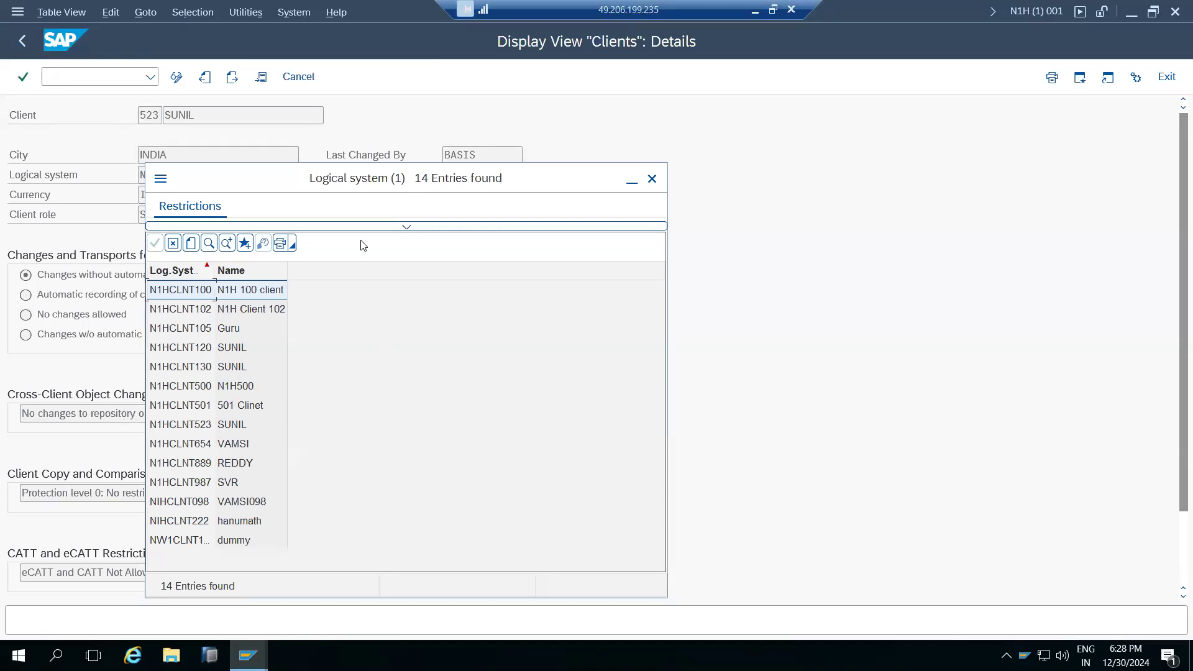
click(652, 179)
click(27, 41)
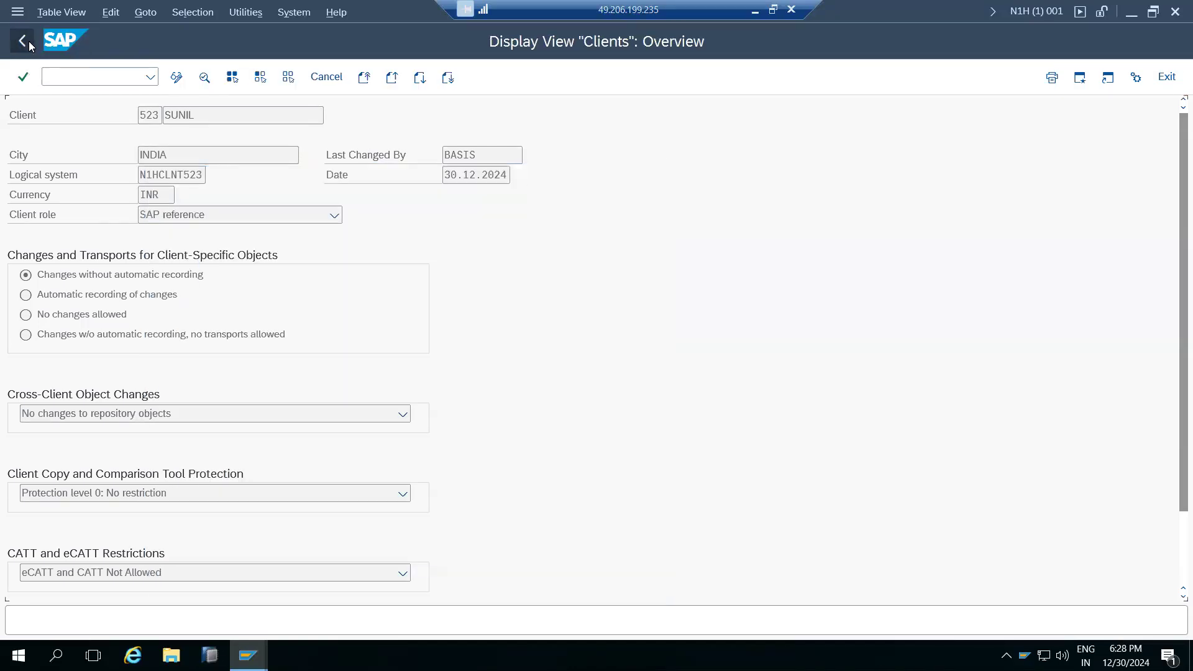
Inspect client 102's details and its logical system ending in 501.
double_click(43, 221)
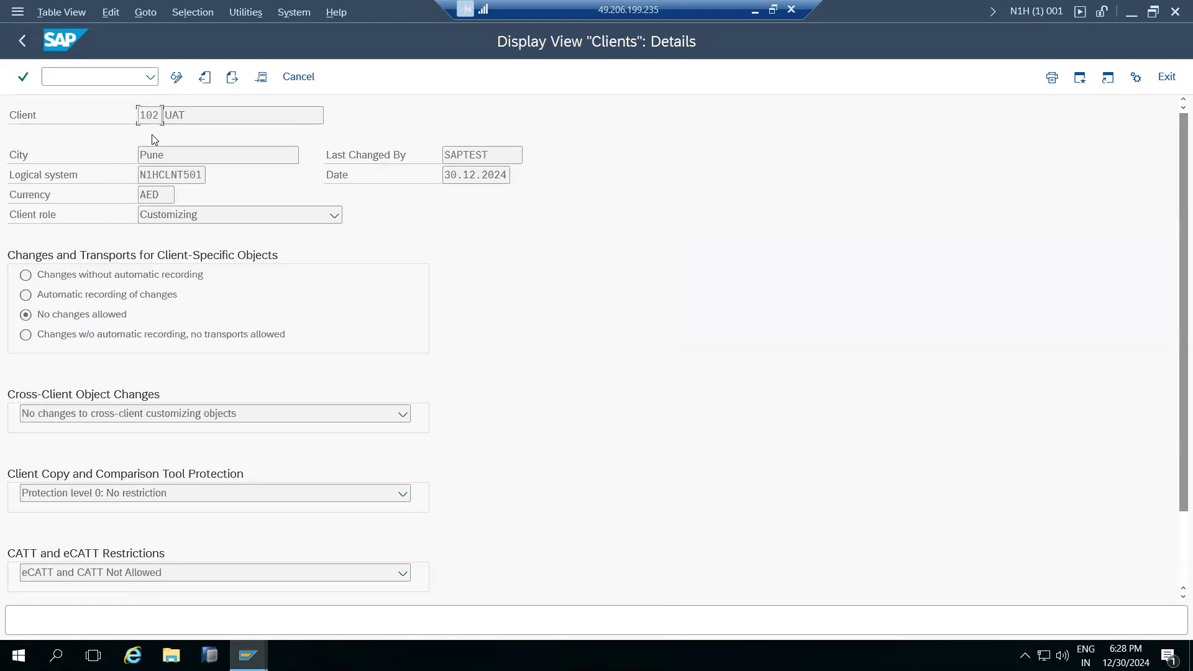
drag(141, 115, 156, 115)
drag(184, 174, 206, 175)
click(23, 39)
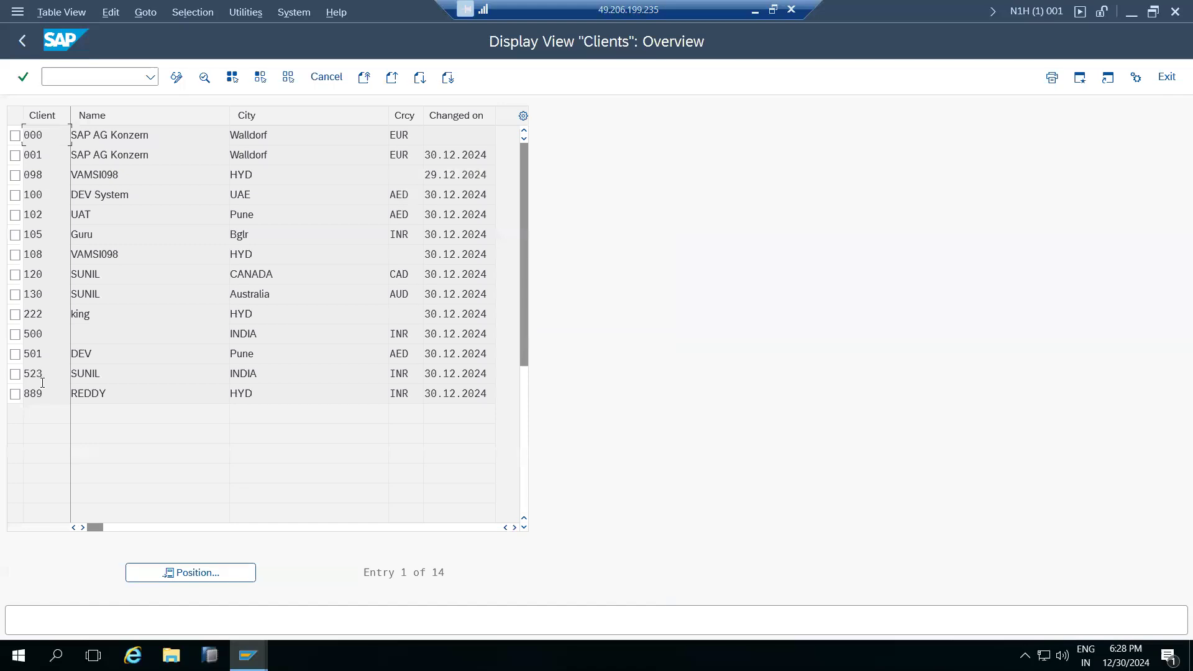
Reopen client 100 and highlight its logical system N1HCLNT100 before logging off.
double_click(41, 198)
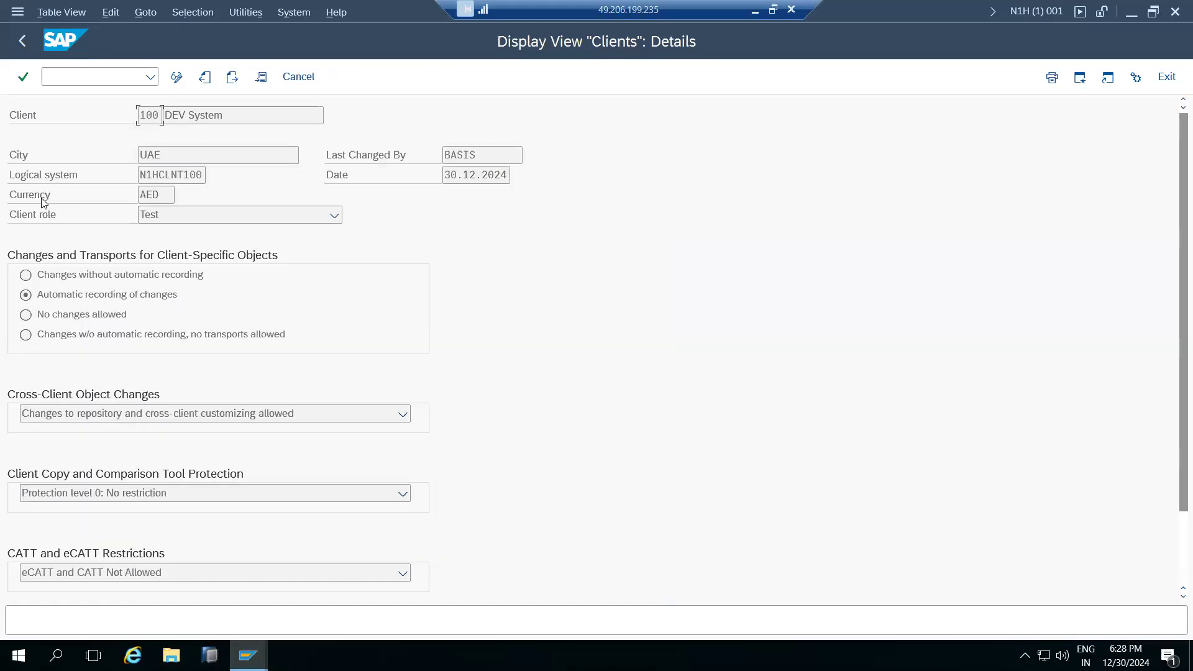
drag(185, 175, 205, 175)
drag(162, 177, 207, 177)
click(1175, 12)
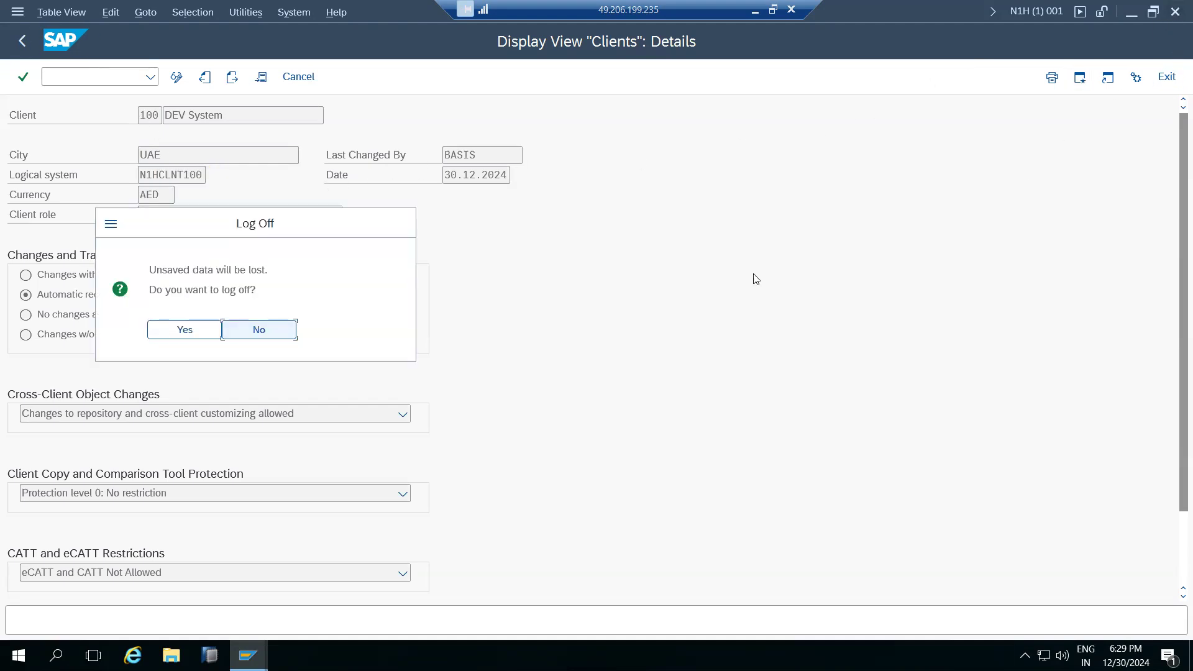
Confirm log off, close SAP Logon, minimize remote desktop, and close Paint without saving.
click(186, 330)
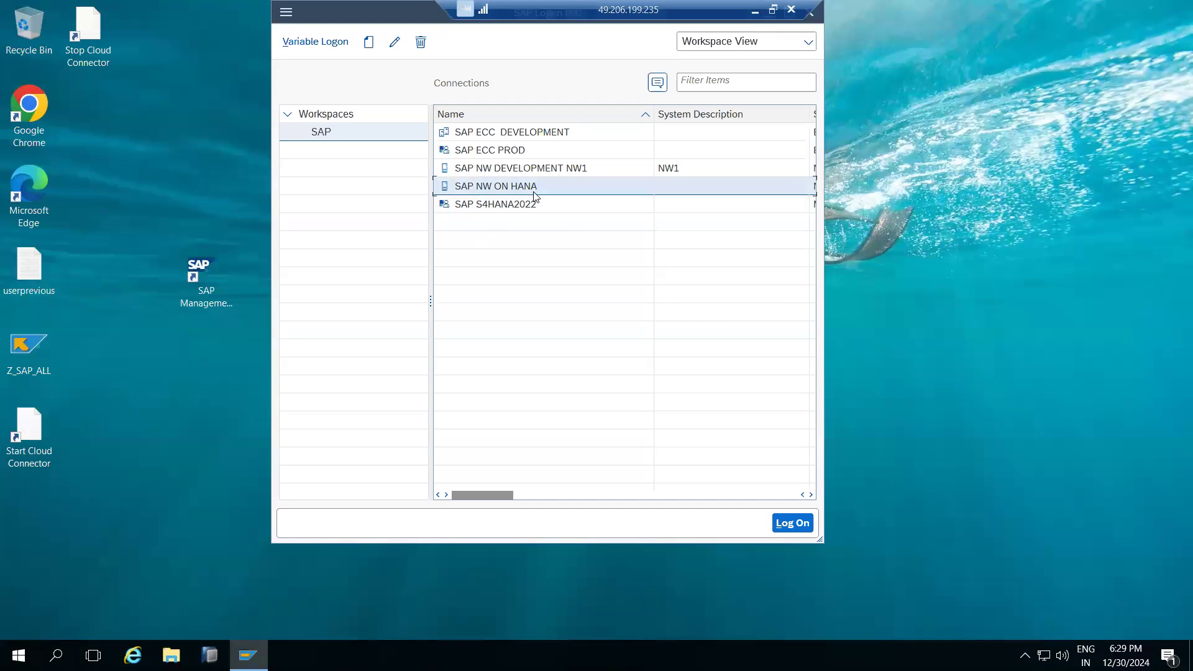
click(815, 16)
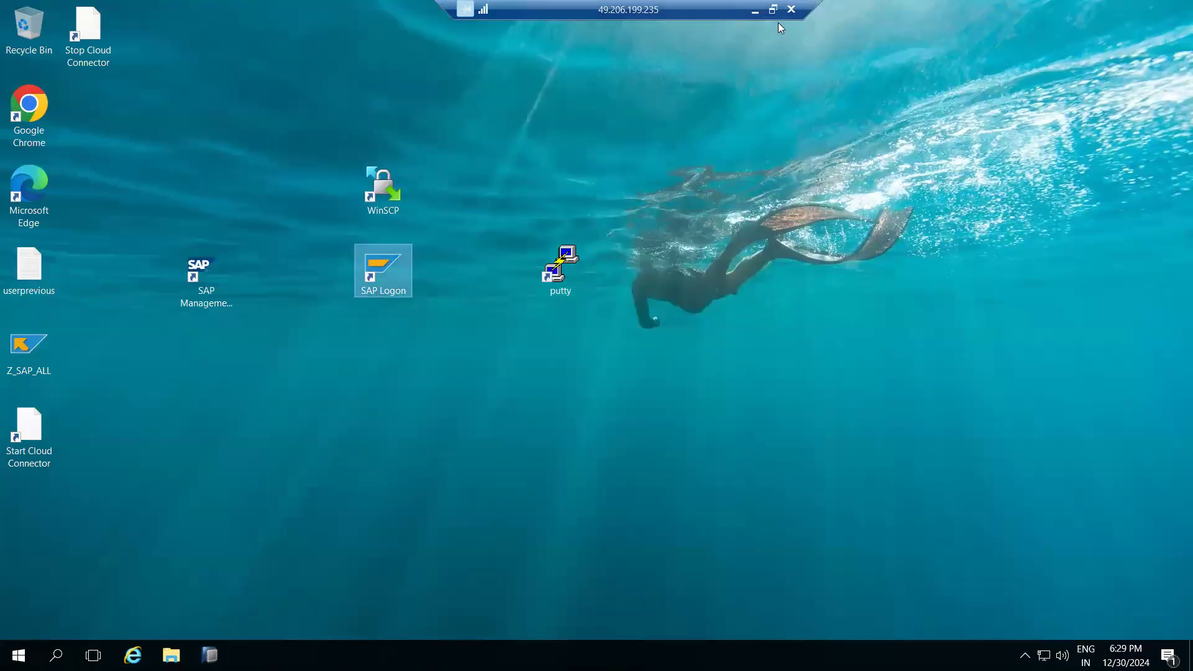
click(755, 9)
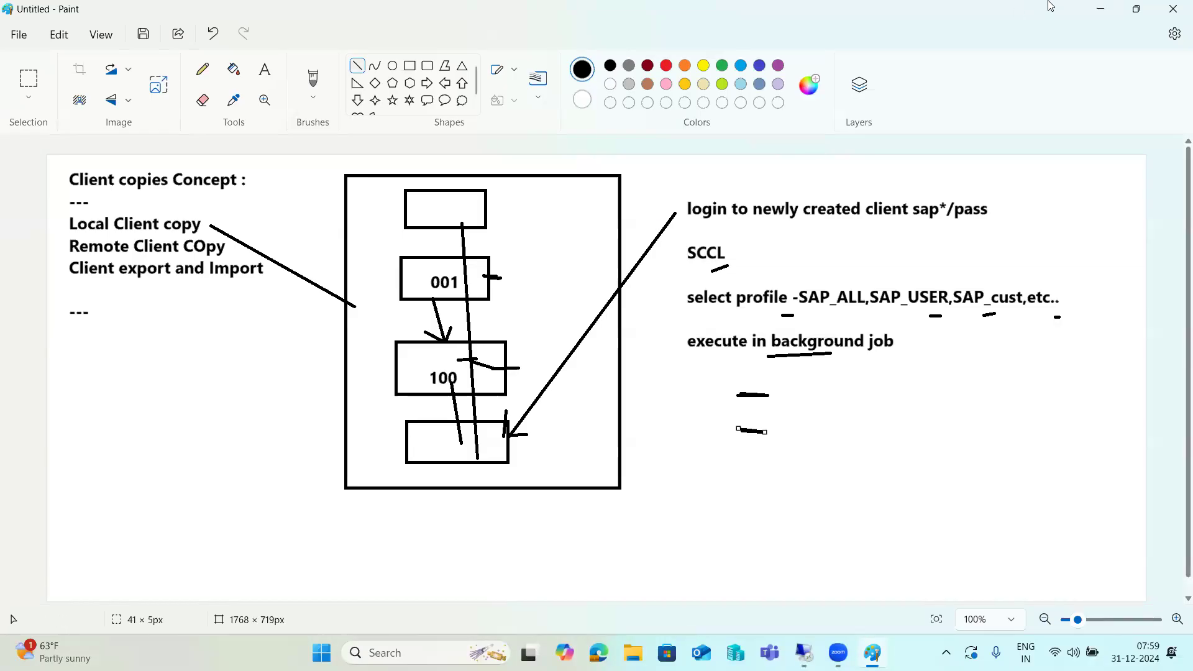
click(1174, 9)
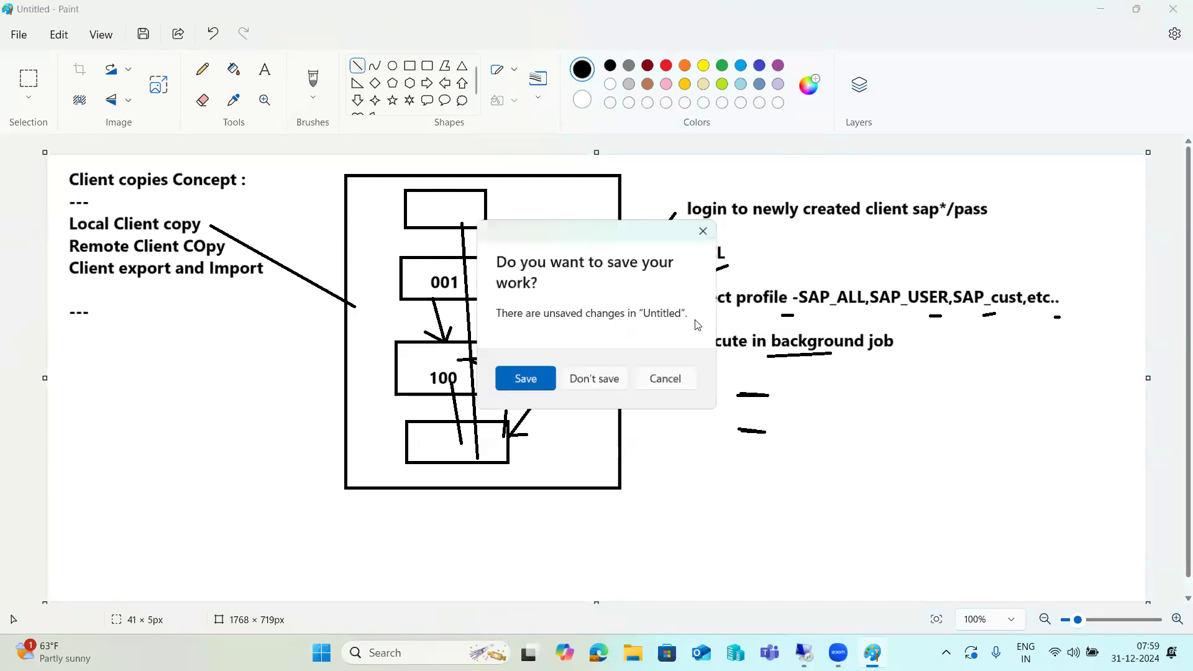
click(597, 379)
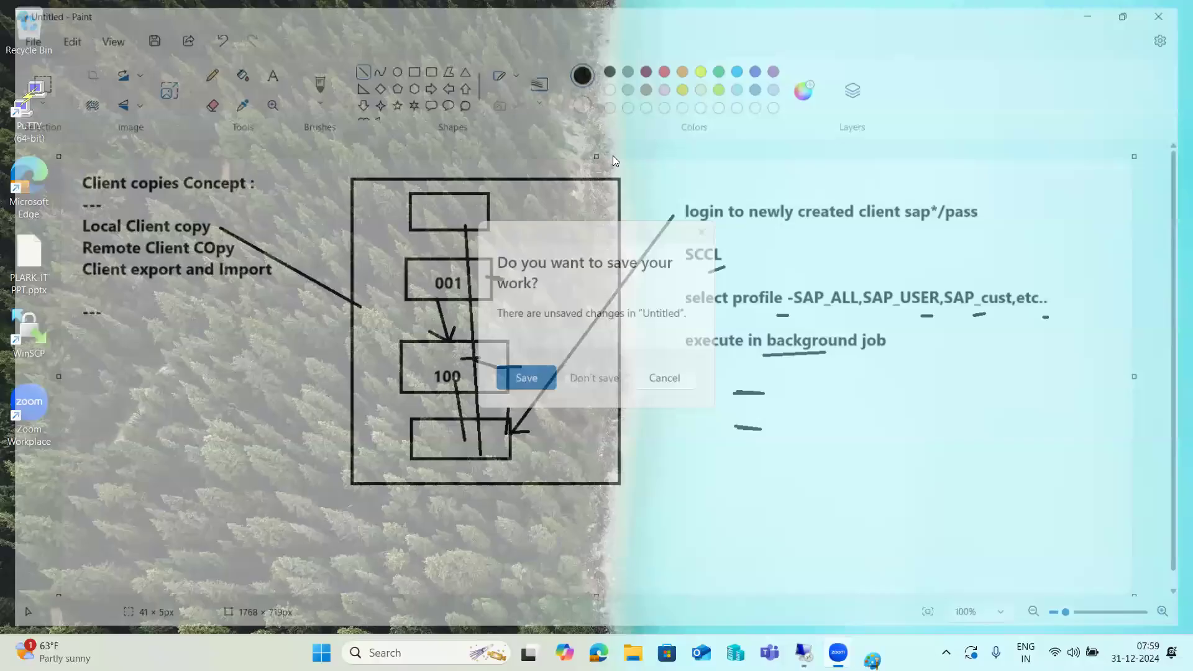